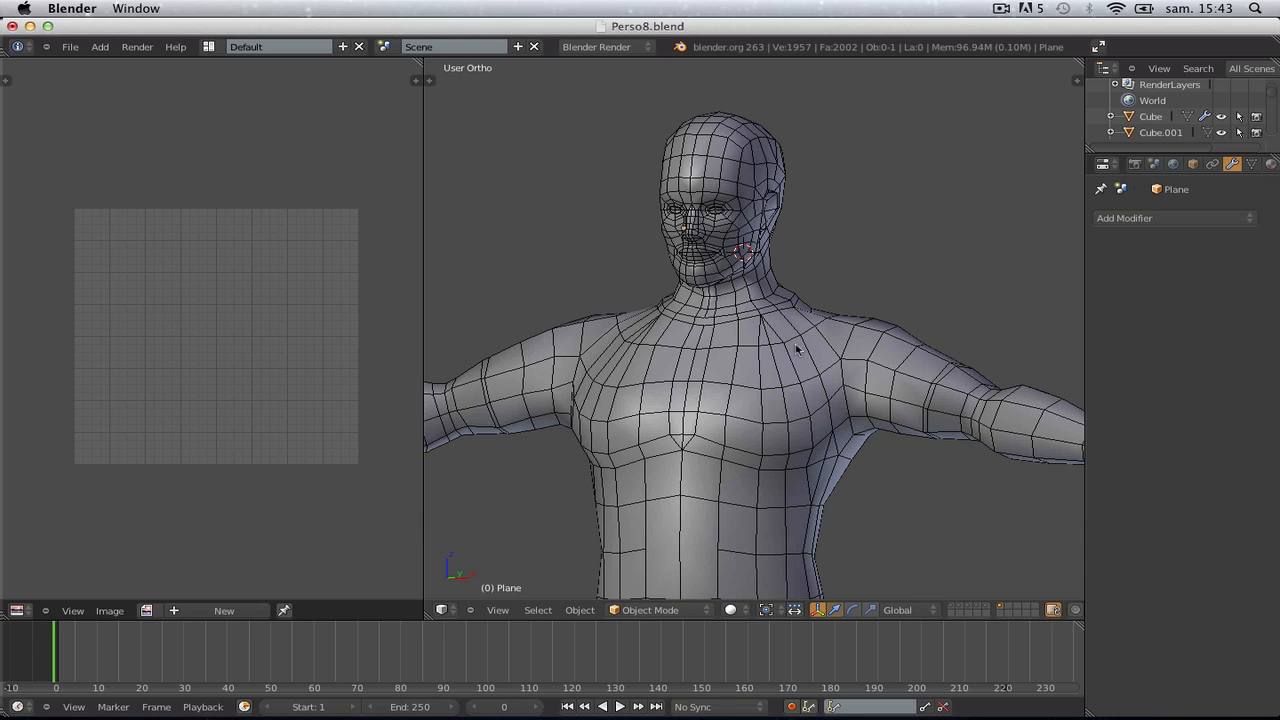
Clear the existing seams from the whole body mesh and return to Object Mode
{"action": "key", "text": "Tab"}
{"action": "key", "text": "a"}
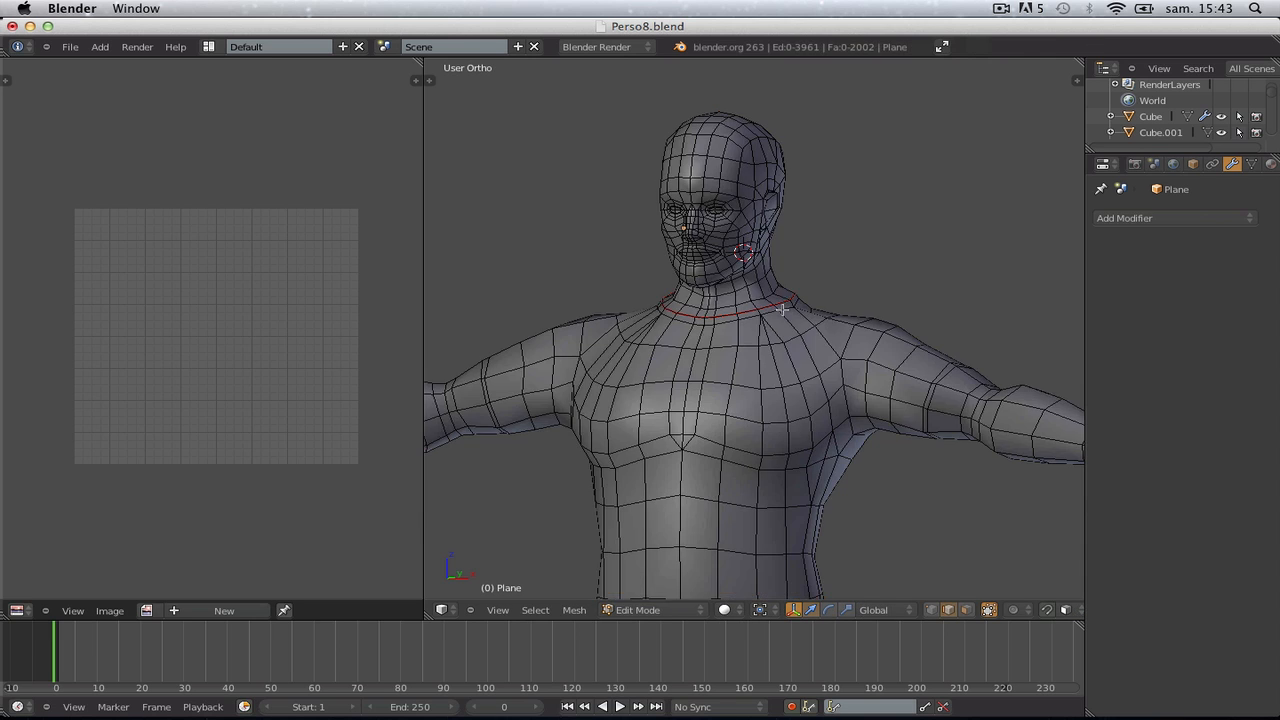
{"action": "key", "text": "a"}
{"action": "key", "text": "ctrl+e"}
{"action": "left_click", "coordinate": [778, 325]}
{"action": "key", "text": "a"}
{"action": "scroll", "coordinate": [790, 350], "scroll_direction": "down", "scroll_amount": 5}
{"action": "key", "text": "Tab"}
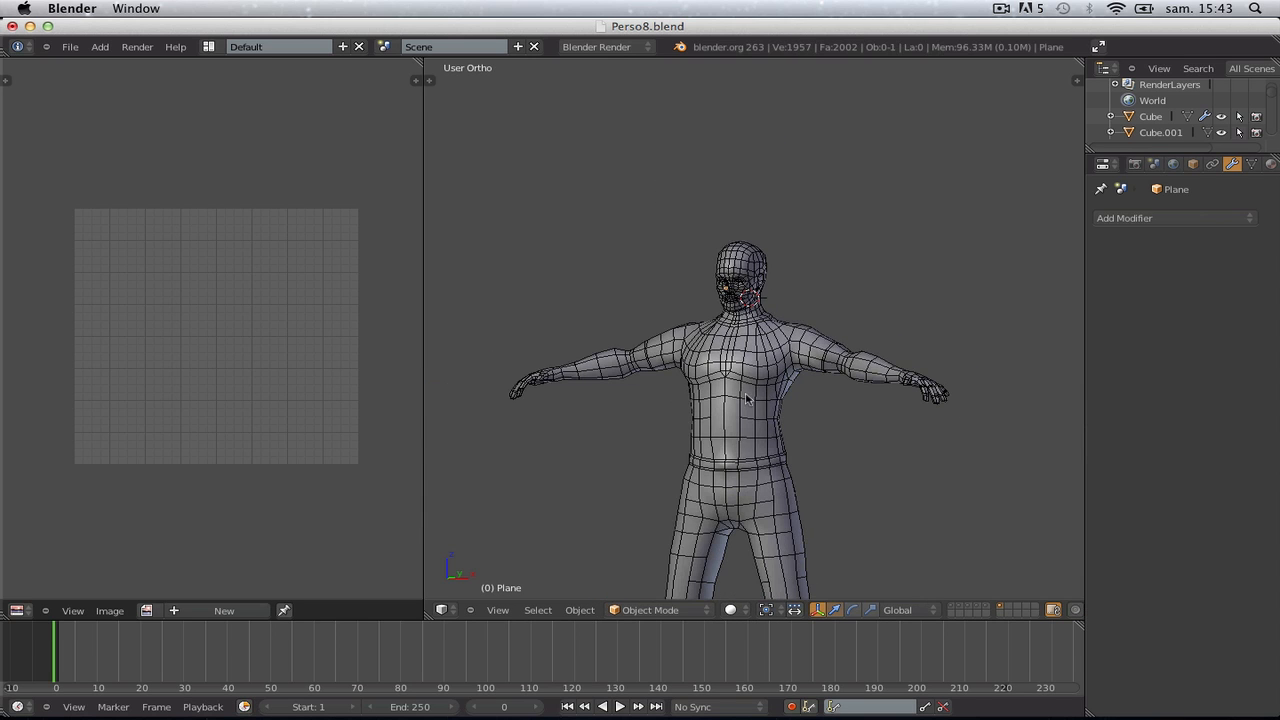
Unwrap the whole body mesh with Smart UV Project, using a 66.00 angle limit and 0.00 island margin
{"action": "mouse_move", "coordinate": [745, 394]}
{"action": "middle_mouse_down"}
{"action": "mouse_move", "coordinate": [907, 433]}
{"action": "mouse_move", "coordinate": [743, 428]}
{"action": "mouse_move", "coordinate": [740, 373]}
{"action": "middle_mouse_up"}
{"action": "scroll", "coordinate": [743, 428], "scroll_direction": "up", "scroll_amount": 5}
{"action": "key", "text": "Tab"}
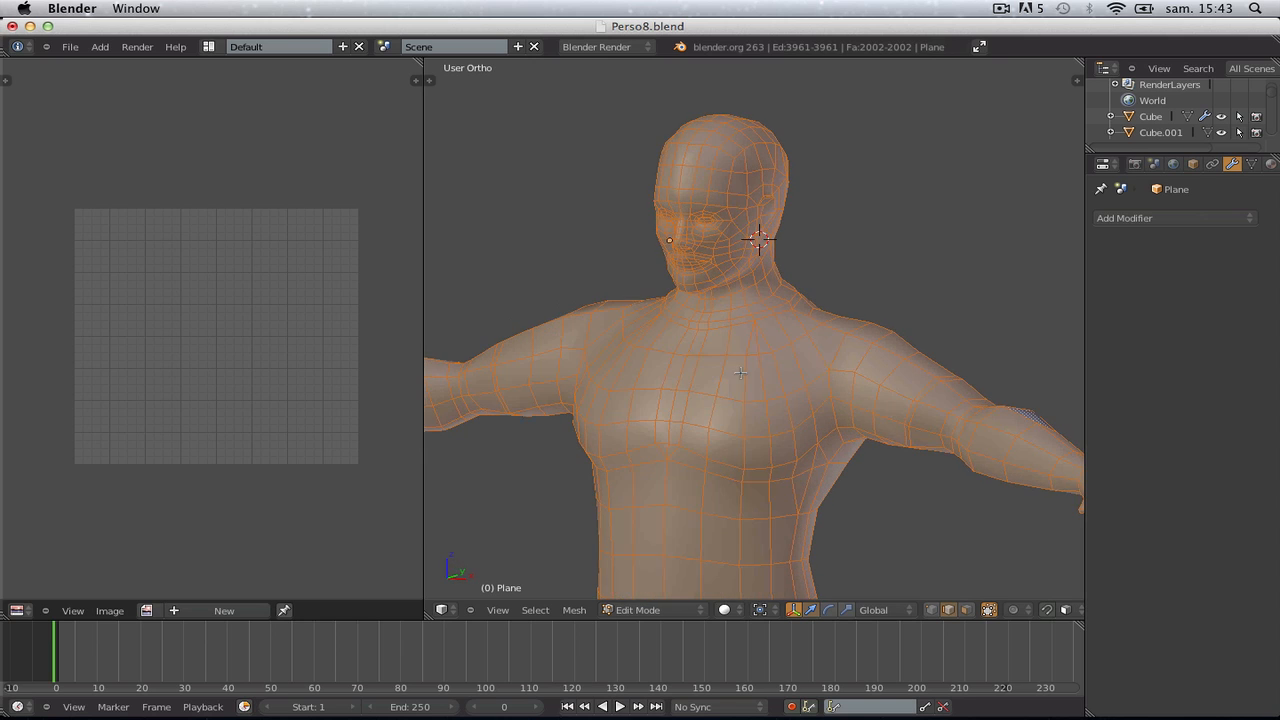
{"action": "key", "text": "u"}
{"action": "left_click", "coordinate": [760, 392]}
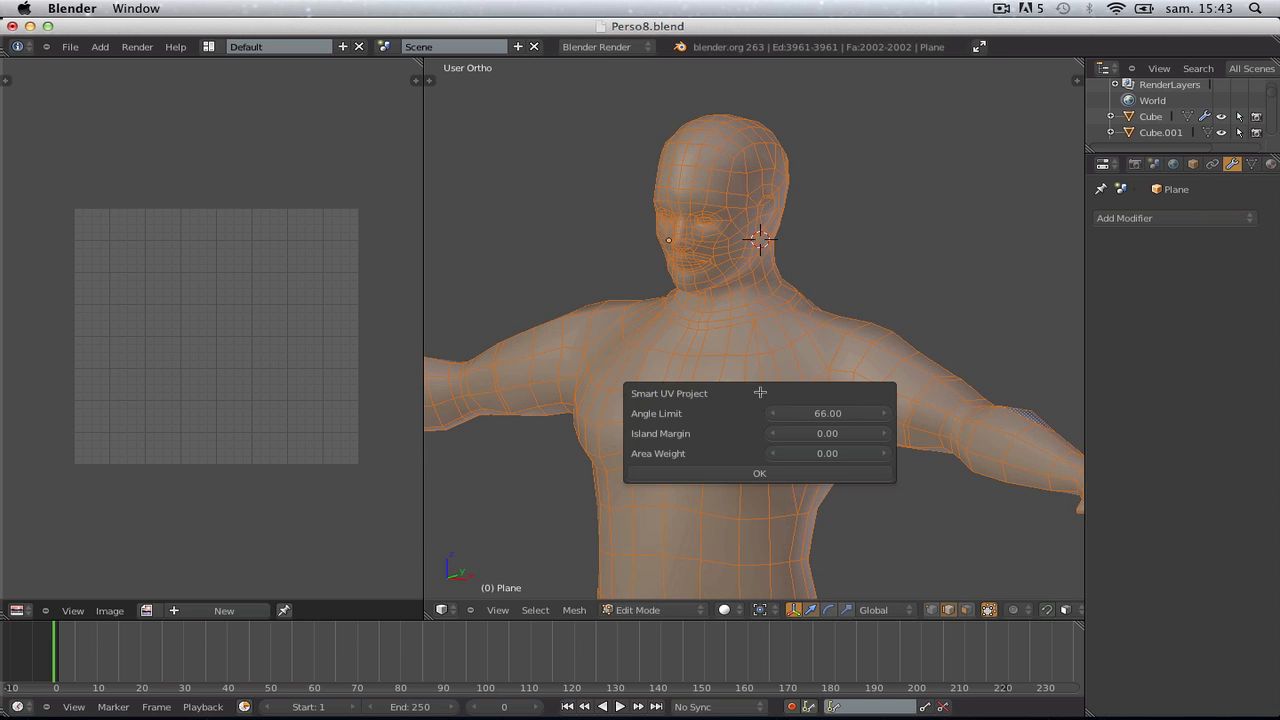
{"action": "left_click", "coordinate": [702, 470]}
{"action": "scroll", "coordinate": [318, 446], "scroll_direction": "up", "scroll_amount": 2}
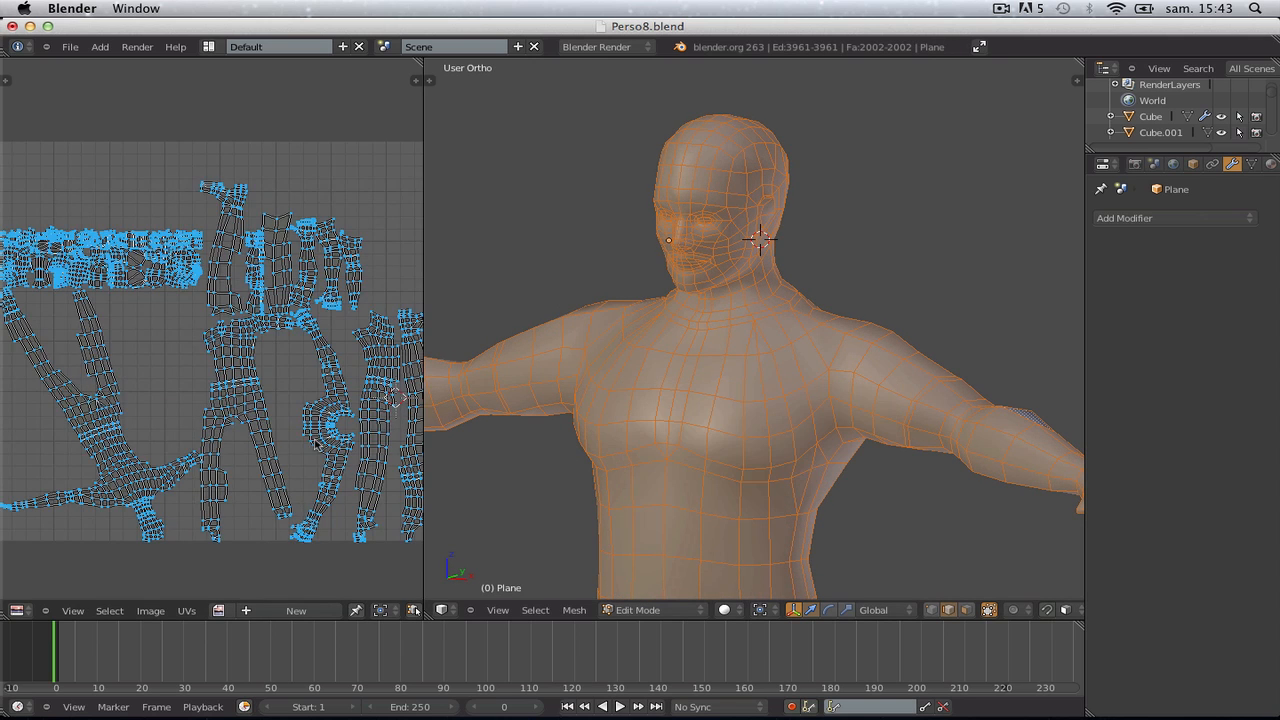
Examine how the UV layout divides the body into separate islands
{"action": "middle_click_drag", "start_coordinate": [228, 435], "coordinate": [393, 377]}
{"action": "scroll", "coordinate": [320, 468], "scroll_direction": "up", "scroll_amount": 5}
{"action": "scroll", "coordinate": [322, 450], "scroll_direction": "down", "scroll_amount": 4}
{"action": "middle_click_drag", "start_coordinate": [325, 310], "coordinate": [250, 494]}
{"action": "scroll", "coordinate": [246, 497], "scroll_direction": "up", "scroll_amount": 5}
{"action": "scroll", "coordinate": [225, 489], "scroll_direction": "down", "scroll_amount": 2}
{"action": "middle_click_drag", "start_coordinate": [172, 475], "coordinate": [57, 432]}
{"action": "scroll", "coordinate": [240, 442], "scroll_direction": "down", "scroll_amount": 5}
{"action": "scroll", "coordinate": [228, 514], "scroll_direction": "up", "scroll_amount": 2}
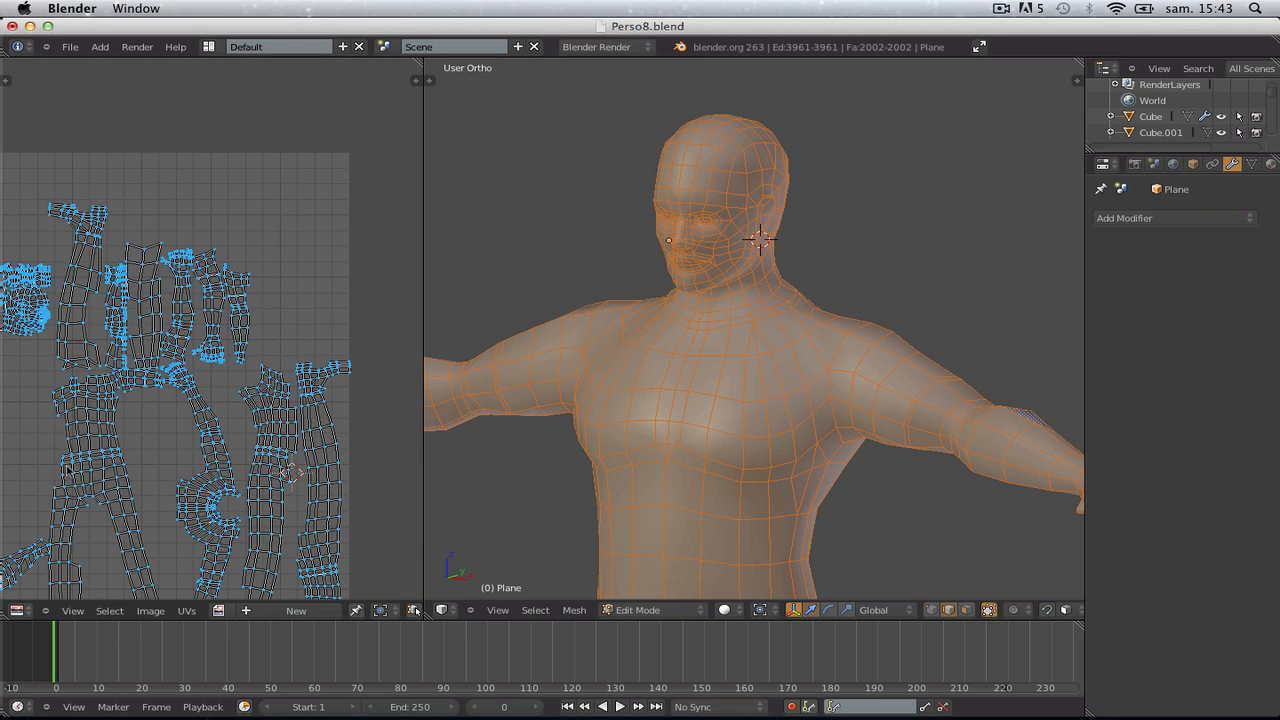
{"action": "scroll", "coordinate": [160, 425], "scroll_direction": "down", "scroll_amount": 2}
{"action": "middle_click_drag", "start_coordinate": [136, 444], "coordinate": [243, 370]}
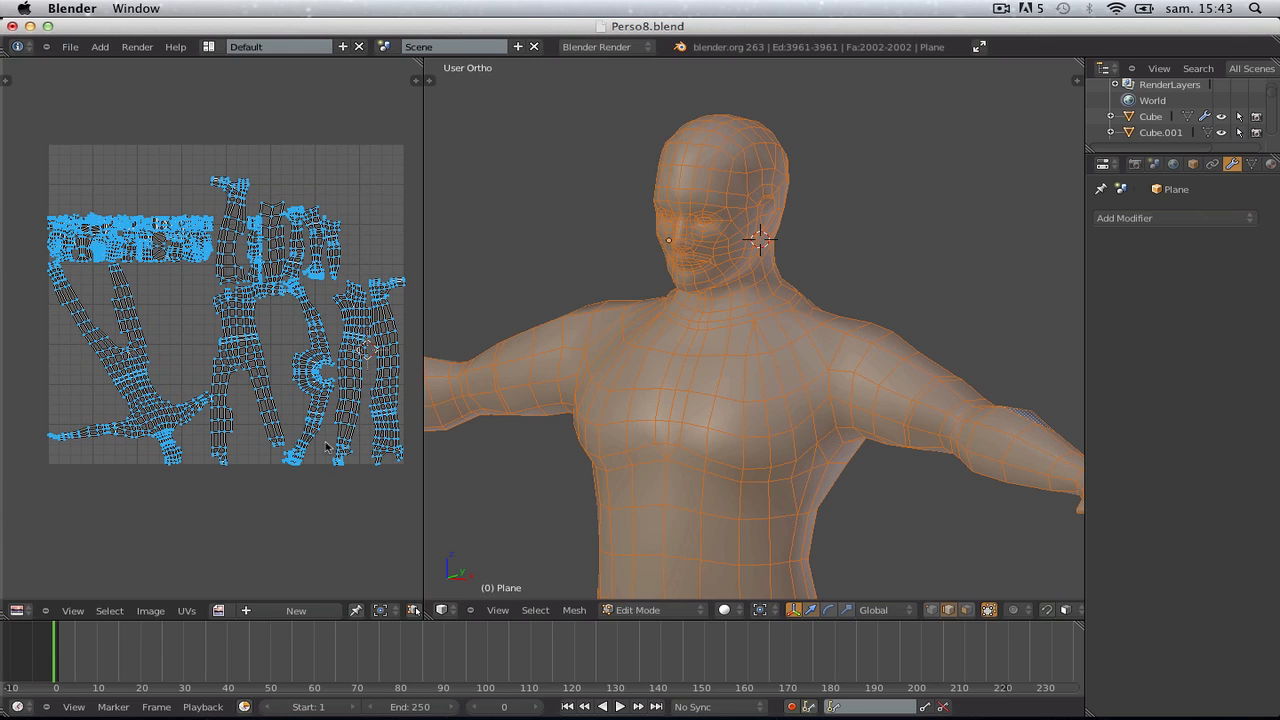
{"action": "scroll", "coordinate": [553, 300], "scroll_direction": "up", "scroll_amount": 4}
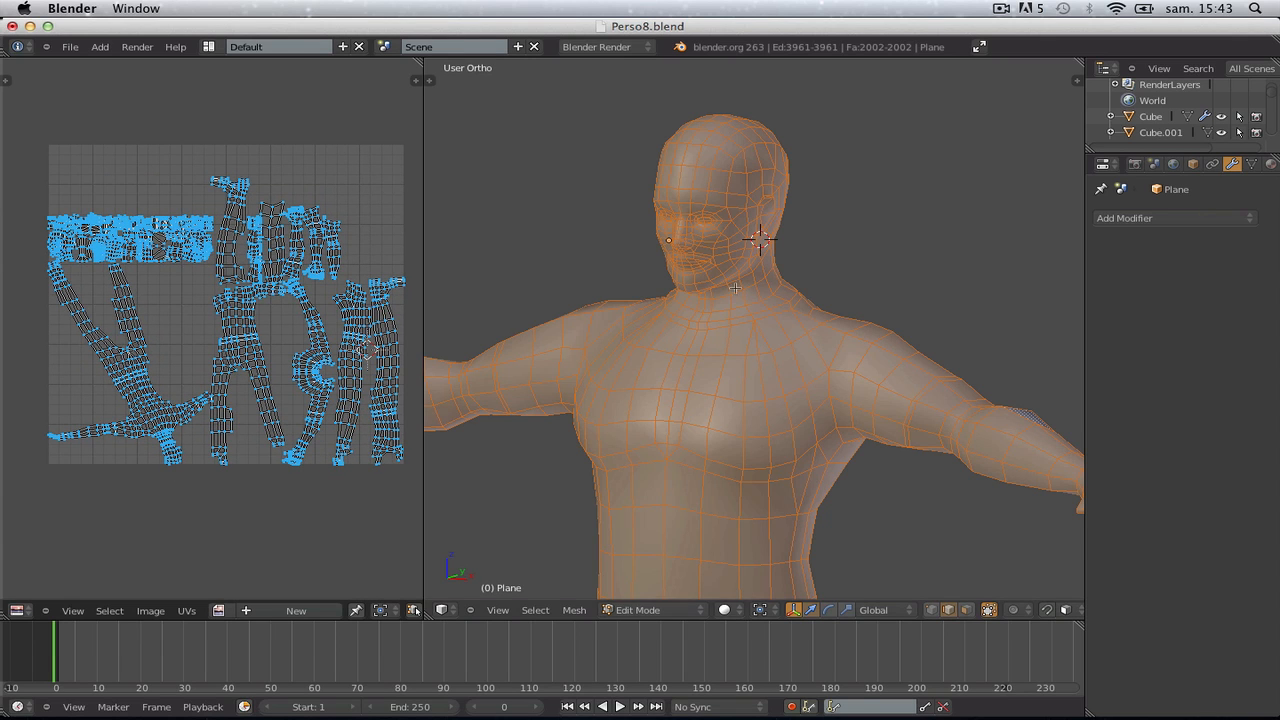
Mark the edge loop around the base of the neck as a seam
{"action": "key", "text": "a"}
{"action": "key", "text": "a"}
{"action": "scroll", "coordinate": [748, 213], "scroll_direction": "up", "scroll_amount": 2}
{"action": "middle_click_drag", "start_coordinate": [748, 213], "coordinate": [774, 366], "text": "shift"}
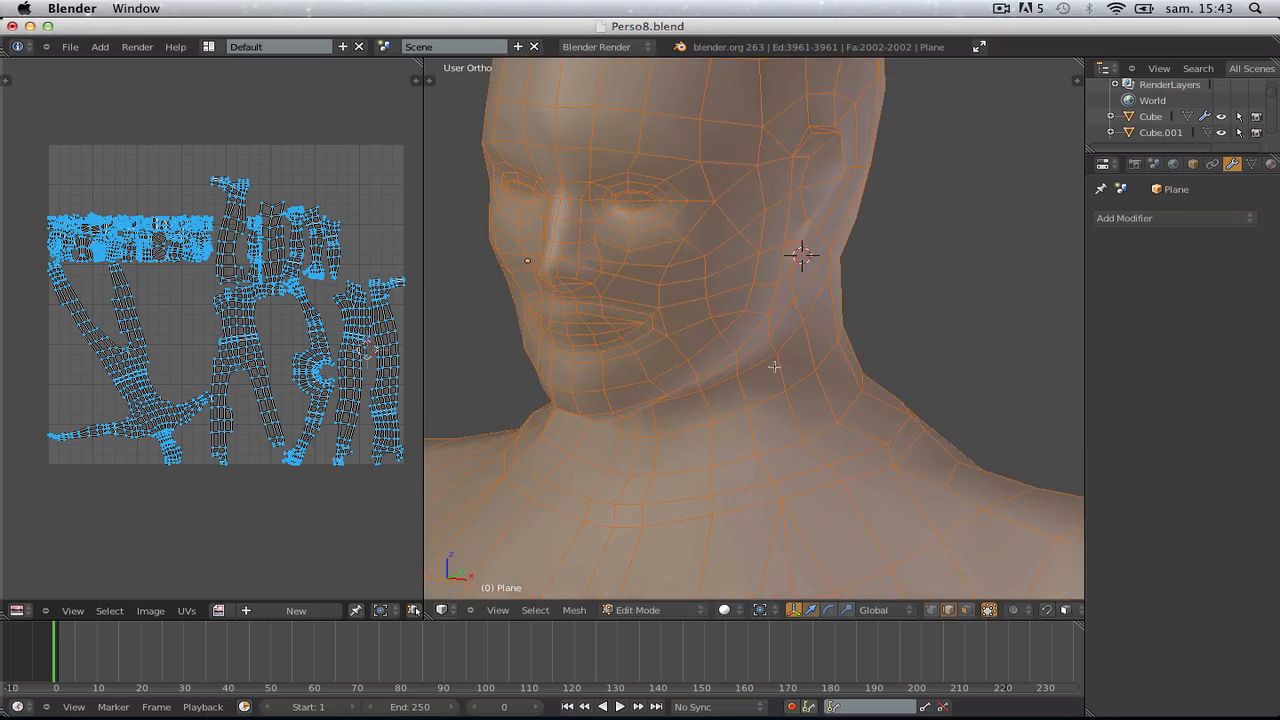
{"action": "key", "text": "a"}
{"action": "scroll", "coordinate": [754, 434], "scroll_direction": "down", "scroll_amount": 1}
{"action": "middle_click_drag", "start_coordinate": [754, 434], "coordinate": [939, 427]}
{"action": "scroll", "coordinate": [939, 427], "scroll_direction": "up", "scroll_amount": 1}
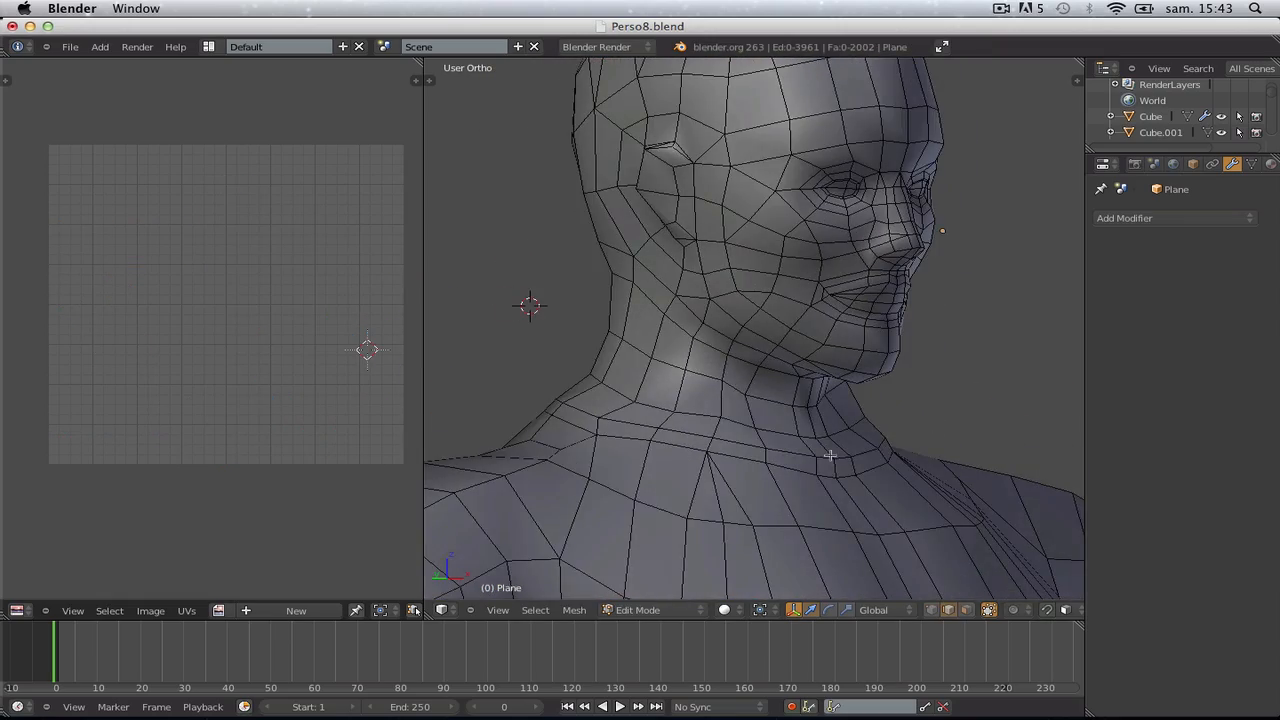
{"action": "middle_click_drag", "start_coordinate": [830, 455], "coordinate": [680, 478]}
{"action": "right_click", "coordinate": [702, 472], "text": "alt"}
{"action": "scroll", "coordinate": [824, 455], "scroll_direction": "down", "scroll_amount": 1}
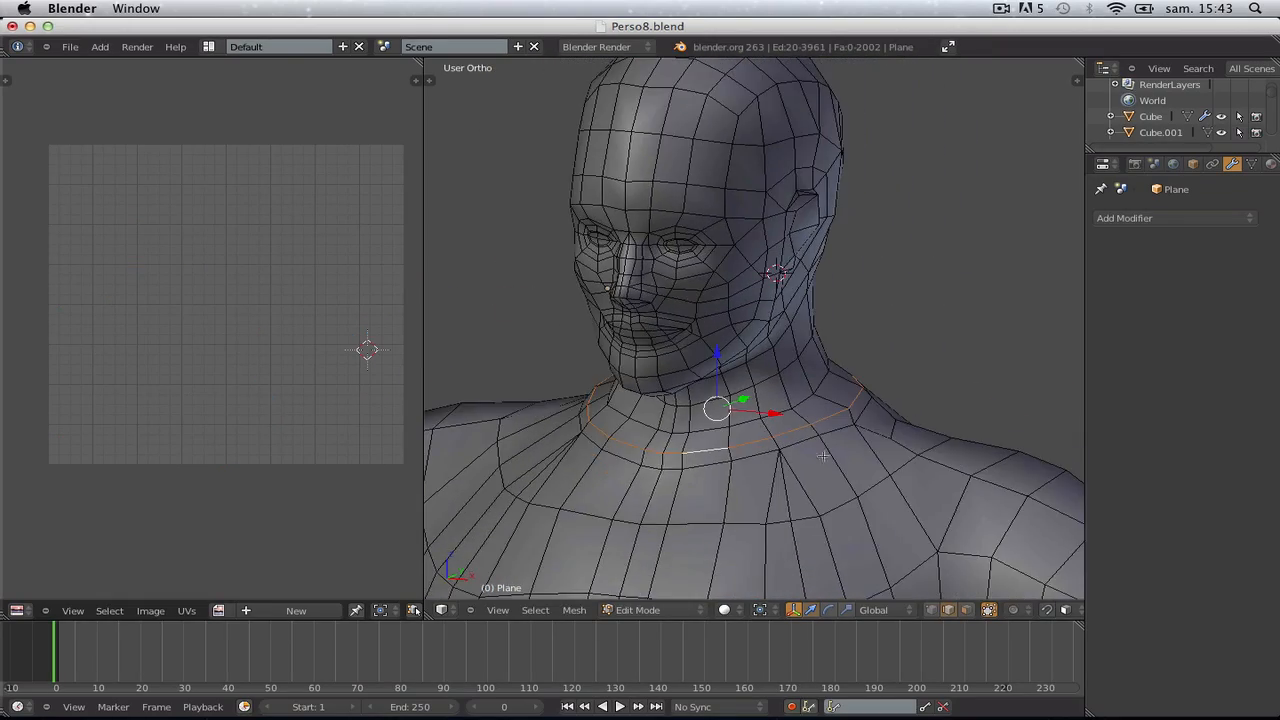
{"action": "mouse_move", "coordinate": [913, 457]}
{"action": "middle_mouse_down"}
{"action": "mouse_move", "coordinate": [670, 480]}
{"action": "mouse_move", "coordinate": [908, 479]}
{"action": "middle_mouse_up"}
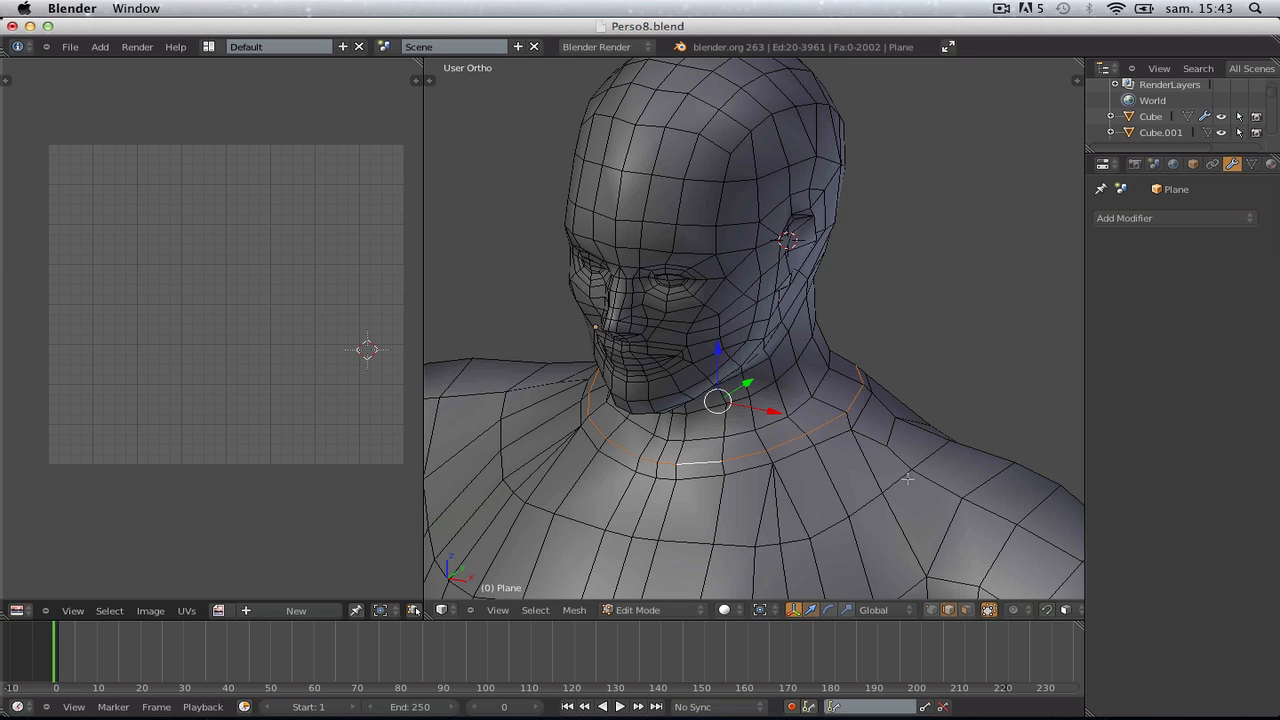
{"action": "key", "text": "ctrl+e"}
{"action": "left_click", "coordinate": [785, 411]}
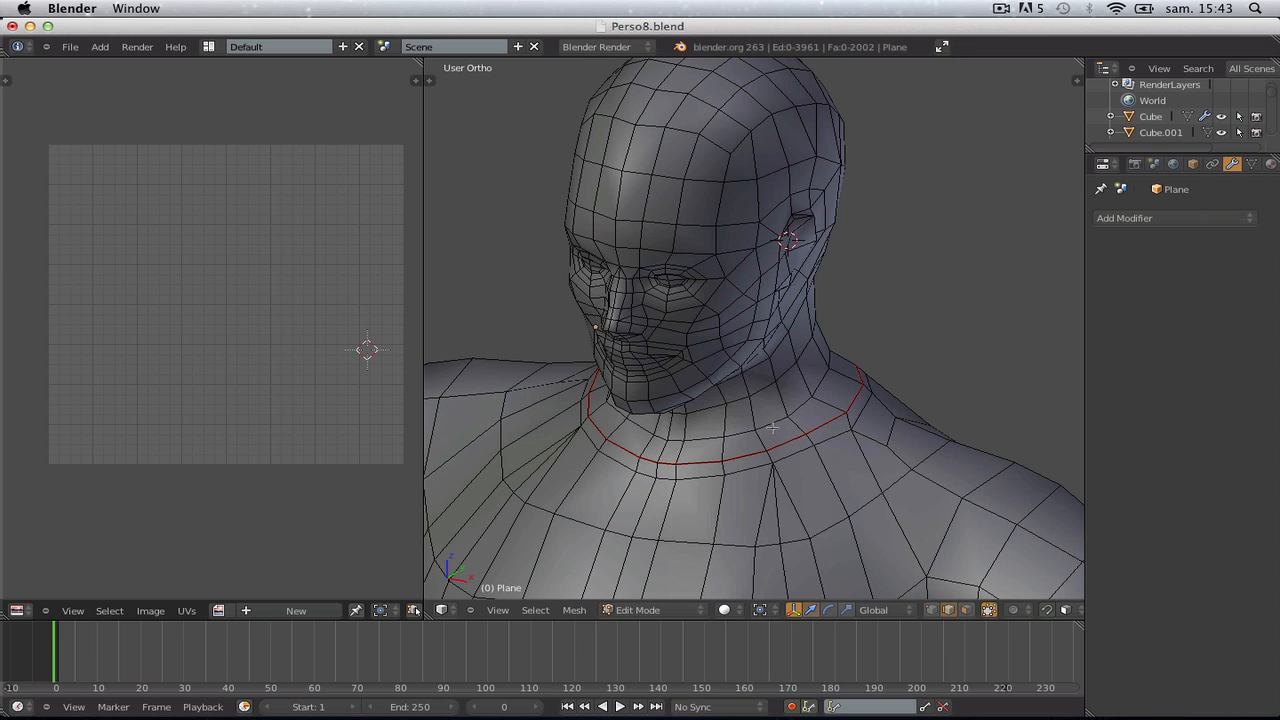
Mark the vertical centre edges at the front of the throat as a seam, from under the chin to the neck-base seam
{"action": "scroll", "coordinate": [790, 412], "scroll_direction": "down", "scroll_amount": 1}
{"action": "middle_click_drag", "start_coordinate": [700, 412], "coordinate": [732, 316]}
{"action": "scroll", "coordinate": [697, 277], "scroll_direction": "up", "scroll_amount": 2}
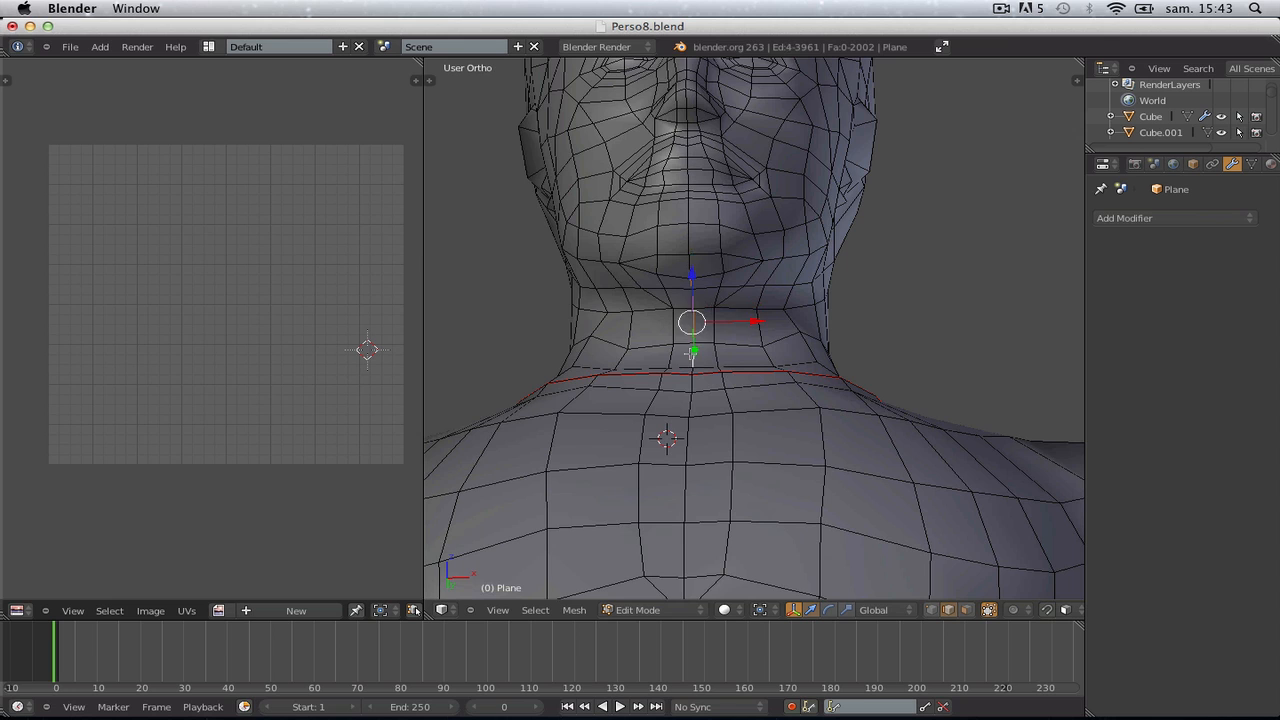
{"action": "middle_click_drag", "start_coordinate": [691, 354], "coordinate": [683, 395]}
{"action": "scroll", "coordinate": [683, 396], "scroll_direction": "up", "scroll_amount": 3}
{"action": "right_click", "coordinate": [629, 467], "text": "alt"}
{"action": "middle_click_drag", "start_coordinate": [621, 440], "coordinate": [649, 419]}
{"action": "key", "text": "ctrl+z"}
{"action": "right_click", "coordinate": [590, 539], "text": "shift"}
{"action": "scroll", "coordinate": [612, 491], "scroll_direction": "down", "scroll_amount": 4}
{"action": "key", "text": "ctrl+e"}
{"action": "left_click", "coordinate": [648, 419]}
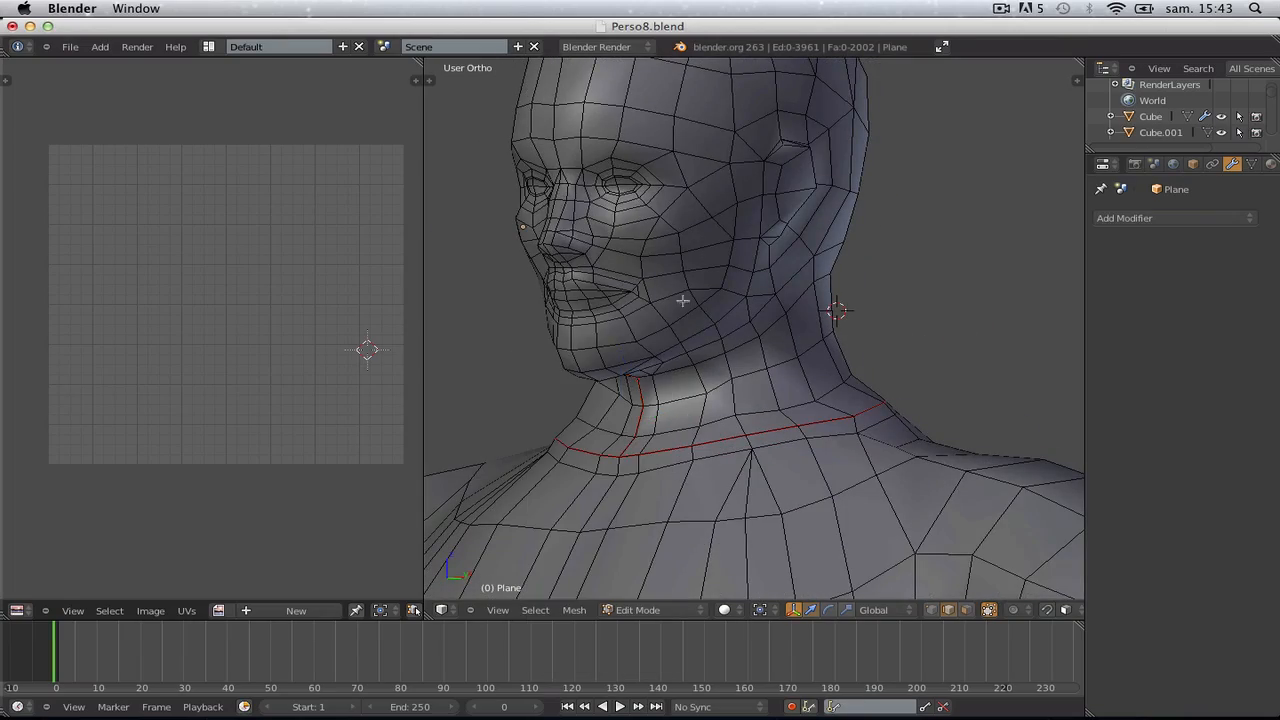
Select the centre edge loop running over the top of the head and show it in wireframe from the right side
{"action": "mouse_move", "coordinate": [680, 298]}
{"action": "middle_mouse_down"}
{"action": "mouse_move", "coordinate": [657, 272]}
{"action": "mouse_move", "coordinate": [714, 346]}
{"action": "mouse_move", "coordinate": [703, 203]}
{"action": "mouse_move", "coordinate": [693, 290]}
{"action": "middle_mouse_up"}
{"action": "right_click", "coordinate": [690, 322]}
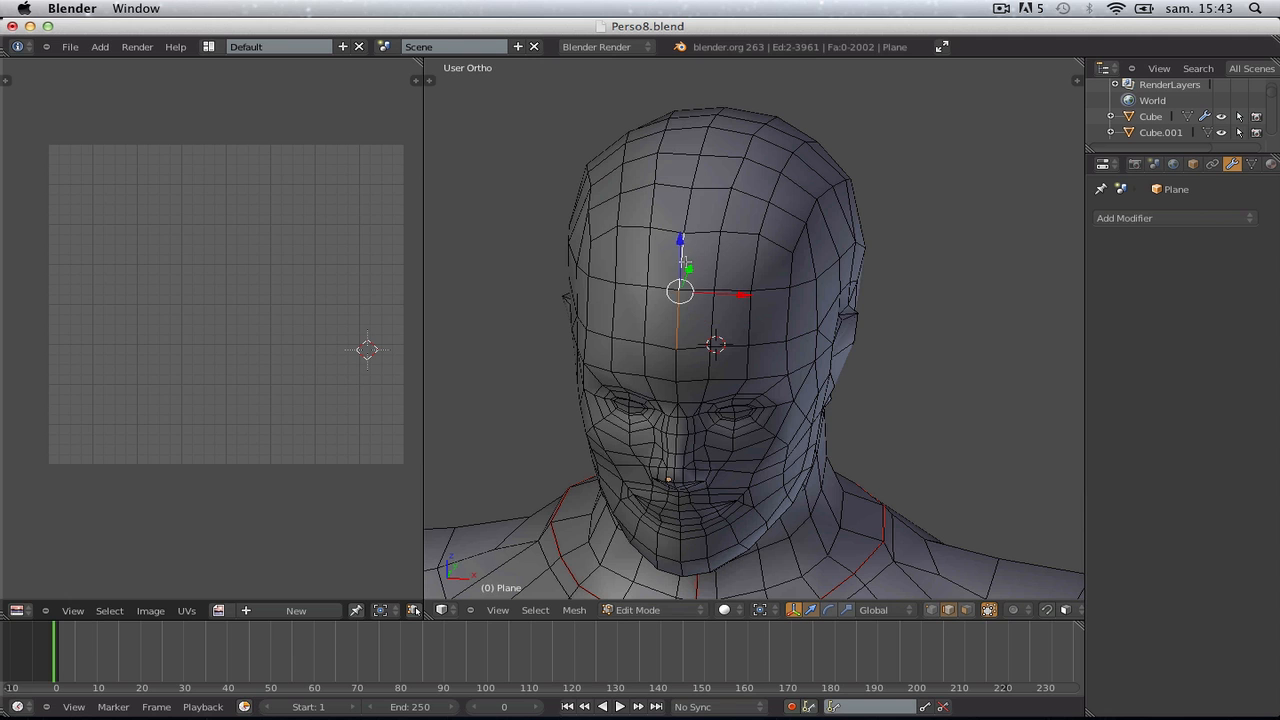
{"action": "scroll", "coordinate": [681, 256], "scroll_direction": "down", "scroll_amount": 2}
{"action": "key", "text": "KP_3"}
{"action": "key", "text": "z"}
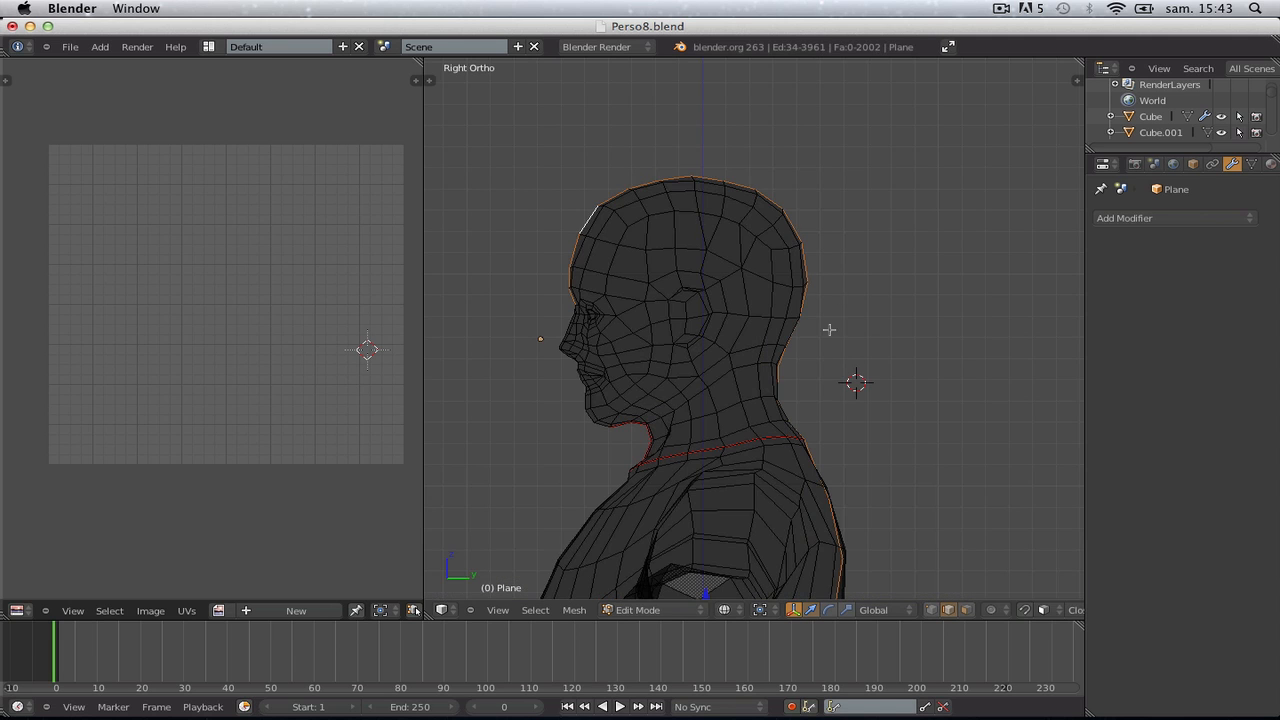
Deselect the part of the centre edge loop that runs down the back of the torso below the neck seam
{"action": "scroll", "coordinate": [753, 391], "scroll_direction": "down", "scroll_amount": 1}
{"action": "key", "text": "b"}
{"action": "left_click_drag", "start_coordinate": [753, 370], "coordinate": [829, 504]}
{"action": "key", "text": "Escape"}
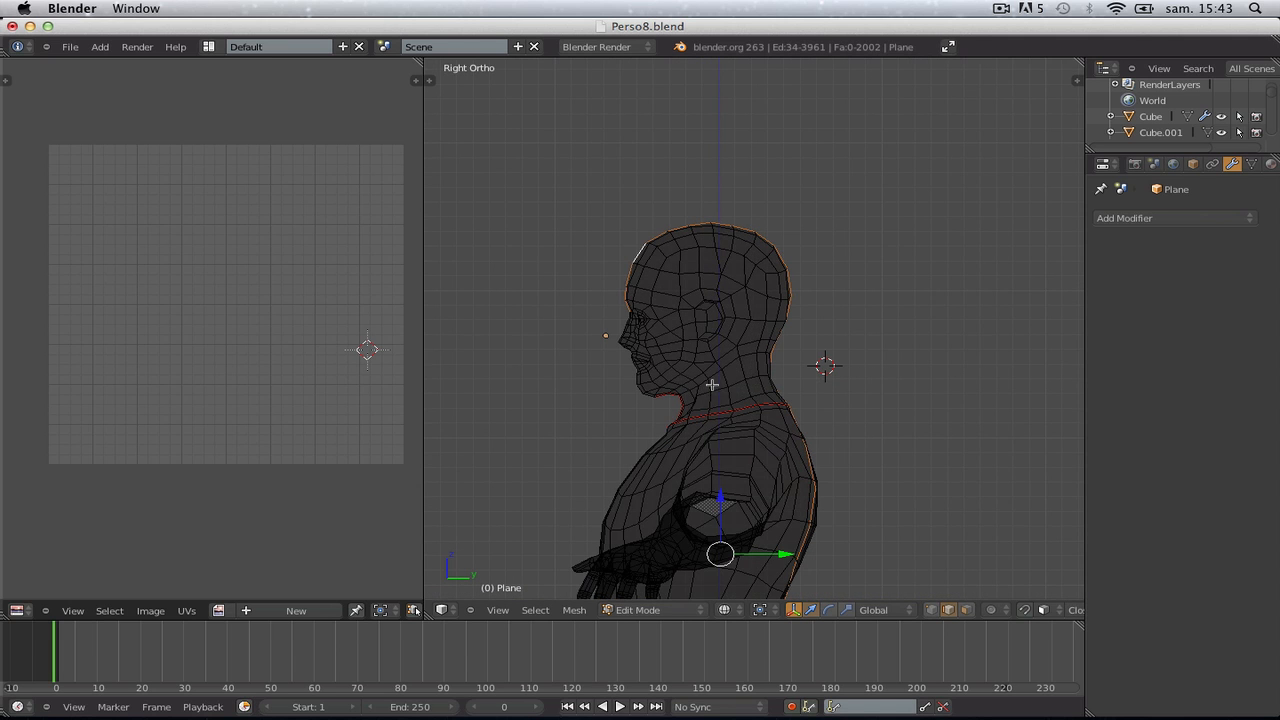
{"action": "scroll", "coordinate": [712, 384], "scroll_direction": "down", "scroll_amount": 2}
{"action": "middle_click_drag", "start_coordinate": [745, 427], "coordinate": [746, 256], "text": "shift"}
{"action": "key", "text": "b"}
{"action": "middle_click_drag", "start_coordinate": [878, 549], "coordinate": [735, 283]}
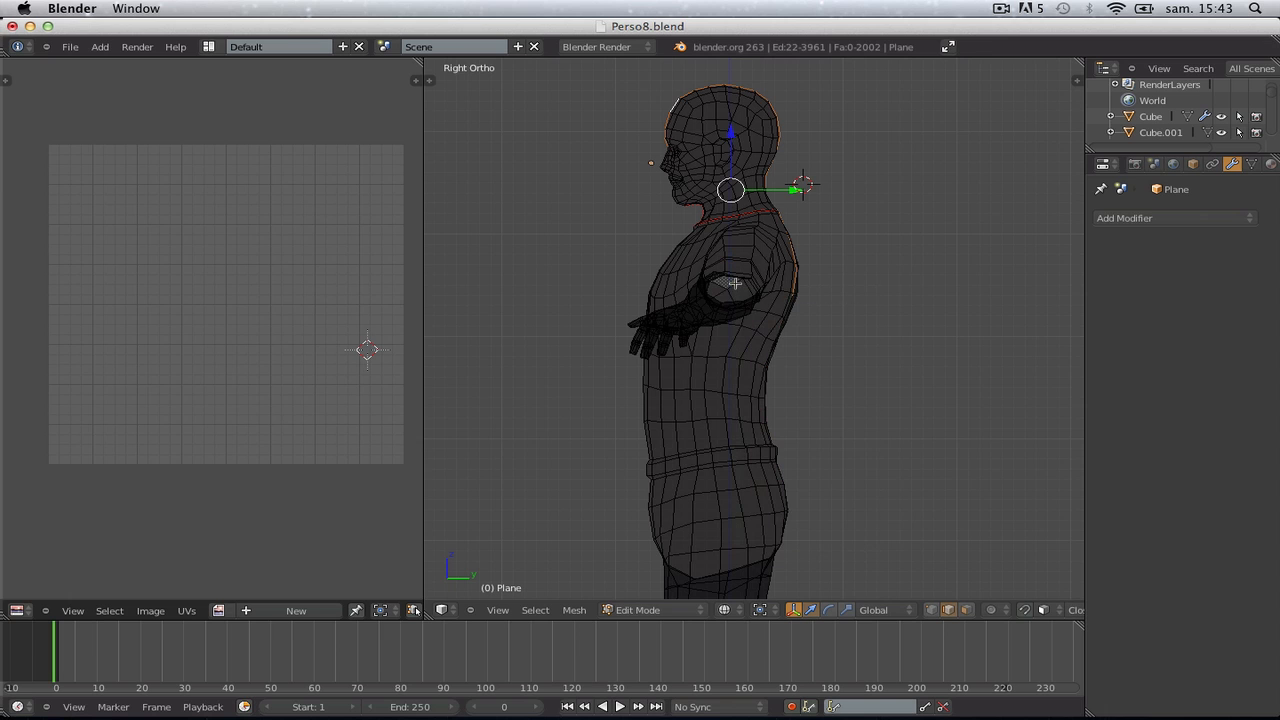
{"action": "left_click_drag", "start_coordinate": [876, 295], "coordinate": [776, 214]}
{"action": "middle_click_drag", "start_coordinate": [774, 214], "coordinate": [773, 213]}
{"action": "middle_click_drag", "start_coordinate": [871, 249], "coordinate": [723, 274]}
{"action": "scroll", "coordinate": [803, 268], "scroll_direction": "up", "scroll_amount": 3}
Drop the surplus edges below the neck seam and on the lower forehead, and mark the remaining head centreline edges as a seam
{"action": "key", "text": "z"}
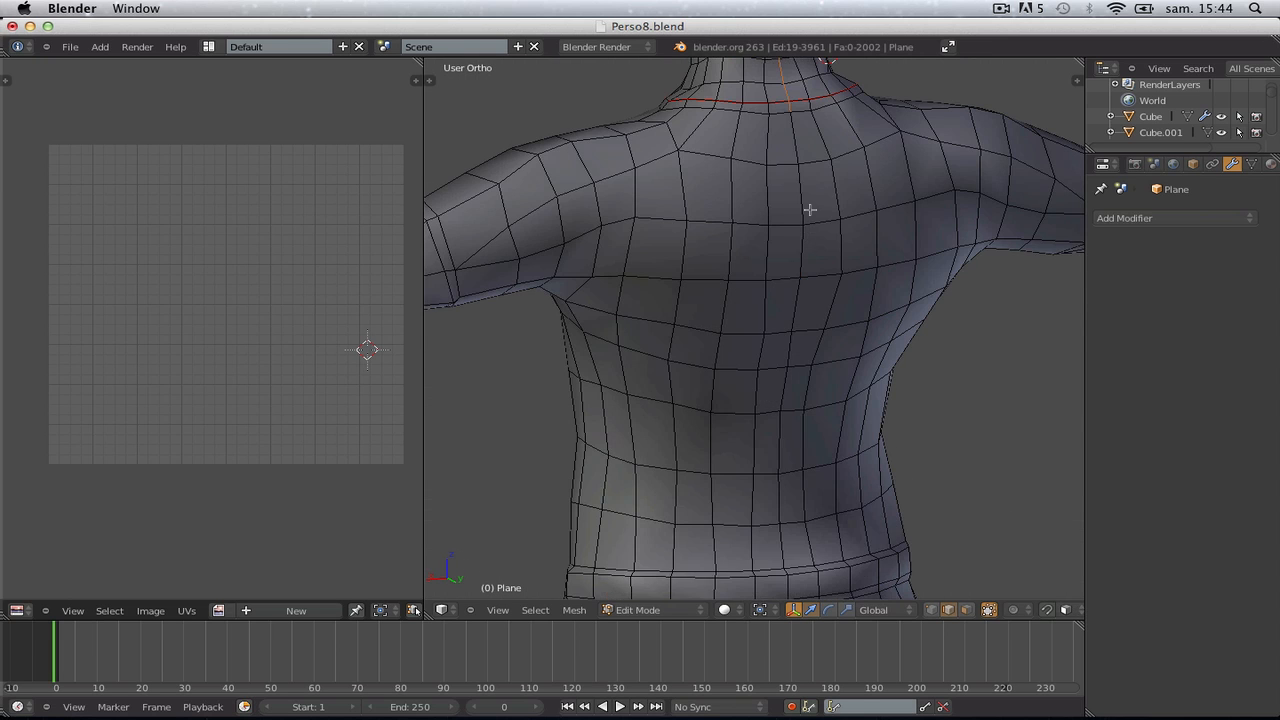
{"action": "middle_click_drag", "start_coordinate": [810, 210], "coordinate": [812, 301], "text": "shift"}
{"action": "scroll", "coordinate": [814, 289], "scroll_direction": "up", "scroll_amount": 4}
{"action": "mouse_move", "coordinate": [834, 202]}
{"action": "middle_mouse_down", "text": "shift"}
{"action": "mouse_move", "coordinate": [836, 368]}
{"action": "mouse_move", "coordinate": [897, 423]}
{"action": "mouse_move", "coordinate": [954, 449]}
{"action": "mouse_move", "coordinate": [1017, 323]}
{"action": "middle_mouse_up", "text": "shift"}
{"action": "key", "text": "z"}
{"action": "scroll", "coordinate": [843, 291], "scroll_direction": "down", "scroll_amount": 4}
{"action": "key", "text": "z"}
{"action": "scroll", "coordinate": [735, 226], "scroll_direction": "up", "scroll_amount": 5}
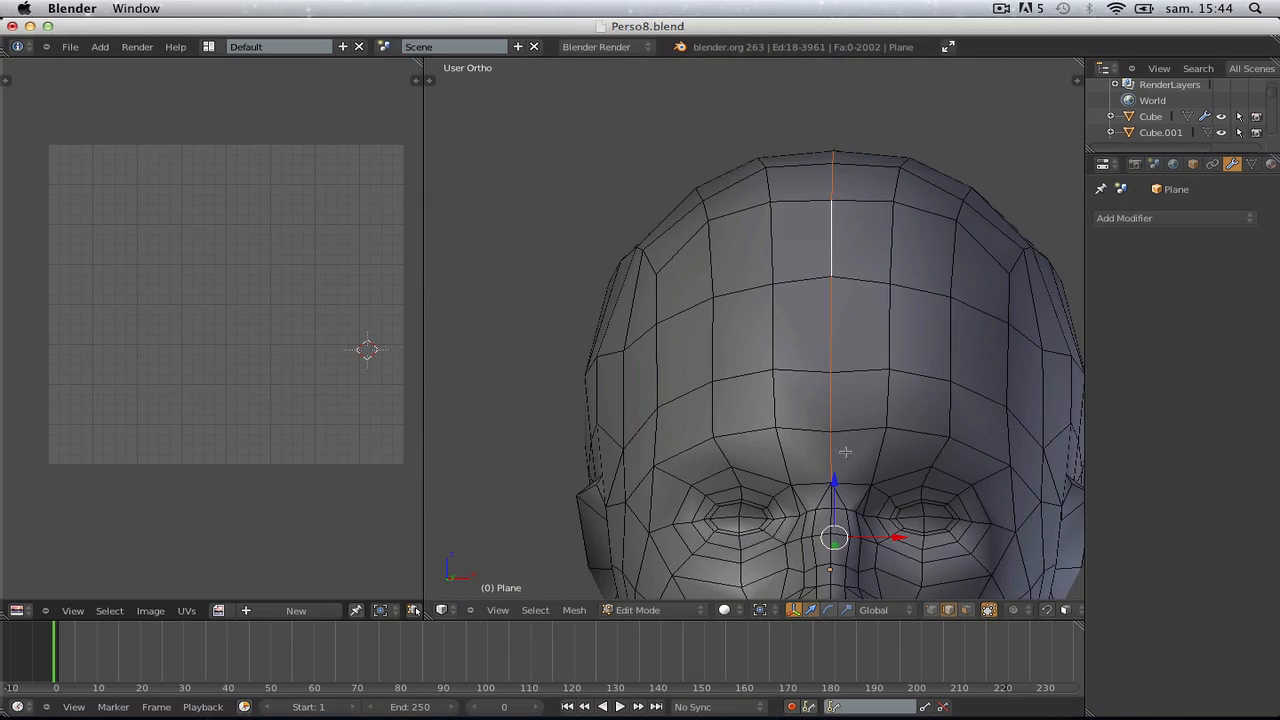
{"action": "scroll", "coordinate": [831, 401], "scroll_direction": "down", "scroll_amount": 4}
{"action": "middle_click_drag", "start_coordinate": [831, 401], "coordinate": [784, 400]}
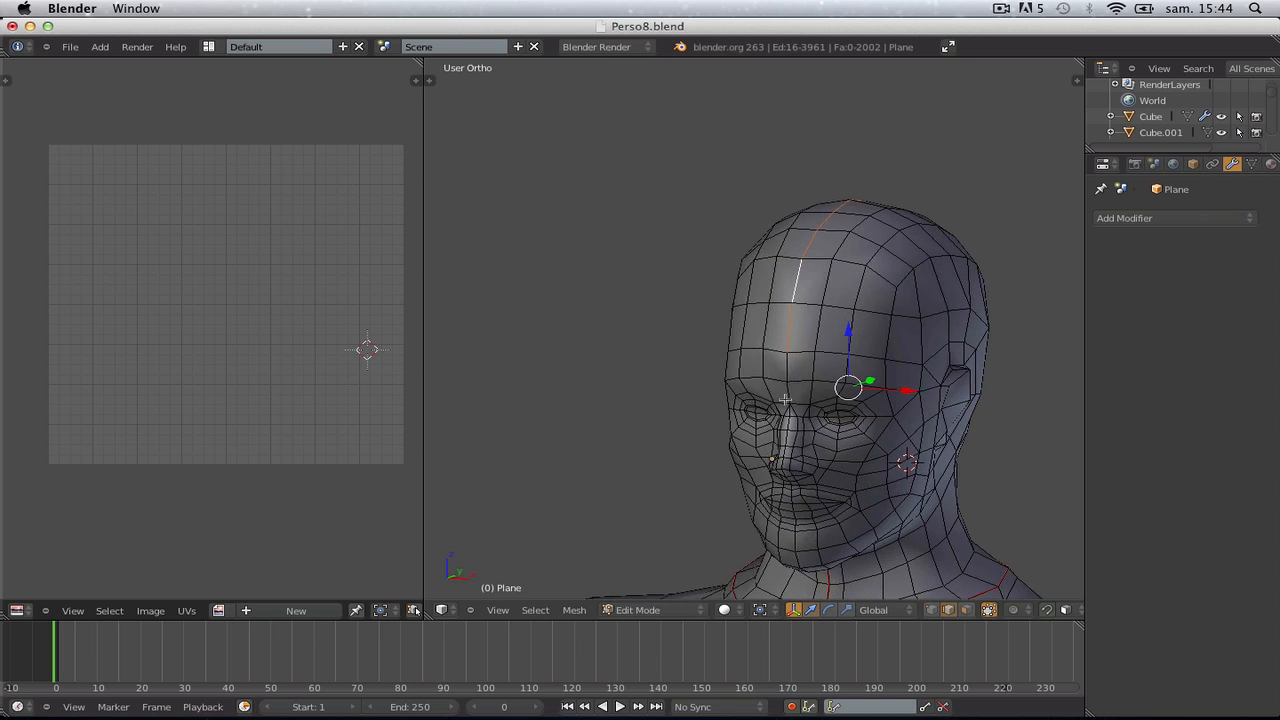
{"action": "key", "text": "ctrl+e"}
{"action": "left_click", "coordinate": [784, 399]}
{"action": "key", "text": "a"}
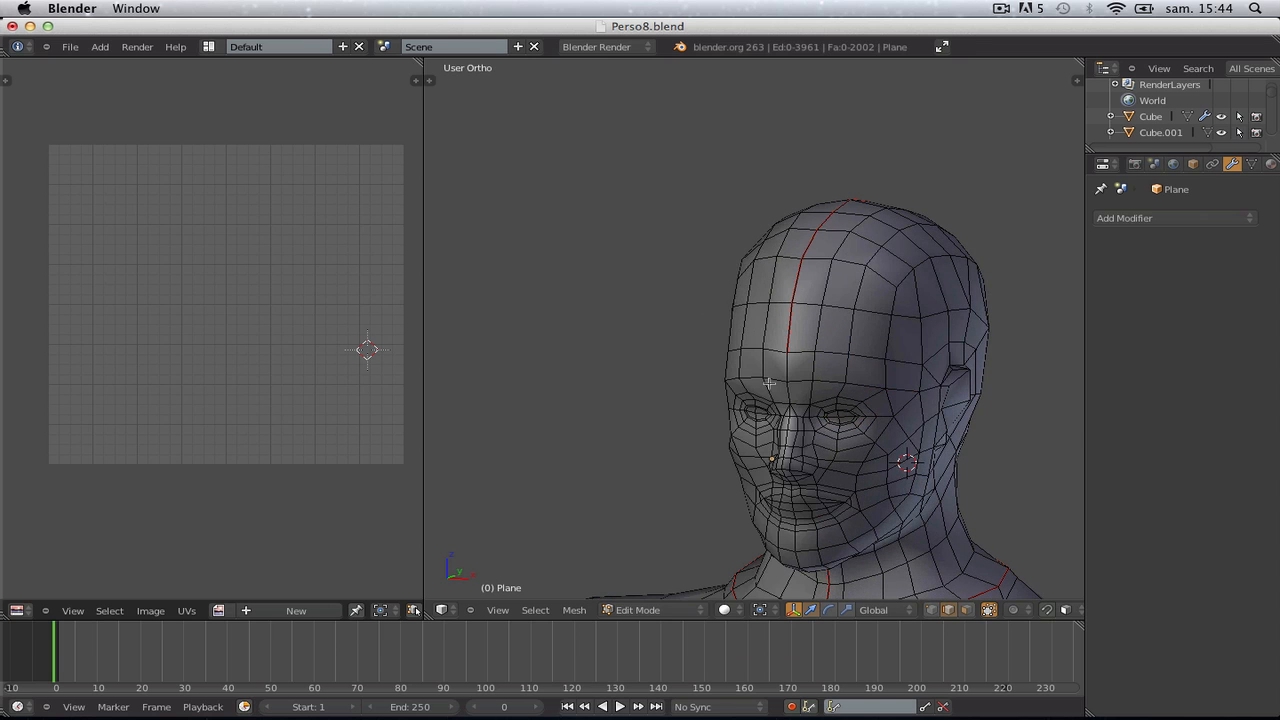
Select all linked head and neck faces above the neck seam in face select mode and unwrap them
{"action": "scroll", "coordinate": [770, 383], "scroll_direction": "up", "scroll_amount": 4}
{"action": "middle_click_drag", "start_coordinate": [786, 386], "coordinate": [825, 390]}
{"action": "key", "text": "ctrl+Tab"}
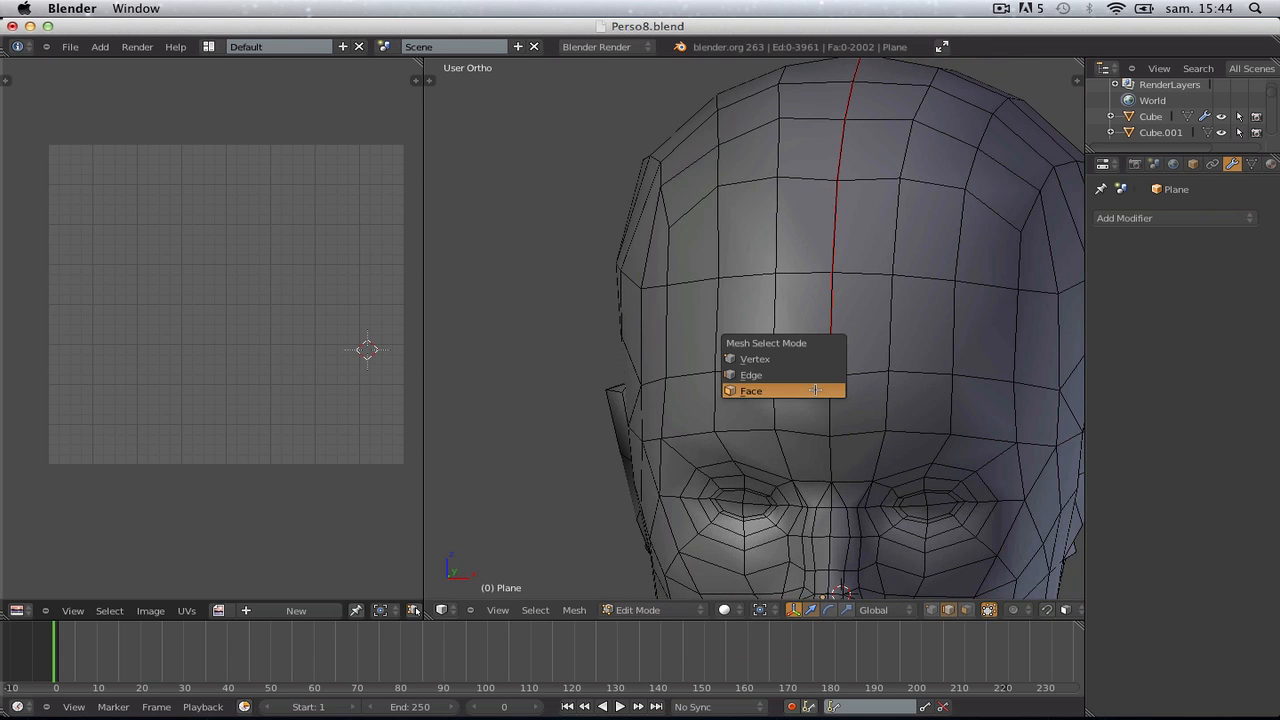
{"action": "left_click", "coordinate": [823, 391]}
{"action": "middle_click_drag", "start_coordinate": [571, 397], "coordinate": [586, 398]}
{"action": "scroll", "coordinate": [695, 391], "scroll_direction": "down", "scroll_amount": 3}
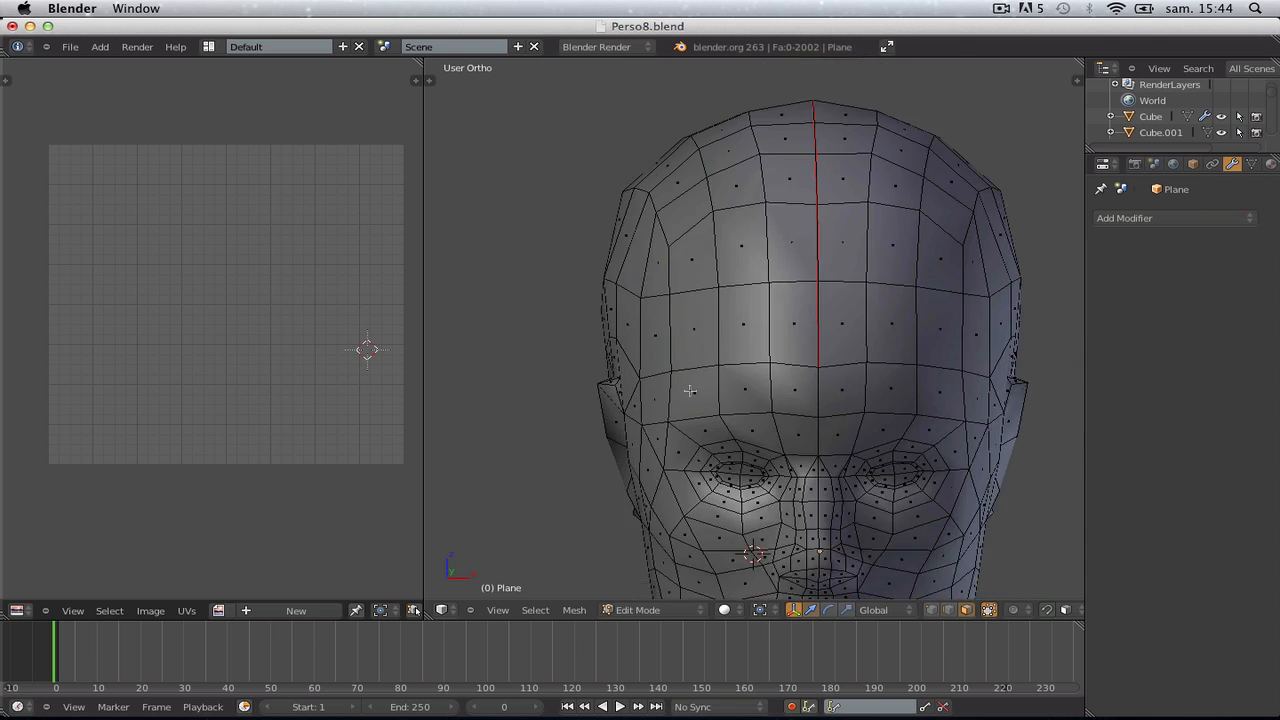
{"action": "key", "text": "l"}
{"action": "scroll", "coordinate": [789, 410], "scroll_direction": "down", "scroll_amount": 3}
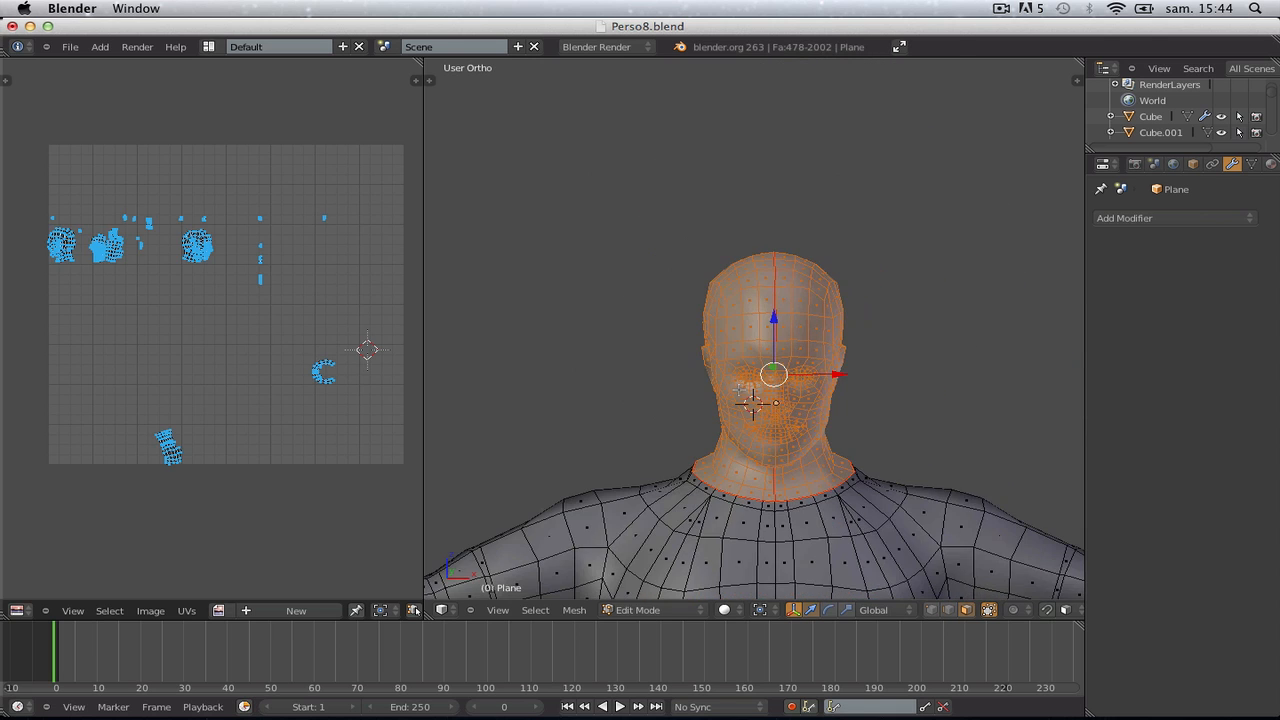
{"action": "middle_click_drag", "start_coordinate": [789, 410], "coordinate": [823, 407]}
{"action": "scroll", "coordinate": [823, 407], "scroll_direction": "up", "scroll_amount": 1}
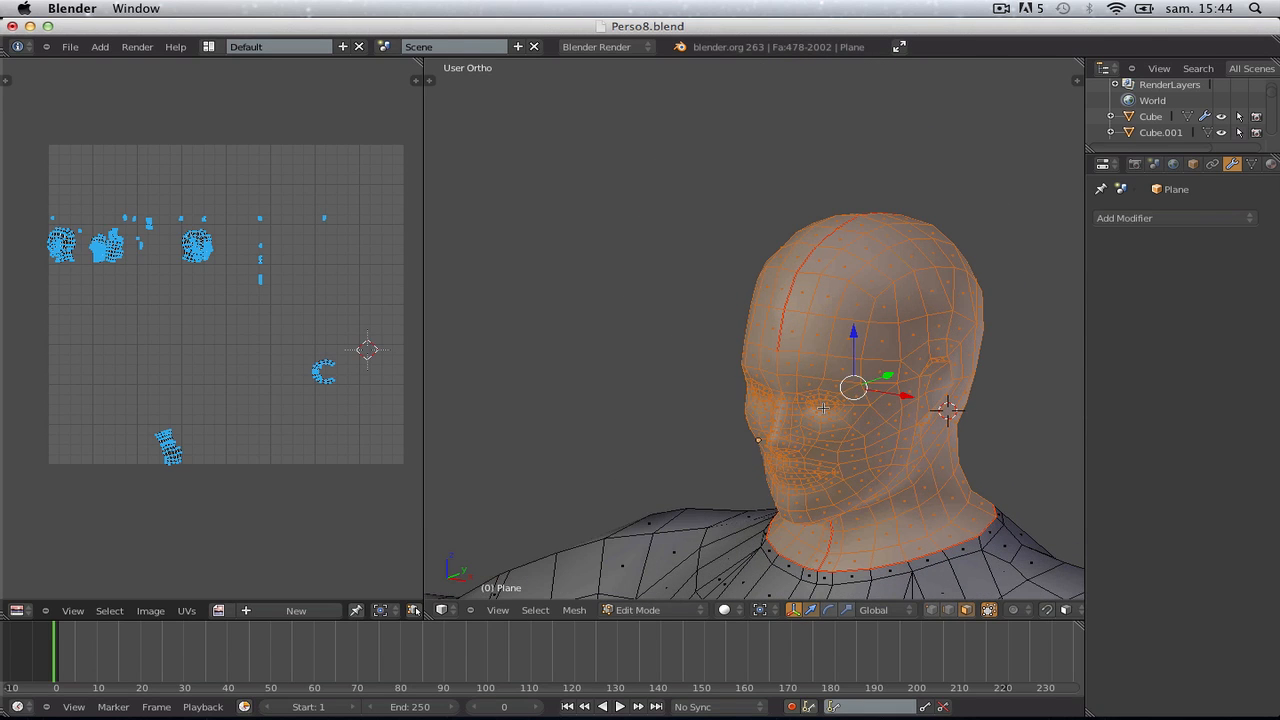
{"action": "key", "text": "u"}
{"action": "left_click", "coordinate": [824, 398]}
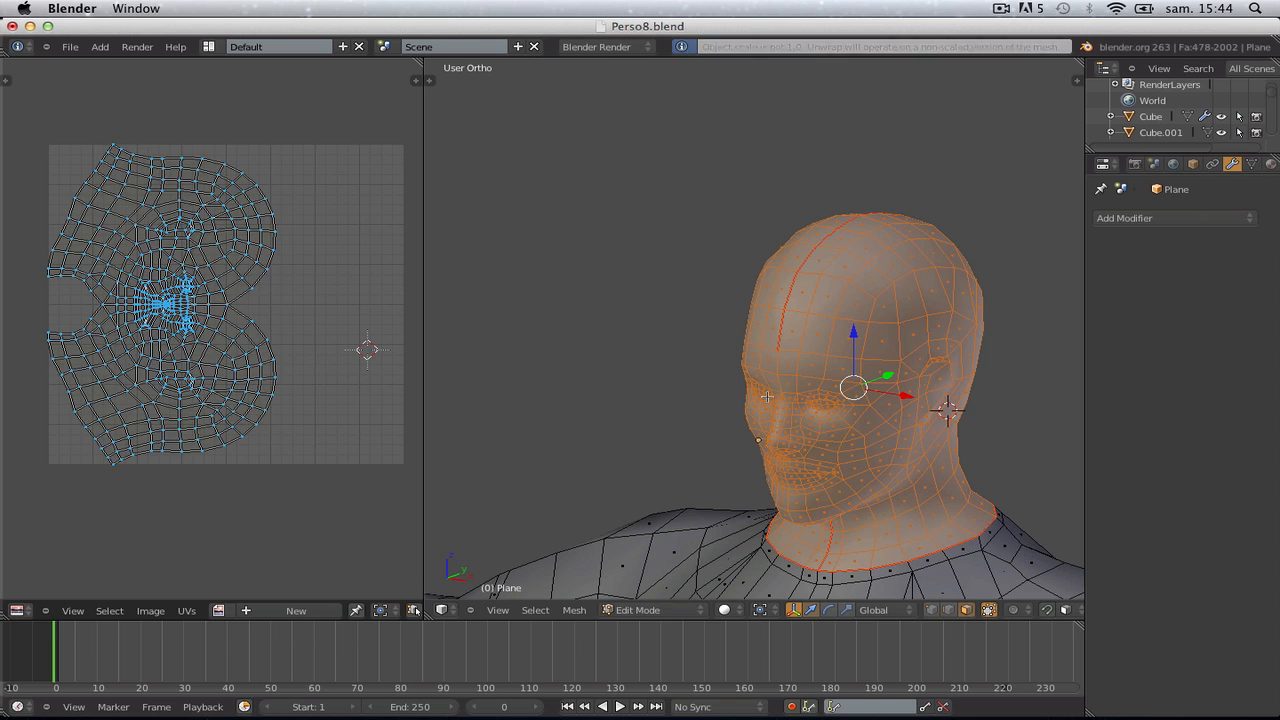
Rotate the entire head UV island by -90 degrees
{"action": "type", "text": "ar"}
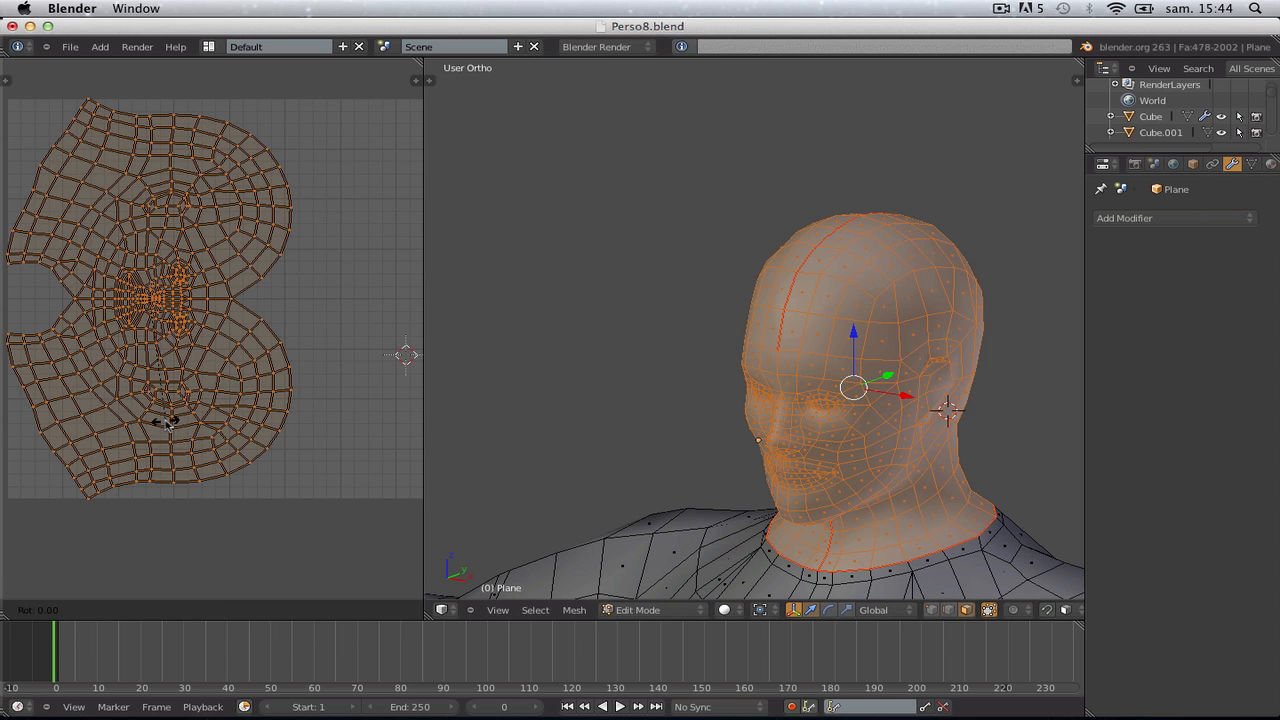
{"action": "type", "text": "90"}
{"action": "key", "text": "Return"}
{"action": "key", "text": "ctrl+z"}
{"action": "type", "text": "r-90"}
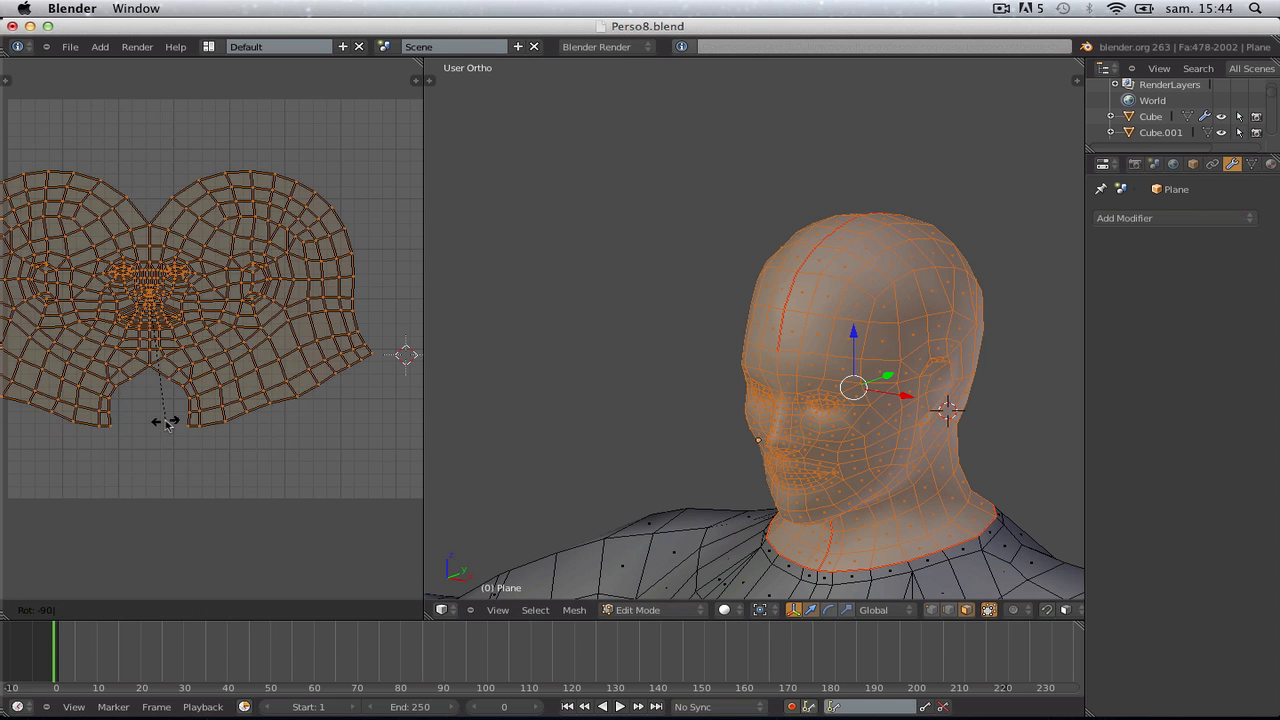
{"action": "key", "text": "Return"}
Inspect the eye, nose, mouth and forehead areas of the unwrapped head in the UV layout
{"action": "middle_click_drag", "start_coordinate": [114, 339], "coordinate": [166, 365]}
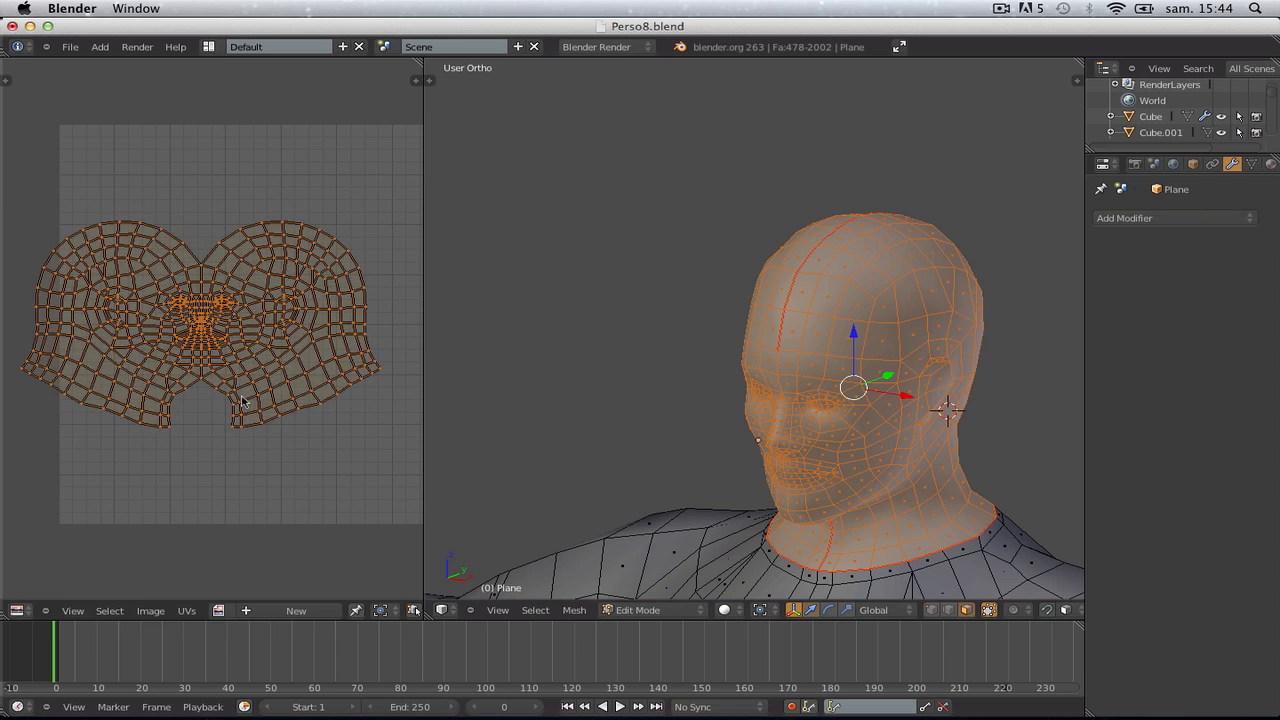
{"action": "scroll", "coordinate": [171, 381], "scroll_direction": "up", "scroll_amount": 3}
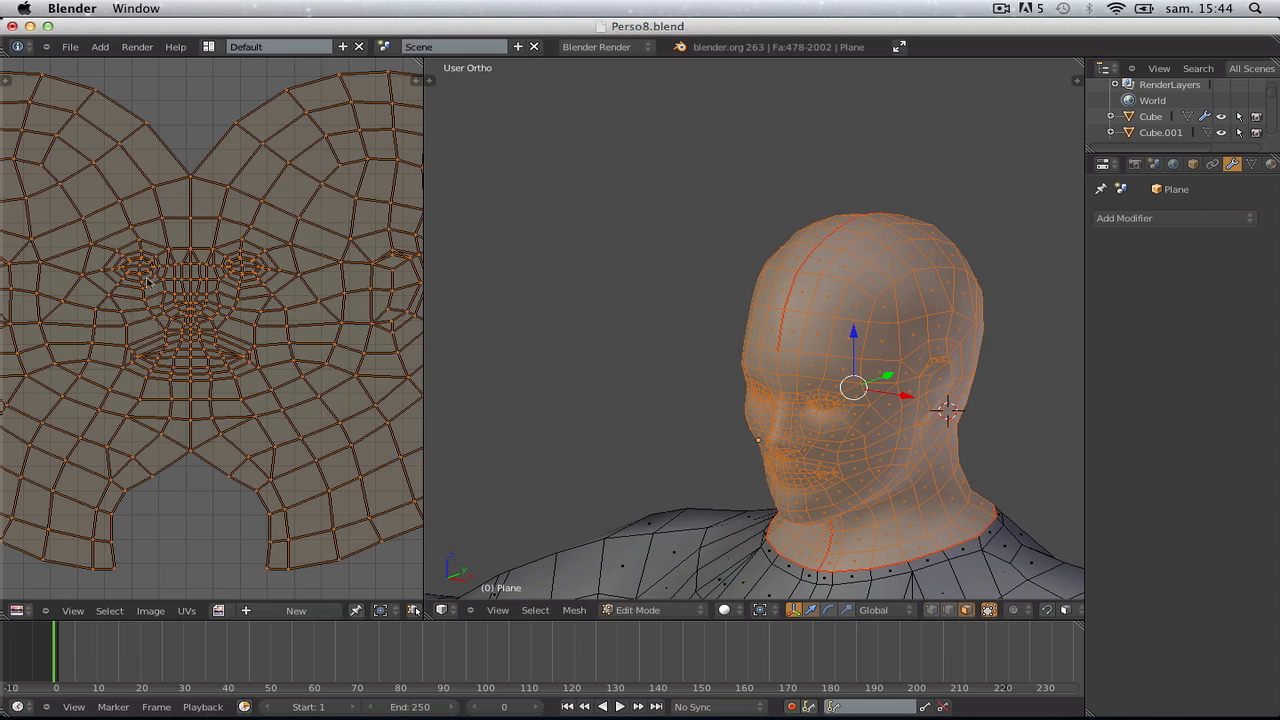
{"action": "scroll", "coordinate": [147, 283], "scroll_direction": "up", "scroll_amount": 3}
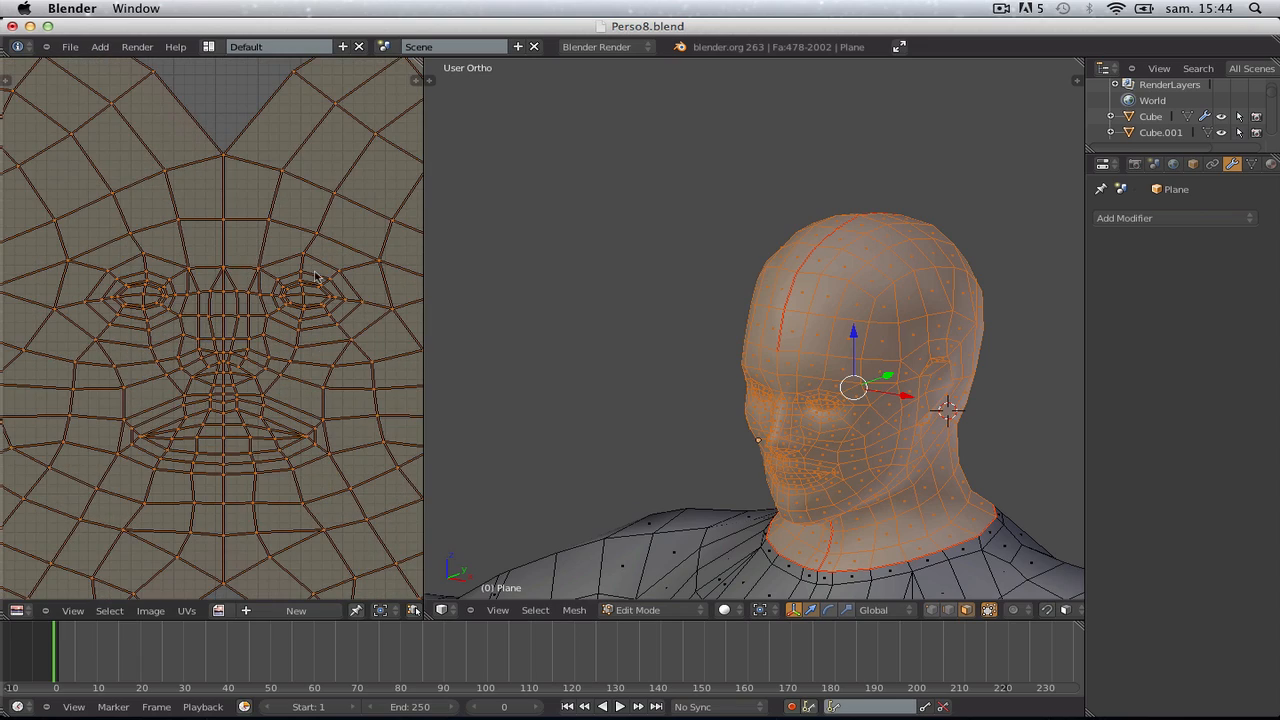
{"action": "scroll", "coordinate": [315, 277], "scroll_direction": "down", "scroll_amount": 4}
{"action": "scroll", "coordinate": [131, 464], "scroll_direction": "up", "scroll_amount": 3}
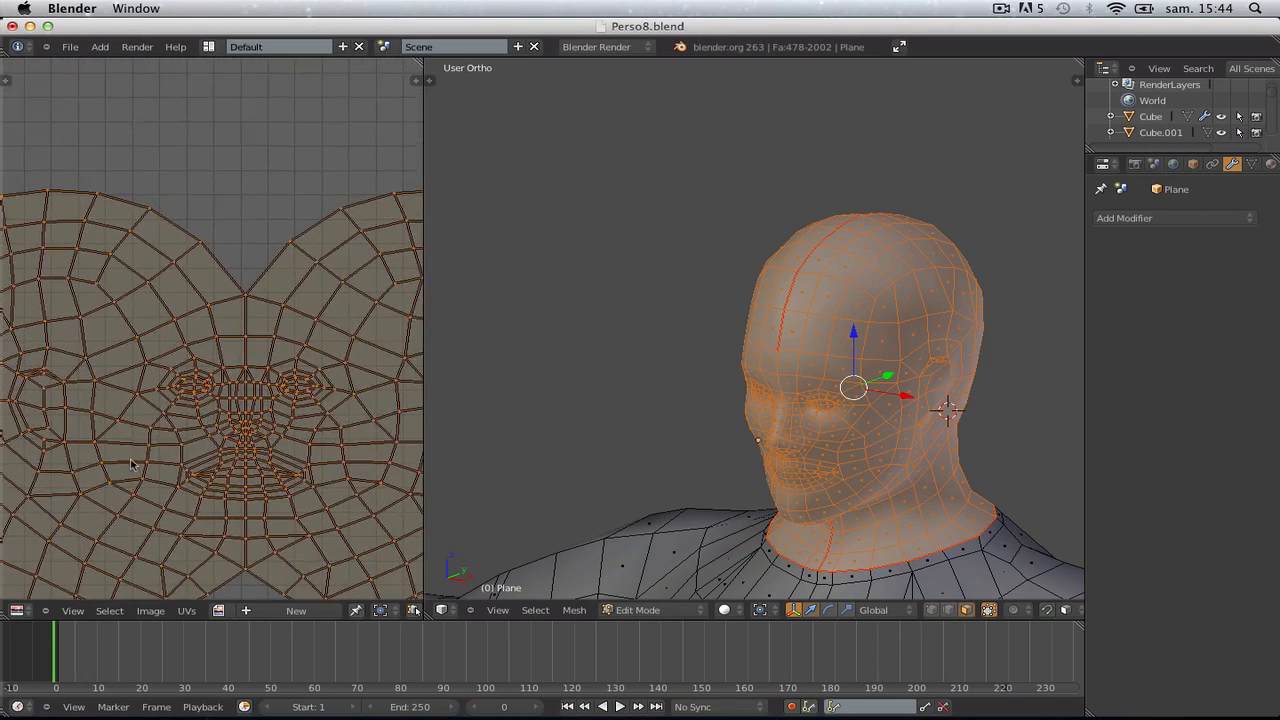
{"action": "scroll", "coordinate": [234, 360], "scroll_direction": "up", "scroll_amount": 1}
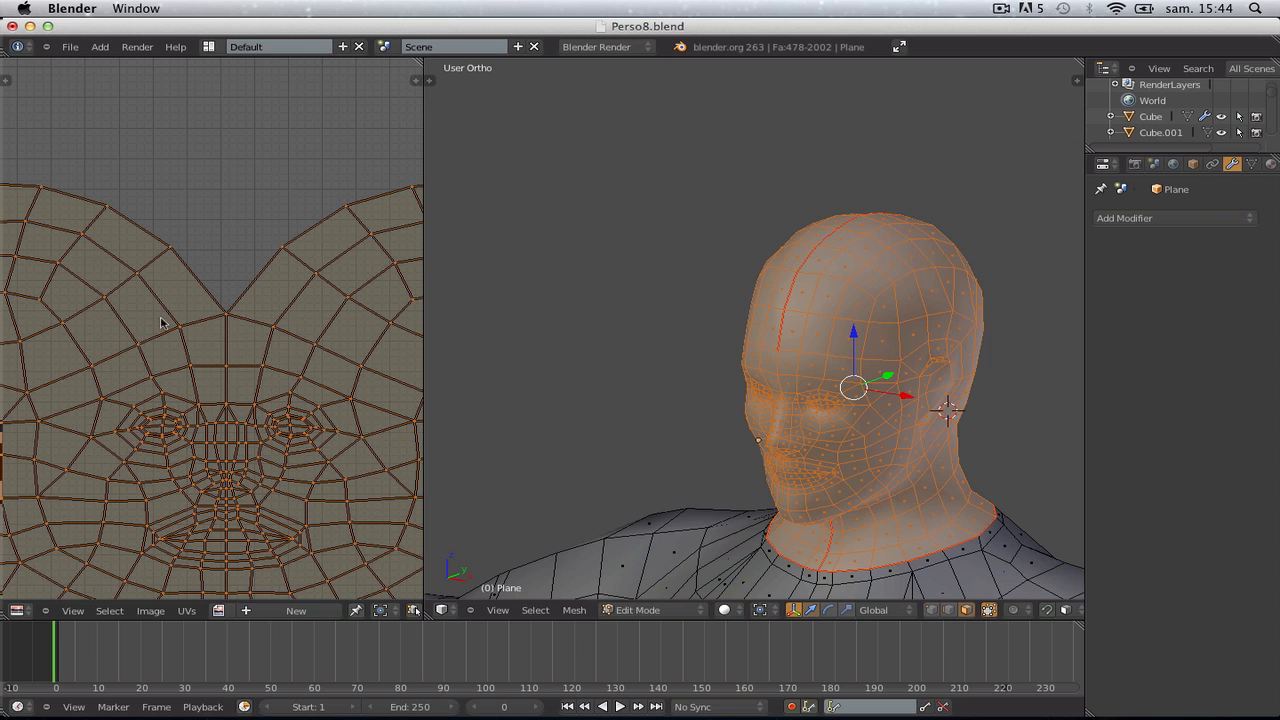
Mark two forehead edges on each side of the centreline seam's lower end as a horizontal seam
{"action": "key", "text": "a"}
{"action": "scroll", "coordinate": [821, 359], "scroll_direction": "up", "scroll_amount": 3}
{"action": "key", "text": "ctrl+Tab"}
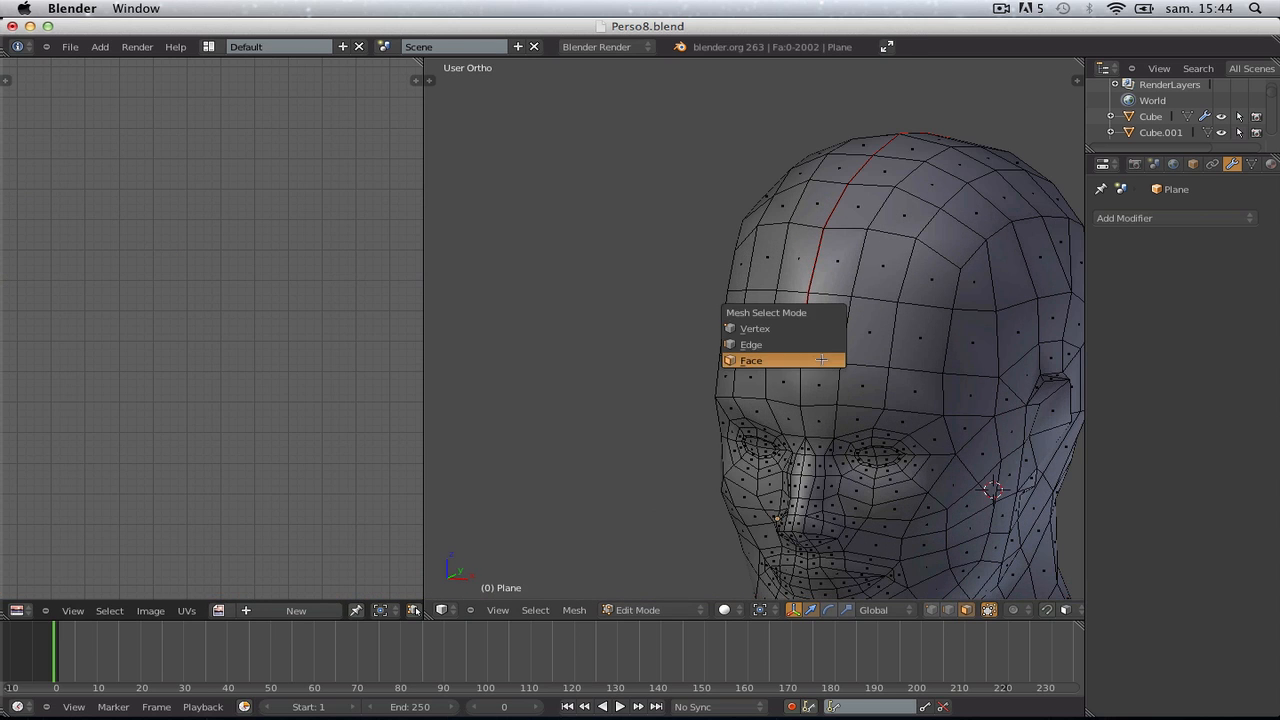
{"action": "left_click", "coordinate": [760, 344]}
{"action": "middle_click_drag", "start_coordinate": [770, 350], "coordinate": [804, 379]}
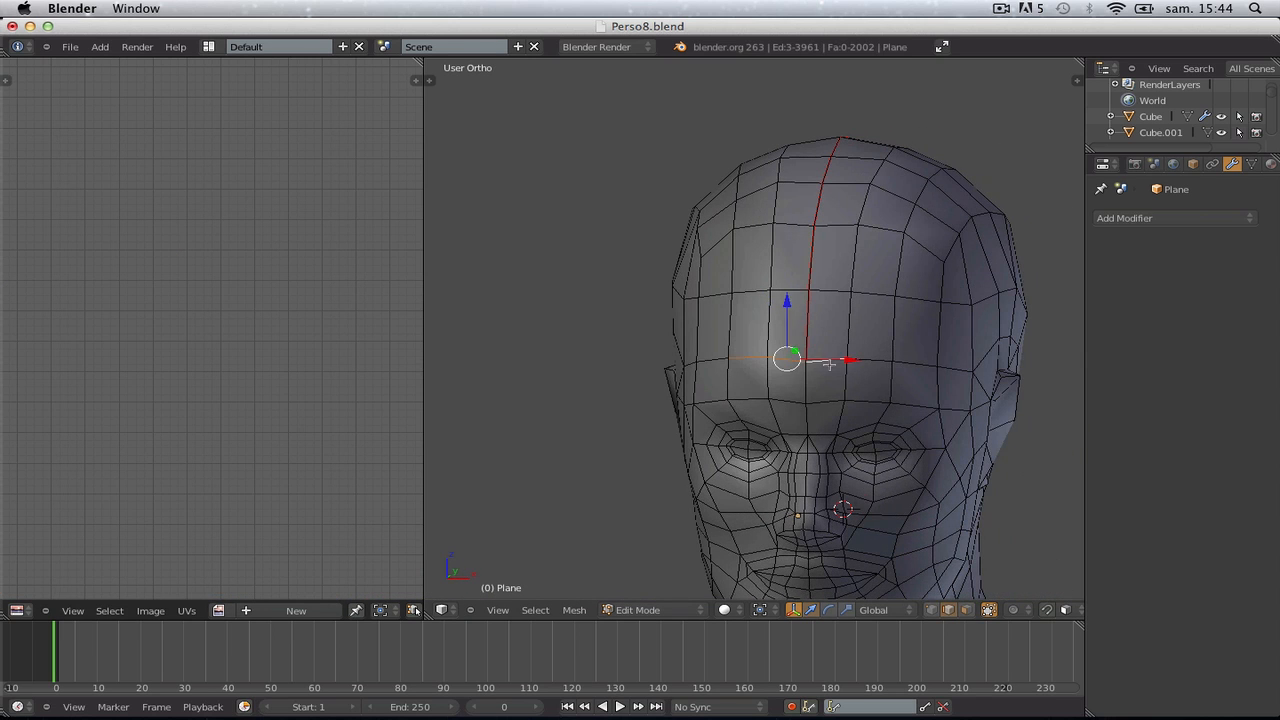
{"action": "key", "text": "ctrl+e"}
{"action": "left_click", "coordinate": [858, 361]}
Select all linked head and neck faces in face select mode and unwrap them with the horizontal forehead seam
{"action": "key", "text": "ctrl+Tab"}
{"action": "left_click", "coordinate": [835, 362]}
{"action": "key", "text": "a"}
{"action": "key", "text": "u"}
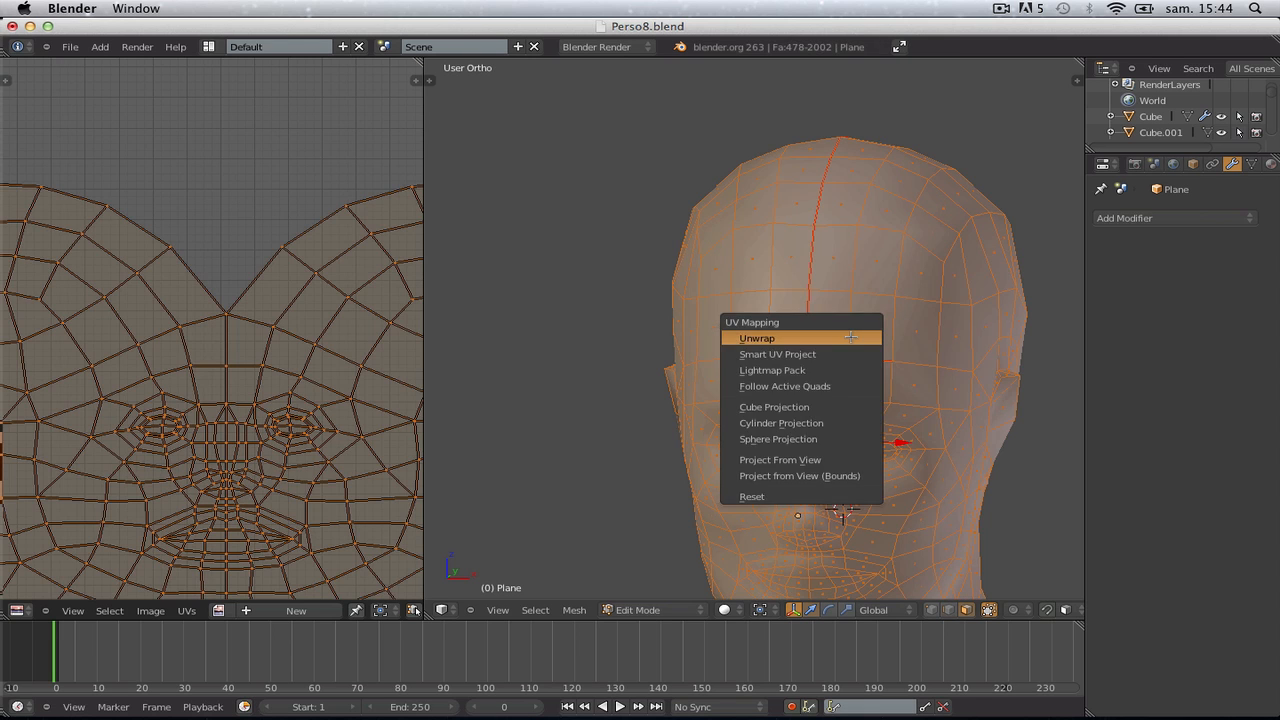
{"action": "left_click", "coordinate": [850, 338]}
Rotate the newly unwrapped head UV island by -90 degrees
{"action": "type", "text": "r"}
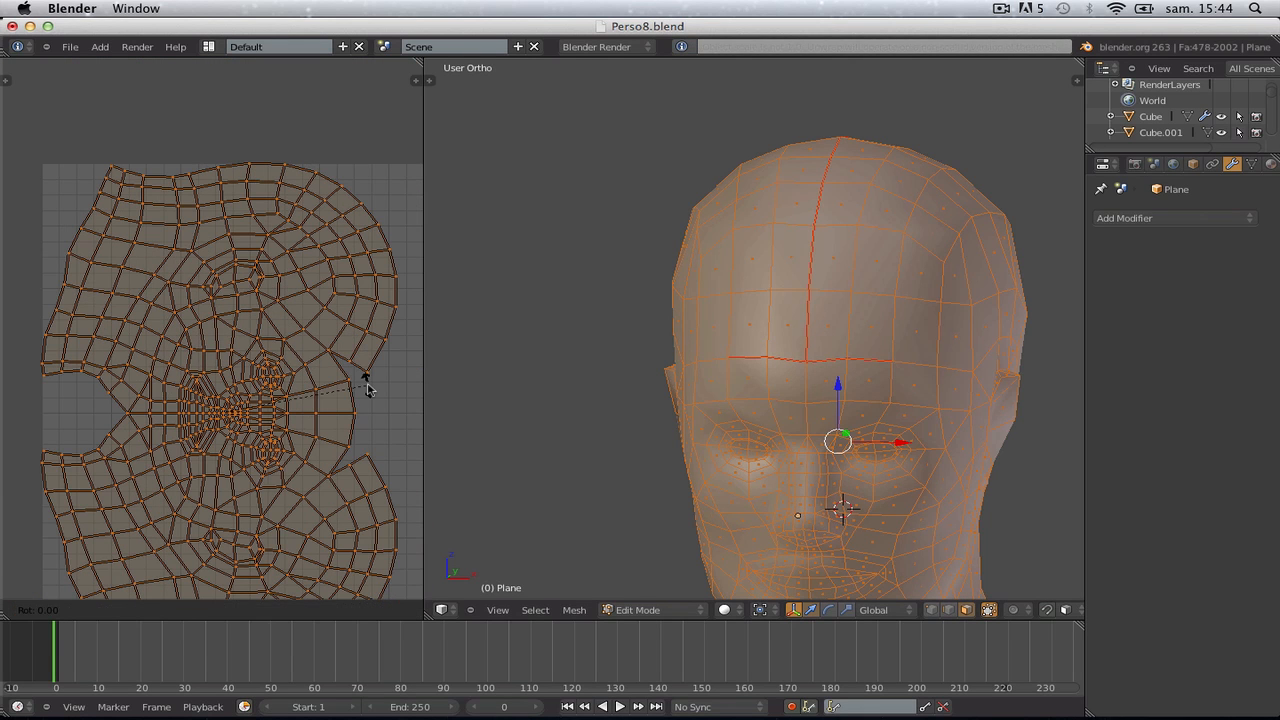
{"action": "type", "text": "-90"}
{"action": "key", "text": "Return"}
{"action": "scroll", "coordinate": [348, 390], "scroll_direction": "down", "scroll_amount": 2}
{"action": "middle_click_drag", "start_coordinate": [348, 390], "coordinate": [124, 343]}
{"action": "scroll", "coordinate": [124, 343], "scroll_direction": "down", "scroll_amount": 1}
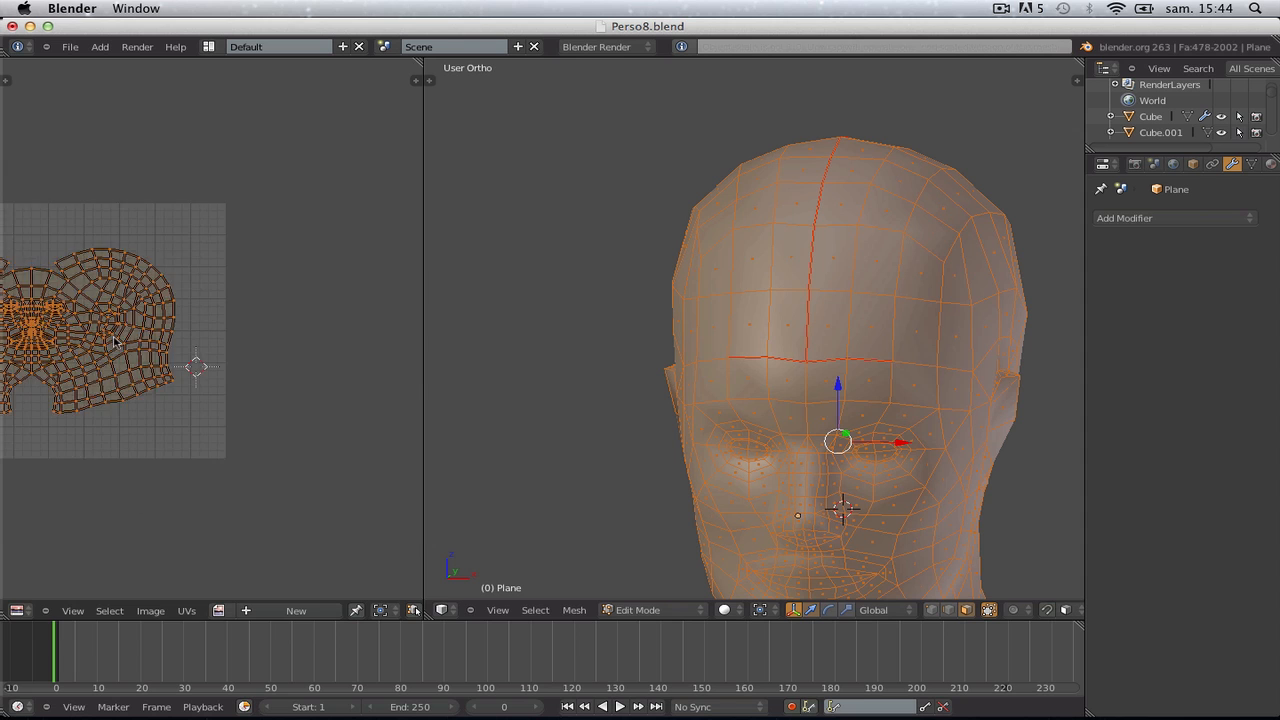
Move and scale down the head UV island to fit inside the UV grid, and widen the UV editor area
{"action": "key", "text": "g"}
{"action": "left_click", "coordinate": [205, 352]}
{"action": "middle_click_drag", "start_coordinate": [214, 355], "coordinate": [338, 360]}
{"action": "key", "text": "s"}
{"action": "left_click", "coordinate": [328, 368]}
{"action": "scroll", "coordinate": [328, 368], "scroll_direction": "up", "scroll_amount": 3}
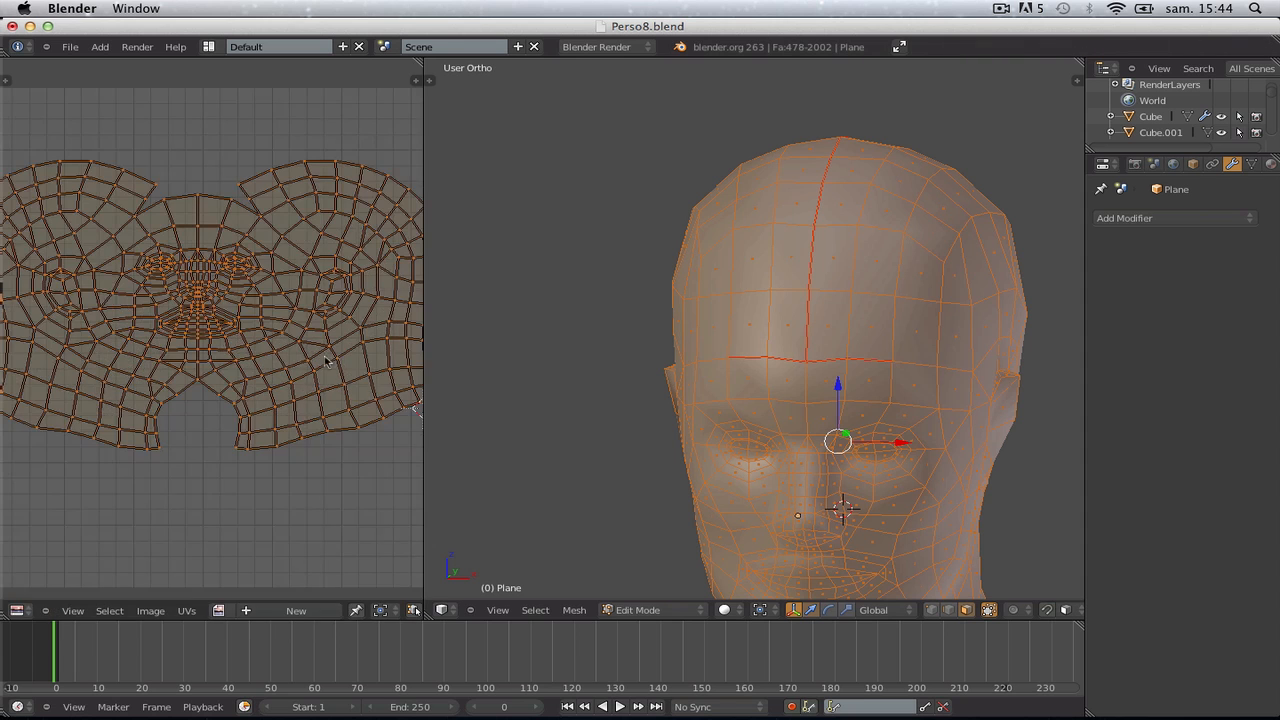
{"action": "left_click_drag", "start_coordinate": [423, 570], "coordinate": [548, 570]}
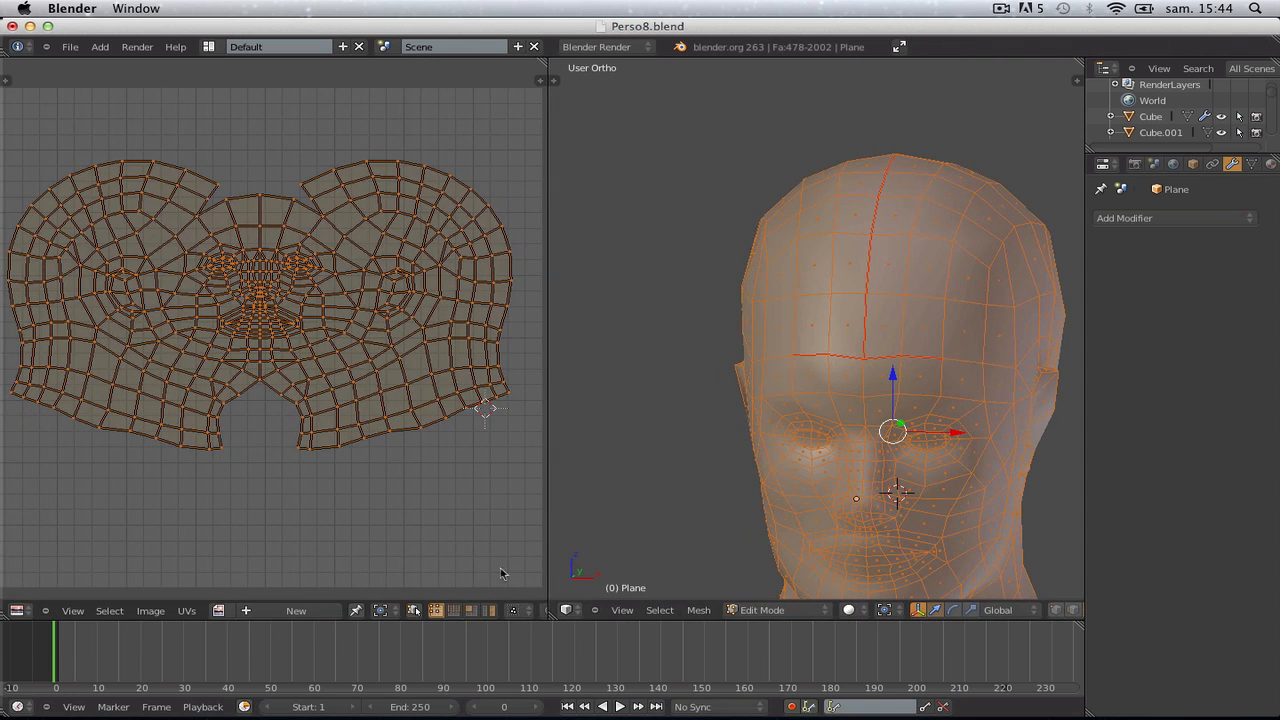
Try to assign a new 1024 x 1024 image to the head faces, first with UV Test Grid and again without it
{"action": "left_click", "coordinate": [296, 611]}
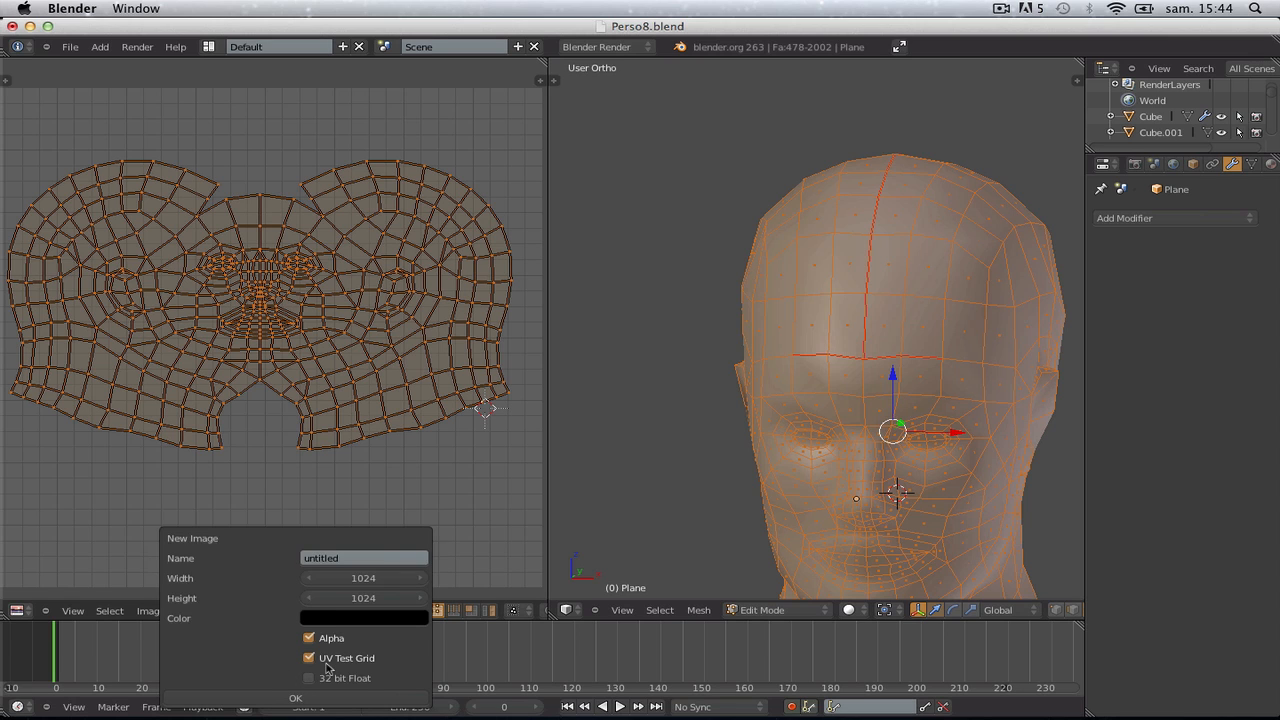
{"action": "left_click", "coordinate": [319, 702]}
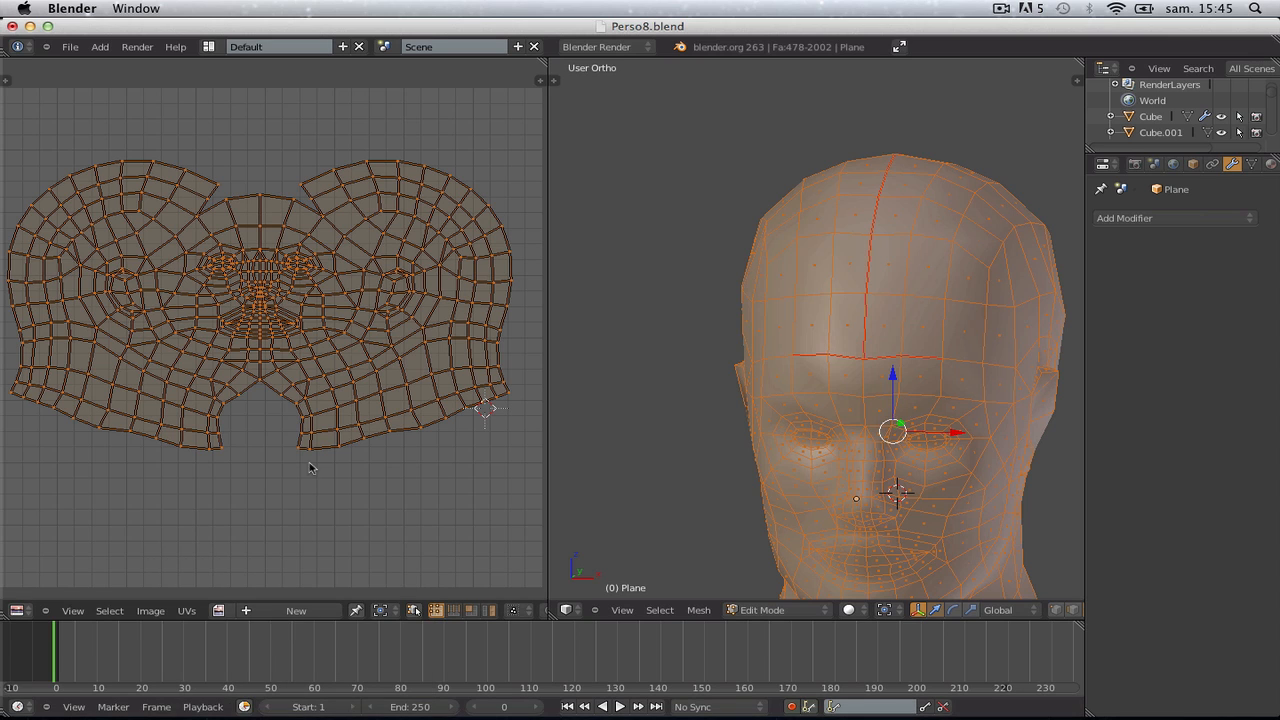
{"action": "left_click", "coordinate": [218, 610]}
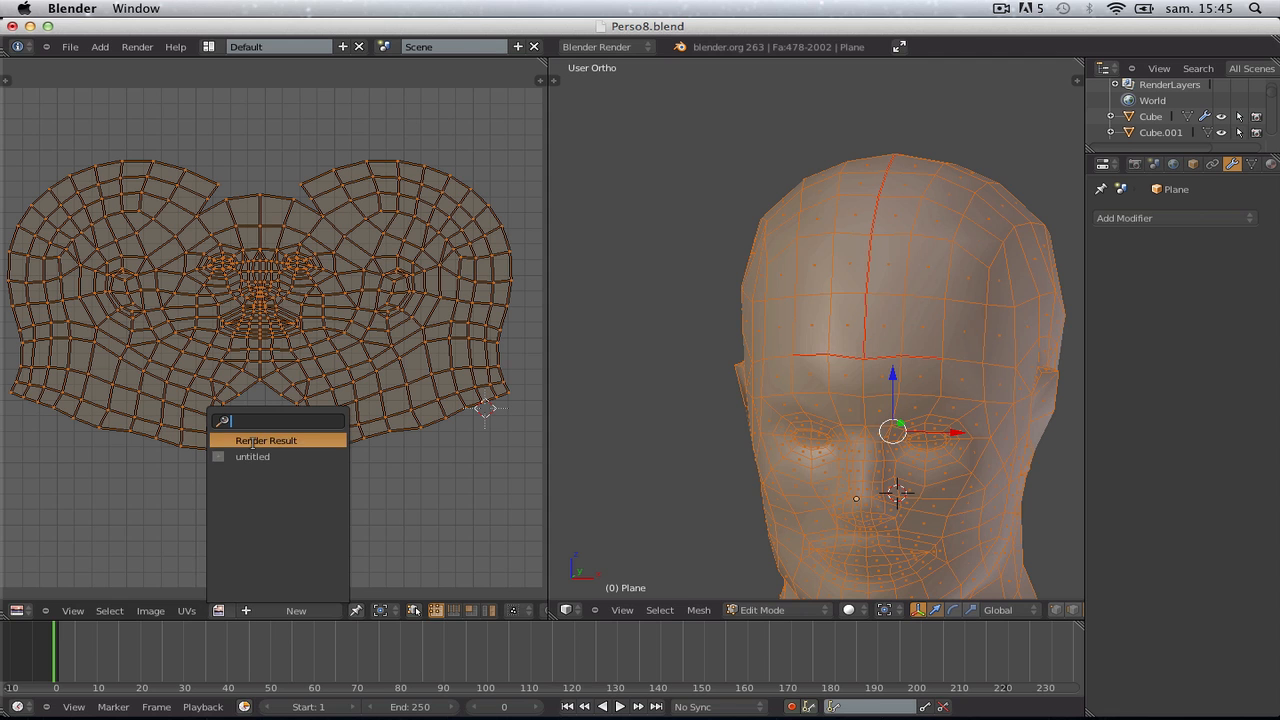
{"action": "left_click", "coordinate": [293, 612]}
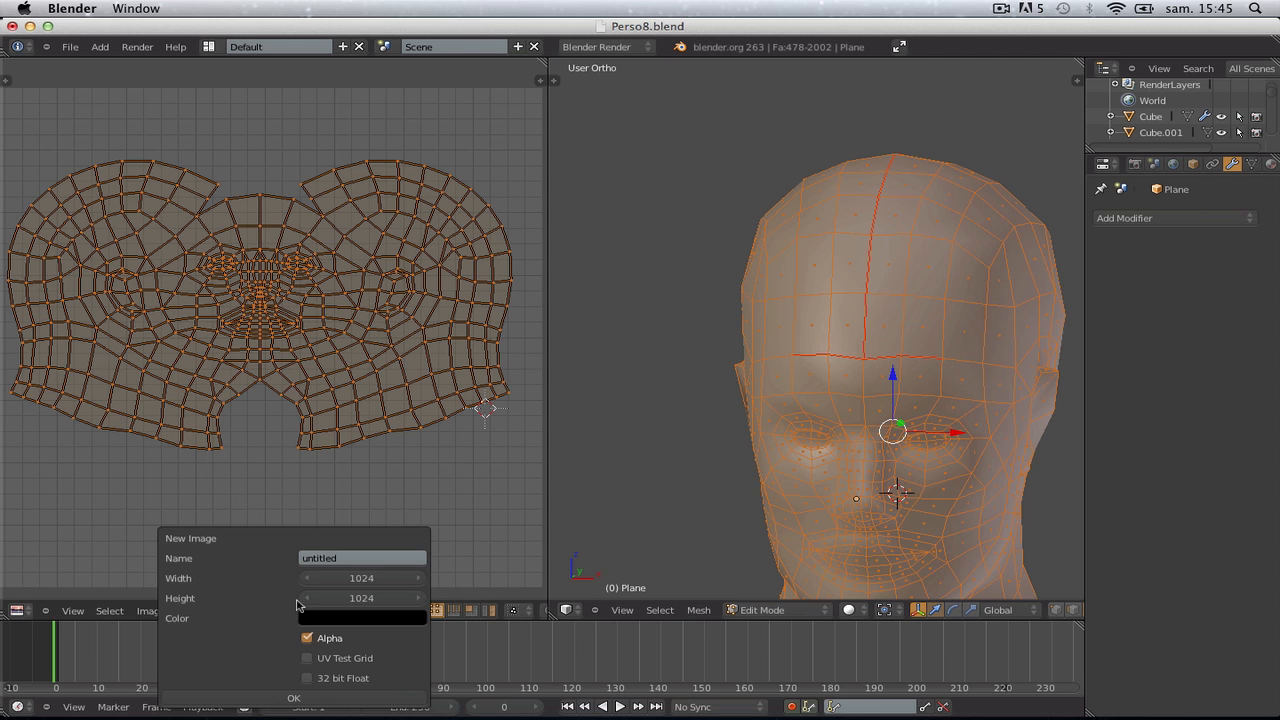
{"action": "left_click", "coordinate": [317, 699]}
Select all faces and UVs of the whole mesh and assign them a new 1024 x 1024 UV Test Grid image
{"action": "key", "text": "Tab"}
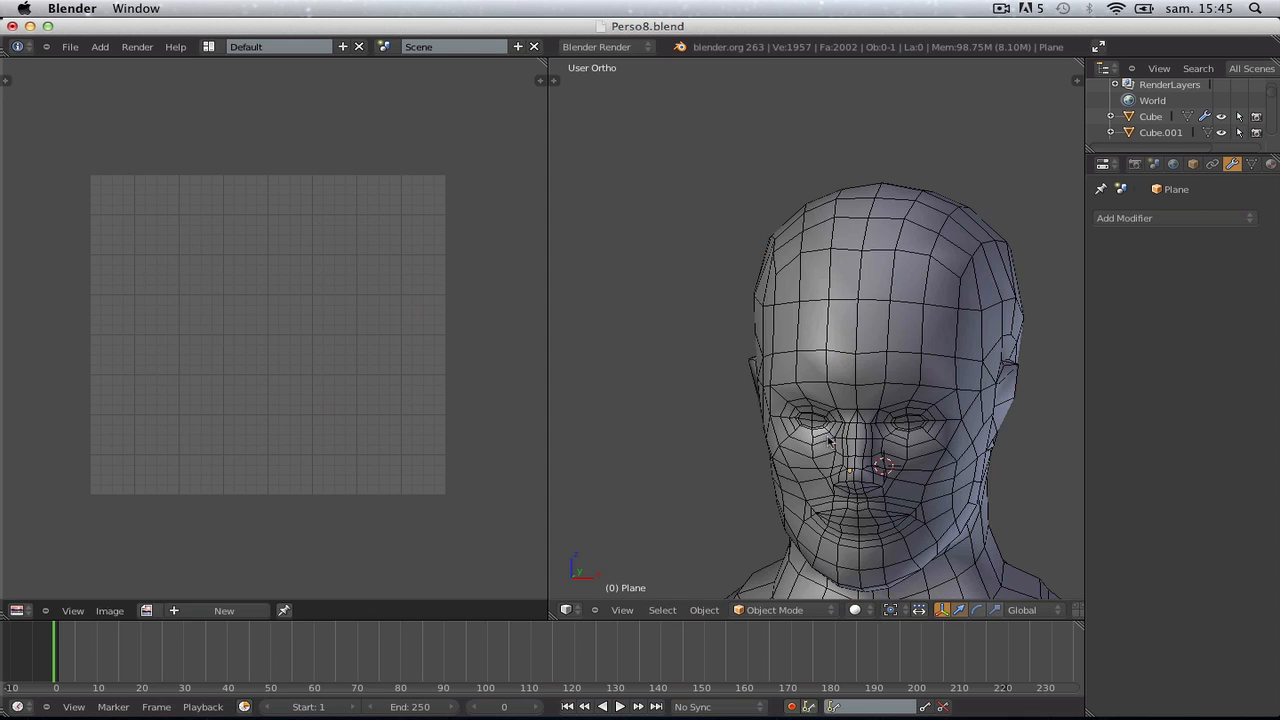
{"action": "key", "text": "Tab"}
{"action": "key", "text": "a"}
{"action": "key", "text": "a"}
{"action": "scroll", "coordinate": [216, 442], "scroll_direction": "up", "scroll_amount": 2}
{"action": "key", "text": "a"}
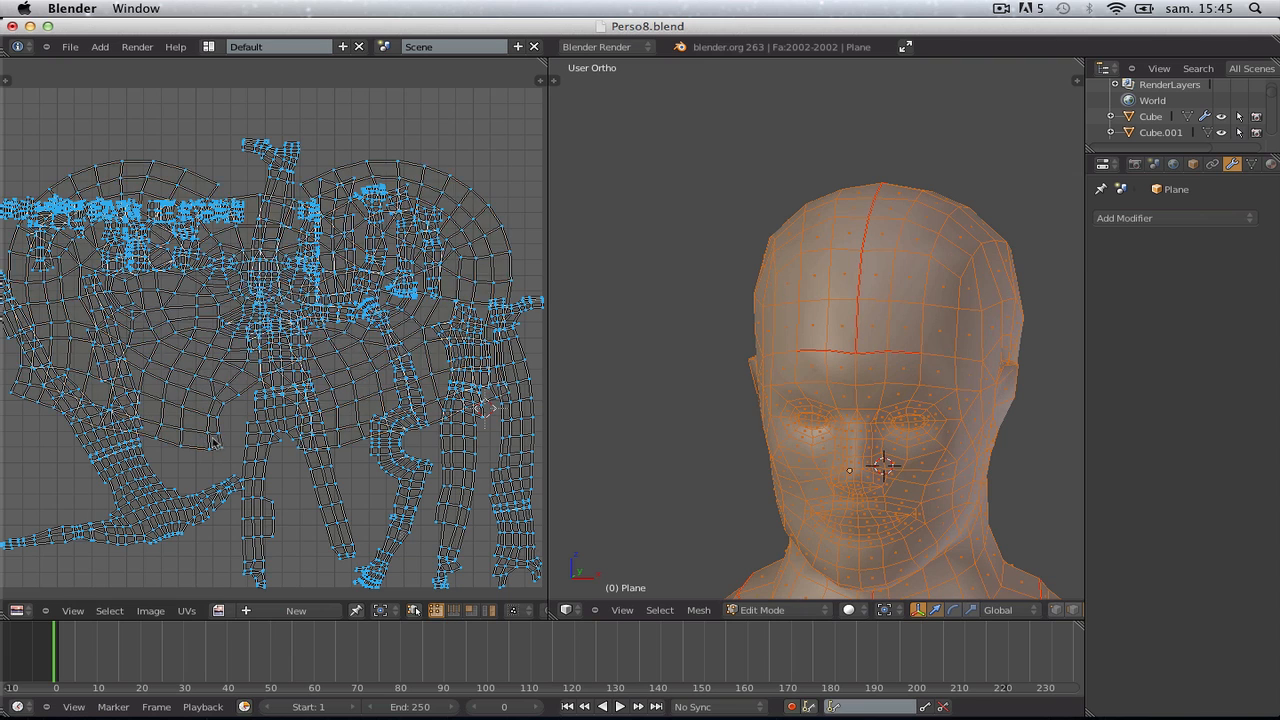
{"action": "key", "text": "a"}
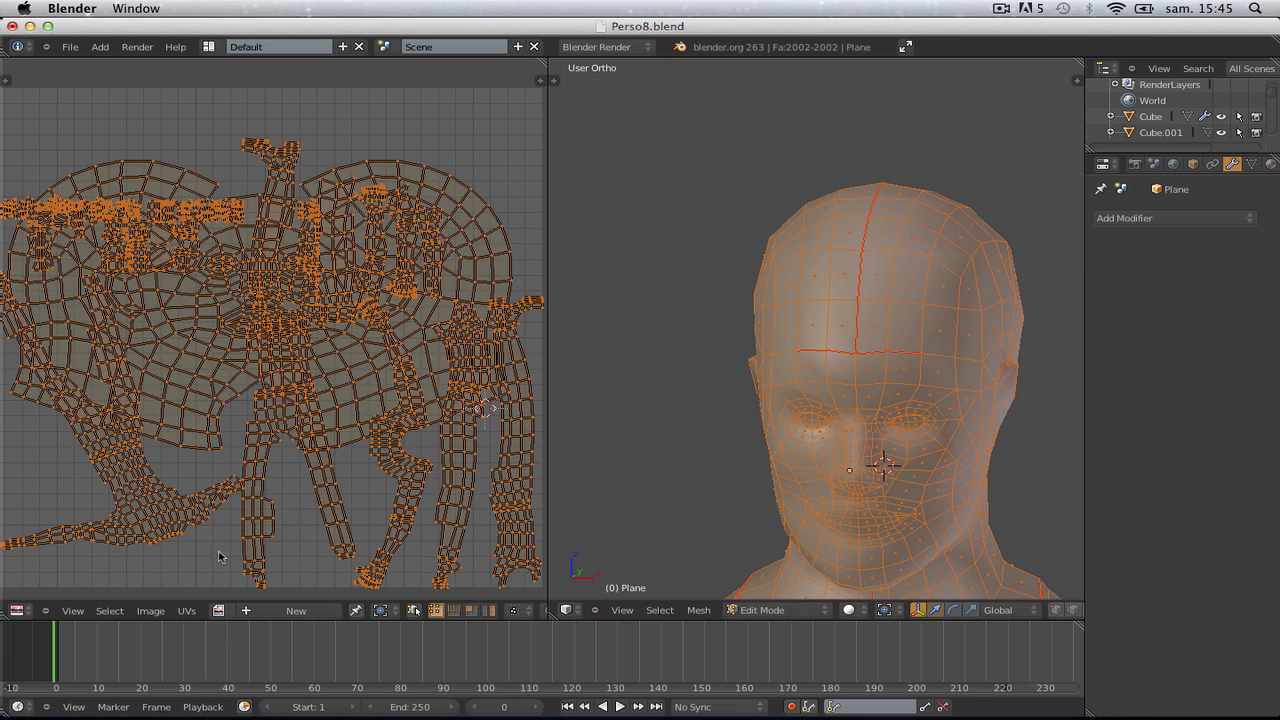
{"action": "left_click", "coordinate": [277, 616]}
{"action": "left_click", "coordinate": [322, 658]}
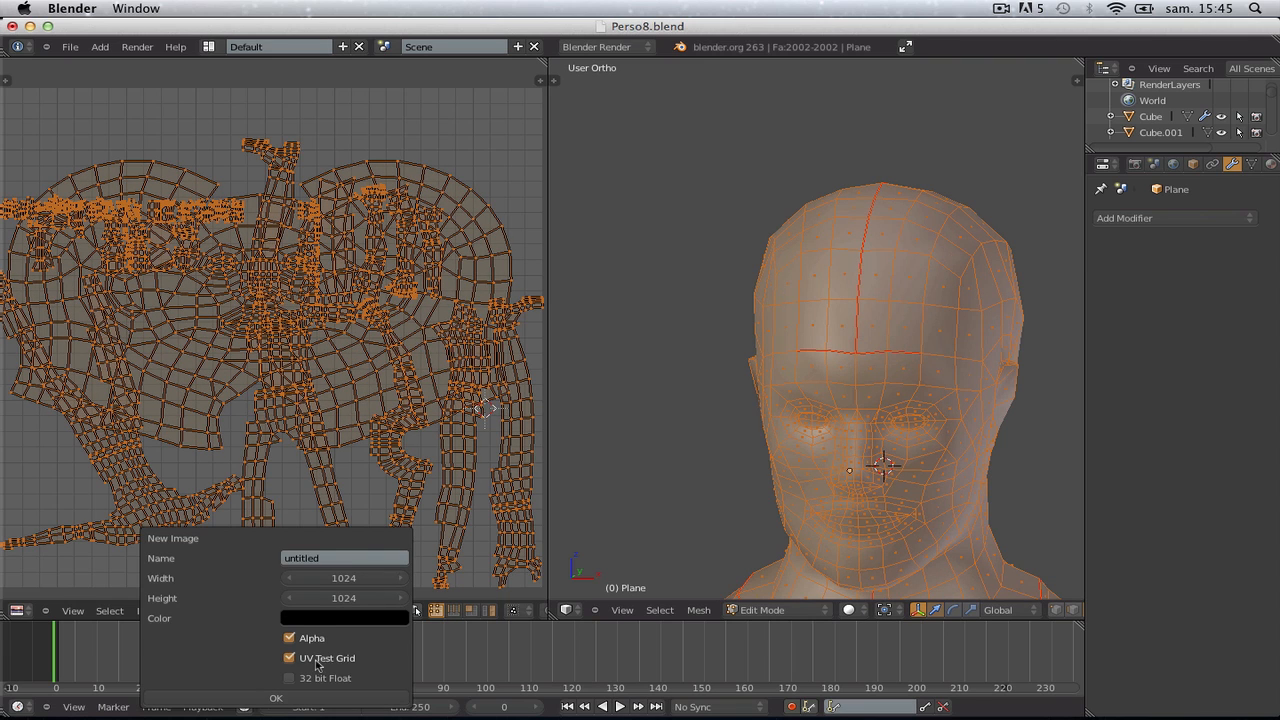
{"action": "left_click", "coordinate": [306, 700]}
Deselect the mesh and select only the linked head and neck faces to show their UV island over the test grid
{"action": "scroll", "coordinate": [726, 437], "scroll_direction": "down", "scroll_amount": 2}
{"action": "key", "text": "a"}
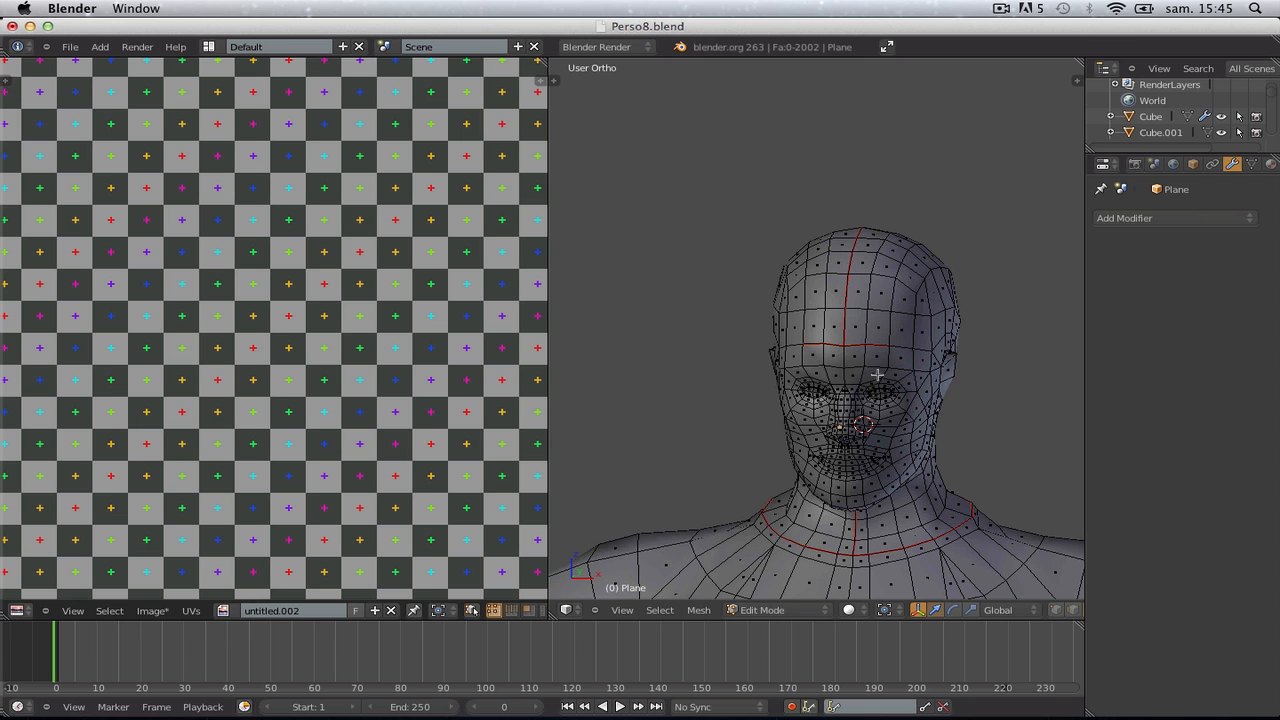
{"action": "key", "text": "l"}
{"action": "scroll", "coordinate": [881, 397], "scroll_direction": "down", "scroll_amount": 2}
{"action": "scroll", "coordinate": [359, 283], "scroll_direction": "down", "scroll_amount": 4}
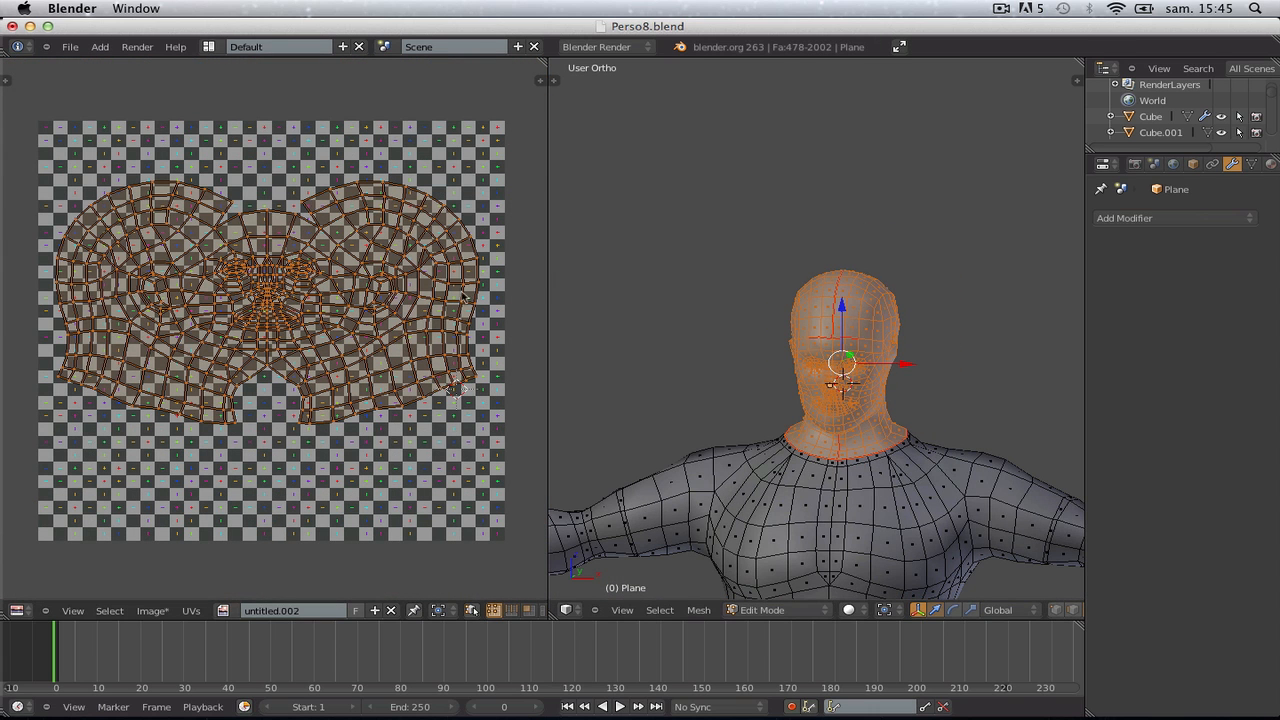
Switch the 3D view to textured shading and leave Edit Mode to display the test grid on the head
{"action": "scroll", "coordinate": [1017, 331], "scroll_direction": "up", "scroll_amount": 3}
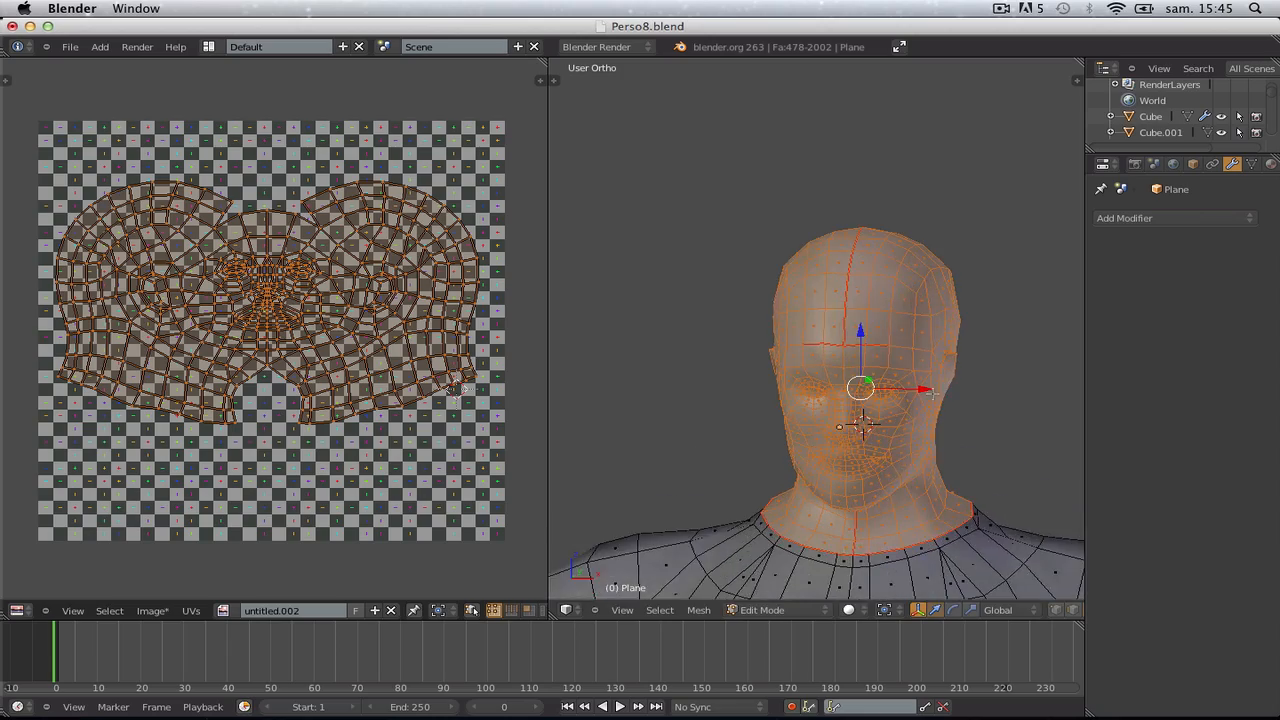
{"action": "key", "text": "alt+z"}
{"action": "key", "text": "Tab"}
{"action": "mouse_move", "coordinate": [955, 421]}
{"action": "middle_mouse_down"}
{"action": "mouse_move", "coordinate": [899, 408]}
{"action": "mouse_move", "coordinate": [960, 430]}
{"action": "mouse_move", "coordinate": [922, 399]}
{"action": "middle_mouse_up"}
{"action": "scroll", "coordinate": [909, 408], "scroll_direction": "up", "scroll_amount": 3}
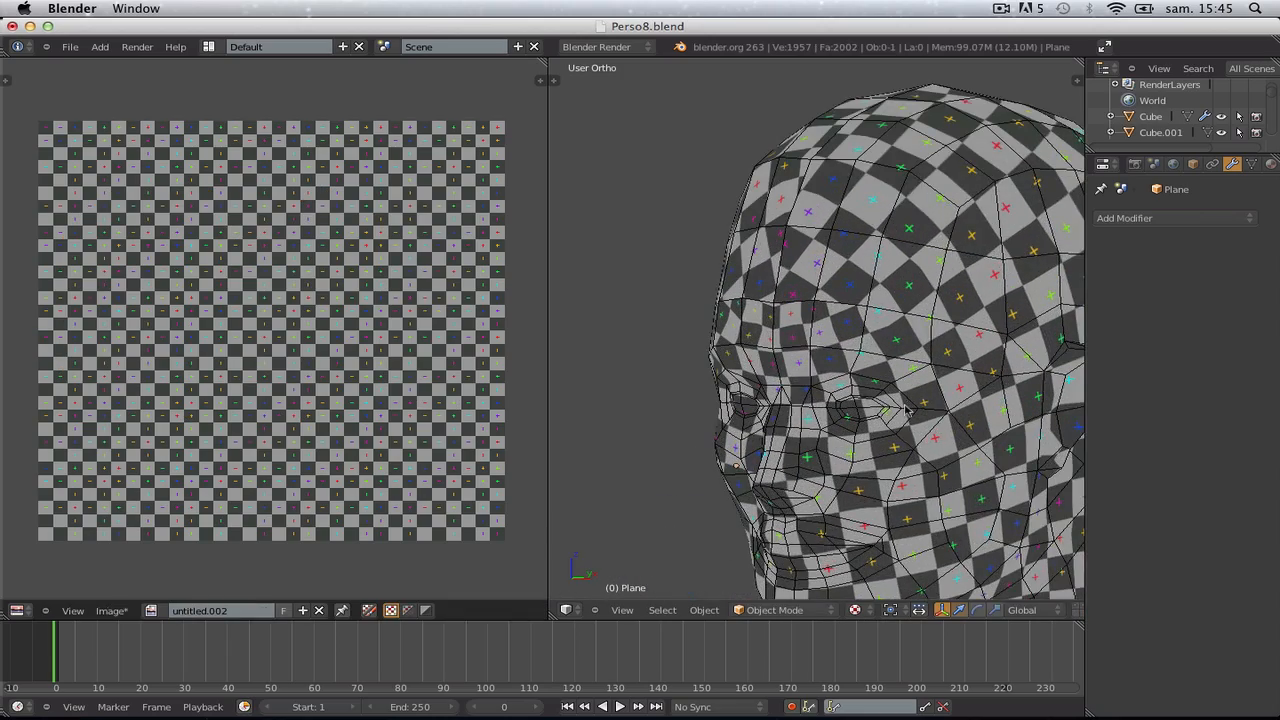
Examine the checker pattern on the forehead around the horizontal seam for stretching
{"action": "middle_click_drag", "start_coordinate": [841, 488], "coordinate": [892, 400]}
{"action": "key", "text": "Tab"}
{"action": "scroll", "coordinate": [880, 370], "scroll_direction": "up", "scroll_amount": 3}
{"action": "key", "text": "Tab"}
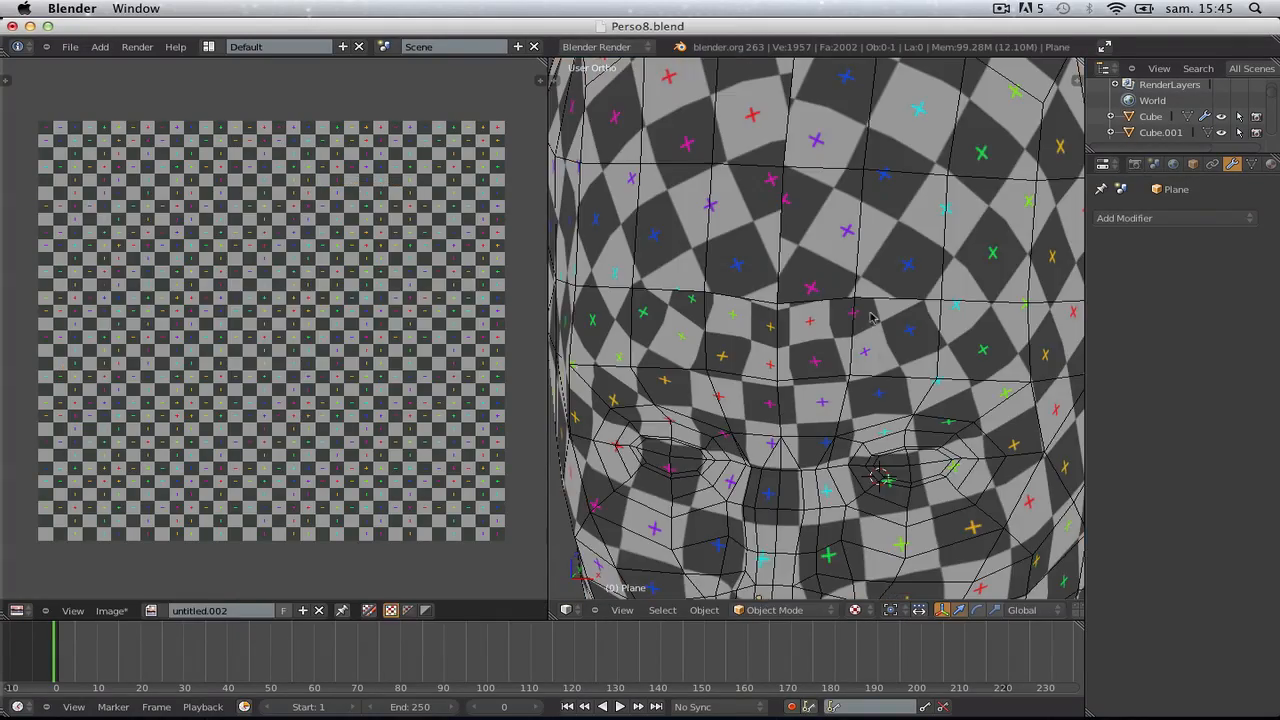
{"action": "key", "text": "Tab"}
{"action": "scroll", "coordinate": [855, 330], "scroll_direction": "up", "scroll_amount": 1}
{"action": "key", "text": "Tab"}
{"action": "scroll", "coordinate": [830, 338], "scroll_direction": "down", "scroll_amount": 3}
Select the four edges of the horizontal forehead seam and clear their seam
{"action": "key", "text": "Tab"}
{"action": "key", "text": "a"}
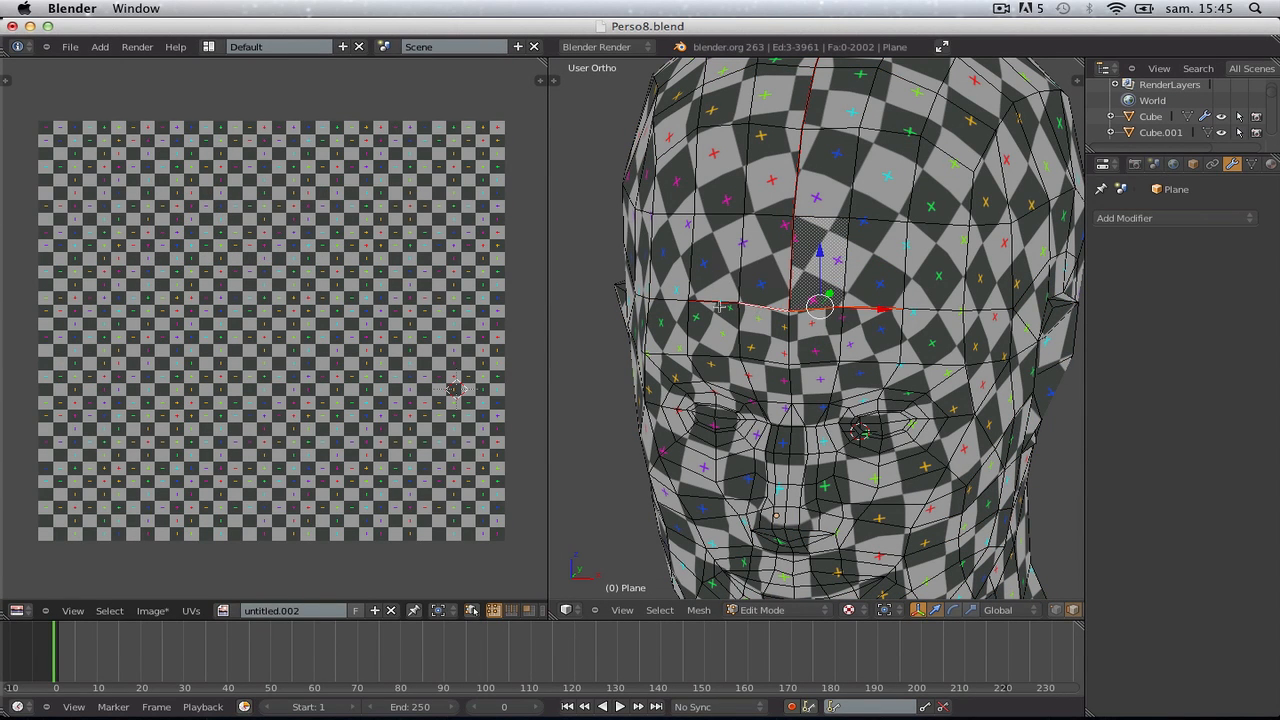
{"action": "right_click", "coordinate": [719, 307], "text": "shift"}
{"action": "key", "text": "ctrl+e"}
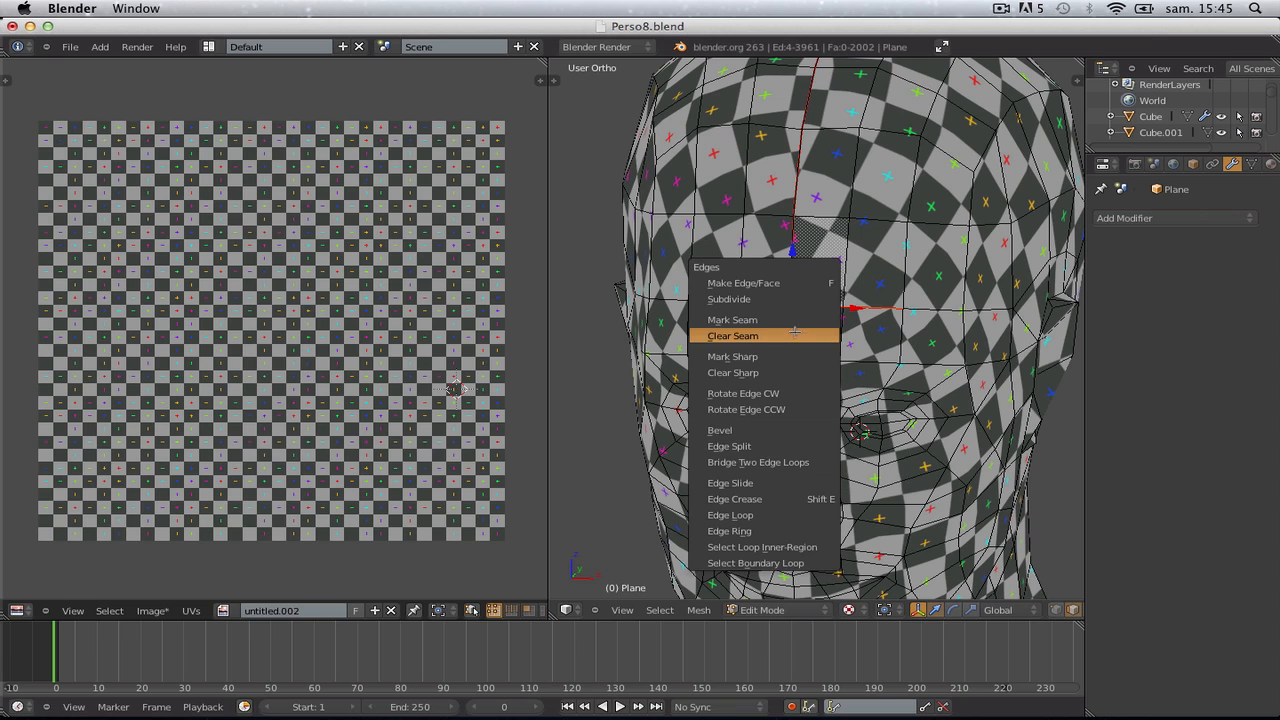
{"action": "left_click", "coordinate": [815, 320]}
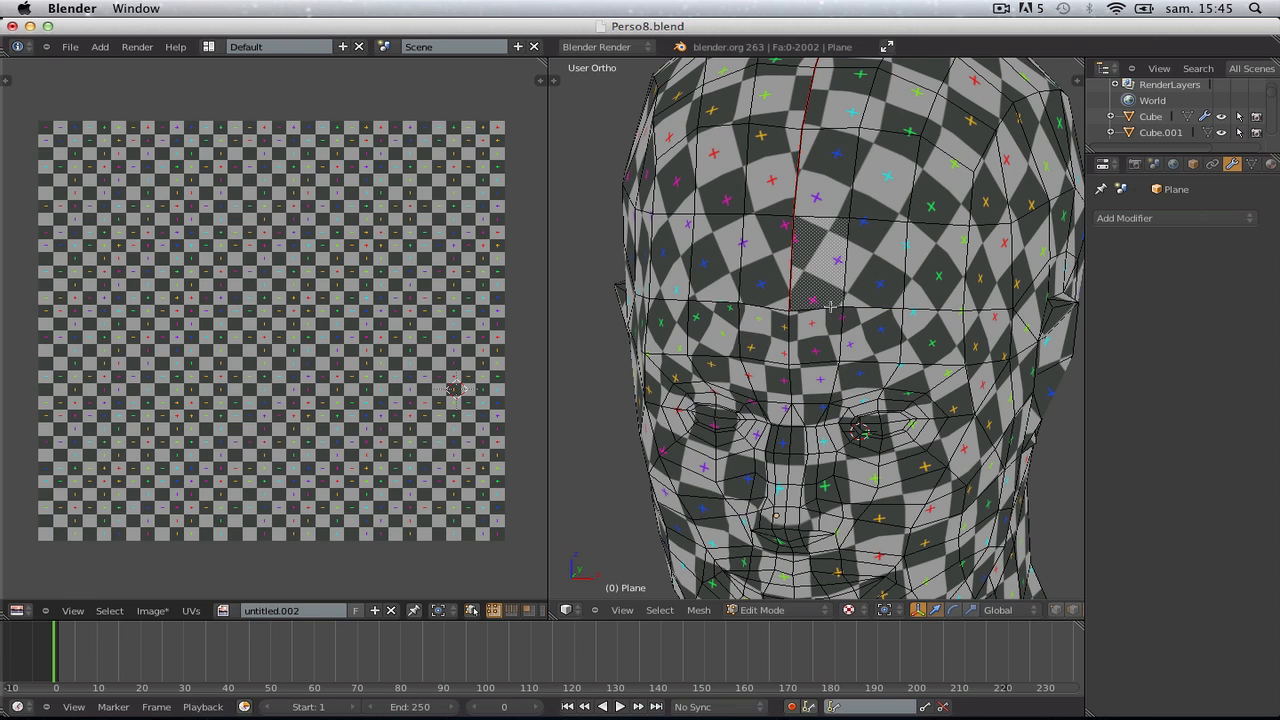
Unwrap the linked head faces again without the horizontal forehead seam
{"action": "key", "text": "a"}
{"action": "key", "text": "u"}
{"action": "left_click", "coordinate": [830, 307]}
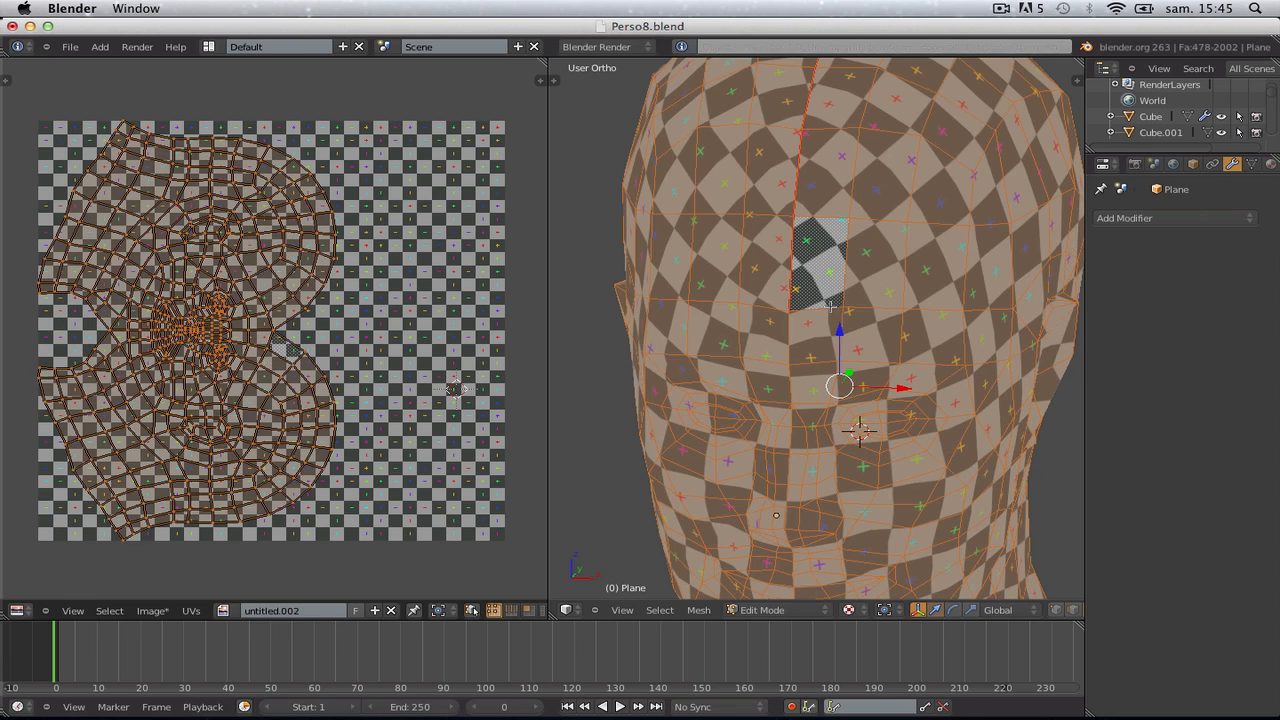
Mark one forehead edge on each side of the centreline seam's lower end as a shorter horizontal seam
{"action": "key", "text": "a"}
{"action": "scroll", "coordinate": [830, 307], "scroll_direction": "up", "scroll_amount": 5}
{"action": "key", "text": "ctrl+Tab"}
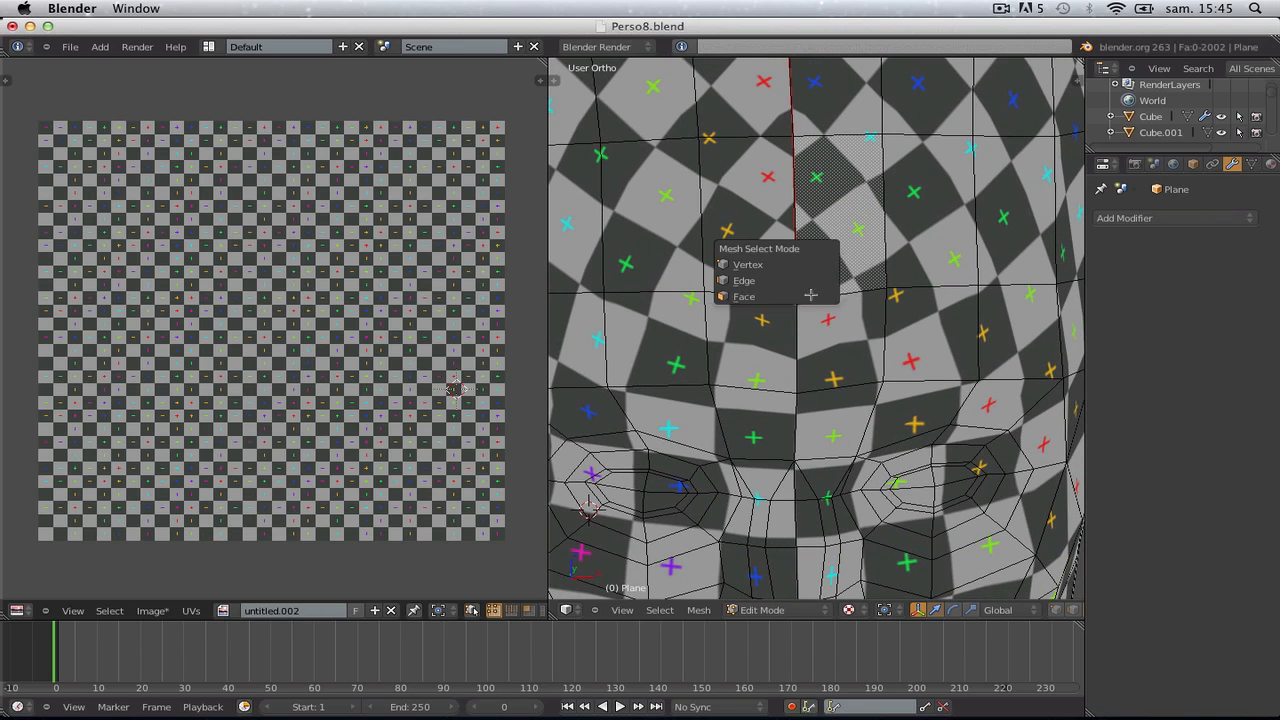
{"action": "left_click", "coordinate": [851, 293], "text": "shift"}
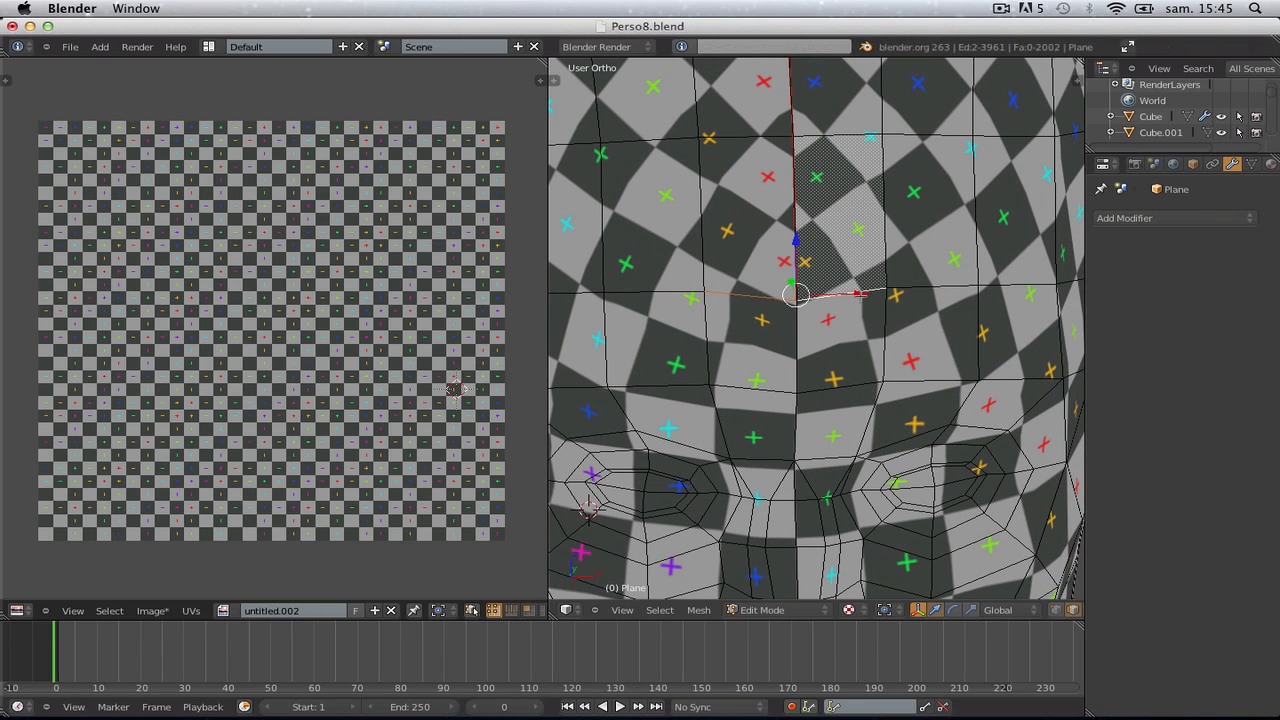
{"action": "key", "text": "ctrl+e"}
{"action": "left_click", "coordinate": [858, 290]}
Select the linked head faces in face select mode and unwrap them with the shortened forehead seam
{"action": "key", "text": "ctrl+Tab"}
{"action": "left_click", "coordinate": [836, 311]}
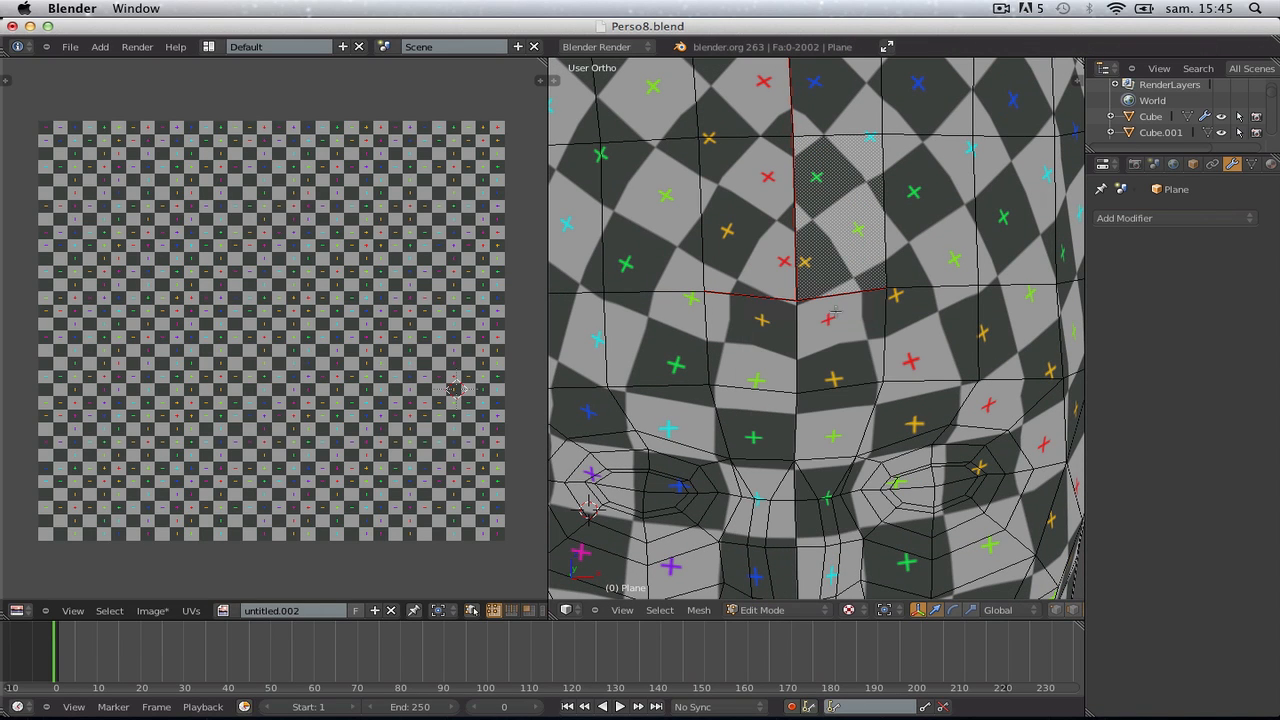
{"action": "key", "text": "a"}
{"action": "key", "text": "u"}
{"action": "left_click", "coordinate": [848, 308]}
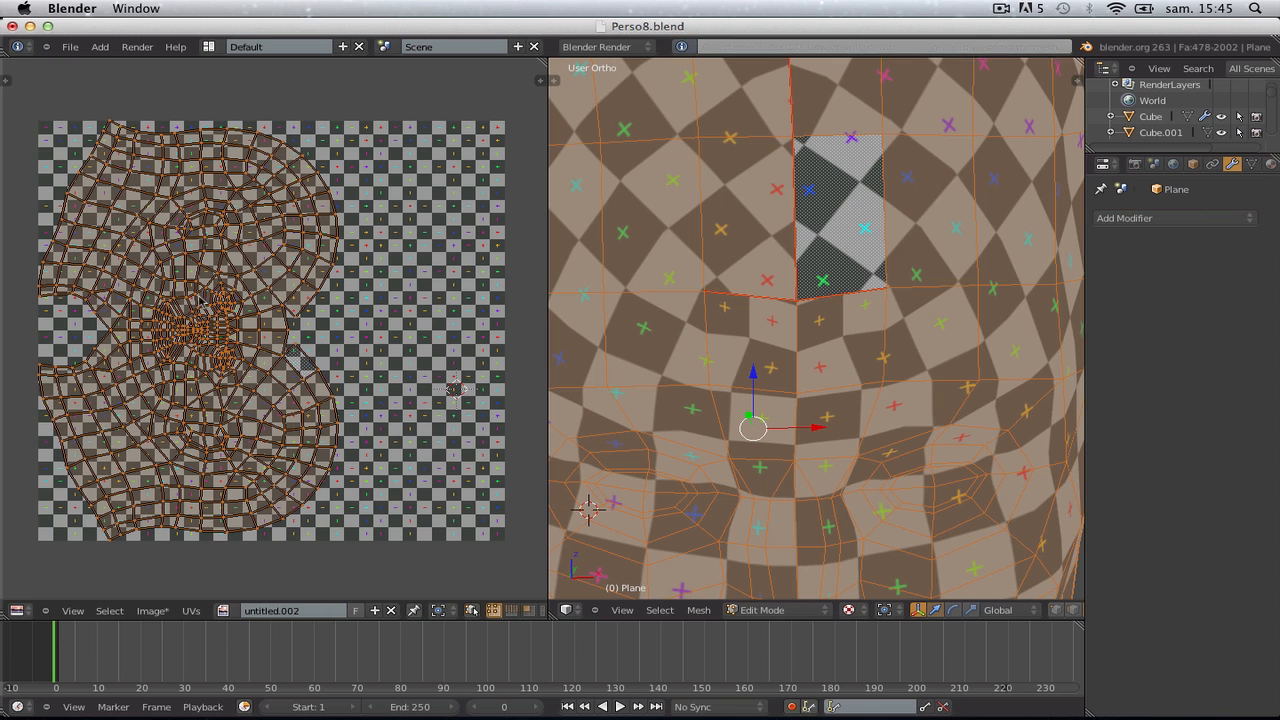
Rotate the head UV island by -90 degrees to stand the face upright on the test grid
{"action": "scroll", "coordinate": [252, 352], "scroll_direction": "up", "scroll_amount": 1}
{"action": "type", "text": "r"}
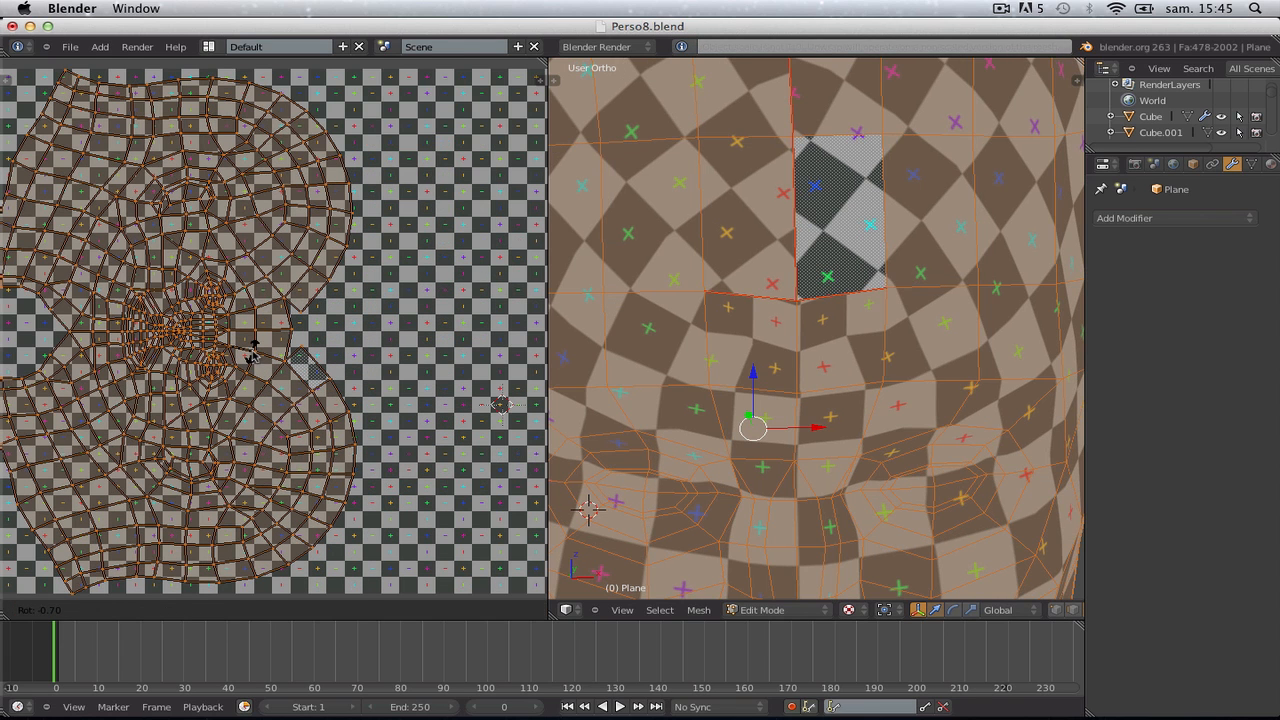
{"action": "type", "text": "0"}
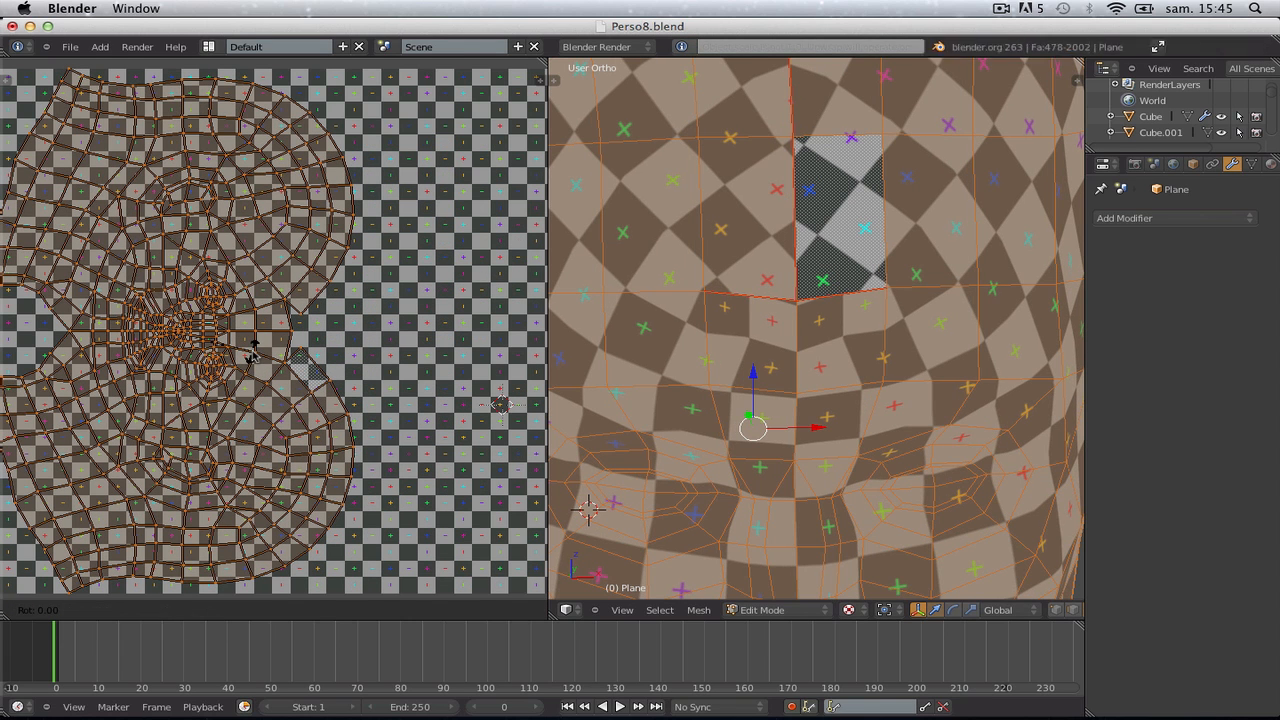
{"action": "type", "text": "-90"}
{"action": "key", "text": "Return"}
Move the head UV island to the upper centre of the test grid
{"action": "key", "text": "Tab"}
{"action": "scroll", "coordinate": [254, 351], "scroll_direction": "down", "scroll_amount": 6}
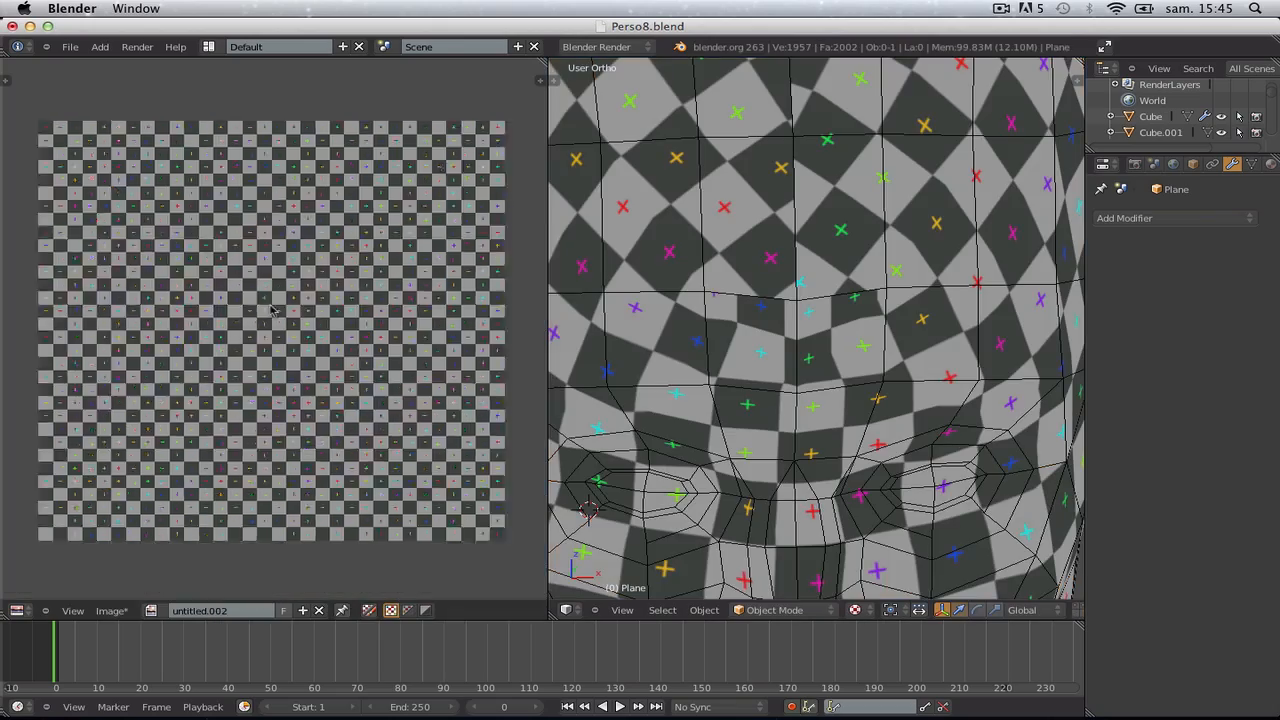
{"action": "scroll", "coordinate": [867, 360], "scroll_direction": "down", "scroll_amount": 7}
{"action": "key", "text": "Tab"}
{"action": "scroll", "coordinate": [260, 320], "scroll_direction": "up", "scroll_amount": 3}
{"action": "key", "text": "g"}
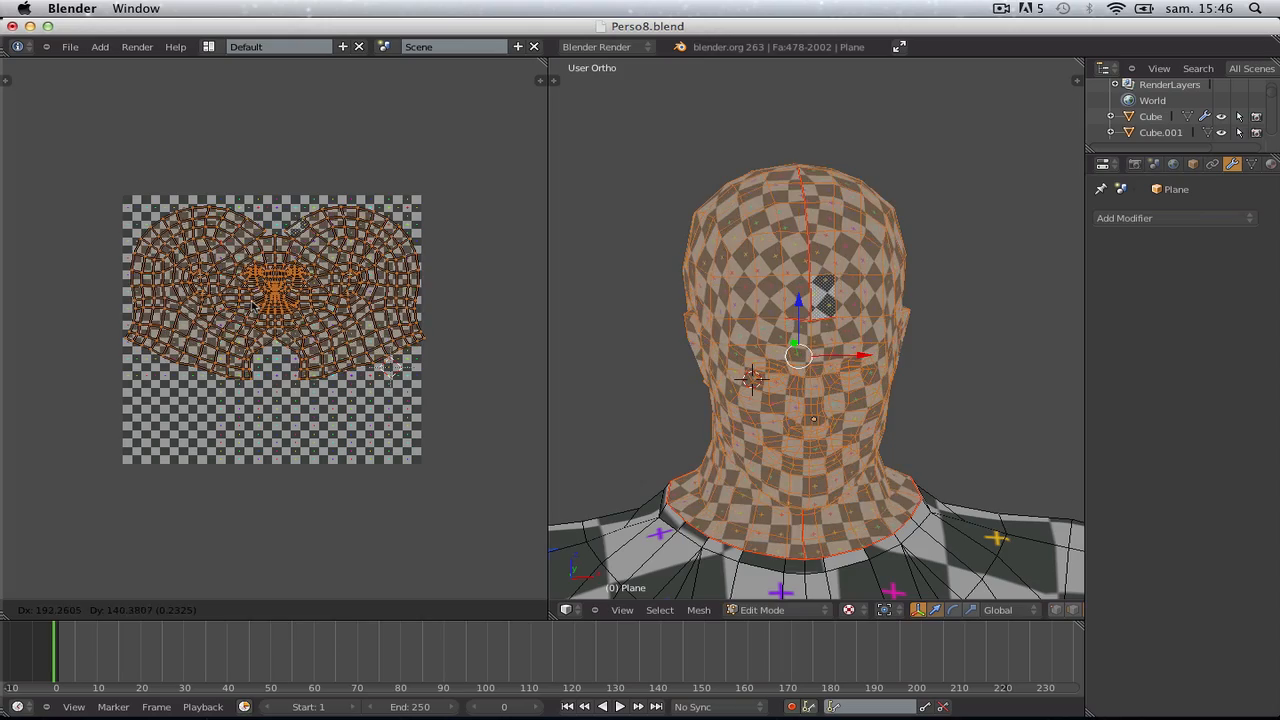
{"action": "left_click", "coordinate": [250, 306]}
Inspect the checker pattern over the whole textured head in Object Mode from different angles
{"action": "key", "text": "Tab"}
{"action": "scroll", "coordinate": [836, 340], "scroll_direction": "up", "scroll_amount": 3}
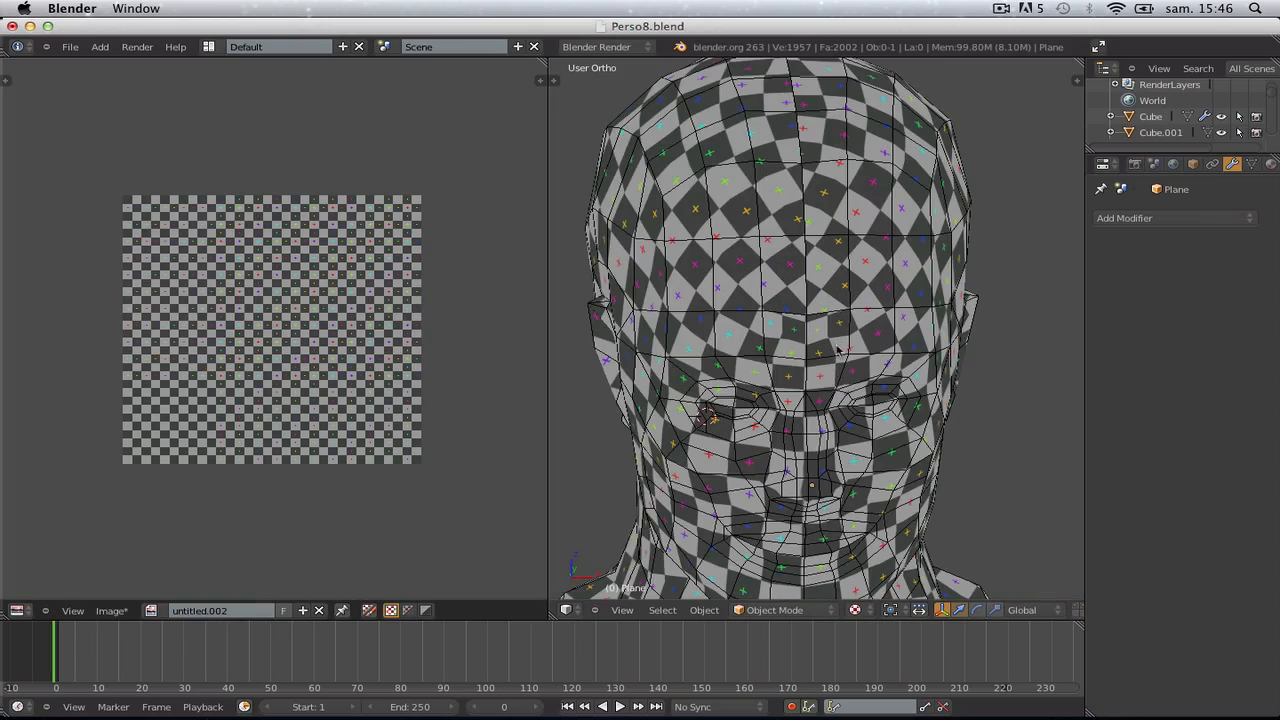
{"action": "middle_click_drag", "start_coordinate": [836, 347], "coordinate": [1195, 413]}
{"action": "scroll", "coordinate": [862, 386], "scroll_direction": "up", "scroll_amount": 2}
Return the character mesh to Edit Mode and enable the Stretch display for the head UV island
{"action": "key", "text": "Tab"}
{"action": "scroll", "coordinate": [290, 335], "scroll_direction": "up", "scroll_amount": 5}
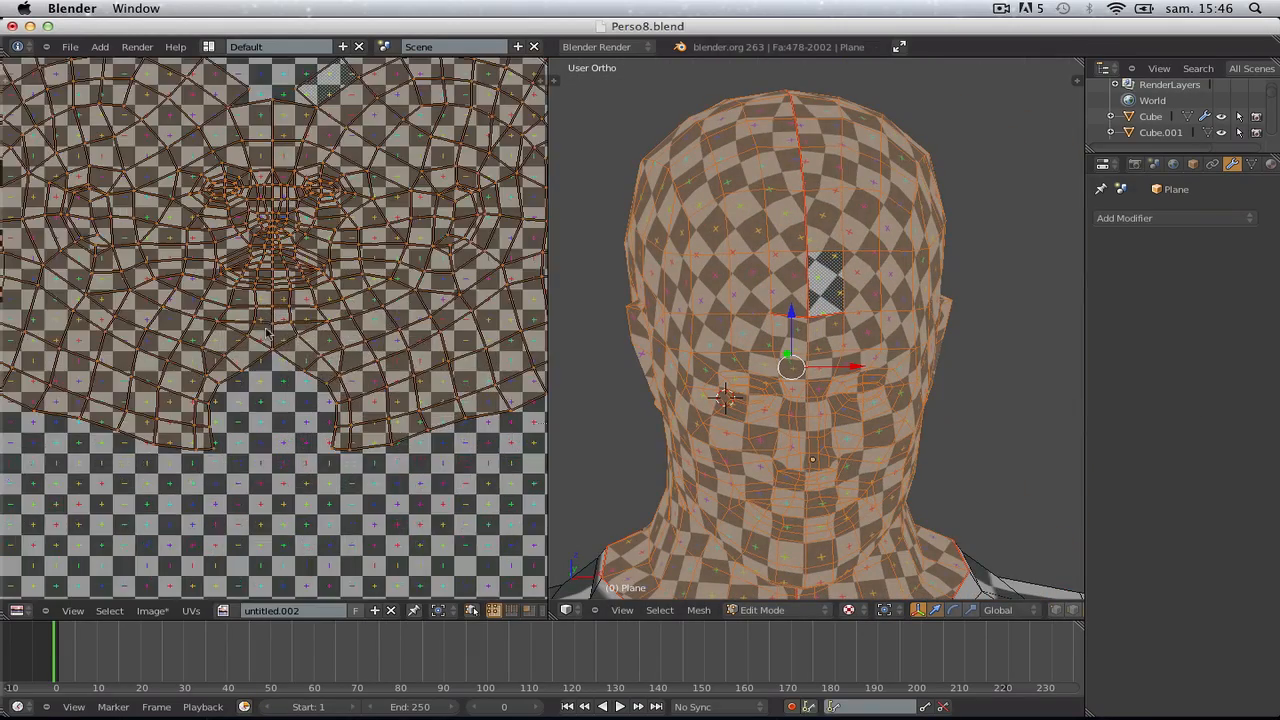
{"action": "key", "text": "a"}
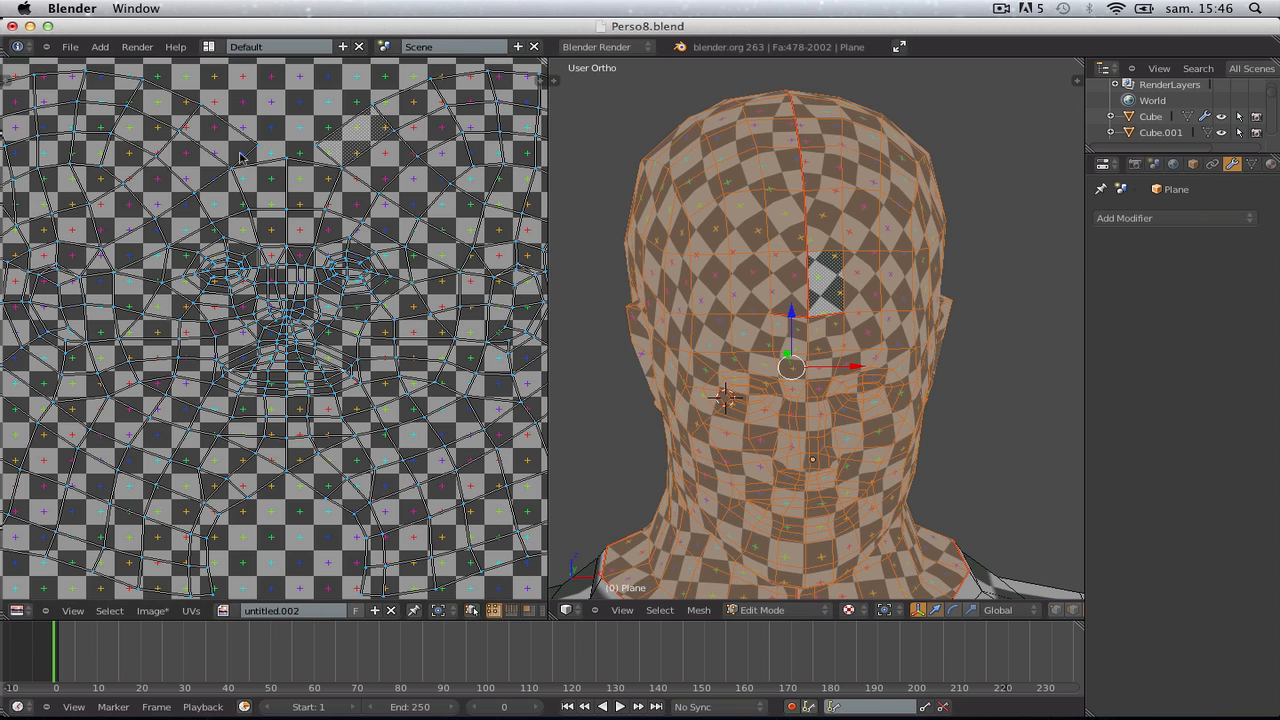
{"action": "scroll", "coordinate": [250, 188], "scroll_direction": "down", "scroll_amount": 3}
{"action": "key", "text": "a"}
{"action": "left_click", "coordinate": [73, 611]}
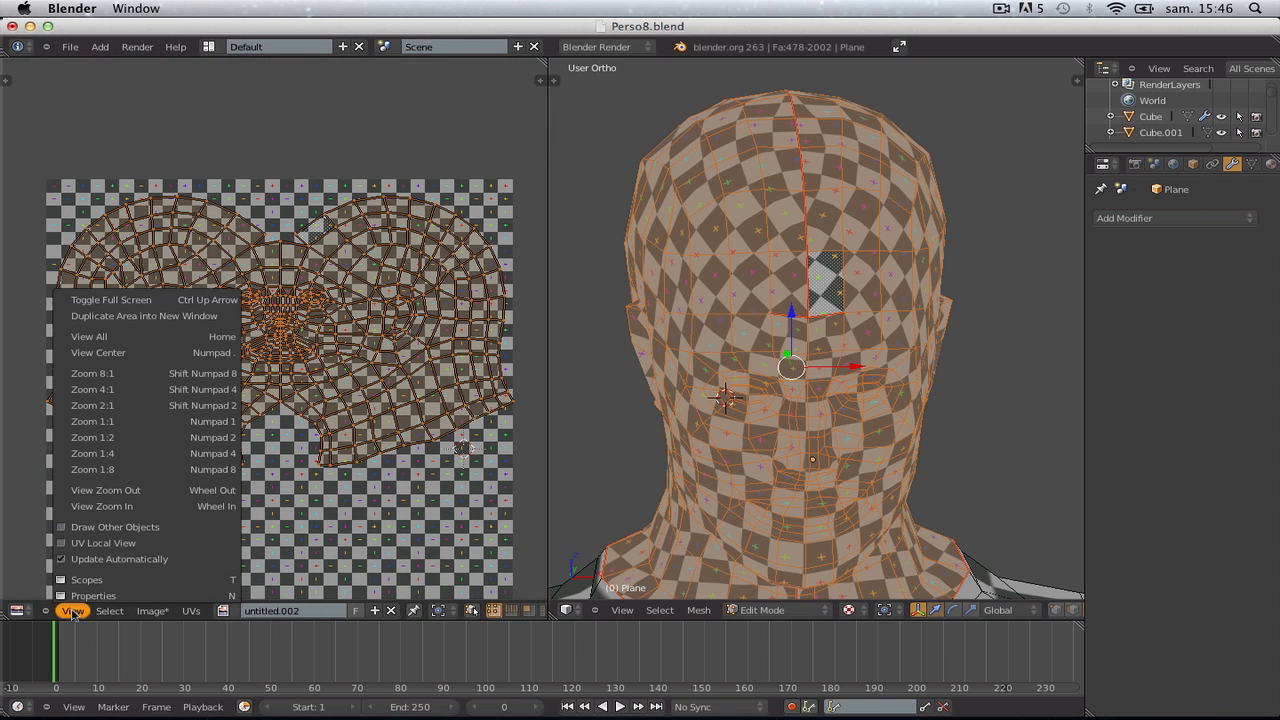
{"action": "left_click", "coordinate": [81, 598]}
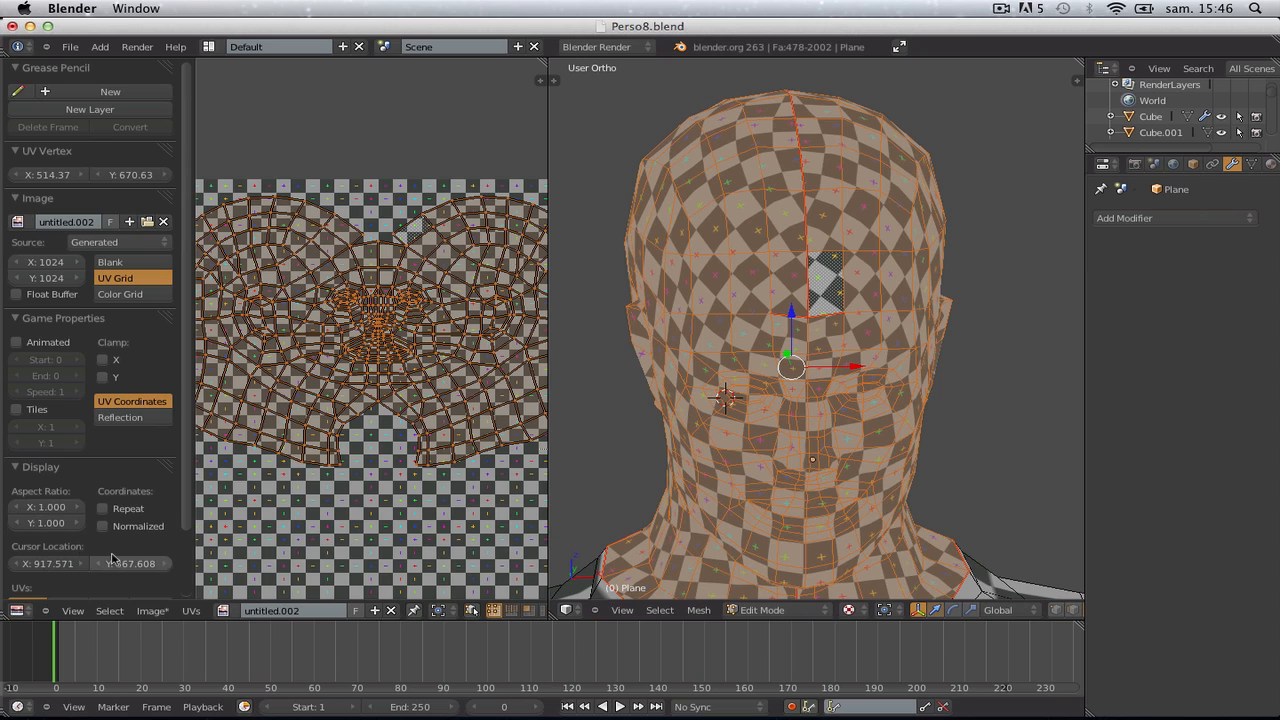
{"action": "scroll", "coordinate": [113, 558], "scroll_direction": "down", "scroll_amount": 3}
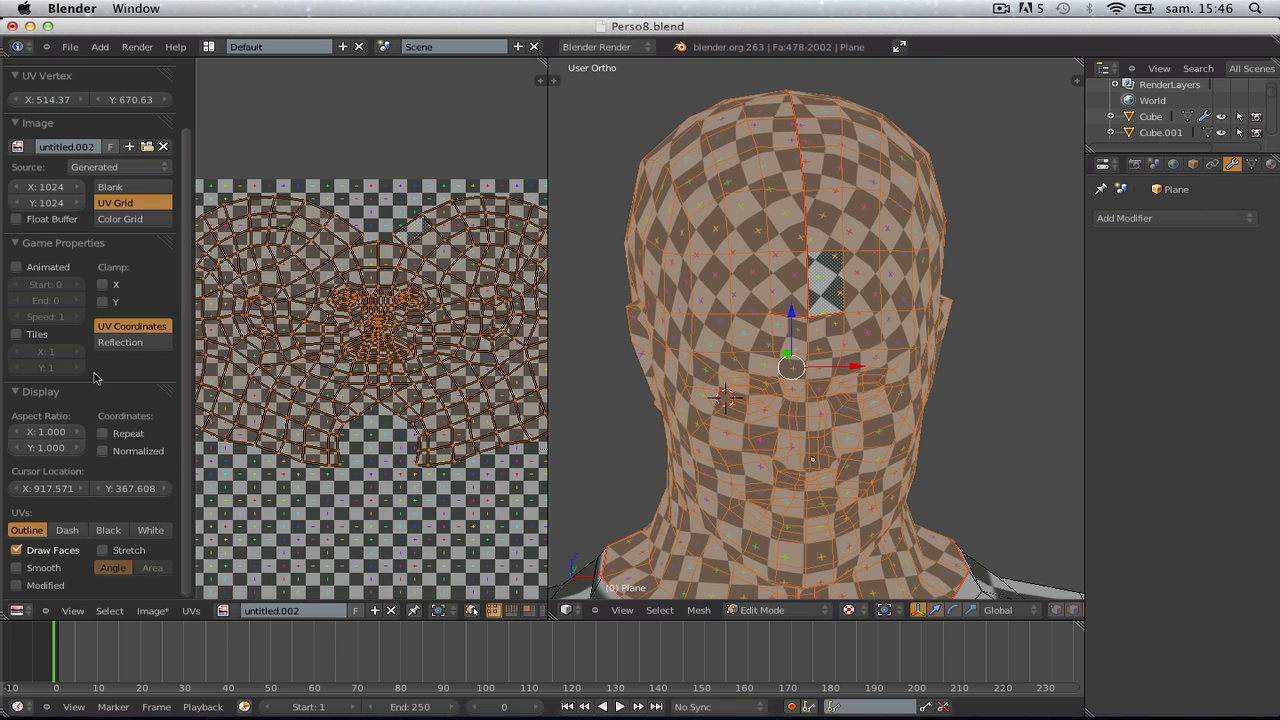
{"action": "left_click", "coordinate": [103, 550]}
Try moving the left inner UV vertex of the forehead notch to see how the stretch colours react
{"action": "scroll", "coordinate": [390, 340], "scroll_direction": "up", "scroll_amount": 5}
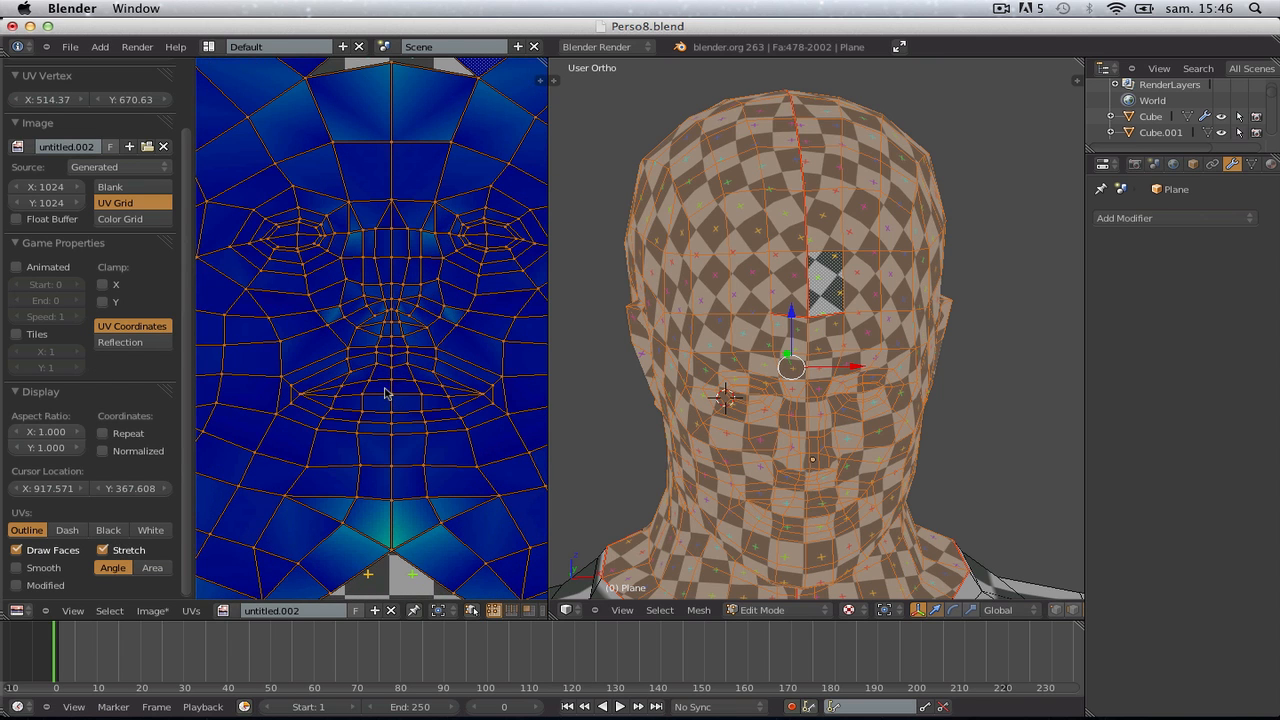
{"action": "scroll", "coordinate": [387, 393], "scroll_direction": "down", "scroll_amount": 5}
{"action": "middle_click_drag", "start_coordinate": [415, 435], "coordinate": [457, 507]}
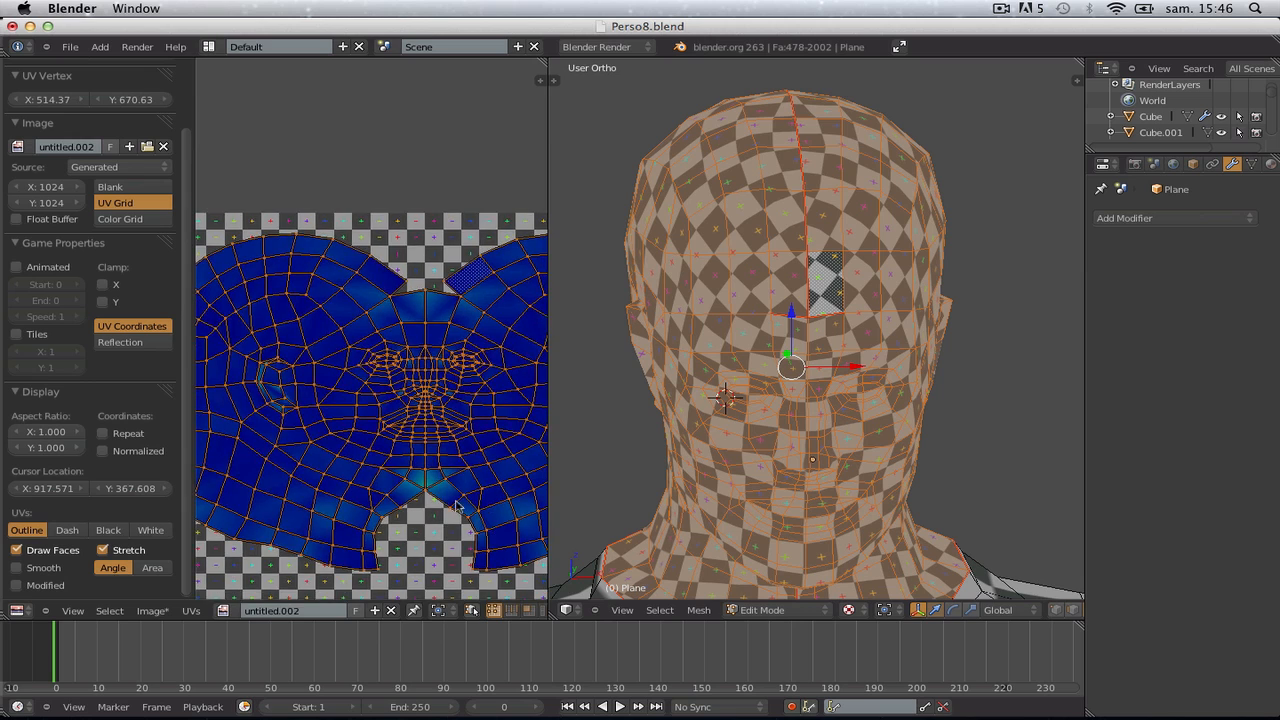
{"action": "scroll", "coordinate": [448, 370], "scroll_direction": "up", "scroll_amount": 4}
{"action": "middle_click_drag", "start_coordinate": [446, 358], "coordinate": [359, 430]}
{"action": "scroll", "coordinate": [347, 333], "scroll_direction": "down", "scroll_amount": 2}
{"action": "key", "text": "a"}
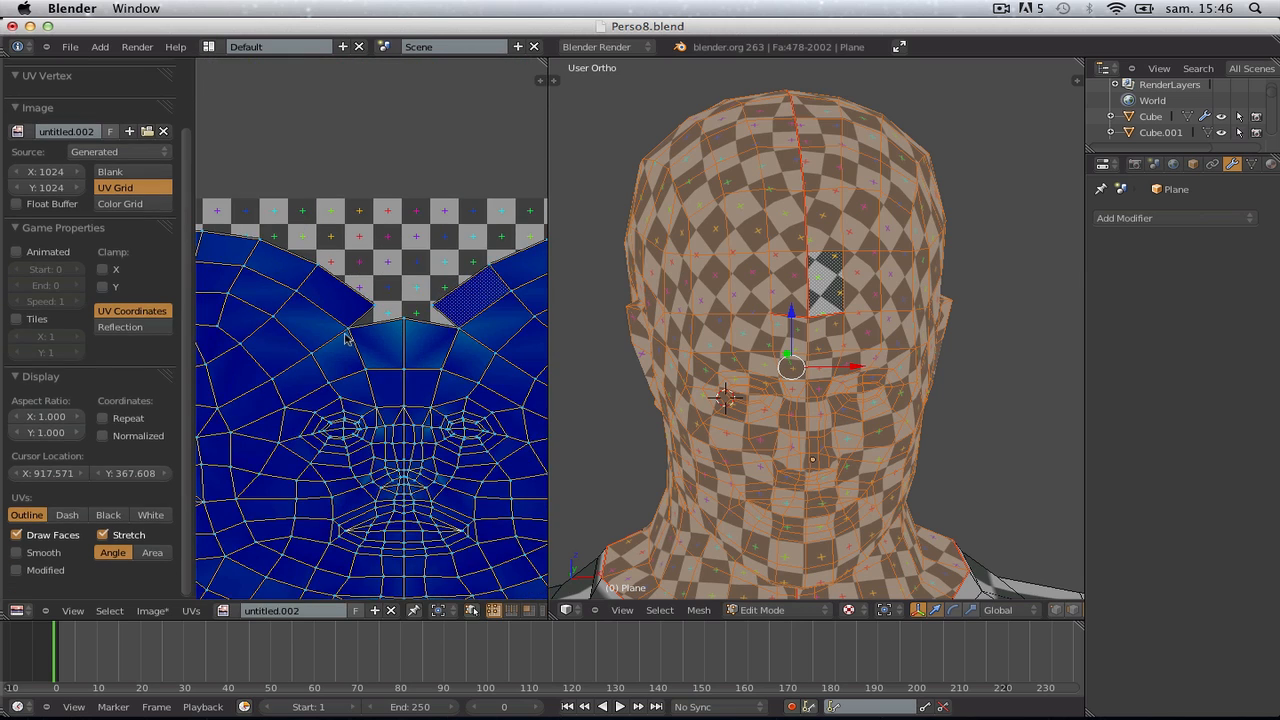
{"action": "right_click", "coordinate": [345, 338]}
{"action": "scroll", "coordinate": [360, 340], "scroll_direction": "up", "scroll_amount": 4}
{"action": "key", "text": "g"}
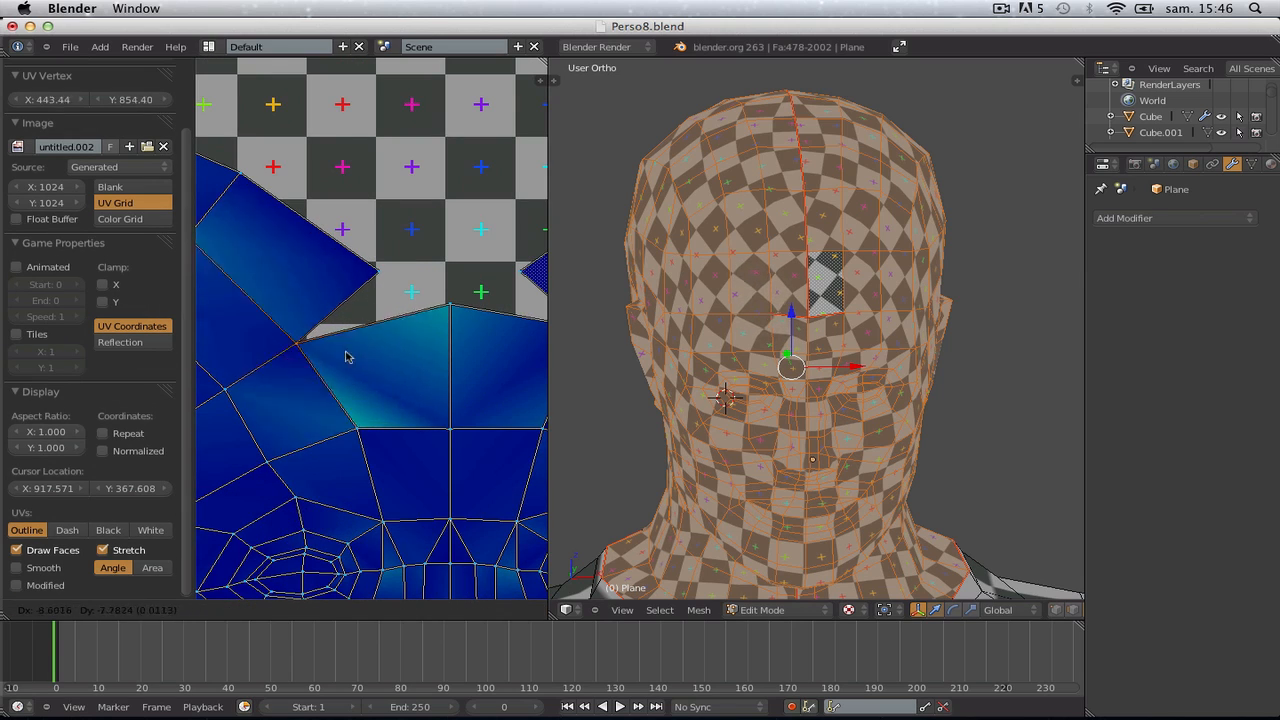
{"action": "left_click", "coordinate": [363, 341]}
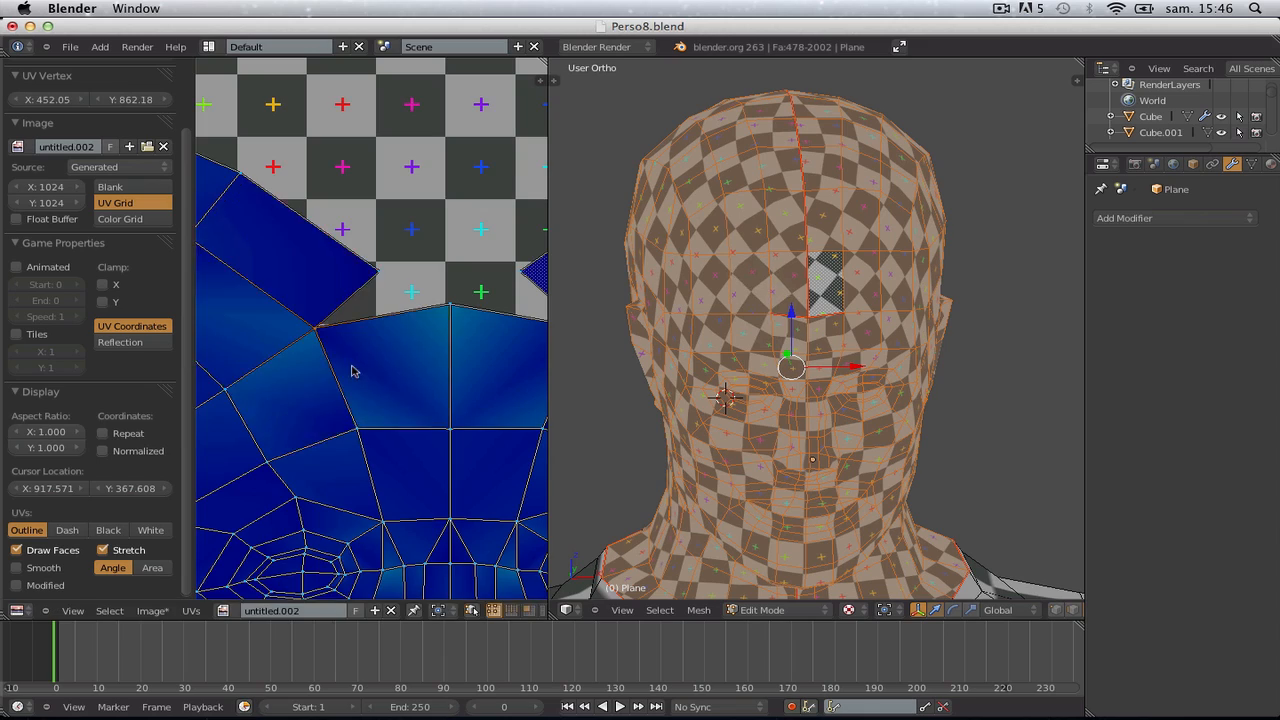
Select the upper-left corner vertex of the forehead notch and hide the UV editor's display properties
{"action": "scroll", "coordinate": [352, 371], "scroll_direction": "down", "scroll_amount": 5}
{"action": "scroll", "coordinate": [365, 335], "scroll_direction": "up", "scroll_amount": 2}
{"action": "key", "text": "a"}
{"action": "right_click", "coordinate": [378, 302]}
{"action": "scroll", "coordinate": [380, 306], "scroll_direction": "down", "scroll_amount": 3}
{"action": "key", "text": "t"}
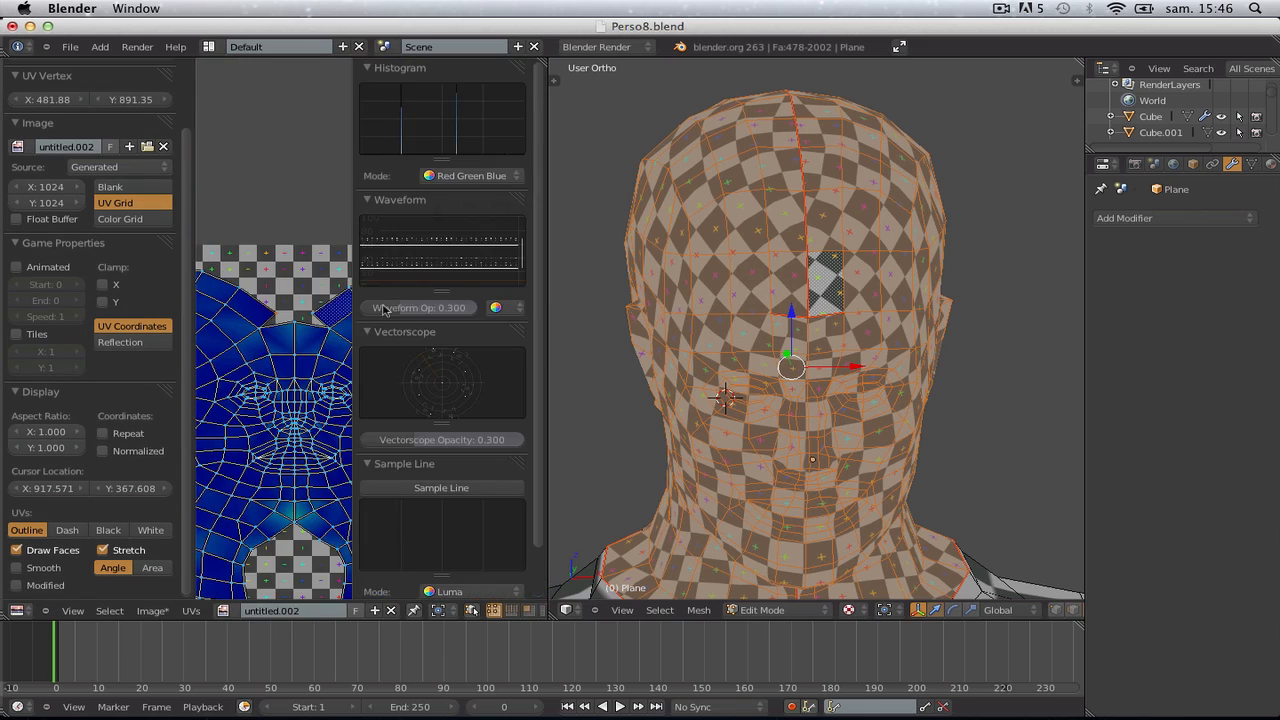
{"action": "key", "text": "t"}
{"action": "key", "text": "n"}
{"action": "scroll", "coordinate": [322, 314], "scroll_direction": "up", "scroll_amount": 2}
{"action": "scroll", "coordinate": [340, 308], "scroll_direction": "down", "scroll_amount": 4}
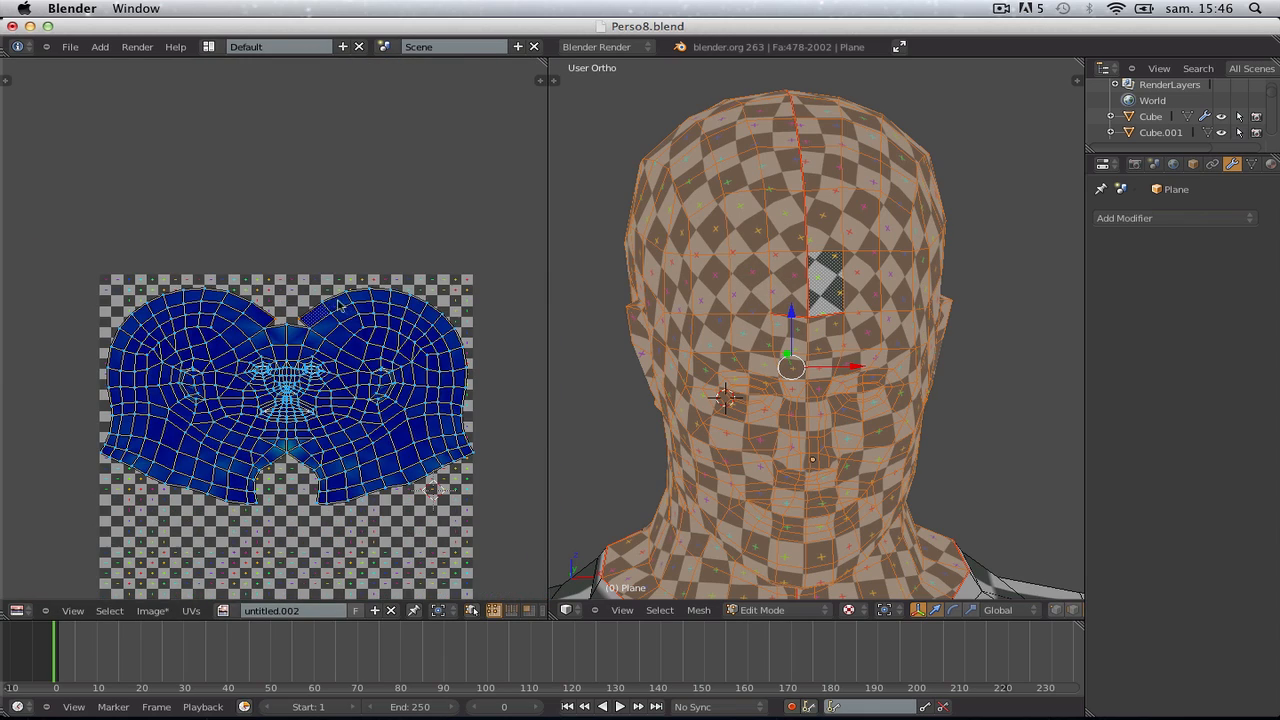
{"action": "middle_click_drag", "start_coordinate": [117, 354], "coordinate": [120, 259]}
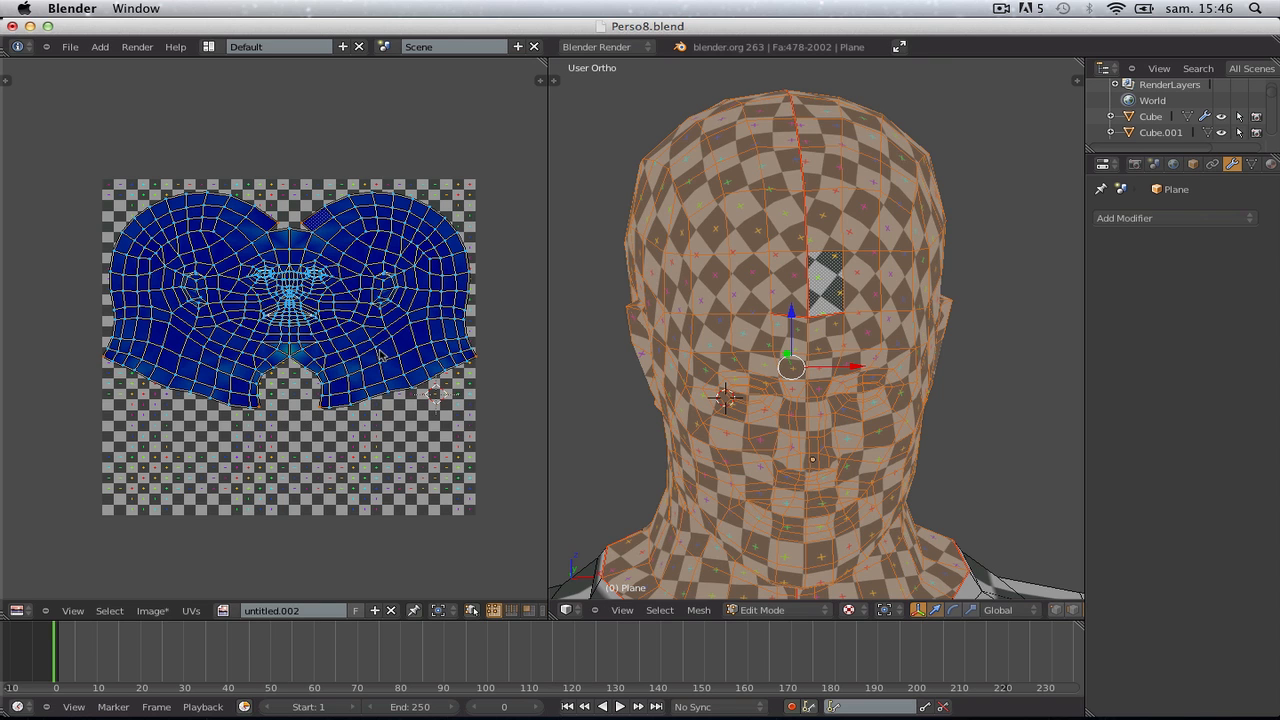
Select the whole head UV island and unwrap it again with its notch and neck corner vertices pinned
{"action": "scroll", "coordinate": [452, 350], "scroll_direction": "up", "scroll_amount": 2}
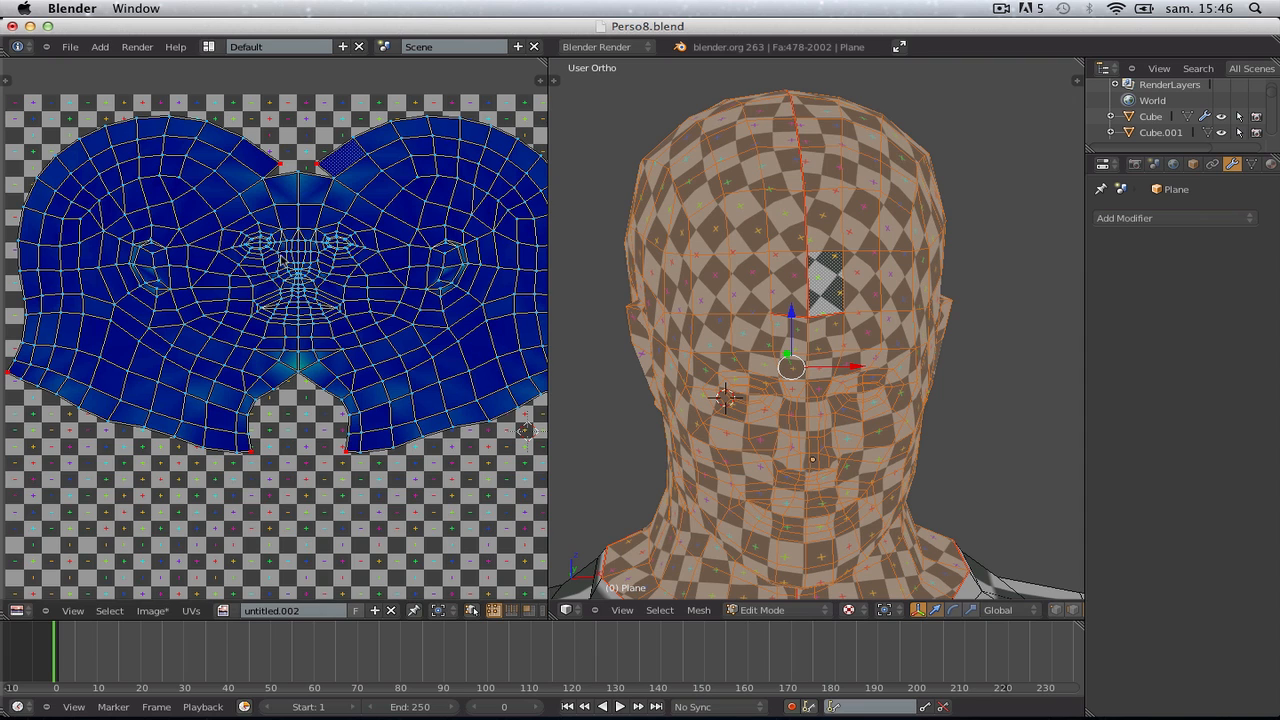
{"action": "scroll", "coordinate": [281, 259], "scroll_direction": "up", "scroll_amount": 1}
{"action": "key", "text": "a"}
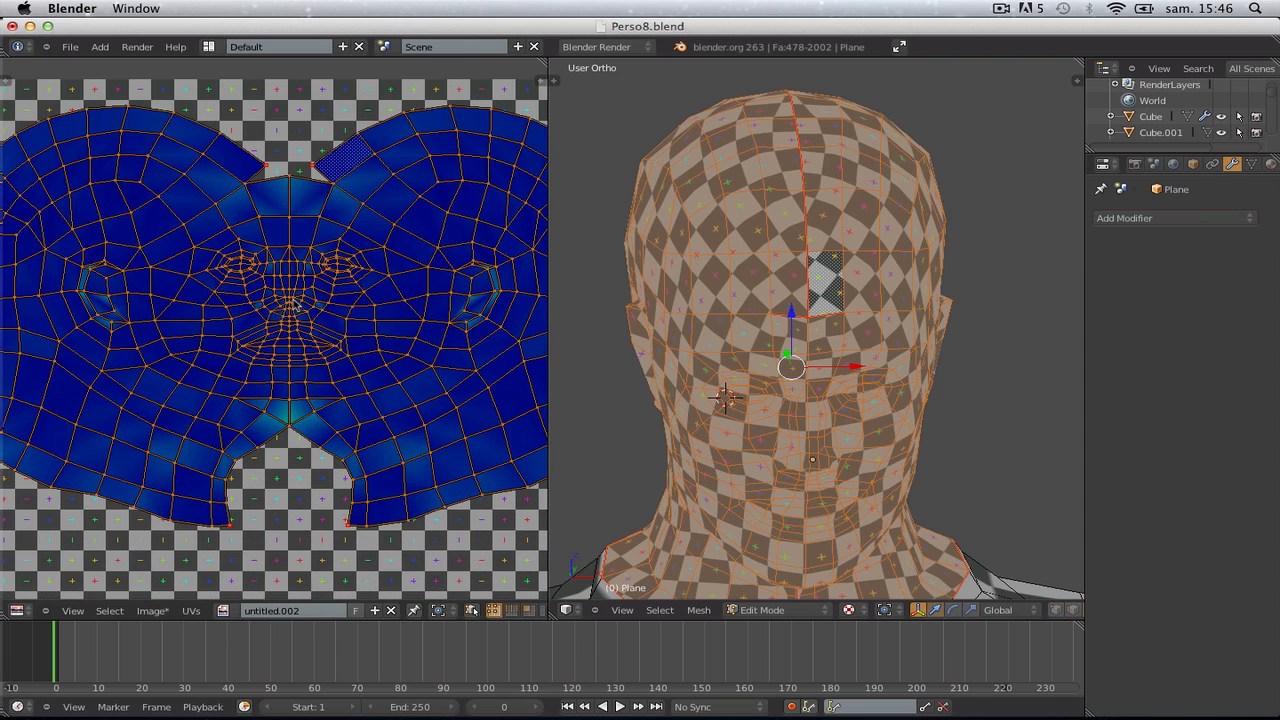
{"action": "key", "text": "u"}
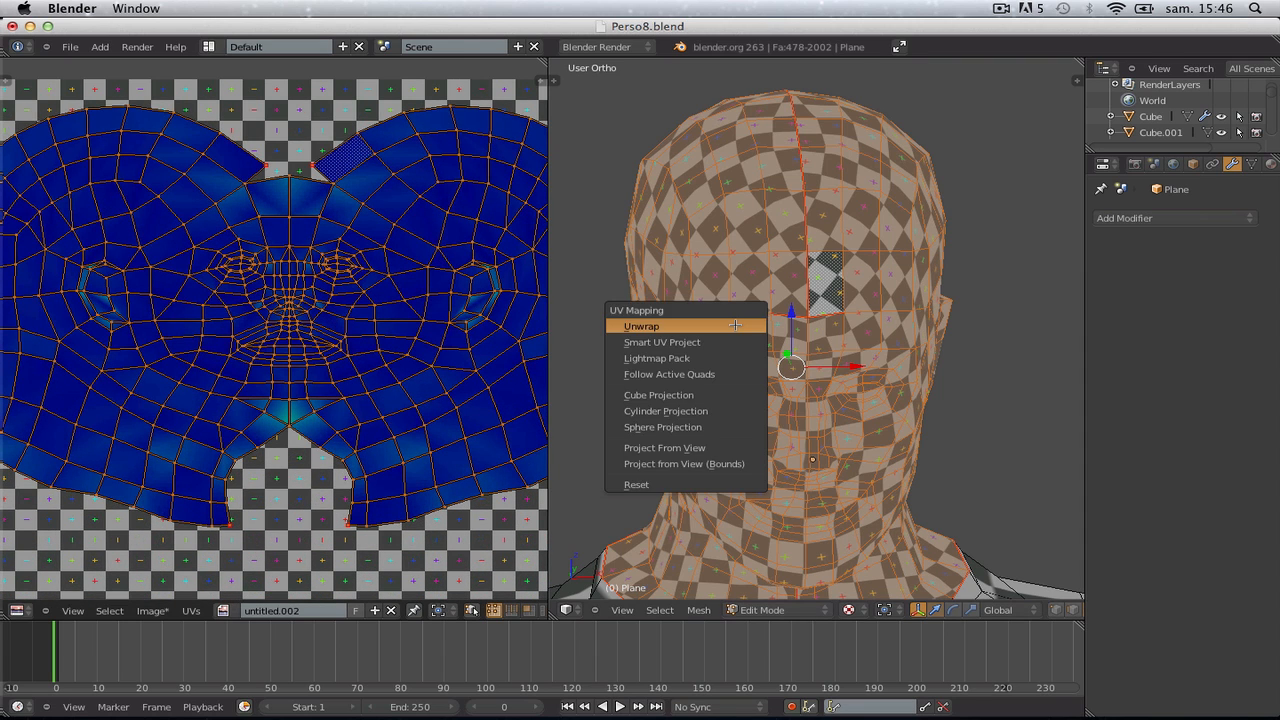
{"action": "left_click", "coordinate": [735, 325]}
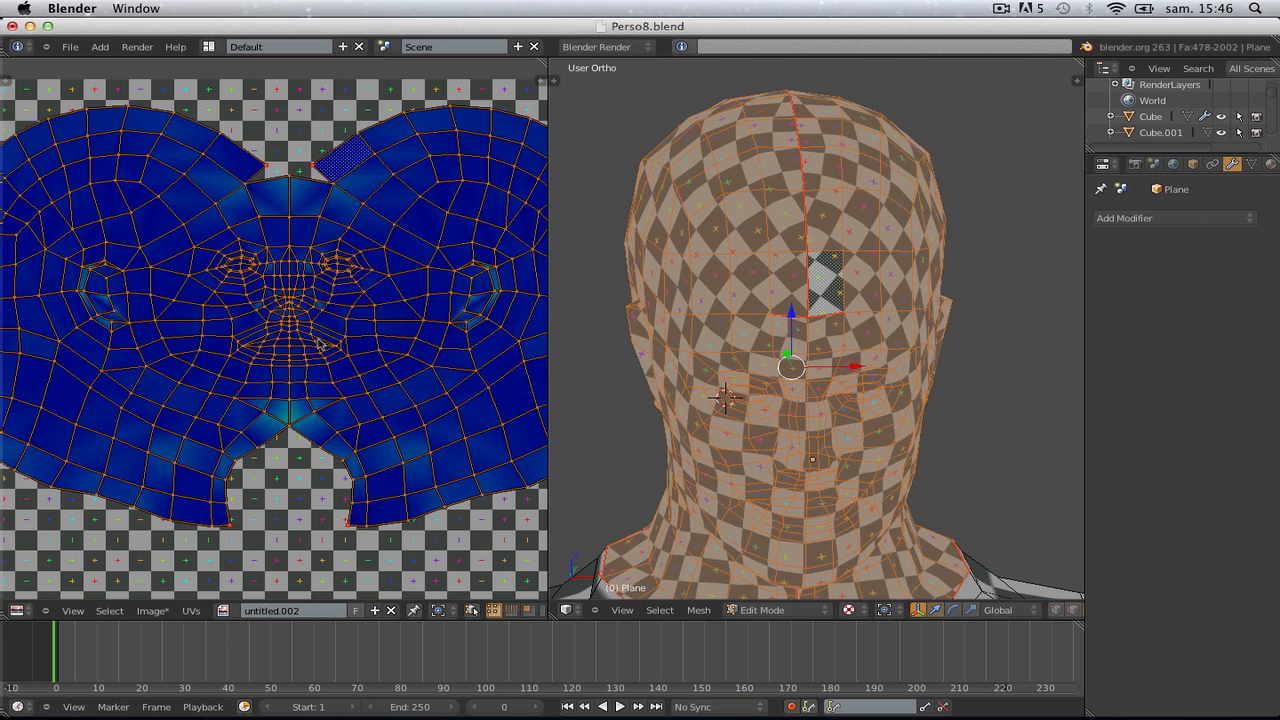
Try to move a pinned vertex at the forehead notch of the head island
{"action": "scroll", "coordinate": [319, 344], "scroll_direction": "down", "scroll_amount": 2}
{"action": "scroll", "coordinate": [319, 344], "scroll_direction": "up", "scroll_amount": 5}
{"action": "key", "text": "a"}
{"action": "scroll", "coordinate": [312, 325], "scroll_direction": "down", "scroll_amount": 3}
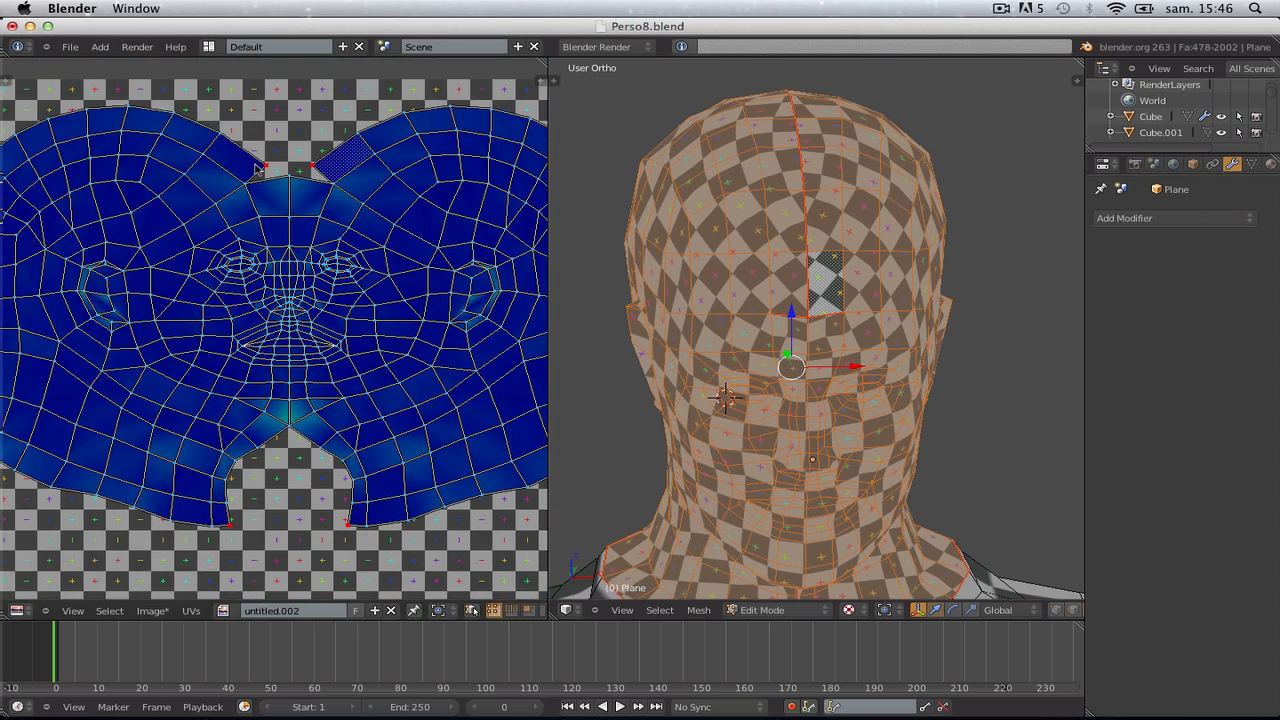
{"action": "left_click_drag", "start_coordinate": [314, 172], "coordinate": [318, 181]}
{"action": "key", "text": "g"}
{"action": "right_click", "coordinate": [288, 190]}
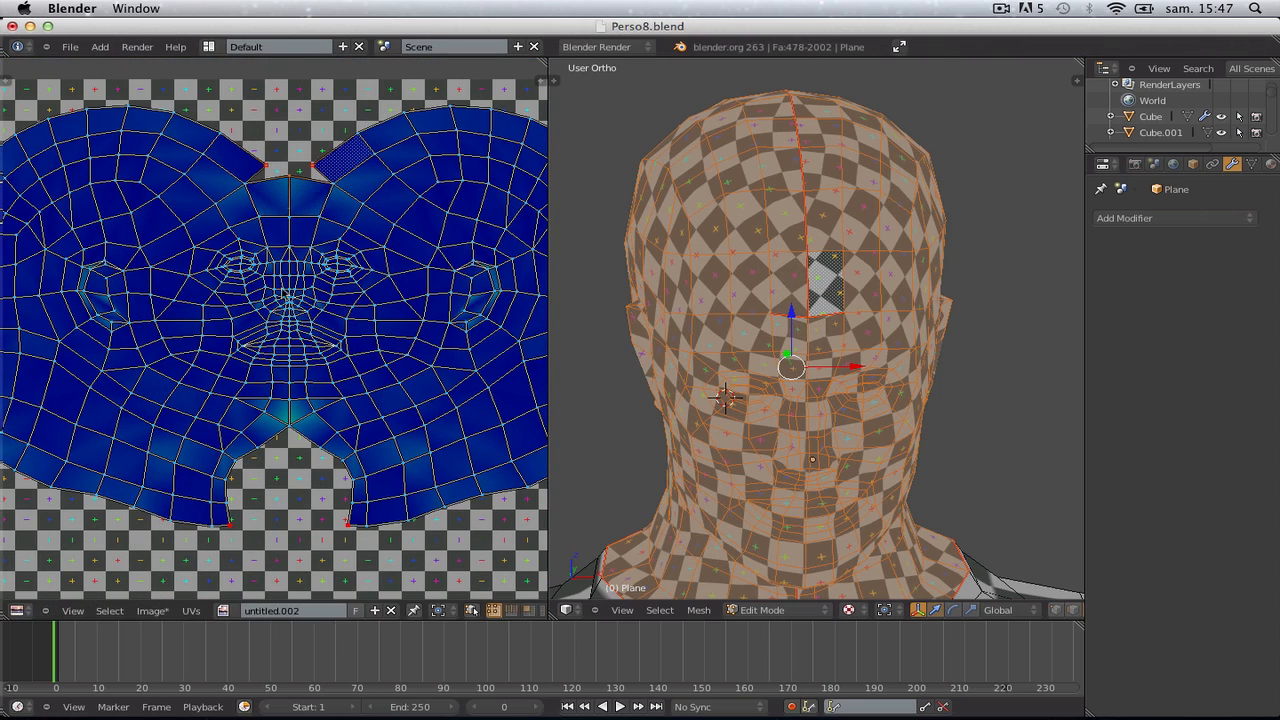
Enable Live Unwrap and try it out by moving the pinned vertices on both sides of the forehead notch
{"action": "left_click", "coordinate": [190, 611]}
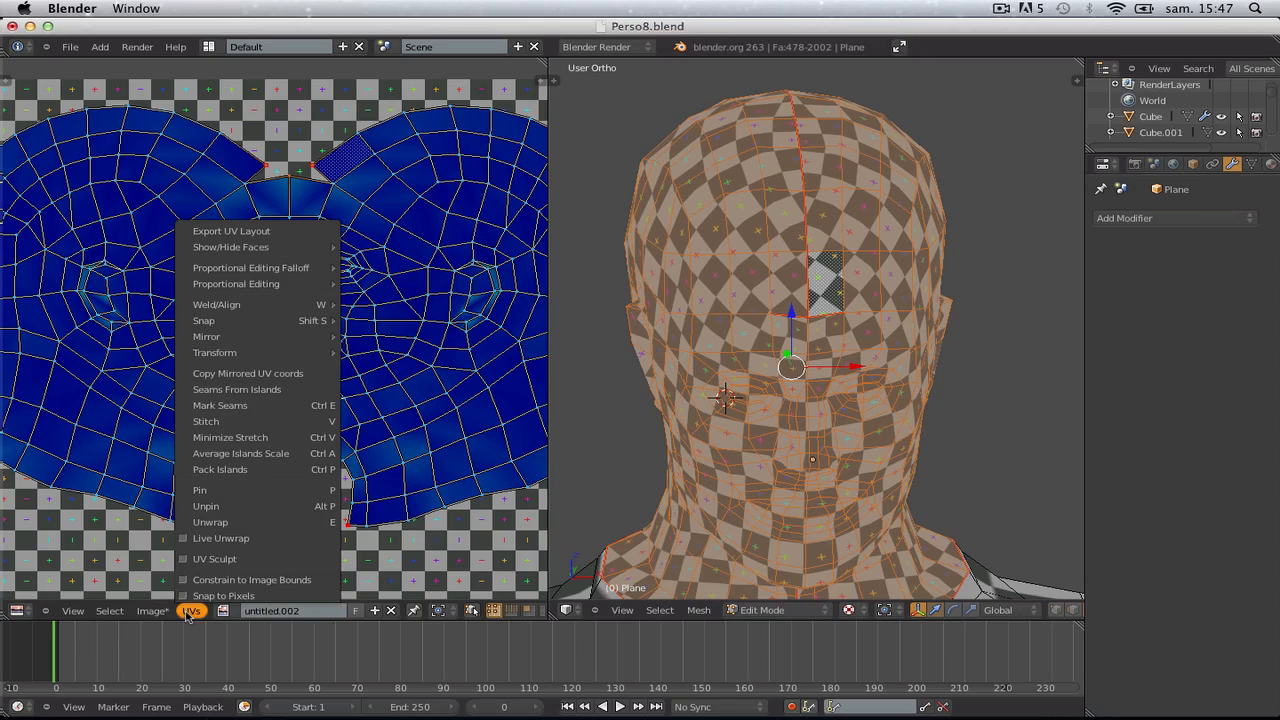
{"action": "left_click", "coordinate": [236, 557]}
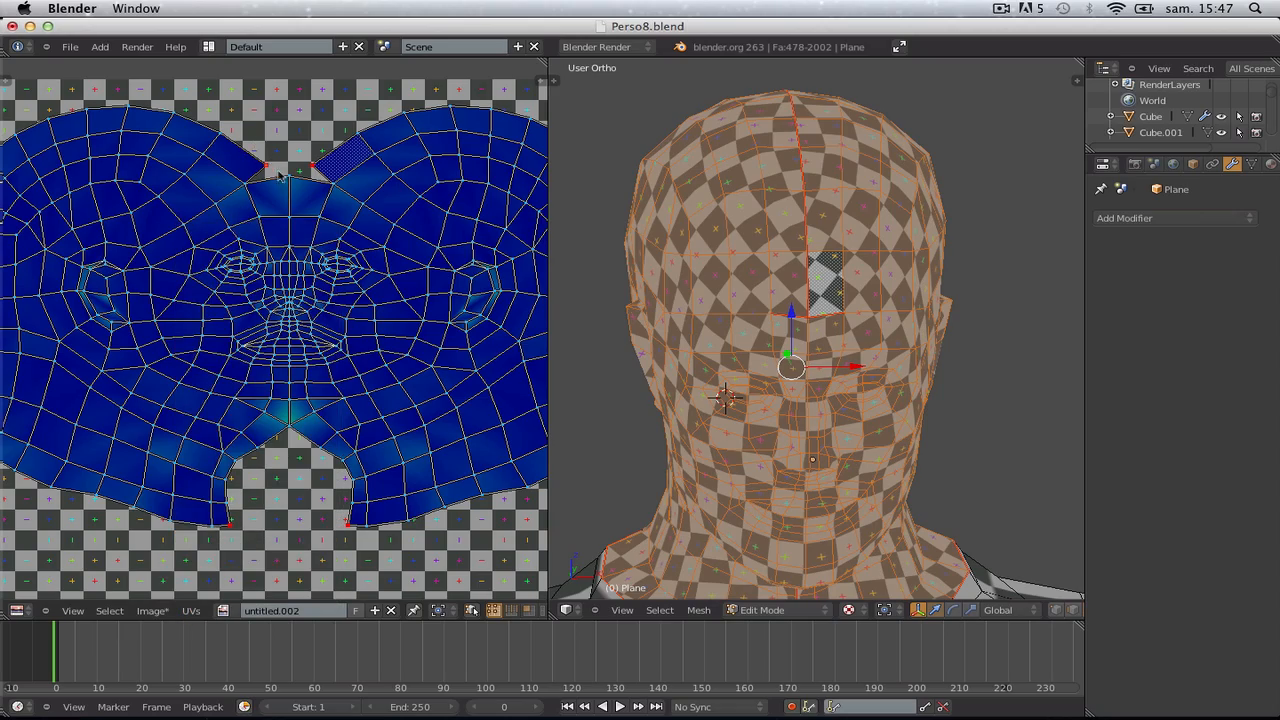
{"action": "key", "text": "g"}
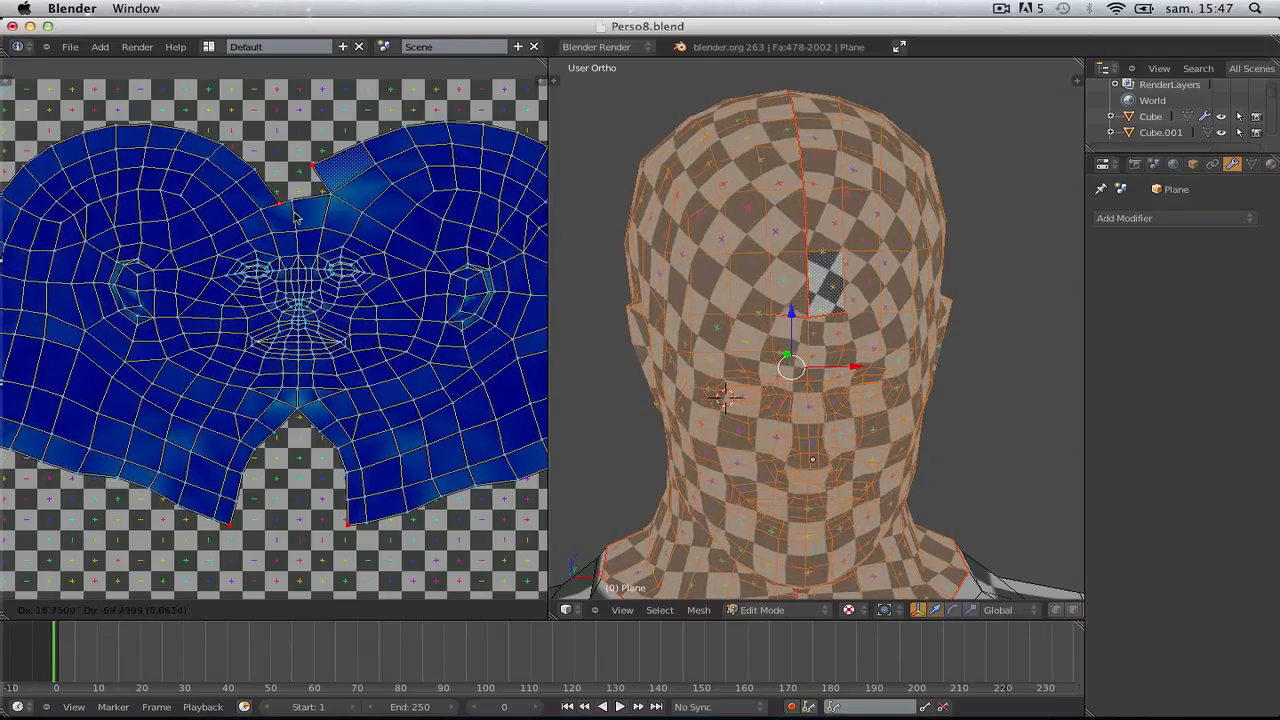
{"action": "left_click", "coordinate": [290, 178]}
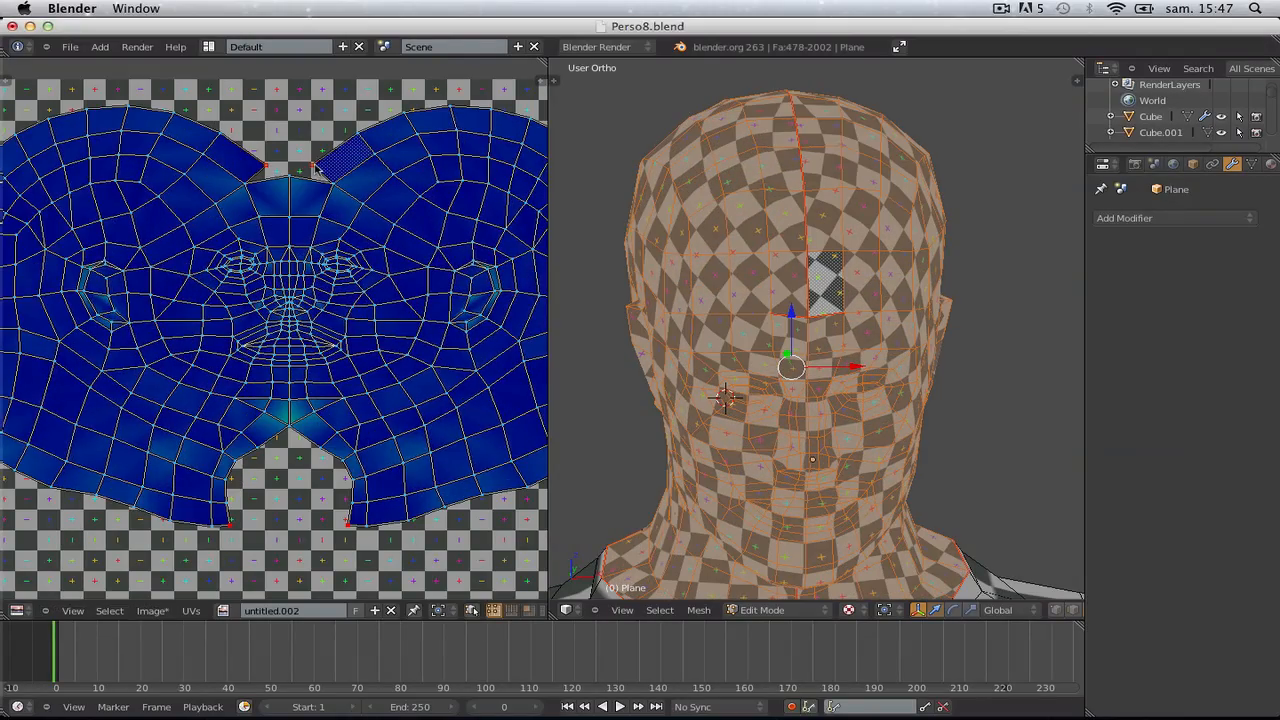
{"action": "scroll", "coordinate": [318, 168], "scroll_direction": "up", "scroll_amount": 4}
{"action": "key", "text": "g"}
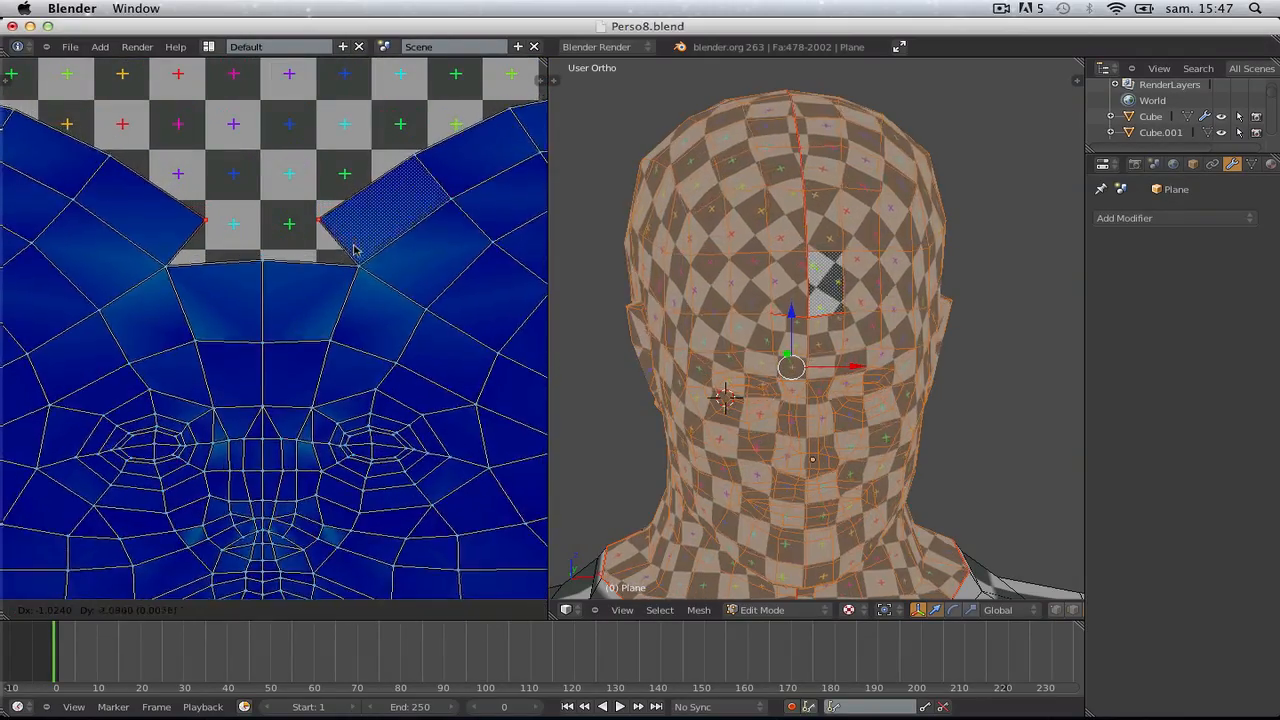
{"action": "left_click", "coordinate": [337, 217]}
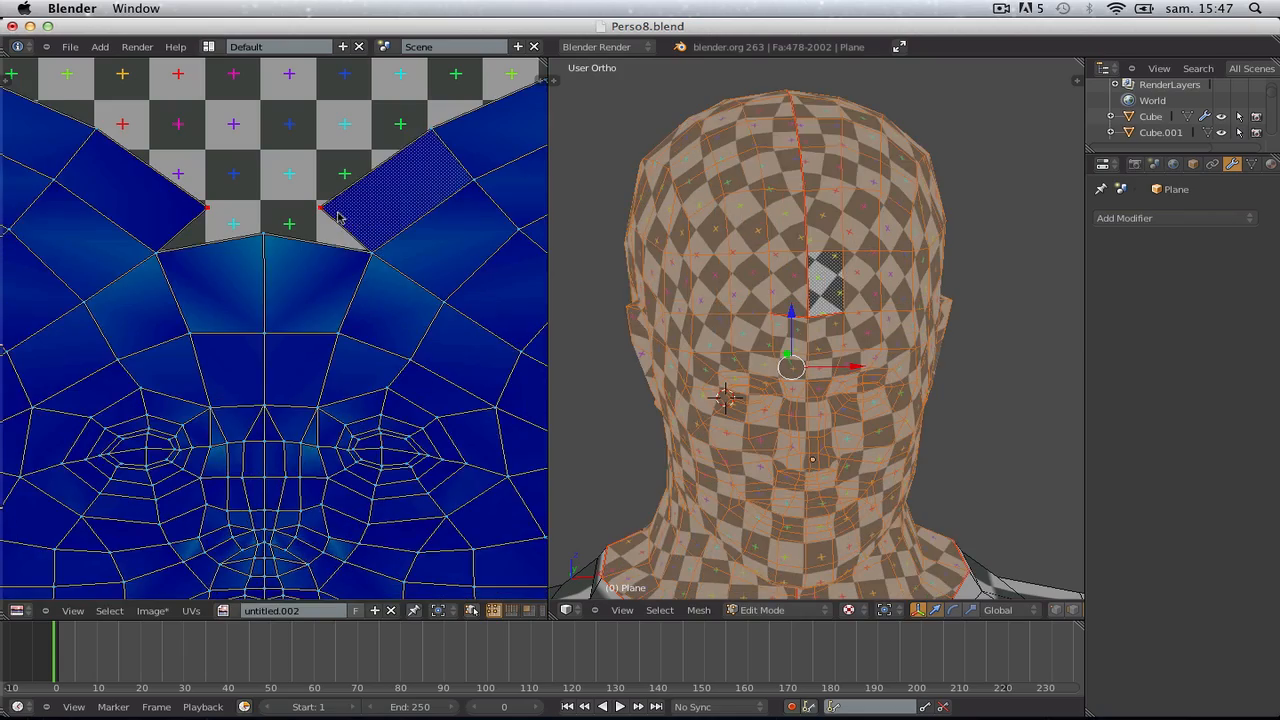
Move the two pinned forehead notch vertices down and towards each other until they almost meet at the centre
{"action": "key", "text": "g"}
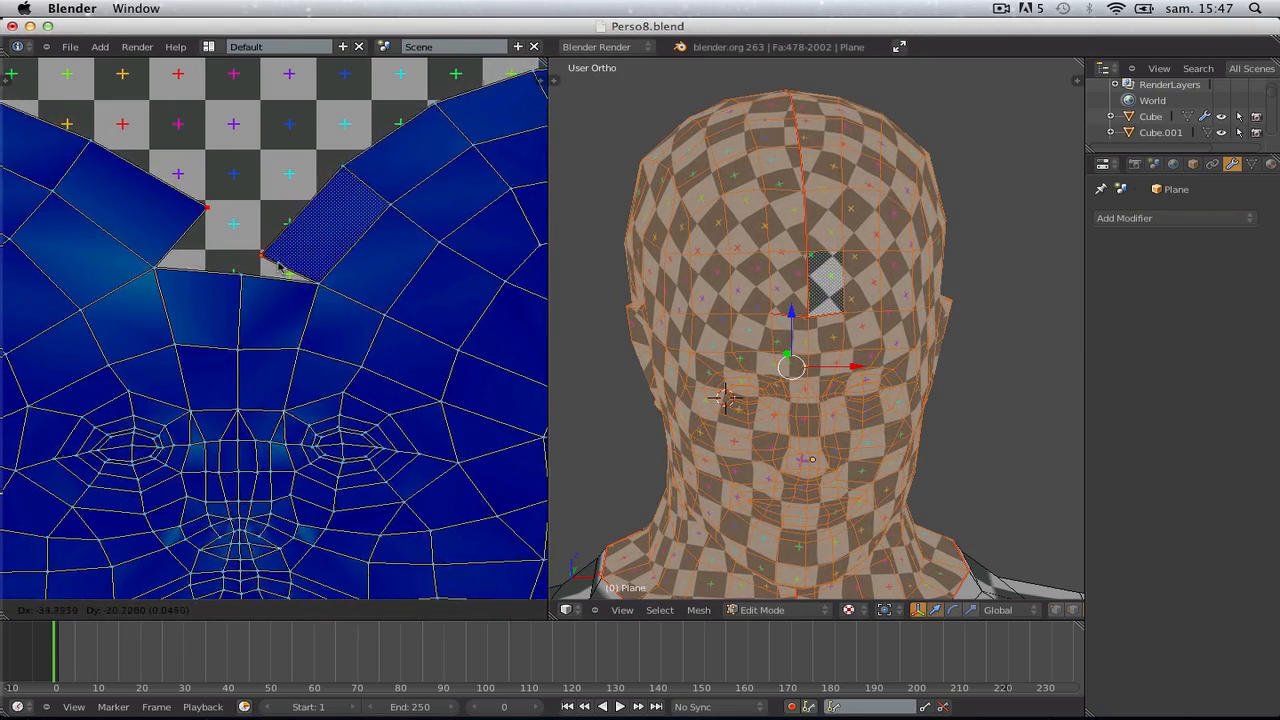
{"action": "left_click", "coordinate": [272, 253]}
{"action": "key", "text": "g"}
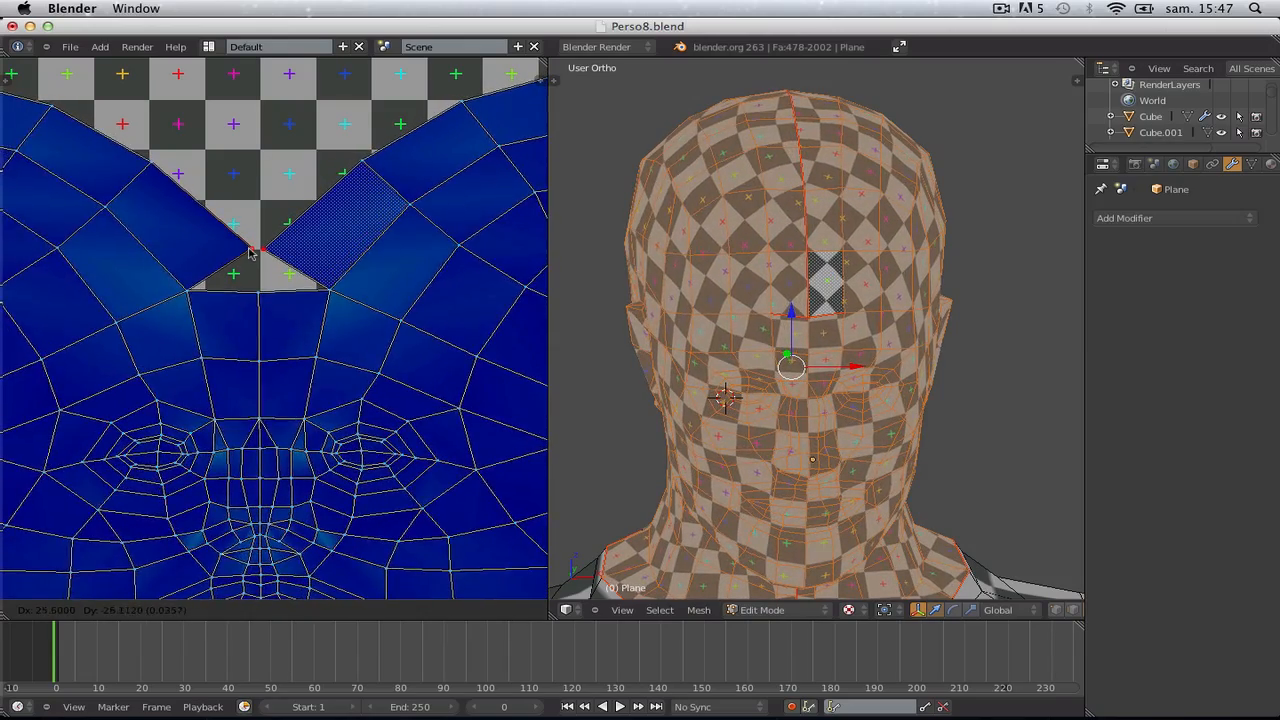
{"action": "left_click", "coordinate": [240, 253]}
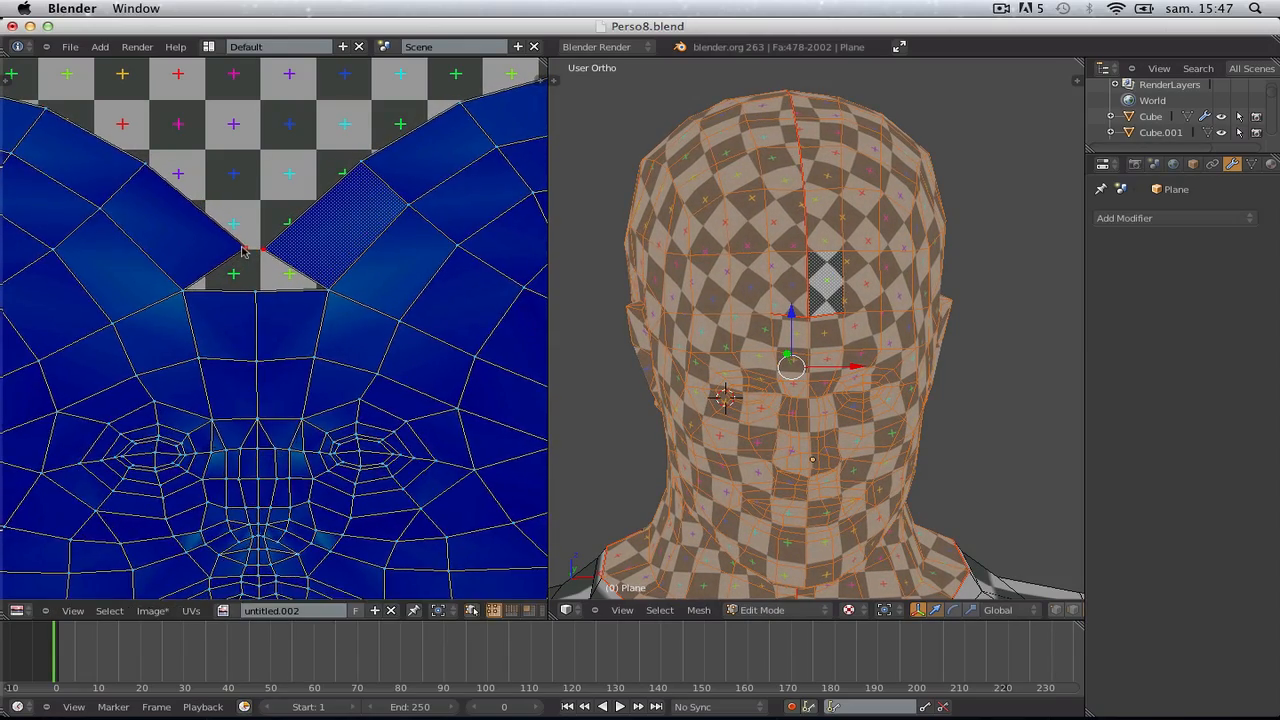
Move the pinned vertex at the island's left outer neck corner upward, keeping it near the grid's left edge
{"action": "scroll", "coordinate": [240, 260], "scroll_direction": "down", "scroll_amount": 6}
{"action": "middle_click_drag", "start_coordinate": [214, 255], "coordinate": [240, 280]}
{"action": "scroll", "coordinate": [240, 280], "scroll_direction": "up", "scroll_amount": 3}
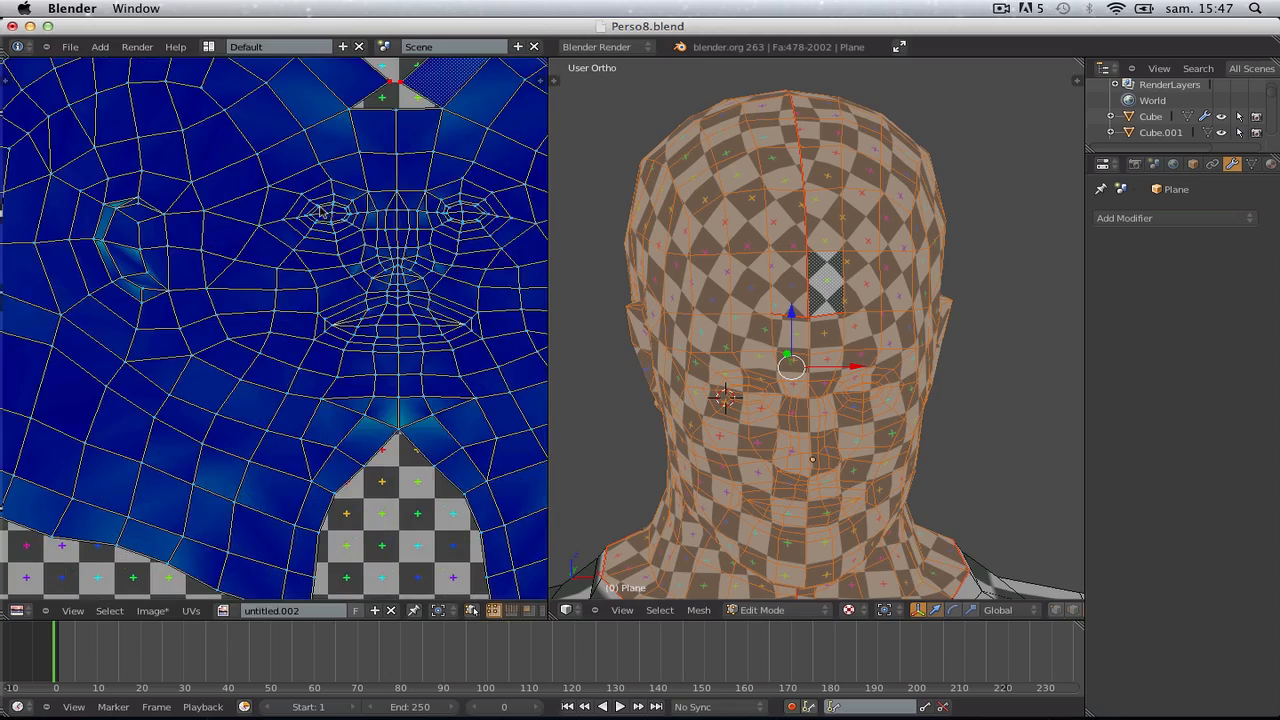
{"action": "middle_click_drag", "start_coordinate": [100, 380], "coordinate": [370, 250]}
{"action": "scroll", "coordinate": [175, 358], "scroll_direction": "up", "scroll_amount": 1}
{"action": "key", "text": "g"}
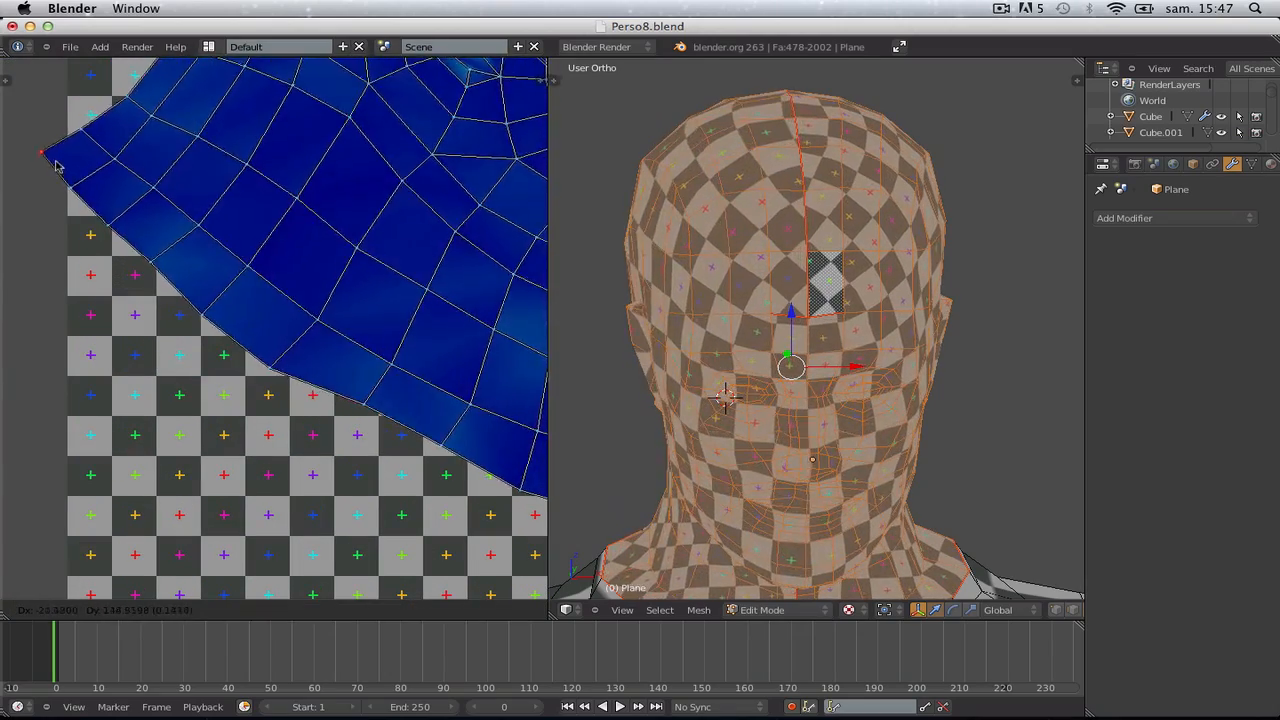
{"action": "left_click", "coordinate": [110, 118]}
{"action": "scroll", "coordinate": [276, 224], "scroll_direction": "down", "scroll_amount": 3}
{"action": "scroll", "coordinate": [276, 224], "scroll_direction": "up", "scroll_amount": 1}
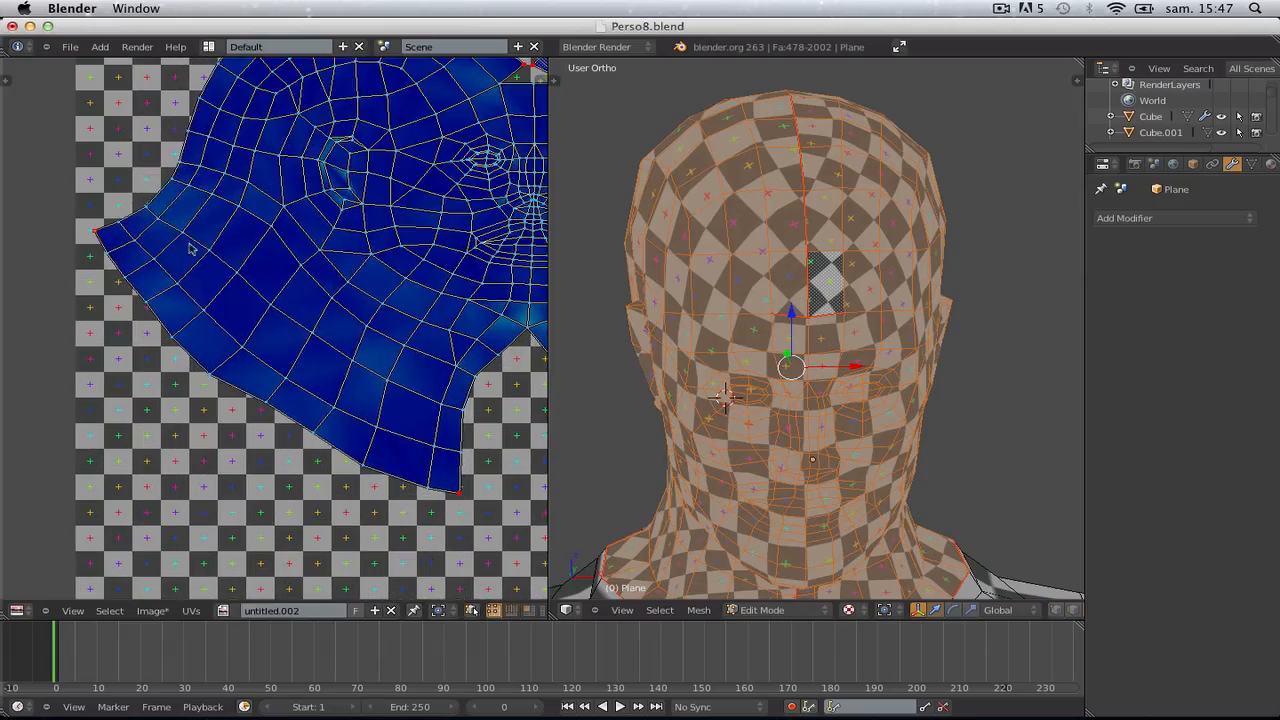
{"action": "key", "text": "g"}
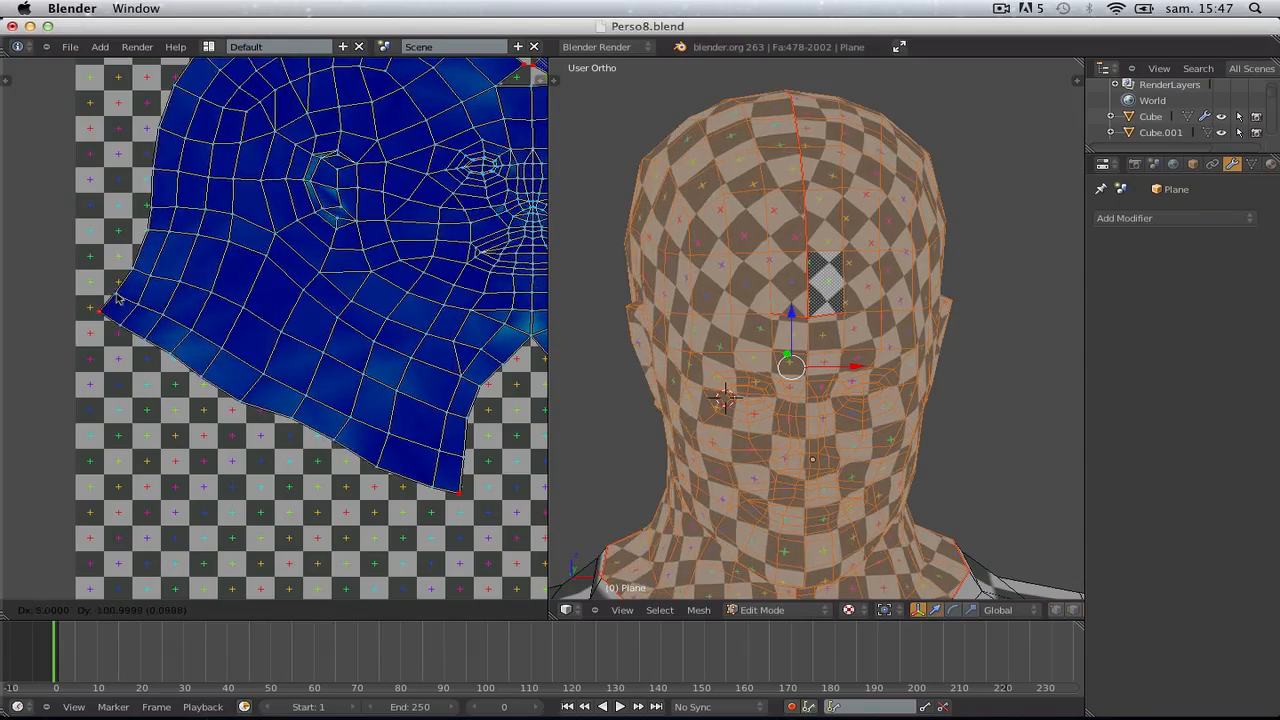
{"action": "left_click", "coordinate": [125, 290]}
{"action": "key", "text": "Tab"}
{"action": "scroll", "coordinate": [335, 328], "scroll_direction": "down", "scroll_amount": 1}
{"action": "key", "text": "Tab"}
Move the pinned vertex at the island's right outer neck corner upward along the grid's right edge
{"action": "scroll", "coordinate": [351, 334], "scroll_direction": "down", "scroll_amount": 1}
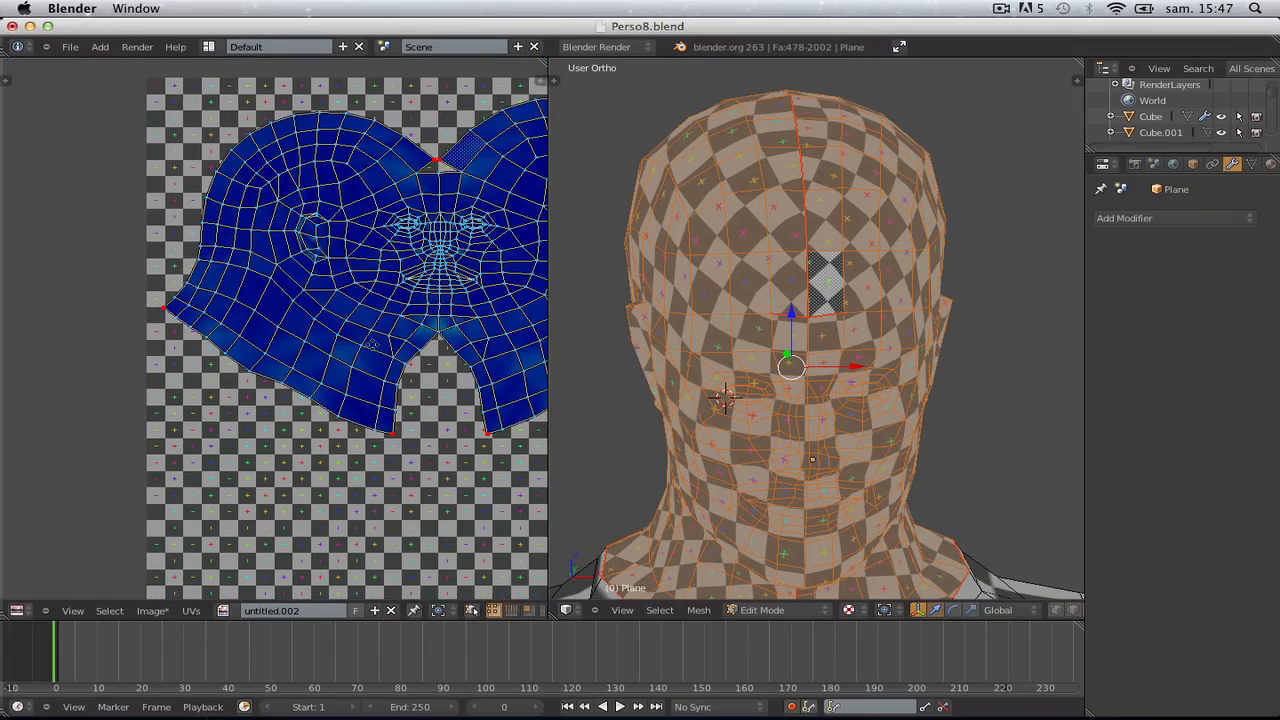
{"action": "middle_click_drag", "start_coordinate": [480, 358], "coordinate": [131, 328]}
{"action": "scroll", "coordinate": [420, 365], "scroll_direction": "up", "scroll_amount": 2}
{"action": "right_click", "coordinate": [442, 344]}
{"action": "key", "text": "g"}
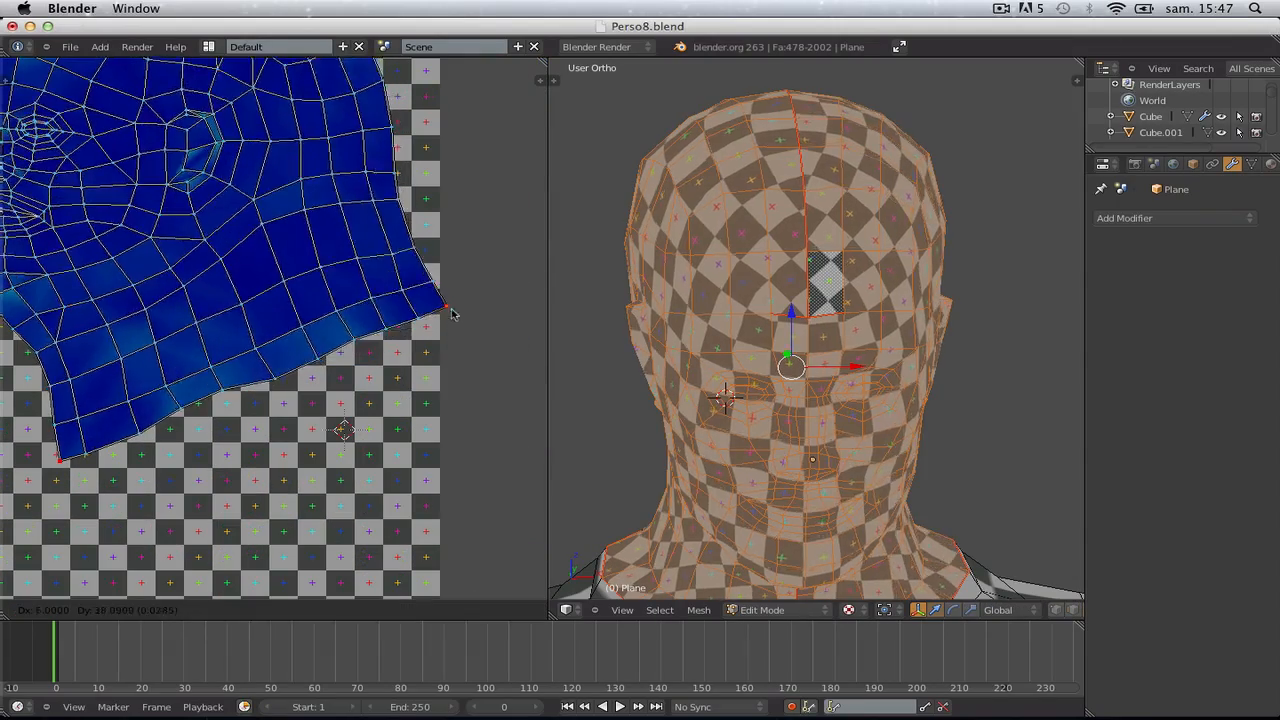
{"action": "left_click", "coordinate": [444, 234]}
{"action": "scroll", "coordinate": [446, 236], "scroll_direction": "down", "scroll_amount": 4}
{"action": "middle_click_drag", "start_coordinate": [313, 303], "coordinate": [397, 294]}
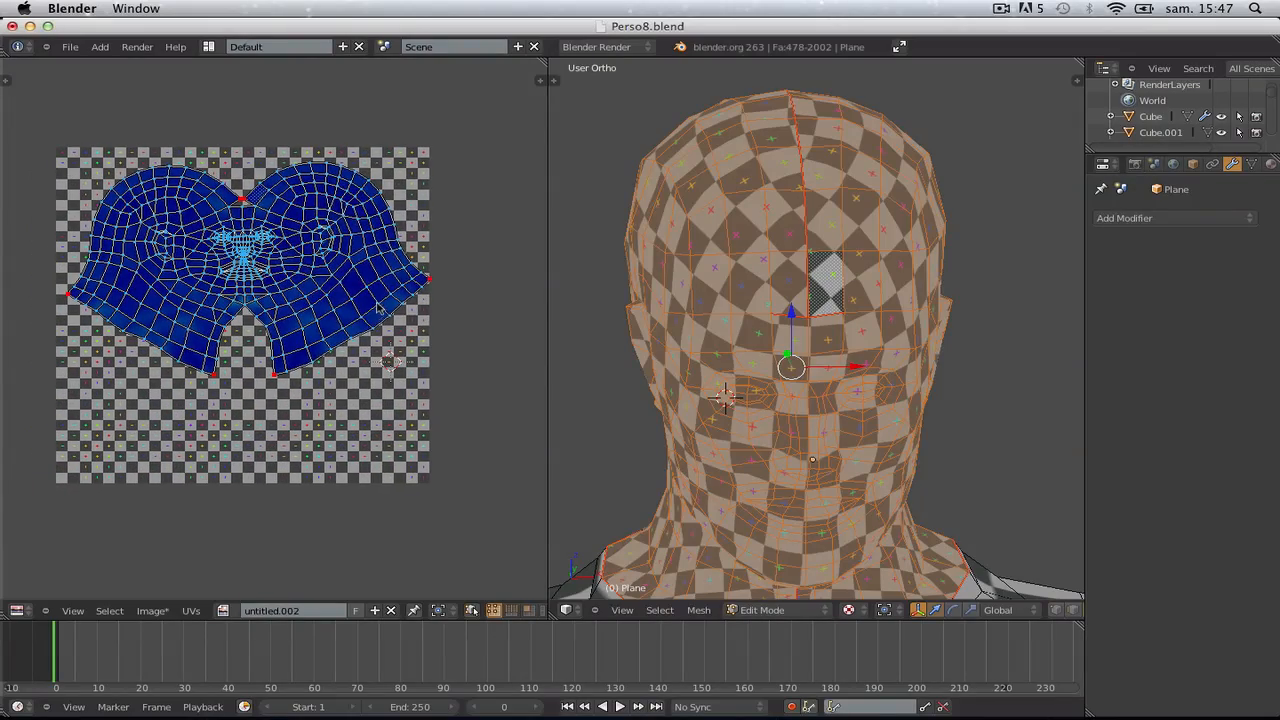
Undo the upward moves of the pinned vertices at both outer neck corners of the head island
{"action": "key", "text": "ctrl+z"}
{"action": "key", "text": "ctrl+z"}
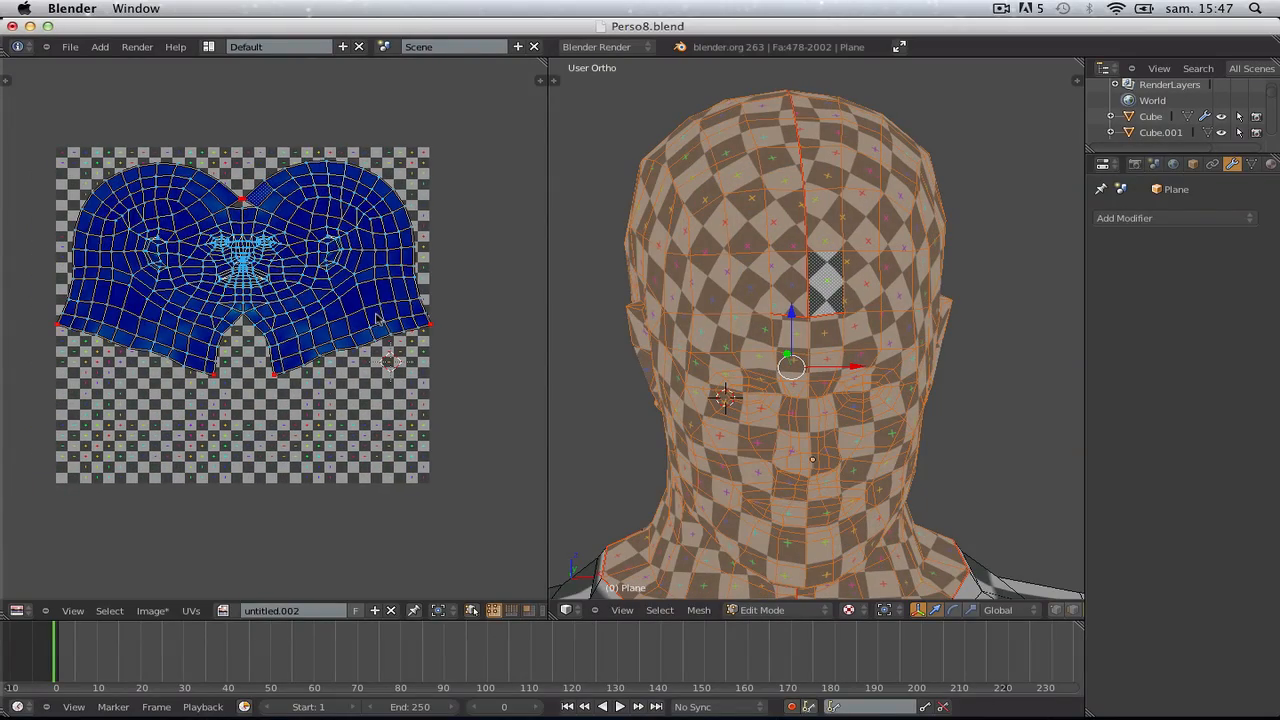
{"action": "key", "text": "a"}
{"action": "scroll", "coordinate": [360, 321], "scroll_direction": "up", "scroll_amount": 2}
{"action": "key", "text": "a"}
{"action": "middle_click_drag", "start_coordinate": [204, 151], "coordinate": [286, 260]}
{"action": "key", "text": "a"}
{"action": "key", "text": "a"}
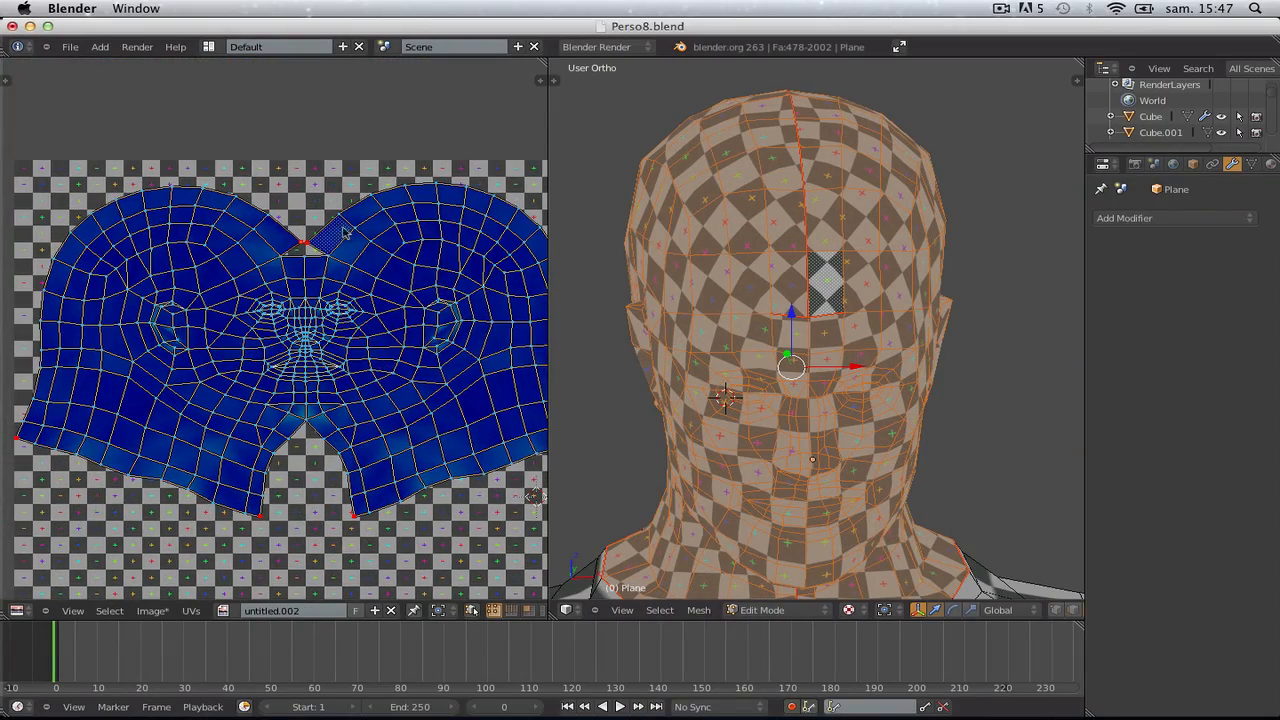
Undo the earlier moves that brought the two pinned forehead notch vertices together
{"action": "key", "text": "ctrl+z"}
{"action": "key", "text": "ctrl+z"}
{"action": "key", "text": "a"}
{"action": "scroll", "coordinate": [463, 383], "scroll_direction": "down", "scroll_amount": 1}
{"action": "key", "text": "a"}
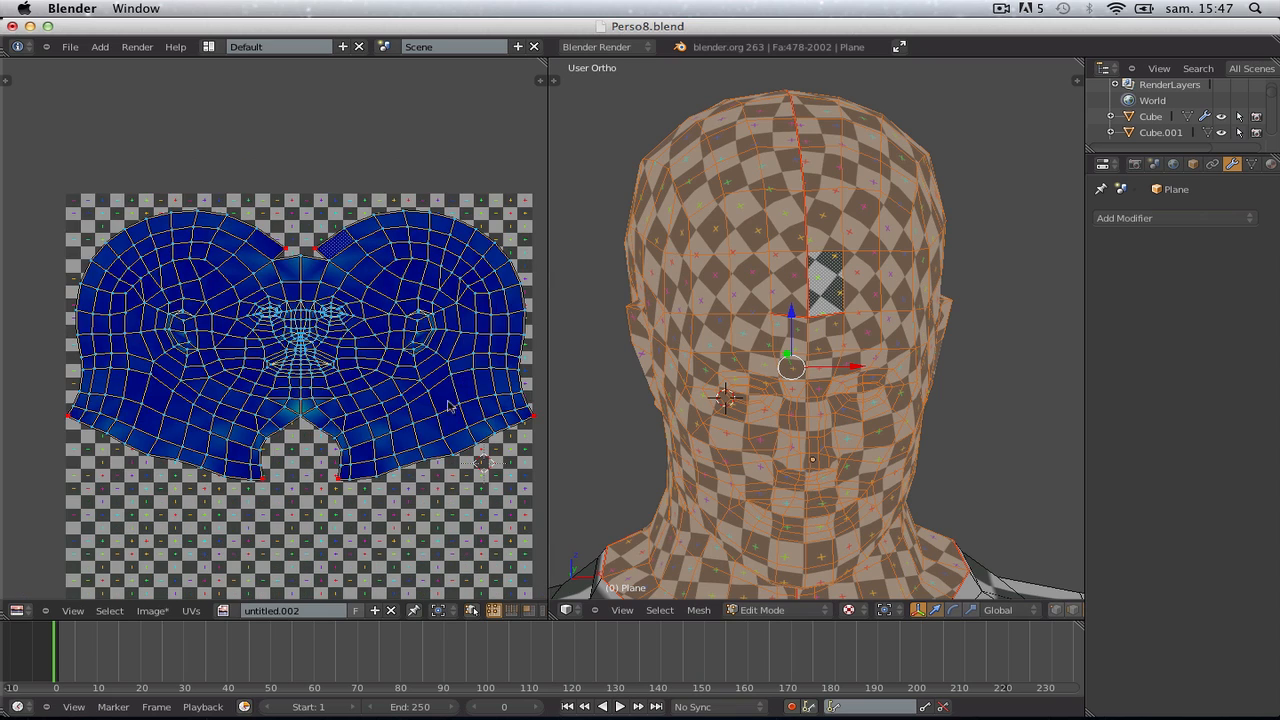
Select the whole head island, turn off Live Unwrap and unpin its vertices
{"action": "key", "text": "a"}
{"action": "left_click", "coordinate": [196, 611]}
{"action": "left_click", "coordinate": [219, 540]}
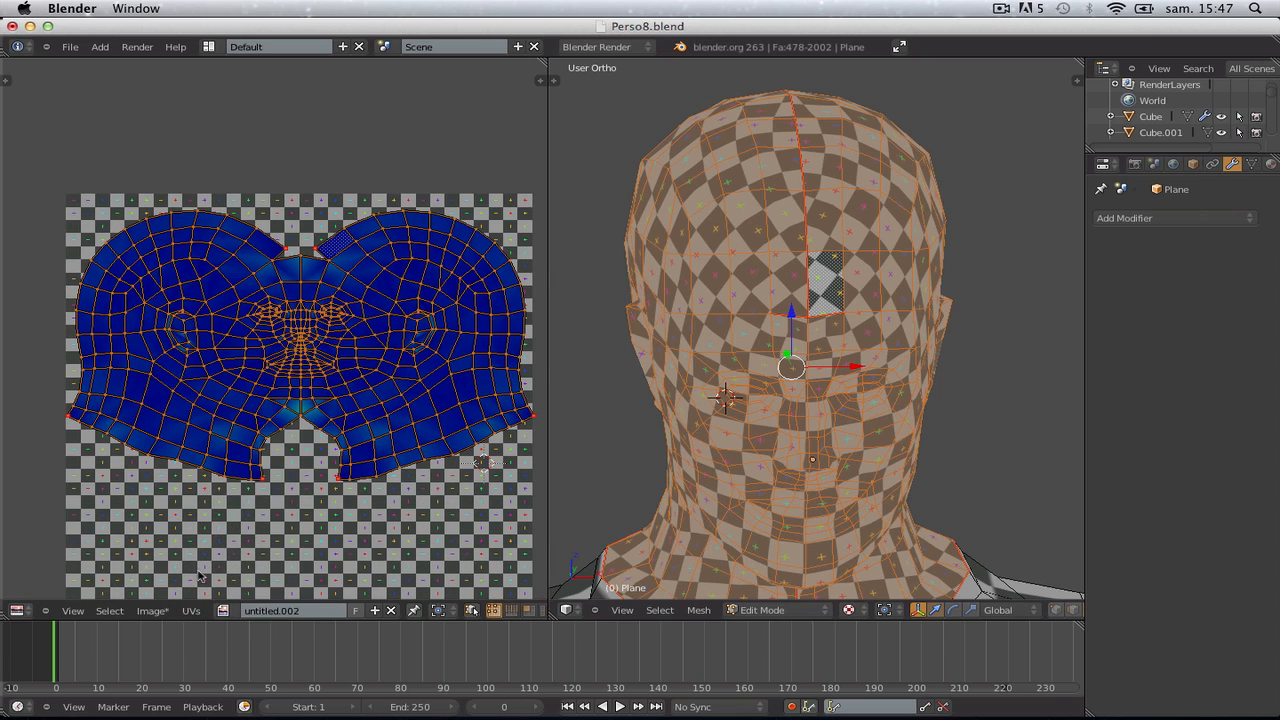
{"action": "left_click", "coordinate": [190, 611]}
{"action": "left_click", "coordinate": [227, 513]}
Examine the checker texture on the head and neck in Object Mode and compare its scale with the shoulders
{"action": "key", "text": "Tab"}
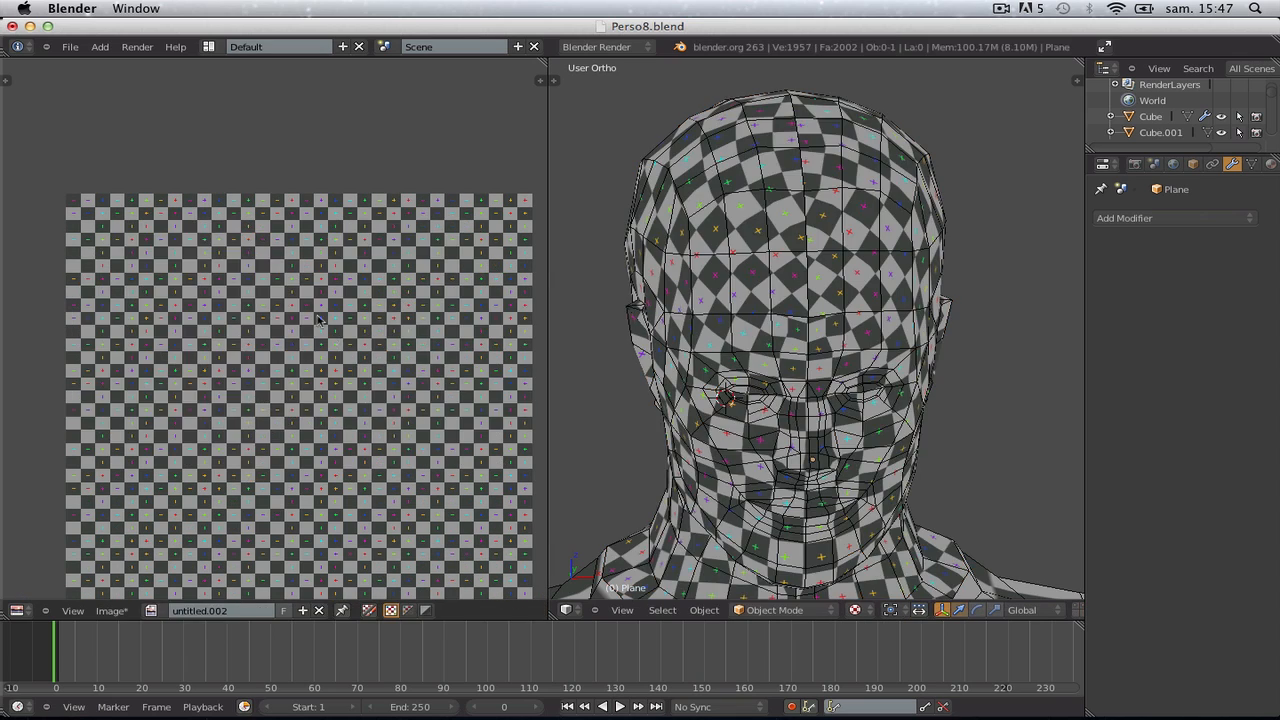
{"action": "key", "text": "Tab"}
{"action": "scroll", "coordinate": [463, 456], "scroll_direction": "up", "scroll_amount": 2}
{"action": "scroll", "coordinate": [880, 440], "scroll_direction": "down", "scroll_amount": 1}
{"action": "key", "text": "Tab"}
{"action": "scroll", "coordinate": [895, 435], "scroll_direction": "down", "scroll_amount": 3}
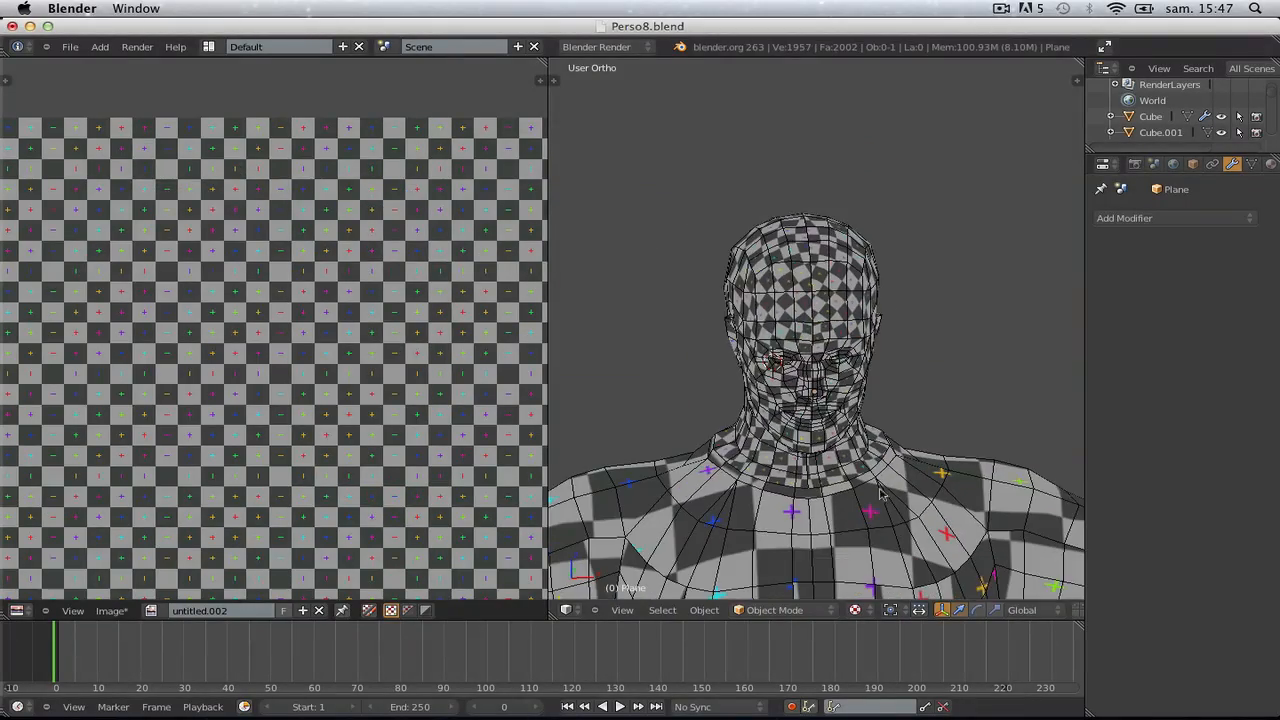
{"action": "middle_click_drag", "start_coordinate": [895, 435], "coordinate": [920, 509]}
{"action": "scroll", "coordinate": [920, 509], "scroll_direction": "up", "scroll_amount": 2}
{"action": "key", "text": "Tab"}
{"action": "scroll", "coordinate": [905, 509], "scroll_direction": "down", "scroll_amount": 3}
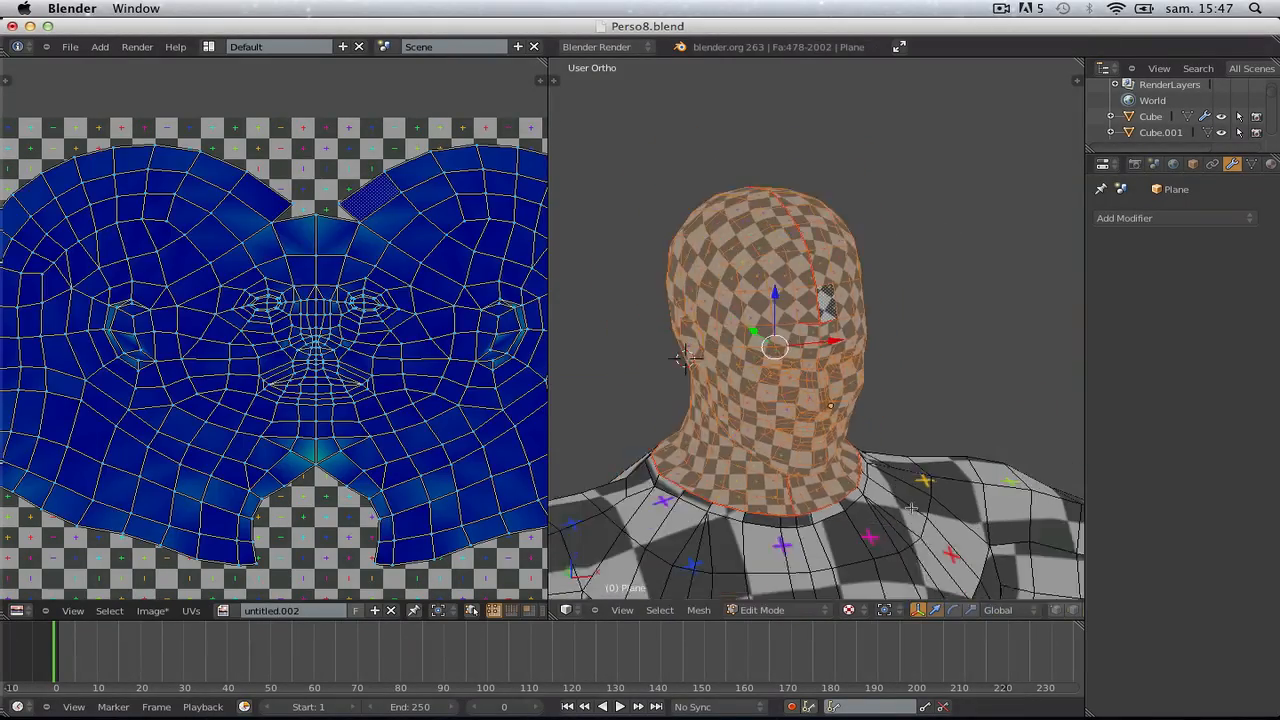
Clear the face selection and switch to edge selection with the model in solid shading, facing the chest
{"action": "key", "text": "a"}
{"action": "key", "text": "KP_1"}
{"action": "key", "text": "a"}
{"action": "scroll", "coordinate": [895, 510], "scroll_direction": "down", "scroll_amount": 4}
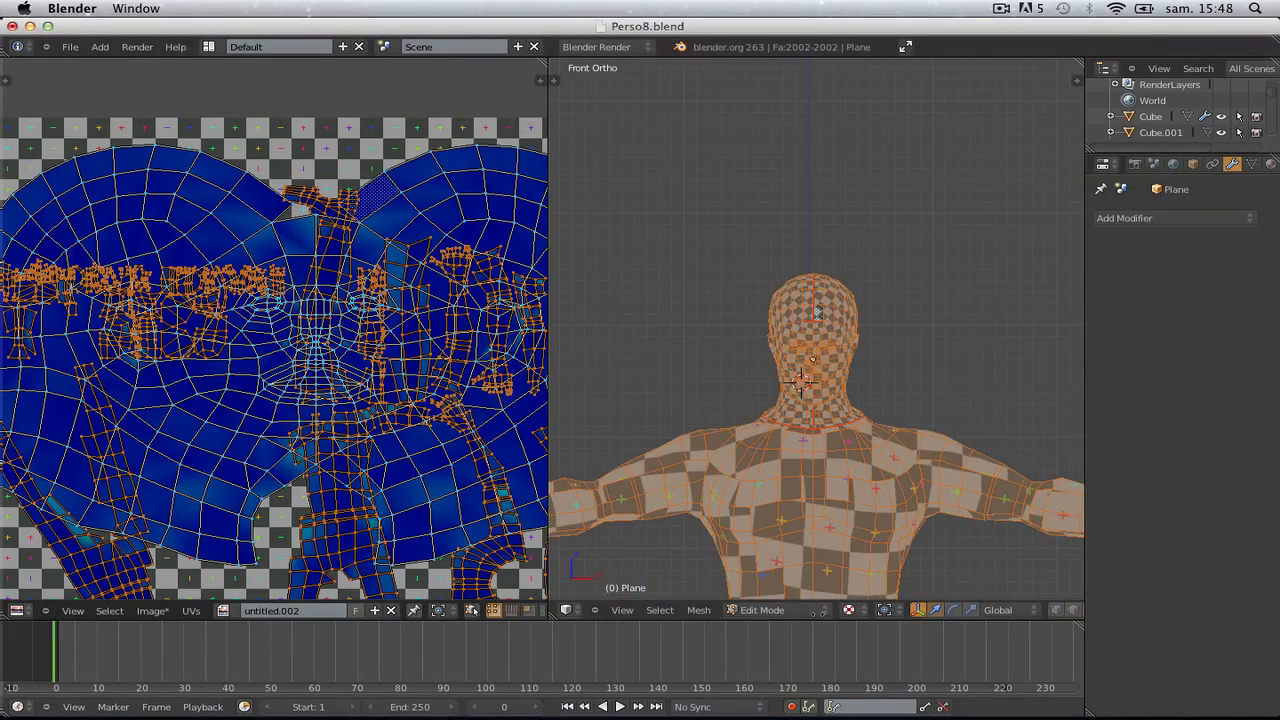
{"action": "scroll", "coordinate": [793, 461], "scroll_direction": "up", "scroll_amount": 2}
{"action": "key", "text": "a"}
{"action": "scroll", "coordinate": [798, 447], "scroll_direction": "up", "scroll_amount": 2}
{"action": "middle_click_drag", "start_coordinate": [829, 458], "coordinate": [790, 466]}
{"action": "key", "text": "ctrl+Tab"}
{"action": "left_click", "coordinate": [797, 452]}
{"action": "scroll", "coordinate": [900, 470], "scroll_direction": "down", "scroll_amount": 2}
{"action": "scroll", "coordinate": [857, 456], "scroll_direction": "up", "scroll_amount": 1, "text": "alt"}
{"action": "scroll", "coordinate": [855, 453], "scroll_direction": "up", "scroll_amount": 3}
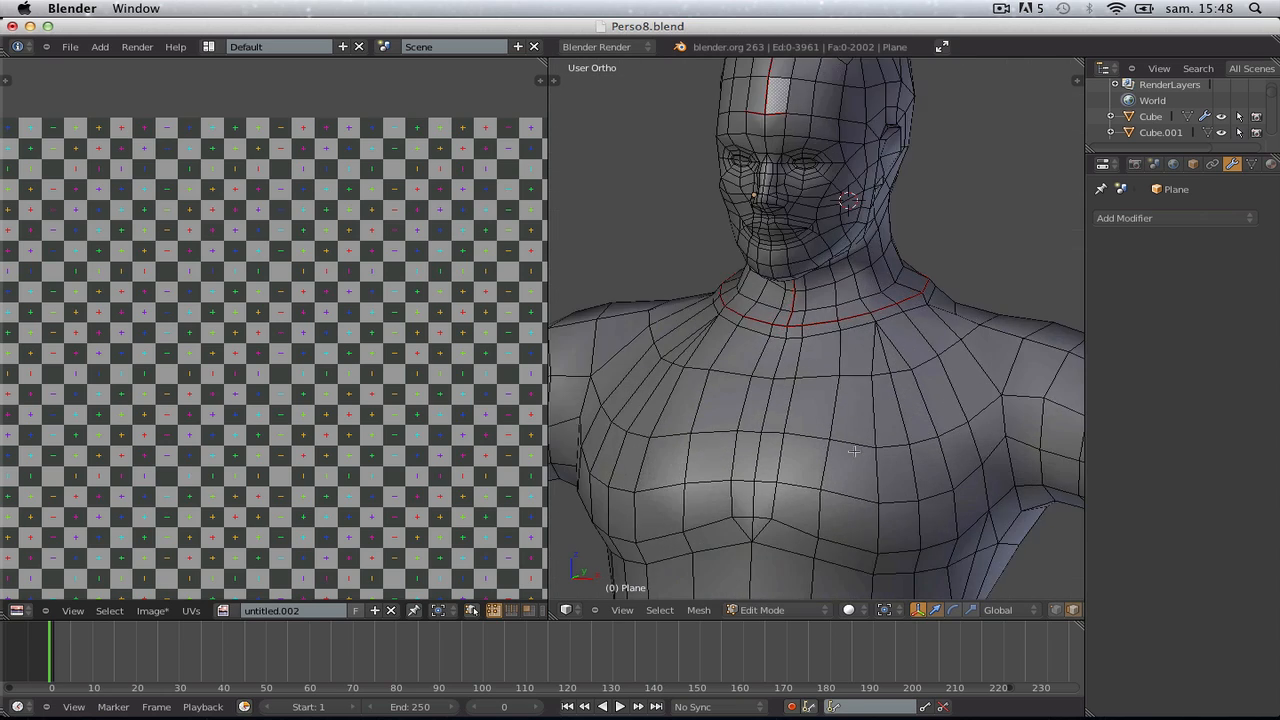
Select the edge loops around both upper arms above the elbows and mark them as seams
{"action": "scroll", "coordinate": [937, 452], "scroll_direction": "down", "scroll_amount": 2}
{"action": "middle_click_drag", "start_coordinate": [1028, 429], "coordinate": [949, 432]}
{"action": "scroll", "coordinate": [949, 432], "scroll_direction": "up", "scroll_amount": 5}
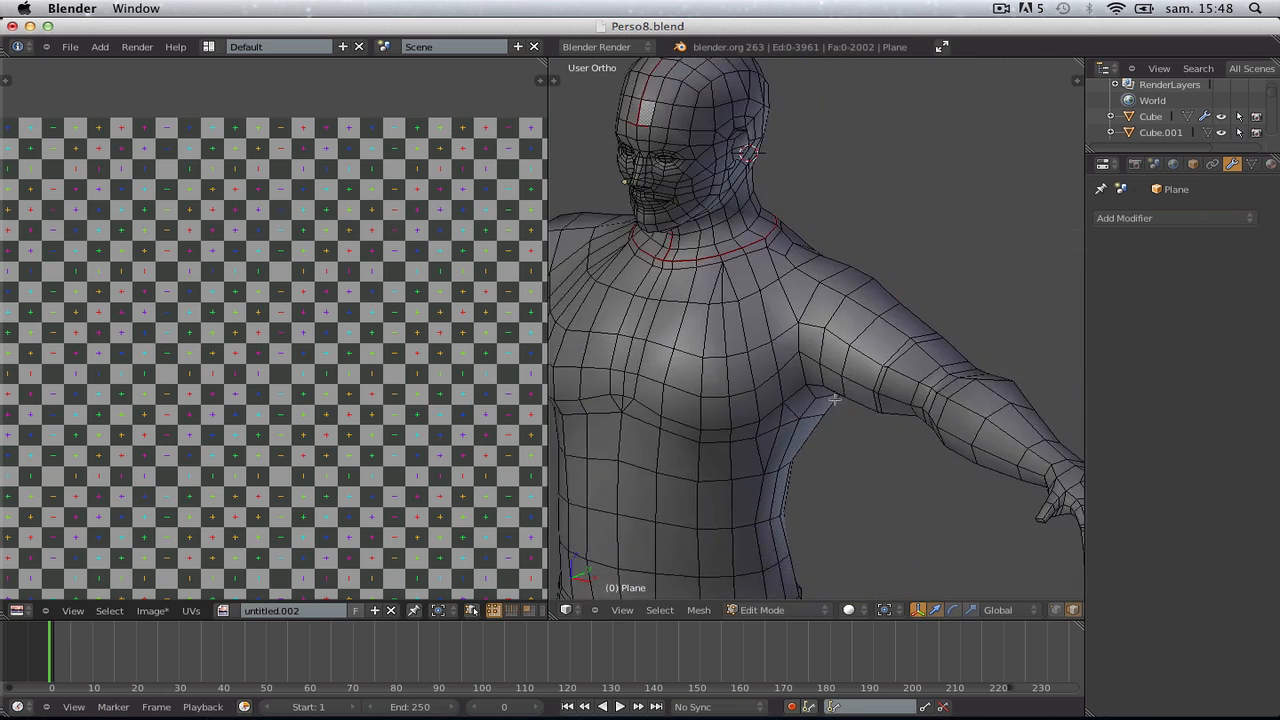
{"action": "scroll", "coordinate": [932, 369], "scroll_direction": "down", "scroll_amount": 2}
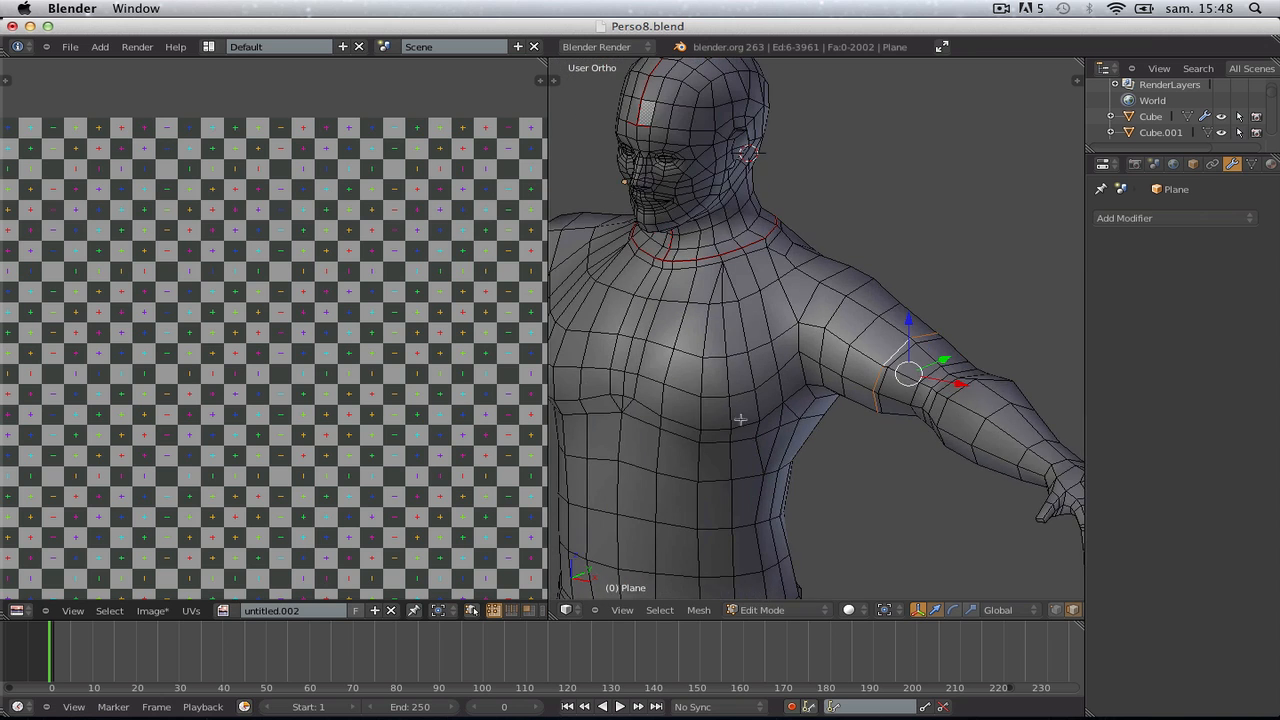
{"action": "middle_click_drag", "start_coordinate": [702, 428], "coordinate": [857, 440]}
{"action": "middle_click_drag", "start_coordinate": [754, 442], "coordinate": [1040, 350]}
{"action": "middle_click_drag", "start_coordinate": [809, 361], "coordinate": [1002, 371], "text": "shift"}
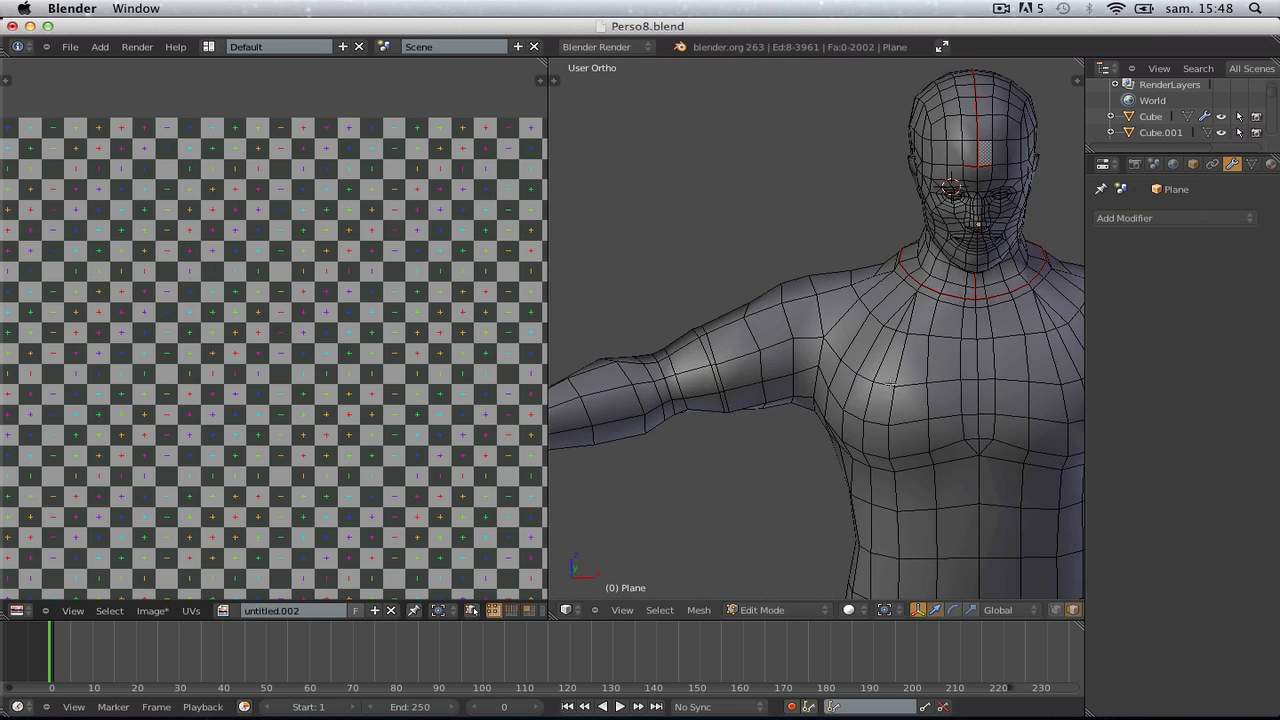
{"action": "scroll", "coordinate": [625, 388], "scroll_direction": "up", "scroll_amount": 2}
{"action": "right_click", "coordinate": [671, 384], "text": "alt+shift"}
{"action": "scroll", "coordinate": [705, 384], "scroll_direction": "down", "scroll_amount": 1}
{"action": "scroll", "coordinate": [705, 384], "scroll_direction": "down", "scroll_amount": 2}
{"action": "key", "text": "ctrl+e"}
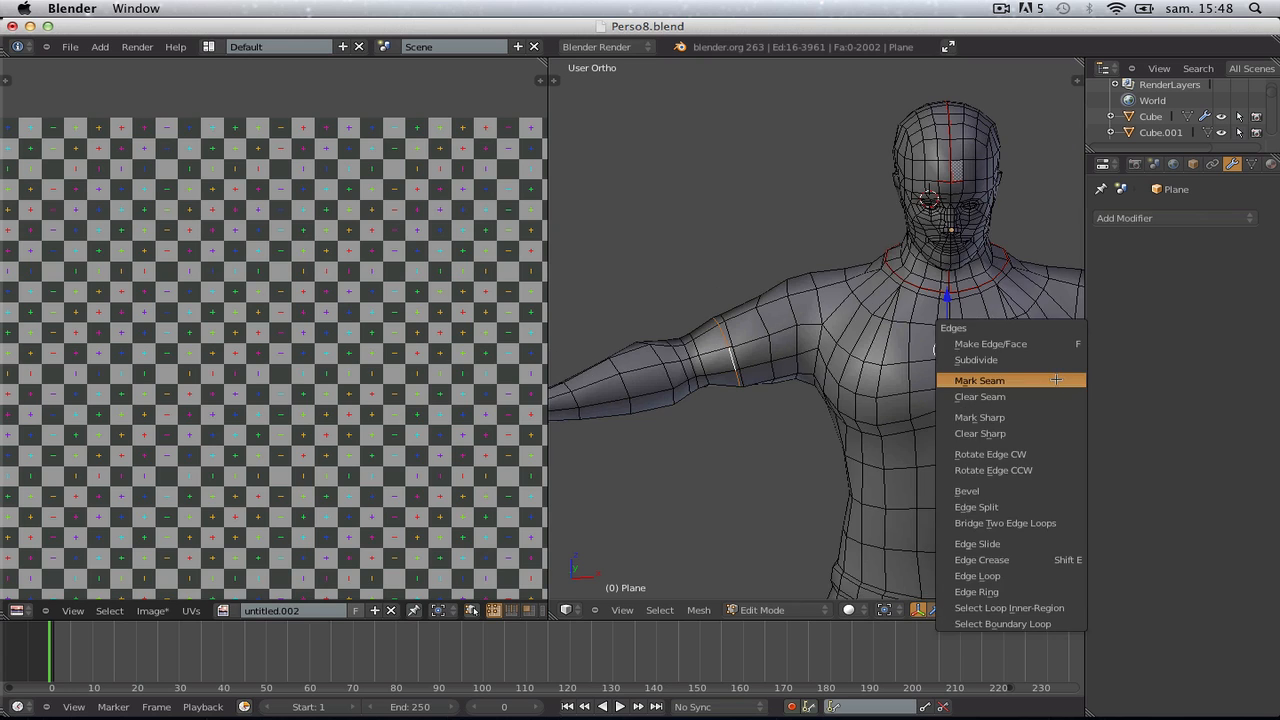
{"action": "left_click", "coordinate": [1053, 380]}
{"action": "scroll", "coordinate": [1049, 380], "scroll_direction": "down", "scroll_amount": 2}
{"action": "key", "text": "a"}
Select the edge paths along the tops of both arms and shoulders towards the neck seam and mark them as seams
{"action": "middle_click_drag", "start_coordinate": [803, 386], "coordinate": [995, 475]}
{"action": "scroll", "coordinate": [765, 355], "scroll_direction": "up", "scroll_amount": 3}
{"action": "middle_click_drag", "start_coordinate": [765, 355], "coordinate": [860, 381]}
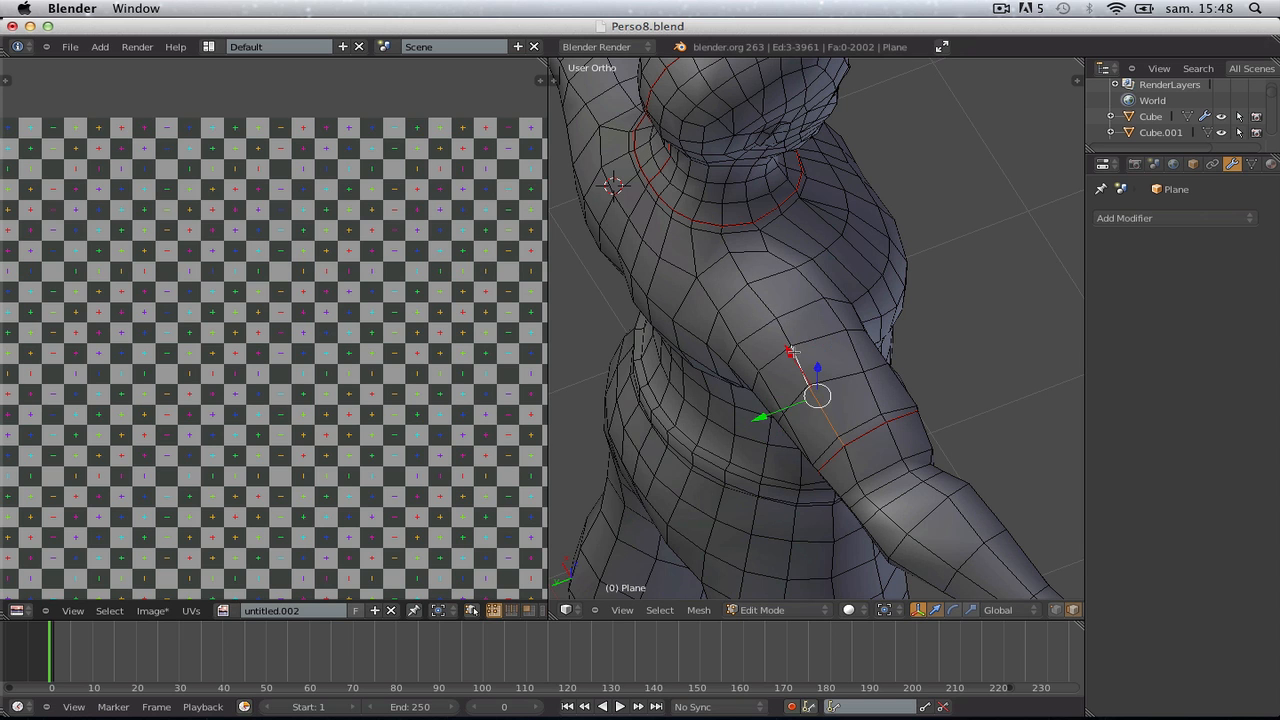
{"action": "middle_click_drag", "start_coordinate": [653, 330], "coordinate": [737, 426]}
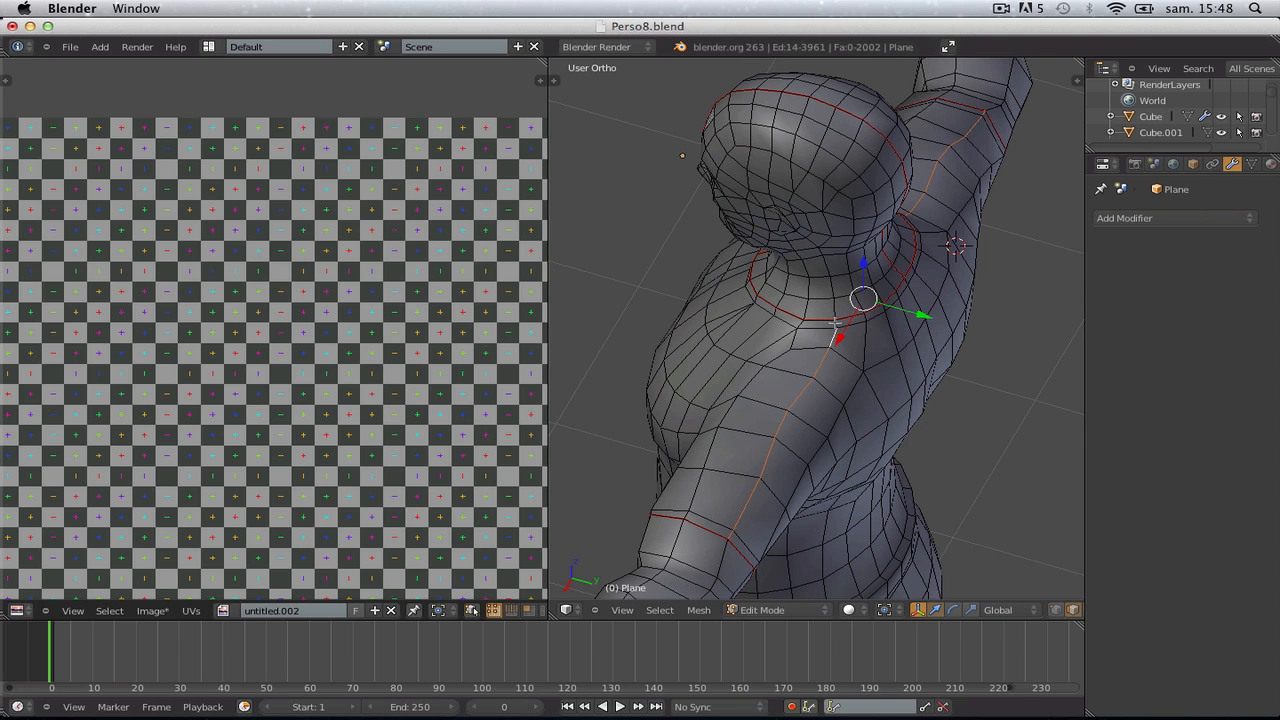
{"action": "key", "text": "ctrl+e"}
{"action": "left_click", "coordinate": [884, 344]}
{"action": "key", "text": "a"}
Select the edge path from one upper arm seam down the torso's side, plus the edge loop around the waist
{"action": "middle_click_drag", "start_coordinate": [884, 344], "coordinate": [874, 298]}
{"action": "scroll", "coordinate": [845, 216], "scroll_direction": "up", "scroll_amount": 4}
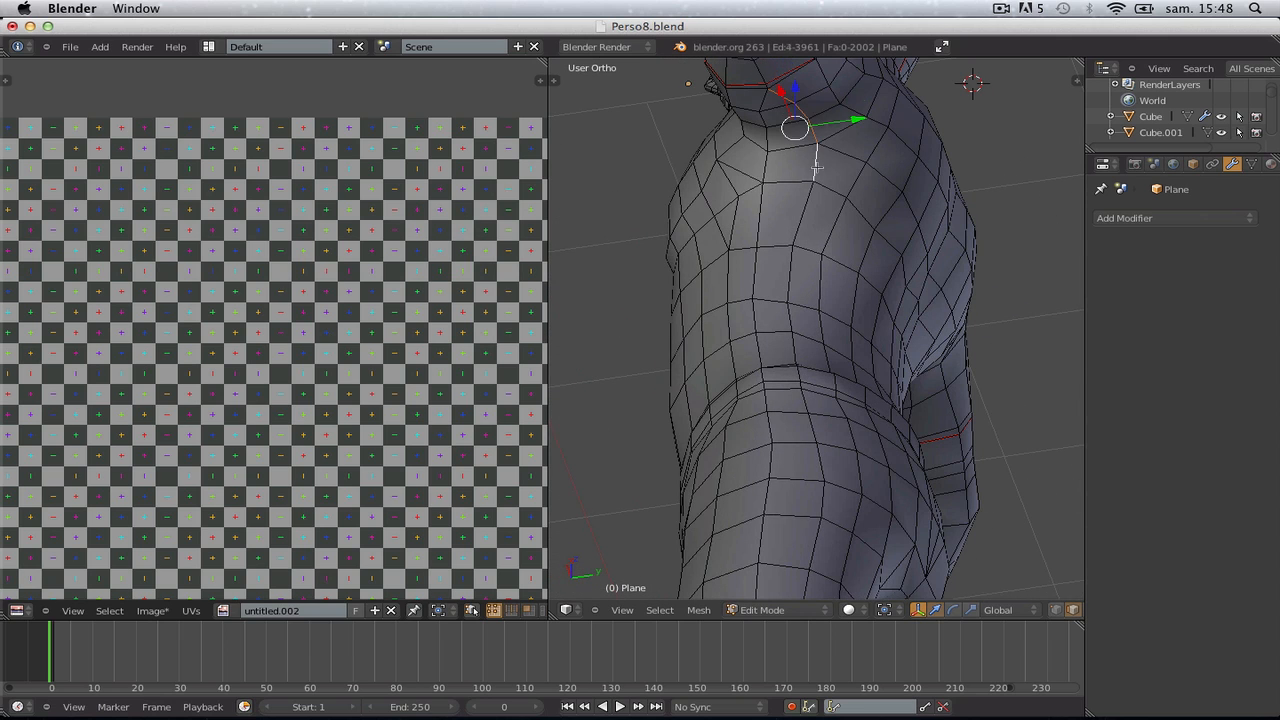
{"action": "middle_click_drag", "start_coordinate": [793, 290], "coordinate": [806, 145]}
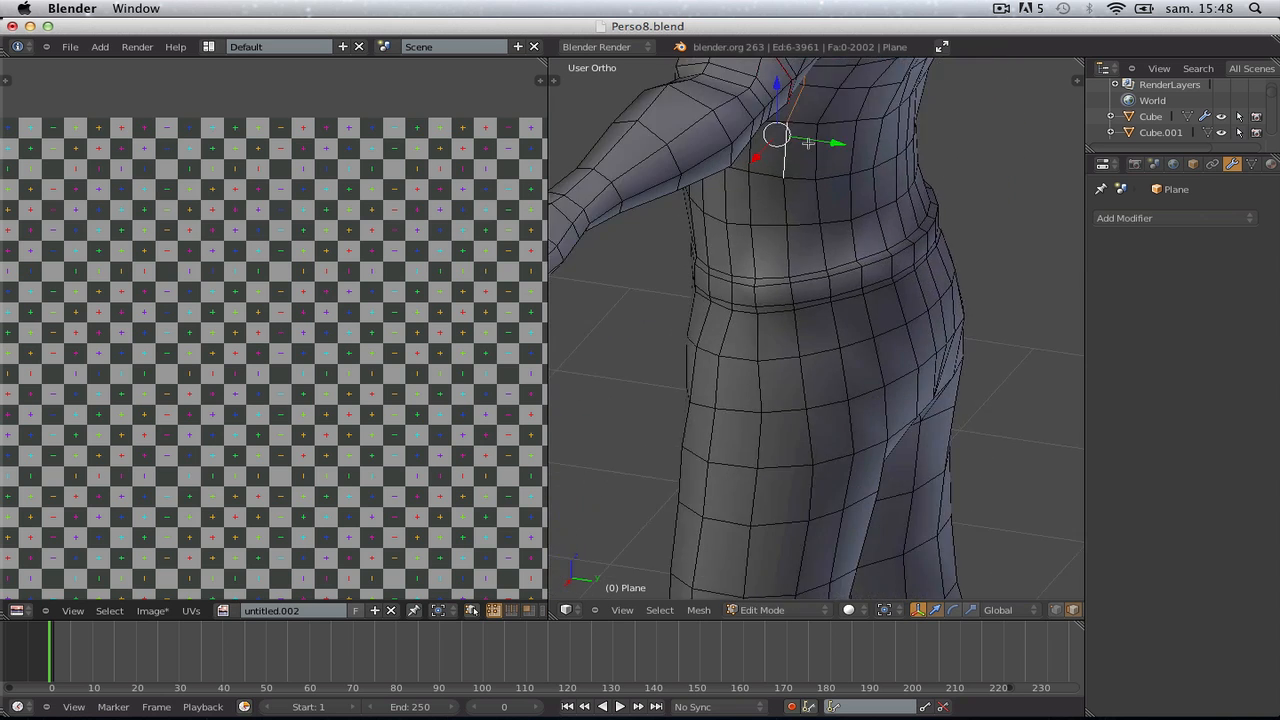
{"action": "scroll", "coordinate": [805, 160], "scroll_direction": "up", "scroll_amount": 2}
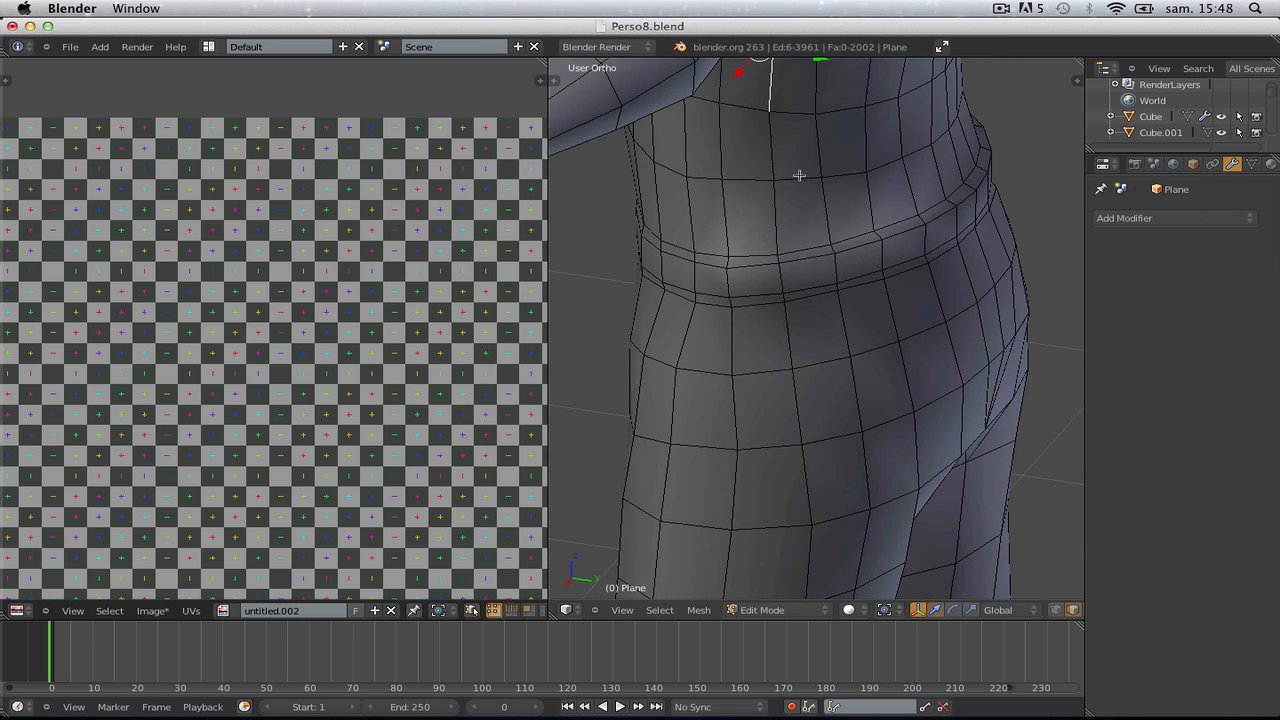
{"action": "right_click", "coordinate": [802, 249], "text": "alt+shift"}
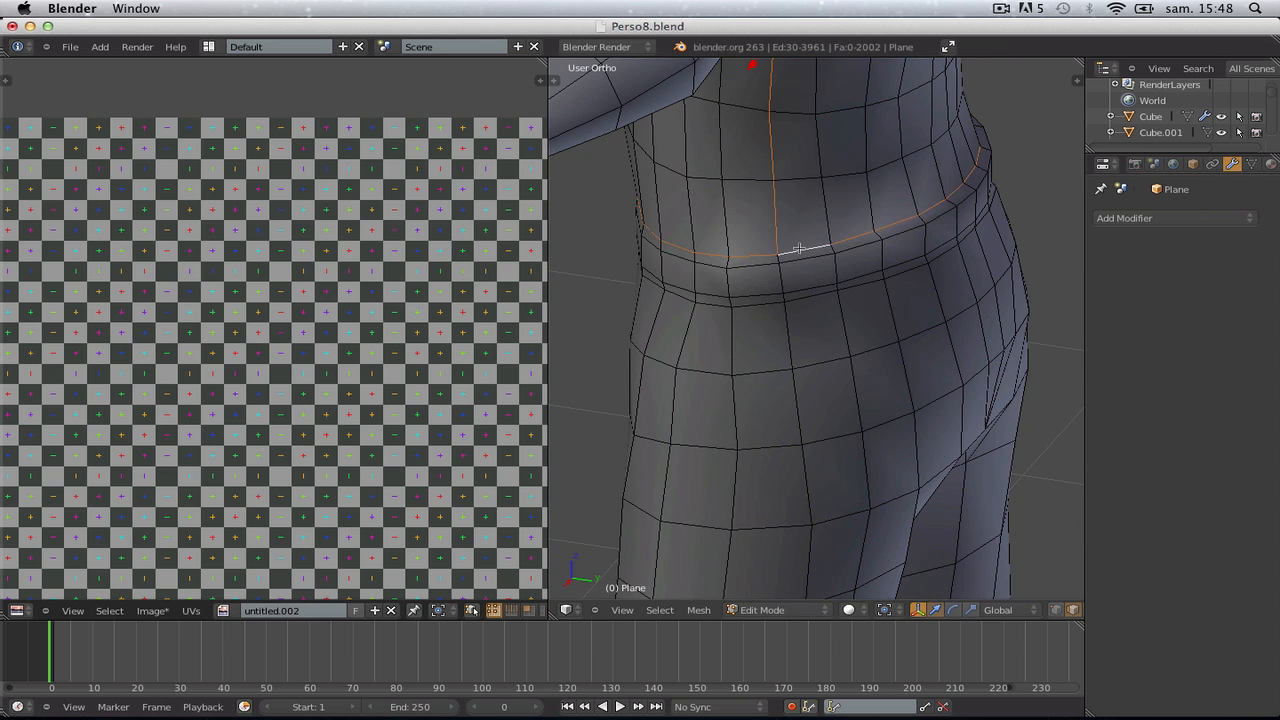
{"action": "scroll", "coordinate": [818, 230], "scroll_direction": "down", "scroll_amount": 1, "text": "alt"}
{"action": "scroll", "coordinate": [818, 230], "scroll_direction": "down", "scroll_amount": 2}
{"action": "middle_click_drag", "start_coordinate": [943, 276], "coordinate": [897, 272]}
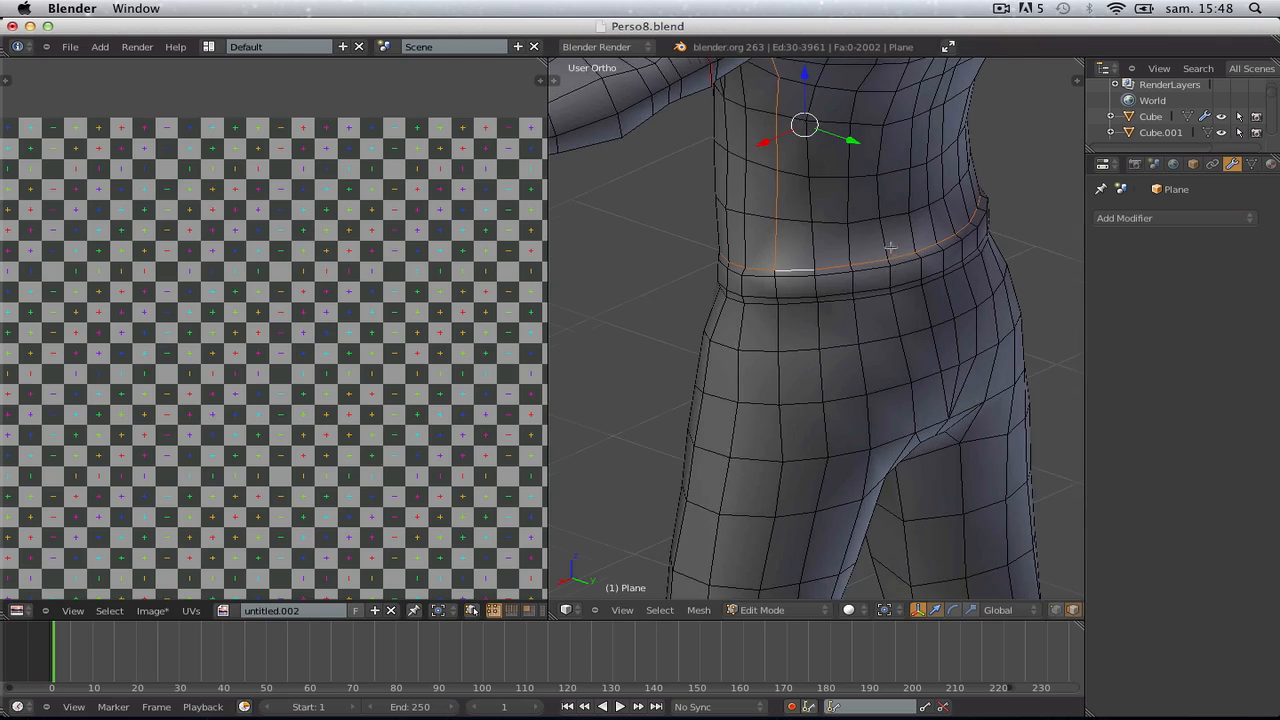
Add the matching edge path under the other arm down to the waist and mark all selected edges as seams
{"action": "middle_click_drag", "start_coordinate": [983, 221], "coordinate": [654, 267], "text": "shift"}
{"action": "middle_click_drag", "start_coordinate": [1005, 188], "coordinate": [981, 243], "text": "shift"}
{"action": "middle_click_drag", "start_coordinate": [984, 80], "coordinate": [949, 214]}
{"action": "scroll", "coordinate": [951, 145], "scroll_direction": "up", "scroll_amount": 1}
{"action": "middle_click_drag", "start_coordinate": [972, 113], "coordinate": [1013, 121], "text": "shift"}
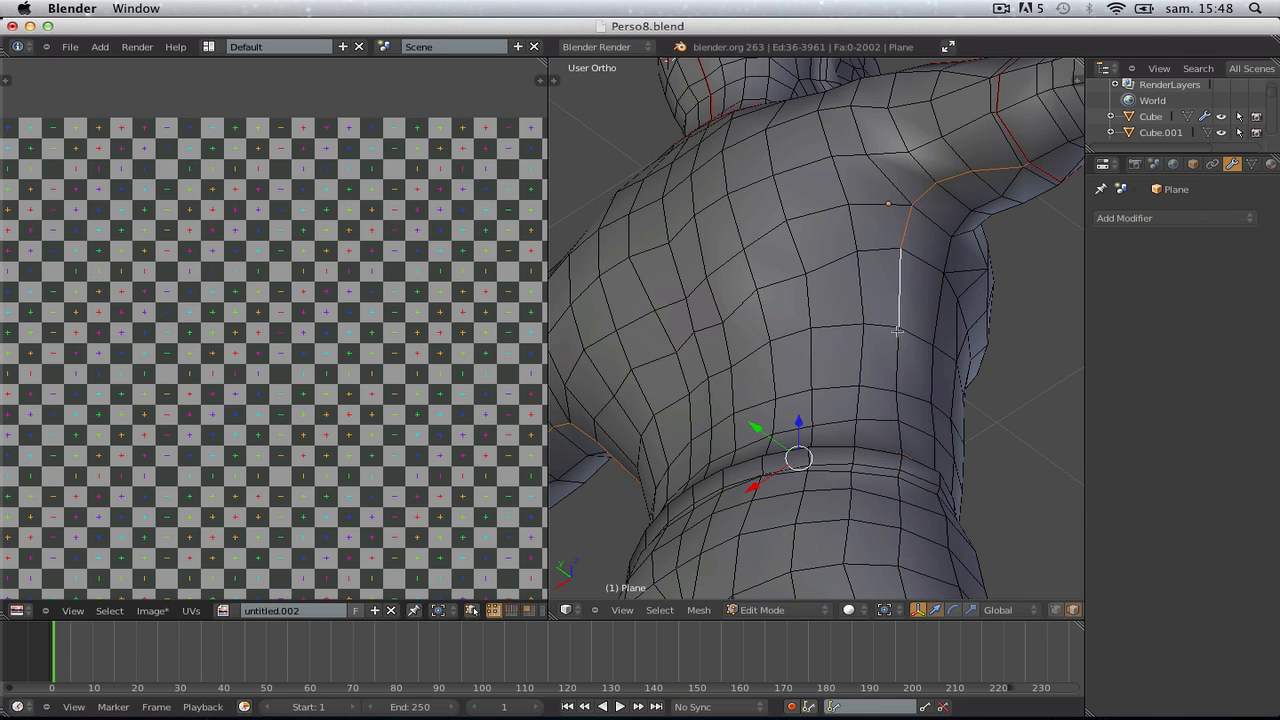
{"action": "middle_click_drag", "start_coordinate": [896, 365], "coordinate": [1072, 469]}
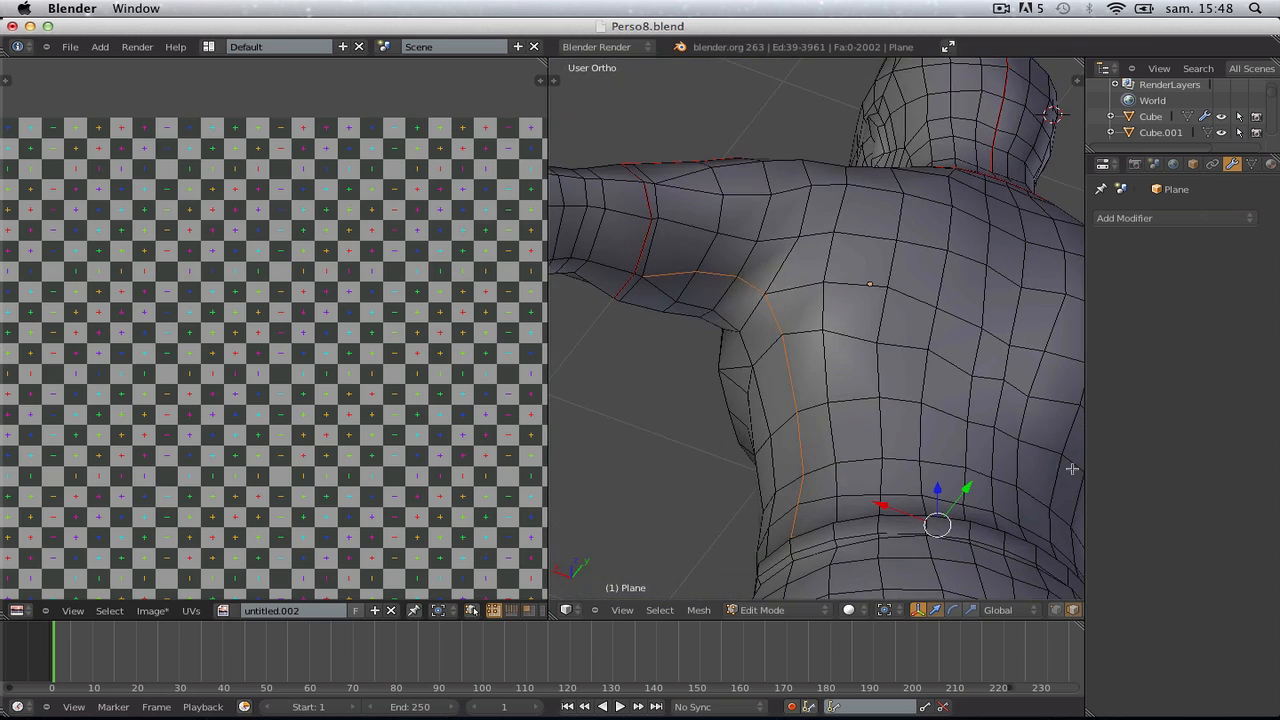
{"action": "right_click", "coordinate": [636, 273], "text": "shift"}
{"action": "scroll", "coordinate": [717, 271], "scroll_direction": "down", "scroll_amount": 3}
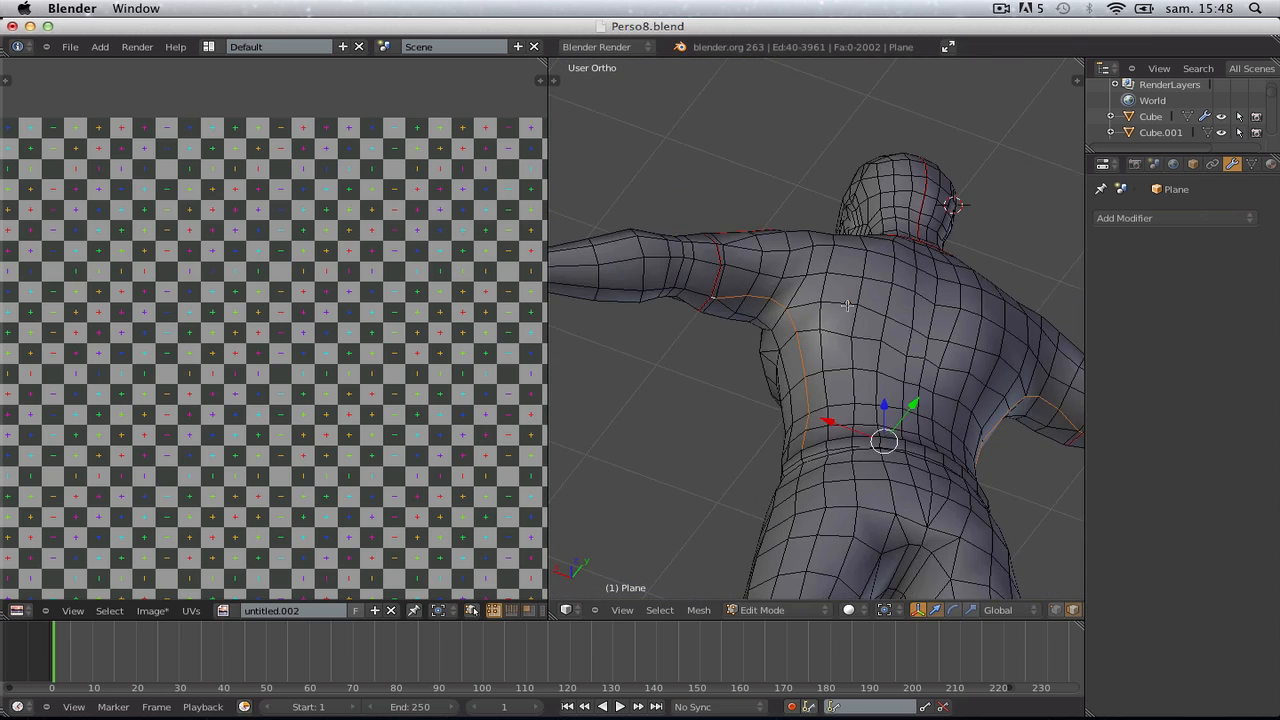
{"action": "middle_click_drag", "start_coordinate": [847, 305], "coordinate": [773, 311]}
{"action": "key", "text": "ctrl+e"}
{"action": "left_click", "coordinate": [840, 362]}
{"action": "key", "text": "a"}
Select the torso's linked faces in face selection mode to check whether the seams separate front from back, and inspect the shoulders
{"action": "left_click", "coordinate": [832, 380]}
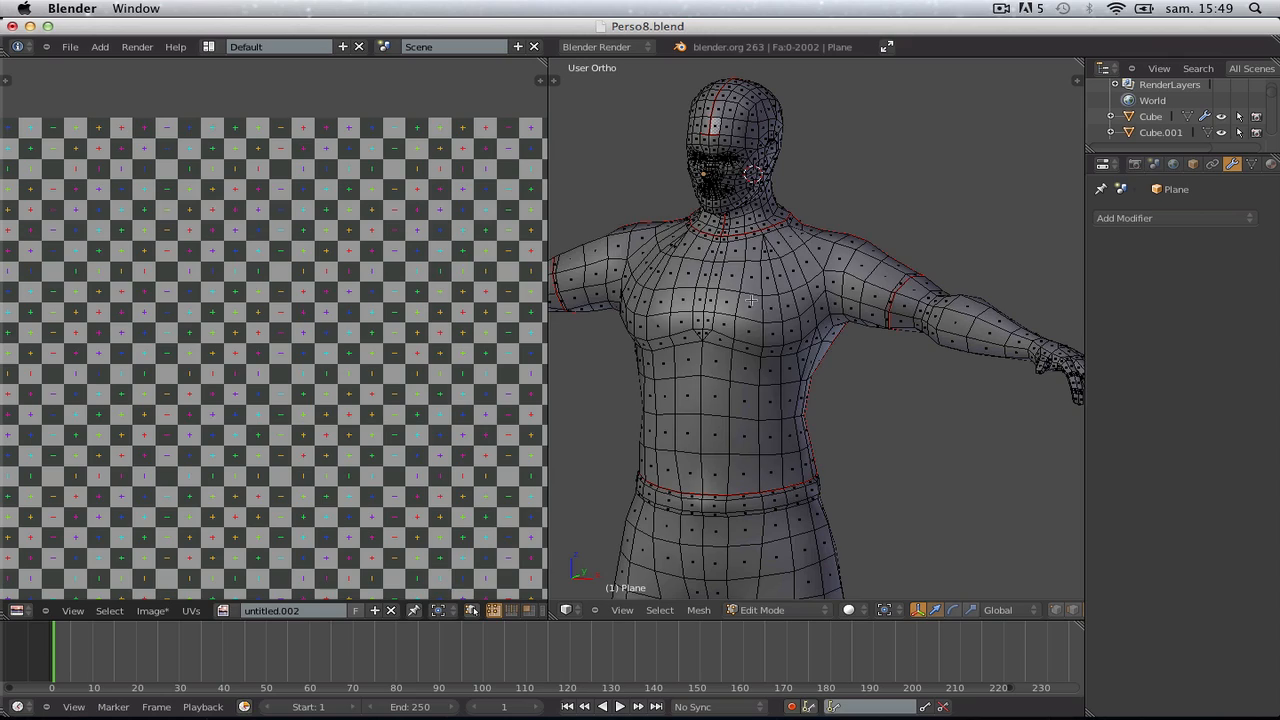
{"action": "key", "text": "l"}
{"action": "middle_click_drag", "start_coordinate": [926, 292], "coordinate": [739, 380]}
{"action": "scroll", "coordinate": [739, 380], "scroll_direction": "up", "scroll_amount": 6}
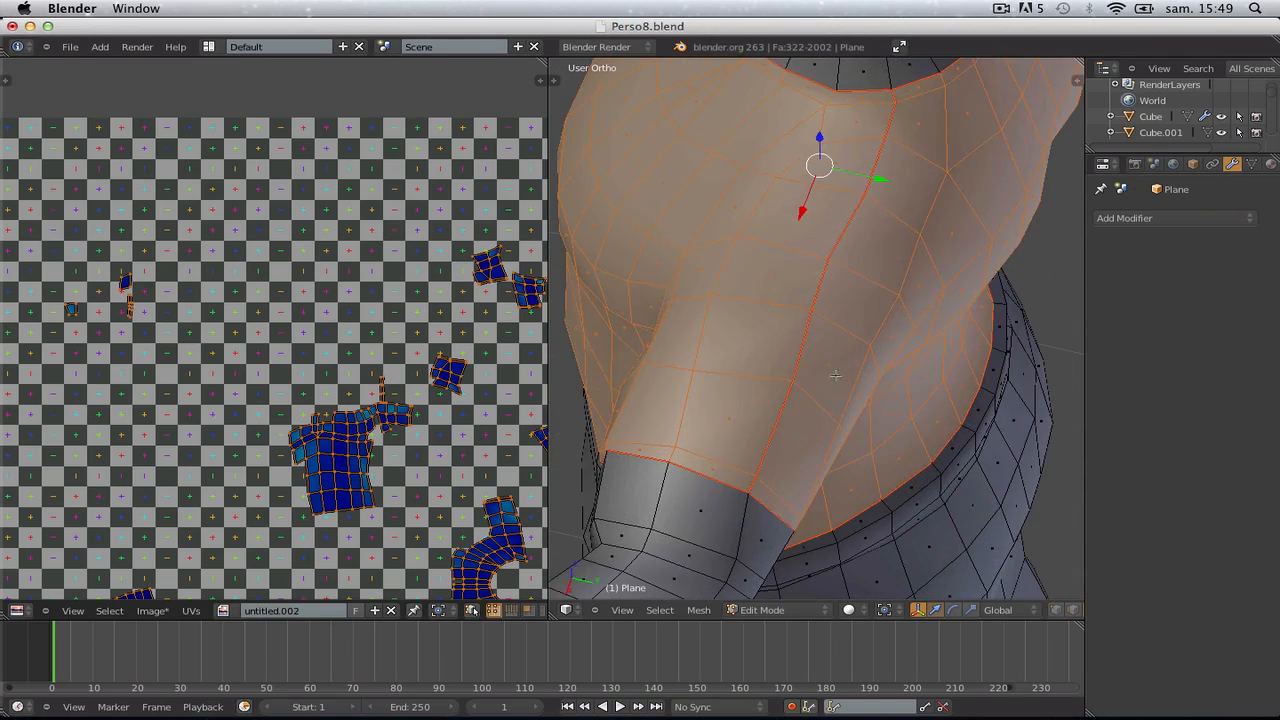
{"action": "key", "text": "a"}
{"action": "middle_click_drag", "start_coordinate": [824, 373], "coordinate": [706, 409]}
{"action": "scroll", "coordinate": [706, 409], "scroll_direction": "down", "scroll_amount": 3}
{"action": "middle_click_drag", "start_coordinate": [857, 337], "coordinate": [785, 376]}
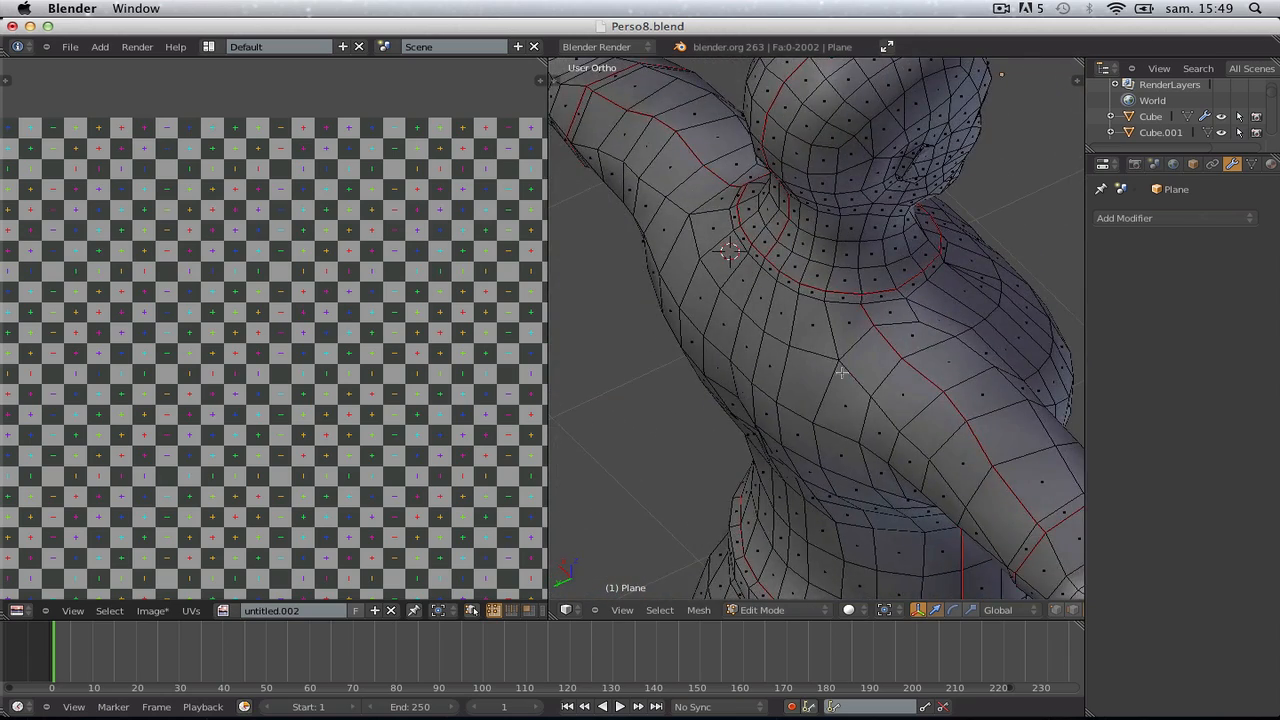
Mark the missing edge between the end of the shoulder seam and the neck seam as a seam
{"action": "scroll", "coordinate": [841, 373], "scroll_direction": "up", "scroll_amount": 4}
{"action": "key", "text": "ctrl+Tab"}
{"action": "left_click", "coordinate": [858, 278]}
{"action": "right_click", "coordinate": [860, 255]}
{"action": "key", "text": "ctrl+e"}
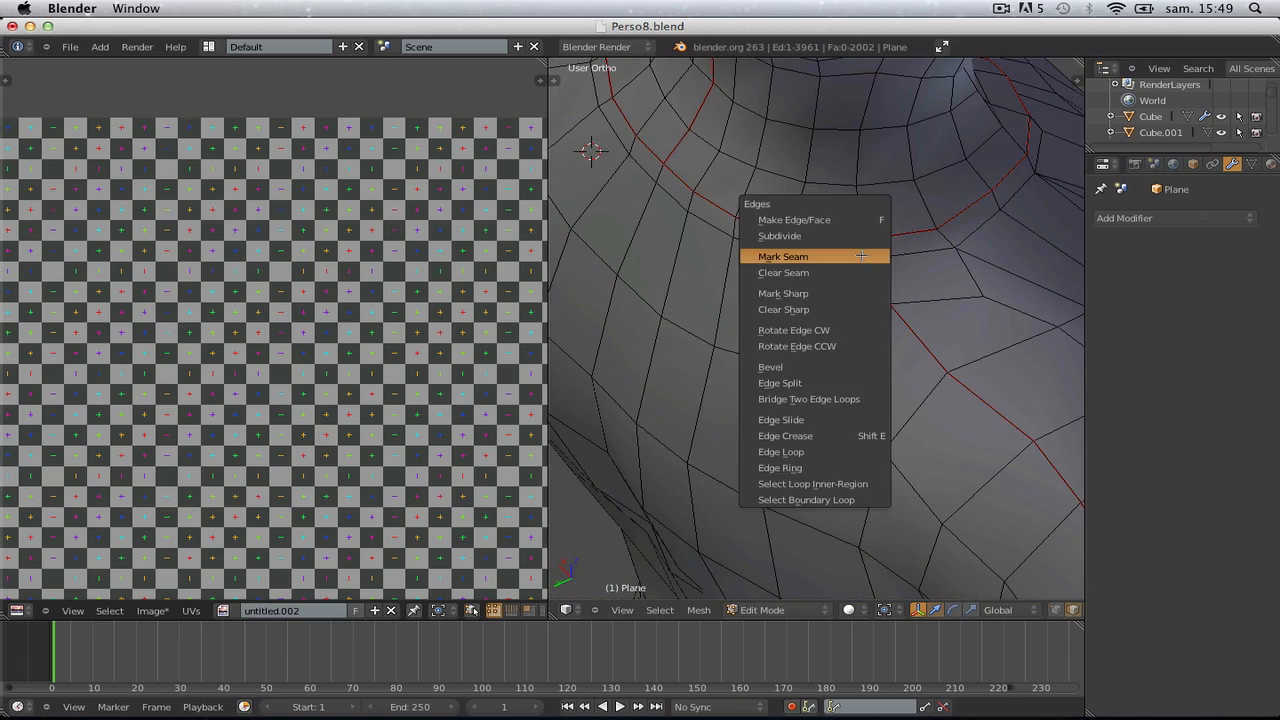
{"action": "left_click", "coordinate": [860, 256]}
{"action": "scroll", "coordinate": [843, 280], "scroll_direction": "down", "scroll_amount": 3}
Select the linked faces of the back of the torso in face selection mode and unwrap them
{"action": "key", "text": "ctrl+Tab"}
{"action": "left_click", "coordinate": [812, 326]}
{"action": "scroll", "coordinate": [805, 330], "scroll_direction": "down", "scroll_amount": 3}
{"action": "scroll", "coordinate": [802, 358], "scroll_direction": "up", "scroll_amount": 1}
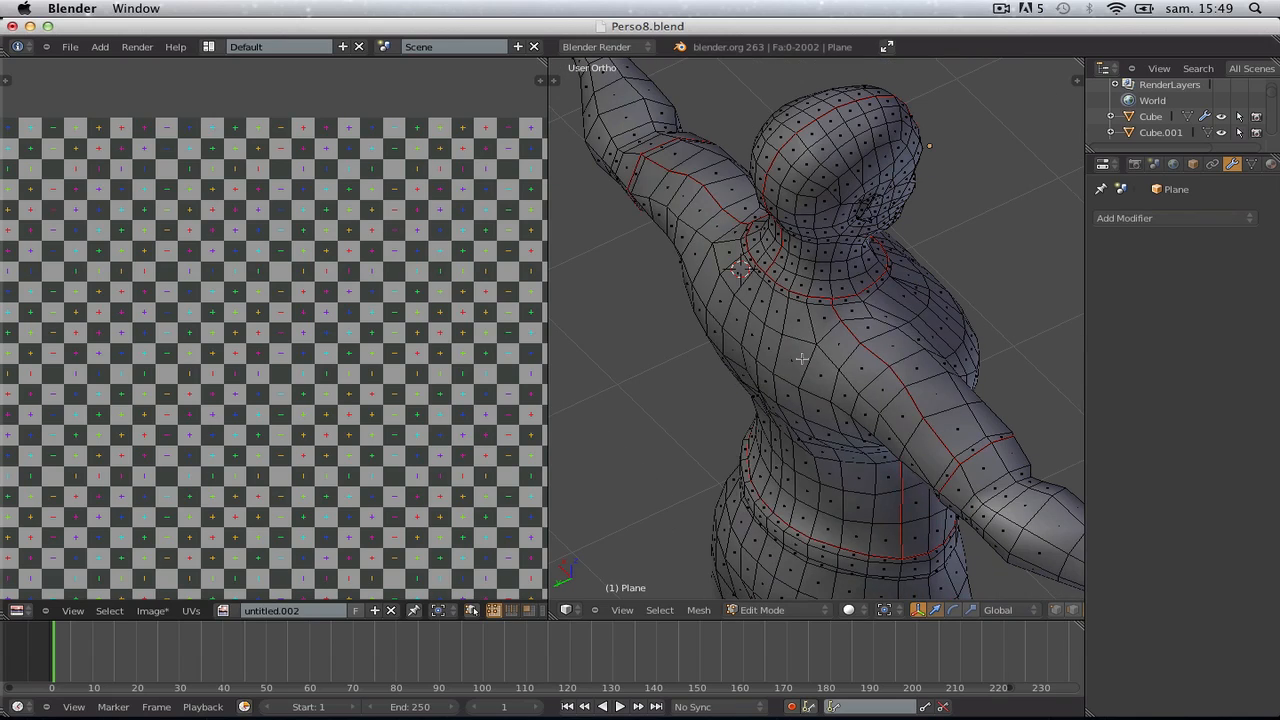
{"action": "key", "text": "l"}
{"action": "middle_click_drag", "start_coordinate": [695, 441], "coordinate": [843, 399]}
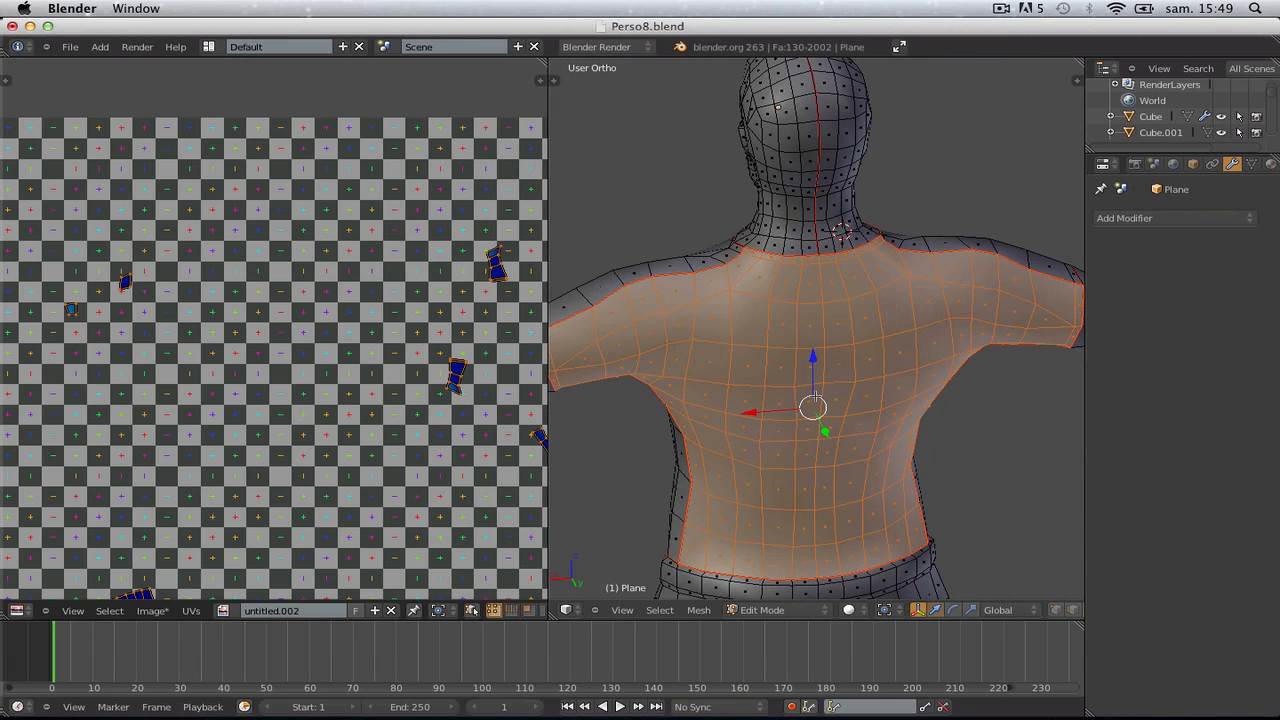
{"action": "key", "text": "u"}
{"action": "left_click", "coordinate": [730, 392]}
{"action": "scroll", "coordinate": [296, 357], "scroll_direction": "down", "scroll_amount": 4}
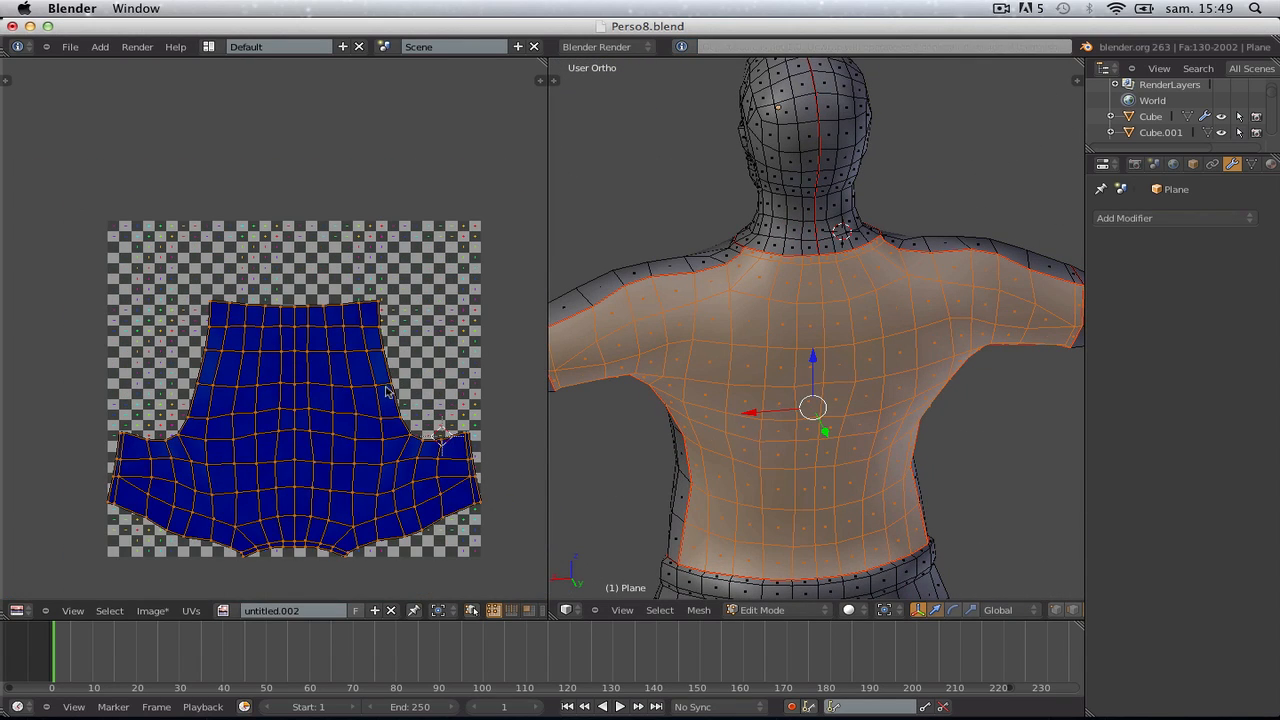
Rotate the back island about 180° in the UV editor so the neckline points up
{"action": "key", "text": "r"}
{"action": "left_click", "coordinate": [190, 472]}
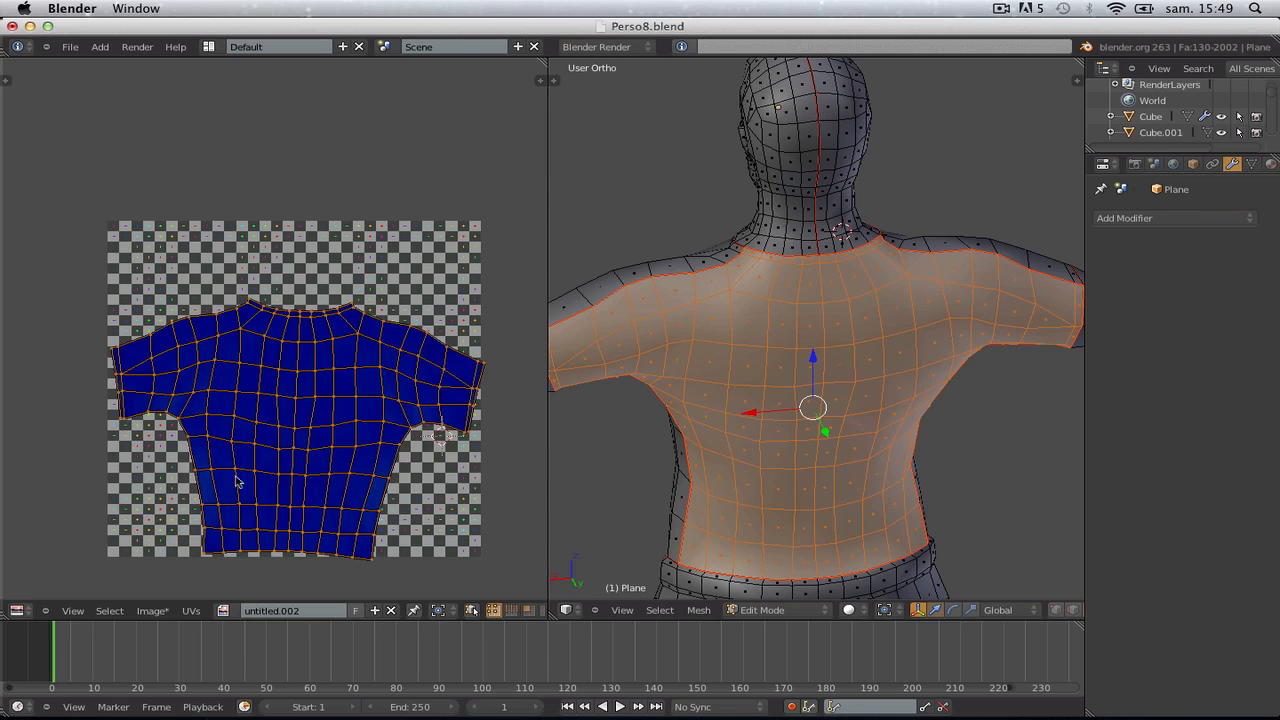
{"action": "scroll", "coordinate": [250, 485], "scroll_direction": "up", "scroll_amount": 3}
{"action": "scroll", "coordinate": [280, 480], "scroll_direction": "down", "scroll_amount": 3}
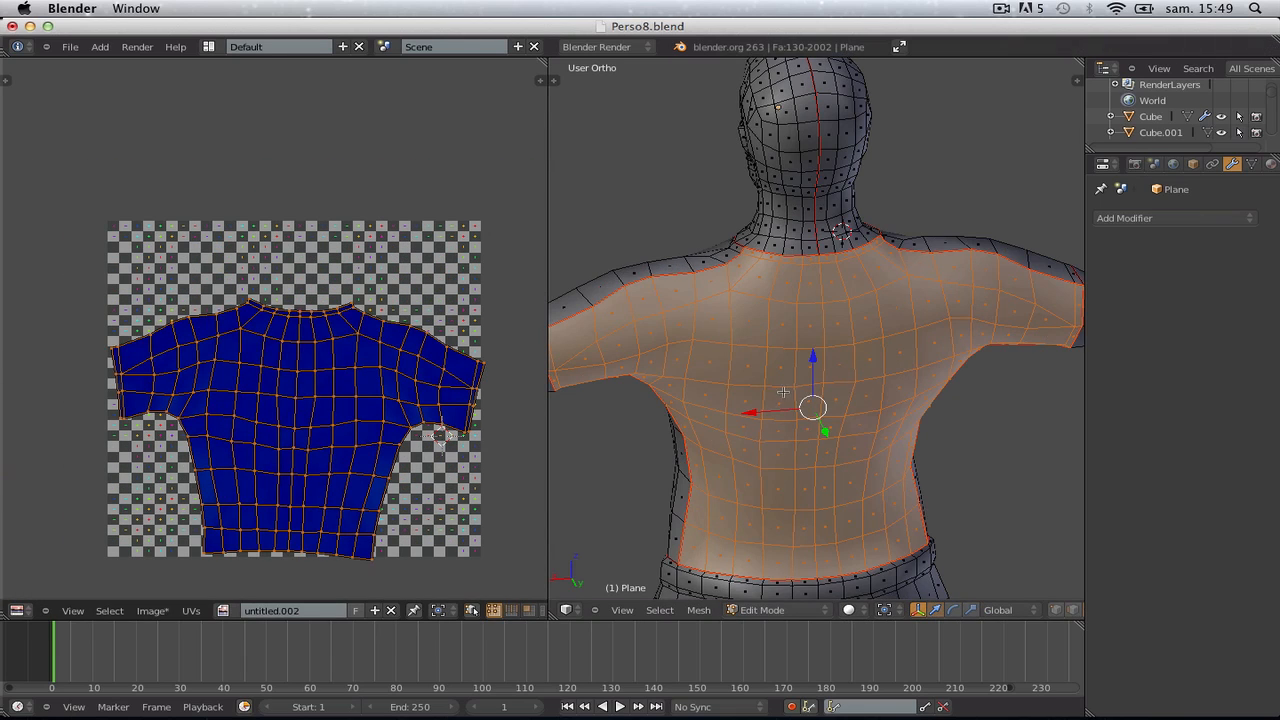
Add the front torso's linked faces to the back selection and unwrap both parts together
{"action": "scroll", "coordinate": [783, 392], "scroll_direction": "down", "scroll_amount": 4}
{"action": "middle_click_drag", "start_coordinate": [675, 408], "coordinate": [826, 322]}
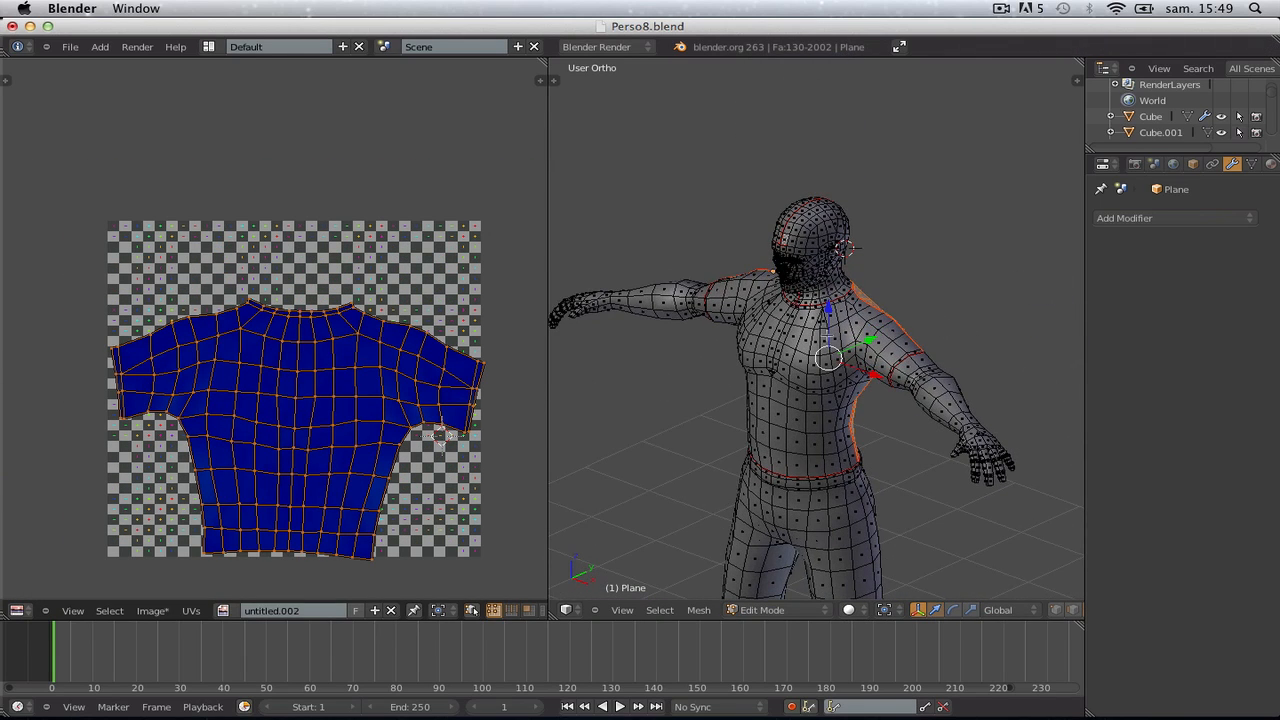
{"action": "key", "text": "ctrl+l"}
{"action": "key", "text": "u"}
{"action": "left_click", "coordinate": [843, 348]}
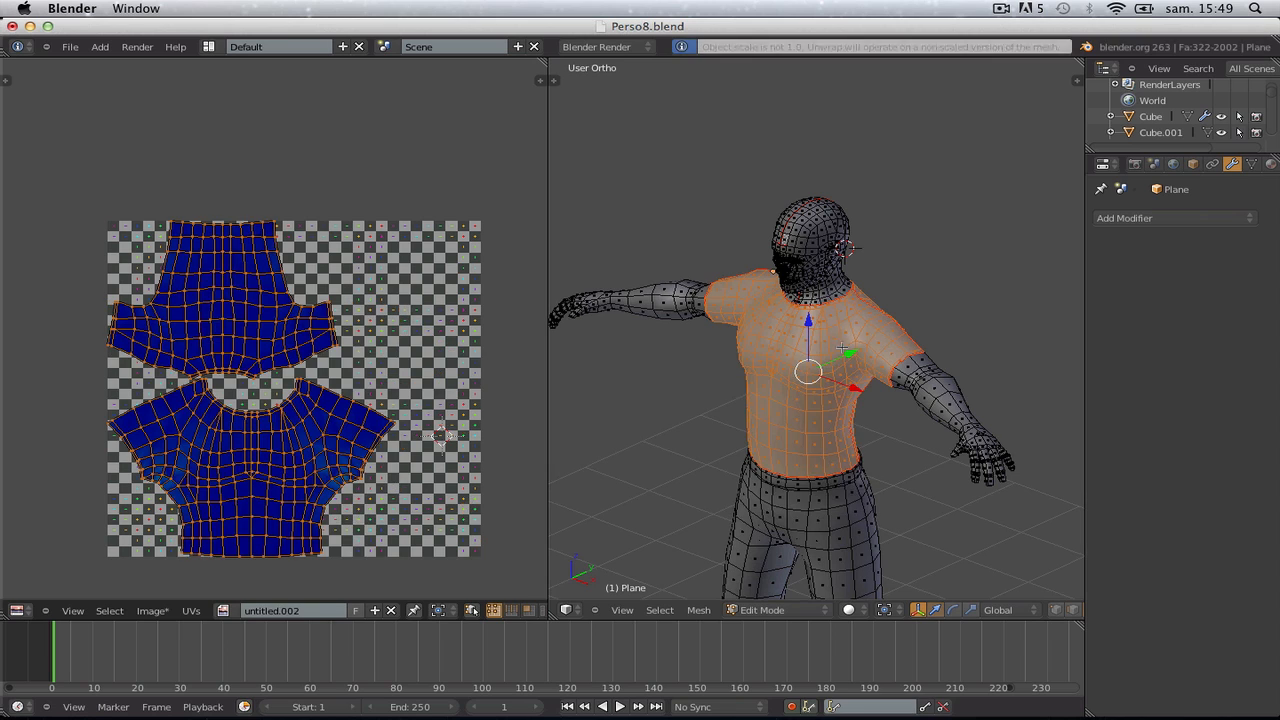
{"action": "scroll", "coordinate": [330, 375], "scroll_direction": "up", "scroll_amount": 4}
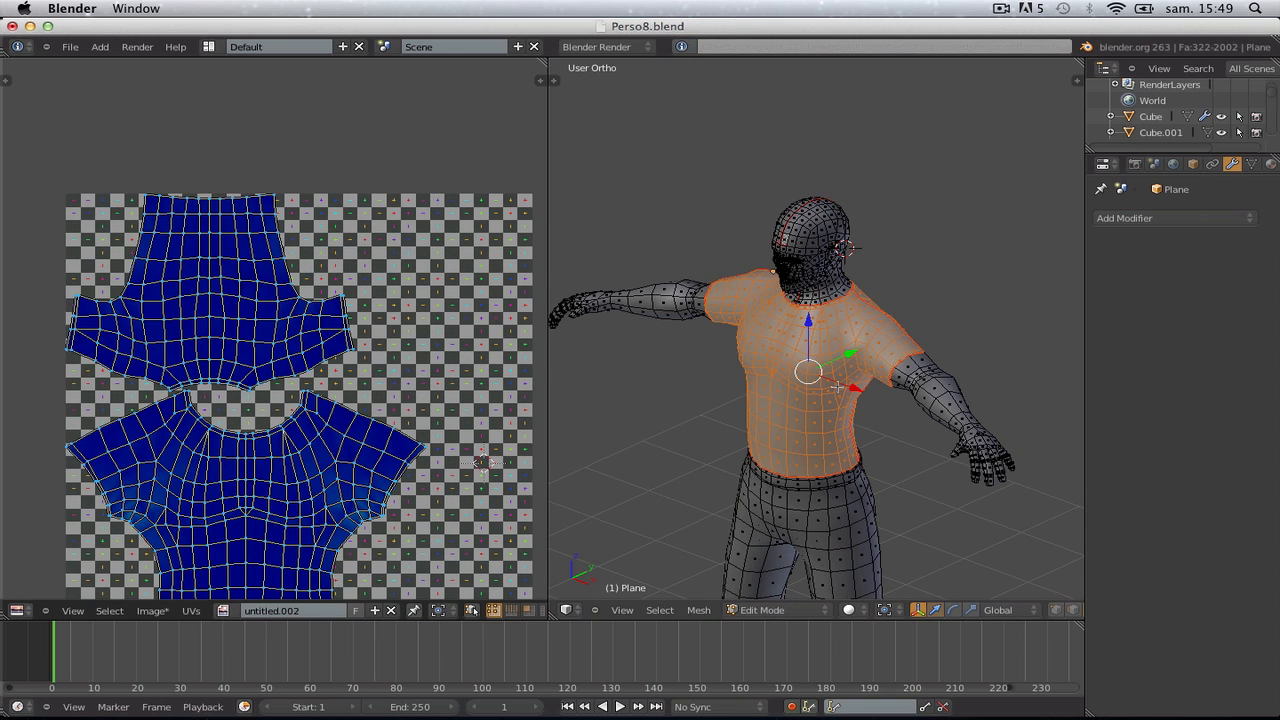
Deselect all torso faces and switch to edge selection mode for the hand and wrist area
{"action": "scroll", "coordinate": [936, 431], "scroll_direction": "up", "scroll_amount": 1}
{"action": "key", "text": "KP_1"}
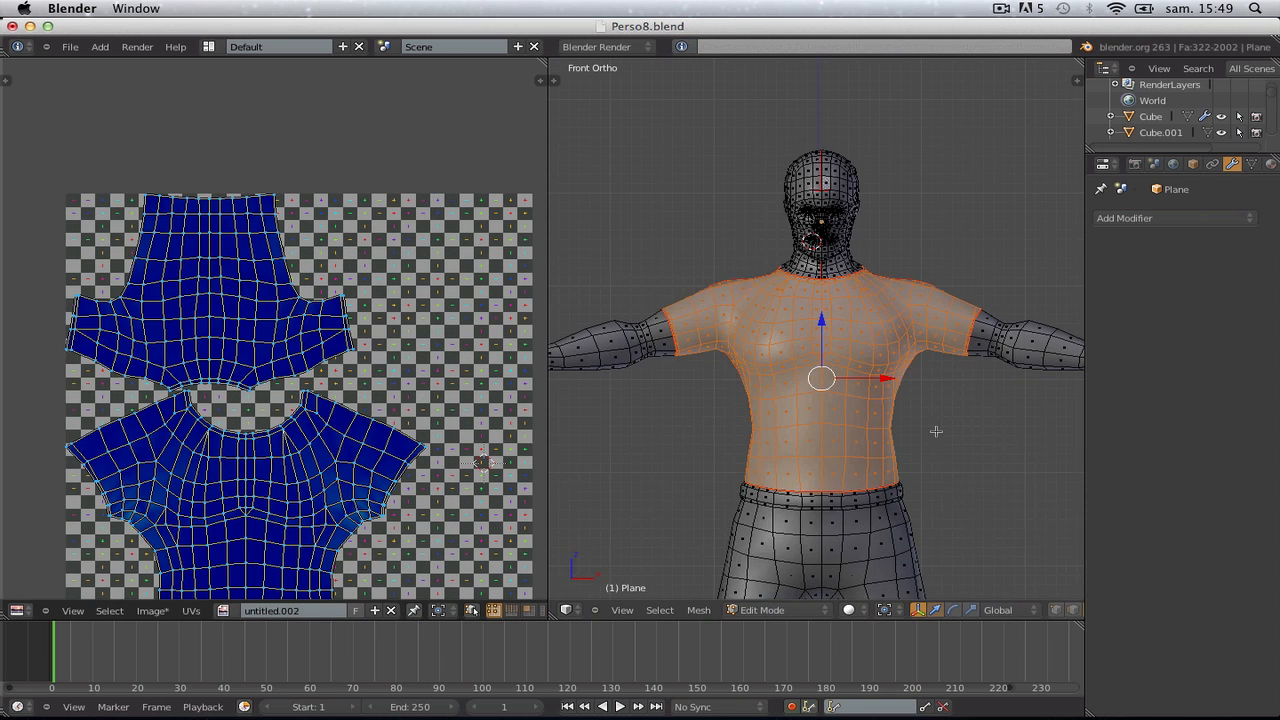
{"action": "scroll", "coordinate": [974, 343], "scroll_direction": "up", "scroll_amount": 4}
{"action": "scroll", "coordinate": [802, 265], "scroll_direction": "down", "scroll_amount": 1}
{"action": "key", "text": "a"}
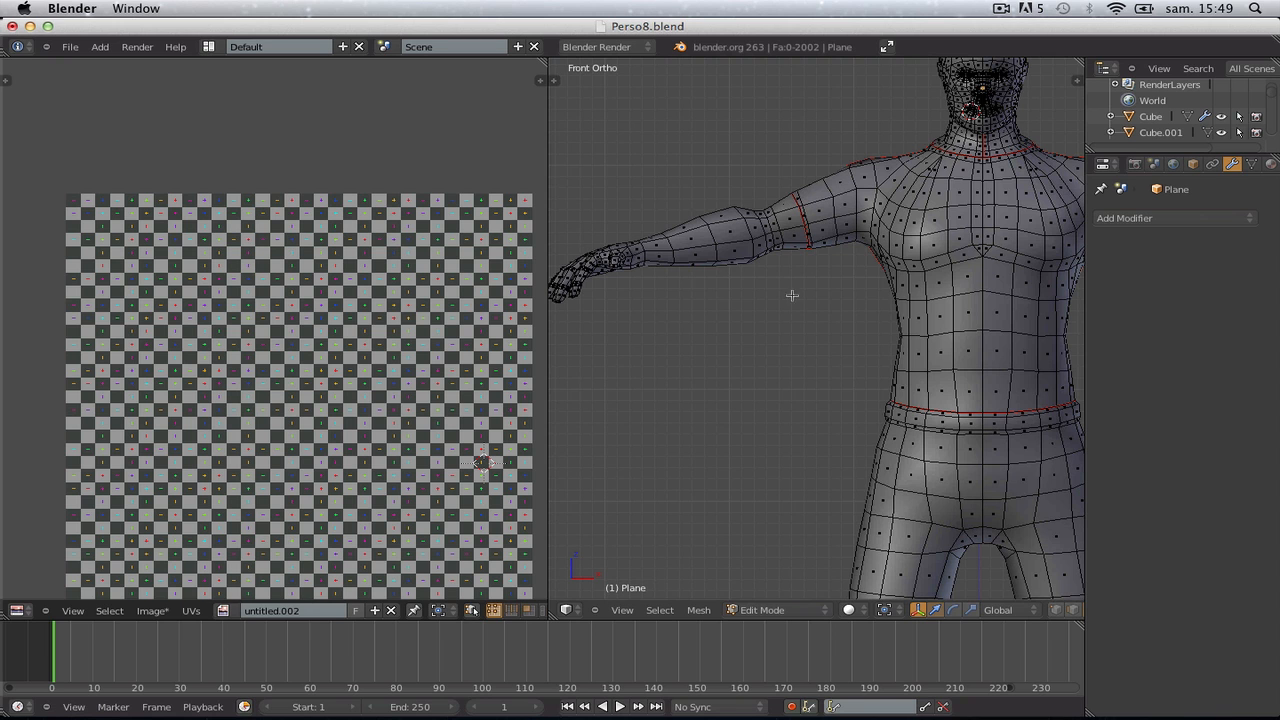
{"action": "middle_click_drag", "start_coordinate": [757, 292], "coordinate": [903, 292], "text": "shift"}
{"action": "scroll", "coordinate": [891, 299], "scroll_direction": "up", "scroll_amount": 3}
{"action": "middle_click_drag", "start_coordinate": [753, 239], "coordinate": [796, 315]}
{"action": "key", "text": "ctrl+Tab"}
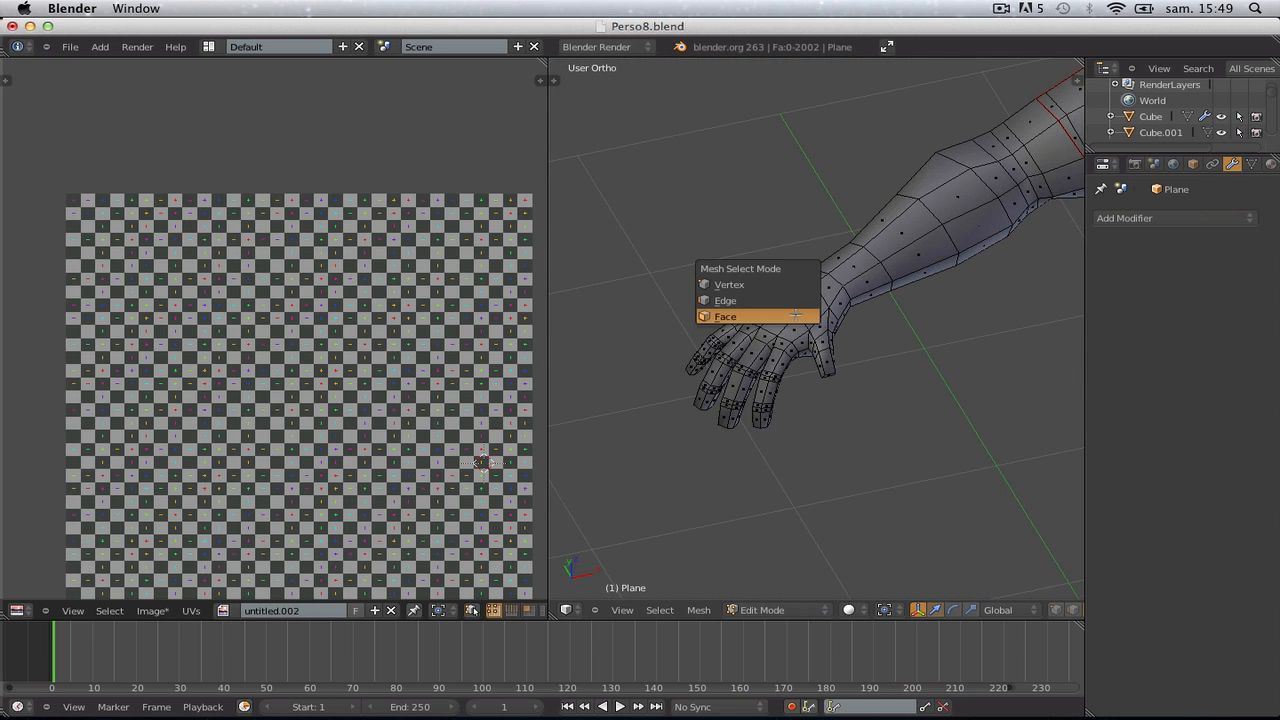
{"action": "left_click", "coordinate": [728, 300]}
{"action": "scroll", "coordinate": [799, 425], "scroll_direction": "up", "scroll_amount": 4}
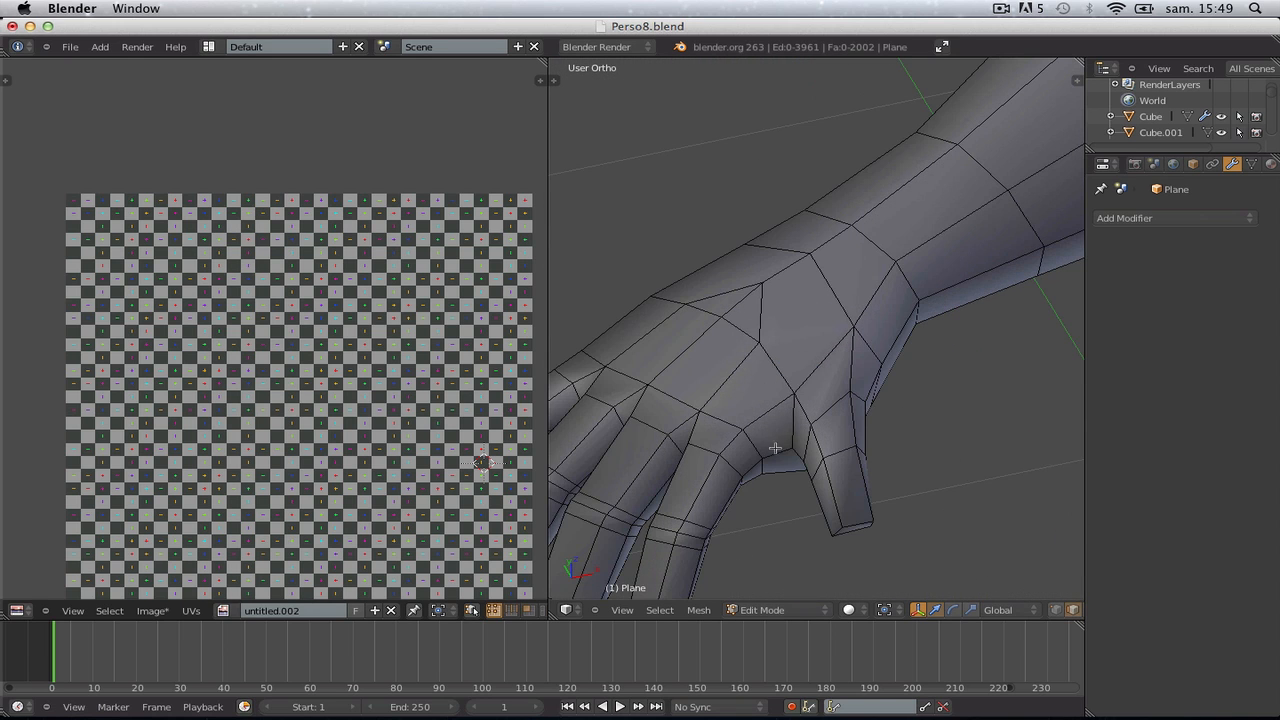
{"action": "right_click", "coordinate": [780, 452], "text": "alt"}
{"action": "scroll", "coordinate": [778, 450], "scroll_direction": "down", "scroll_amount": 10}
{"action": "middle_click_drag", "start_coordinate": [737, 409], "coordinate": [1105, 363]}
{"action": "scroll", "coordinate": [821, 340], "scroll_direction": "up", "scroll_amount": 5}
{"action": "middle_click_drag", "start_coordinate": [743, 291], "coordinate": [1031, 493], "text": "shift"}
{"action": "scroll", "coordinate": [890, 433], "scroll_direction": "up", "scroll_amount": 3}
{"action": "middle_click_drag", "start_coordinate": [985, 393], "coordinate": [904, 338]}
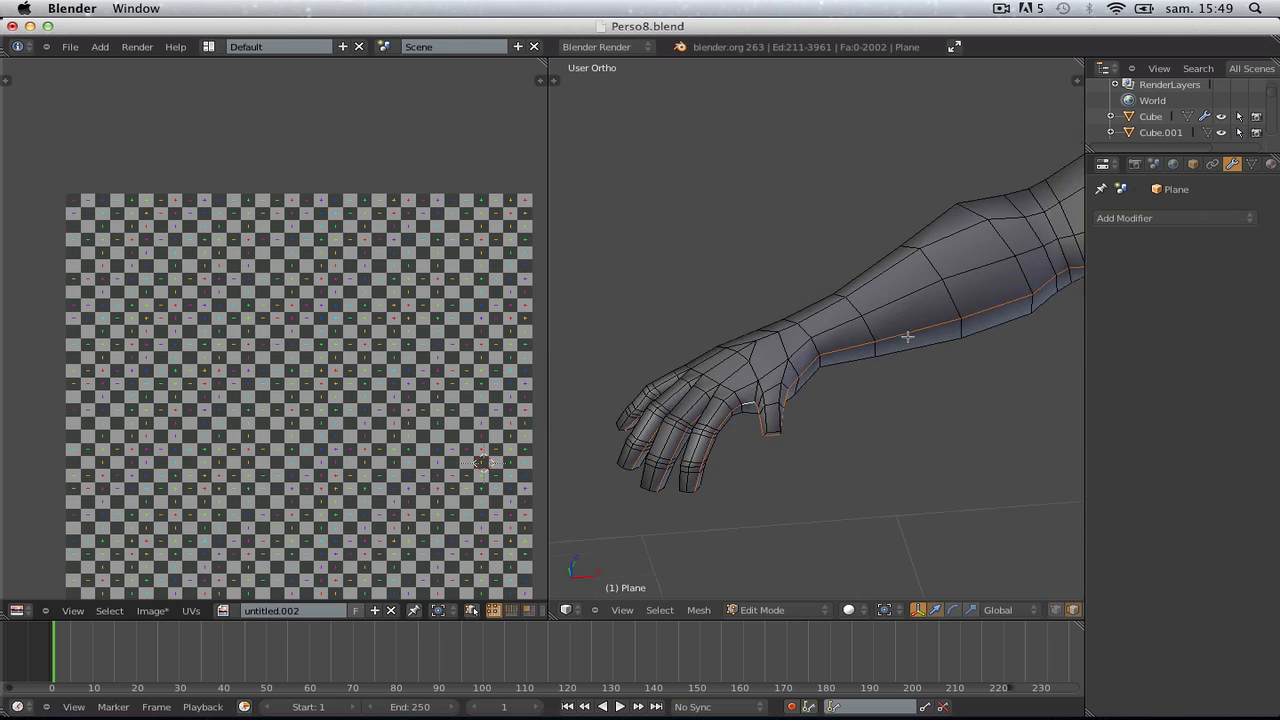
Mark the edge loop around the character's right wrist as a seam and clear the selection
{"action": "scroll", "coordinate": [831, 354], "scroll_direction": "up", "scroll_amount": 2}
{"action": "right_click", "coordinate": [814, 355], "text": "alt"}
{"action": "scroll", "coordinate": [816, 350], "scroll_direction": "down", "scroll_amount": 3}
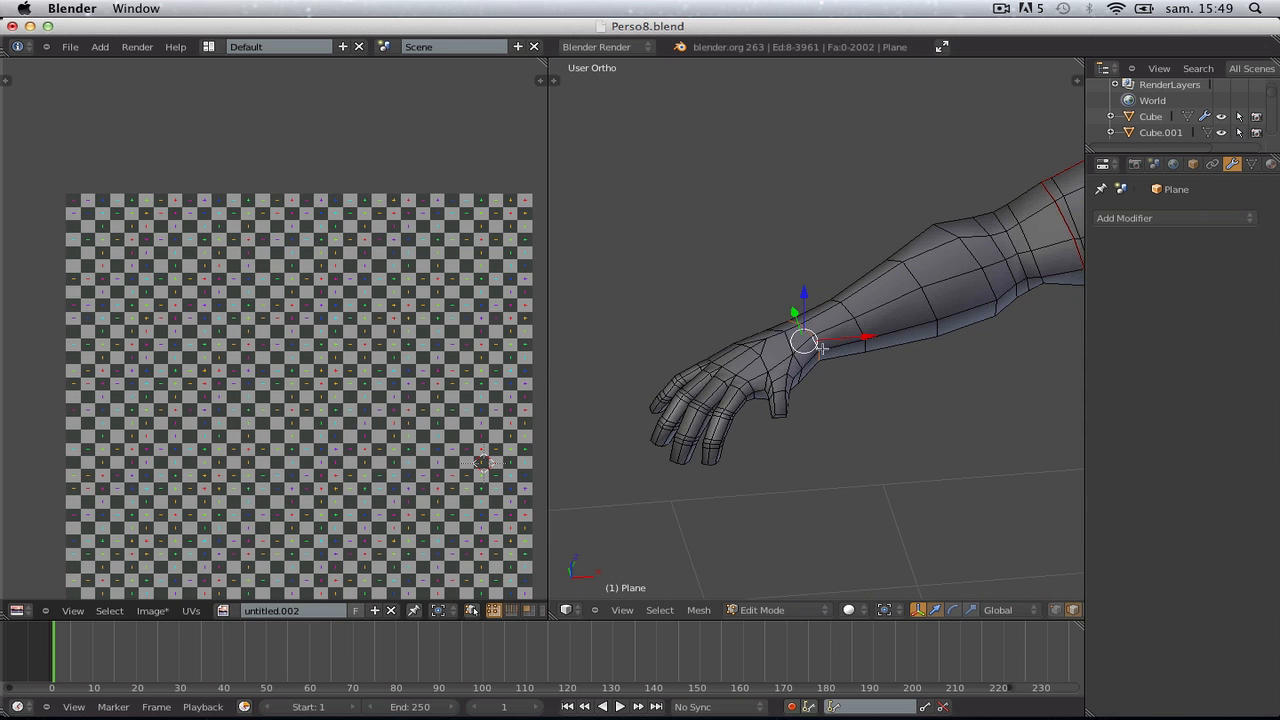
{"action": "key", "text": "ctrl+e"}
{"action": "left_click", "coordinate": [822, 349]}
{"action": "key", "text": "a"}
Mark the matching edge loop around the character's left wrist as a seam and deselect it
{"action": "scroll", "coordinate": [880, 345], "scroll_direction": "down", "scroll_amount": 3}
{"action": "middle_click_drag", "start_coordinate": [965, 352], "coordinate": [681, 360], "text": "shift"}
{"action": "scroll", "coordinate": [686, 335], "scroll_direction": "up", "scroll_amount": 5}
{"action": "right_click", "coordinate": [656, 262], "text": "alt"}
{"action": "key", "text": "ctrl+e"}
{"action": "left_click", "coordinate": [656, 262]}
{"action": "scroll", "coordinate": [763, 259], "scroll_direction": "down", "scroll_amount": 7}
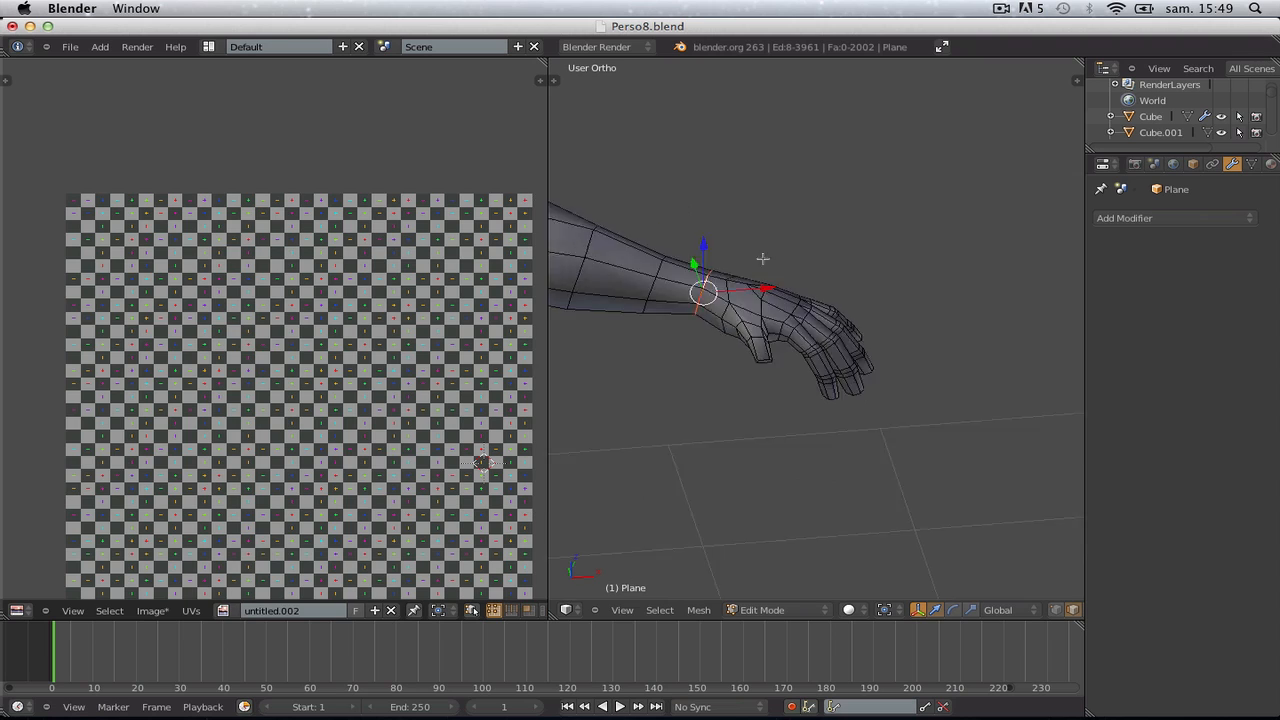
{"action": "key", "text": "a"}
Mark the edges along the underside of the right forearm, from the wrist seam to the upper-arm seam, as a seam
{"action": "middle_click_drag", "start_coordinate": [556, 320], "coordinate": [1050, 295], "text": "shift"}
{"action": "scroll", "coordinate": [825, 295], "scroll_direction": "up", "scroll_amount": 2}
{"action": "middle_click_drag", "start_coordinate": [695, 372], "coordinate": [838, 275]}
{"action": "scroll", "coordinate": [640, 268], "scroll_direction": "up", "scroll_amount": 3}
{"action": "middle_click_drag", "start_coordinate": [807, 204], "coordinate": [762, 236]}
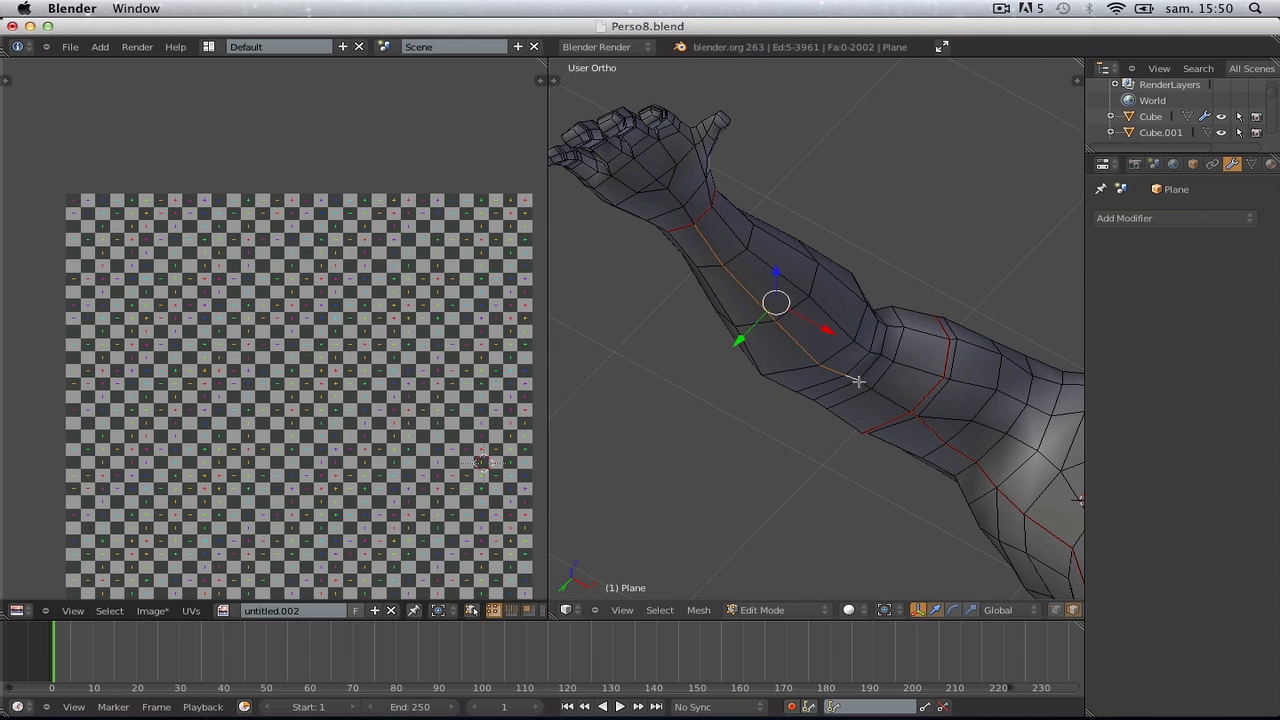
{"action": "key", "text": "ctrl+e"}
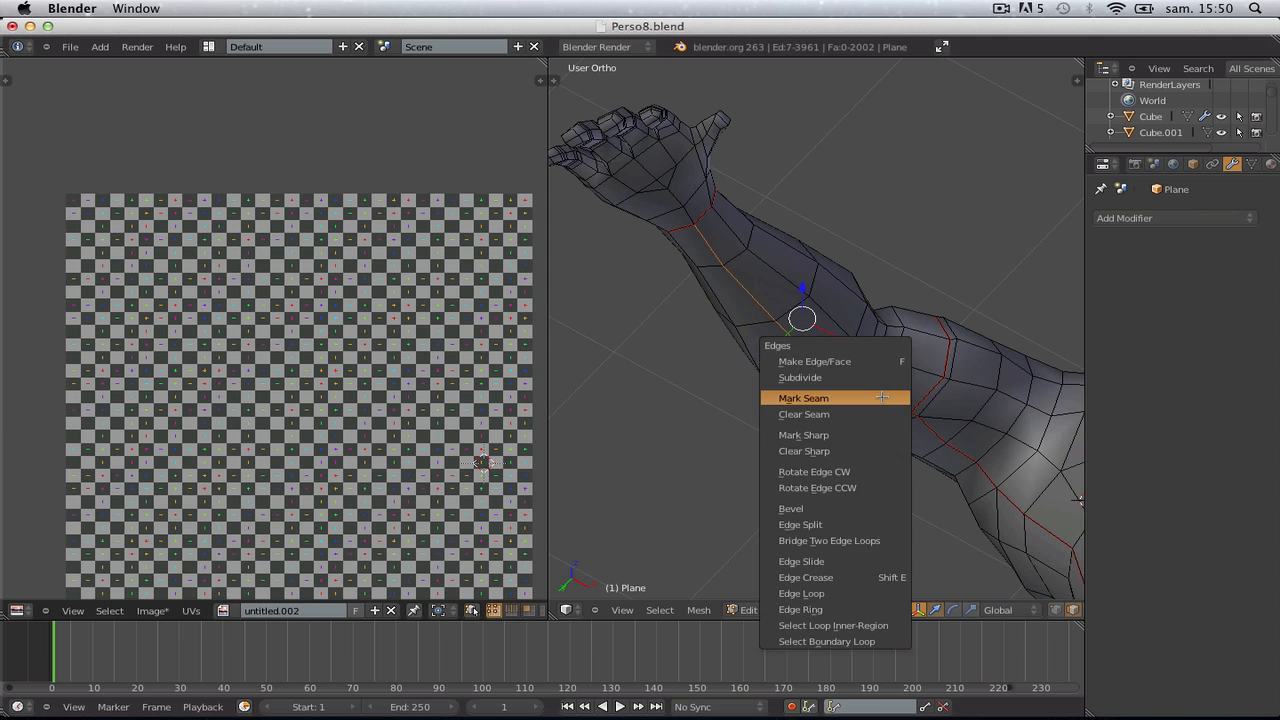
{"action": "left_click", "coordinate": [882, 397]}
{"action": "key", "text": "a"}
Mark the underside edges of the left forearm, from the upper-arm seam to the wrist seam, as a seam
{"action": "scroll", "coordinate": [896, 388], "scroll_direction": "down", "scroll_amount": 5}
{"action": "left_click_drag", "start_coordinate": [912, 386], "coordinate": [528, 291], "text": "shift"}
{"action": "scroll", "coordinate": [528, 291], "scroll_direction": "up", "scroll_amount": 2}
{"action": "scroll", "coordinate": [729, 403], "scroll_direction": "up", "scroll_amount": 1}
{"action": "scroll", "coordinate": [666, 472], "scroll_direction": "up", "scroll_amount": 5}
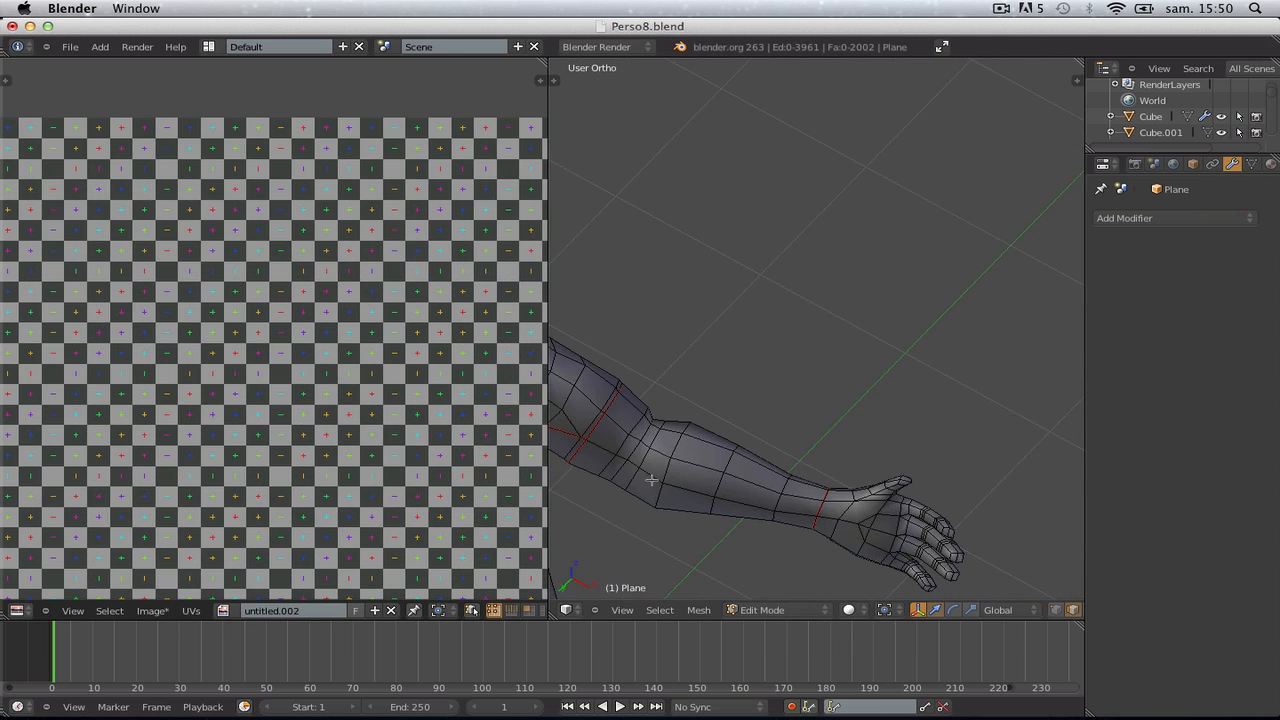
{"action": "middle_click_drag", "start_coordinate": [604, 584], "coordinate": [694, 355], "text": "shift"}
{"action": "middle_click_drag", "start_coordinate": [561, 307], "coordinate": [650, 316], "text": "shift"}
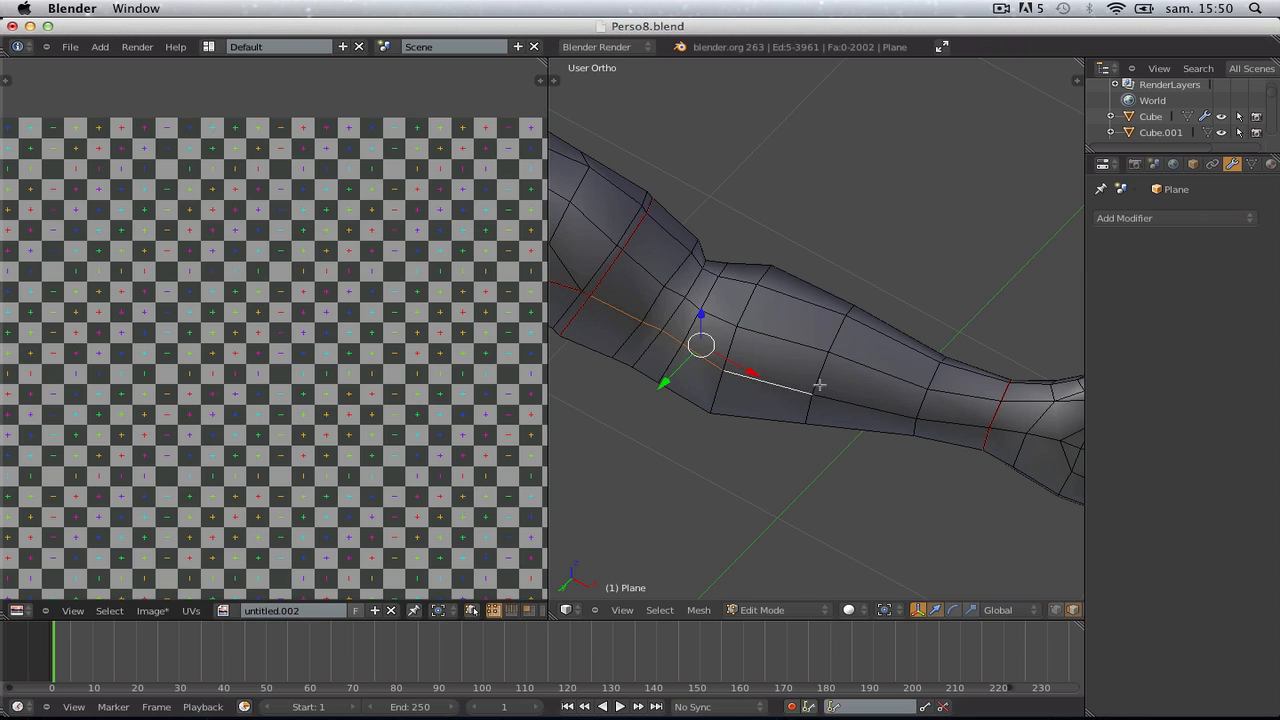
{"action": "key", "text": "ctrl+e"}
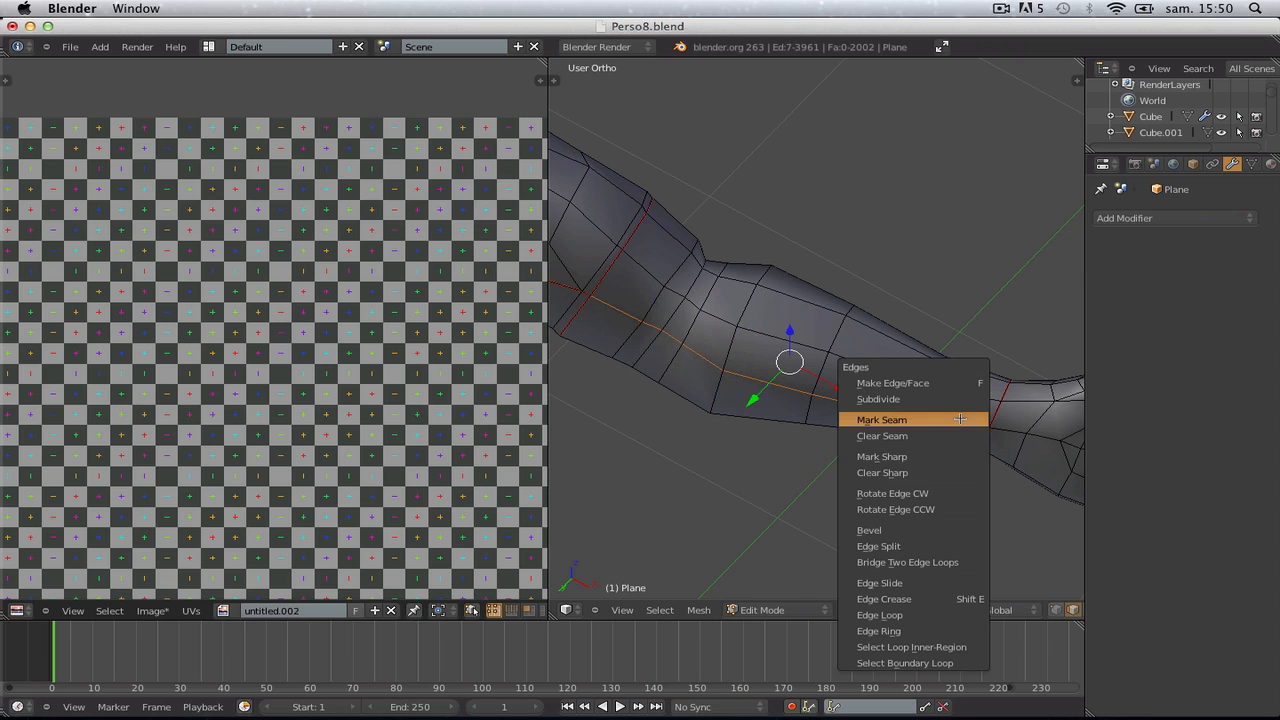
{"action": "left_click", "coordinate": [886, 337]}
{"action": "key", "text": "a"}
Select the edge loop that outlines the fingers and continues along the arms, checking it in wireframe display
{"action": "scroll", "coordinate": [883, 360], "scroll_direction": "down", "scroll_amount": 6}
{"action": "middle_click_drag", "start_coordinate": [692, 313], "coordinate": [964, 248]}
{"action": "middle_click_drag", "start_coordinate": [645, 327], "coordinate": [920, 317], "text": "shift"}
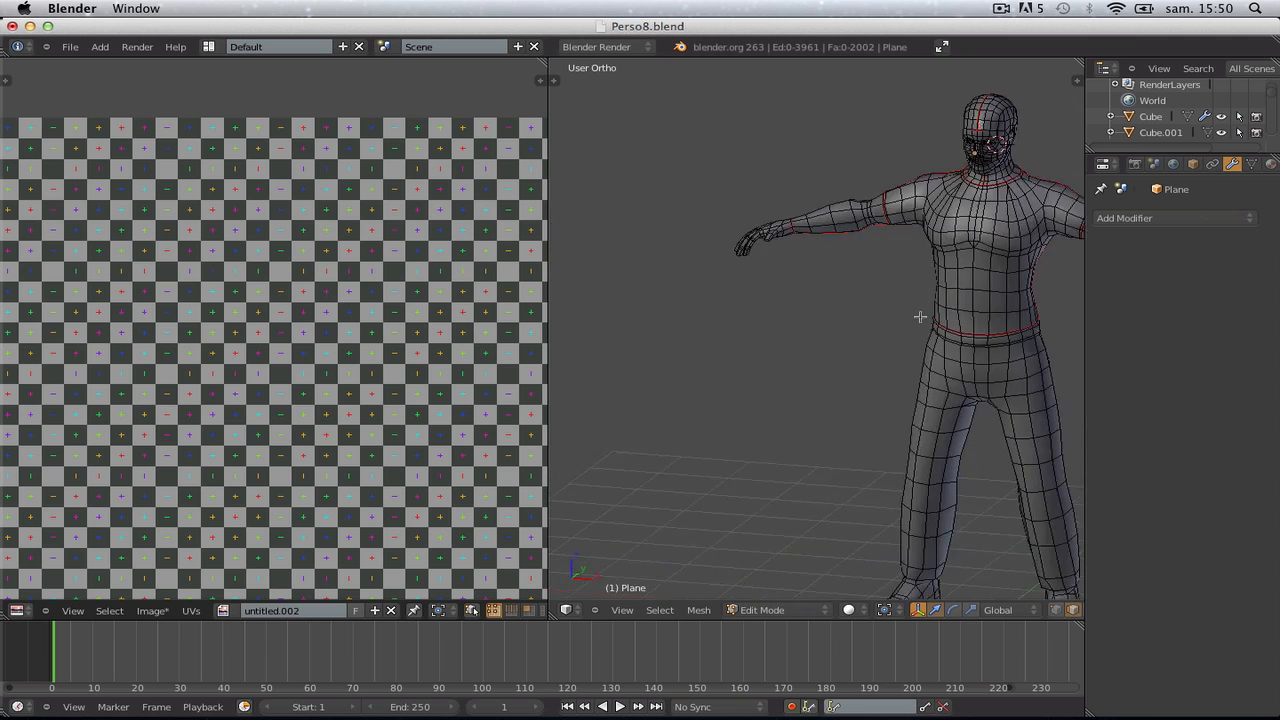
{"action": "scroll", "coordinate": [834, 349], "scroll_direction": "down", "scroll_amount": 3}
{"action": "key", "text": "KP_1"}
{"action": "scroll", "coordinate": [853, 332], "scroll_direction": "up", "scroll_amount": 1}
{"action": "scroll", "coordinate": [853, 332], "scroll_direction": "up", "scroll_amount": 3}
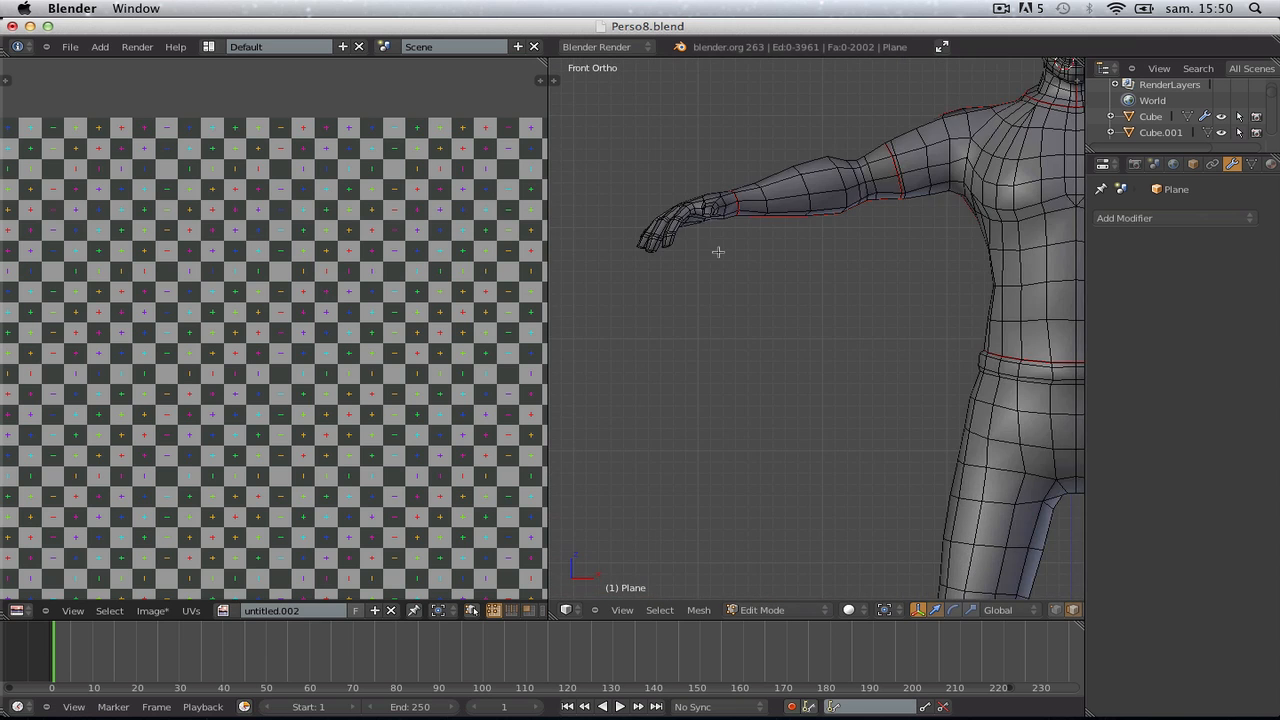
{"action": "middle_click_drag", "start_coordinate": [717, 251], "coordinate": [826, 450]}
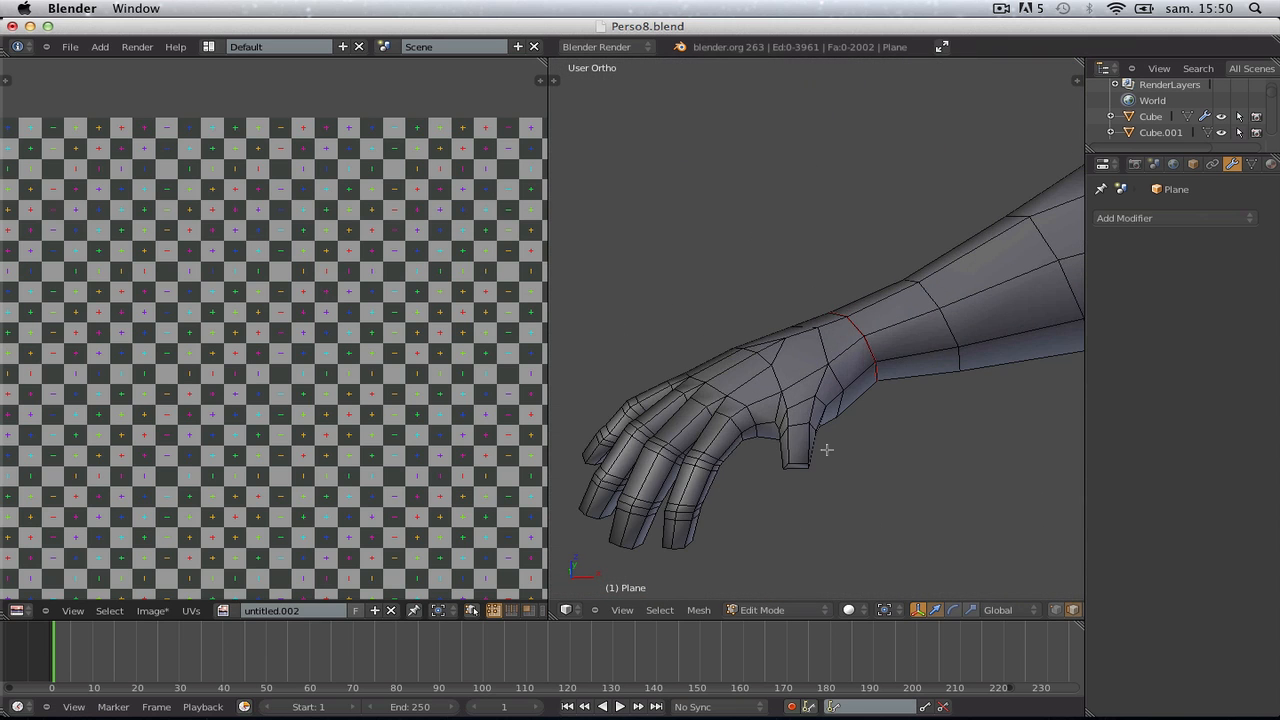
{"action": "key", "text": "z"}
{"action": "scroll", "coordinate": [850, 378], "scroll_direction": "down", "scroll_amount": 2}
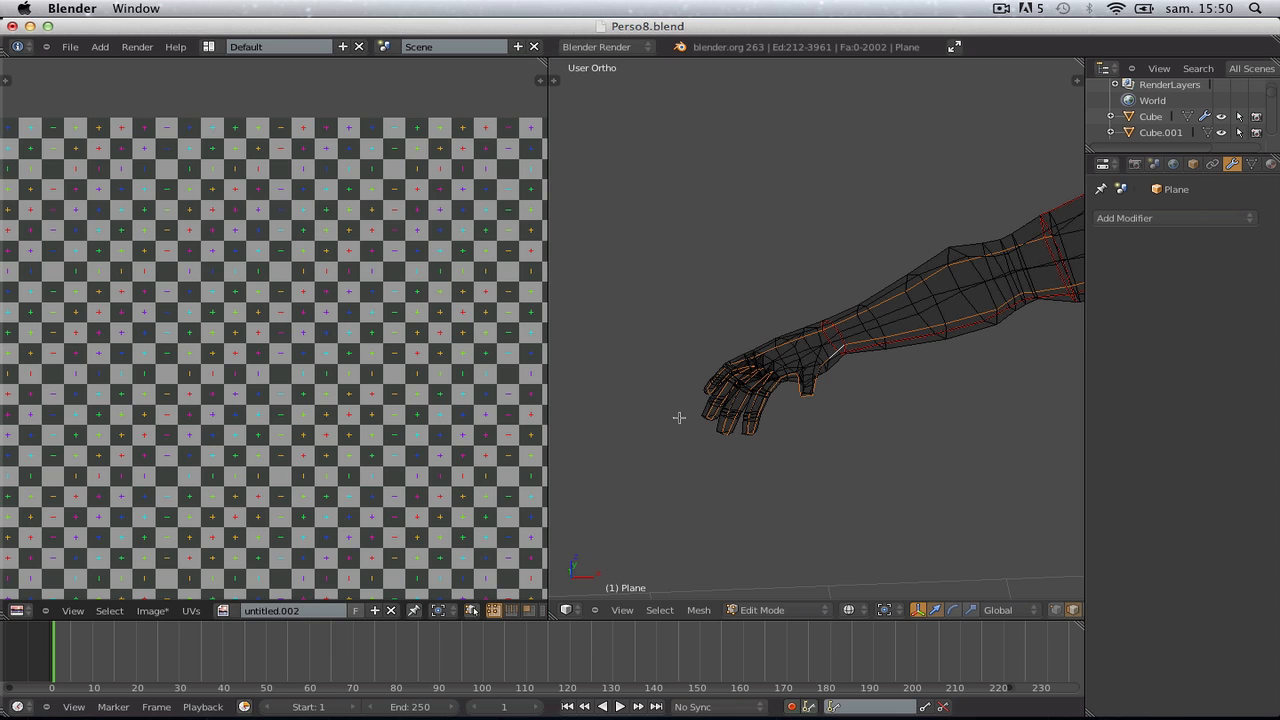
{"action": "mouse_move", "coordinate": [679, 417]}
{"action": "middle_mouse_down"}
{"action": "mouse_move", "coordinate": [754, 460]}
{"action": "mouse_move", "coordinate": [737, 466]}
{"action": "mouse_move", "coordinate": [706, 340]}
{"action": "mouse_move", "coordinate": [580, 304]}
{"action": "middle_mouse_up"}
{"action": "key", "text": "z"}
Remove the edges between the thumb and the wrist from the loop selection on both hands
{"action": "scroll", "coordinate": [704, 340], "scroll_direction": "up", "scroll_amount": 4}
{"action": "middle_click_drag", "start_coordinate": [930, 353], "coordinate": [752, 344]}
{"action": "right_click", "coordinate": [820, 364], "text": "shift"}
{"action": "scroll", "coordinate": [824, 363], "scroll_direction": "down", "scroll_amount": 7}
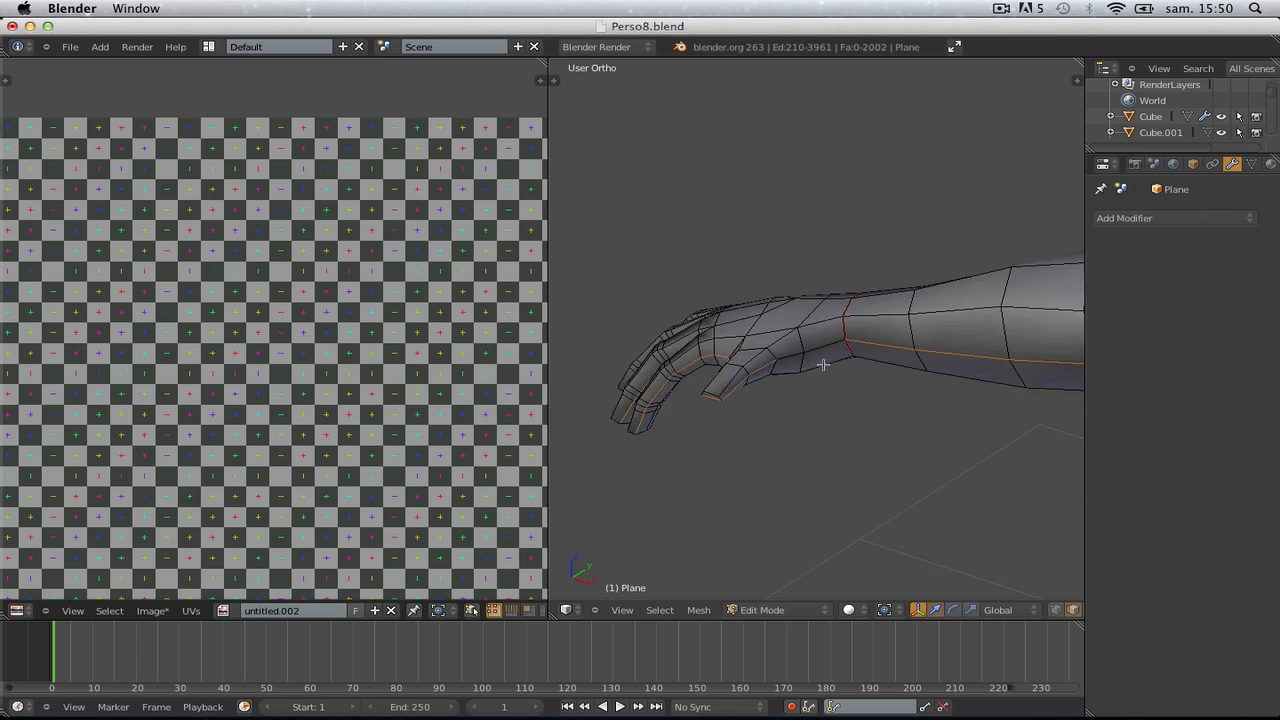
{"action": "middle_click_drag", "start_coordinate": [950, 370], "coordinate": [405, 336], "text": "shift"}
{"action": "middle_click_drag", "start_coordinate": [872, 476], "coordinate": [491, 349]}
{"action": "scroll", "coordinate": [491, 349], "scroll_direction": "up", "scroll_amount": 2}
{"action": "scroll", "coordinate": [600, 318], "scroll_direction": "up", "scroll_amount": 2}
{"action": "scroll", "coordinate": [745, 342], "scroll_direction": "up", "scroll_amount": 1}
{"action": "middle_click_drag", "start_coordinate": [600, 308], "coordinate": [958, 317], "text": "shift"}
{"action": "right_click", "coordinate": [716, 303], "text": "shift"}
Box-deselect the loop edges across the arms and torso in front wireframe view, keeping those on the hands
{"action": "scroll", "coordinate": [716, 303], "scroll_direction": "down", "scroll_amount": 9}
{"action": "key", "text": "KP_1"}
{"action": "key", "text": "z"}
{"action": "key", "text": "b"}
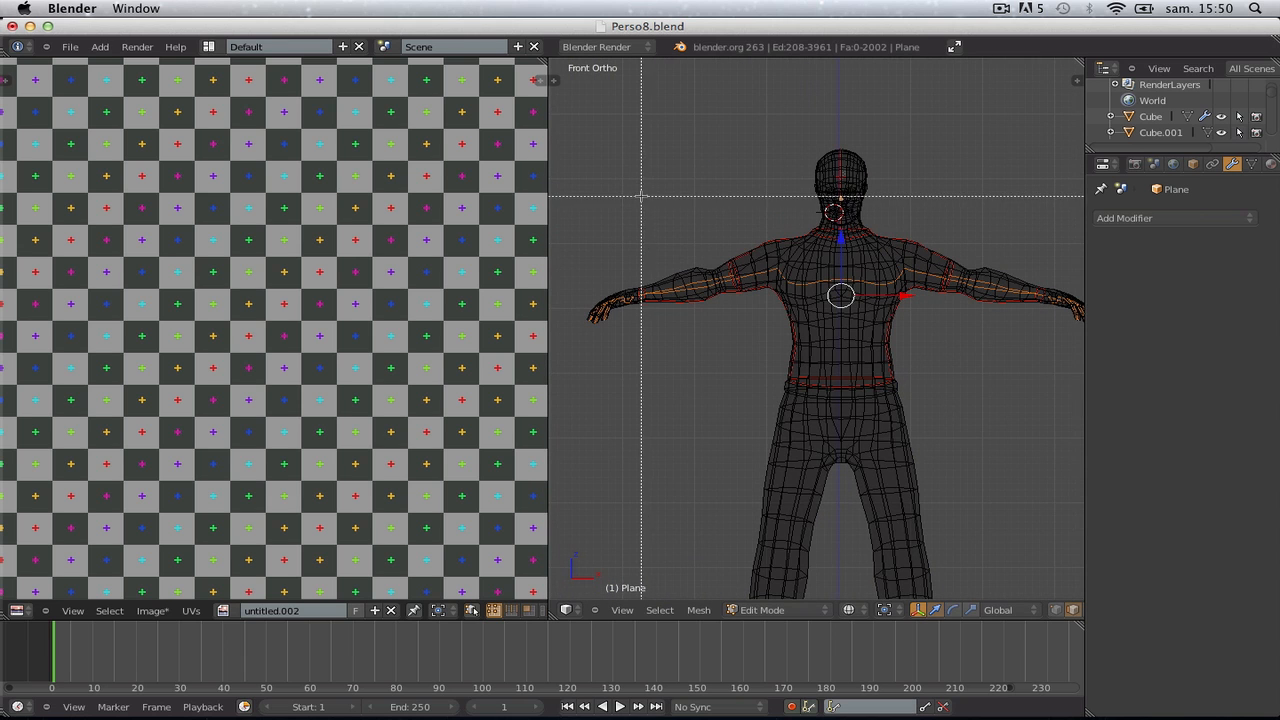
{"action": "middle_click_drag", "start_coordinate": [636, 192], "coordinate": [1042, 371]}
Deselect the leftover loop edges on the forearm next to the left wrist seam, on its front and back sides
{"action": "scroll", "coordinate": [729, 357], "scroll_direction": "up", "scroll_amount": 2}
{"action": "middle_click_drag", "start_coordinate": [857, 345], "coordinate": [598, 351], "text": "shift"}
{"action": "scroll", "coordinate": [817, 314], "scroll_direction": "up", "scroll_amount": 2}
{"action": "right_click", "coordinate": [889, 259], "text": "shift"}
{"action": "key", "text": "z"}
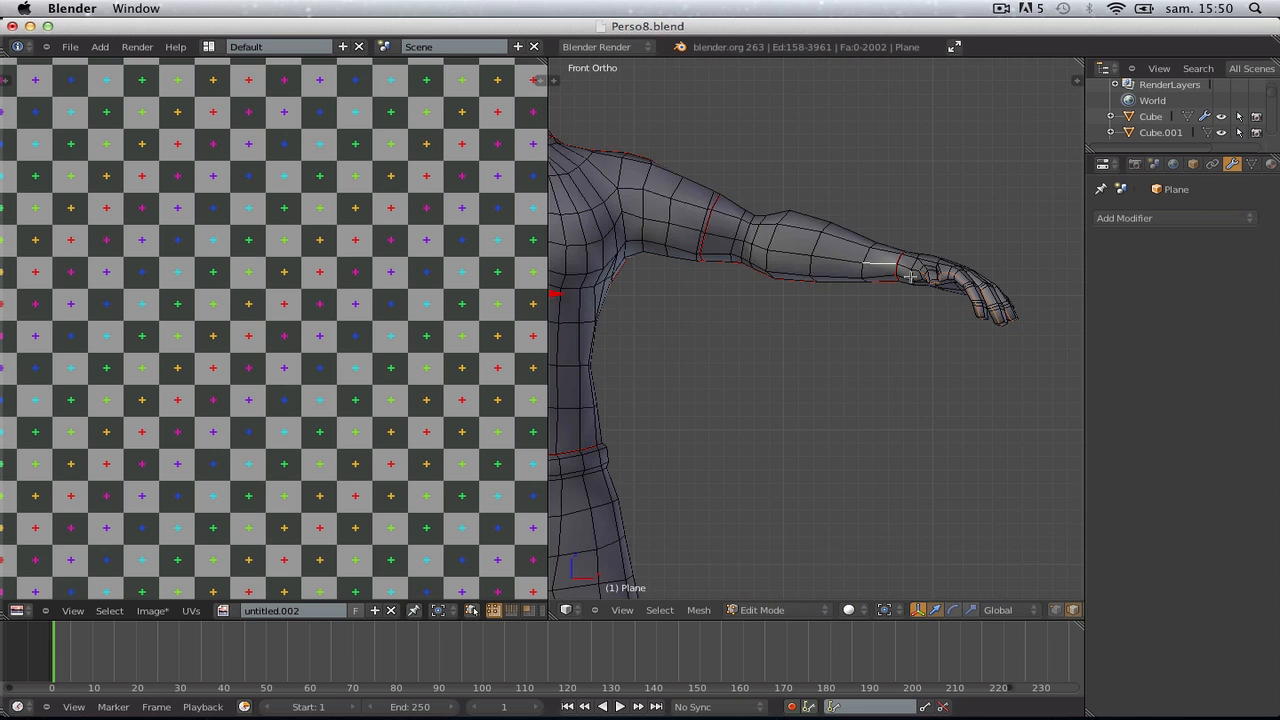
{"action": "right_click", "coordinate": [910, 276], "text": "shift"}
{"action": "middle_click_drag", "start_coordinate": [910, 276], "coordinate": [710, 343]}
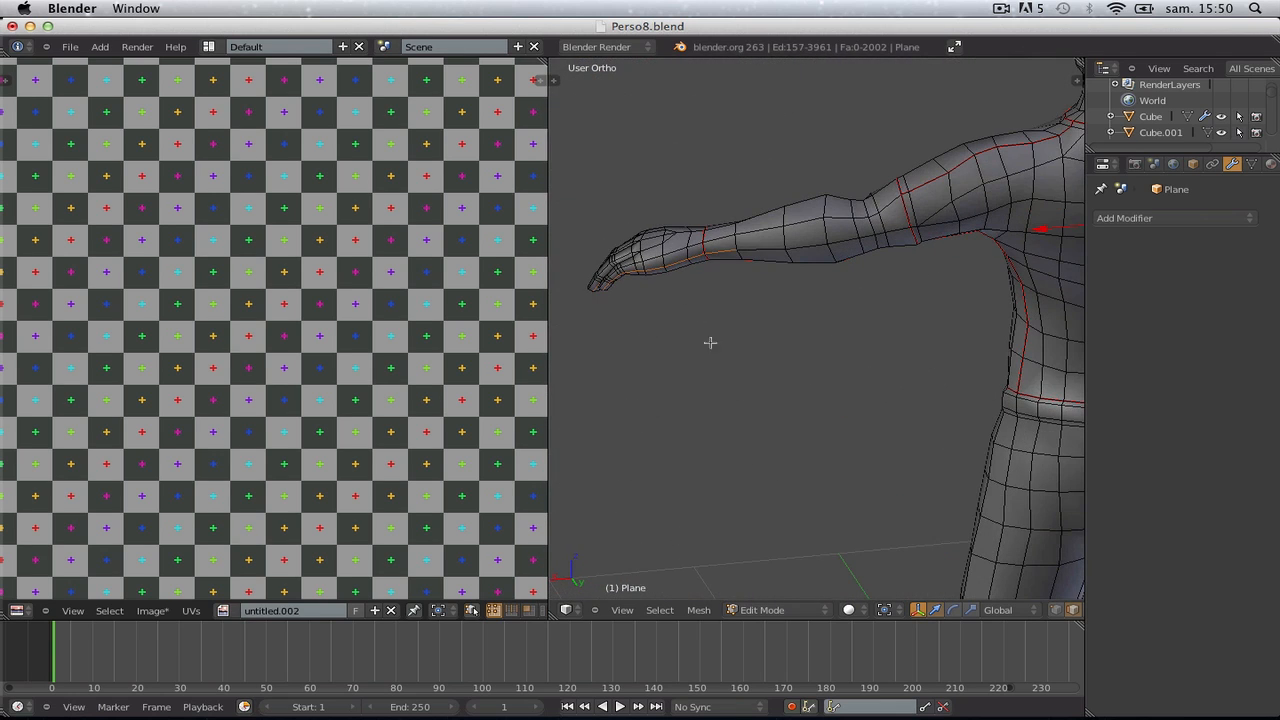
{"action": "right_click", "coordinate": [730, 248], "text": "shift"}
{"action": "scroll", "coordinate": [891, 294], "scroll_direction": "down", "scroll_amount": 3}
{"action": "middle_click_drag", "start_coordinate": [891, 294], "coordinate": [835, 322]}
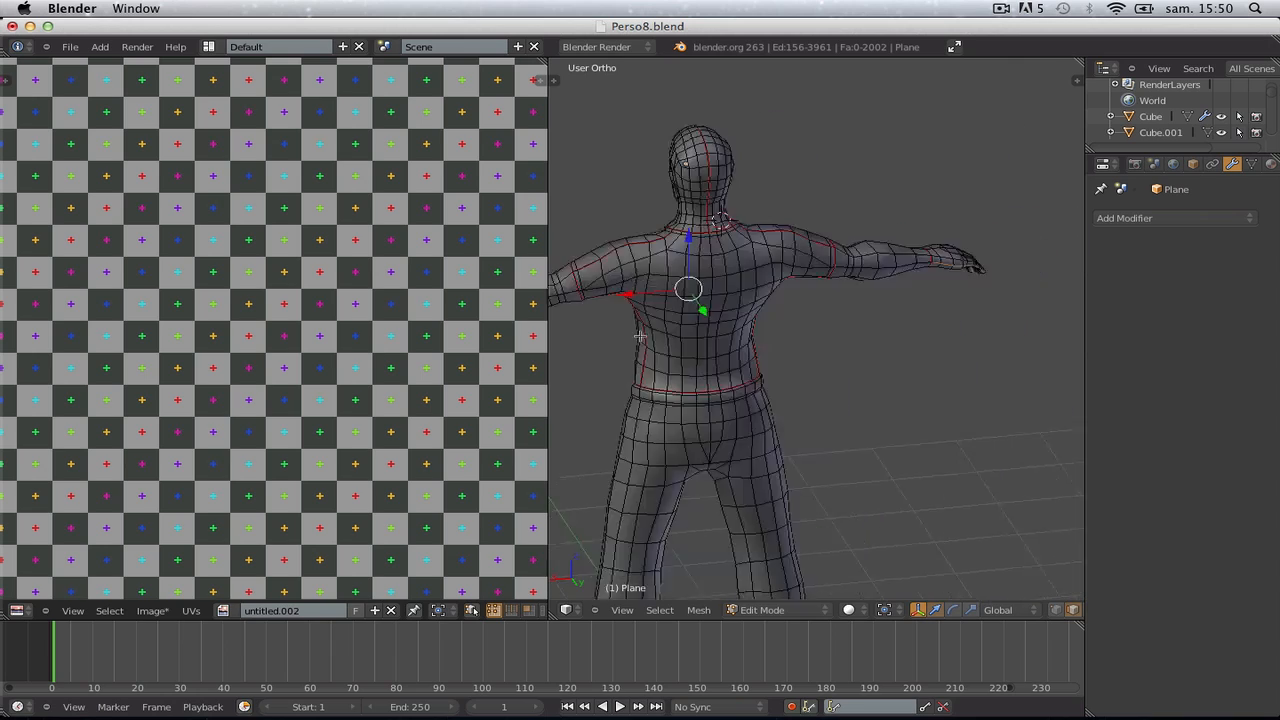
Inspect the selected edges around both hands, mark them as seams and clear the selection
{"action": "scroll", "coordinate": [835, 322], "scroll_direction": "up", "scroll_amount": 3}
{"action": "scroll", "coordinate": [812, 403], "scroll_direction": "up", "scroll_amount": 4}
{"action": "middle_click_drag", "start_coordinate": [916, 263], "coordinate": [774, 394], "text": "shift"}
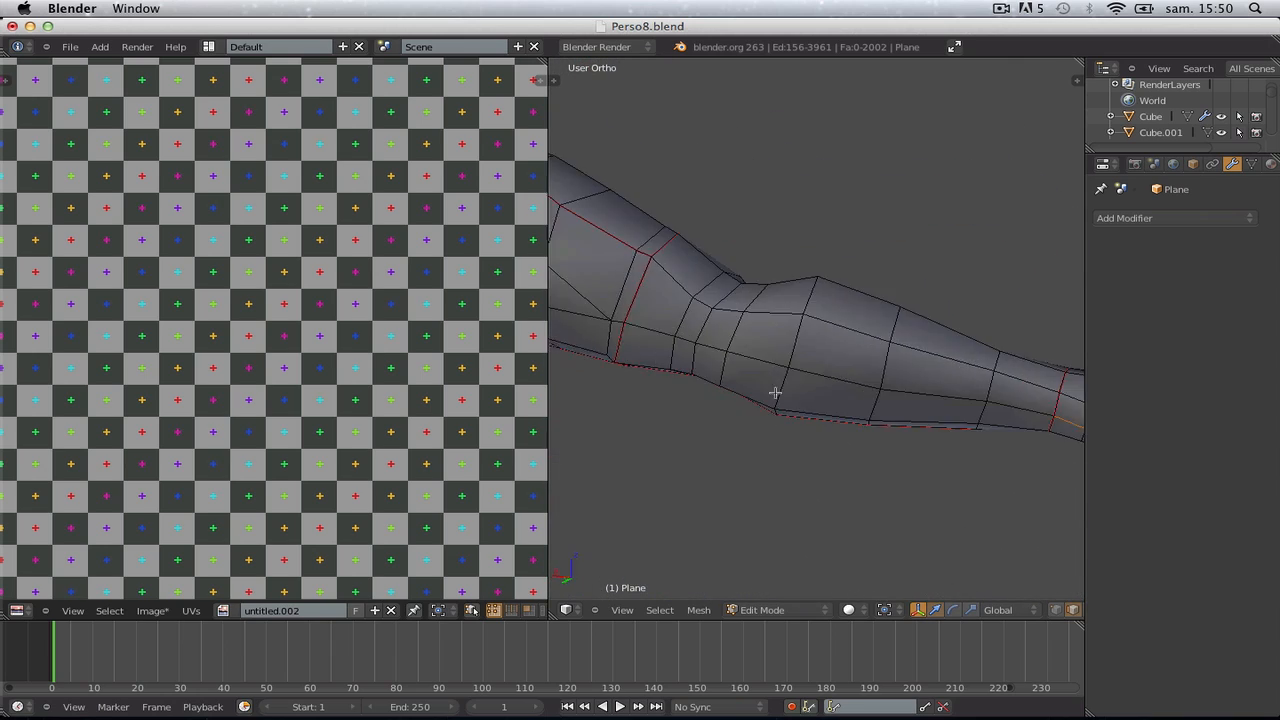
{"action": "scroll", "coordinate": [855, 408], "scroll_direction": "down", "scroll_amount": 6}
{"action": "middle_click_drag", "start_coordinate": [928, 412], "coordinate": [709, 459]}
{"action": "middle_click_drag", "start_coordinate": [819, 471], "coordinate": [758, 377], "text": "shift"}
{"action": "scroll", "coordinate": [758, 377], "scroll_direction": "up", "scroll_amount": 4}
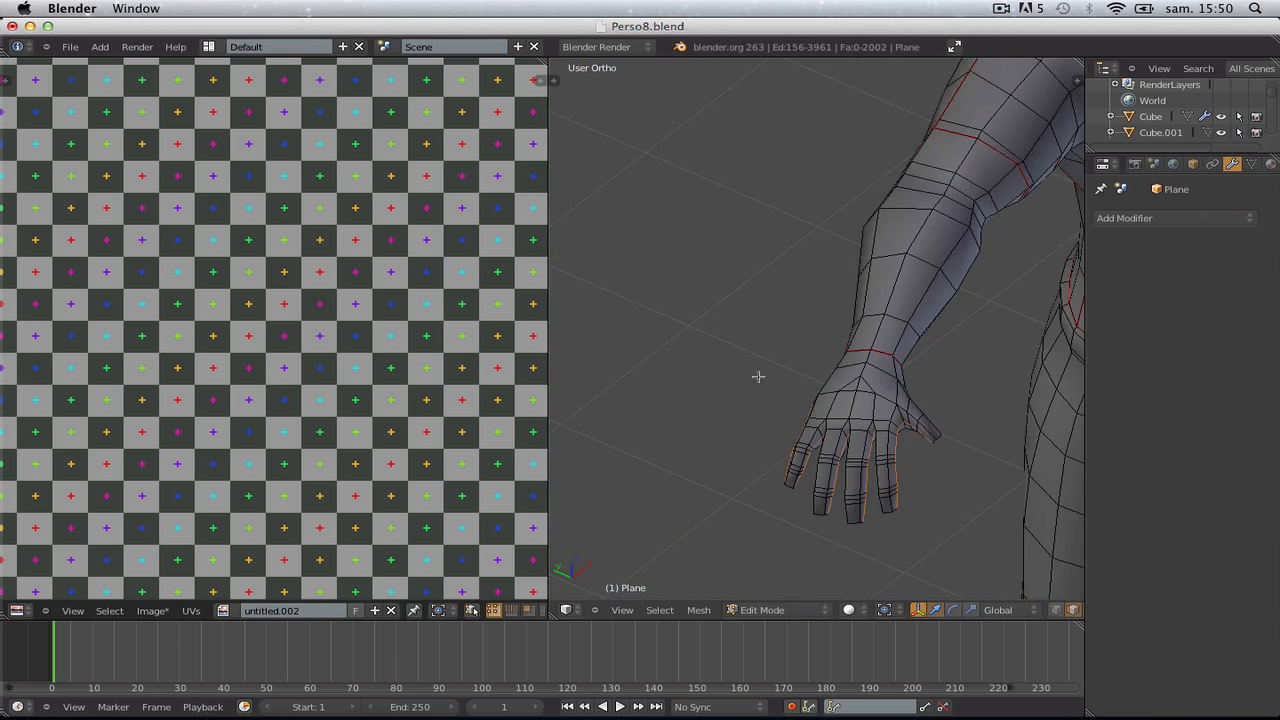
{"action": "middle_click_drag", "start_coordinate": [856, 505], "coordinate": [700, 266]}
{"action": "key", "text": "ctrl+e"}
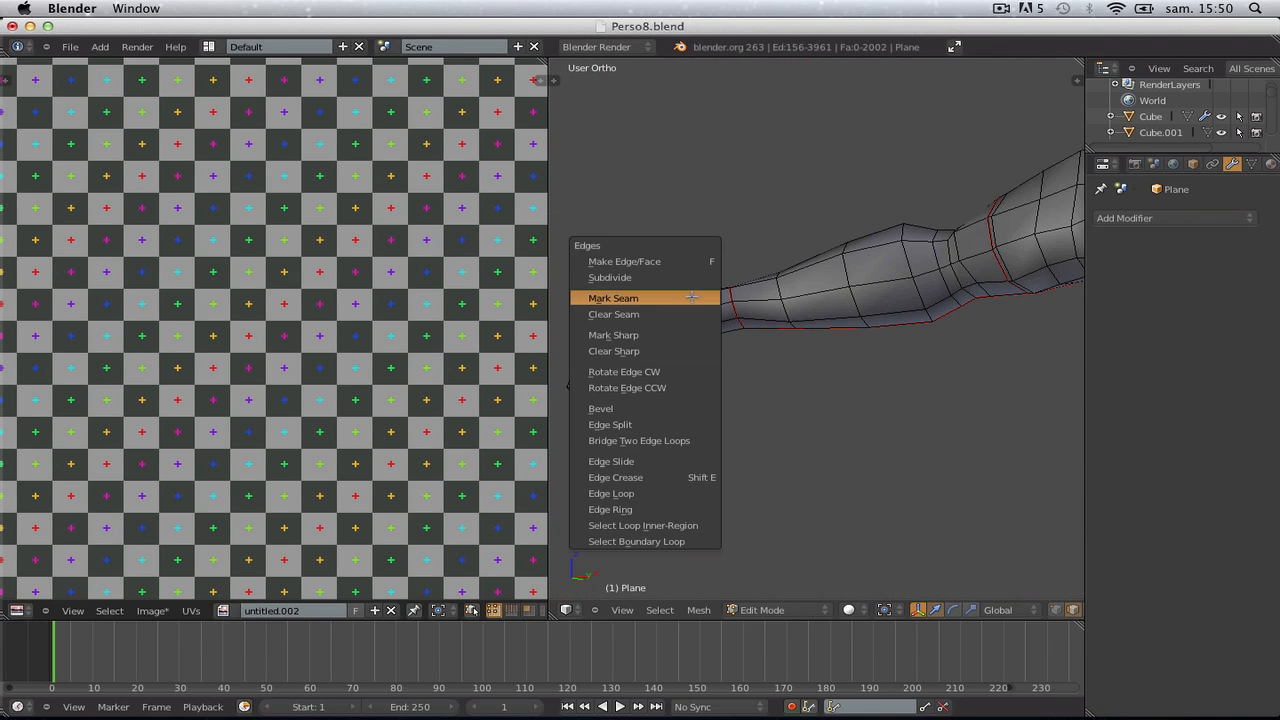
{"action": "left_click", "coordinate": [700, 291]}
{"action": "key", "text": "a"}
Select the right hand's linked faces in face selection mode and unwrap them
{"action": "middle_click_drag", "start_coordinate": [720, 322], "coordinate": [718, 352]}
{"action": "key", "text": "ctrl+Tab"}
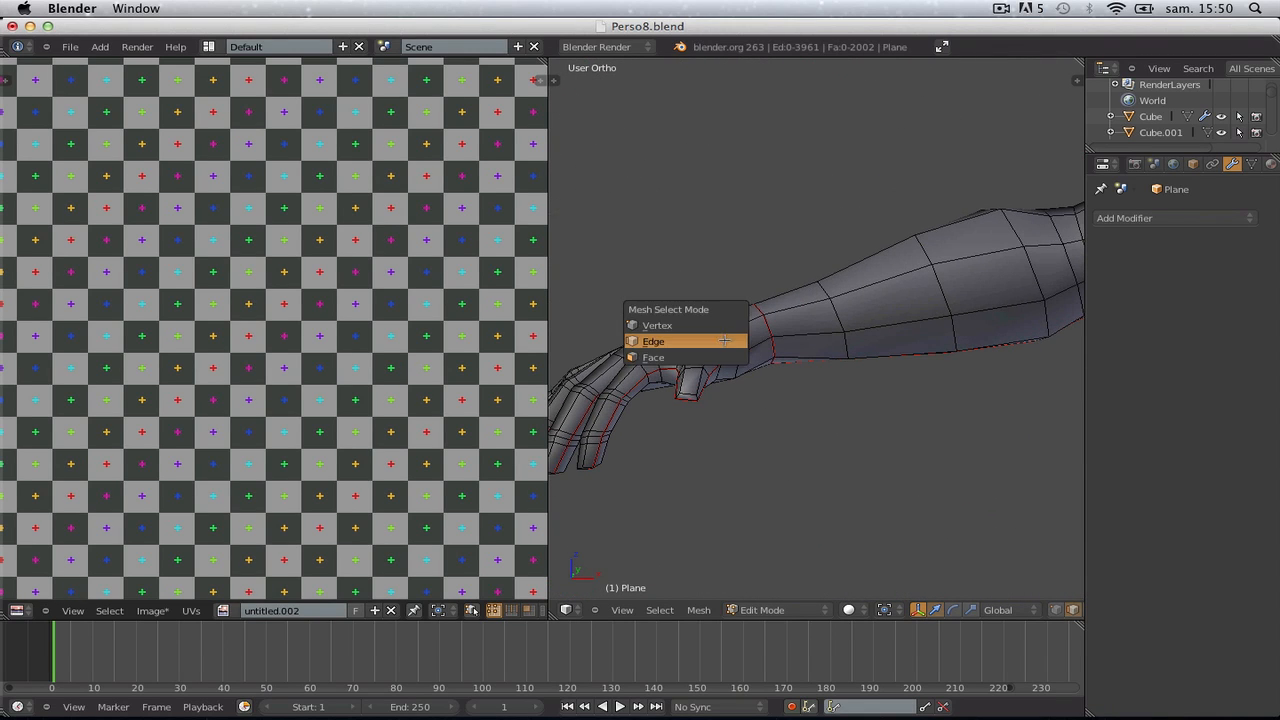
{"action": "left_click", "coordinate": [718, 352]}
{"action": "key", "text": "l"}
{"action": "key", "text": "u"}
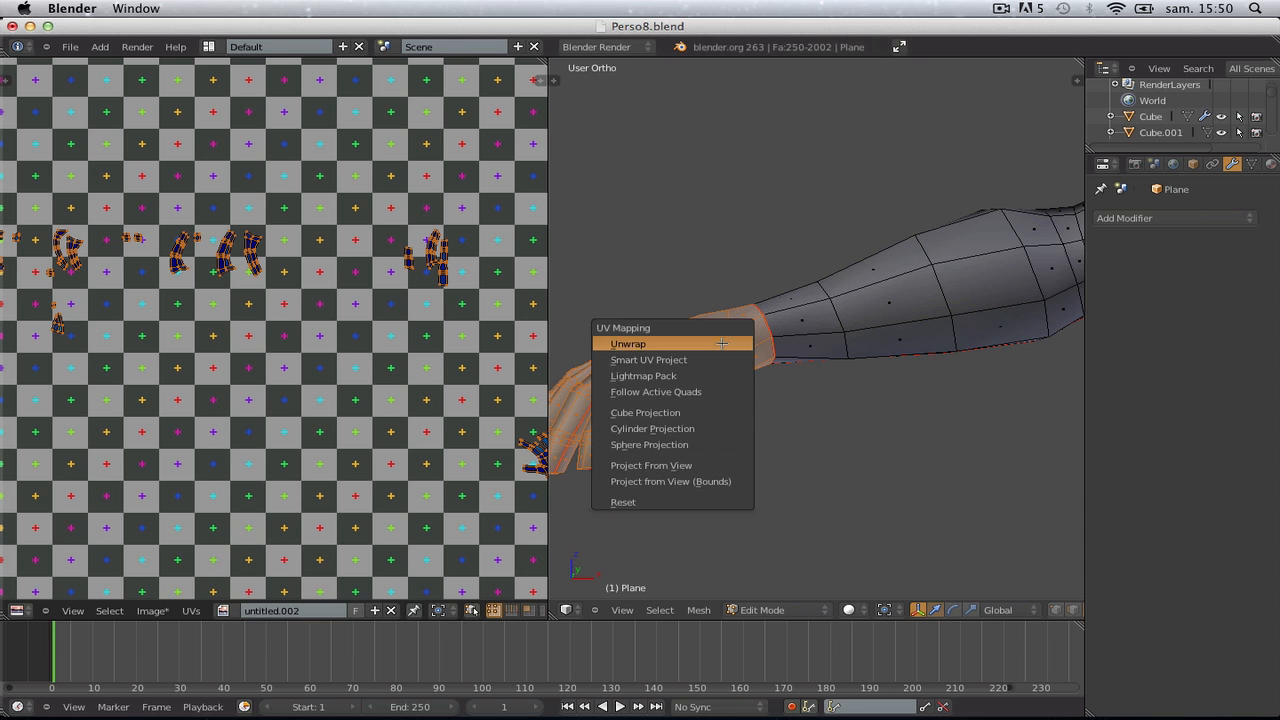
{"action": "left_click", "coordinate": [657, 343]}
{"action": "scroll", "coordinate": [275, 288], "scroll_direction": "down", "scroll_amount": 6}
{"action": "middle_click_drag", "start_coordinate": [328, 404], "coordinate": [316, 331]}
{"action": "scroll", "coordinate": [350, 305], "scroll_direction": "up", "scroll_amount": 5}
{"action": "scroll", "coordinate": [363, 297], "scroll_direction": "down", "scroll_amount": 2}
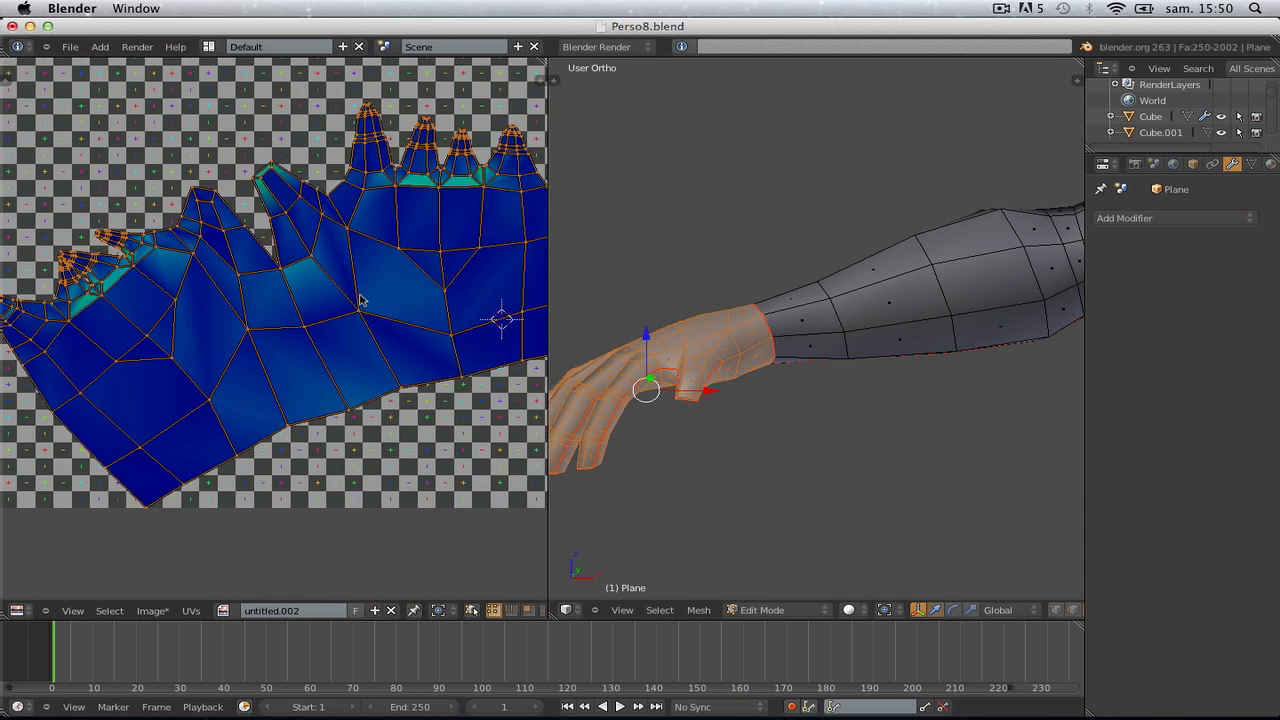
{"action": "scroll", "coordinate": [780, 360], "scroll_direction": "down", "scroll_amount": 1}
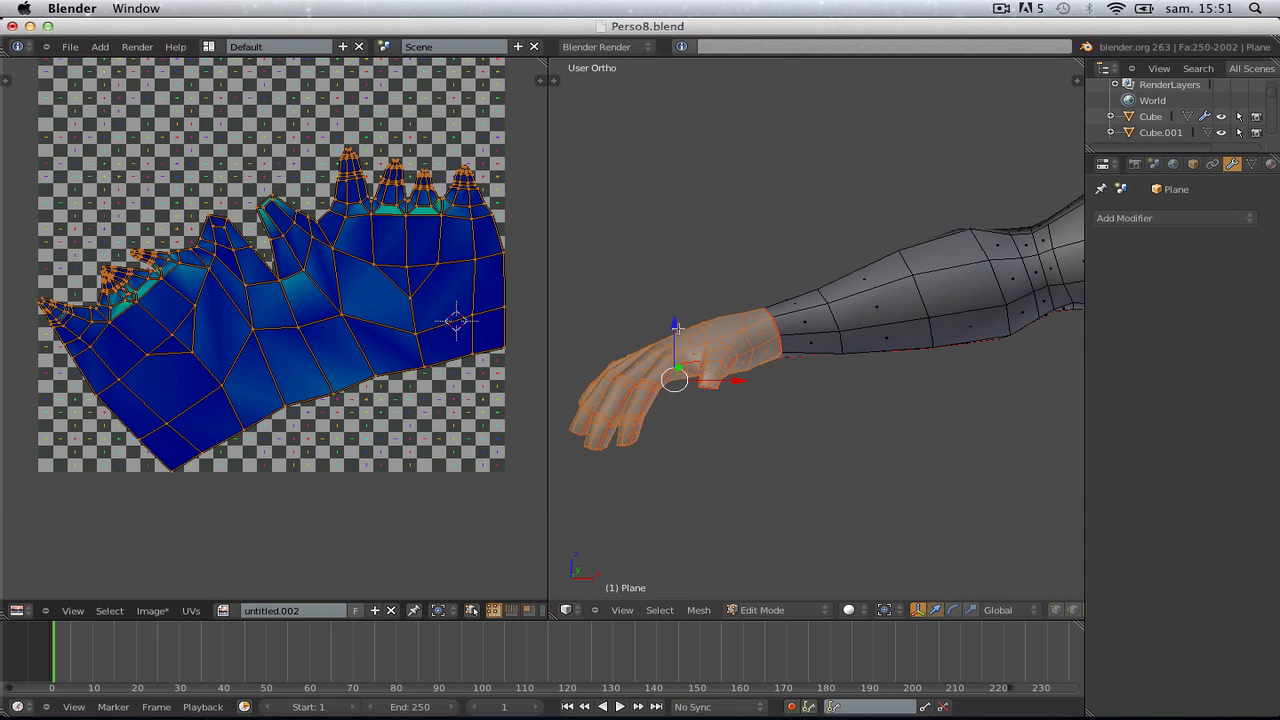
Mark the missing edge at the base of the thumb as a seam in edge selection mode
{"action": "key", "text": "a"}
{"action": "scroll", "coordinate": [797, 366], "scroll_direction": "up", "scroll_amount": 3}
{"action": "key", "text": "ctrl+Tab"}
{"action": "left_click", "coordinate": [724, 364]}
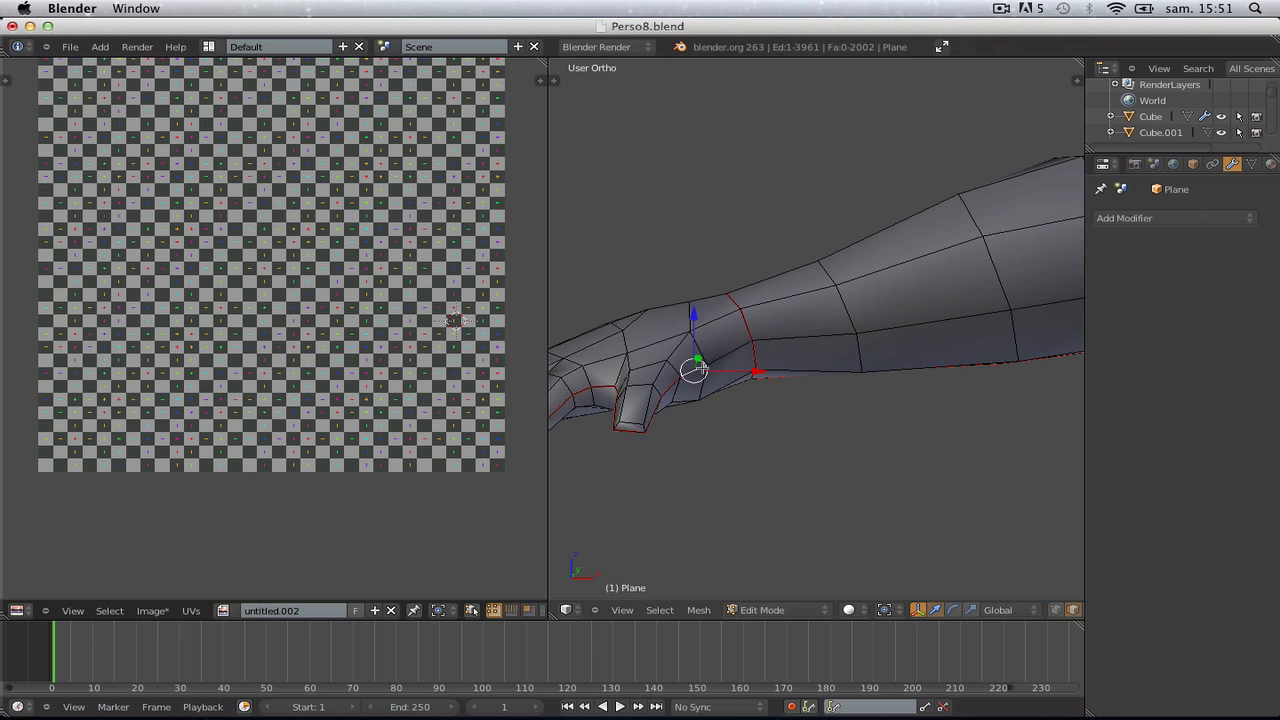
{"action": "key", "text": "ctrl+e"}
{"action": "left_click", "coordinate": [700, 366]}
Unwrap the right hand's linked faces again in face selection mode and deselect them
{"action": "key", "text": "ctrl+Tab"}
{"action": "left_click", "coordinate": [705, 384]}
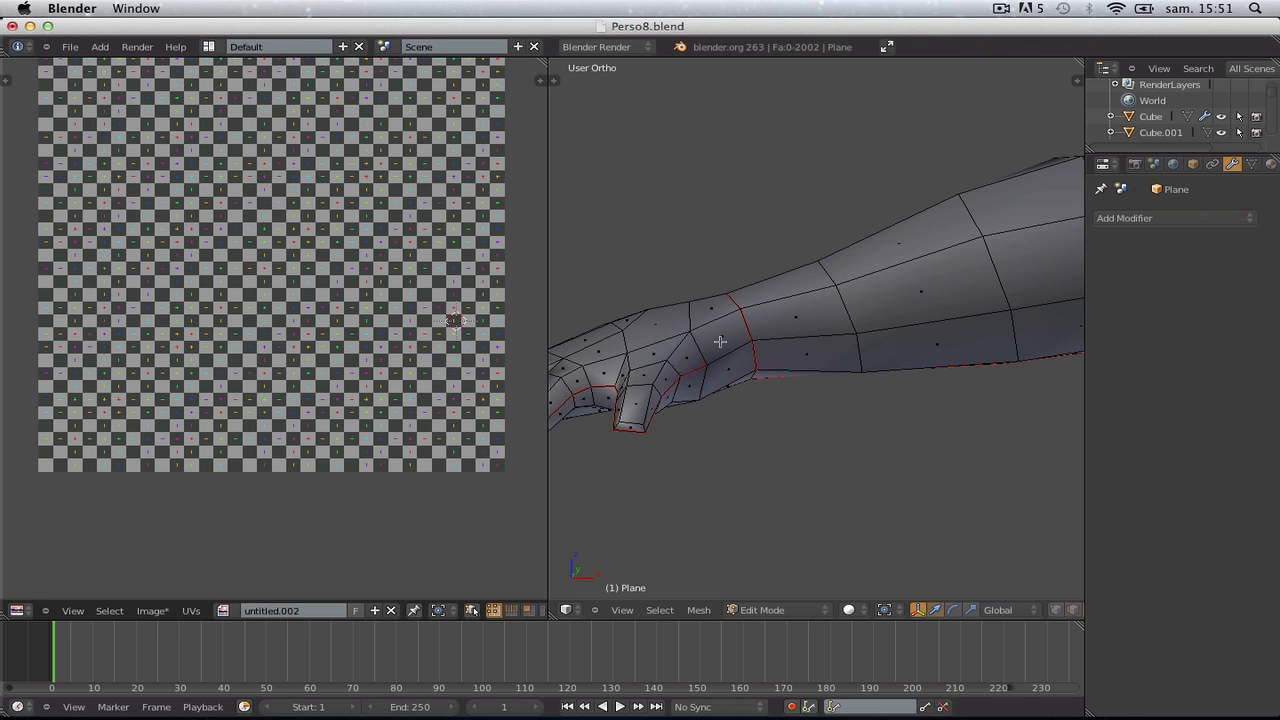
{"action": "key", "text": "a"}
{"action": "key", "text": "u"}
{"action": "left_click", "coordinate": [720, 345]}
{"action": "key", "text": "a"}
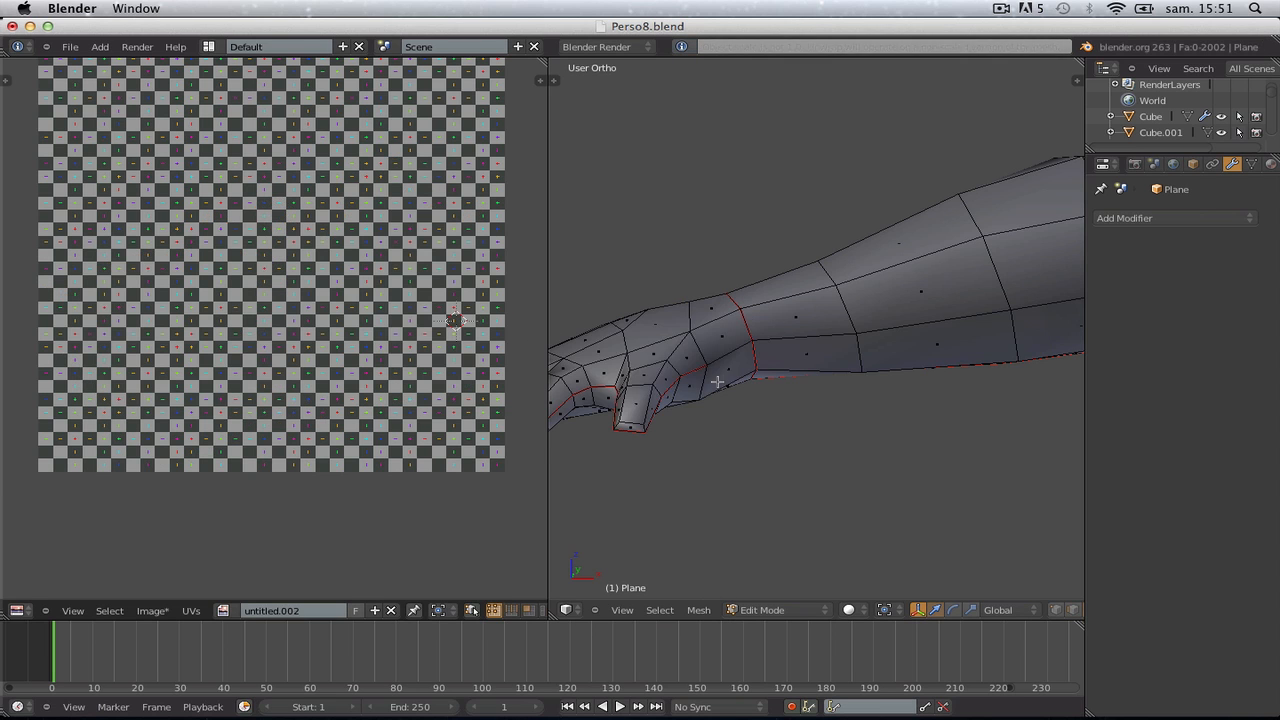
Mark the last edge between the thumb seam and the wrist seam as a seam
{"action": "key", "text": "ctrl+Tab"}
{"action": "left_click", "coordinate": [714, 366]}
{"action": "right_click", "coordinate": [736, 356]}
{"action": "key", "text": "ctrl+e"}
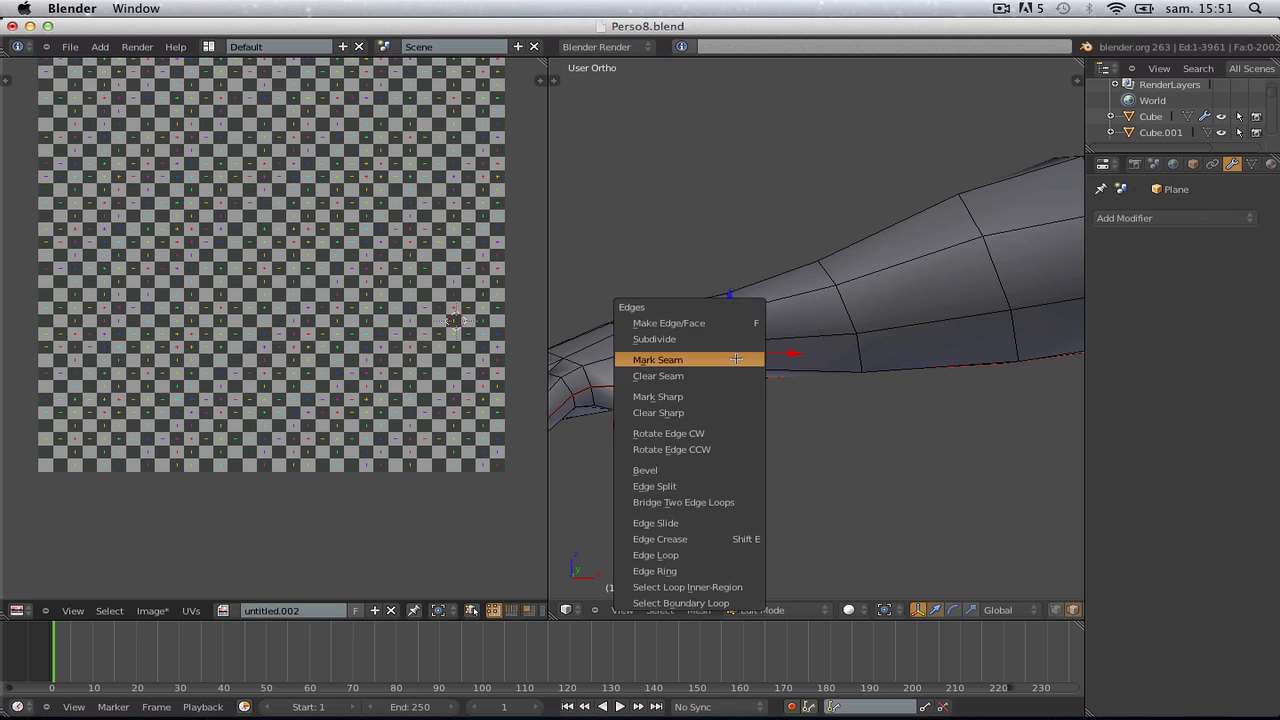
{"action": "left_click", "coordinate": [736, 358]}
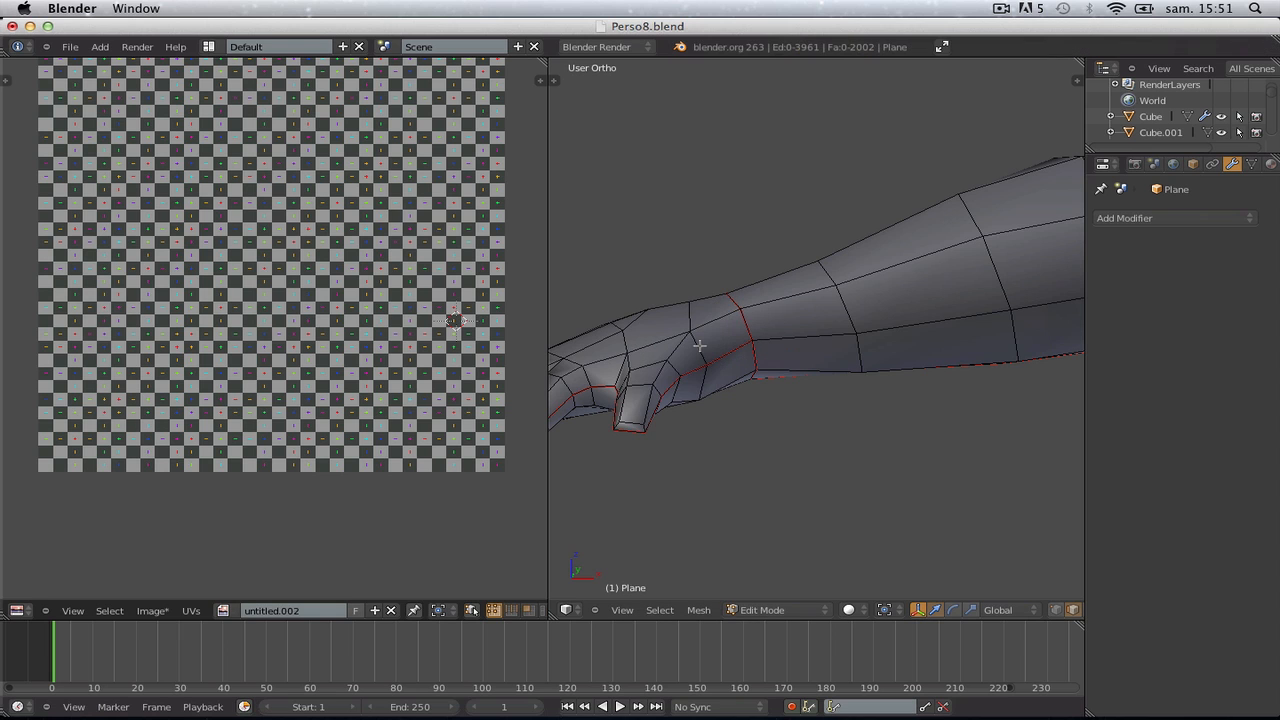
Unwrap the linked faces of the back of the hand and add the palm's linked faces to the selection
{"action": "key", "text": "ctrl+Tab"}
{"action": "left_click", "coordinate": [697, 357]}
{"action": "key", "text": "l"}
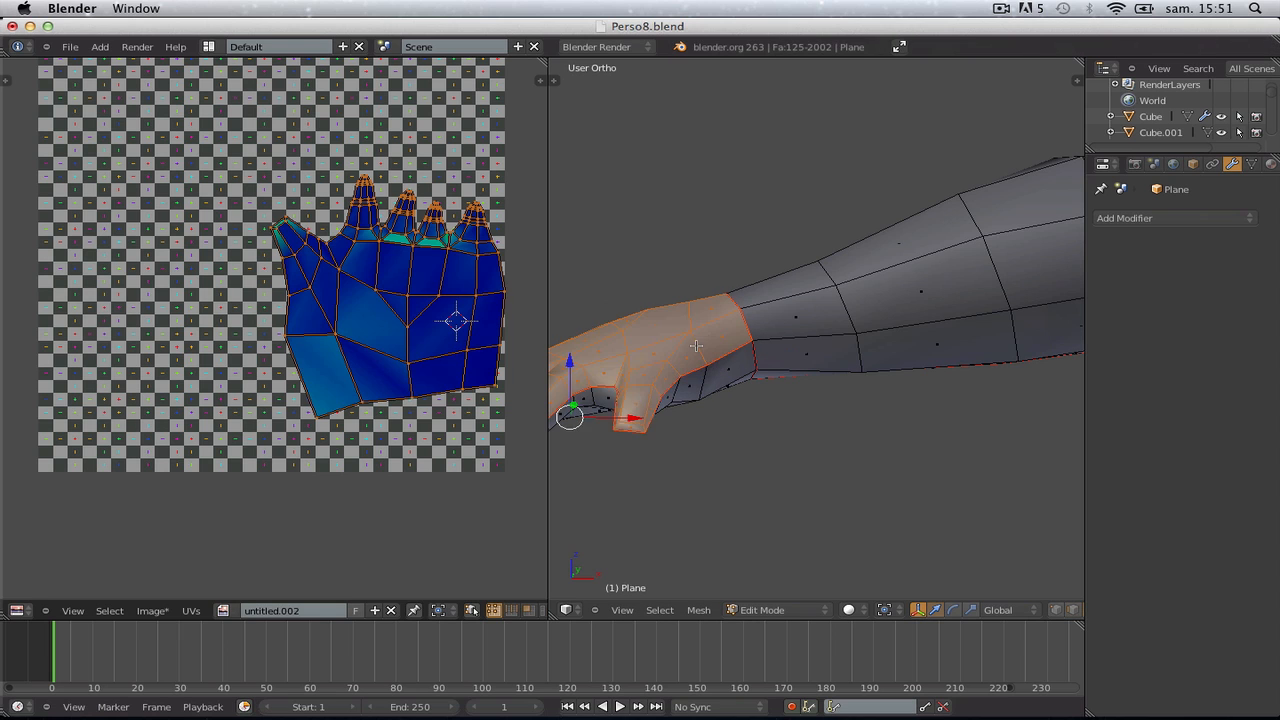
{"action": "key", "text": "u"}
{"action": "left_click", "coordinate": [697, 346]}
{"action": "key", "text": "l"}
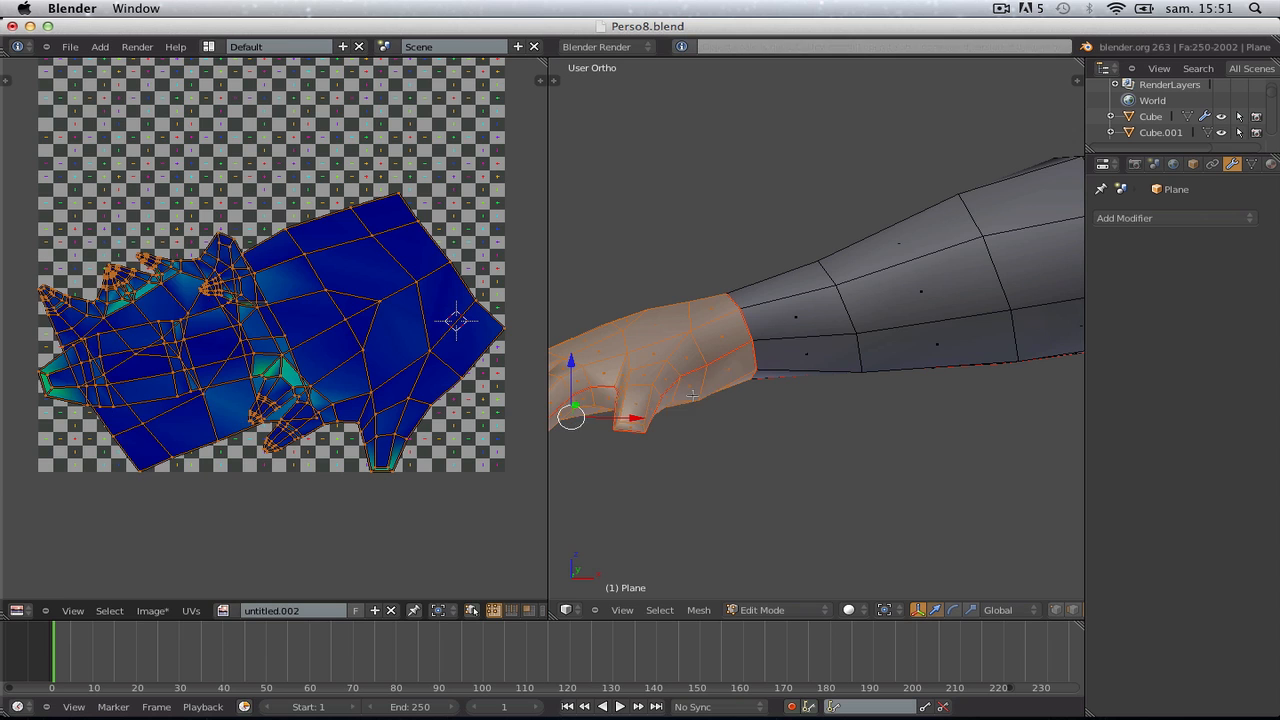
Unwrap the selected faces of the back and palm of the hand
{"action": "key", "text": "u"}
{"action": "left_click", "coordinate": [691, 396]}
{"action": "scroll", "coordinate": [287, 308], "scroll_direction": "down", "scroll_amount": 2}
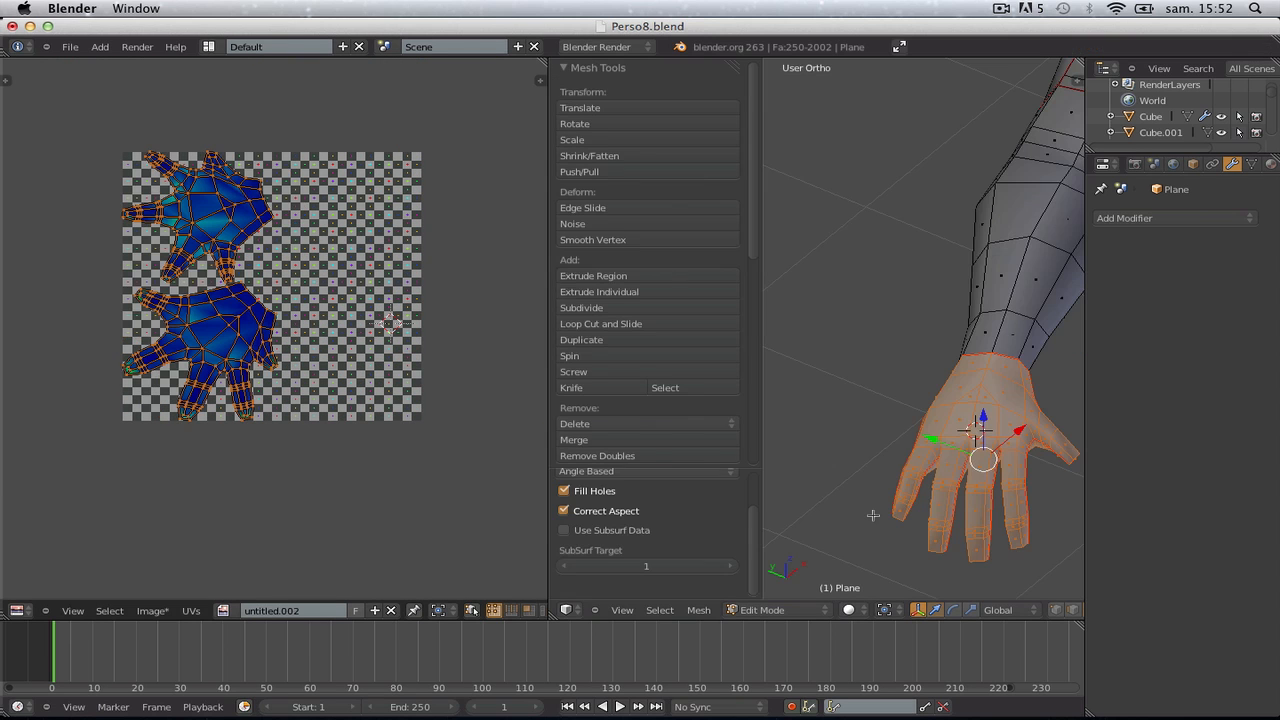
{"action": "scroll", "coordinate": [865, 515], "scroll_direction": "up", "scroll_amount": 2}
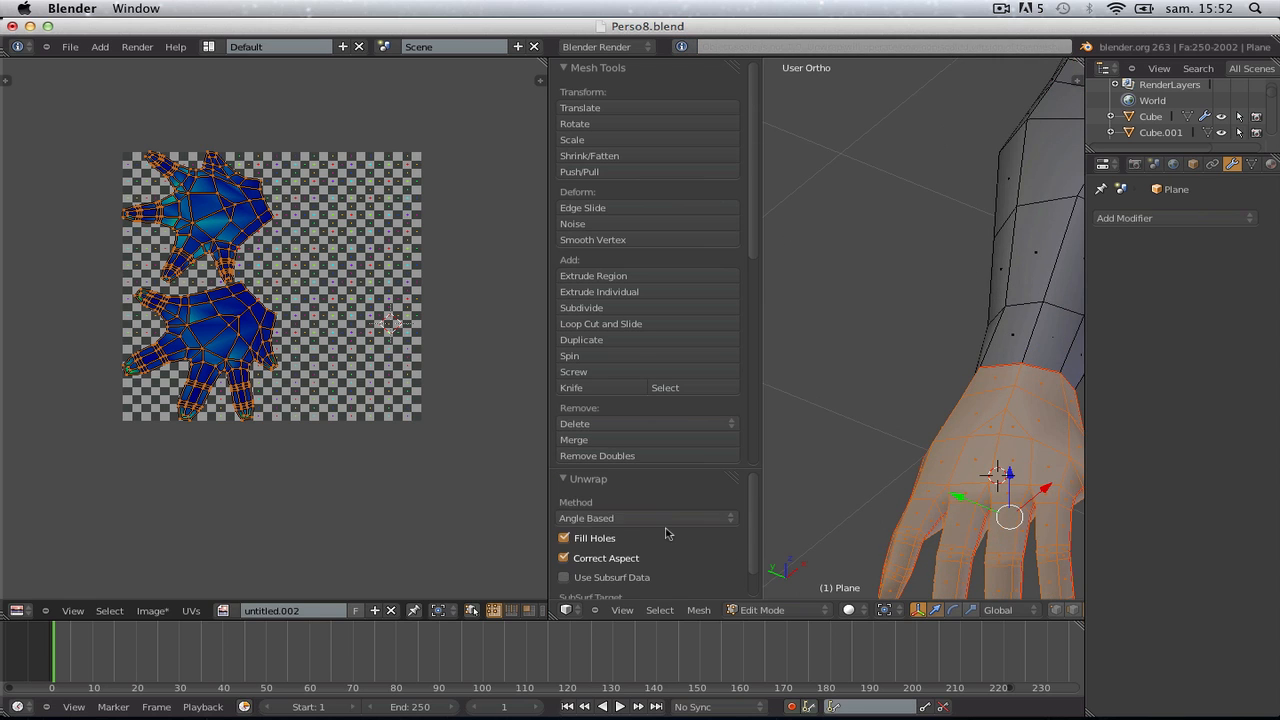
{"action": "scroll", "coordinate": [652, 521], "scroll_direction": "down", "scroll_amount": 1}
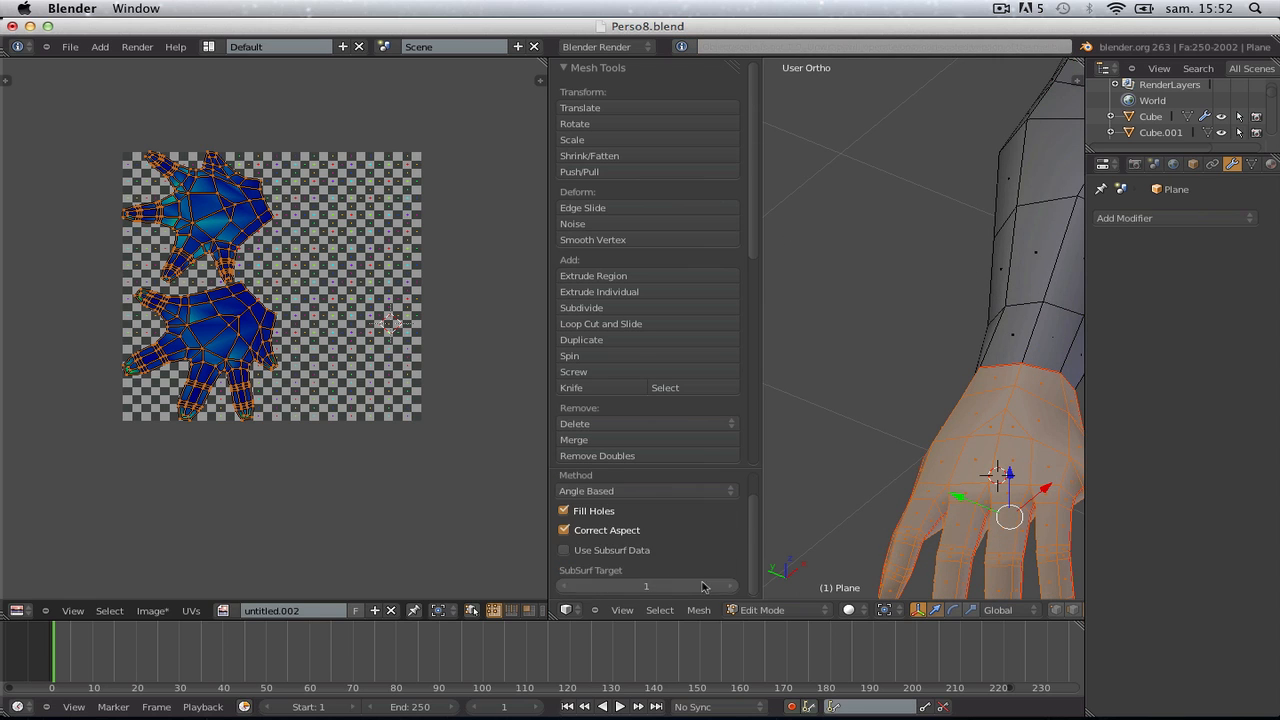
{"action": "scroll", "coordinate": [918, 470], "scroll_direction": "down", "scroll_amount": 3}
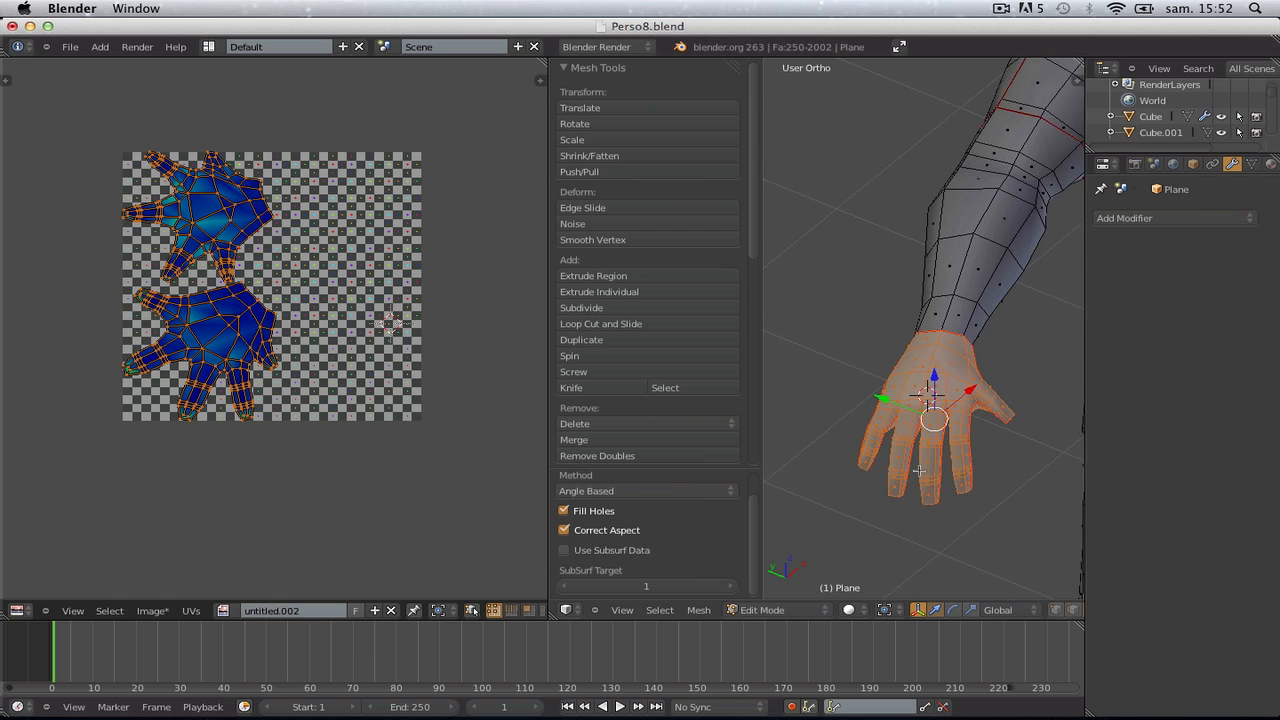
{"action": "scroll", "coordinate": [918, 470], "scroll_direction": "up", "scroll_amount": 1}
{"action": "scroll", "coordinate": [365, 288], "scroll_direction": "up", "scroll_amount": 5}
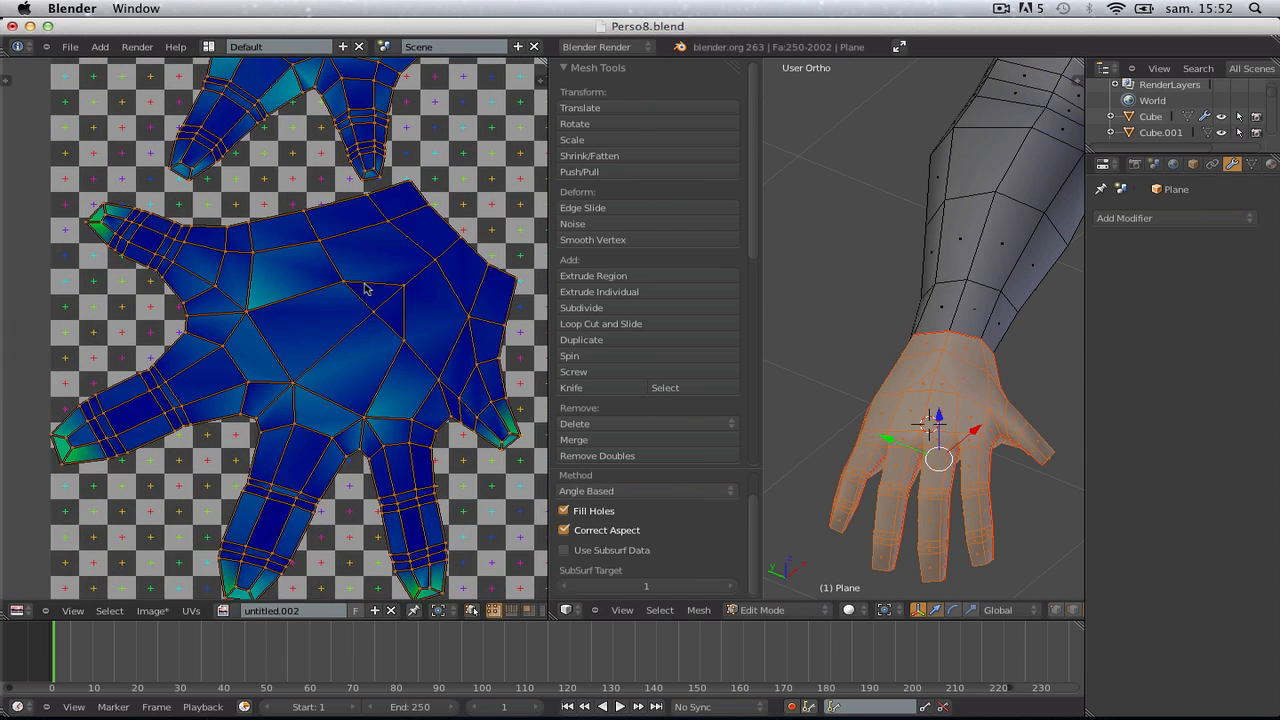
Deselect the hand's UVs and move one vertex near the wrist in the upper hand island by X 0.0166 and Y 0.006836
{"action": "key", "text": "a"}
{"action": "scroll", "coordinate": [366, 300], "scroll_direction": "down", "scroll_amount": 1}
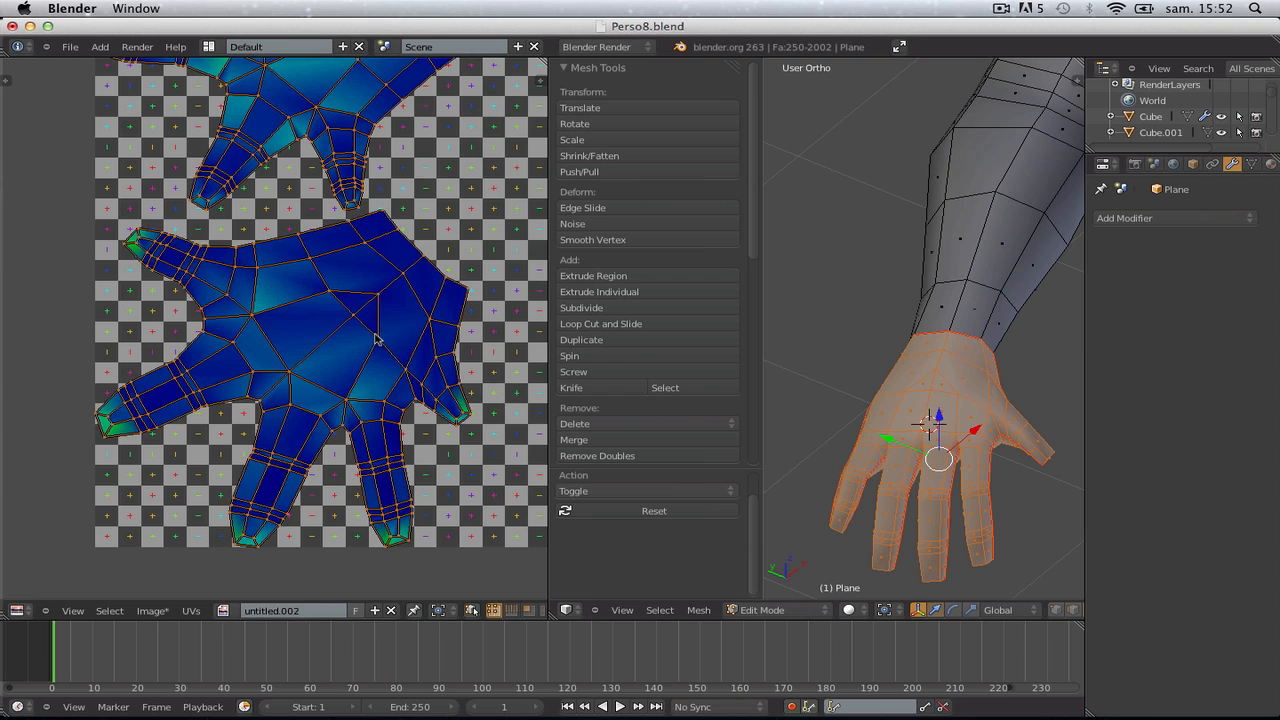
{"action": "scroll", "coordinate": [333, 400], "scroll_direction": "down", "scroll_amount": 3}
{"action": "scroll", "coordinate": [333, 402], "scroll_direction": "up", "scroll_amount": 6}
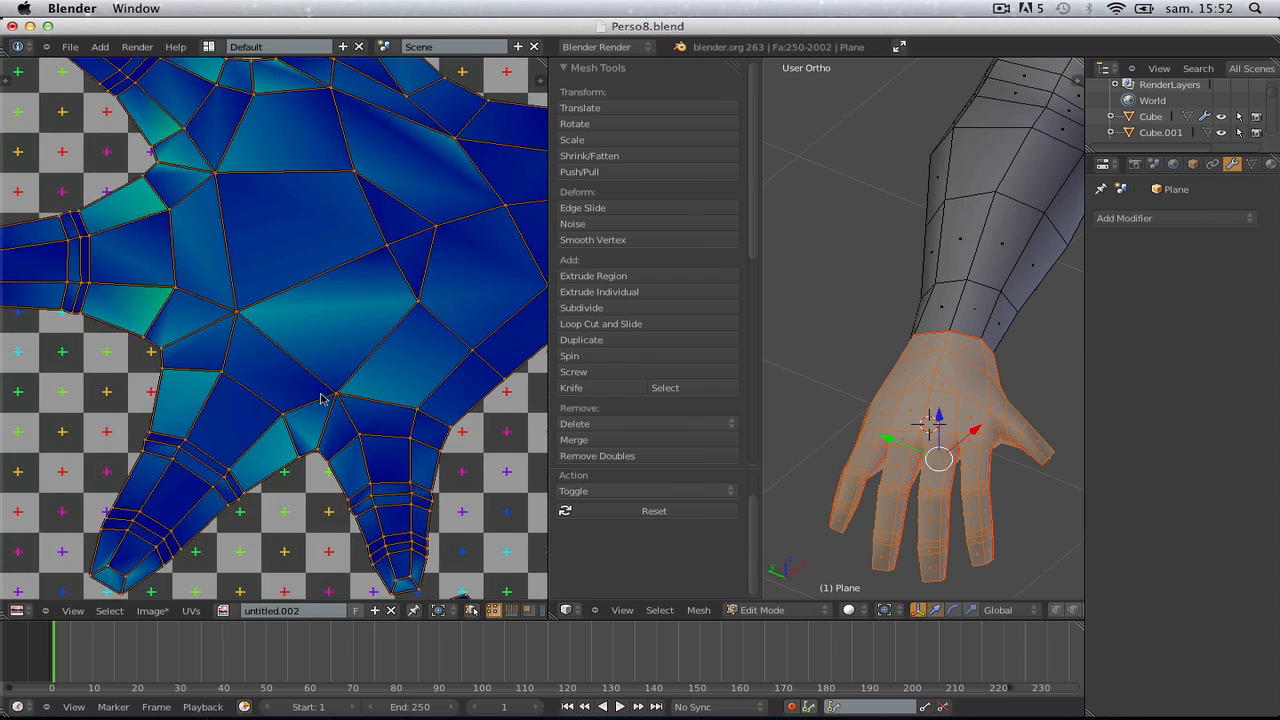
{"action": "scroll", "coordinate": [337, 343], "scroll_direction": "down", "scroll_amount": 2}
{"action": "key", "text": "g"}
{"action": "left_click", "coordinate": [375, 270]}
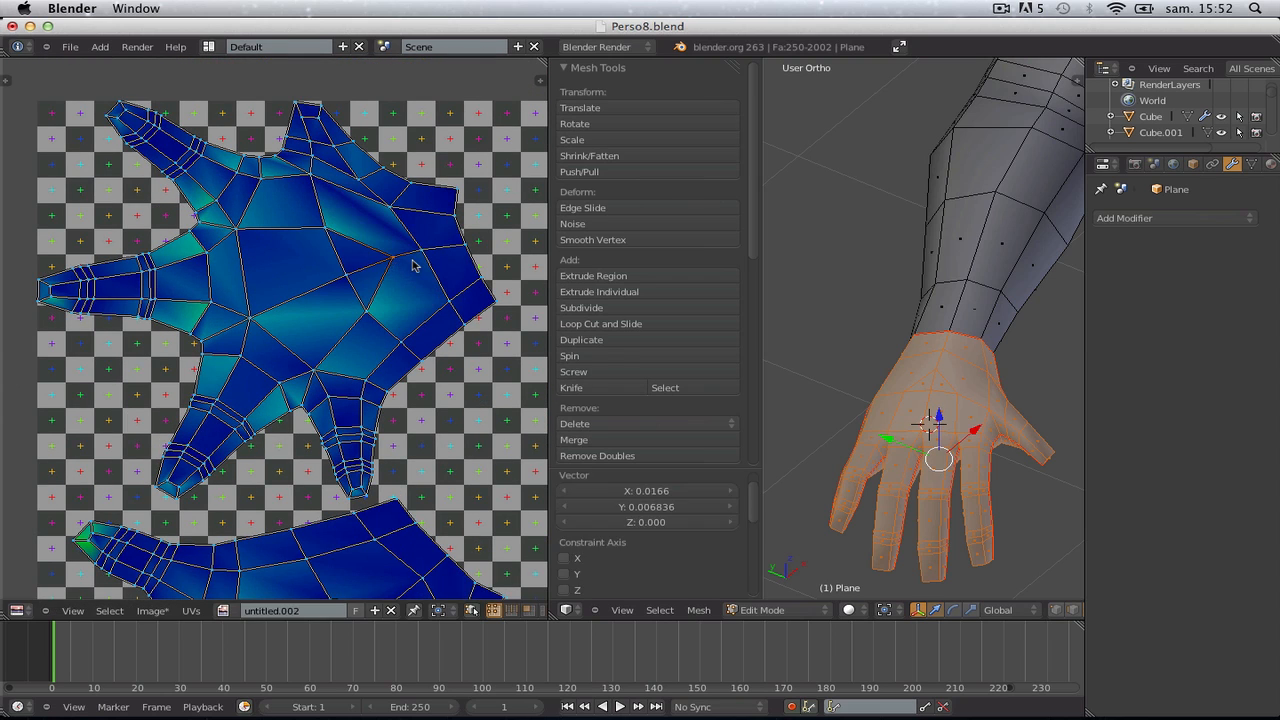
{"action": "key", "text": "a"}
{"action": "scroll", "coordinate": [413, 268], "scroll_direction": "down", "scroll_amount": 1}
{"action": "scroll", "coordinate": [413, 268], "scroll_direction": "down", "scroll_amount": 3}
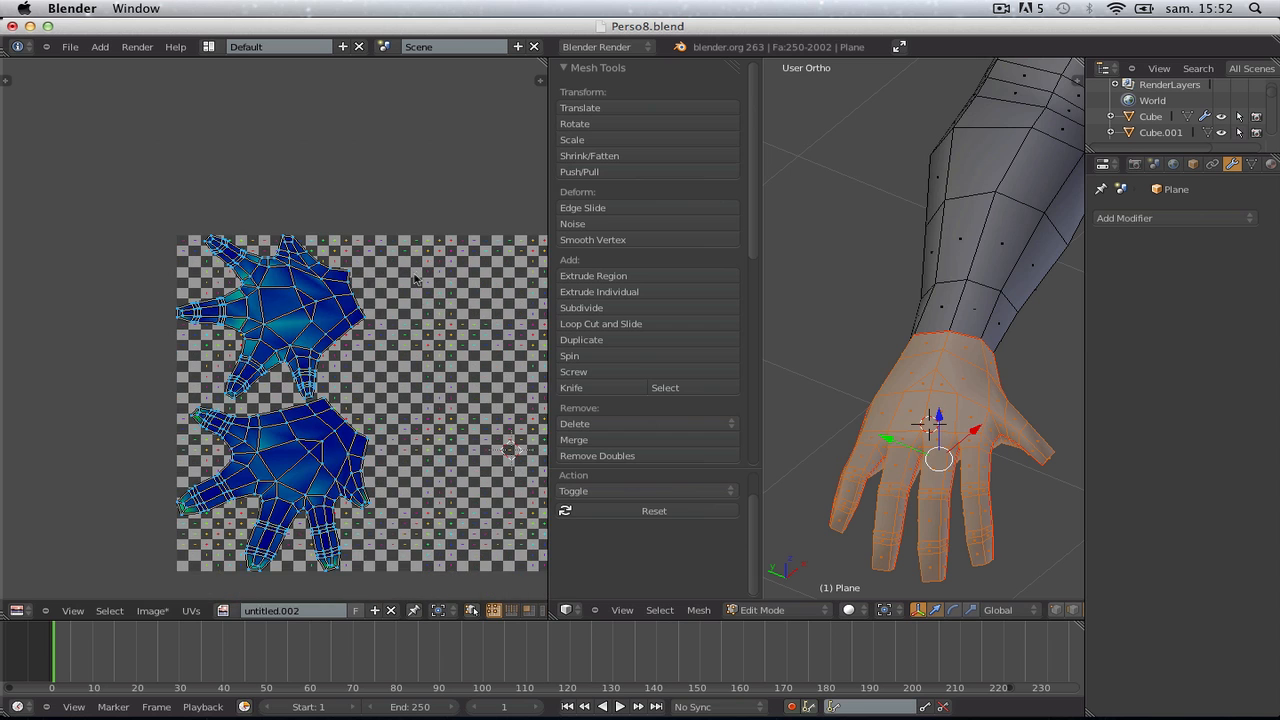
Deselect the whole mesh and show it with textured shading to inspect the checker pattern on the hand
{"action": "key", "text": "a"}
{"action": "key", "text": "alt+z"}
{"action": "scroll", "coordinate": [1030, 460], "scroll_direction": "up", "scroll_amount": 3}
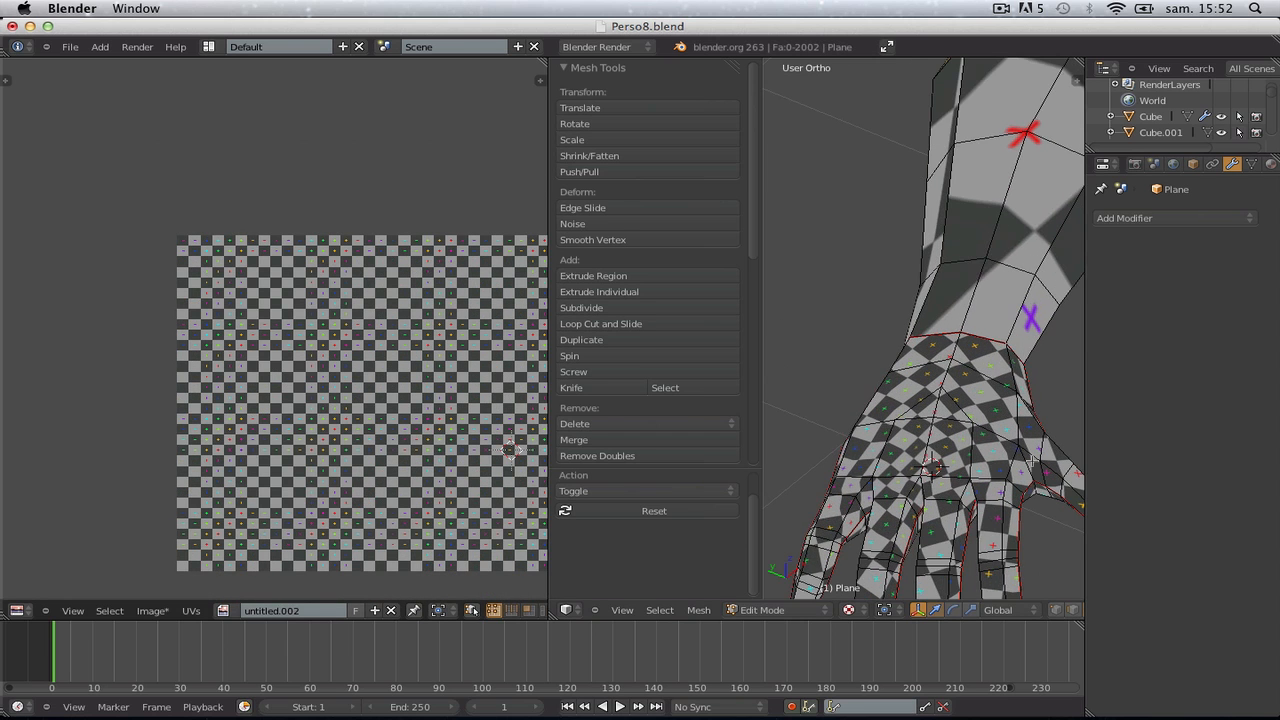
{"action": "middle_click_drag", "start_coordinate": [1030, 492], "coordinate": [911, 466]}
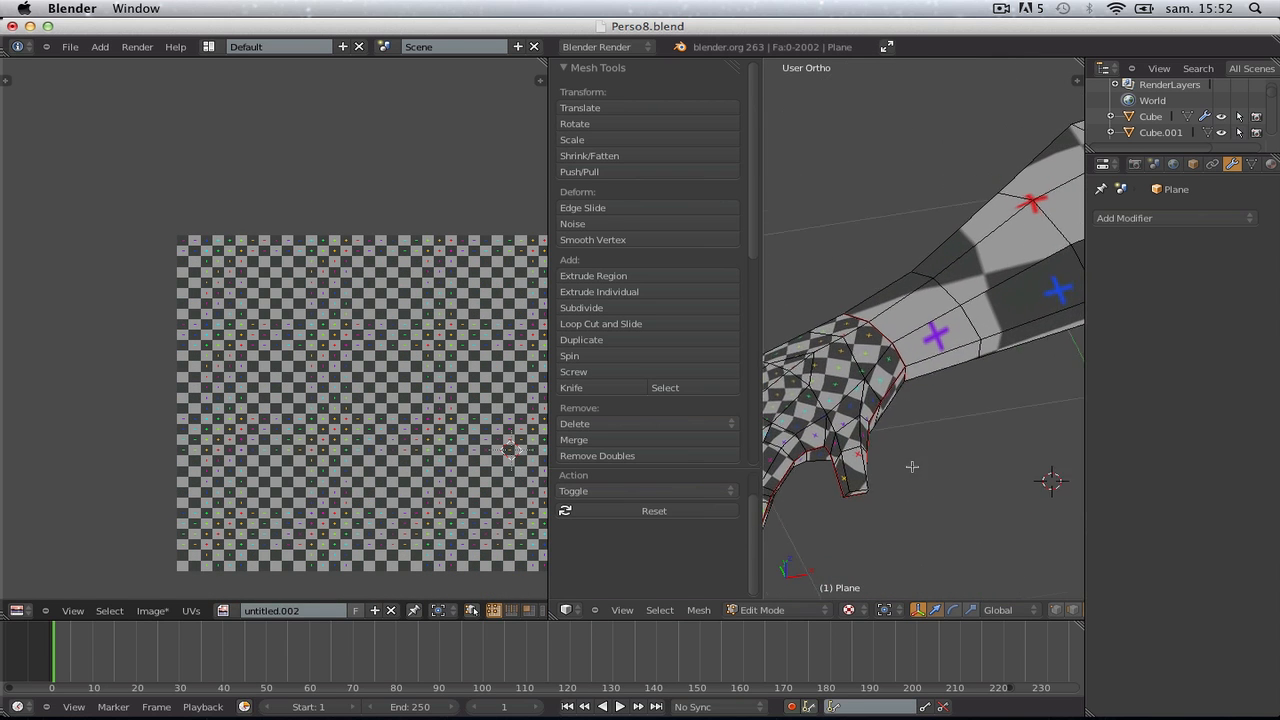
Clear the seam from the thumb-side edge next to the wrist seam in edge selection mode
{"action": "scroll", "coordinate": [908, 460], "scroll_direction": "up", "scroll_amount": 2}
{"action": "key", "text": "ctrl+Tab"}
{"action": "left_click", "coordinate": [884, 412]}
{"action": "key", "text": "ctrl+e"}
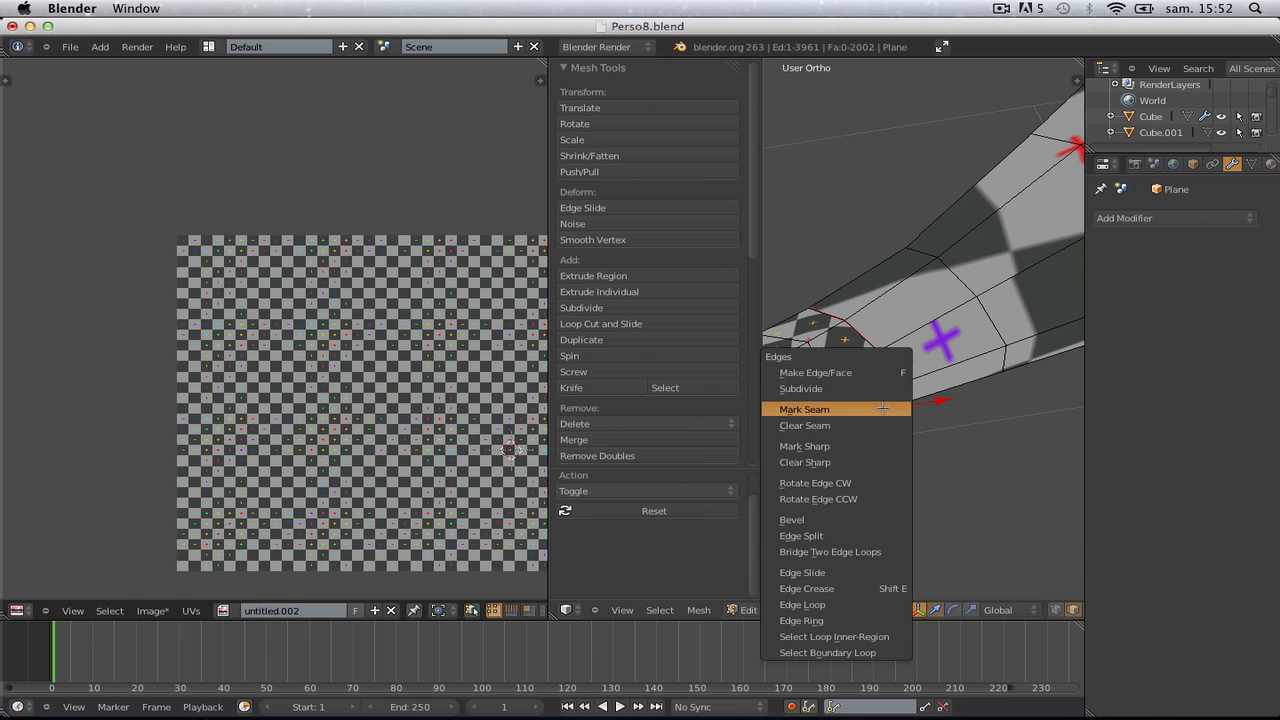
{"action": "left_click", "coordinate": [884, 410]}
{"action": "key", "text": "a"}
Select the hand's linked faces in face selection mode and unwrap them as one joined island
{"action": "scroll", "coordinate": [884, 412], "scroll_direction": "down", "scroll_amount": 1}
{"action": "key", "text": "ctrl+Tab"}
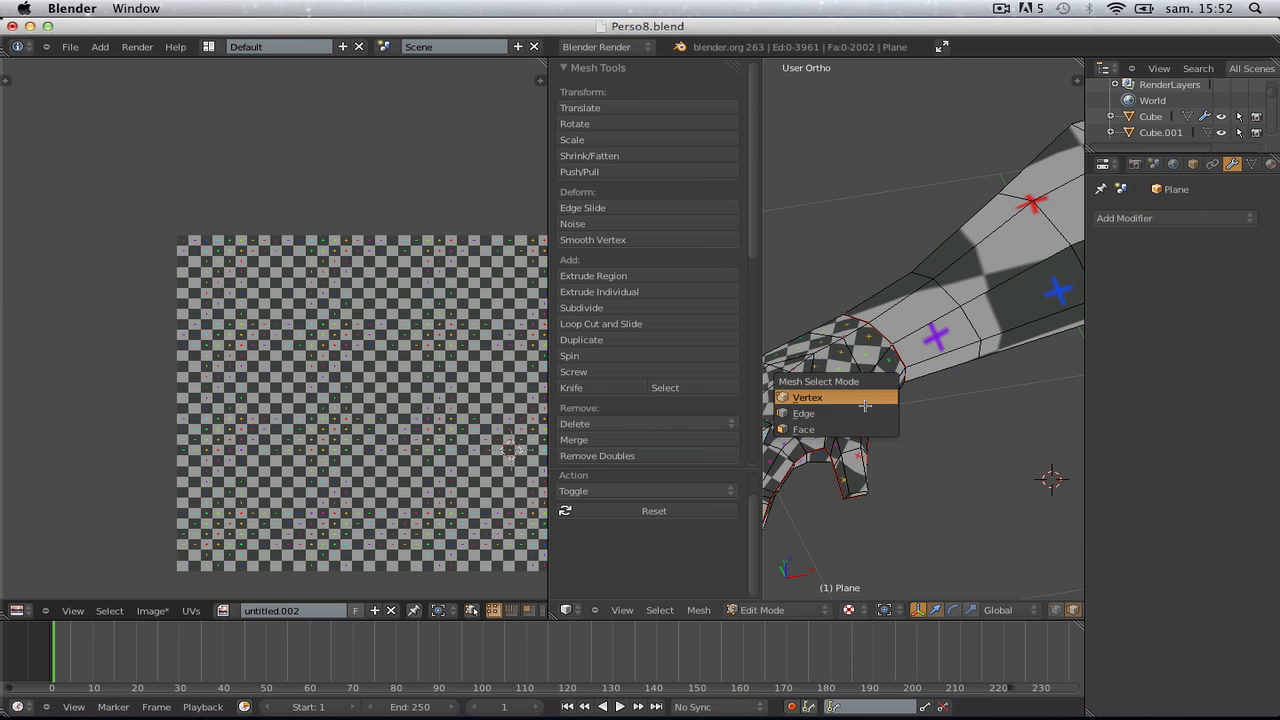
{"action": "left_click", "coordinate": [868, 428]}
{"action": "middle_click_drag", "start_coordinate": [868, 422], "coordinate": [925, 425]}
{"action": "key", "text": "a"}
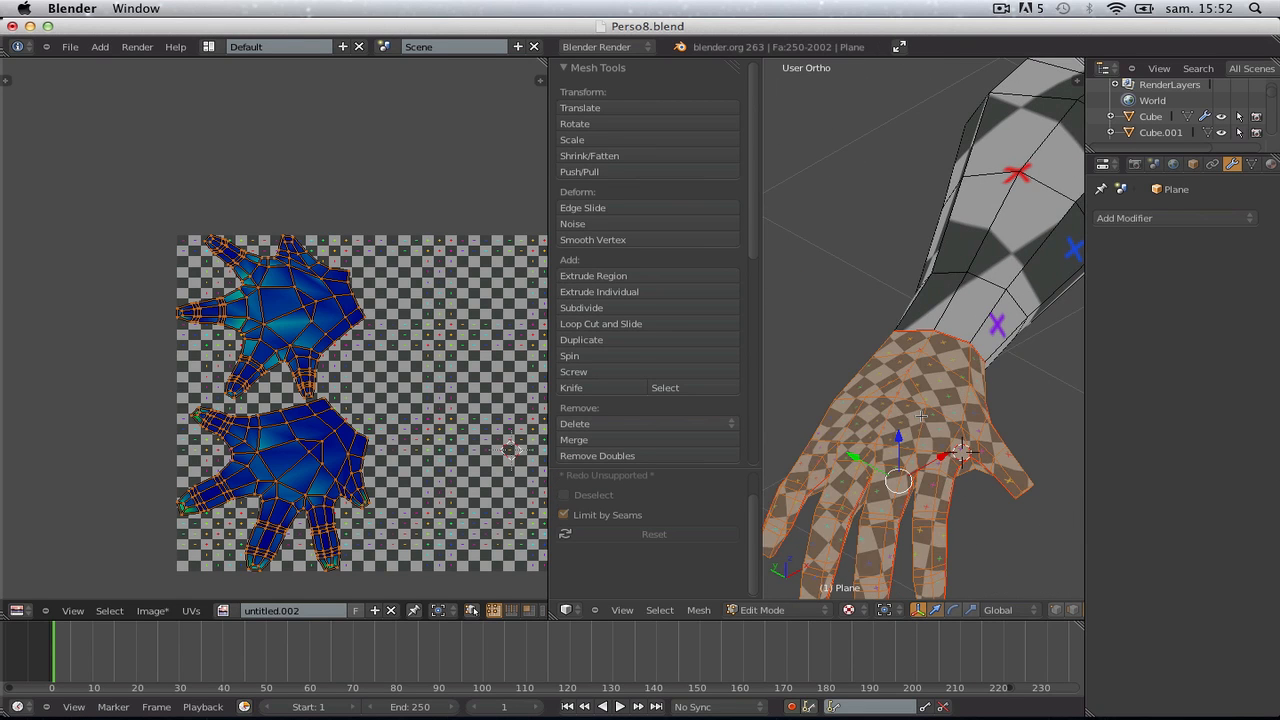
{"action": "key", "text": "u"}
{"action": "left_click", "coordinate": [880, 416]}
{"action": "scroll", "coordinate": [475, 438], "scroll_direction": "up", "scroll_amount": 1}
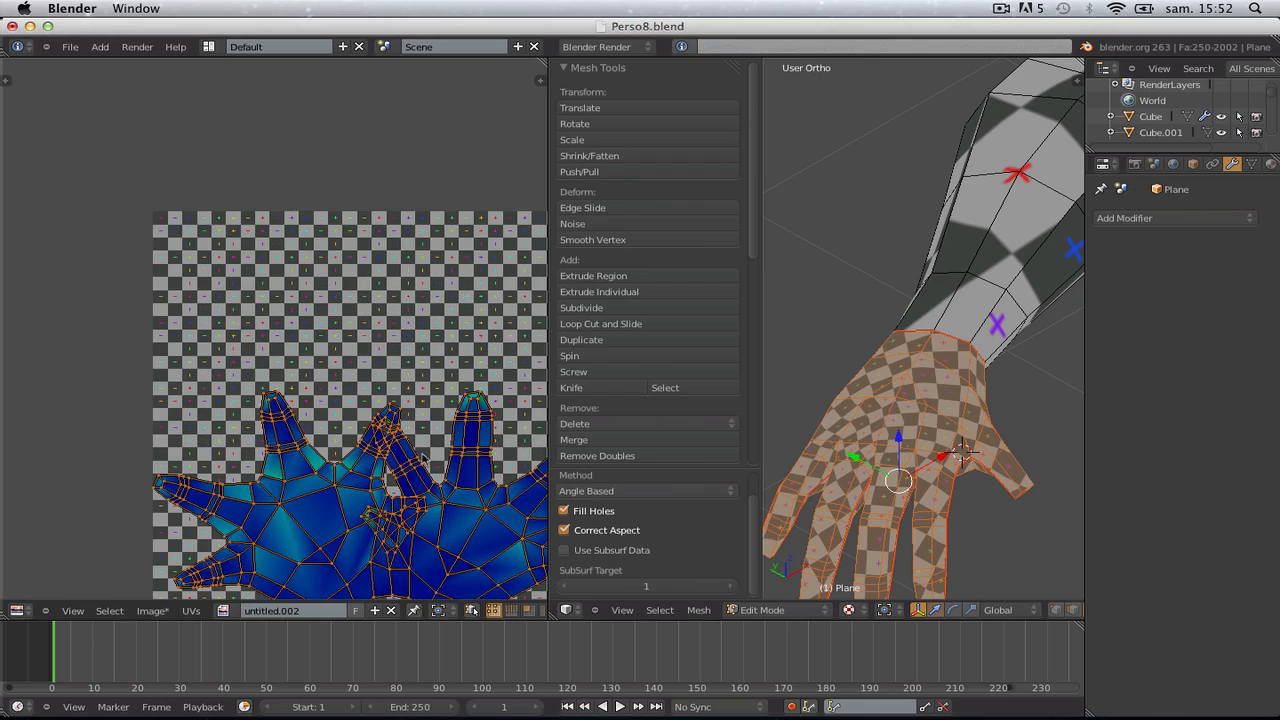
{"action": "middle_click_drag", "start_coordinate": [424, 456], "coordinate": [327, 323]}
{"action": "key", "text": "a"}
{"action": "scroll", "coordinate": [905, 432], "scroll_direction": "down", "scroll_amount": 1}
Reselect the hand's linked faces from the thumb side and unwrap them again
{"action": "middle_click_drag", "start_coordinate": [905, 432], "coordinate": [902, 366]}
{"action": "scroll", "coordinate": [850, 358], "scroll_direction": "up", "scroll_amount": 2}
{"action": "key", "text": "a"}
{"action": "key", "text": "a"}
{"action": "key", "text": "l"}
{"action": "key", "text": "u"}
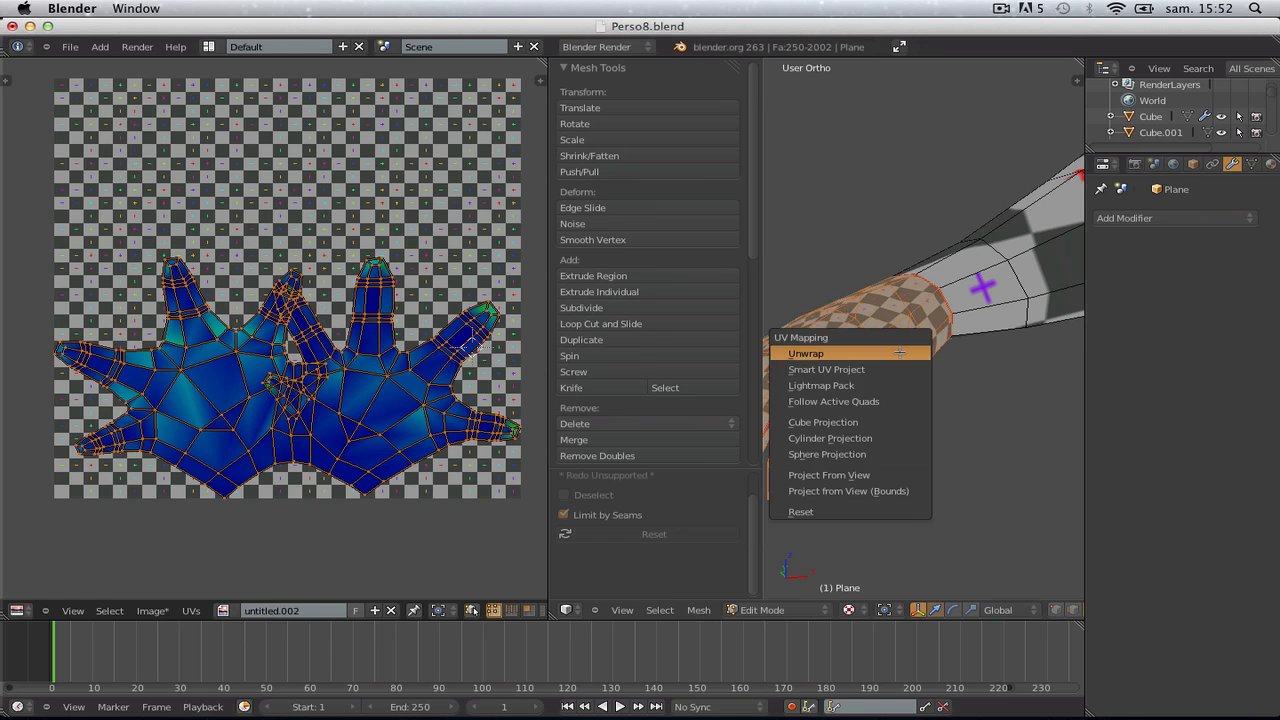
{"action": "left_click", "coordinate": [900, 353]}
Try Minimize Stretch on the hand's UVs, undo it and deselect the mesh
{"action": "scroll", "coordinate": [183, 386], "scroll_direction": "up", "scroll_amount": 2}
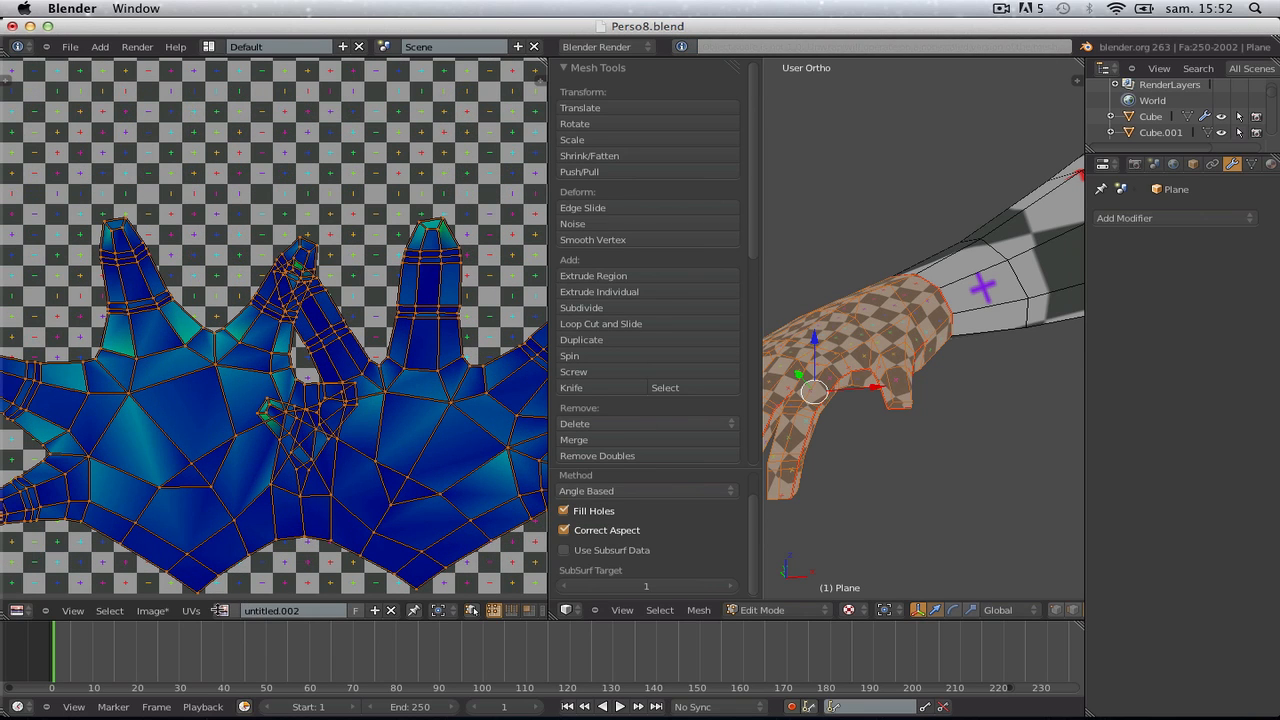
{"action": "left_click", "coordinate": [191, 610]}
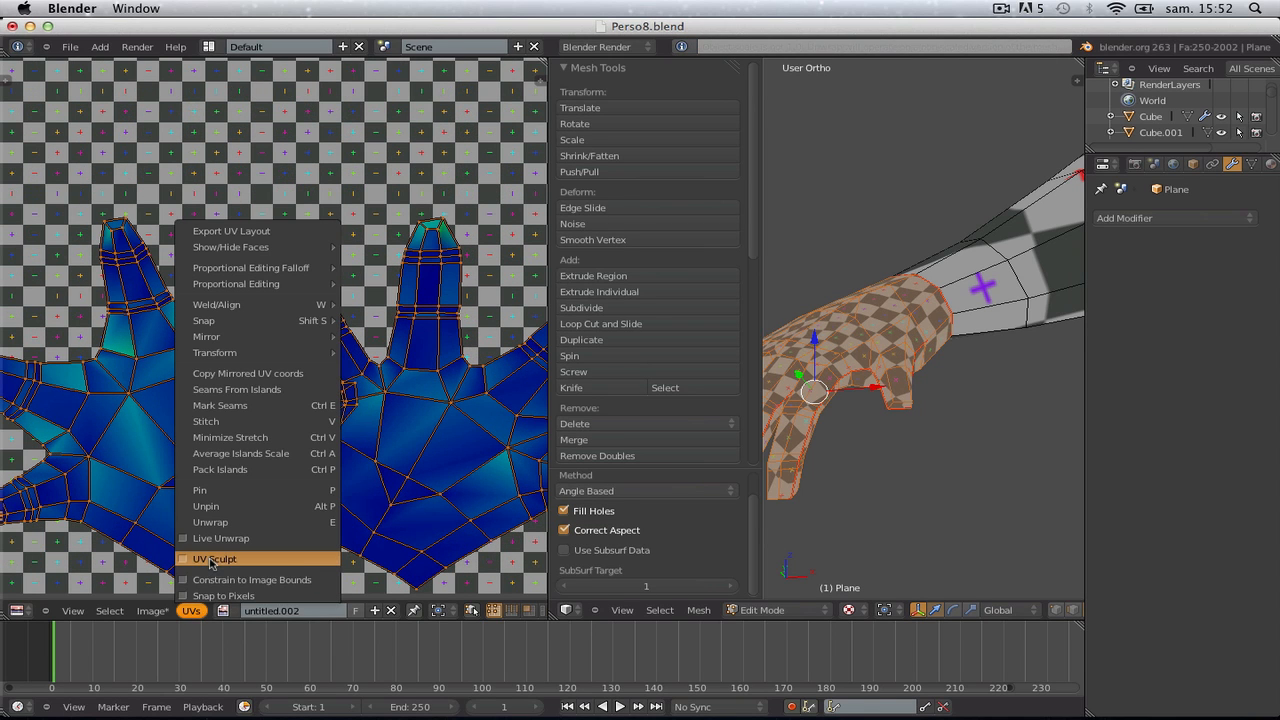
{"action": "left_click", "coordinate": [304, 441]}
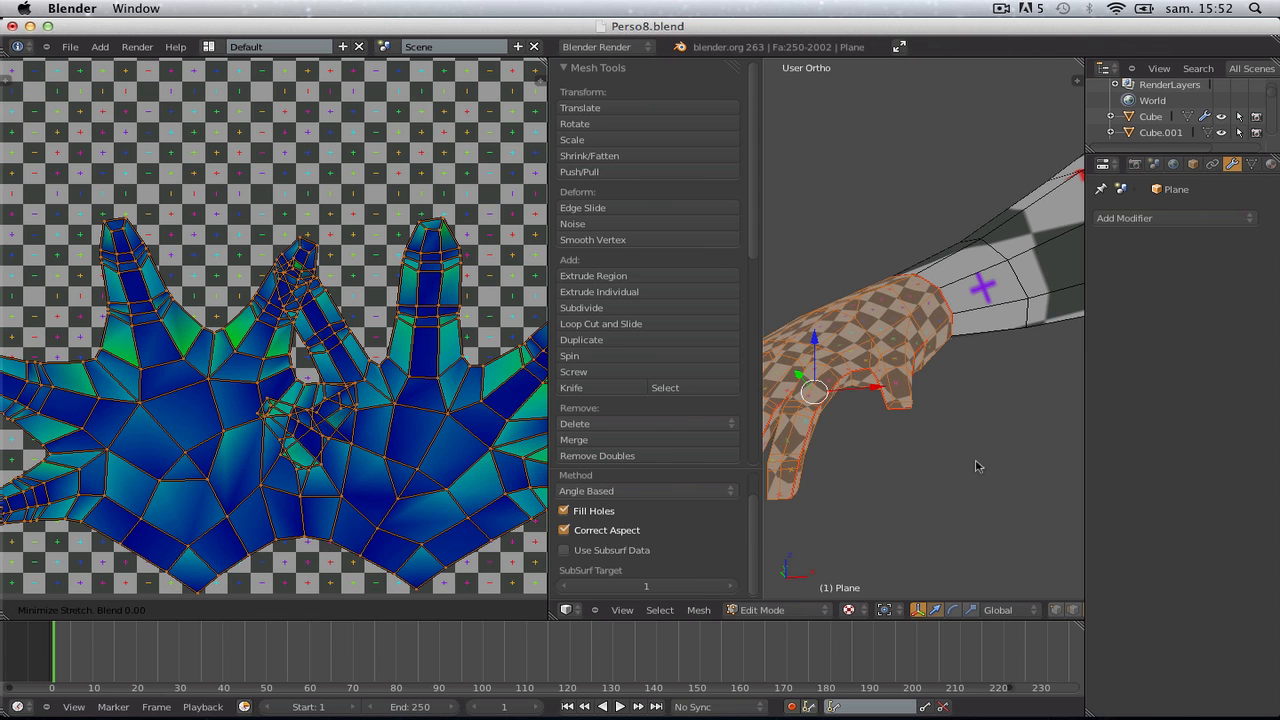
{"action": "left_click", "coordinate": [926, 450]}
{"action": "scroll", "coordinate": [924, 450], "scroll_direction": "down", "scroll_amount": 3}
{"action": "middle_click_drag", "start_coordinate": [849, 453], "coordinate": [800, 428]}
{"action": "key", "text": "ctrl+z"}
{"action": "scroll", "coordinate": [957, 423], "scroll_direction": "up", "scroll_amount": 3}
{"action": "key", "text": "a"}
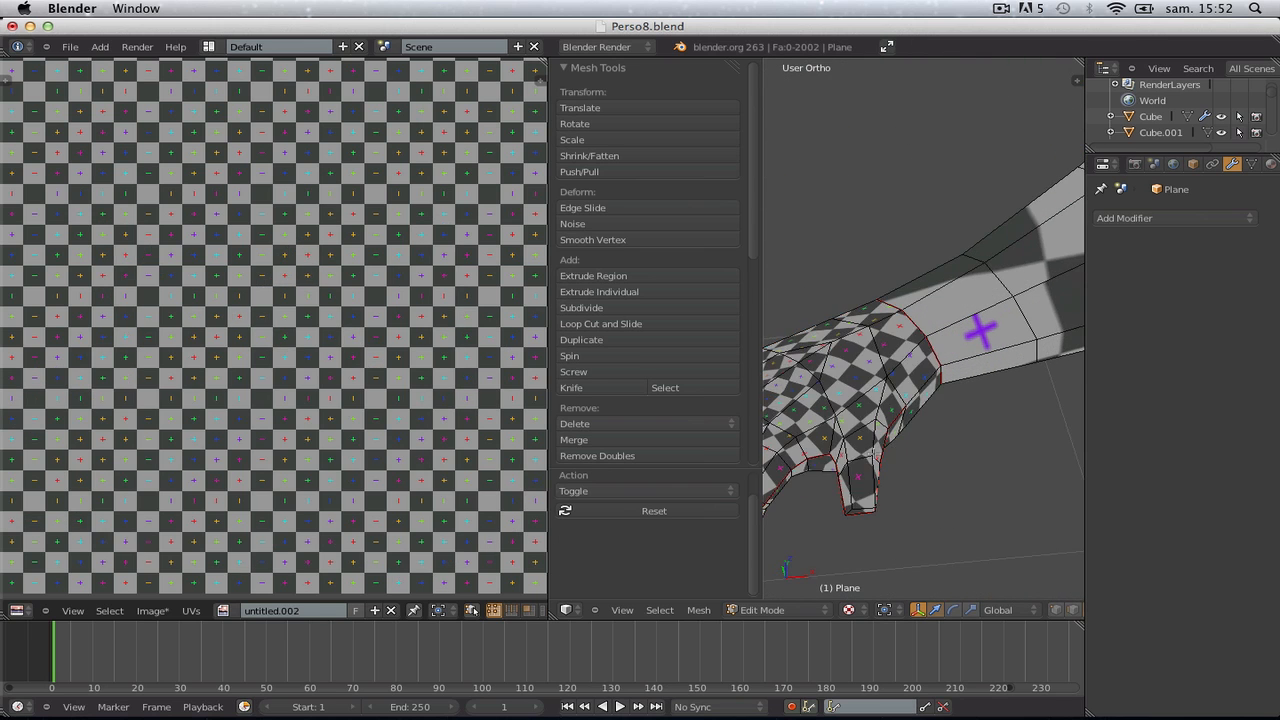
{"action": "middle_click_drag", "start_coordinate": [875, 453], "coordinate": [829, 399]}
{"action": "key", "text": "ctrl+Tab"}
{"action": "left_click", "coordinate": [834, 332]}
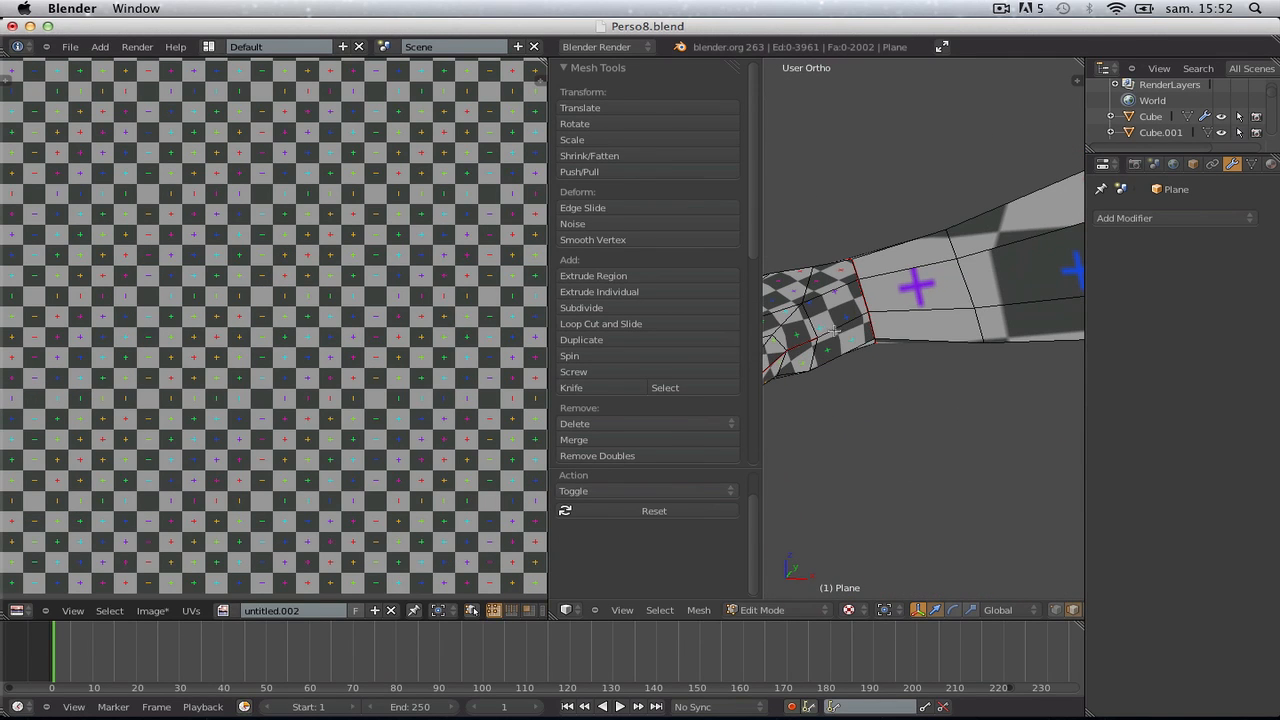
{"action": "right_click", "coordinate": [834, 330]}
{"action": "key", "text": "e"}
{"action": "left_click", "coordinate": [843, 345]}
{"action": "key", "text": "ctrl+e"}
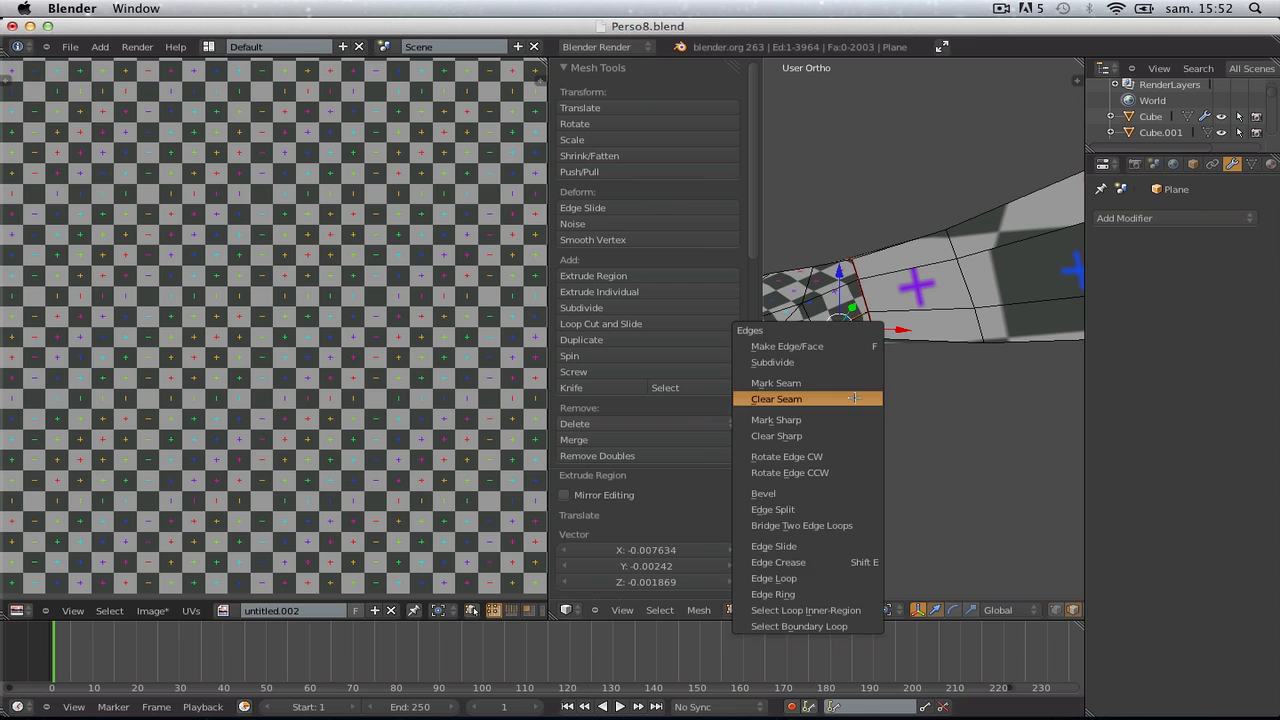
{"action": "left_click", "coordinate": [852, 398]}
{"action": "key", "text": "a"}
{"action": "key", "text": "ctrl+z"}
{"action": "key", "text": "ctrl+z"}
{"action": "key", "text": "ctrl+z"}
Mark the thumb-side edge next to the wrist as a seam in edge selection mode and deselect it
{"action": "right_click", "coordinate": [834, 329]}
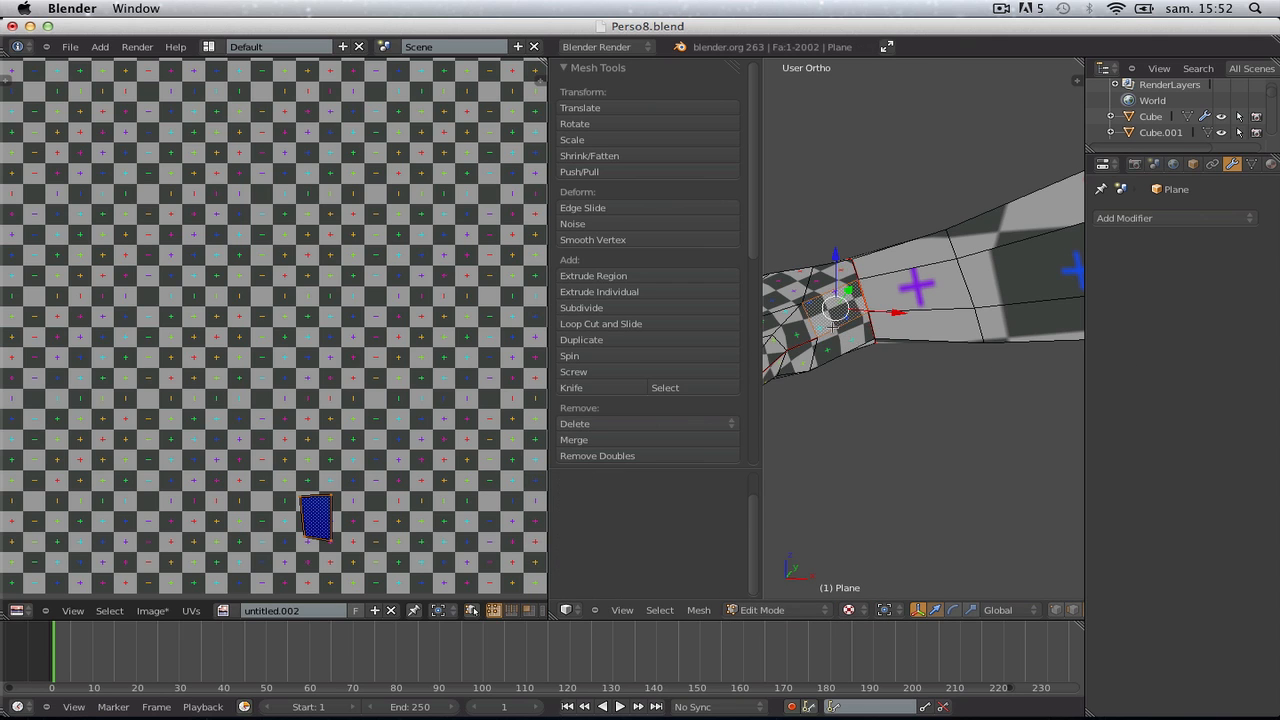
{"action": "key", "text": "ctrl+e"}
{"action": "key", "text": "a"}
{"action": "key", "text": "ctrl+Tab"}
{"action": "left_click", "coordinate": [877, 338]}
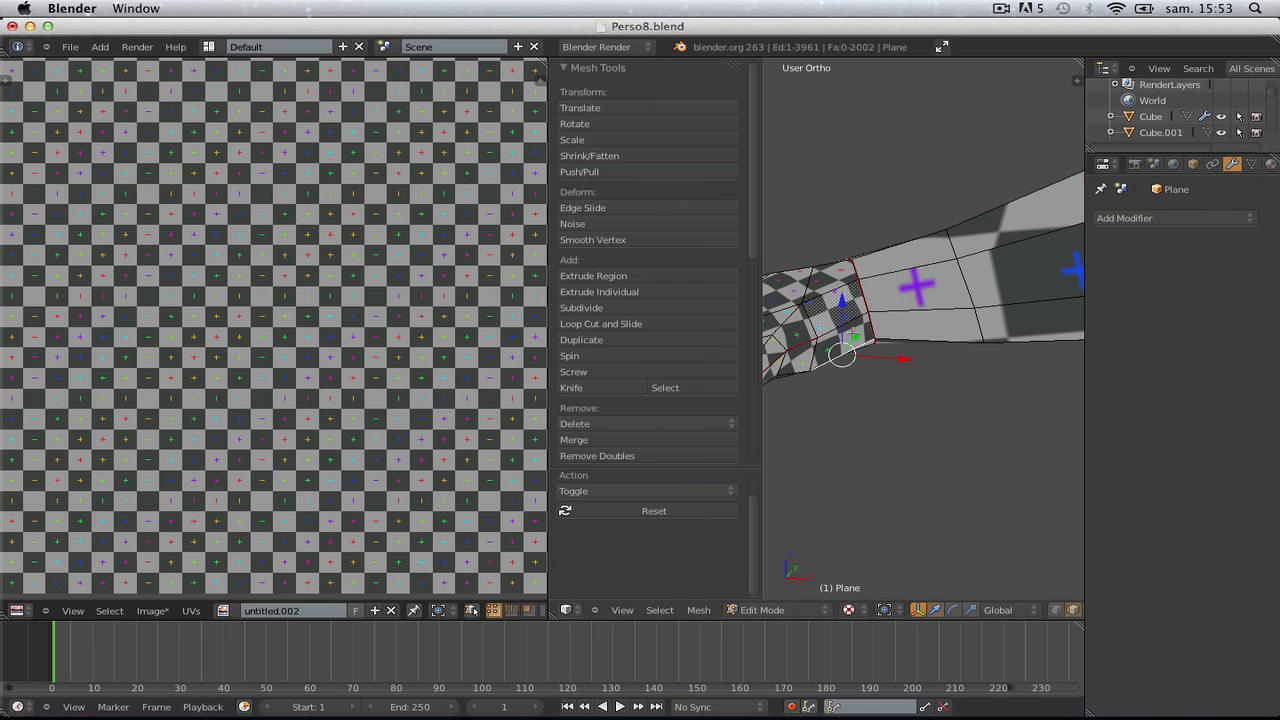
{"action": "key", "text": "ctrl+e"}
{"action": "left_click", "coordinate": [843, 309]}
{"action": "scroll", "coordinate": [845, 312], "scroll_direction": "down", "scroll_amount": 3}
{"action": "key", "text": "a"}
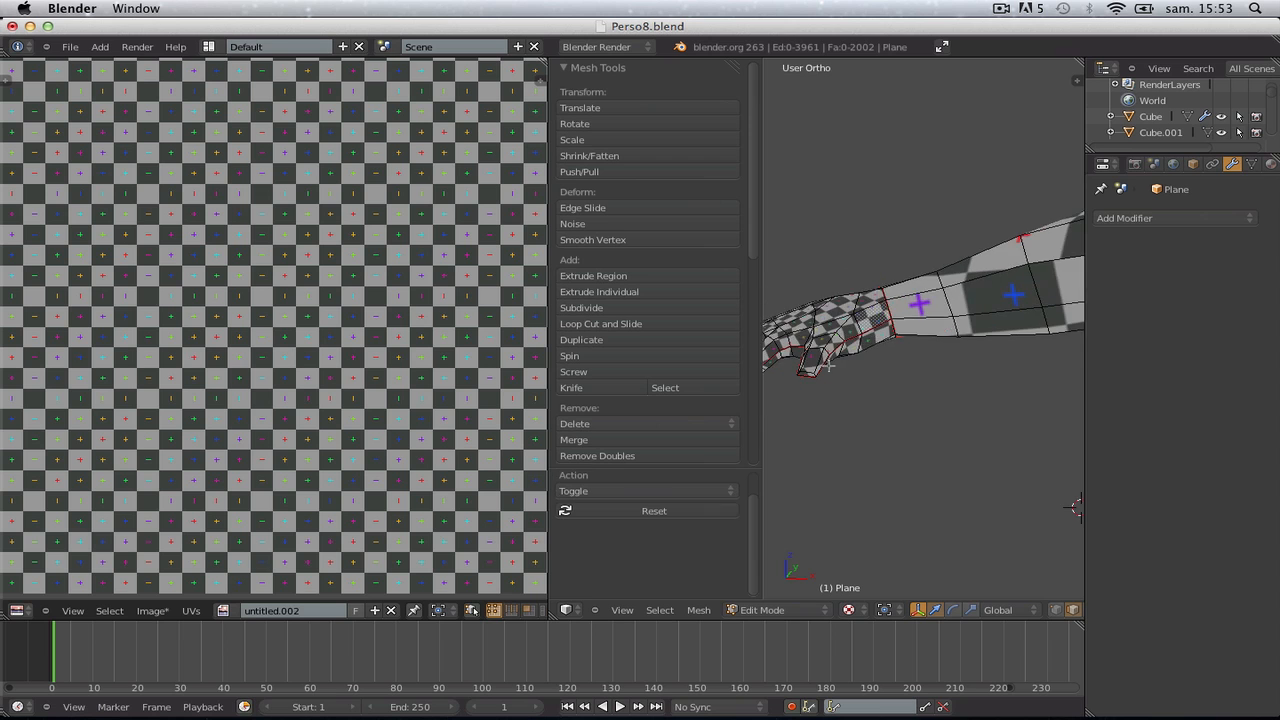
Clear the seam from the edge next to the wrist on the little-finger side of the hand
{"action": "middle_click_drag", "start_coordinate": [850, 322], "coordinate": [876, 293]}
{"action": "scroll", "coordinate": [876, 293], "scroll_direction": "up", "scroll_amount": 2}
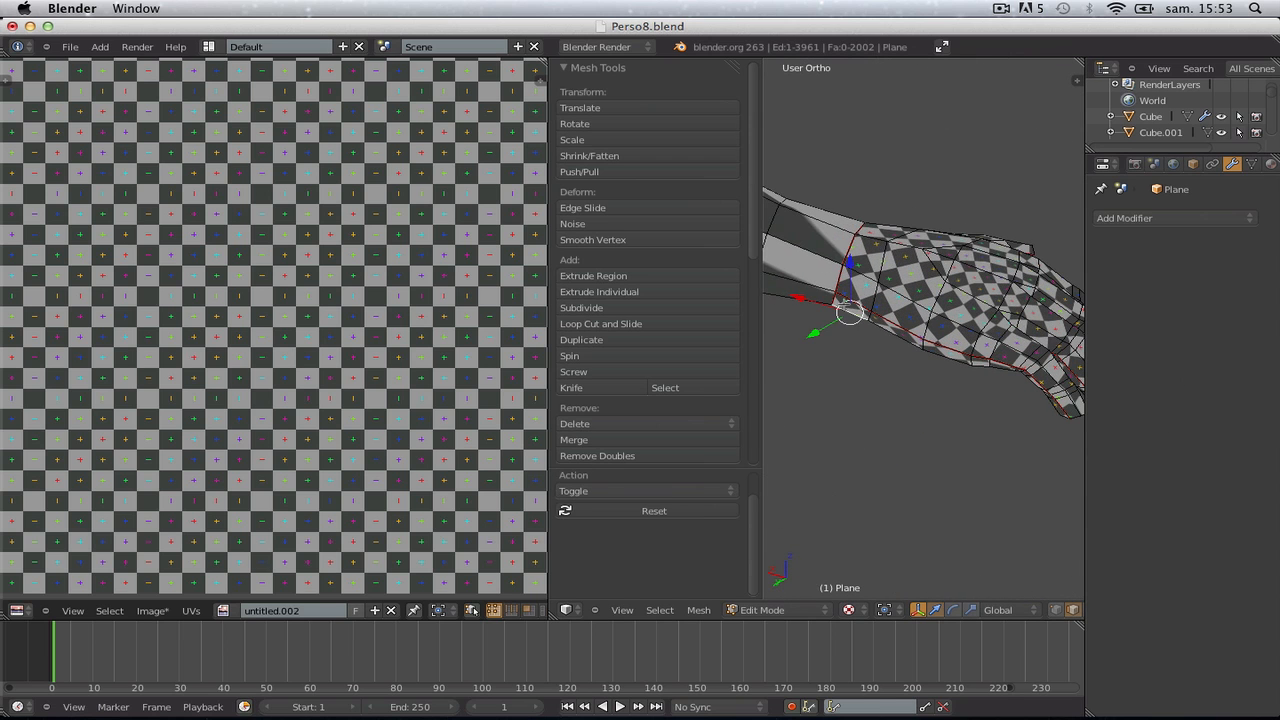
{"action": "key", "text": "ctrl+e"}
{"action": "left_click", "coordinate": [850, 295]}
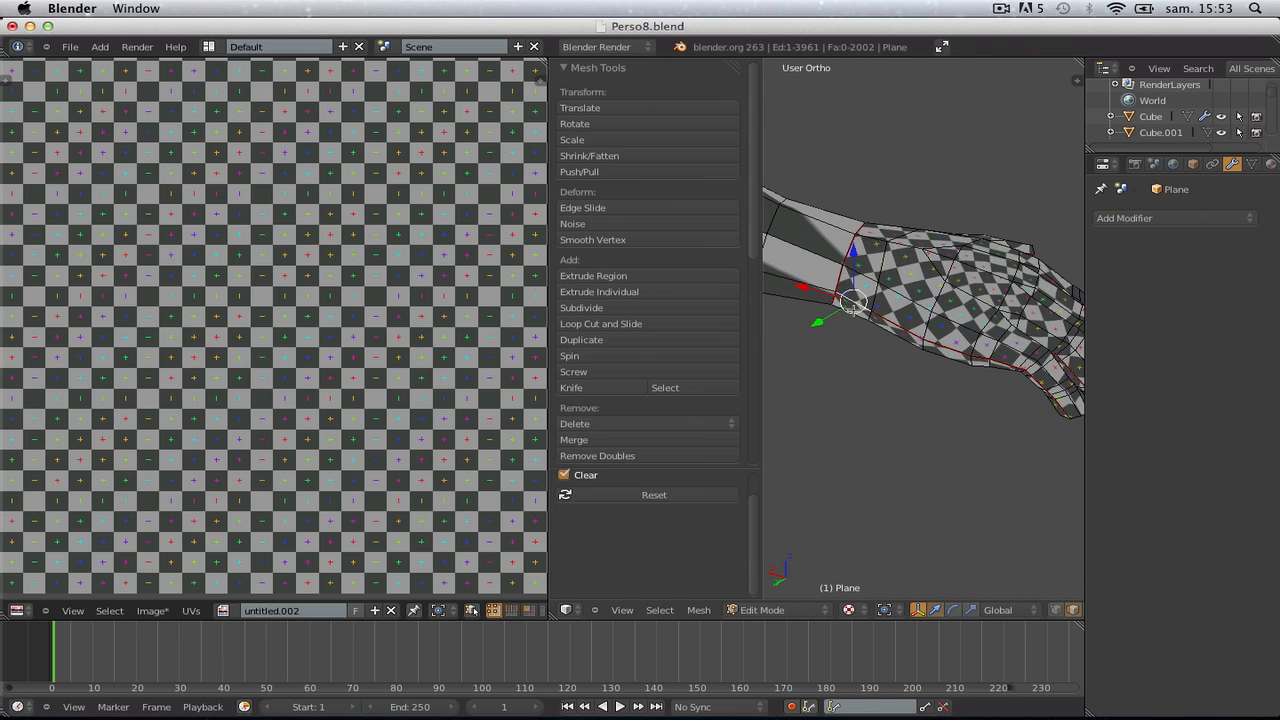
Select the hand's linked faces in face selection mode and unwrap them with the little-finger side joined
{"action": "key", "text": "ctrl+Tab"}
{"action": "left_click", "coordinate": [870, 326]}
{"action": "key", "text": "l"}
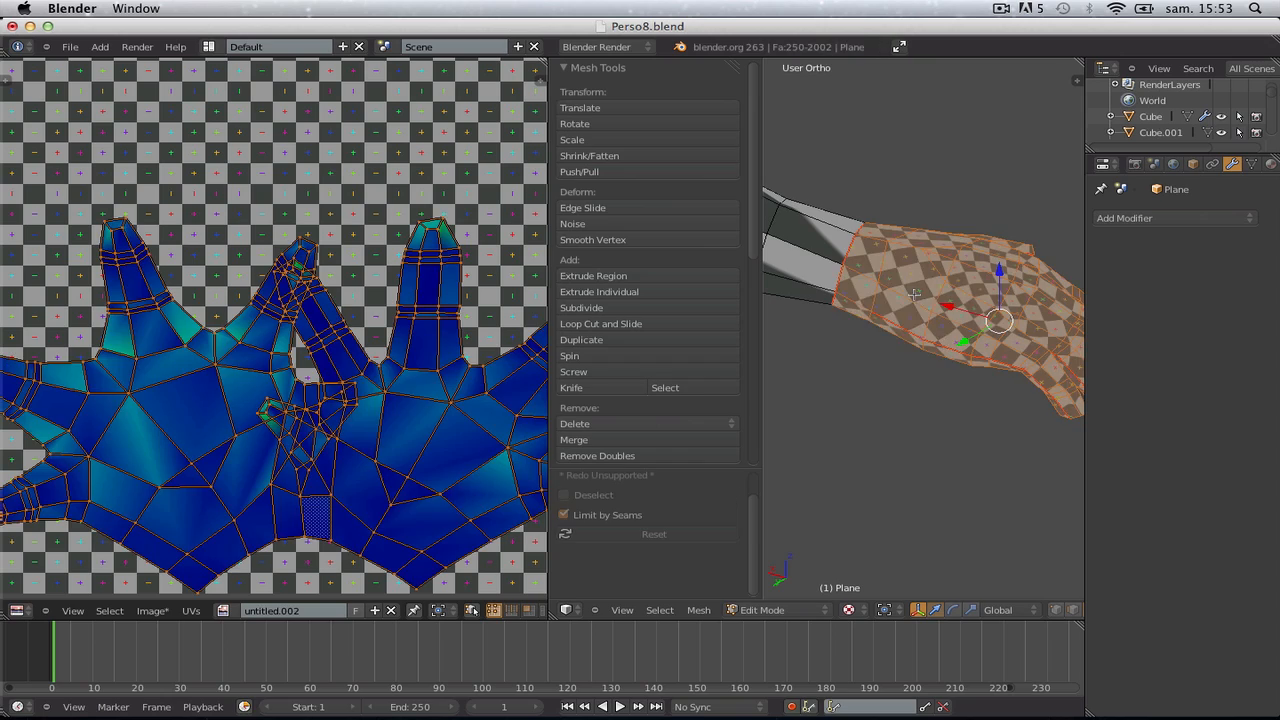
{"action": "key", "text": "u"}
{"action": "left_click", "coordinate": [866, 296]}
{"action": "scroll", "coordinate": [285, 320], "scroll_direction": "down", "scroll_amount": 3}
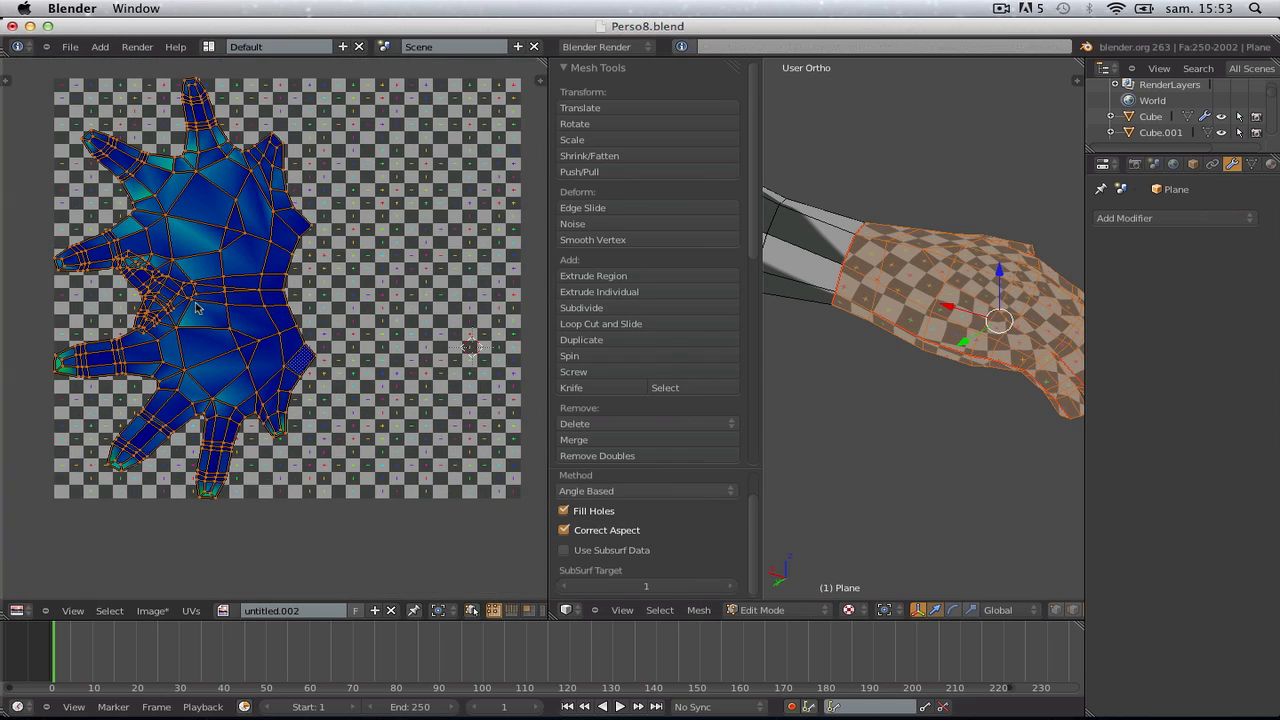
Deselect the UVs and the mesh, reselect the hand's linked faces and repeat the unwrap
{"action": "scroll", "coordinate": [195, 308], "scroll_direction": "up", "scroll_amount": 5}
{"action": "key", "text": "a"}
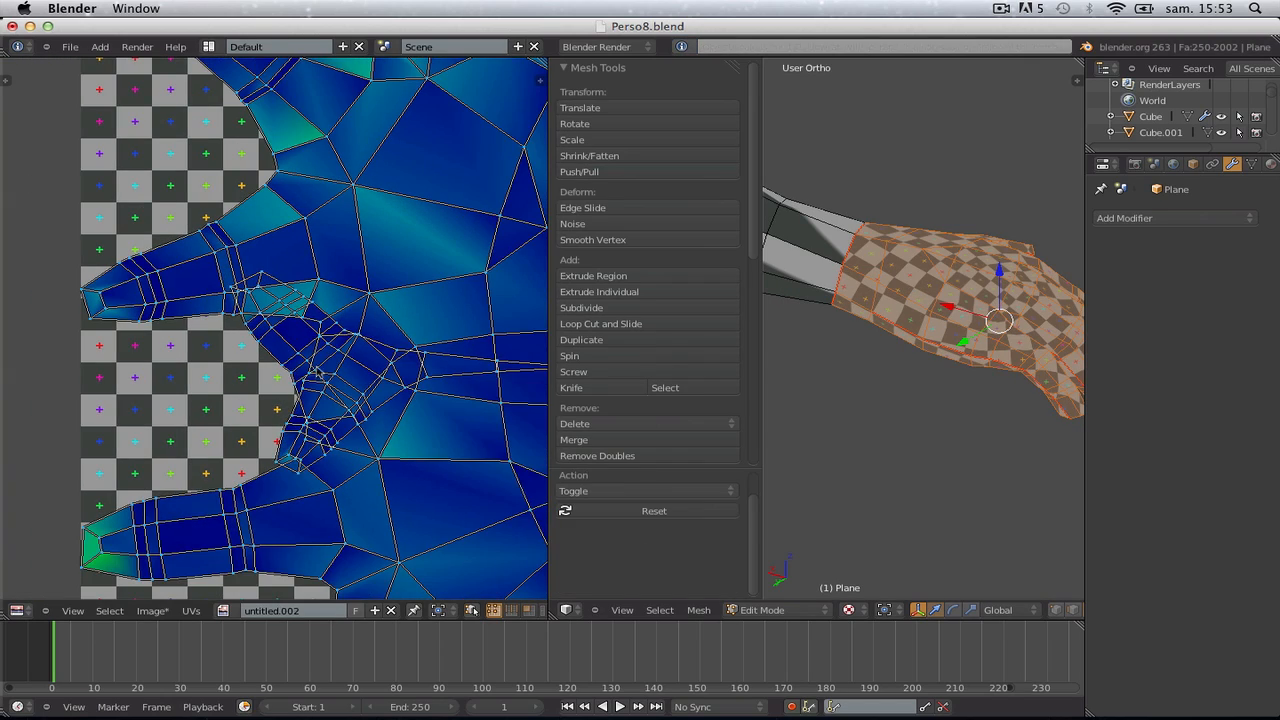
{"action": "key", "text": "a"}
{"action": "key", "text": "a"}
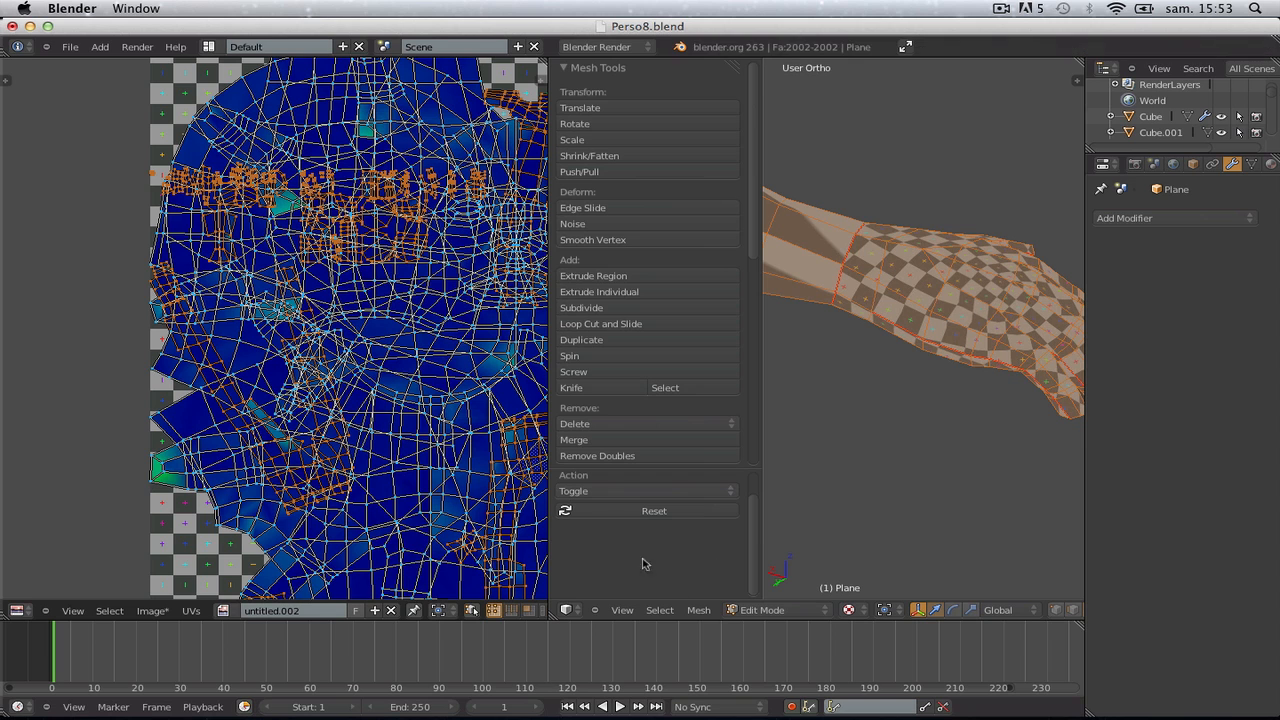
{"action": "key", "text": "a"}
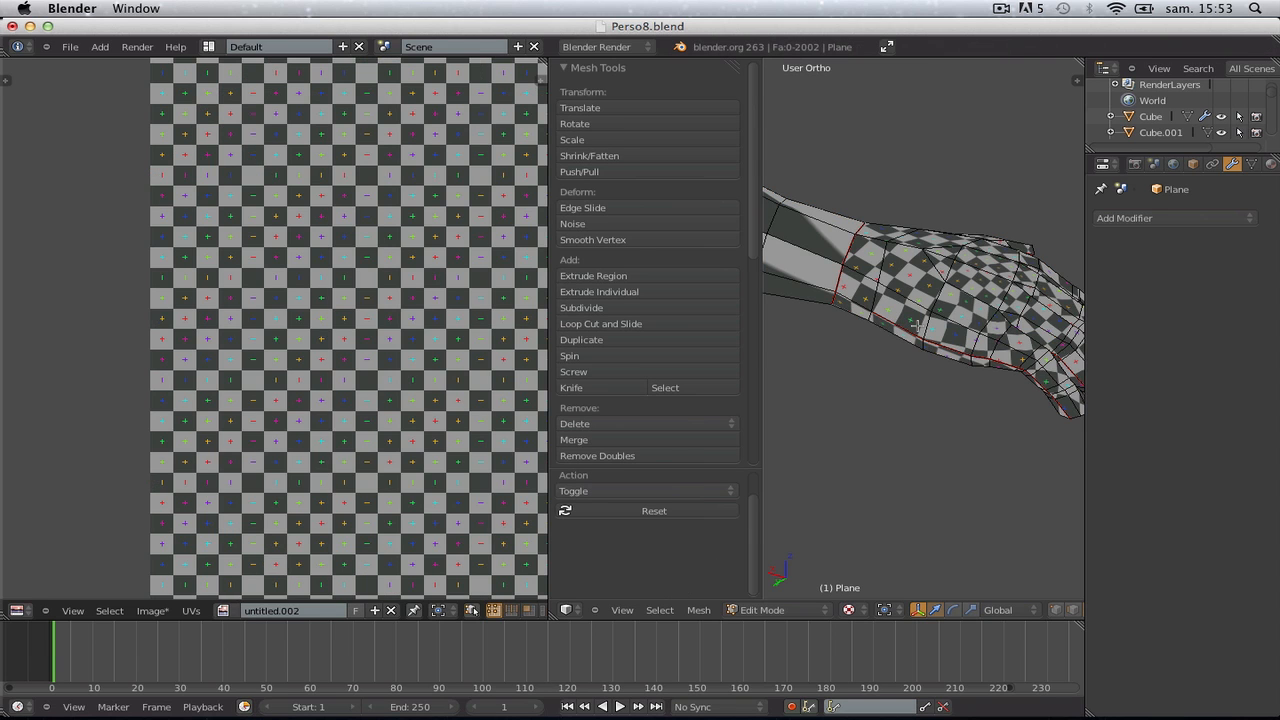
{"action": "key", "text": "l"}
{"action": "key", "text": "u"}
{"action": "left_click", "coordinate": [917, 323]}
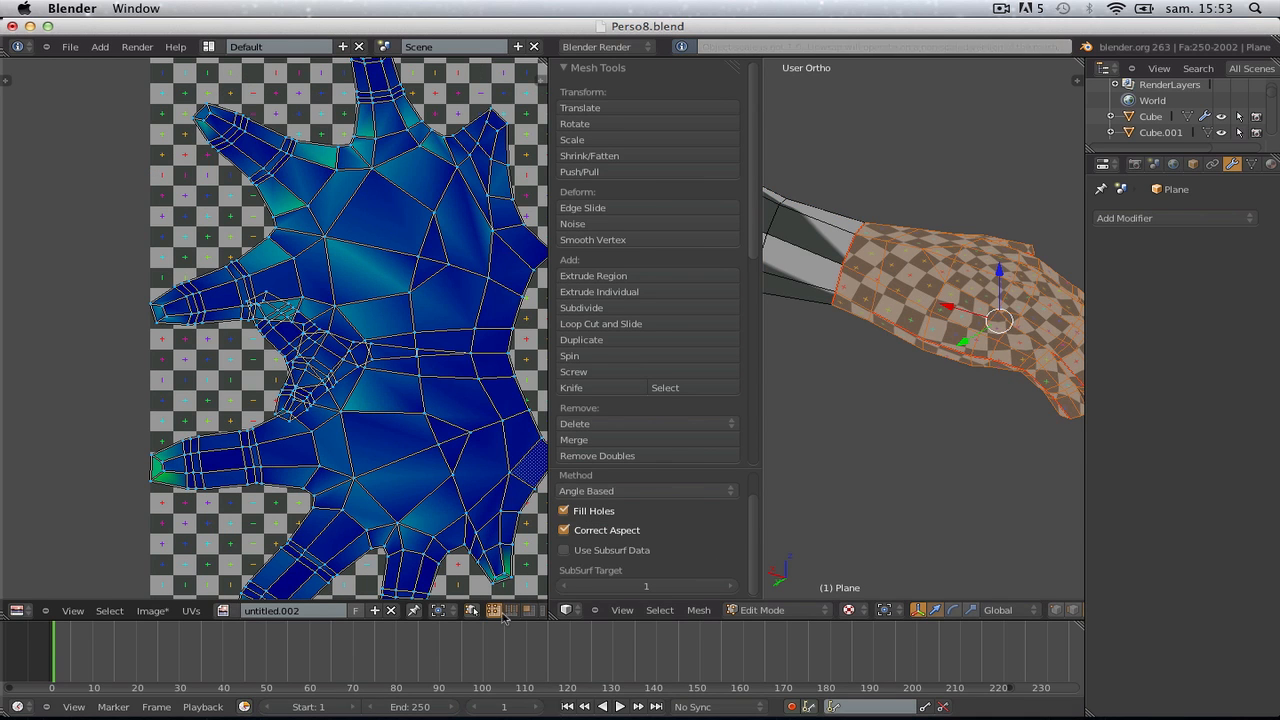
Try the hand's unwrap with Correct Aspect turned off and turn the option back on
{"action": "left_click", "coordinate": [592, 536]}
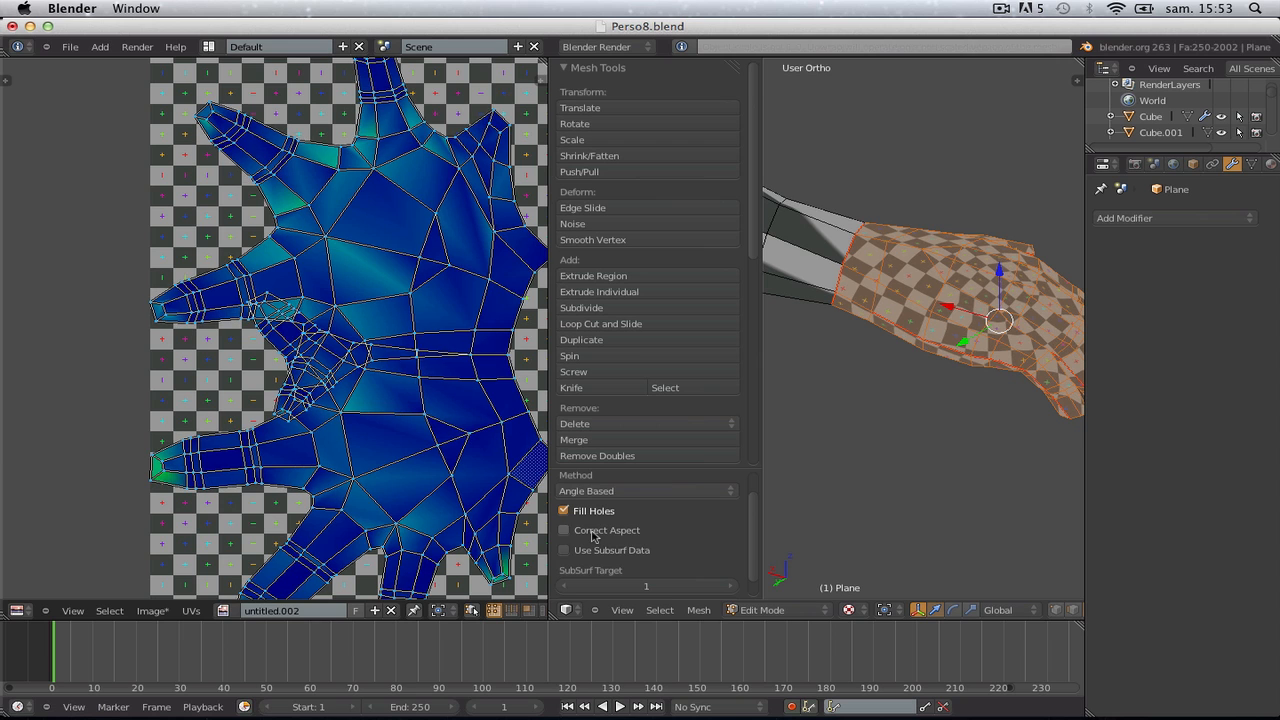
{"action": "left_click", "coordinate": [592, 552]}
{"action": "left_click", "coordinate": [592, 552]}
{"action": "scroll", "coordinate": [688, 573], "scroll_direction": "down", "scroll_amount": 1}
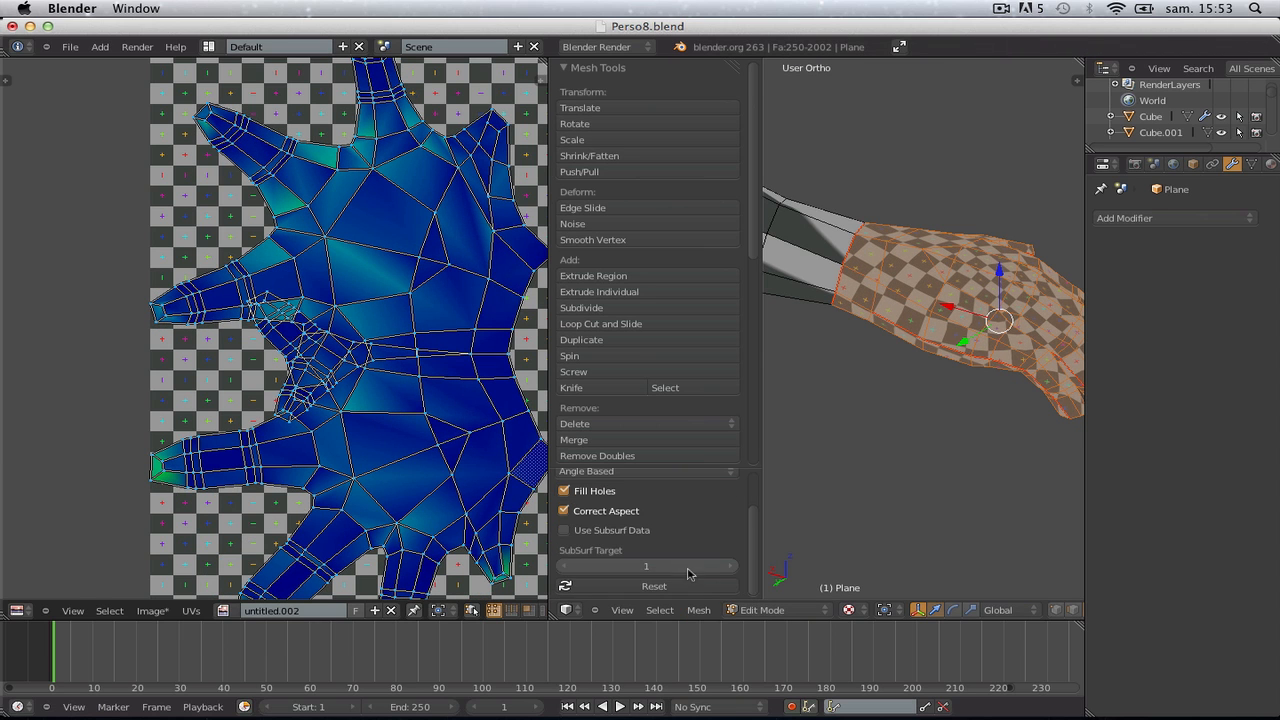
Reset the unwrap options and try the hand's unwrap with SubSurf Target raised to 6
{"action": "left_click", "coordinate": [665, 585]}
{"action": "left_click", "coordinate": [731, 566]}
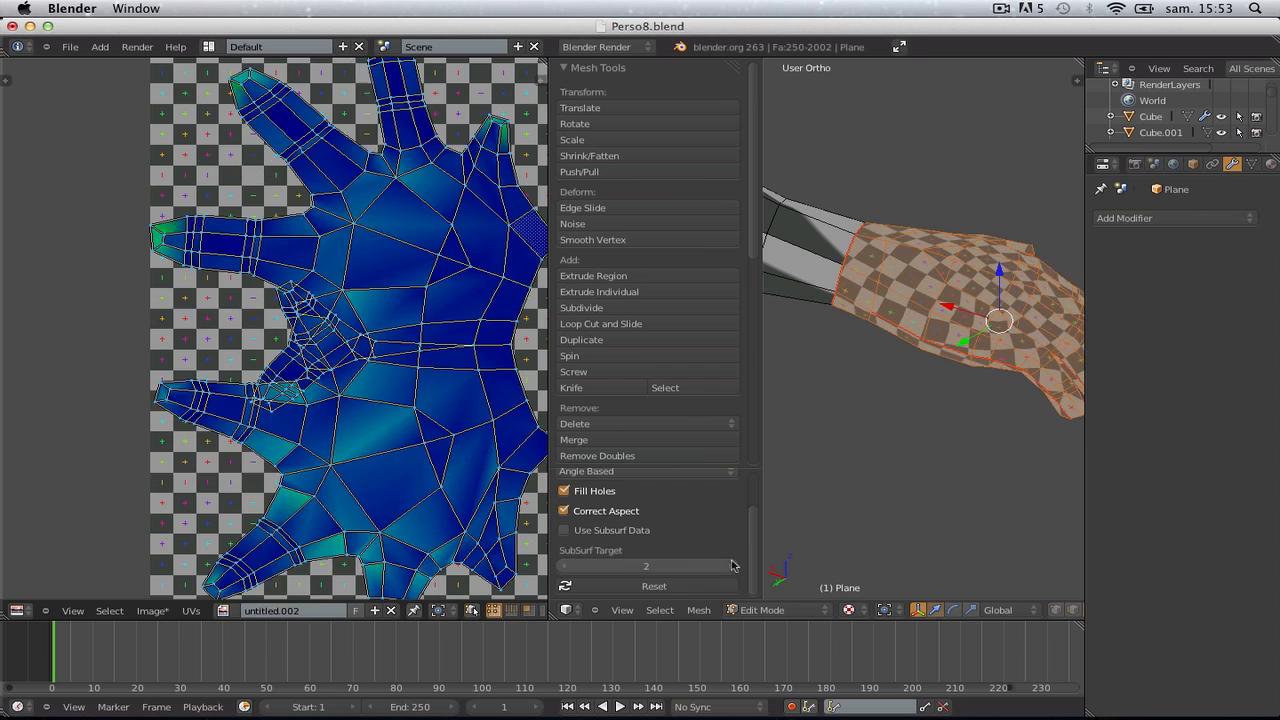
{"action": "left_click", "coordinate": [731, 566]}
{"action": "left_click", "coordinate": [731, 566]}
{"action": "left_click", "coordinate": [731, 566]}
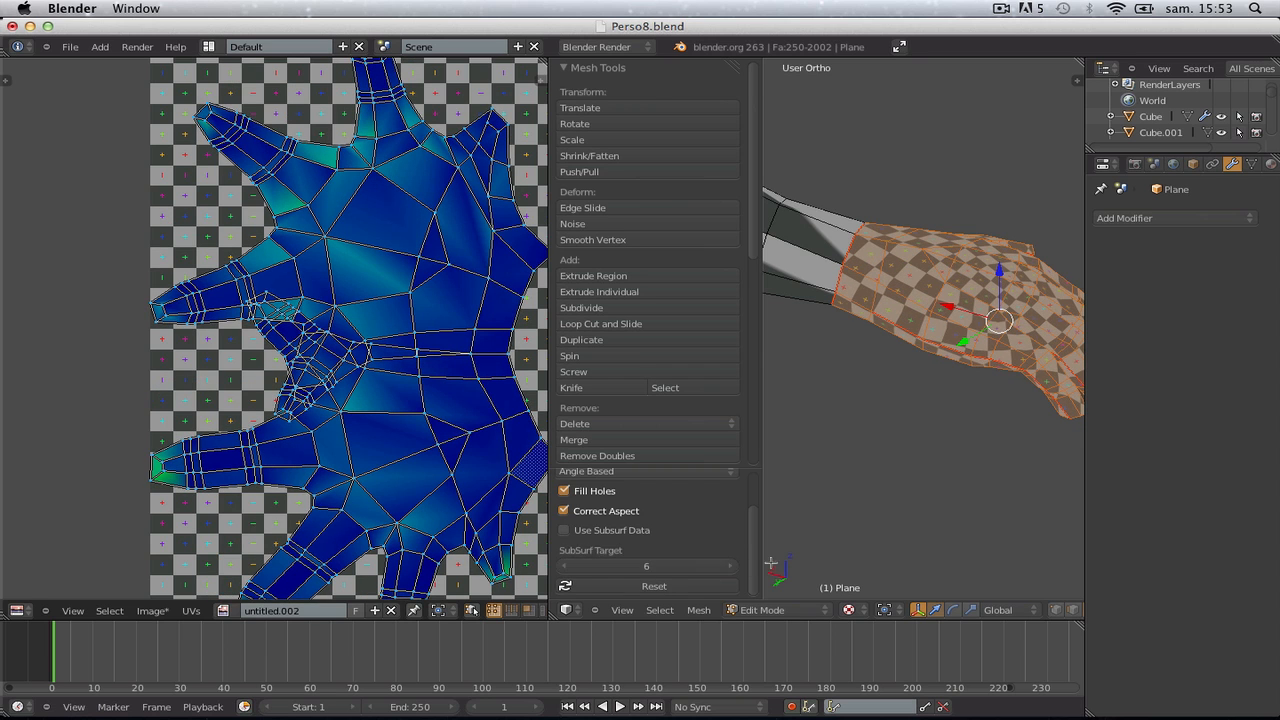
{"action": "scroll", "coordinate": [620, 530], "scroll_direction": "up", "scroll_amount": 2}
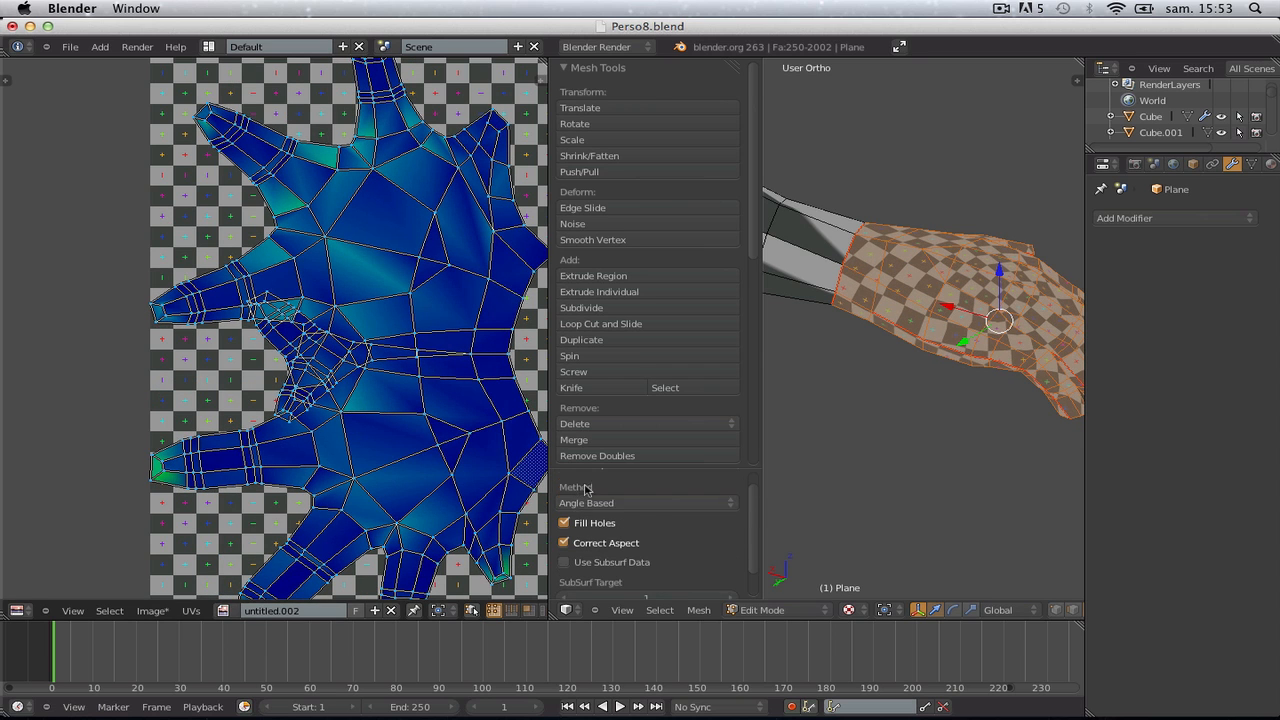
Try the hand's unwrap with the Conformal method and Use Subsurf Data turned on
{"action": "left_click", "coordinate": [586, 503]}
{"action": "left_click", "coordinate": [590, 470]}
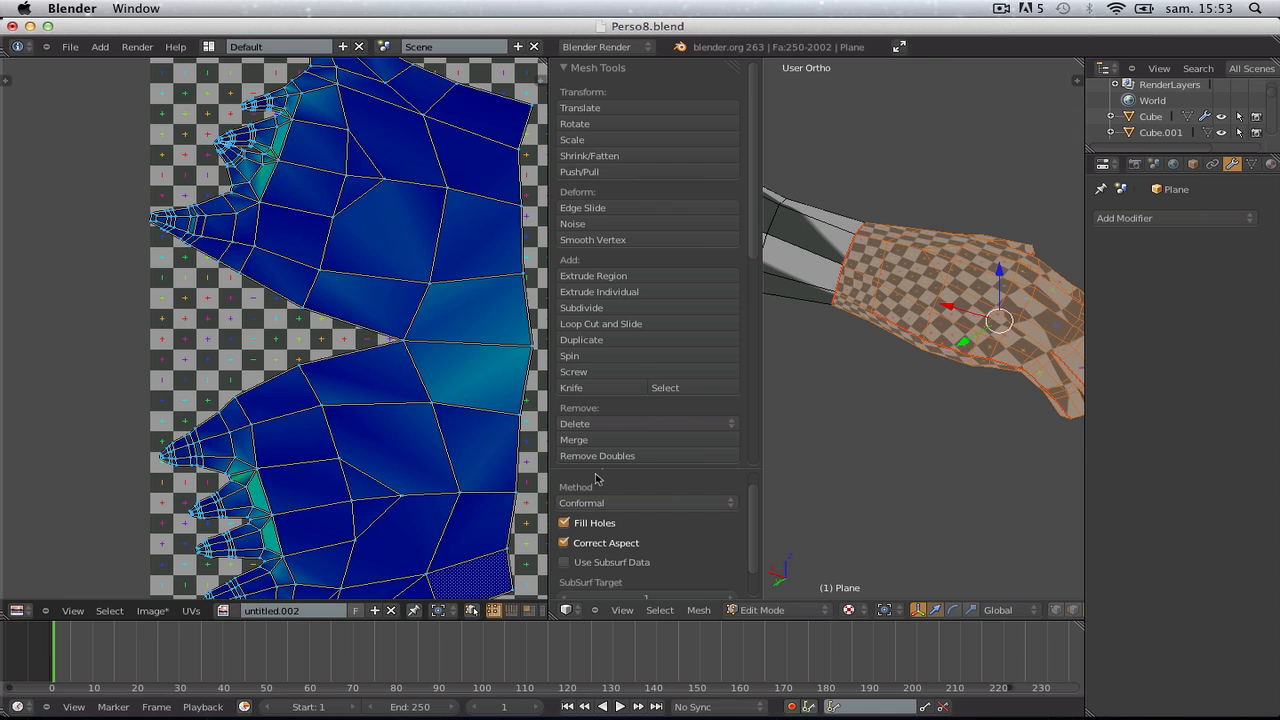
{"action": "scroll", "coordinate": [598, 549], "scroll_direction": "down", "scroll_amount": 2}
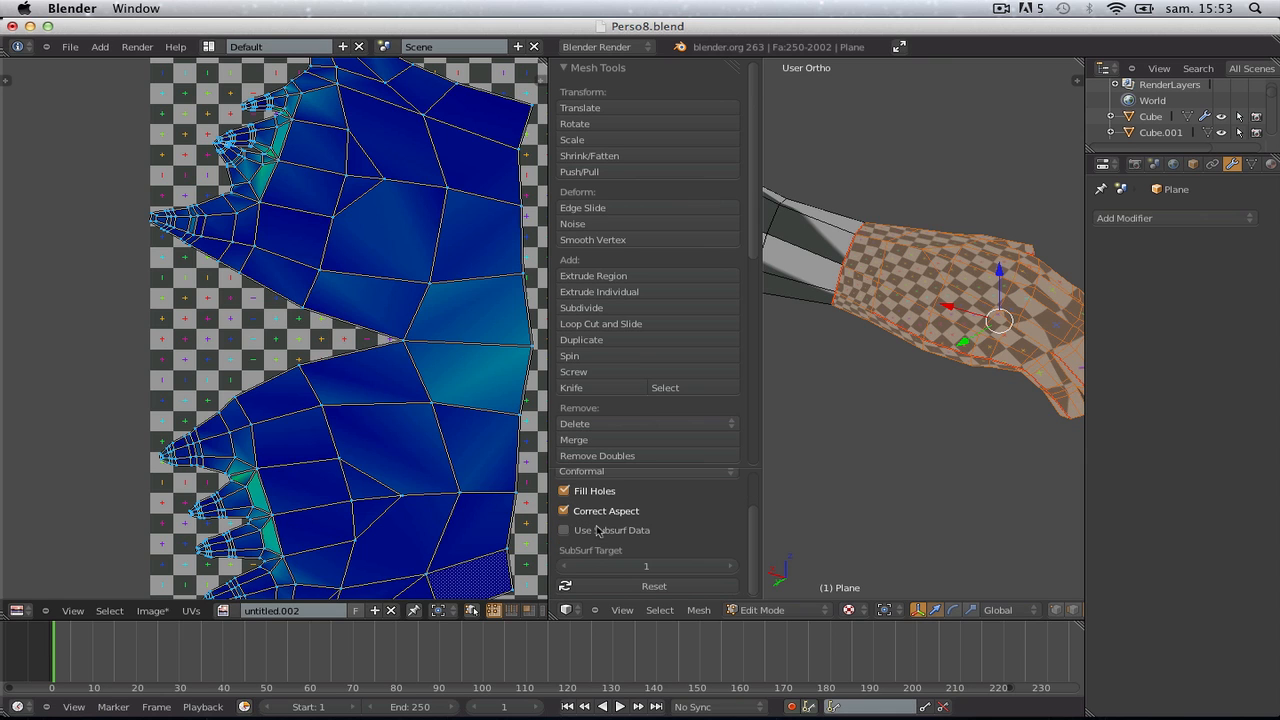
{"action": "left_click", "coordinate": [597, 531]}
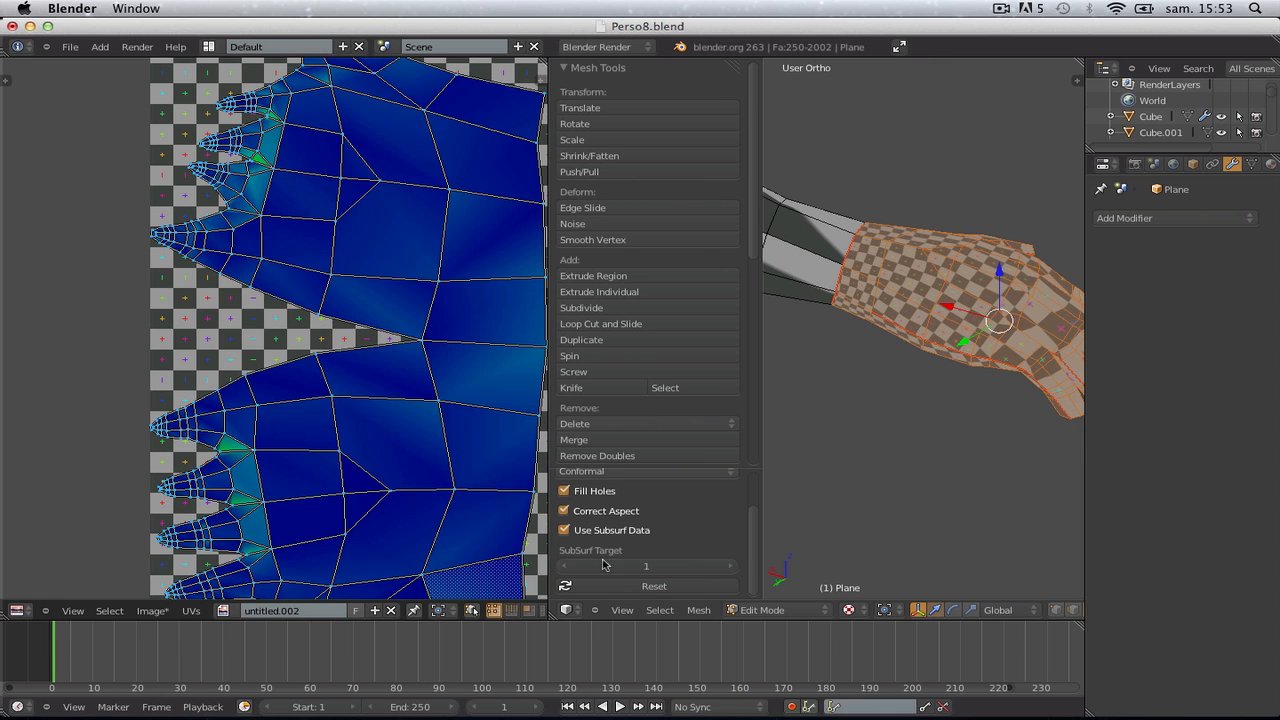
Reset the unwrap options, try a SubSurf Target of 6, and reset them again
{"action": "left_click", "coordinate": [654, 586]}
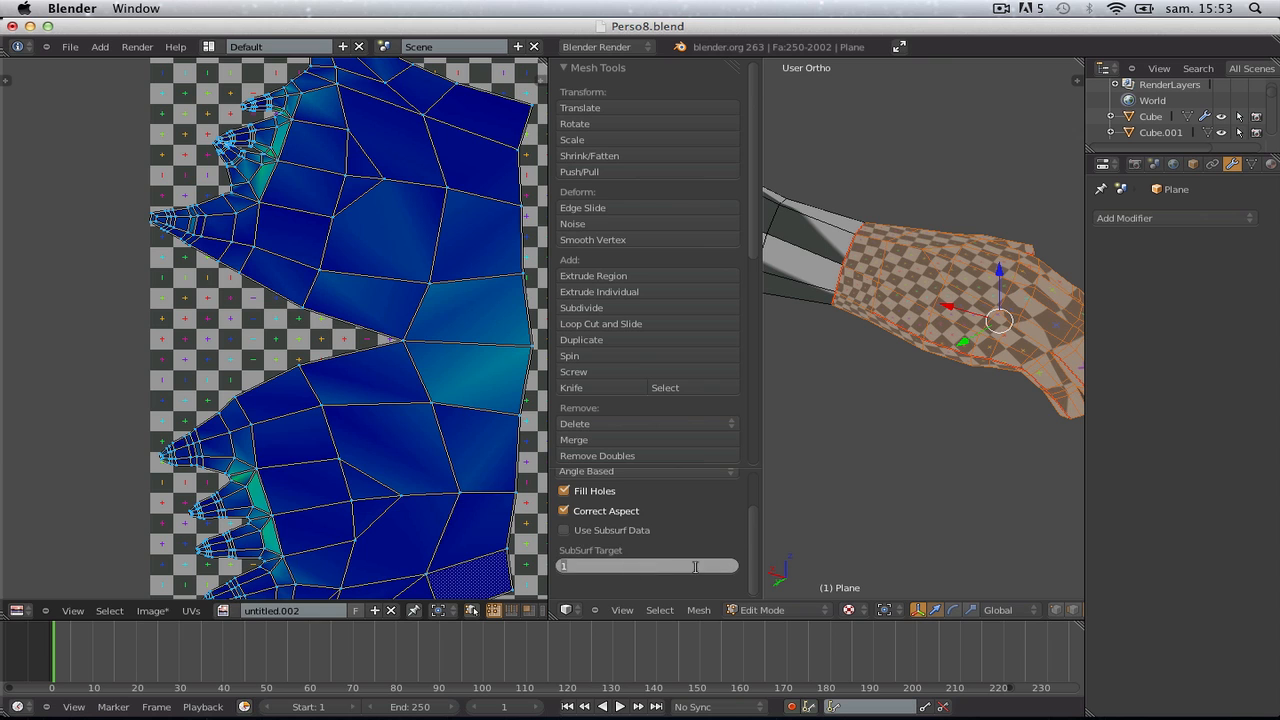
{"action": "left_click", "coordinate": [662, 590]}
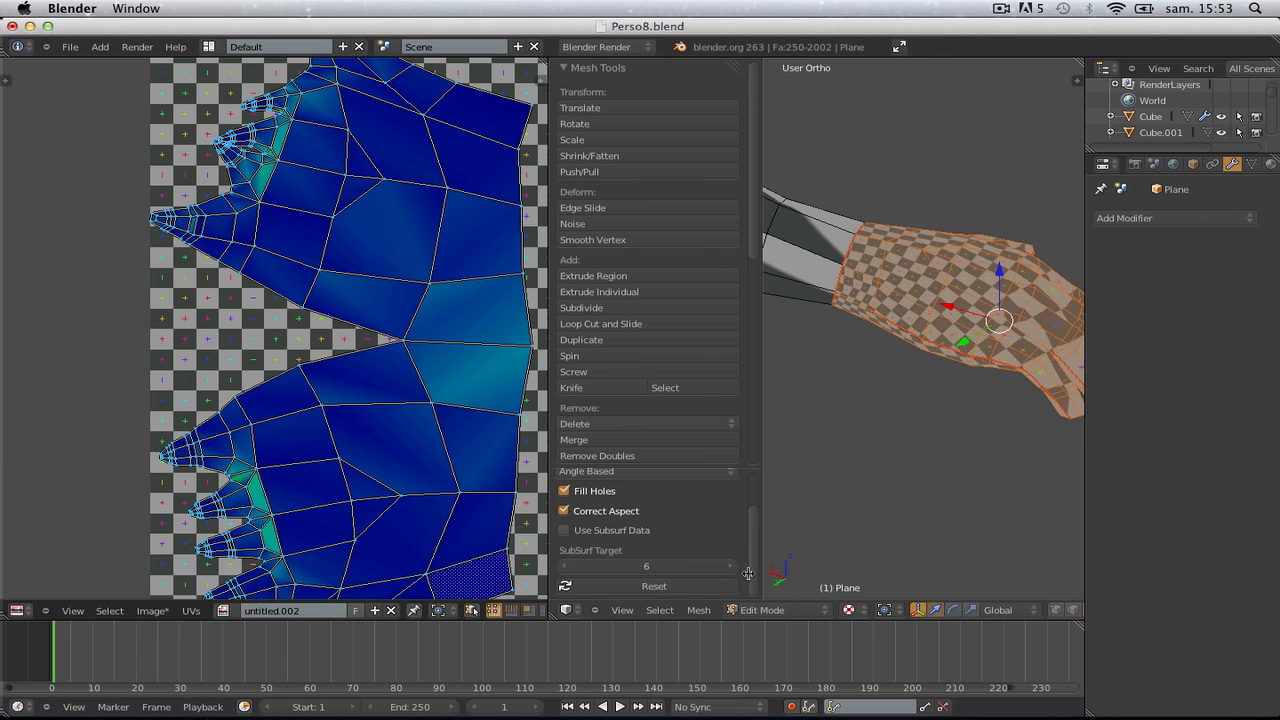
{"action": "left_click", "coordinate": [709, 586]}
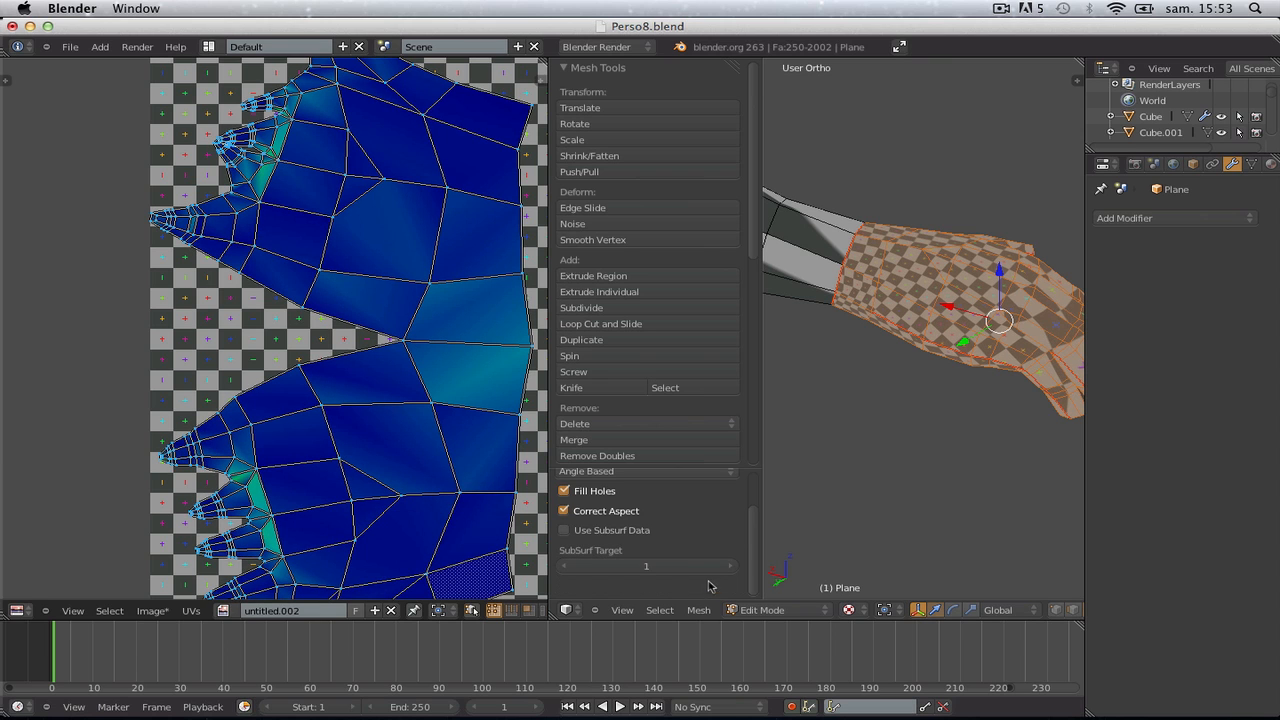
Try the unwrap options with Fill Holes and Correct Aspect turned off
{"action": "left_click", "coordinate": [598, 493]}
{"action": "left_click", "coordinate": [598, 493]}
{"action": "left_click_drag", "start_coordinate": [595, 527], "coordinate": [598, 484]}
{"action": "left_click", "coordinate": [590, 470]}
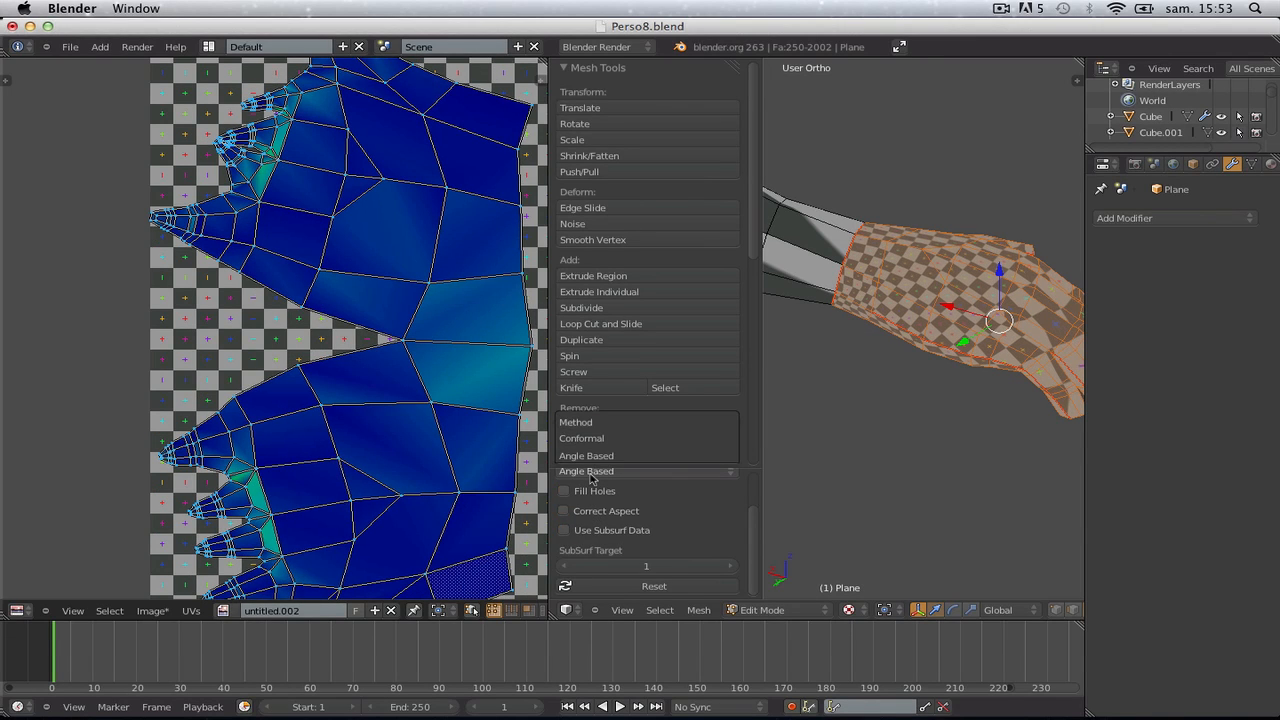
Reset the unwrap options and redo the hand's unwrap with the Angle Based method
{"action": "left_click", "coordinate": [615, 588]}
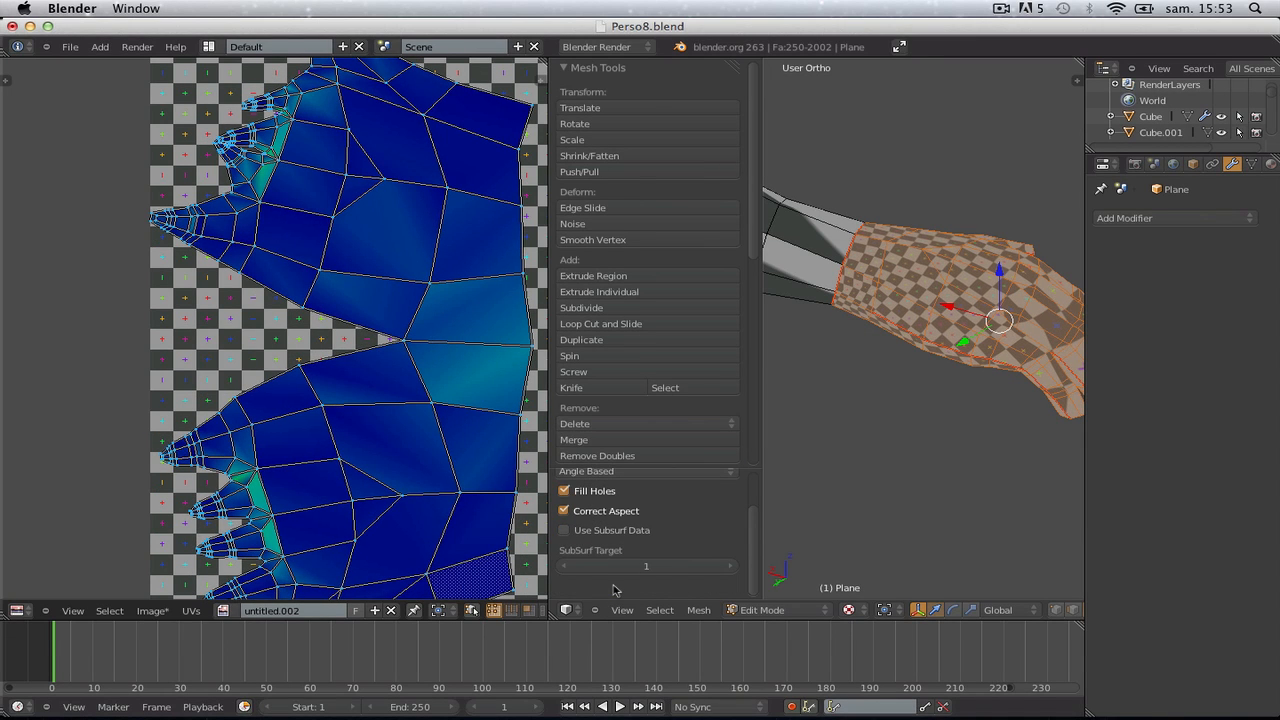
{"action": "scroll", "coordinate": [627, 498], "scroll_direction": "up", "scroll_amount": 2}
{"action": "left_click", "coordinate": [605, 518]}
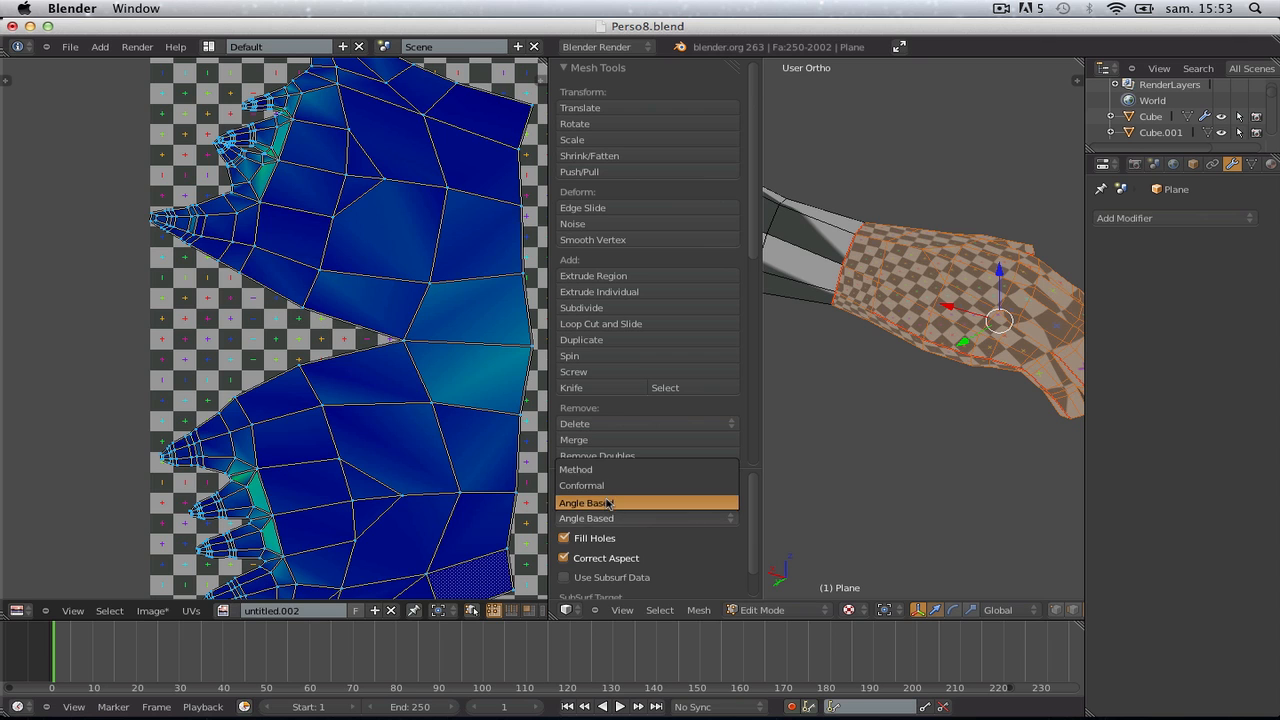
{"action": "left_click", "coordinate": [607, 505]}
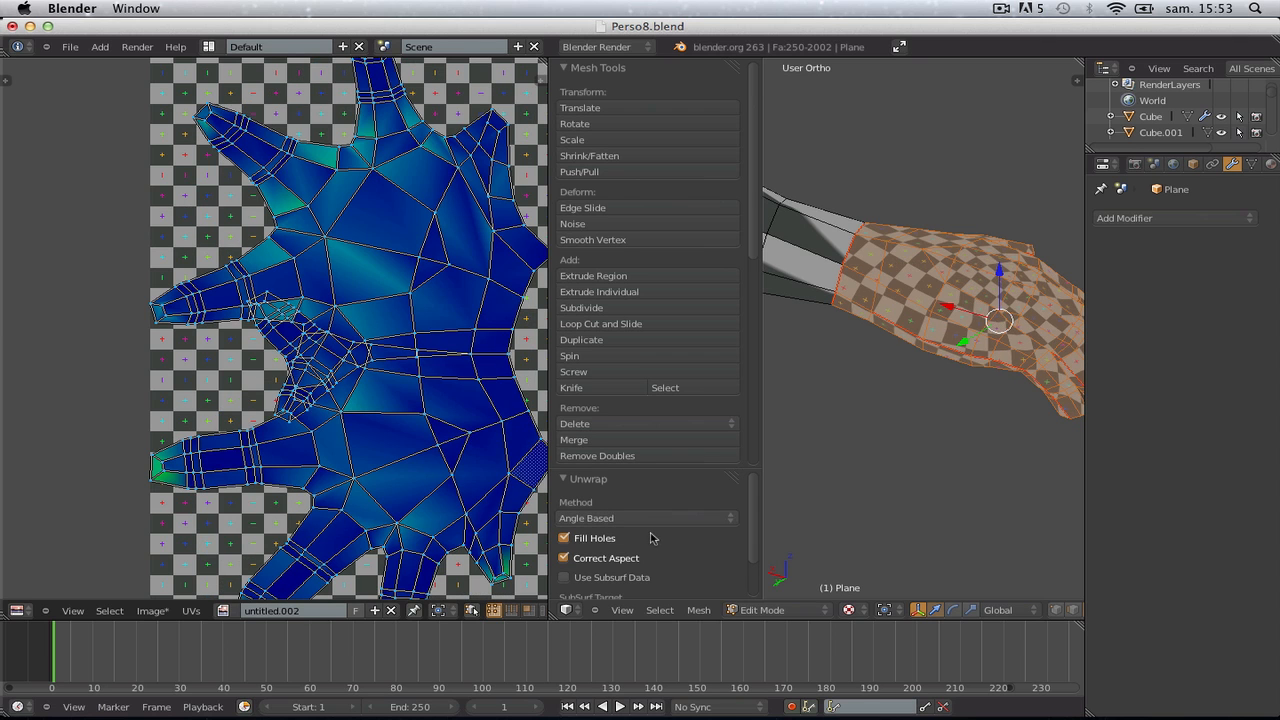
Compare the hand's Angle Based unwrap with Use Subsurf Data repeatedly switched on and off
{"action": "scroll", "coordinate": [651, 539], "scroll_direction": "down", "scroll_amount": 2}
{"action": "left_click", "coordinate": [647, 535]}
{"action": "left_click", "coordinate": [646, 536]}
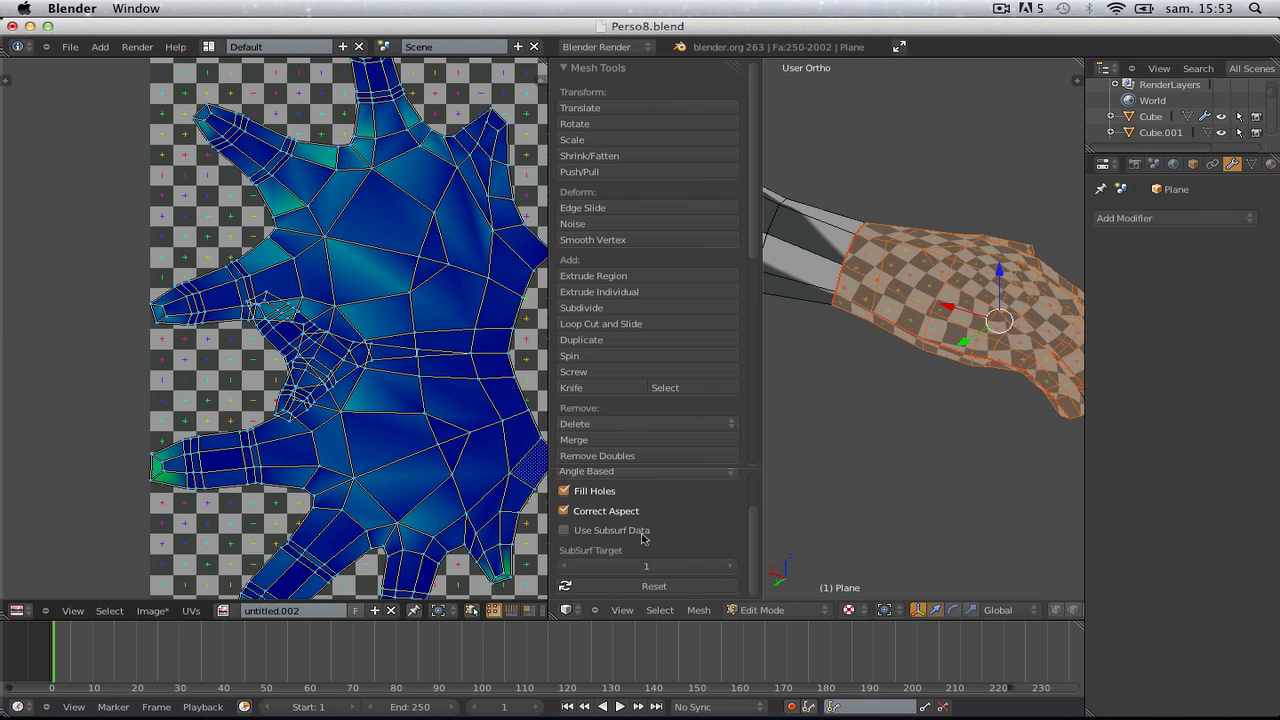
{"action": "left_click", "coordinate": [645, 537]}
{"action": "left_click", "coordinate": [644, 538]}
{"action": "left_click", "coordinate": [643, 539]}
{"action": "left_click", "coordinate": [643, 539]}
{"action": "left_click", "coordinate": [643, 539]}
{"action": "left_click", "coordinate": [643, 539]}
{"action": "left_click", "coordinate": [643, 539]}
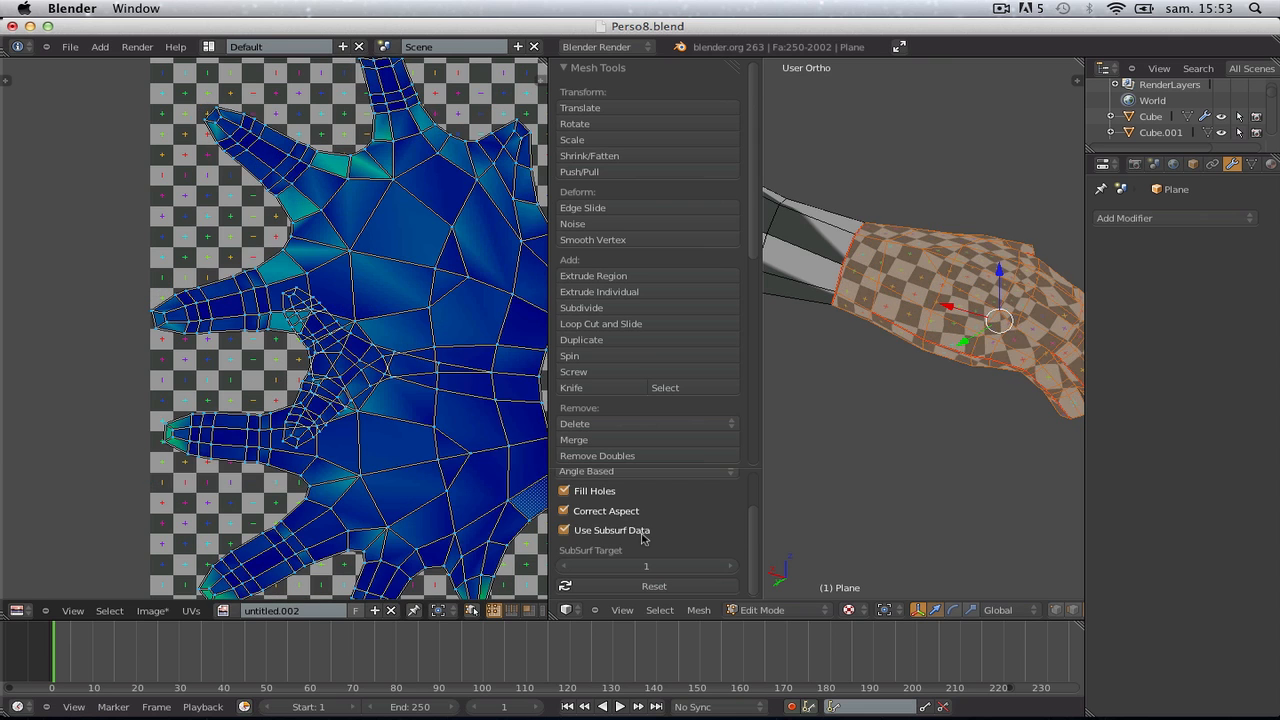
{"action": "left_click", "coordinate": [643, 539]}
{"action": "left_click", "coordinate": [643, 539]}
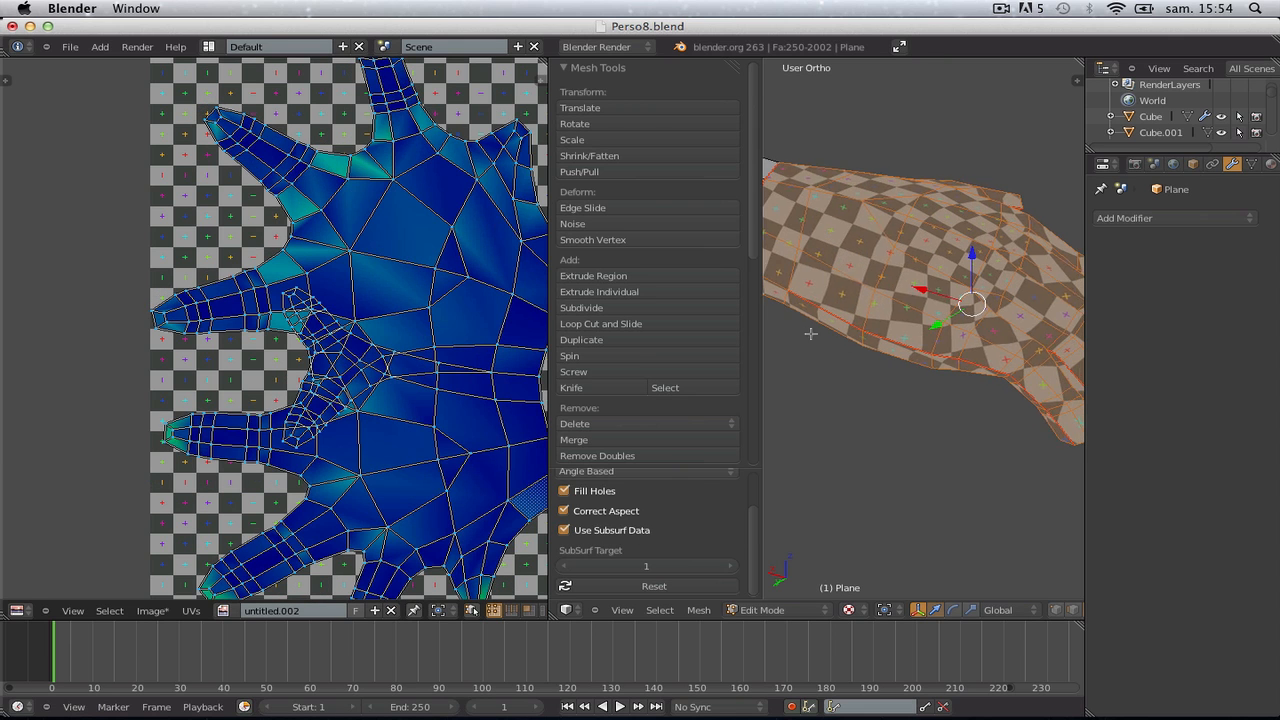
Clear the seam from the edges along the little-finger side of the hand, between the wrist and the finger's base
{"action": "key", "text": "a"}
{"action": "key", "text": "ctrl+Tab"}
{"action": "left_click", "coordinate": [825, 318]}
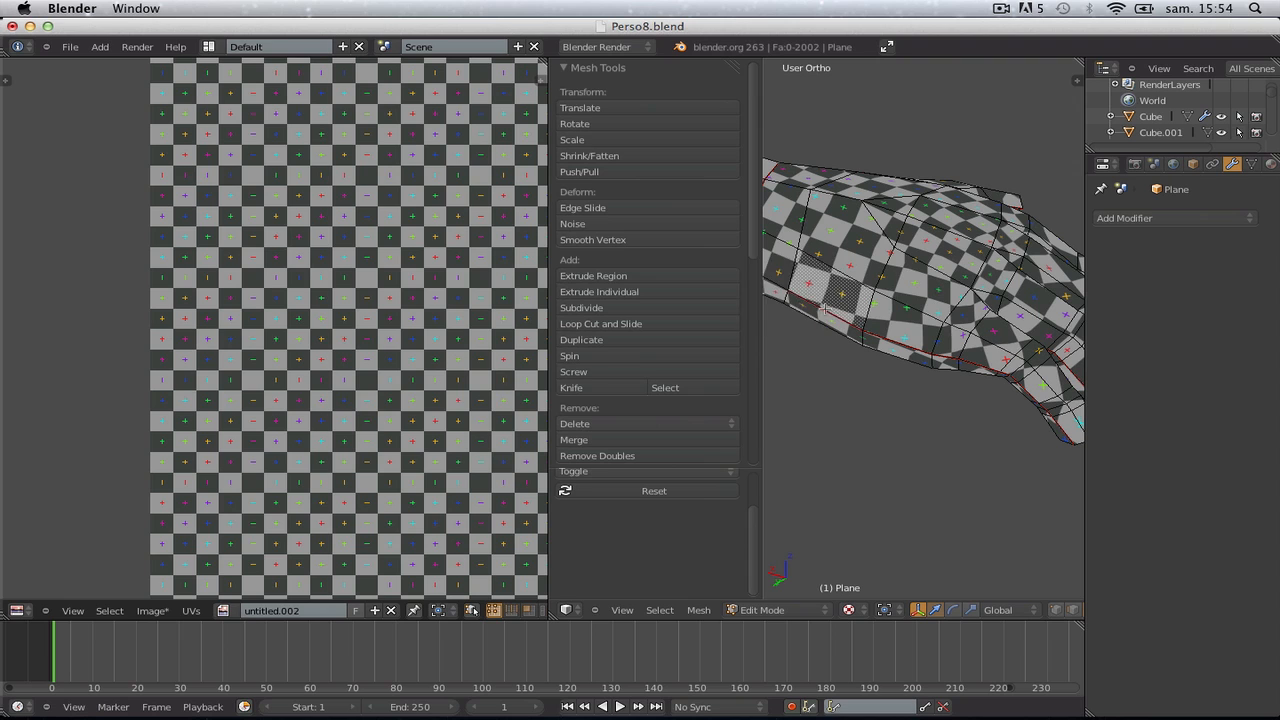
{"action": "key", "text": "ctrl+Tab"}
{"action": "left_click", "coordinate": [822, 298]}
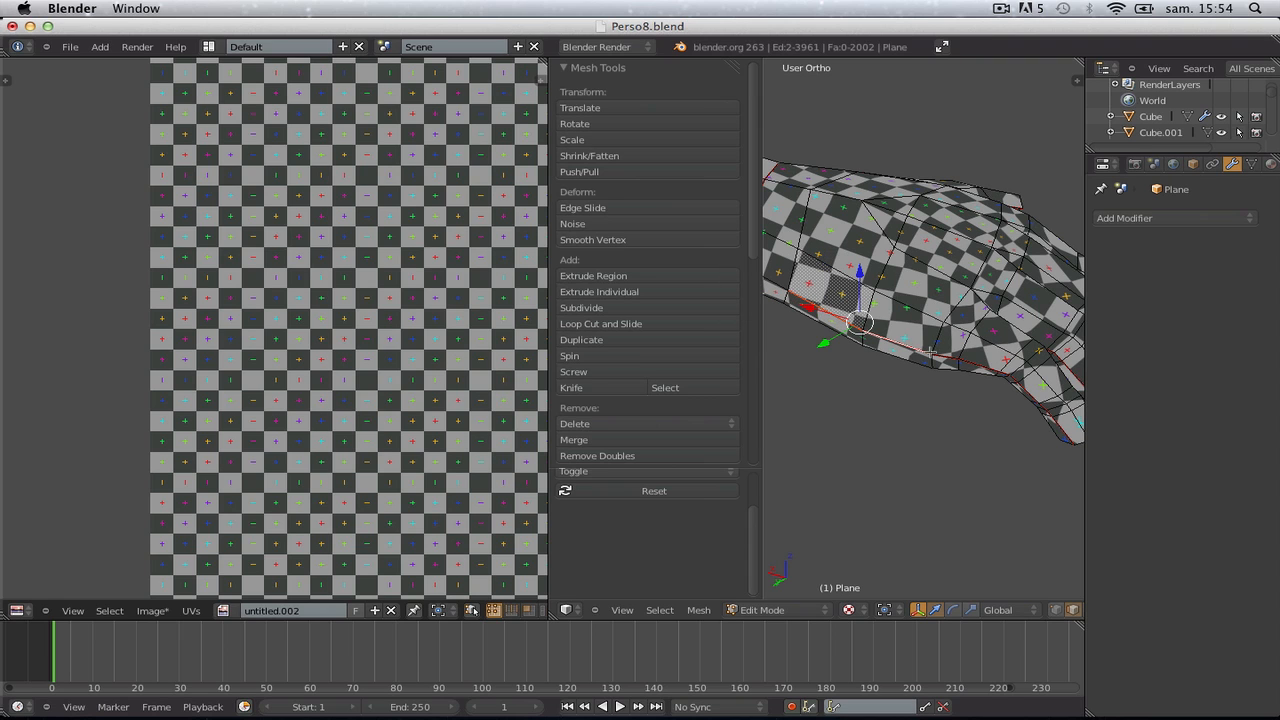
{"action": "key", "text": "ctrl+e"}
{"action": "left_click", "coordinate": [974, 360]}
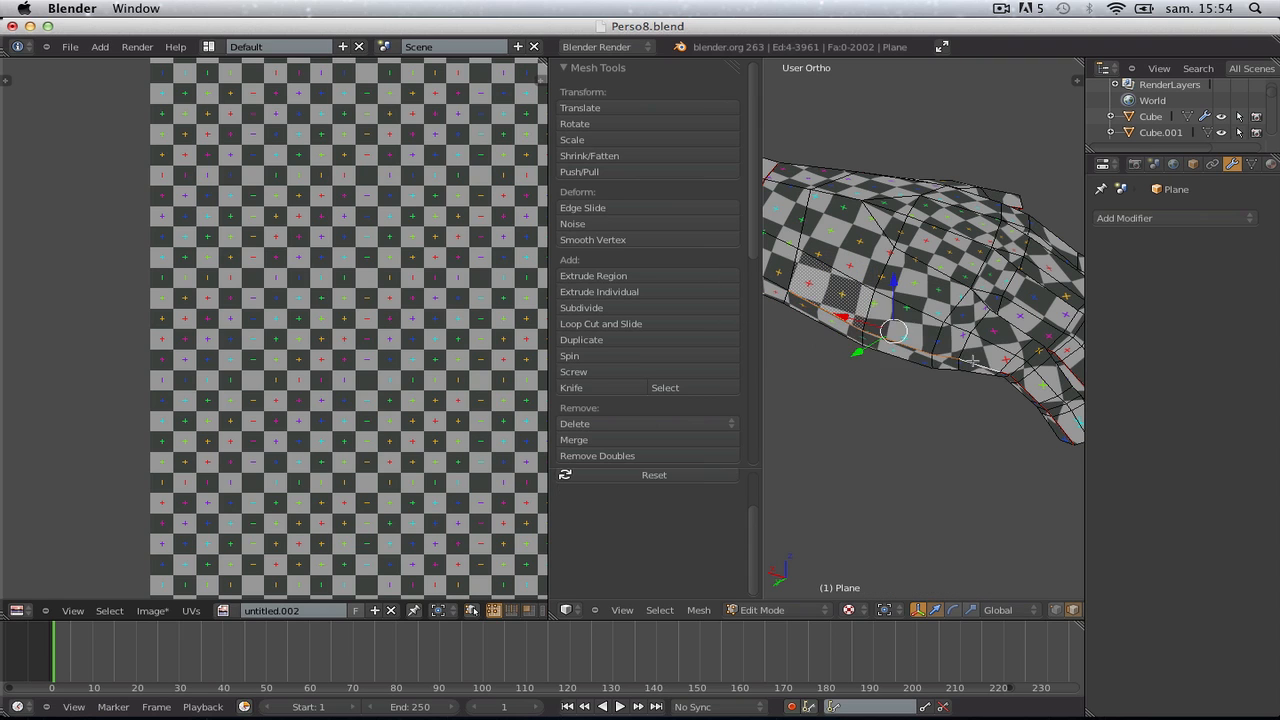
Select the hand's linked faces in face selection mode and unwrap them with the side of the palm joined
{"action": "key", "text": "a"}
{"action": "key", "text": "ctrl+Tab"}
{"action": "left_click", "coordinate": [922, 355]}
{"action": "key", "text": "a"}
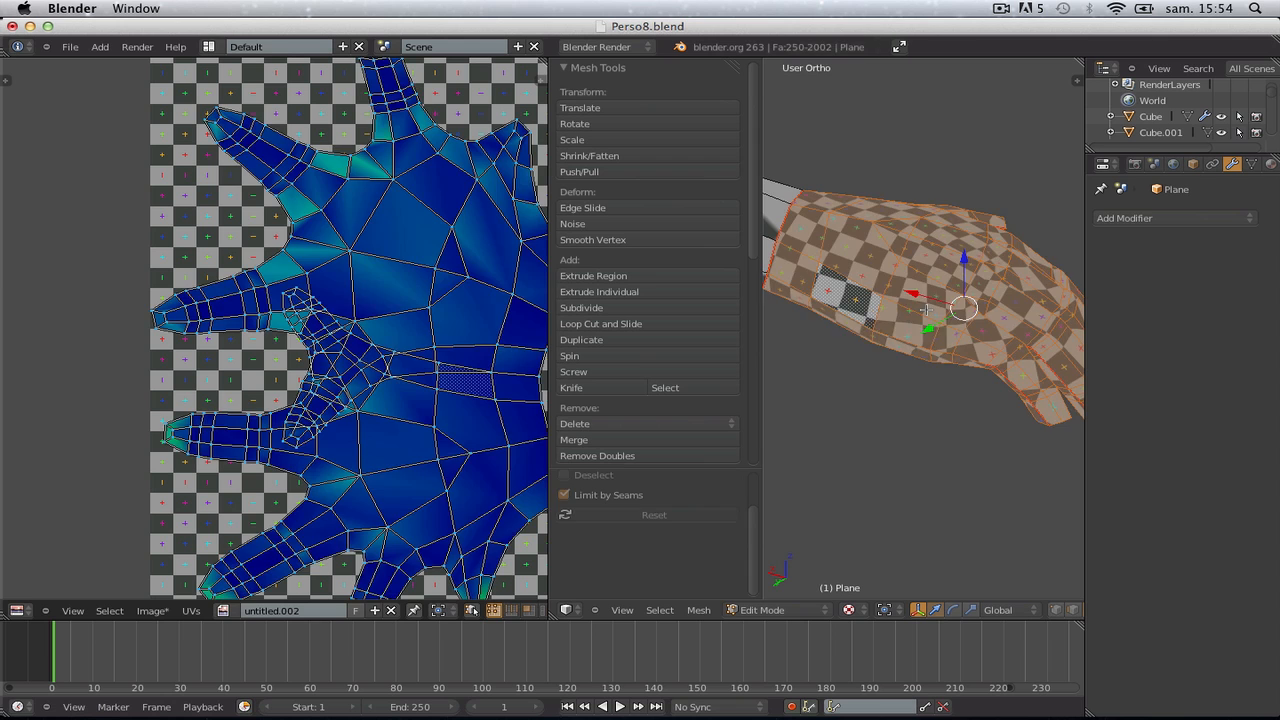
{"action": "key", "text": "u"}
{"action": "left_click", "coordinate": [925, 309]}
{"action": "scroll", "coordinate": [391, 354], "scroll_direction": "up", "scroll_amount": 1}
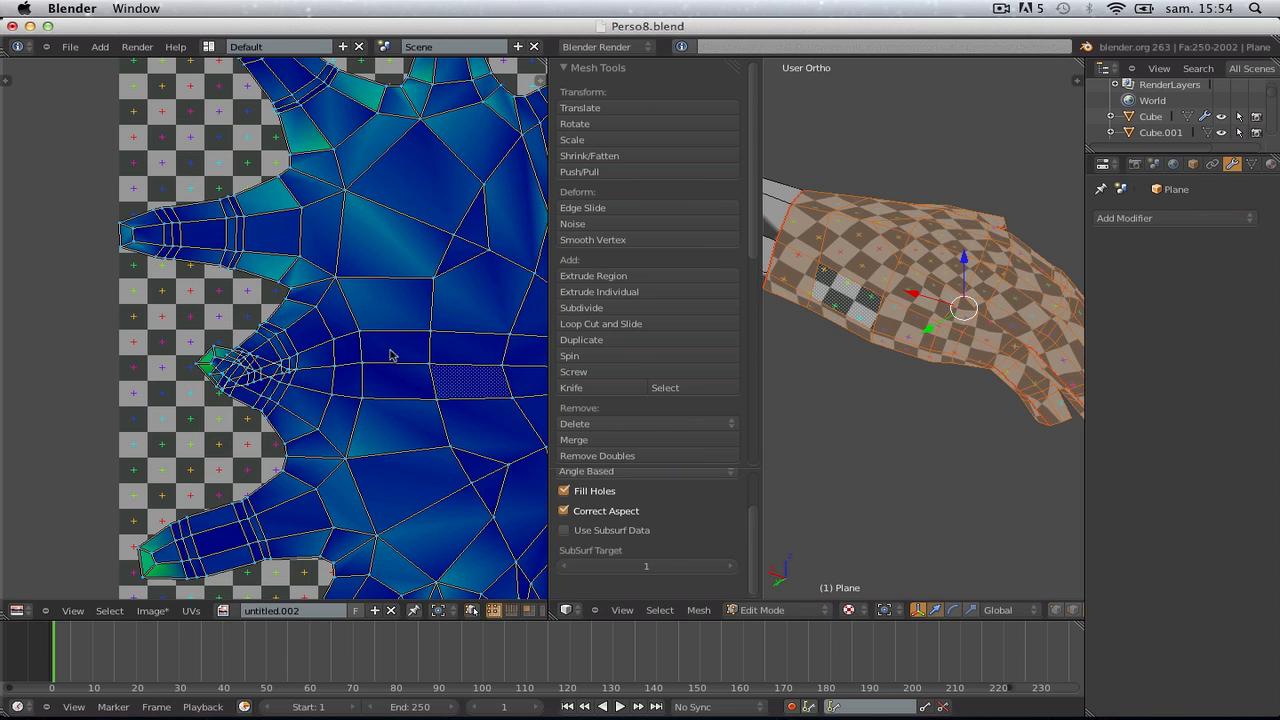
Clear the seam from the edges running along the outer side of the little finger to its tip
{"action": "middle_click_drag", "start_coordinate": [840, 300], "coordinate": [925, 329]}
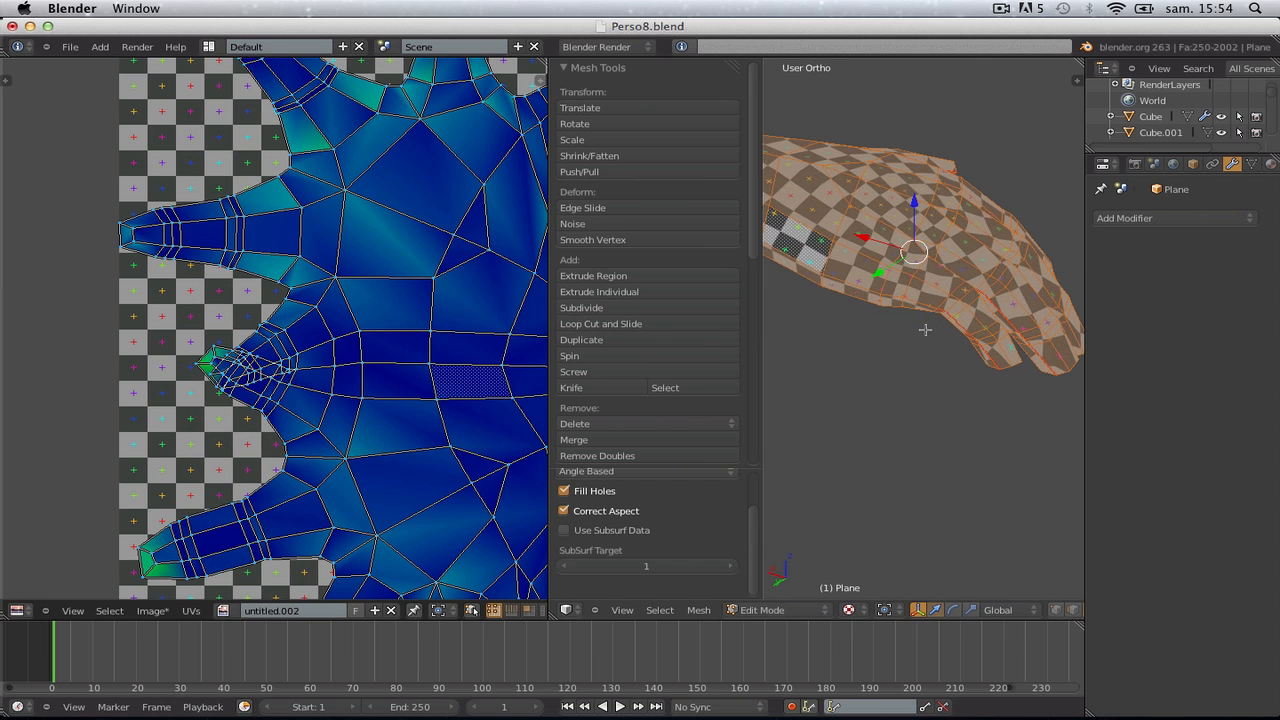
{"action": "key", "text": "ctrl+Tab"}
{"action": "left_click", "coordinate": [948, 323]}
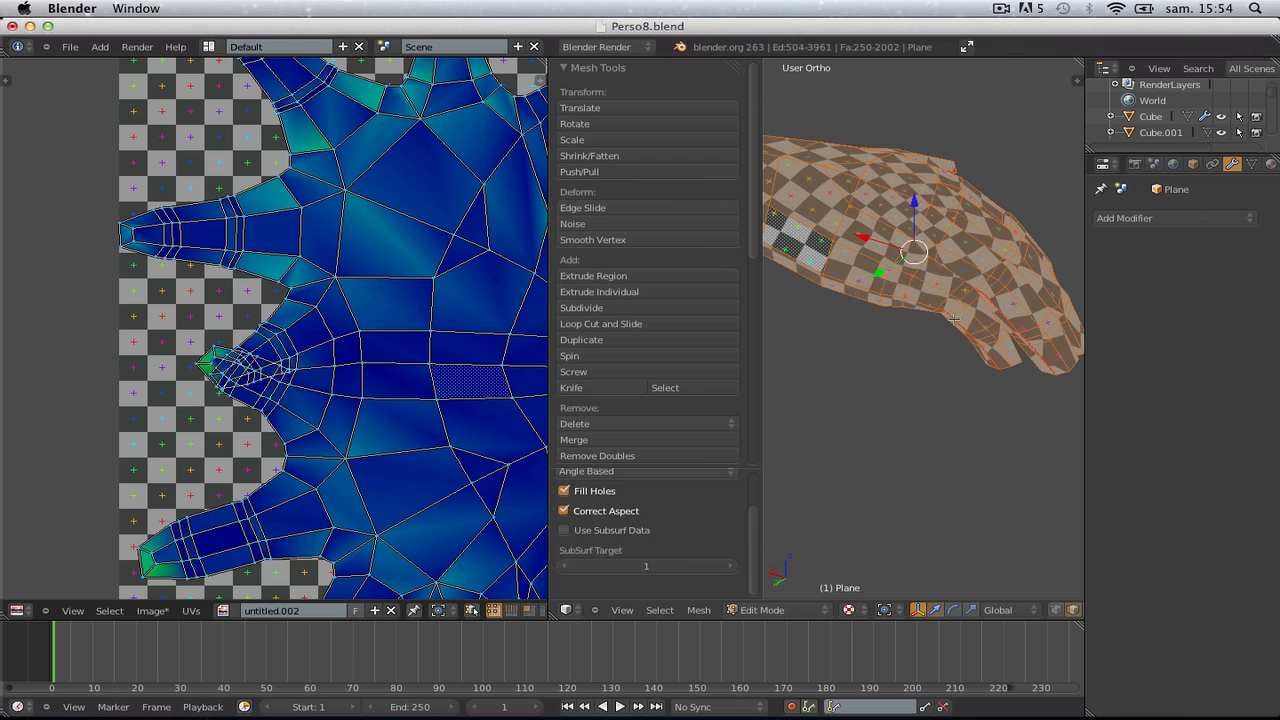
{"action": "key", "text": "a"}
{"action": "middle_click_drag", "start_coordinate": [945, 311], "coordinate": [874, 355]}
{"action": "scroll", "coordinate": [874, 355], "scroll_direction": "up", "scroll_amount": 3}
{"action": "middle_click_drag", "start_coordinate": [766, 351], "coordinate": [818, 348], "text": "shift"}
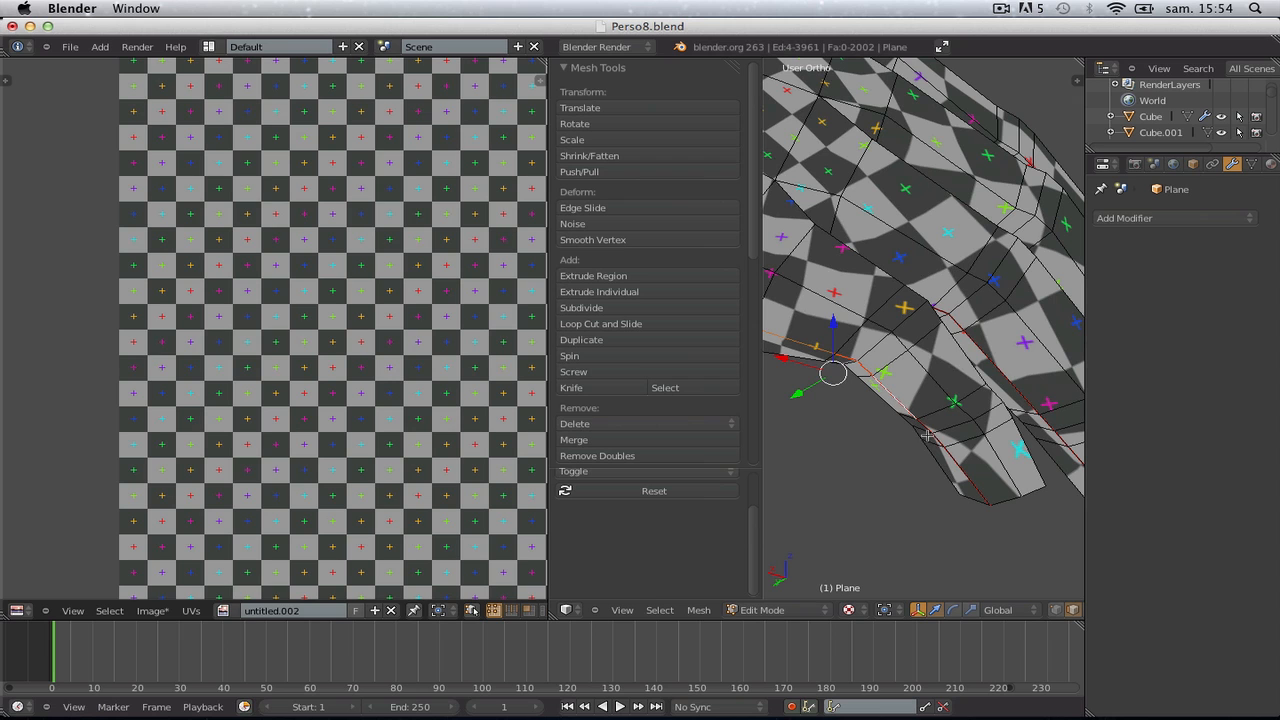
{"action": "key", "text": "ctrl+e"}
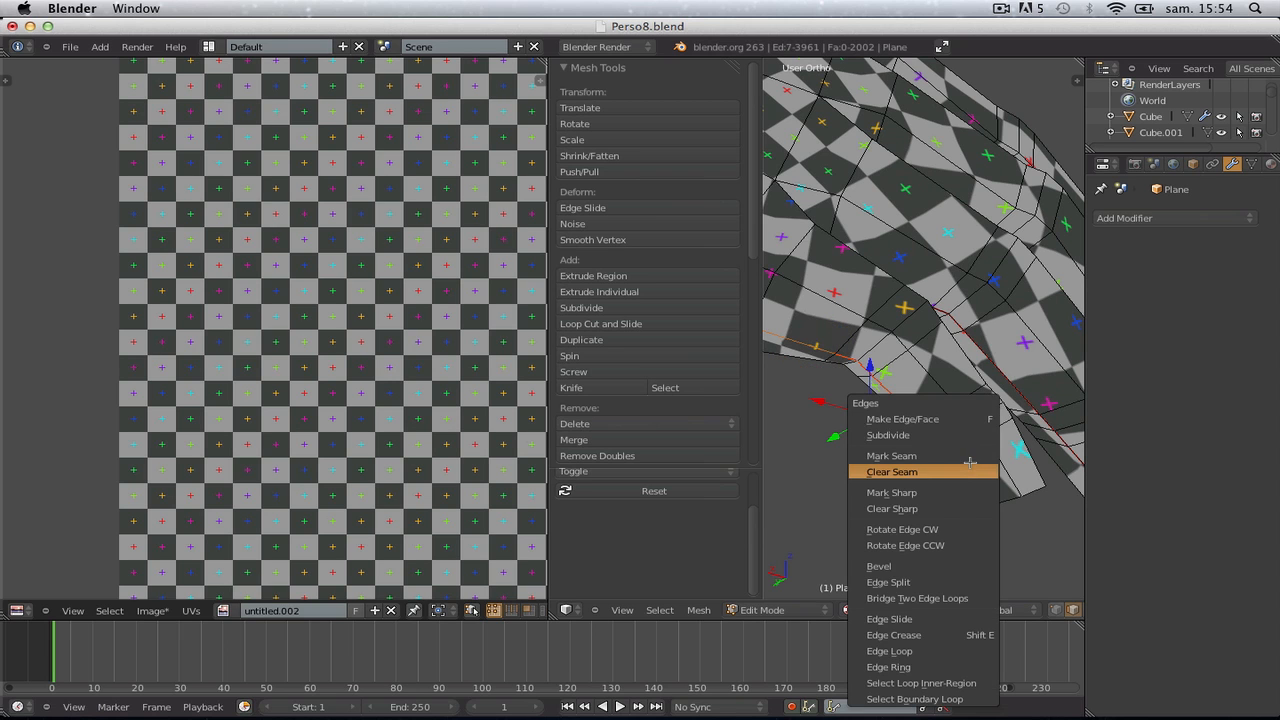
{"action": "left_click", "coordinate": [969, 474]}
Select the hand's linked faces in face selection mode and unwrap them with the little finger's outer side joined
{"action": "scroll", "coordinate": [886, 371], "scroll_direction": "down", "scroll_amount": 4}
{"action": "key", "text": "a"}
{"action": "key", "text": "ctrl+Tab"}
{"action": "left_click", "coordinate": [879, 412]}
{"action": "scroll", "coordinate": [888, 382], "scroll_direction": "down", "scroll_amount": 2}
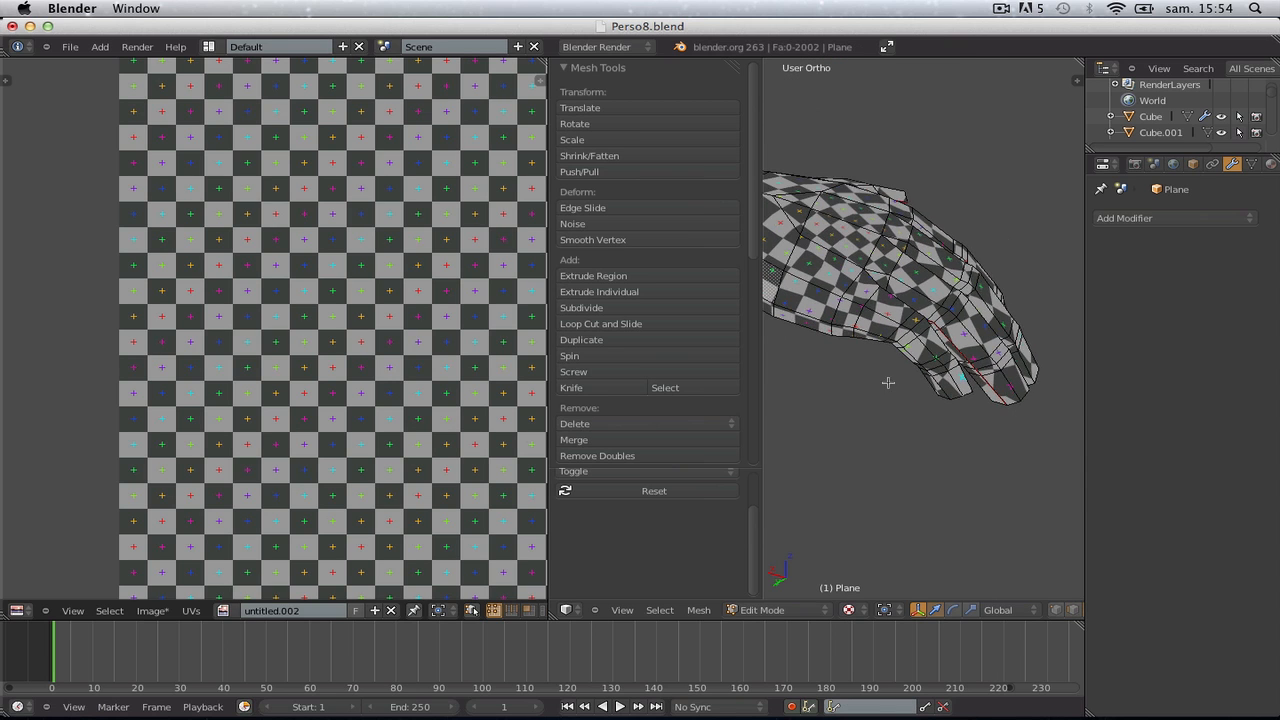
{"action": "key", "text": "a"}
{"action": "key", "text": "u"}
{"action": "left_click", "coordinate": [878, 308]}
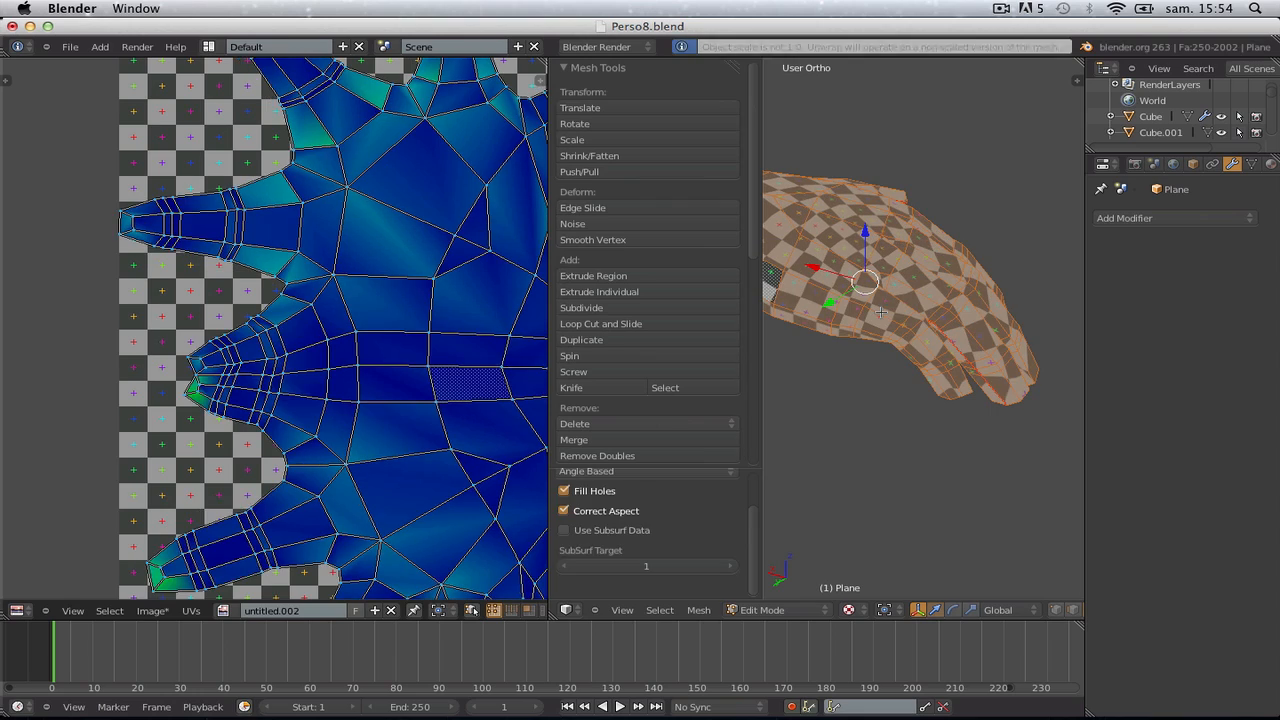
Try moving the UV vertex between the two halves of the little fingertip and undo the move
{"action": "scroll", "coordinate": [415, 342], "scroll_direction": "up", "scroll_amount": 8}
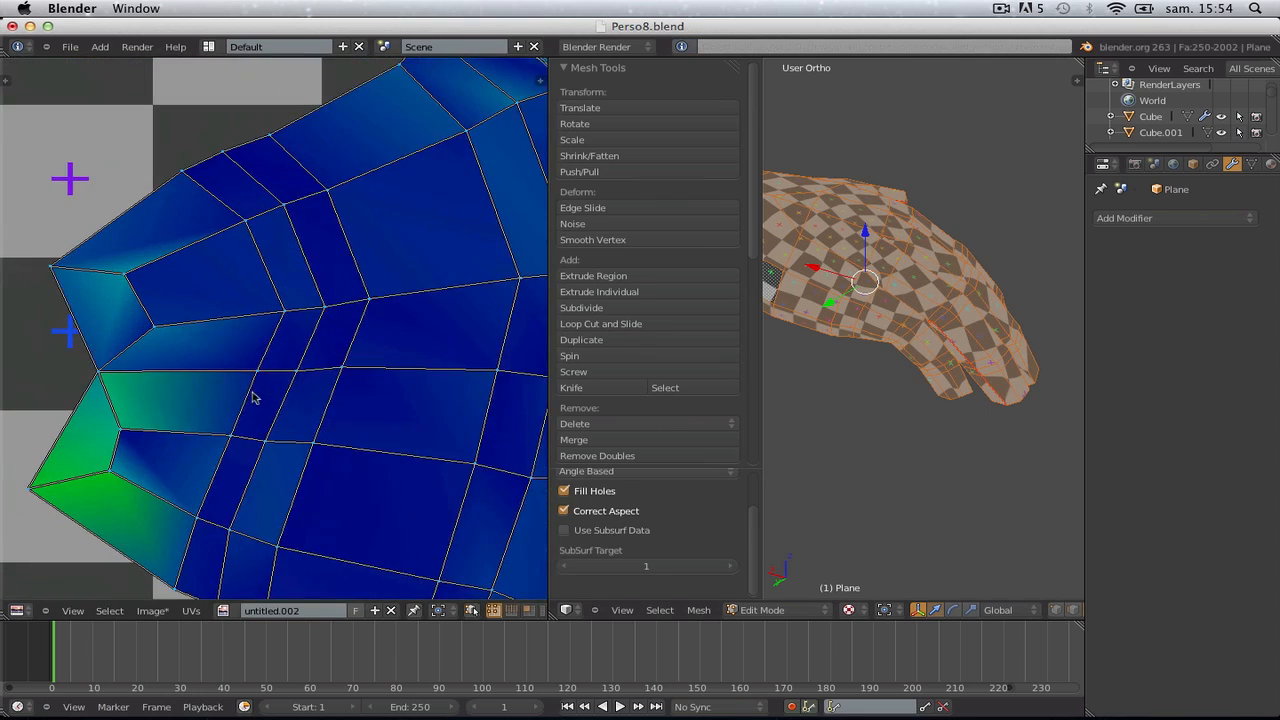
{"action": "key", "text": "a"}
{"action": "key", "text": "a"}
{"action": "right_click", "coordinate": [94, 373]}
{"action": "key", "text": "g"}
{"action": "left_click", "coordinate": [98, 360]}
{"action": "key", "text": "ctrl+z"}
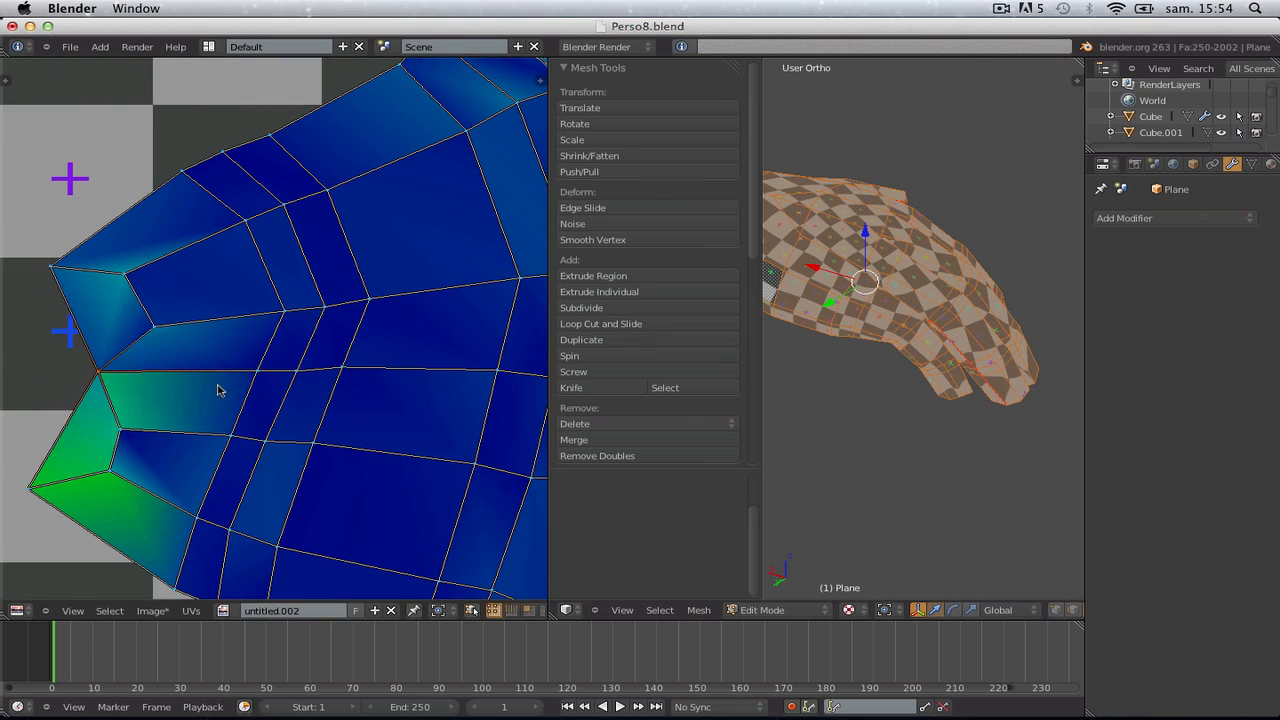
{"action": "right_click", "coordinate": [227, 384]}
{"action": "scroll", "coordinate": [227, 383], "scroll_direction": "down", "scroll_amount": 1}
{"action": "scroll", "coordinate": [227, 387], "scroll_direction": "down", "scroll_amount": 4}
{"action": "scroll", "coordinate": [927, 390], "scroll_direction": "up", "scroll_amount": 3}
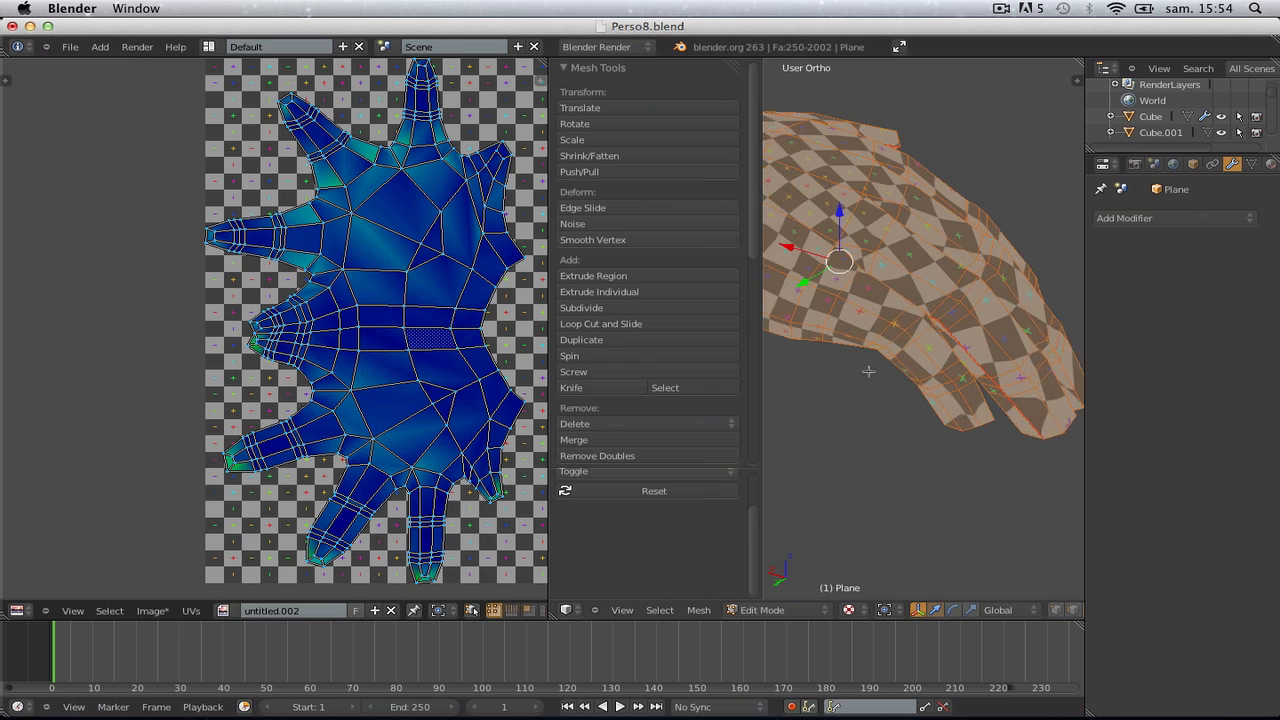
In edge select mode, clear the seam from an edge at the tip of the little finger
{"action": "scroll", "coordinate": [927, 390], "scroll_direction": "up", "scroll_amount": 3}
{"action": "key", "text": "a"}
{"action": "key", "text": "ctrl+Tab"}
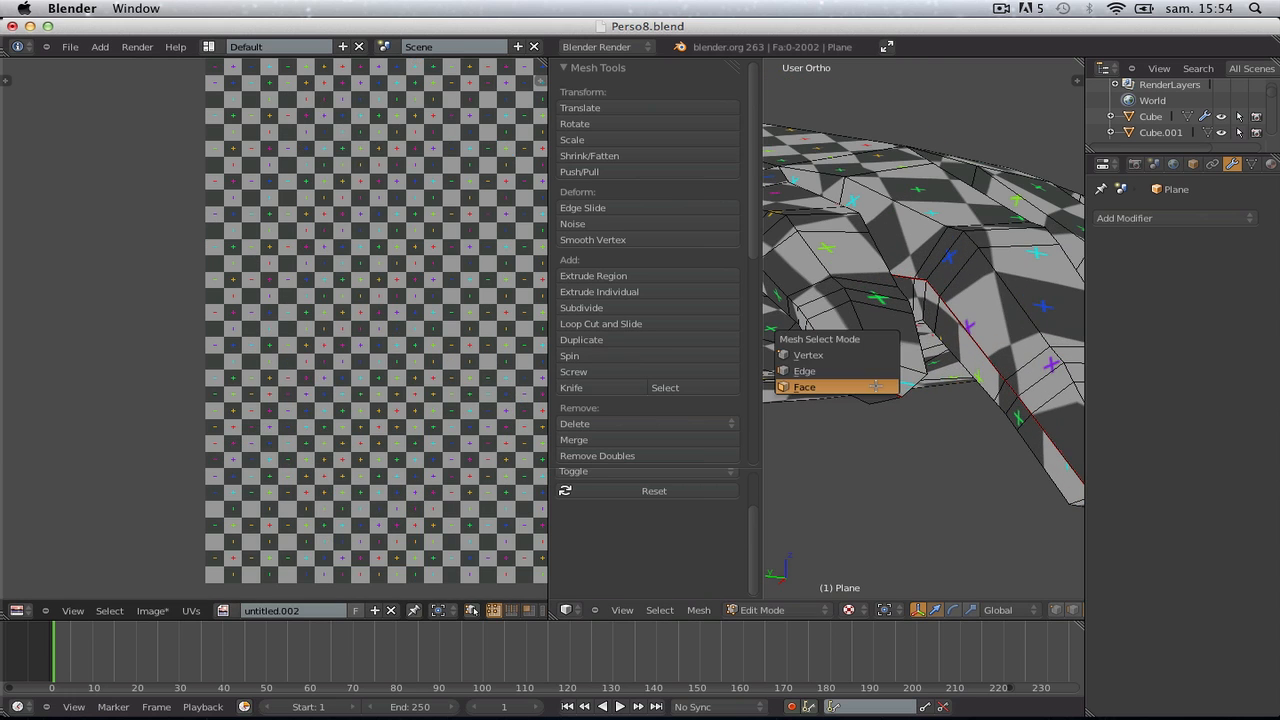
{"action": "left_click", "coordinate": [874, 372]}
{"action": "right_click", "coordinate": [873, 386]}
{"action": "key", "text": "ctrl+e"}
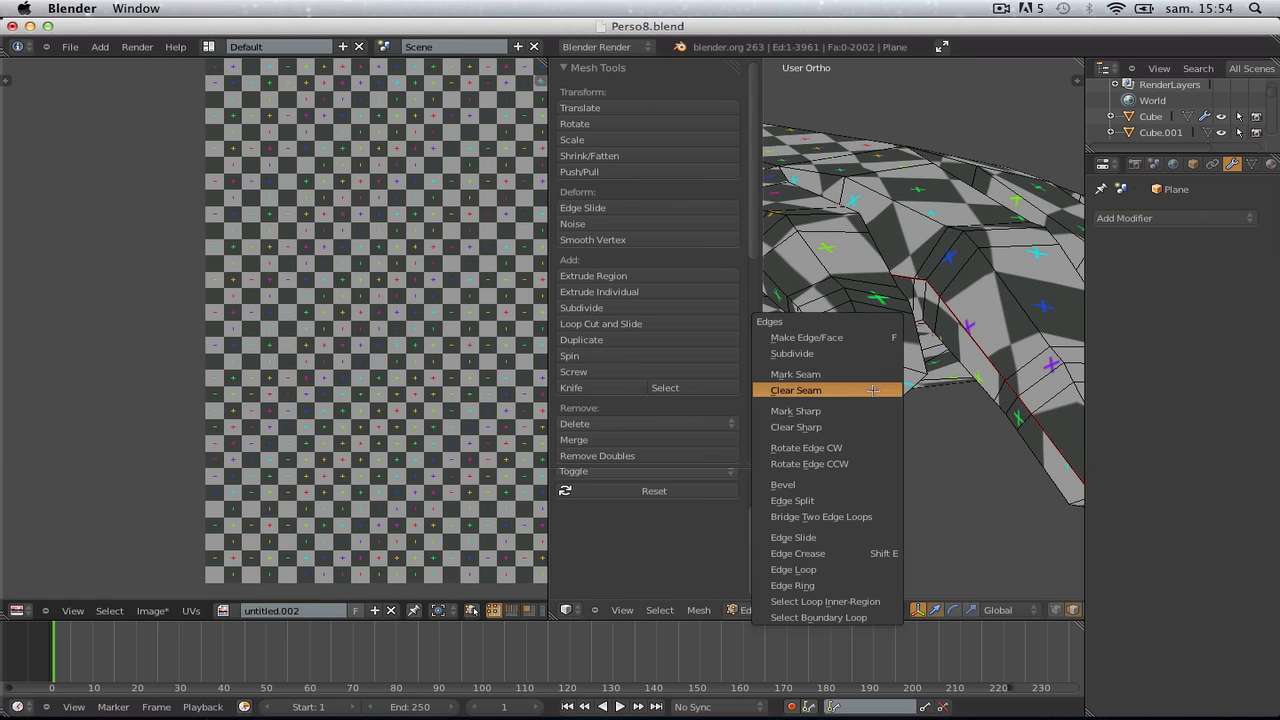
{"action": "left_click", "coordinate": [873, 390]}
Unwrap the hand's linked faces to check the little finger in the UV layout, and undo the unwrap
{"action": "key", "text": "ctrl+Tab"}
{"action": "left_click", "coordinate": [873, 404]}
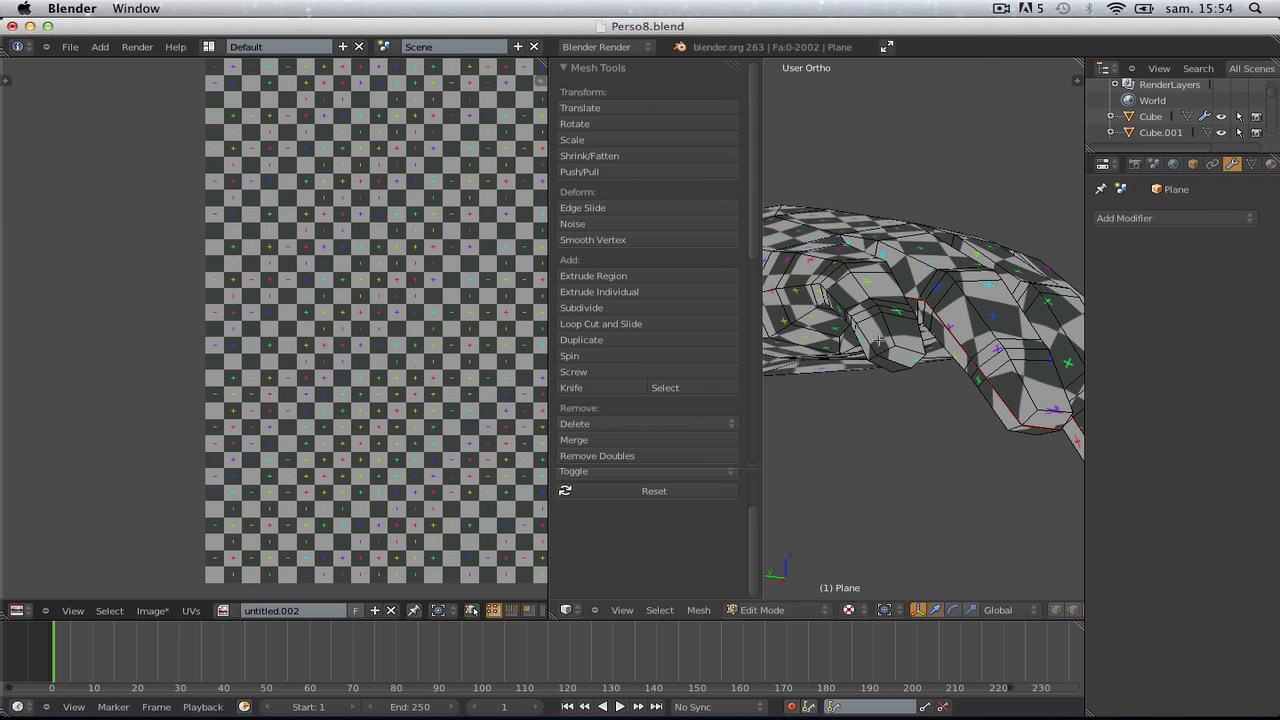
{"action": "key", "text": "l"}
{"action": "key", "text": "u"}
{"action": "left_click", "coordinate": [879, 341]}
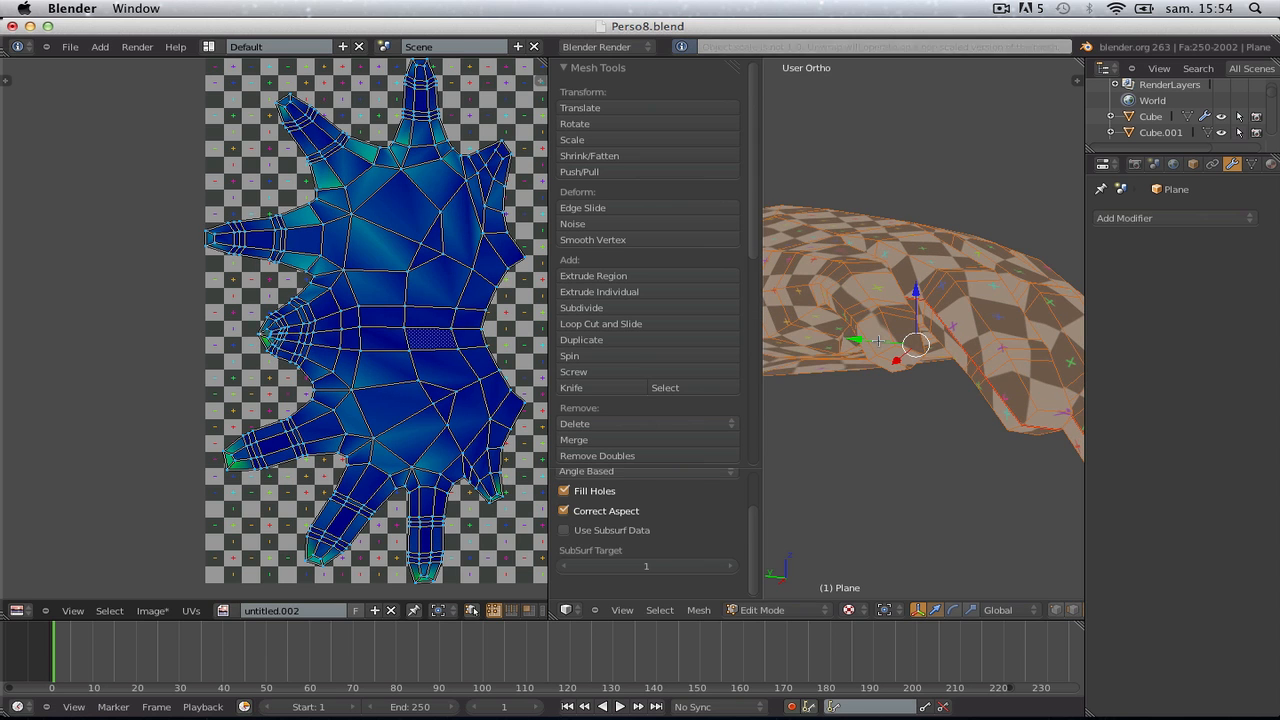
{"action": "scroll", "coordinate": [870, 346], "scroll_direction": "up", "scroll_amount": 2}
{"action": "scroll", "coordinate": [274, 325], "scroll_direction": "up", "scroll_amount": 8}
{"action": "key", "text": "ctrl+z"}
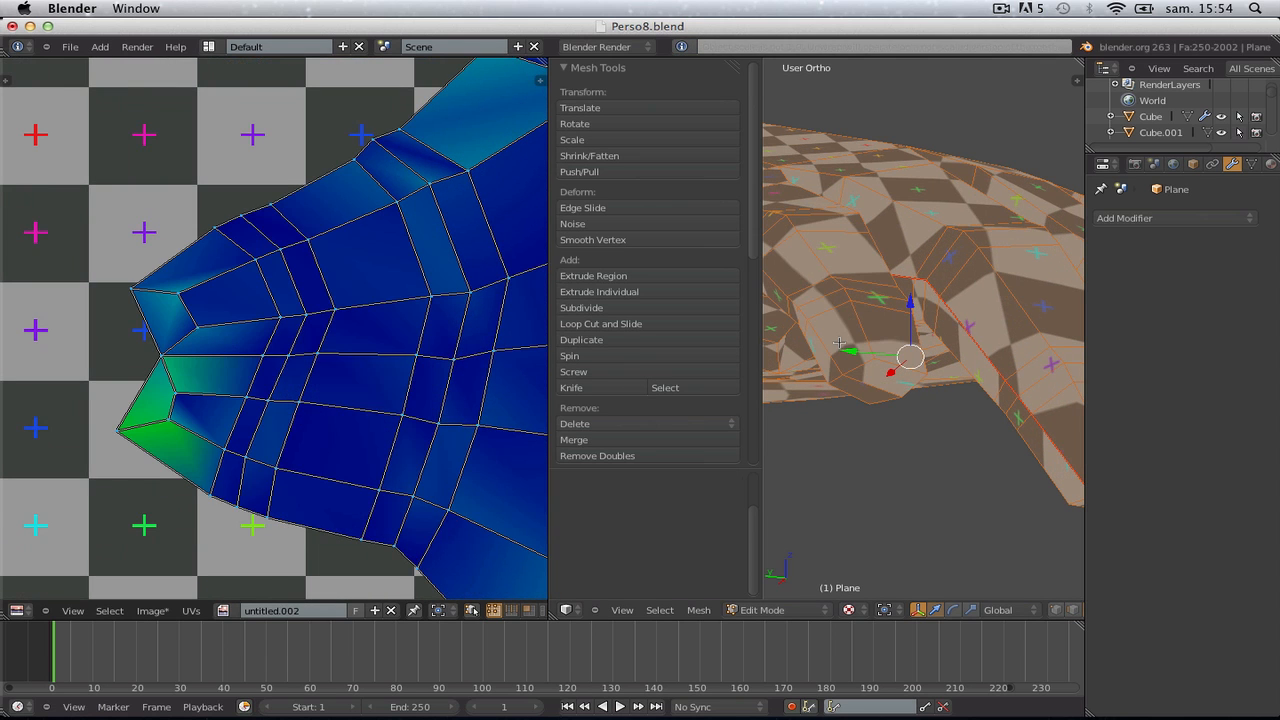
Mark the edge at the little finger's tip as a seam
{"action": "key", "text": "a"}
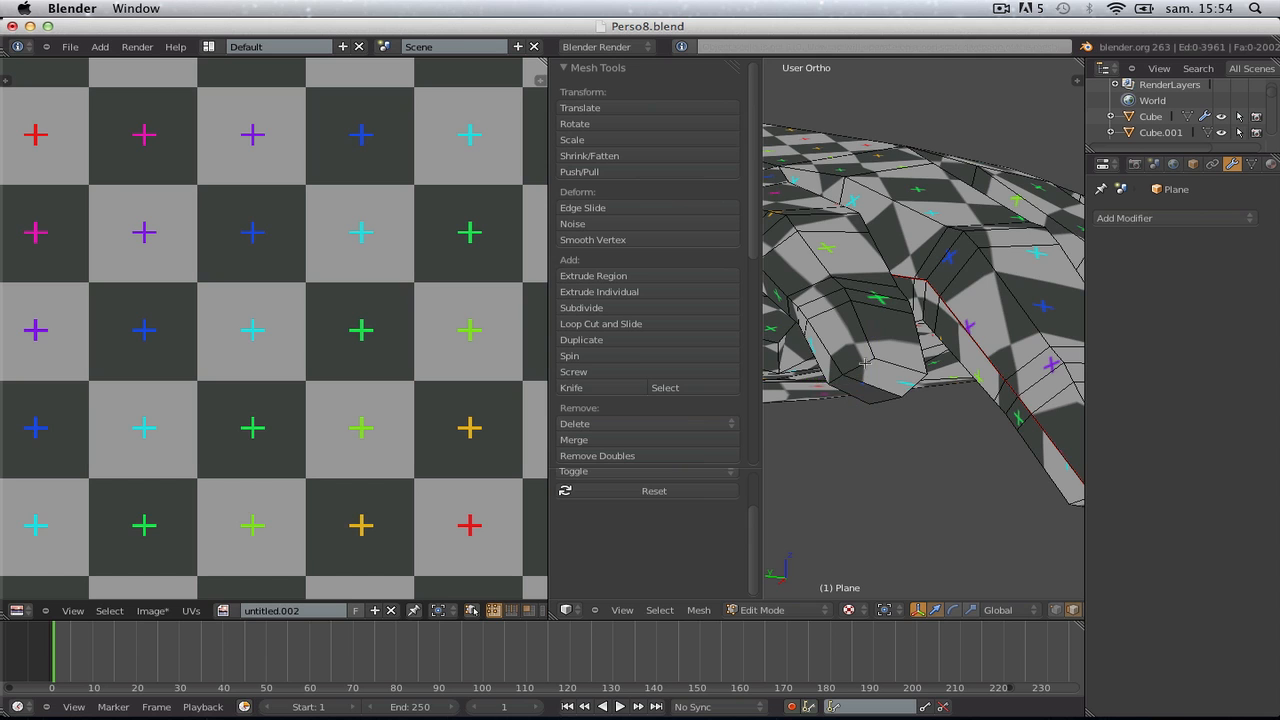
{"action": "scroll", "coordinate": [870, 370], "scroll_direction": "up", "scroll_amount": 3}
{"action": "key", "text": "ctrl+e"}
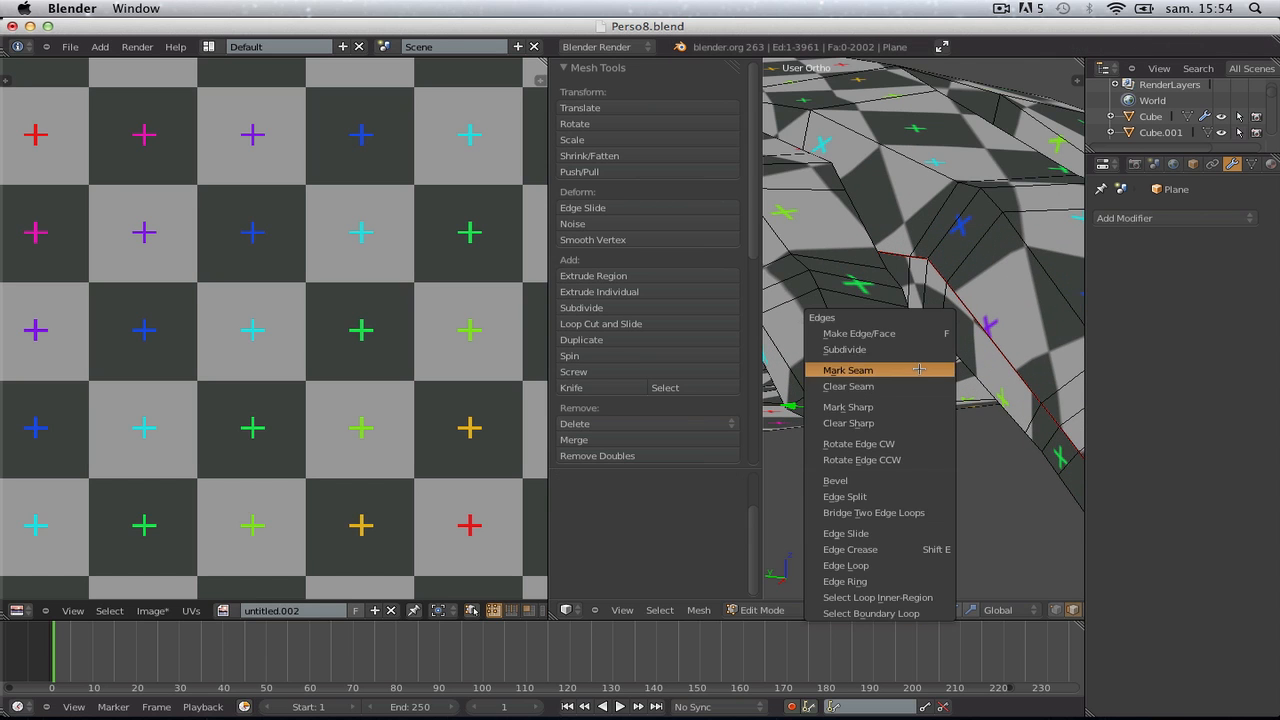
{"action": "left_click", "coordinate": [918, 369]}
{"action": "scroll", "coordinate": [918, 369], "scroll_direction": "down", "scroll_amount": 5}
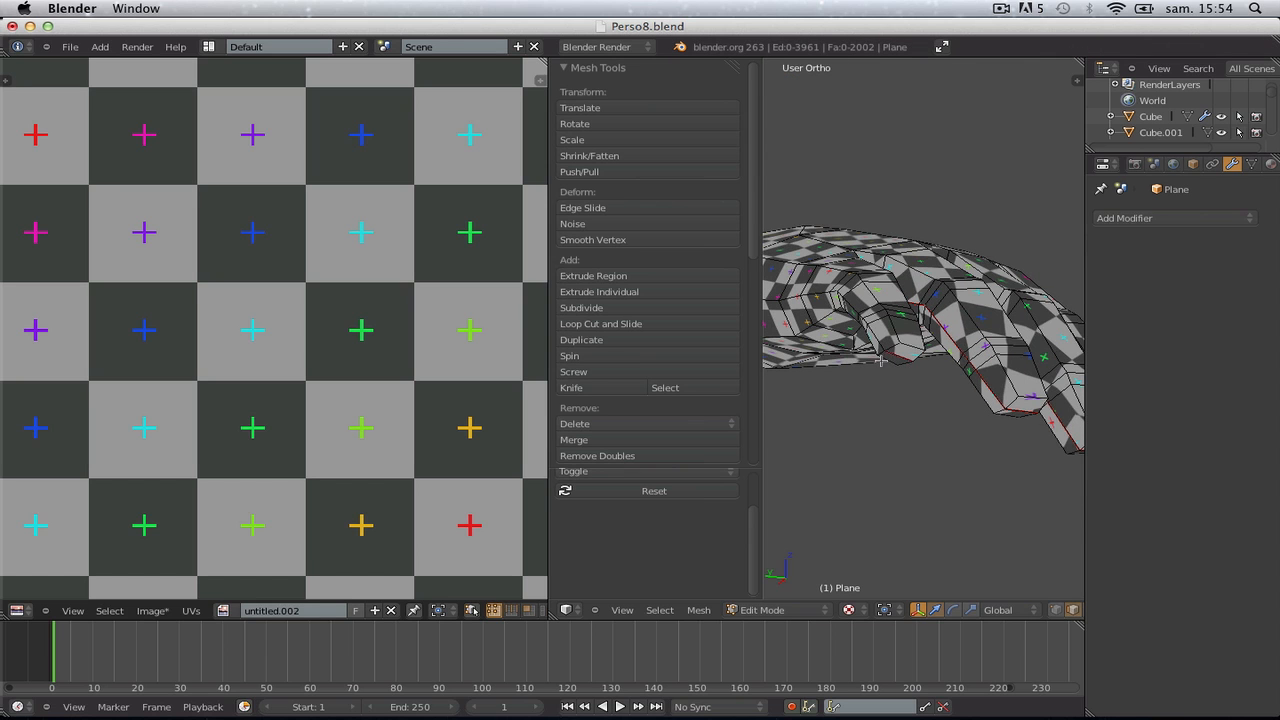
Switch to face selection, select only the hand's linked faces and unwrap them
{"action": "key", "text": "l"}
{"action": "scroll", "coordinate": [887, 343], "scroll_direction": "down", "scroll_amount": 2}
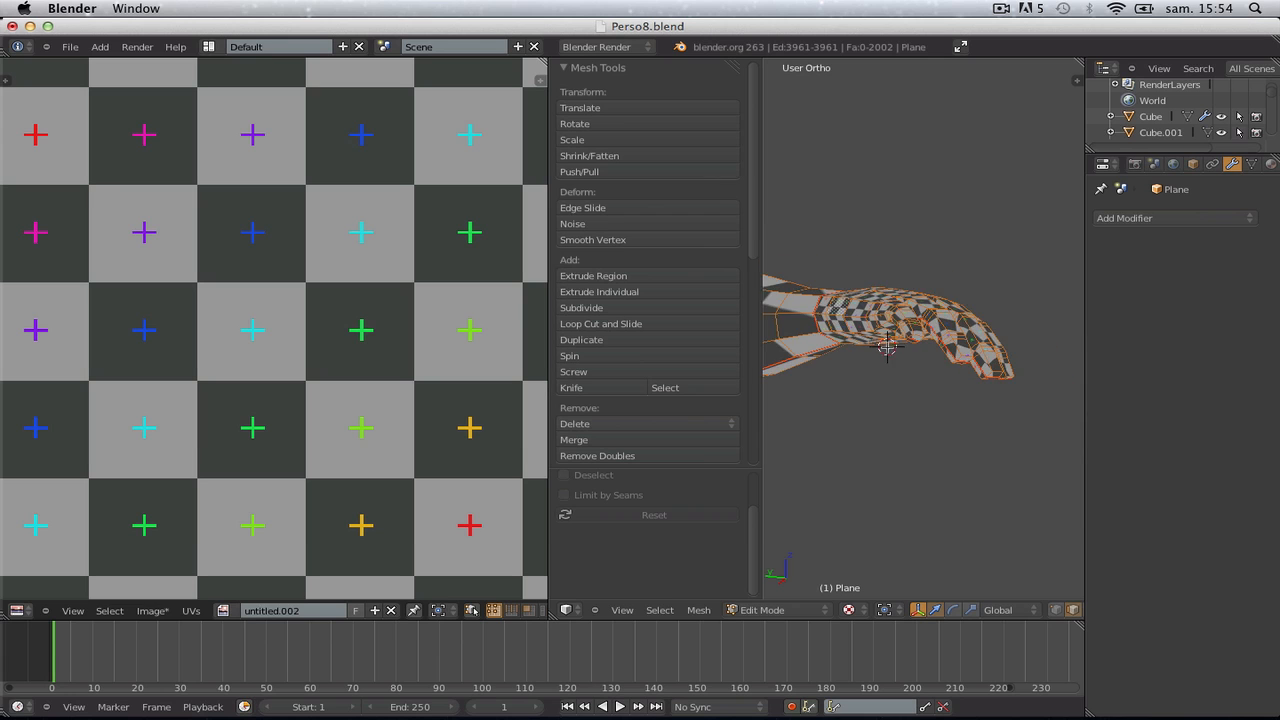
{"action": "middle_click_drag", "start_coordinate": [886, 349], "coordinate": [902, 315]}
{"action": "key", "text": "ctrl+Tab"}
{"action": "left_click", "coordinate": [902, 312]}
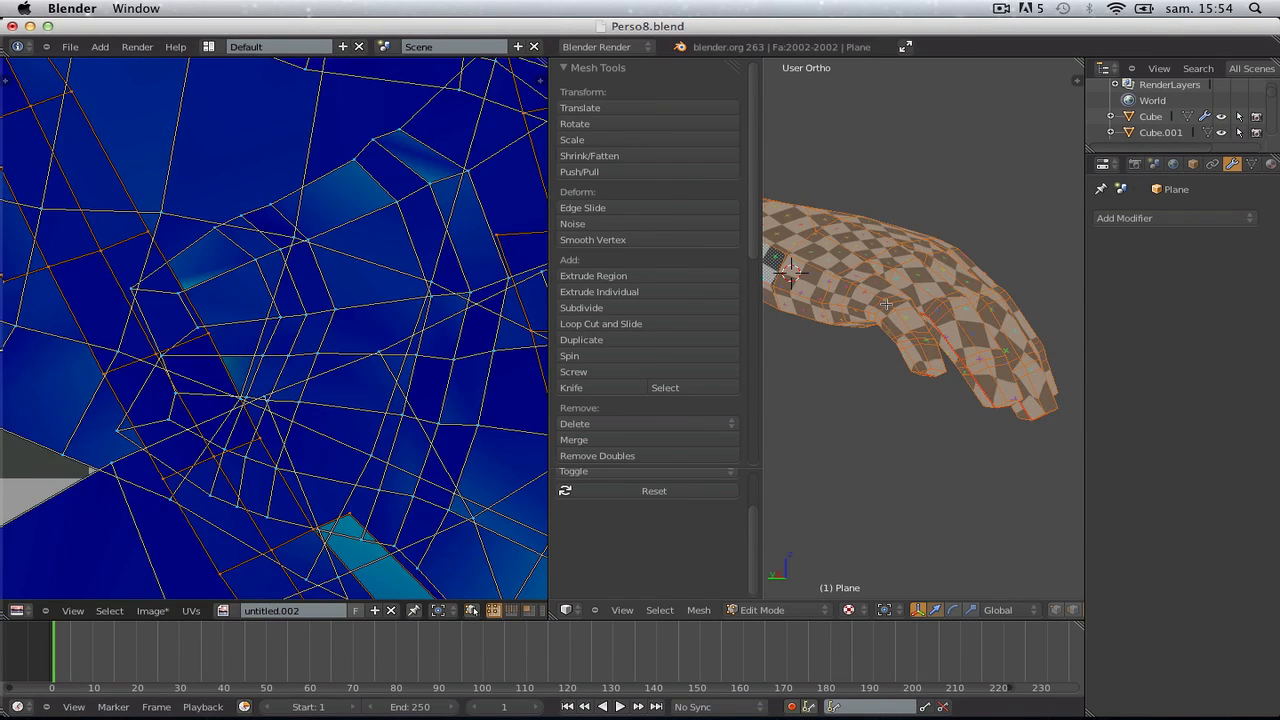
{"action": "key", "text": "a"}
{"action": "key", "text": "l"}
{"action": "key", "text": "u"}
{"action": "left_click", "coordinate": [885, 304]}
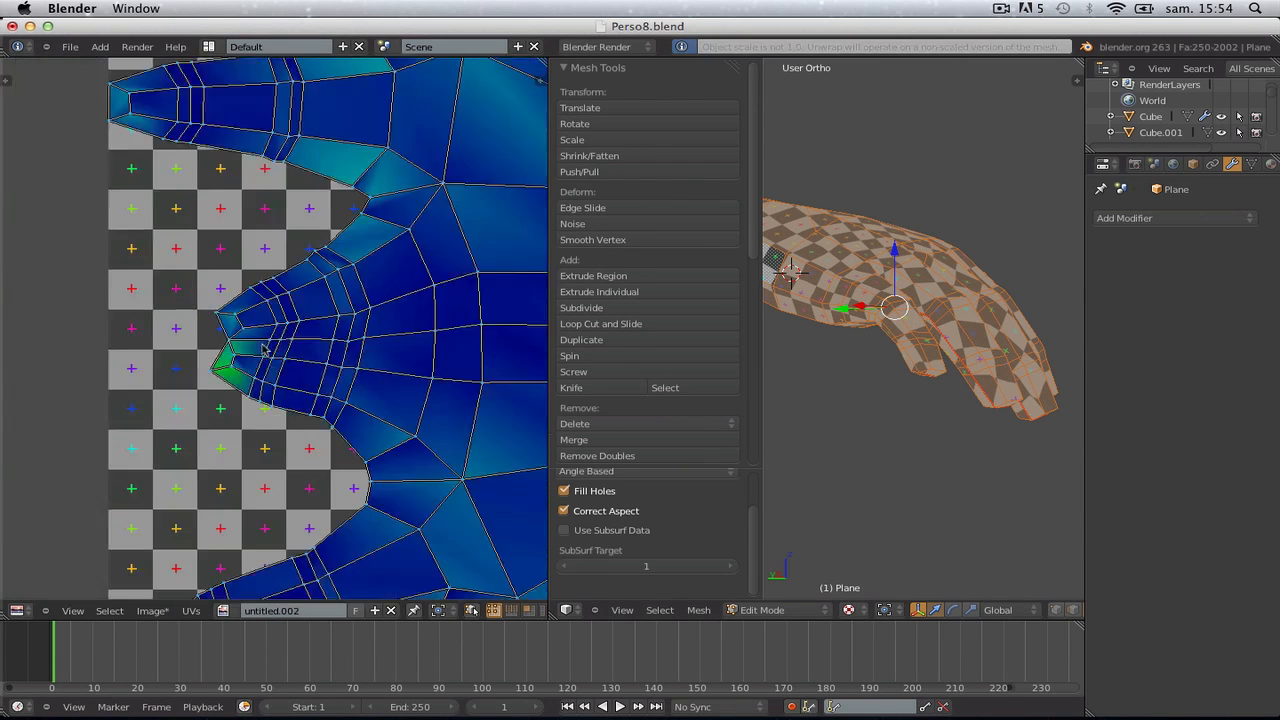
Examine the hand's UV layout and the checker pattern on its back and palm in Object Mode
{"action": "scroll", "coordinate": [336, 357], "scroll_direction": "down", "scroll_amount": 5}
{"action": "scroll", "coordinate": [336, 357], "scroll_direction": "up", "scroll_amount": 2}
{"action": "key", "text": "Tab"}
{"action": "key", "text": "Tab"}
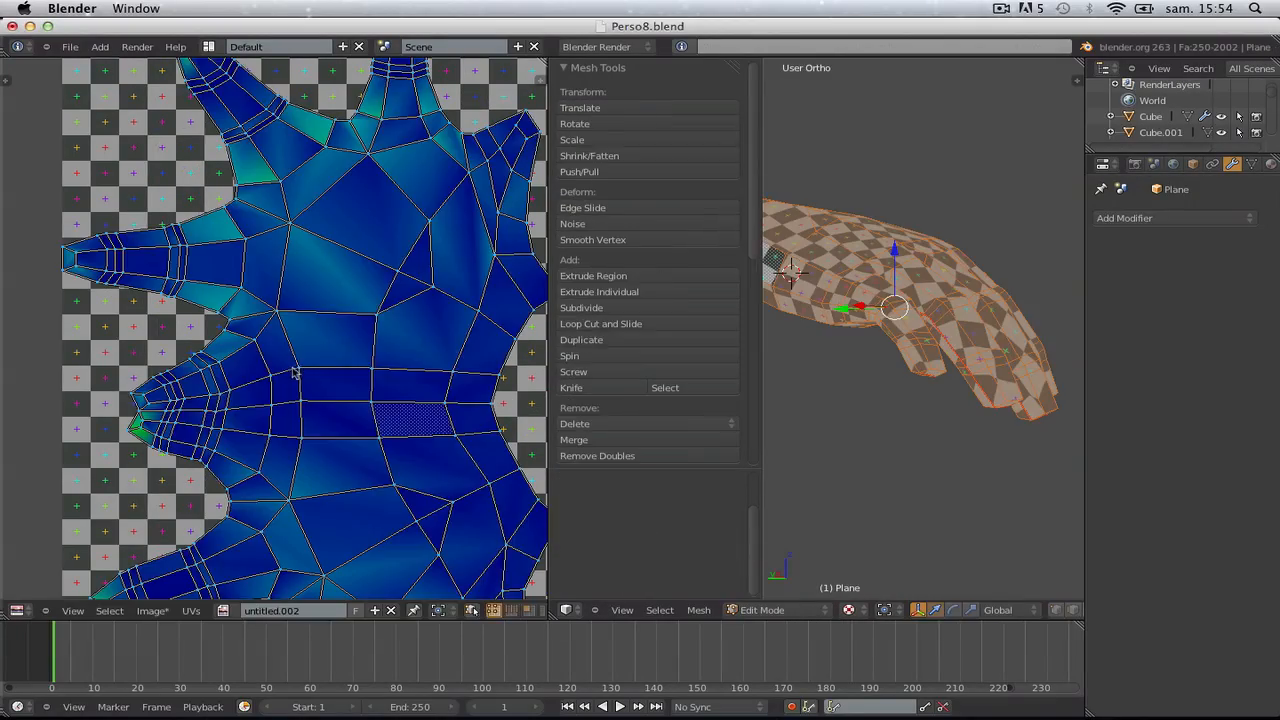
{"action": "key", "text": "Tab"}
{"action": "middle_click_drag", "start_coordinate": [792, 336], "coordinate": [692, 463]}
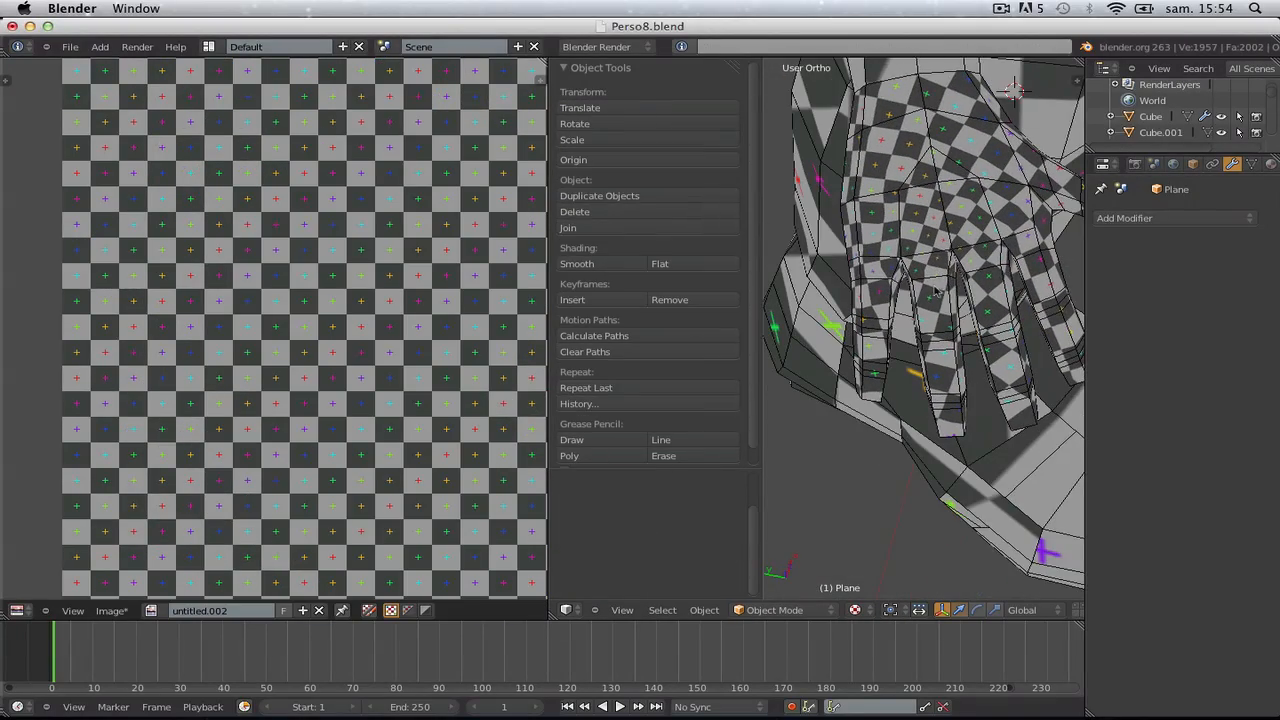
{"action": "scroll", "coordinate": [937, 226], "scroll_direction": "up", "scroll_amount": 1}
{"action": "middle_click_drag", "start_coordinate": [936, 217], "coordinate": [939, 298], "text": "shift"}
{"action": "scroll", "coordinate": [939, 298], "scroll_direction": "down", "scroll_amount": 5}
{"action": "middle_click_drag", "start_coordinate": [967, 415], "coordinate": [957, 82]}
{"action": "scroll", "coordinate": [967, 336], "scroll_direction": "up", "scroll_amount": 3}
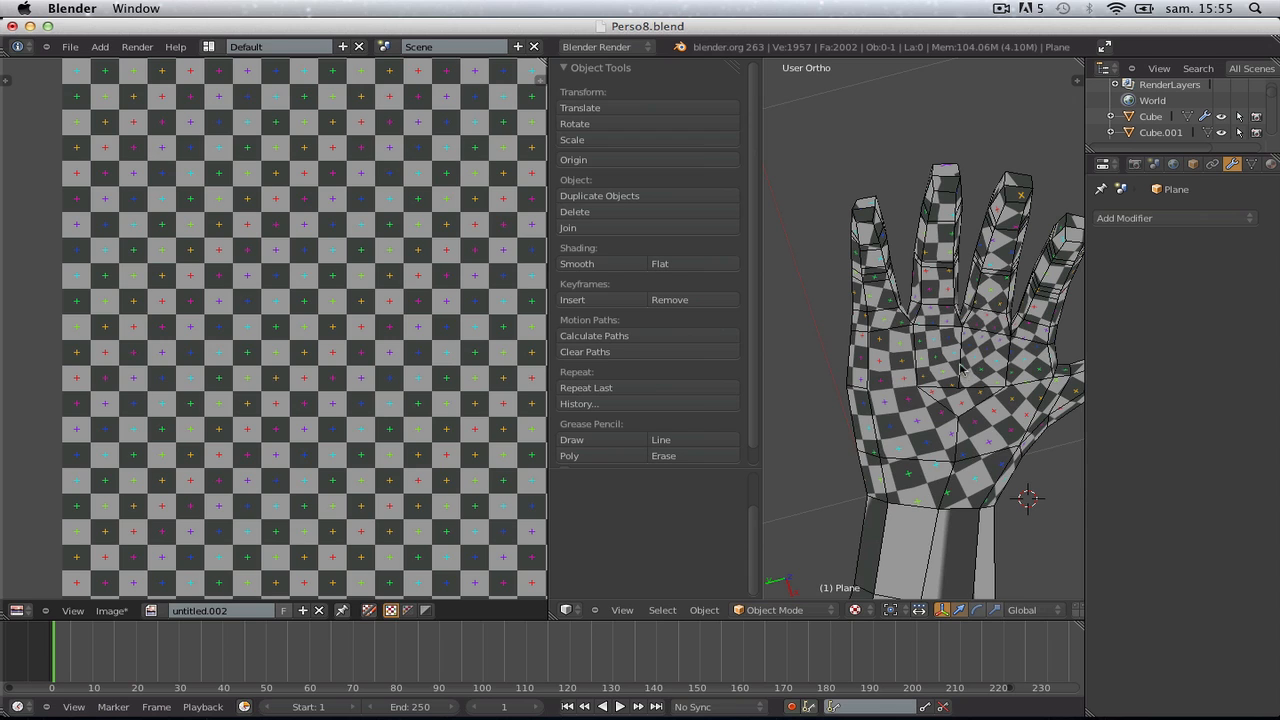
{"action": "key", "text": "l"}
{"action": "key", "text": "l"}
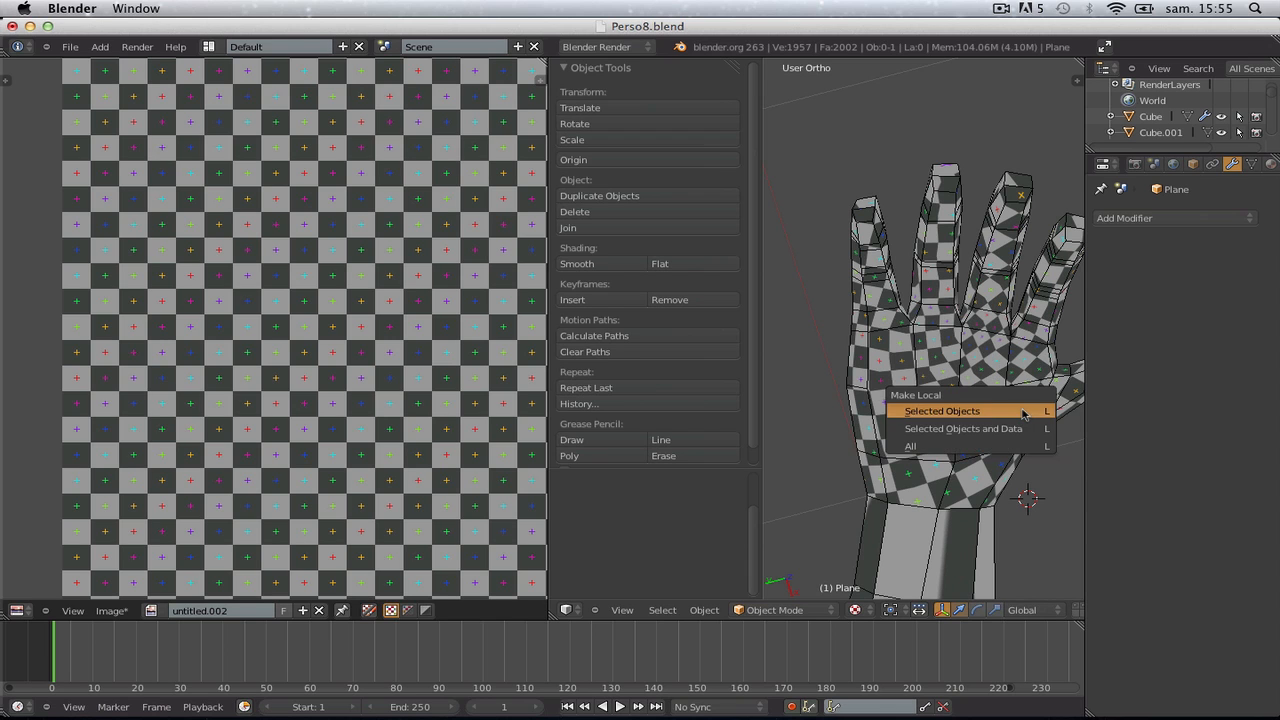
{"action": "key", "text": "Escape"}
{"action": "key", "text": "ctrl+Tab"}
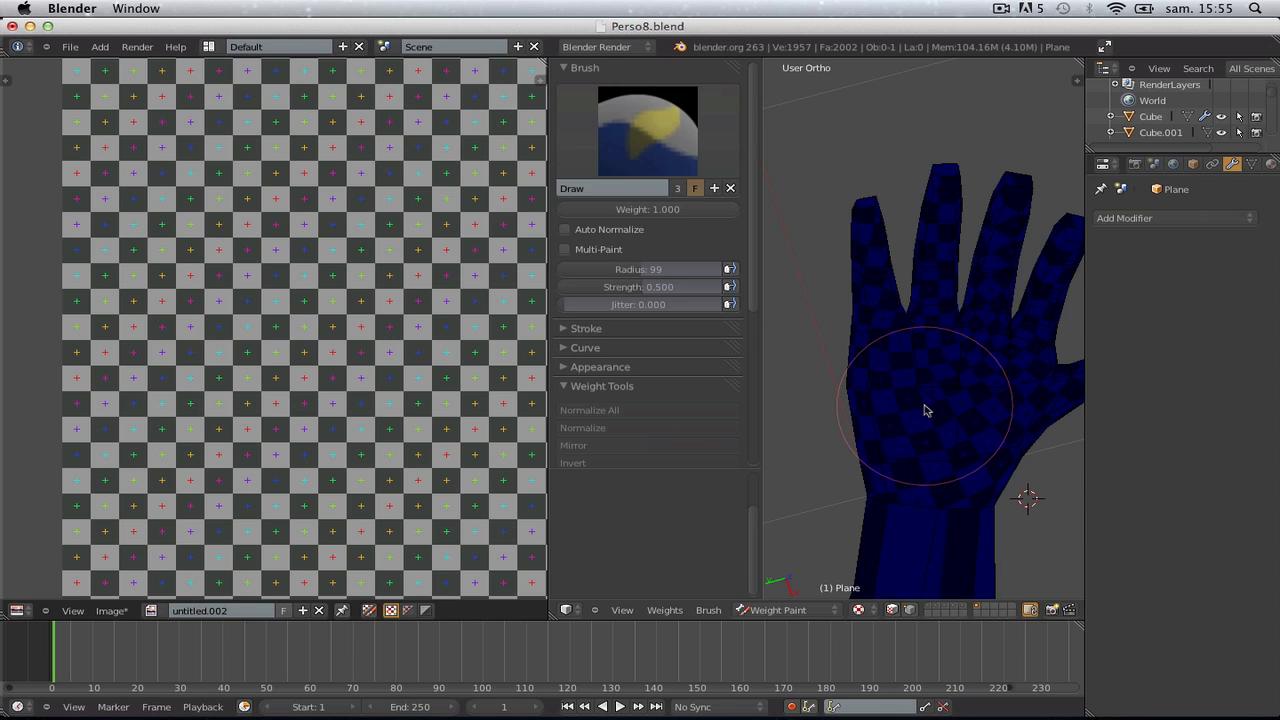
{"action": "key", "text": "ctrl+Tab"}
{"action": "right_click", "coordinate": [926, 407]}
{"action": "key", "text": "ctrl+Tab"}
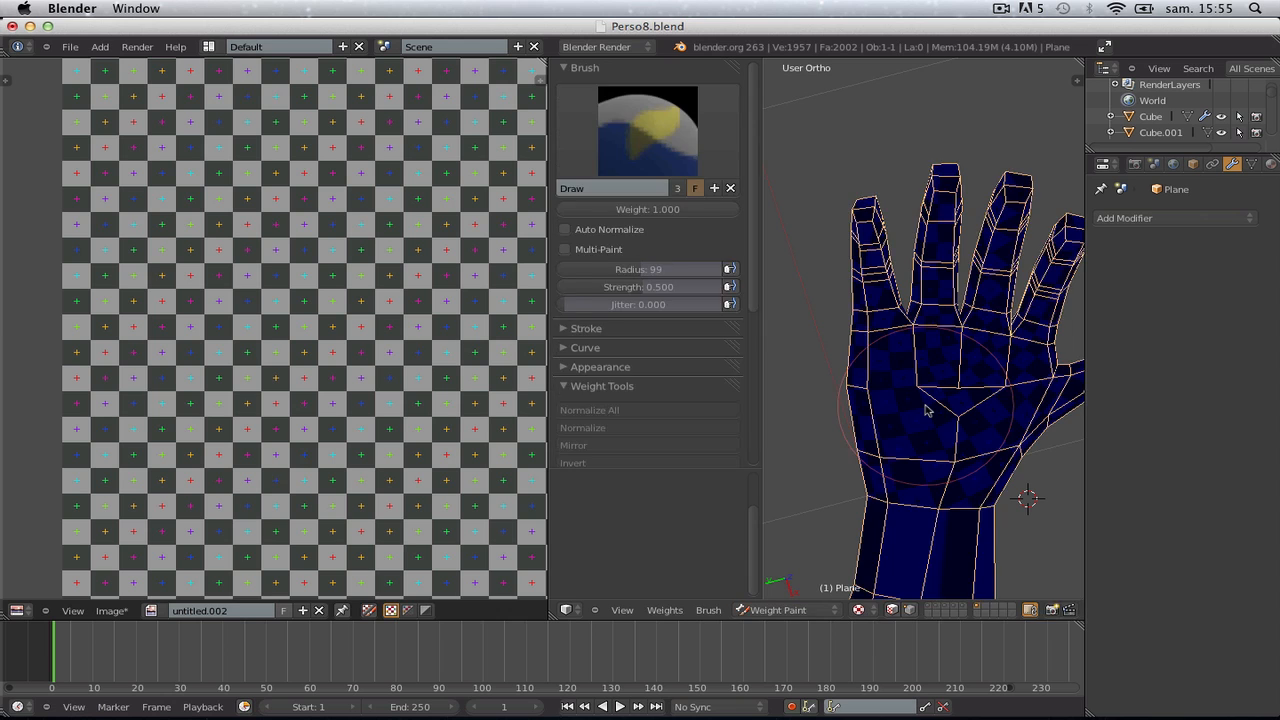
{"action": "key", "text": "ctrl+Tab"}
Return to Edit Mode, select all the hand's UVs and apply Average Islands Scale
{"action": "key", "text": "Tab"}
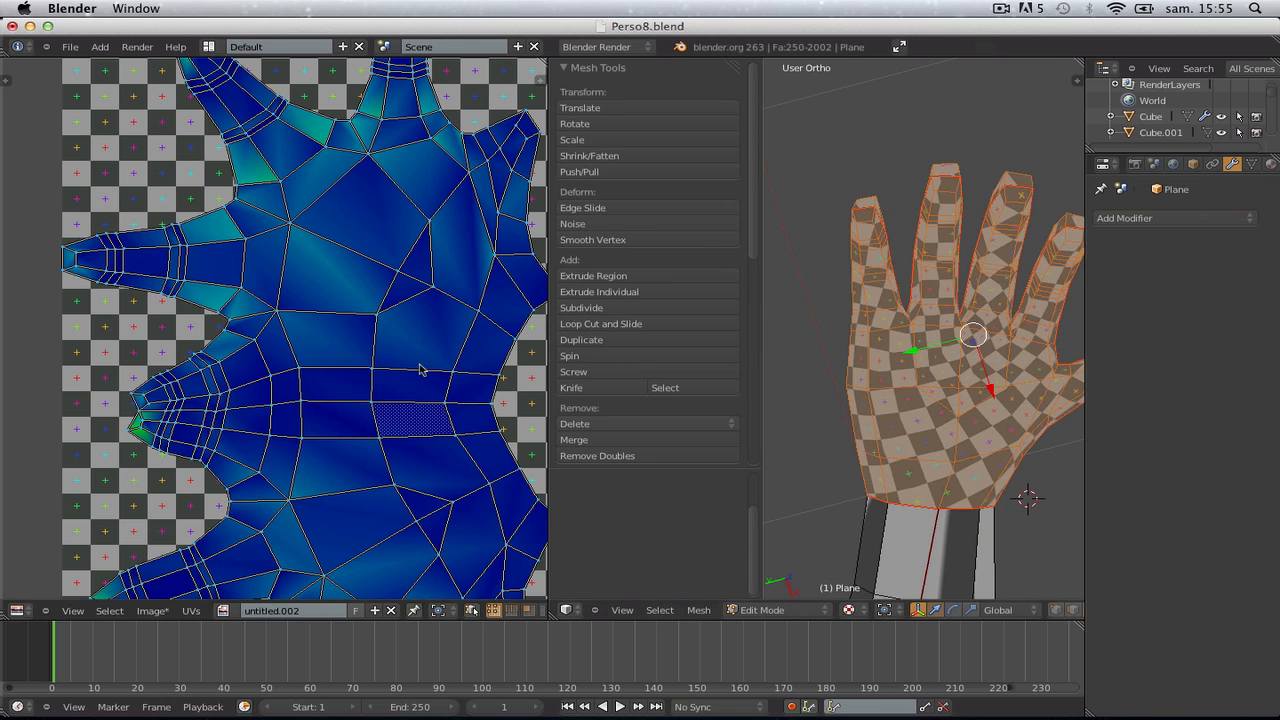
{"action": "scroll", "coordinate": [420, 370], "scroll_direction": "down", "scroll_amount": 3}
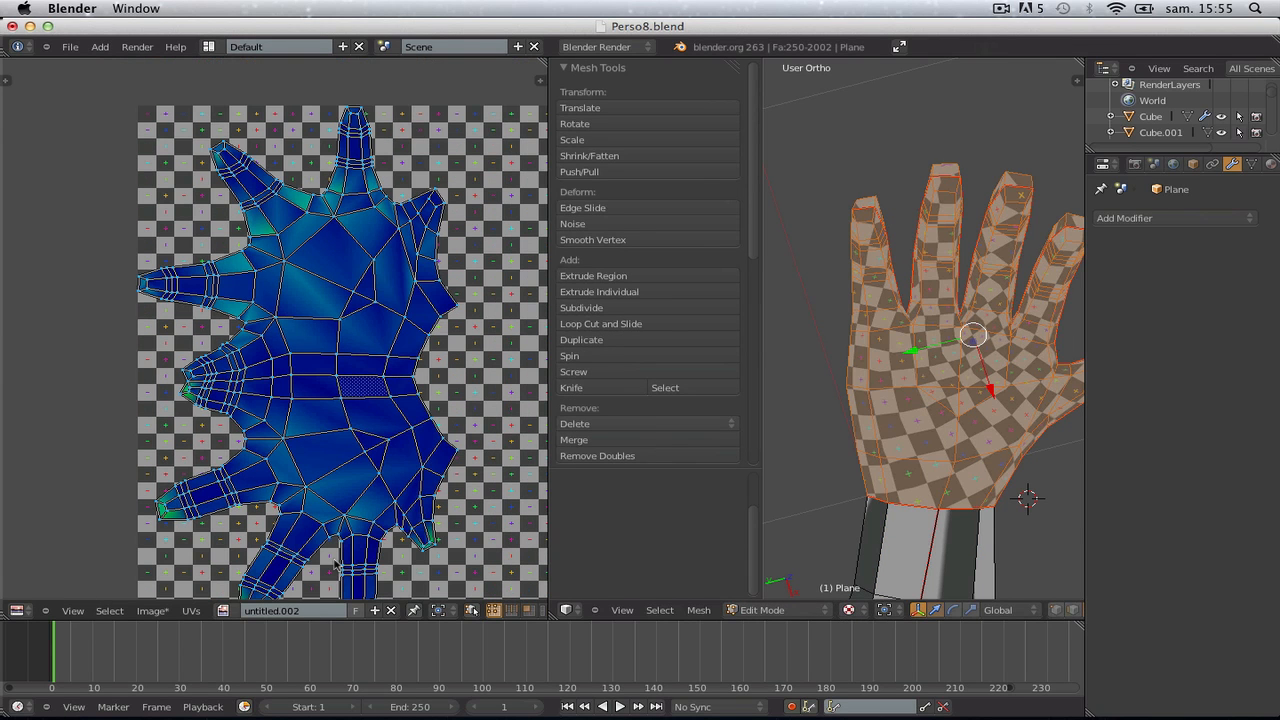
{"action": "left_click", "coordinate": [190, 611]}
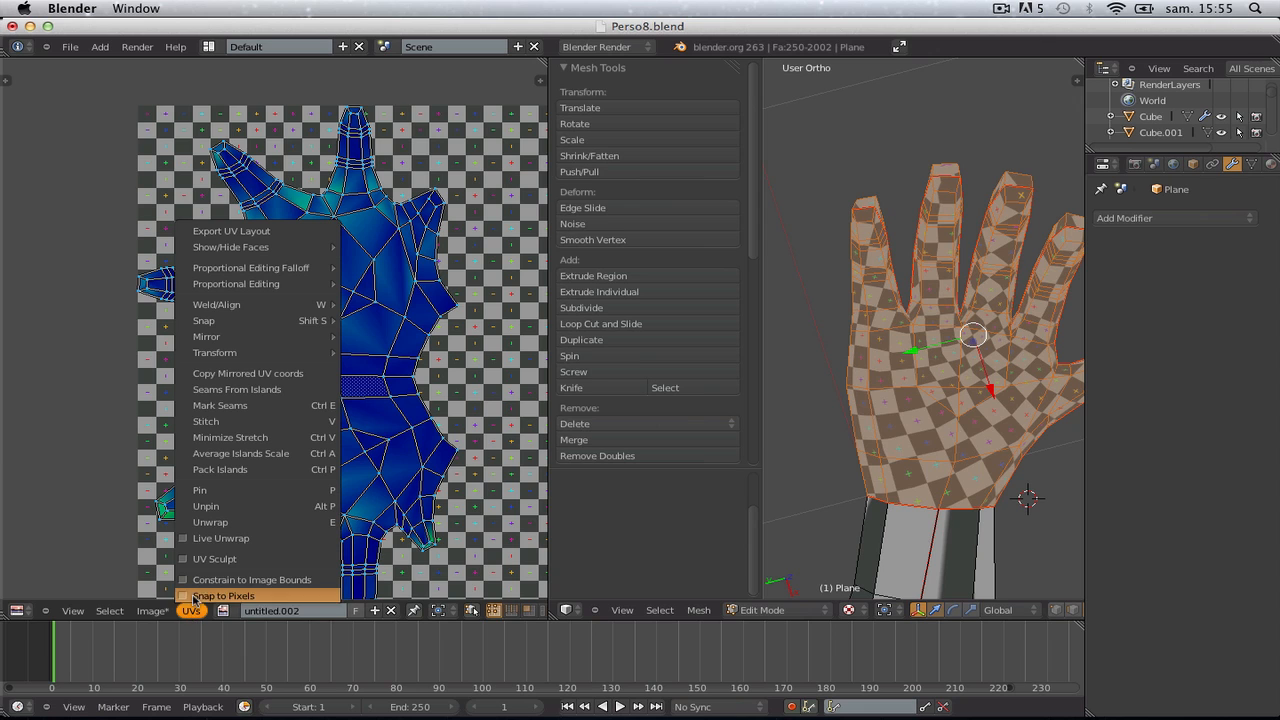
{"action": "left_click", "coordinate": [305, 453]}
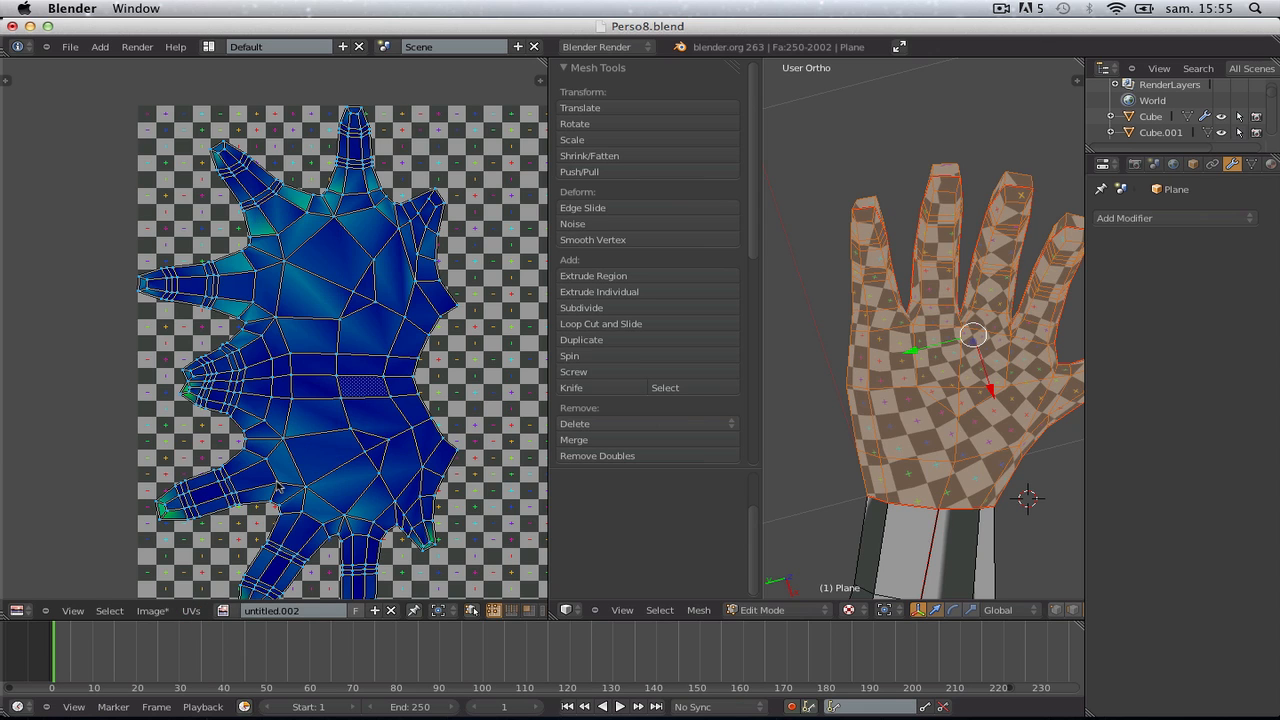
{"action": "key", "text": "a"}
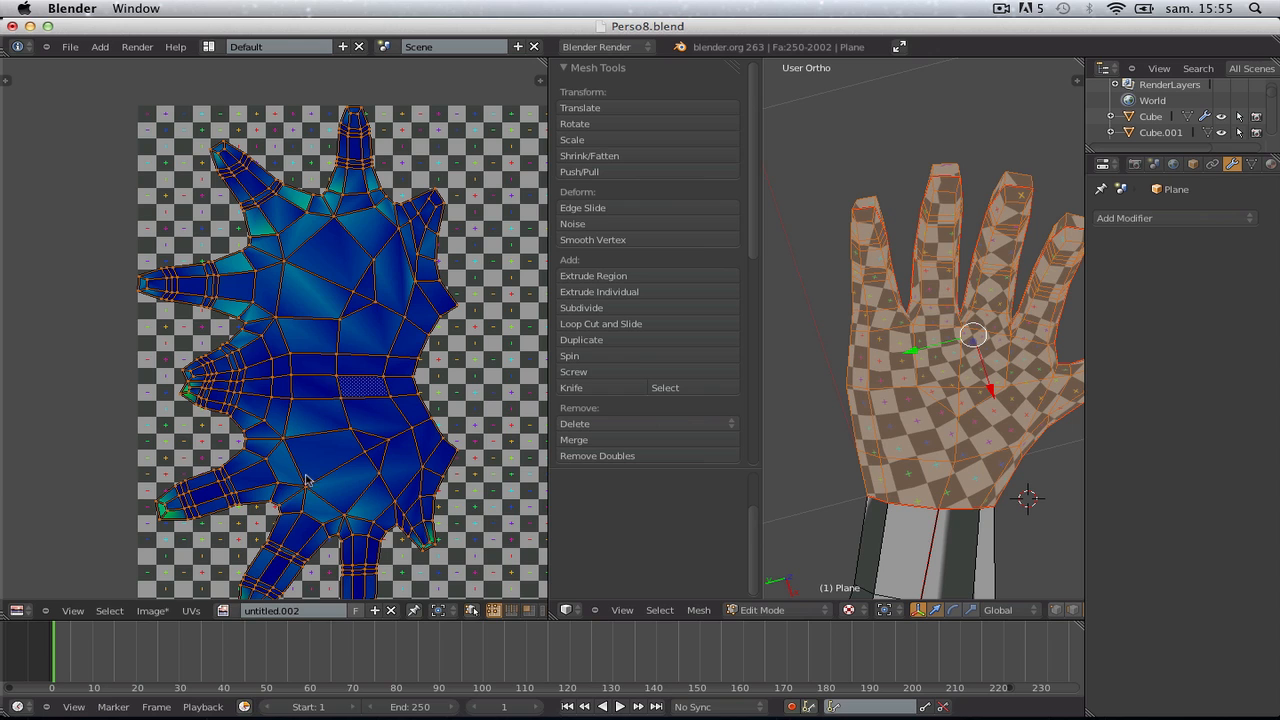
{"action": "left_click", "coordinate": [190, 610]}
{"action": "left_click", "coordinate": [255, 455]}
Apply Stitch to the selected hand UVs with snapping on and midpoints off
{"action": "left_click", "coordinate": [191, 611]}
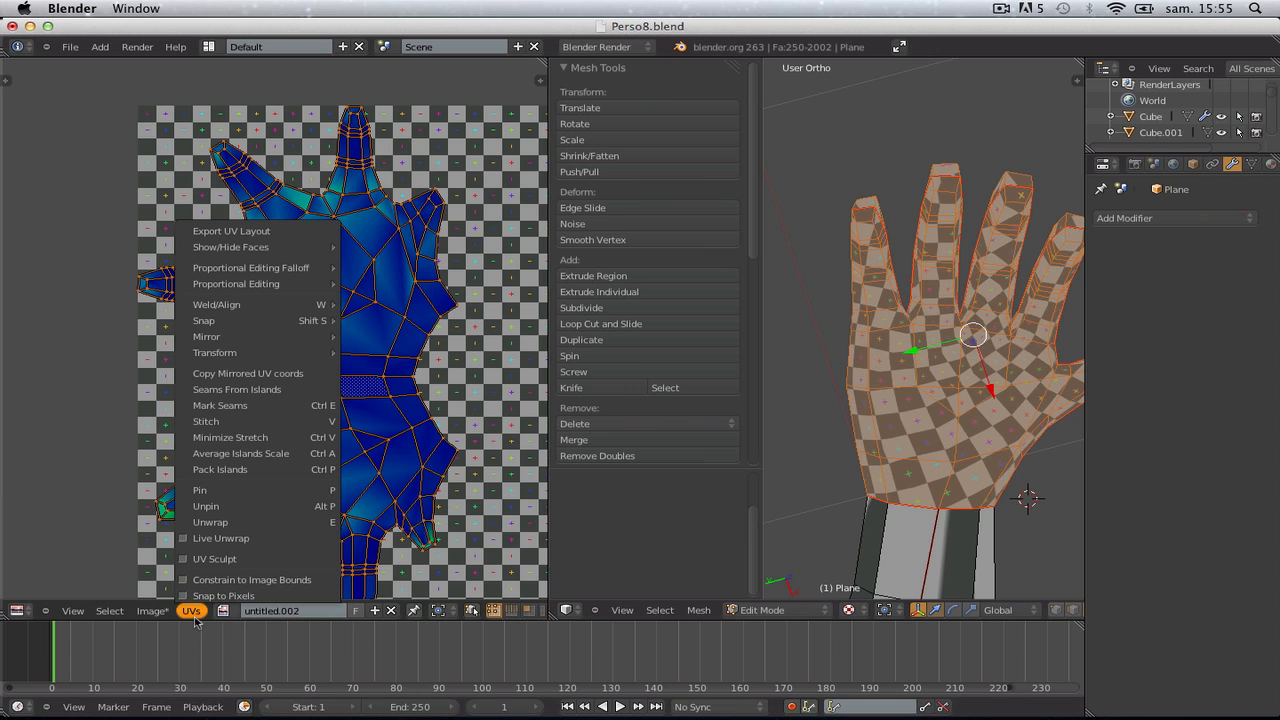
{"action": "left_click", "coordinate": [322, 430]}
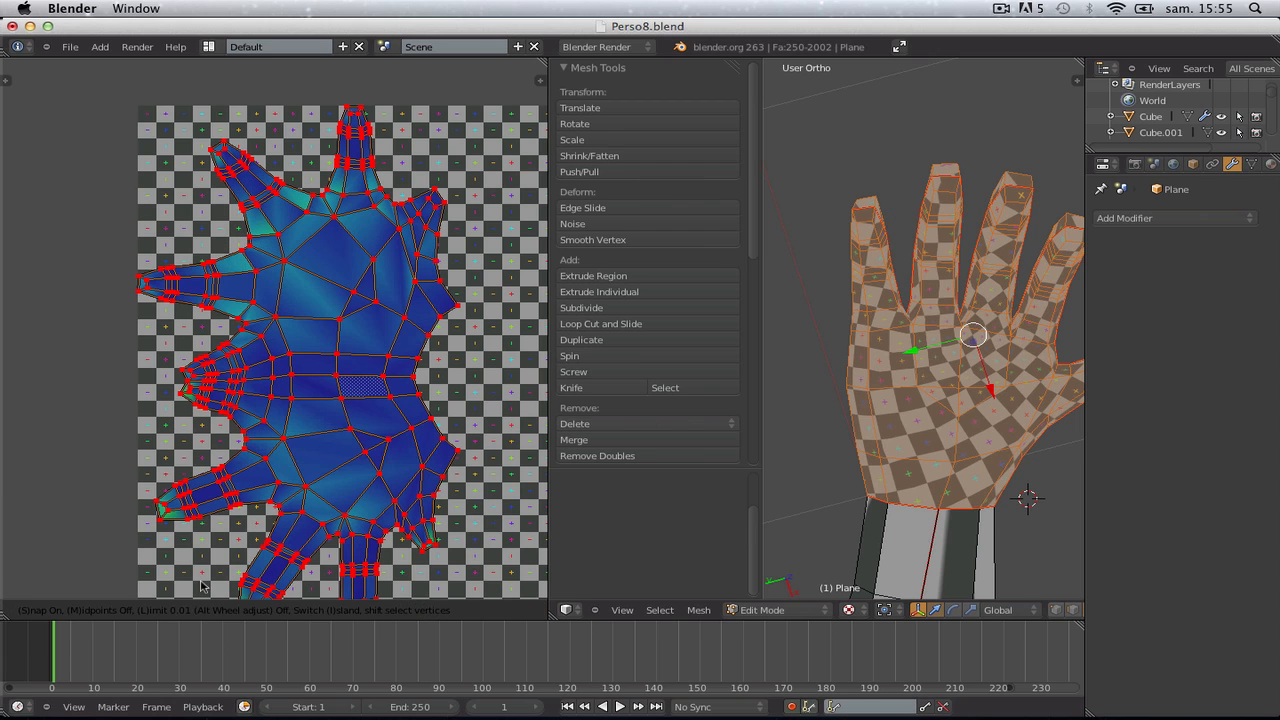
{"action": "scroll", "coordinate": [340, 501], "scroll_direction": "up", "scroll_amount": 1}
{"action": "scroll", "coordinate": [376, 507], "scroll_direction": "down", "scroll_amount": 2}
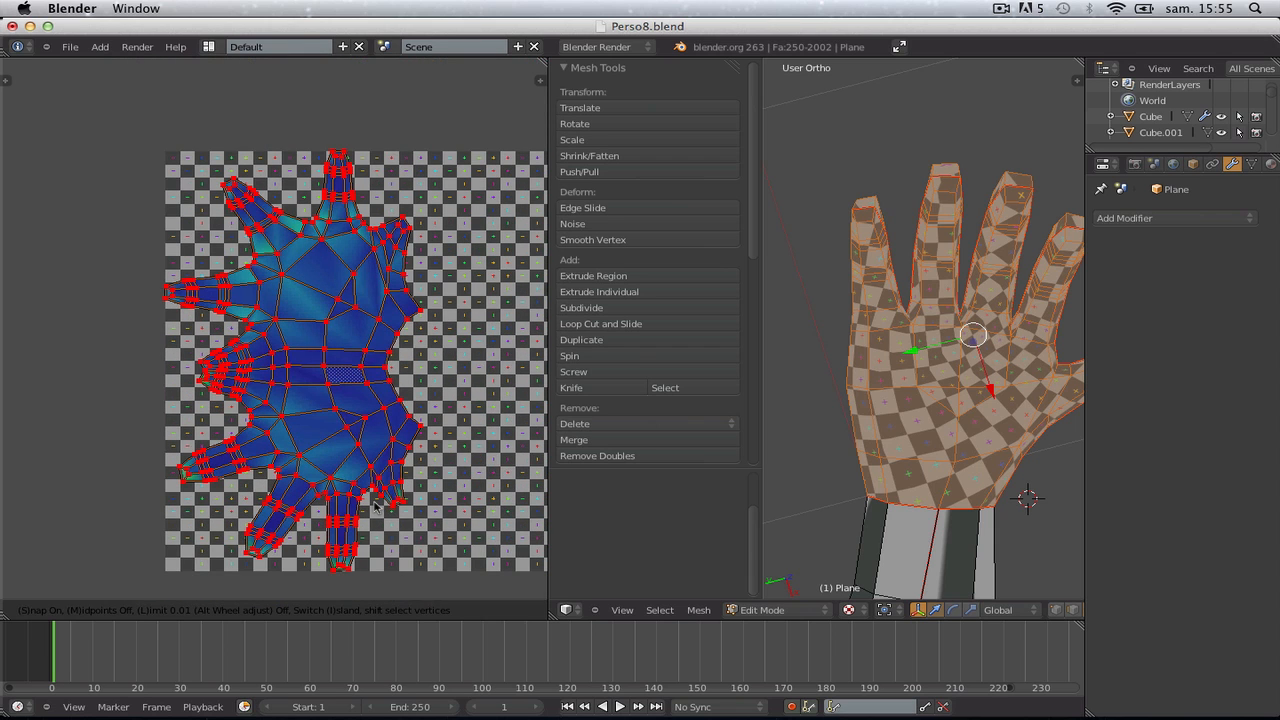
{"action": "key", "text": "Return"}
Reselect all the hand's UVs and try Minimize Stretch on them
{"action": "key", "text": "a"}
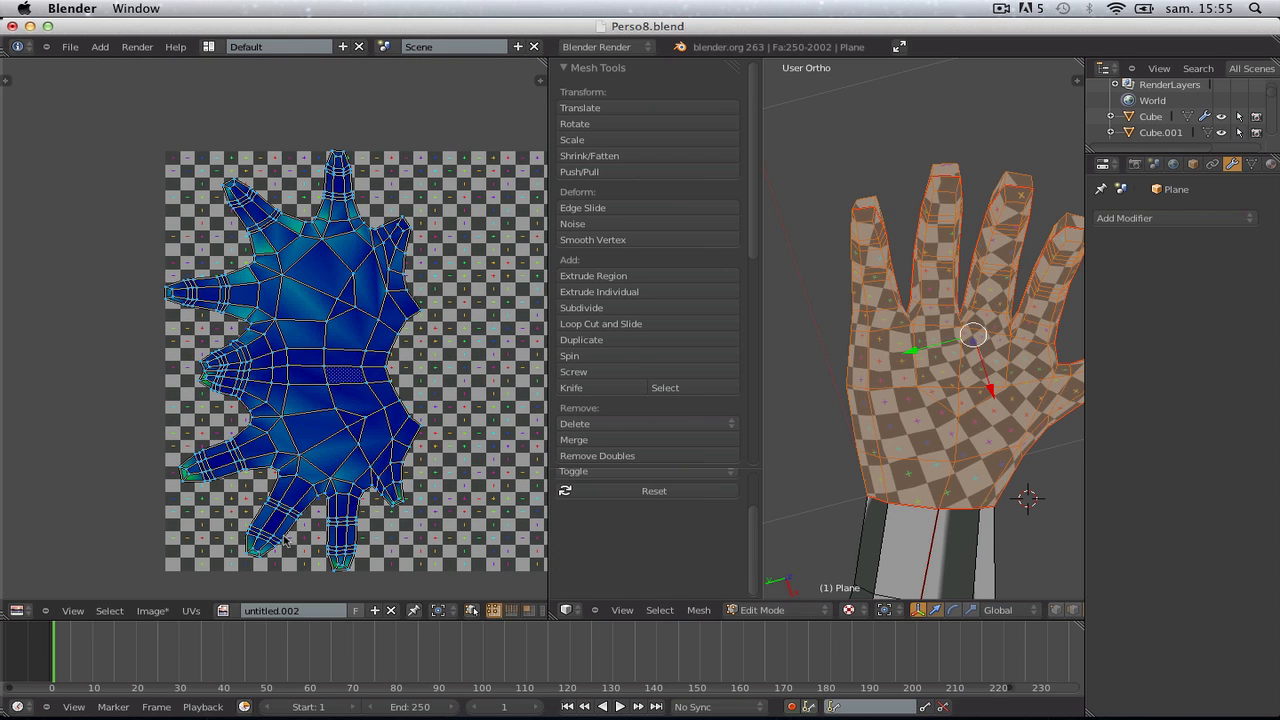
{"action": "key", "text": "a"}
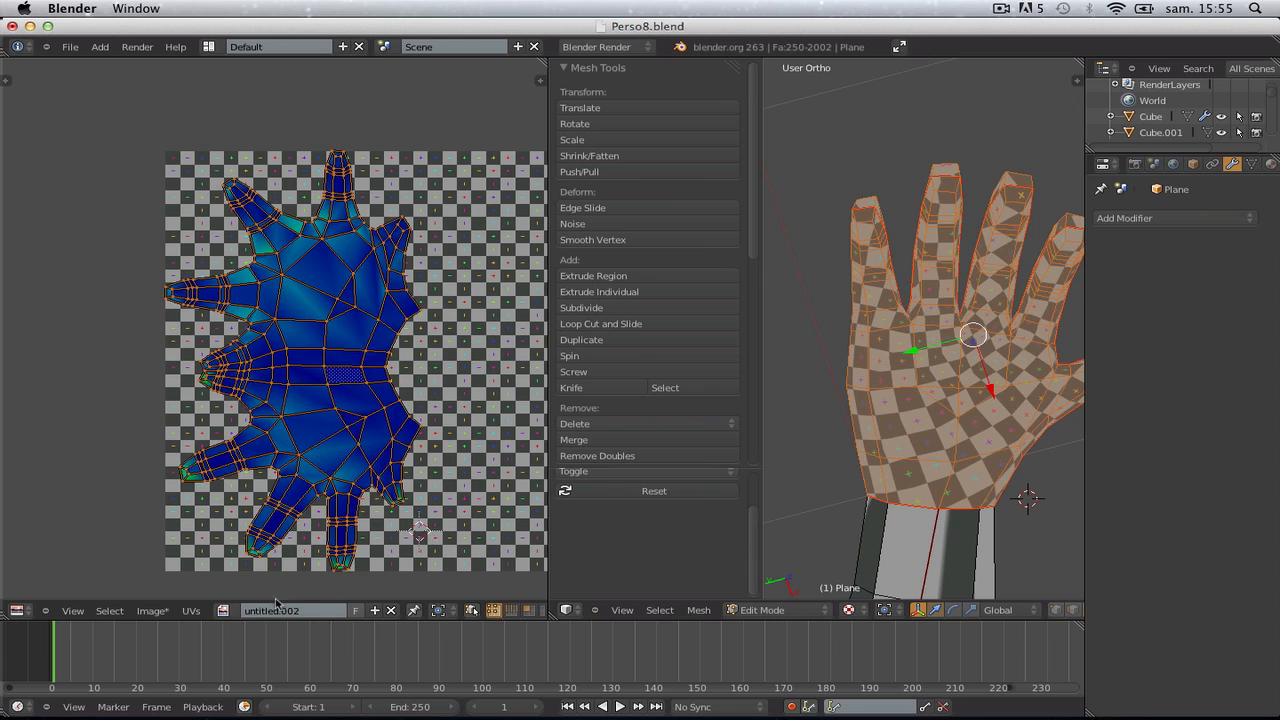
{"action": "left_click", "coordinate": [199, 612]}
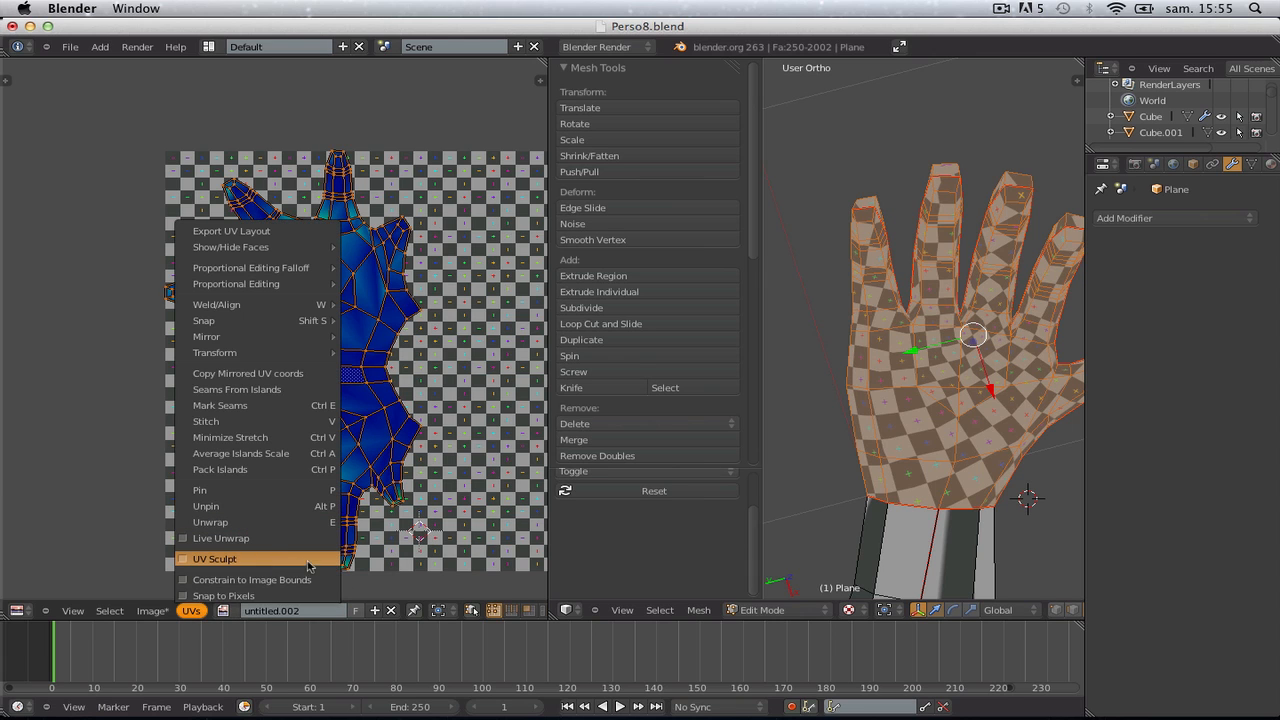
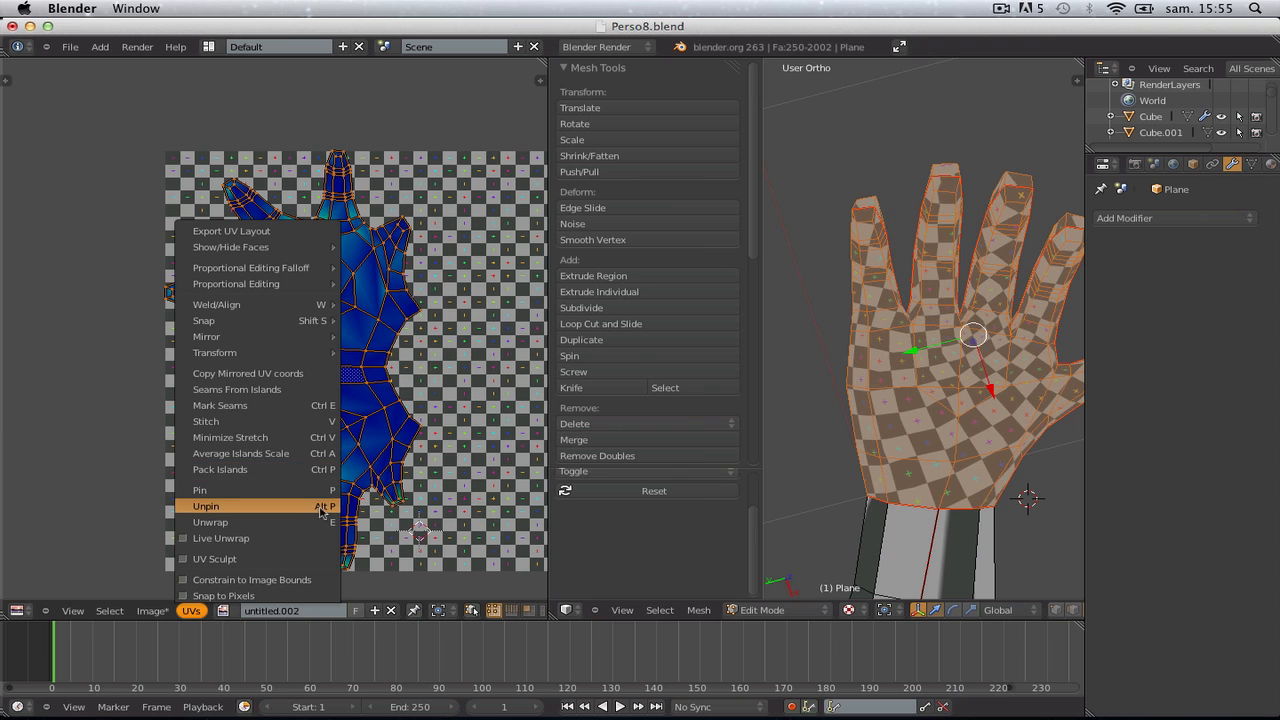
{"action": "left_click", "coordinate": [305, 437]}
{"action": "left_click", "coordinate": [362, 447]}
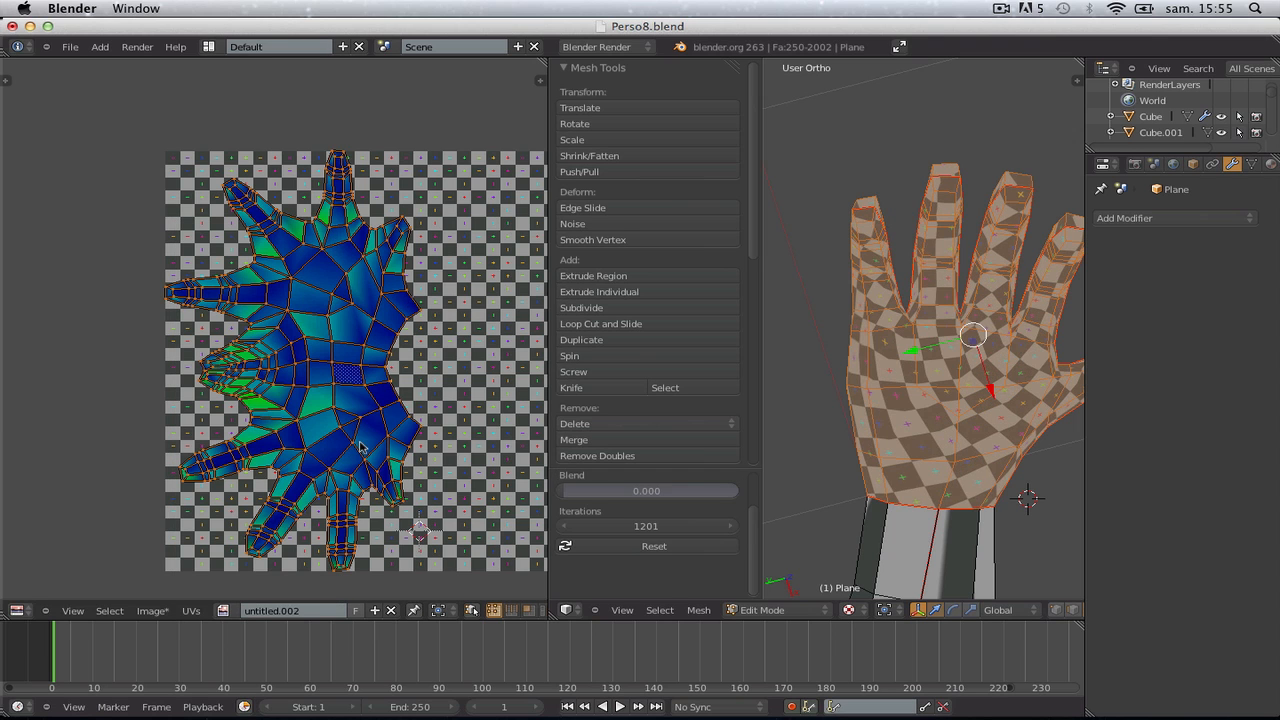
{"action": "left_click", "coordinate": [190, 610]}
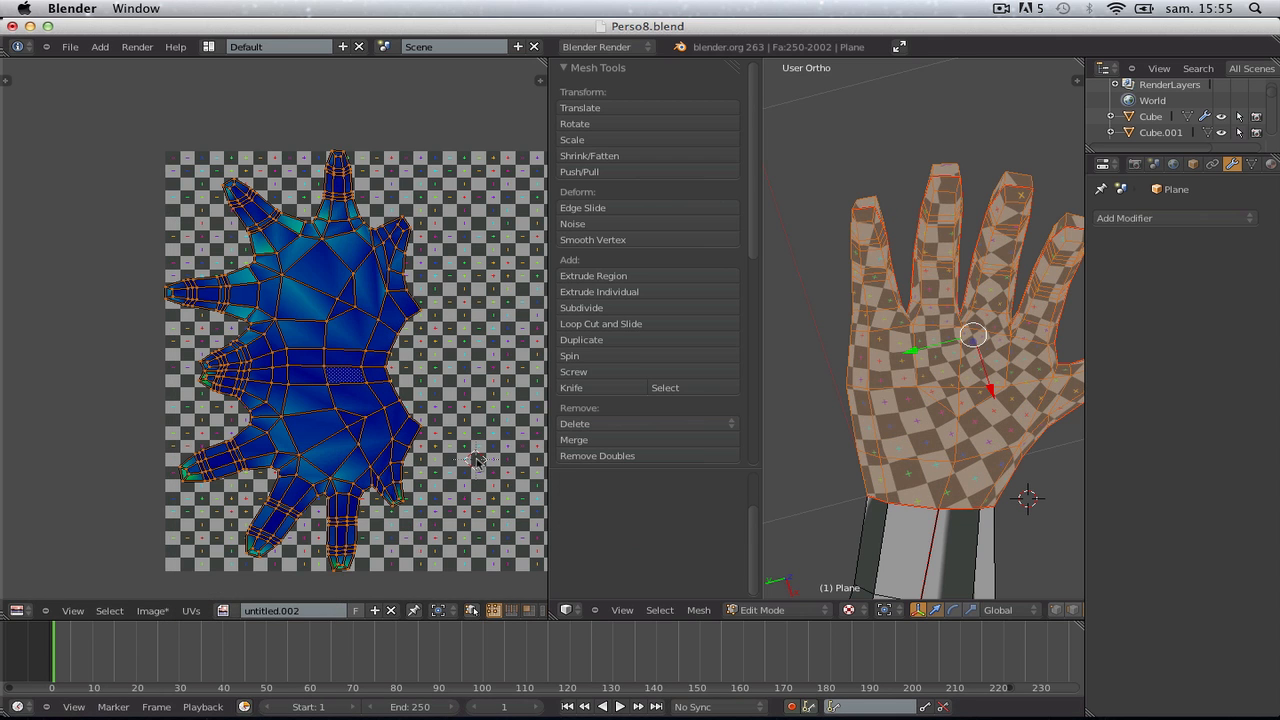
Deselect the unwrapped hand and mark a seam on the side edges of the character's other hand near the wrist in edge selection mode
{"action": "scroll", "coordinate": [930, 440], "scroll_direction": "down", "scroll_amount": 3}
{"action": "scroll", "coordinate": [926, 440], "scroll_direction": "down", "scroll_amount": 3}
{"action": "key", "text": "a"}
{"action": "scroll", "coordinate": [926, 440], "scroll_direction": "down", "scroll_amount": 1}
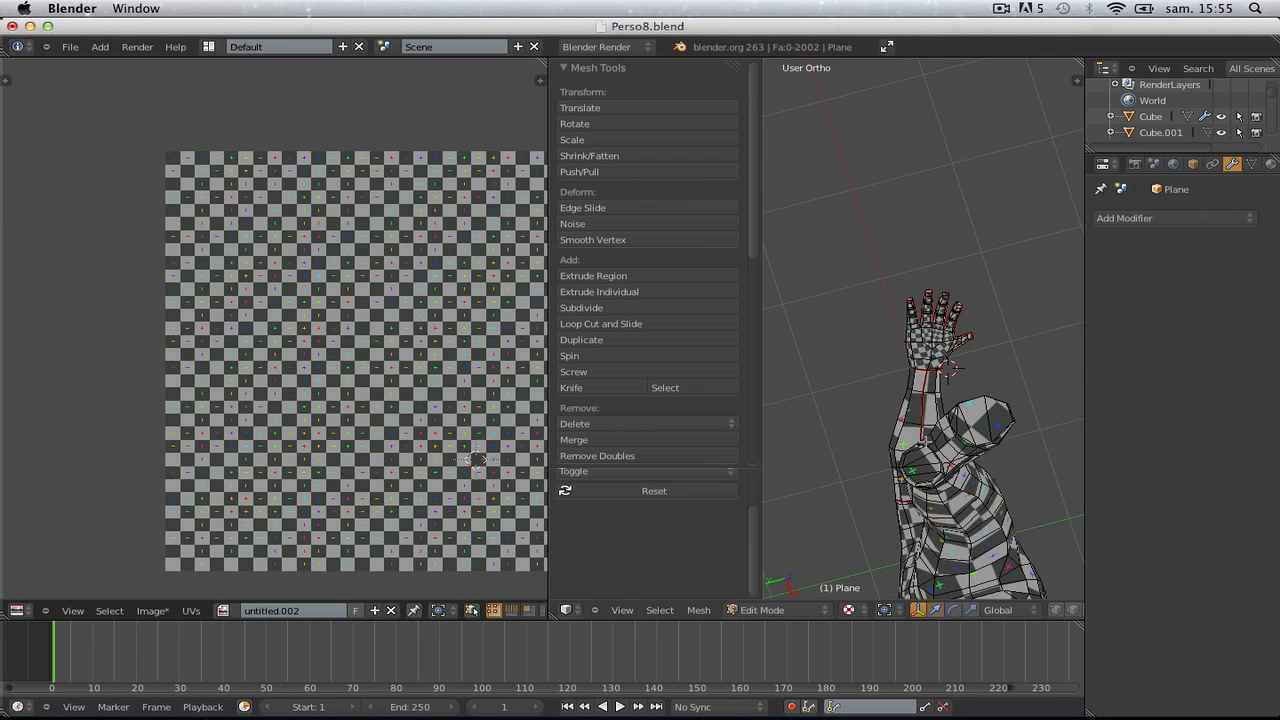
{"action": "middle_click_drag", "start_coordinate": [928, 440], "coordinate": [930, 400], "text": "shift"}
{"action": "middle_click_drag", "start_coordinate": [930, 400], "coordinate": [946, 489]}
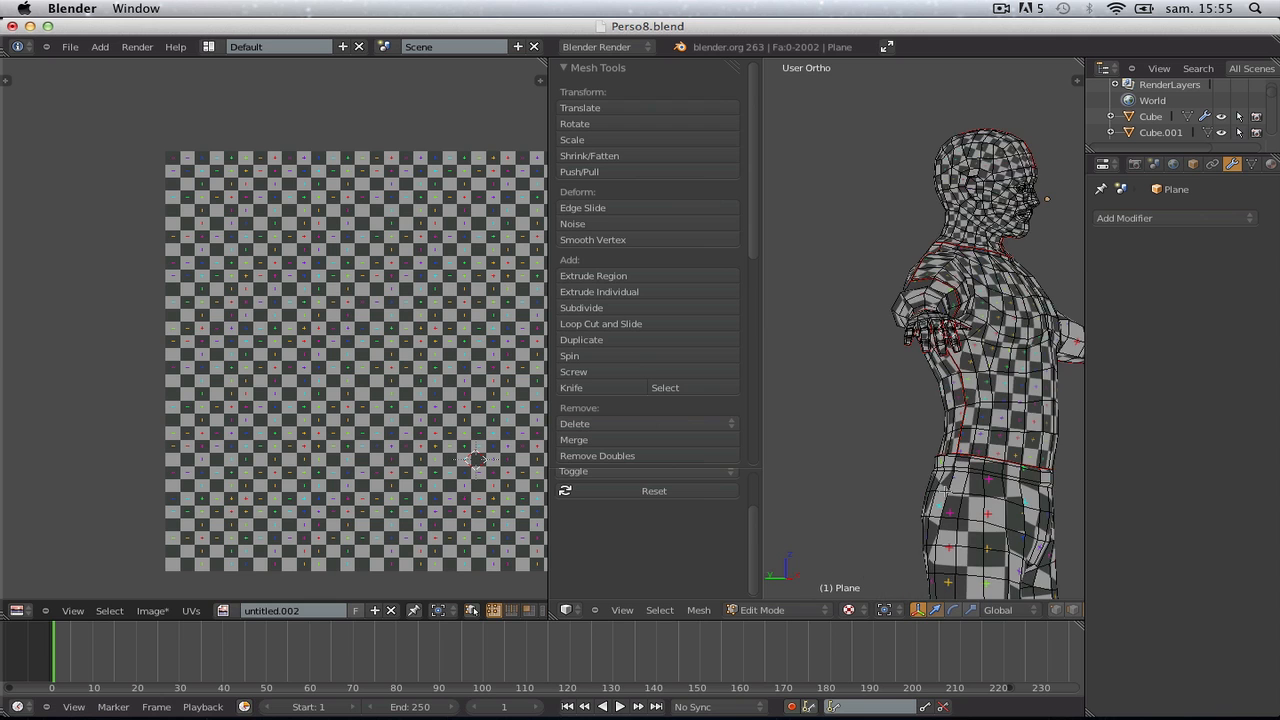
{"action": "key", "text": "KP_1"}
{"action": "scroll", "coordinate": [952, 448], "scroll_direction": "down", "scroll_amount": 5}
{"action": "middle_click_drag", "start_coordinate": [920, 438], "coordinate": [1023, 356], "text": "shift"}
{"action": "scroll", "coordinate": [1024, 356], "scroll_direction": "up", "scroll_amount": 4}
{"action": "middle_click_drag", "start_coordinate": [941, 220], "coordinate": [883, 317], "text": "shift"}
{"action": "scroll", "coordinate": [883, 318], "scroll_direction": "up", "scroll_amount": 6}
{"action": "middle_click_drag", "start_coordinate": [913, 372], "coordinate": [916, 434]}
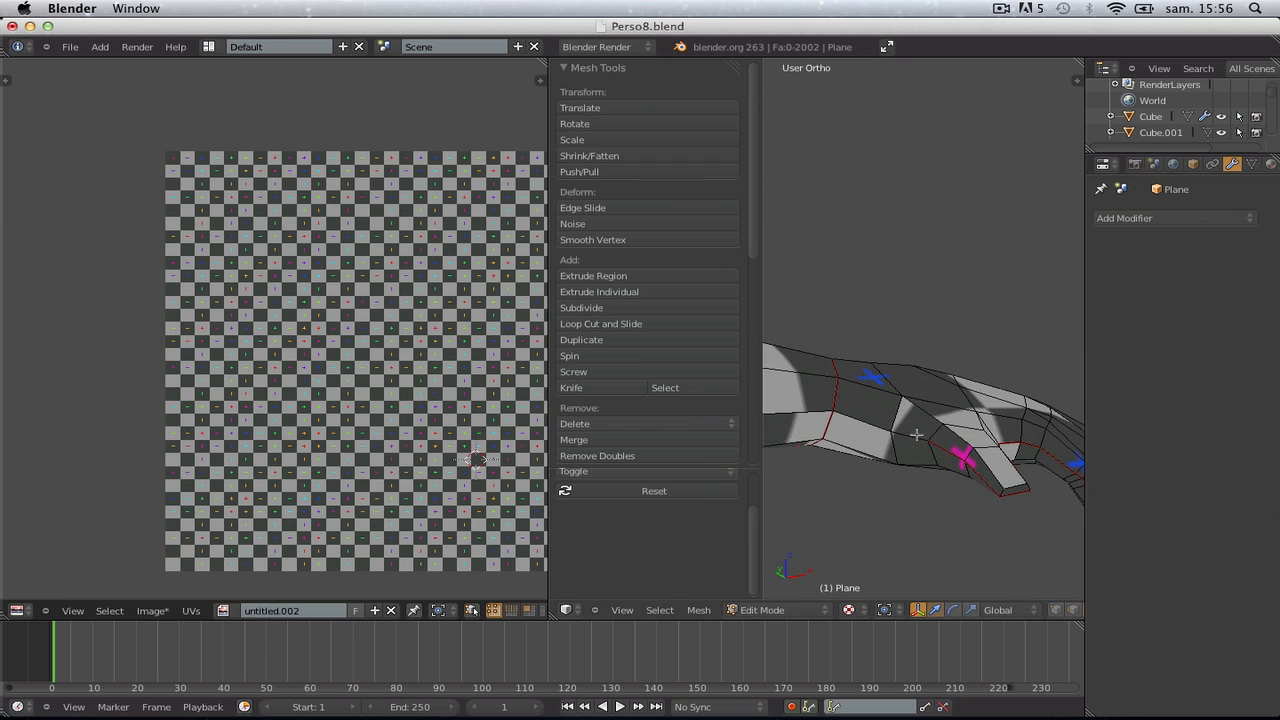
{"action": "key", "text": "ctrl+Tab"}
{"action": "left_click", "coordinate": [875, 409]}
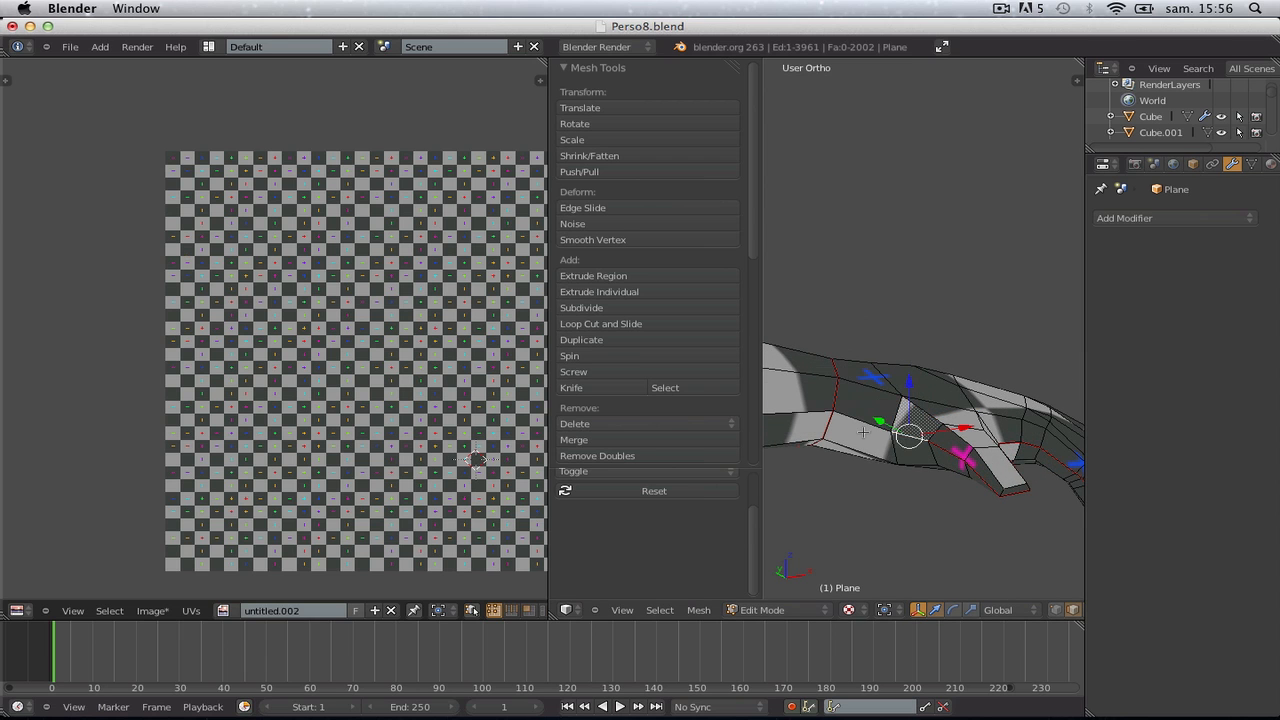
{"action": "key", "text": "ctrl+e"}
{"action": "left_click", "coordinate": [861, 432]}
{"action": "key", "text": "a"}
Mark the edges along the side of this hand's thumb as a seam and clear the selection
{"action": "scroll", "coordinate": [861, 432], "scroll_direction": "down", "scroll_amount": 4}
{"action": "middle_click_drag", "start_coordinate": [861, 432], "coordinate": [841, 416]}
{"action": "mouse_move", "coordinate": [917, 437]}
{"action": "middle_mouse_down"}
{"action": "mouse_move", "coordinate": [929, 412]}
{"action": "mouse_move", "coordinate": [931, 430]}
{"action": "middle_mouse_up"}
{"action": "scroll", "coordinate": [931, 434], "scroll_direction": "up", "scroll_amount": 5}
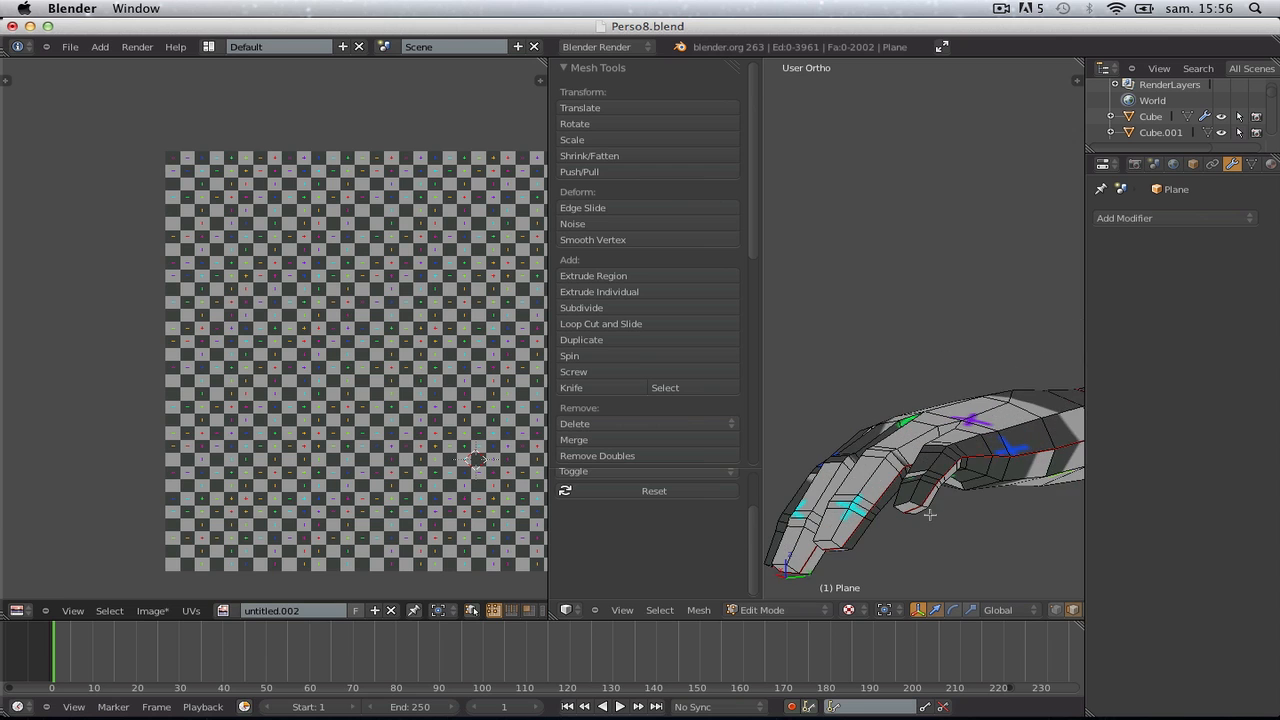
{"action": "middle_click_drag", "start_coordinate": [930, 515], "coordinate": [829, 468]}
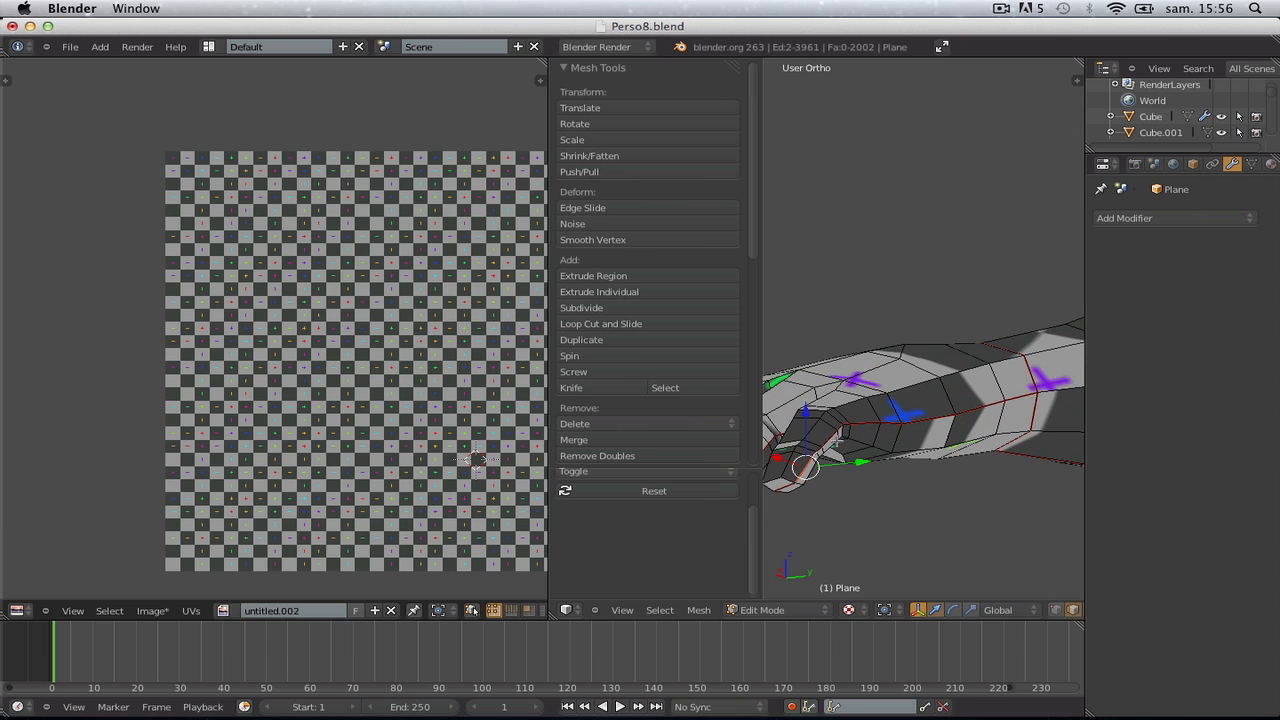
{"action": "scroll", "coordinate": [825, 444], "scroll_direction": "up", "scroll_amount": 5}
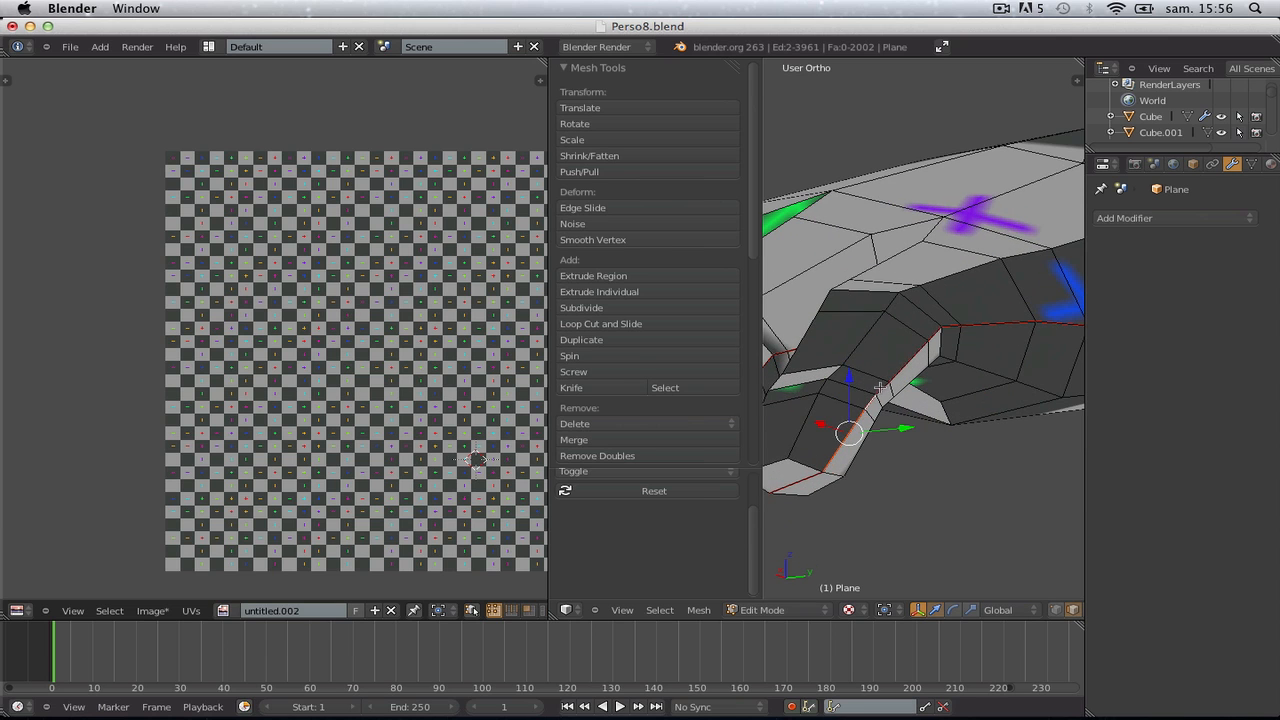
{"action": "middle_click_drag", "start_coordinate": [1010, 324], "coordinate": [921, 329]}
{"action": "key", "text": "ctrl+e"}
{"action": "left_click", "coordinate": [1032, 314]}
{"action": "key", "text": "a"}
Select this hand's faces up to the seams in face selection mode and unwrap them
{"action": "key", "text": "ctrl+Tab"}
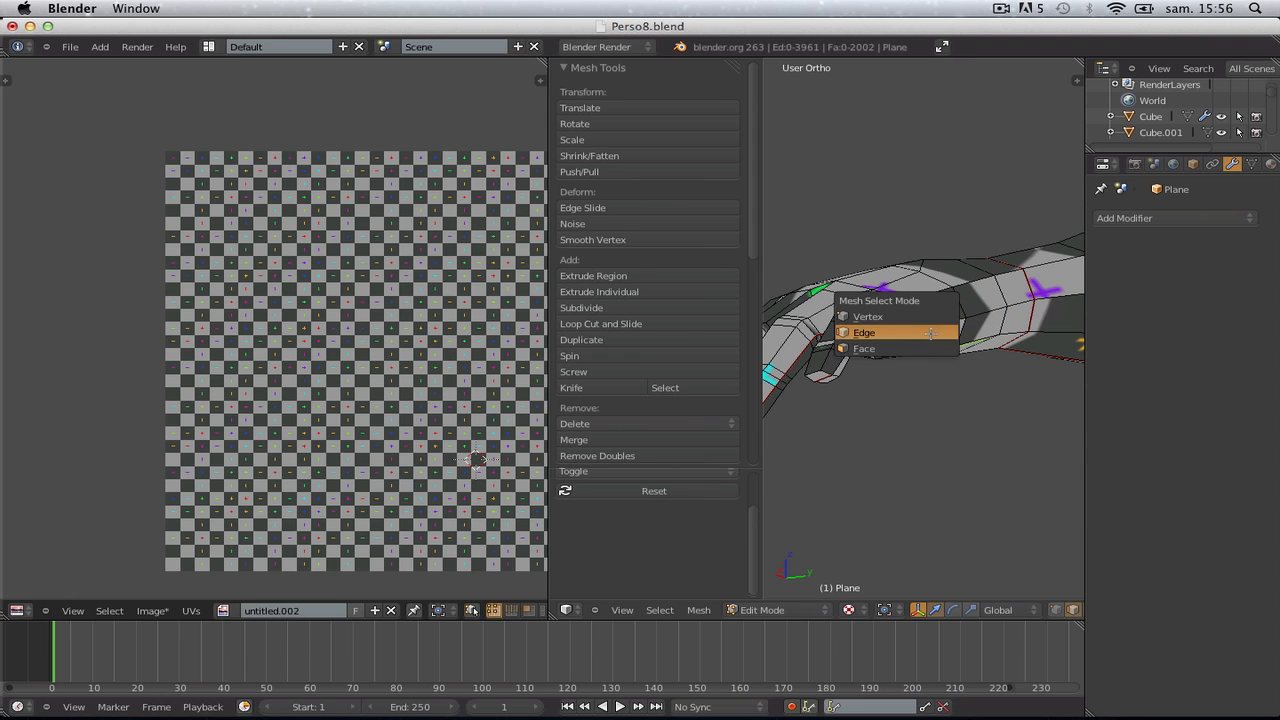
{"action": "left_click", "coordinate": [918, 341]}
{"action": "key", "text": "a"}
{"action": "key", "text": "u"}
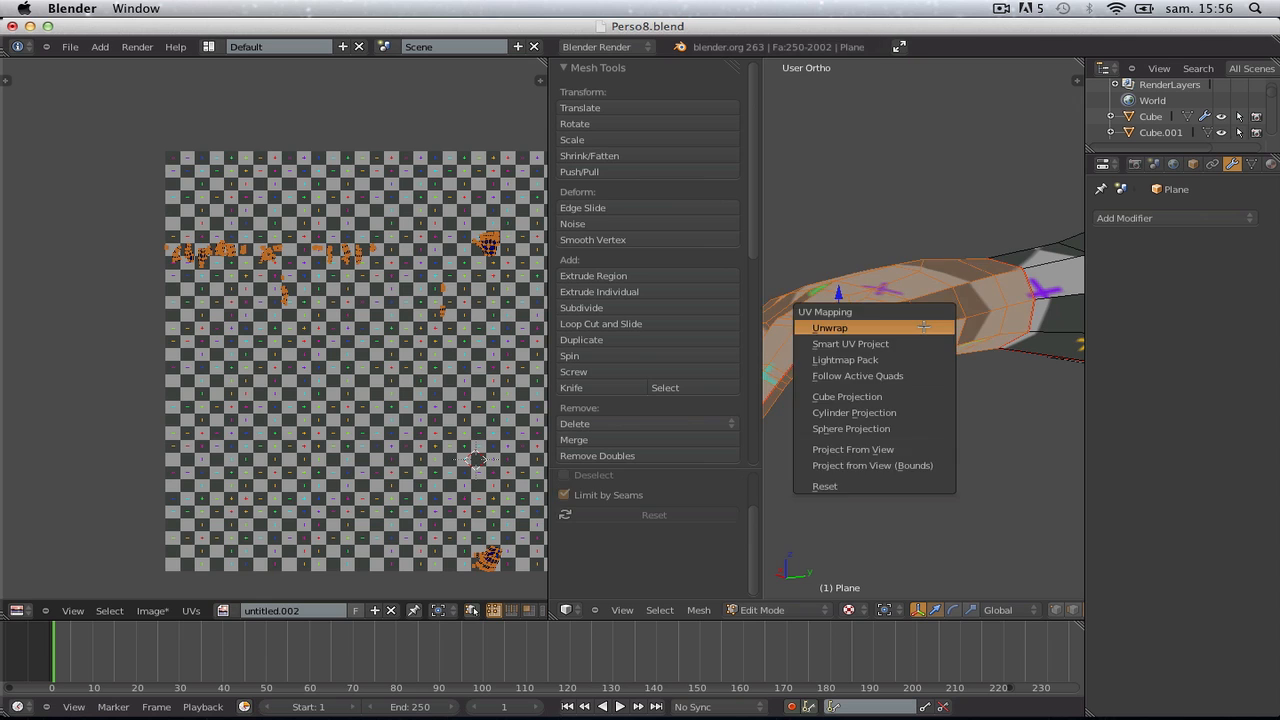
{"action": "left_click", "coordinate": [900, 323]}
Examine the fingers' stretch in the UV layout and the checker pattern on both hands
{"action": "scroll", "coordinate": [480, 345], "scroll_direction": "up", "scroll_amount": 1}
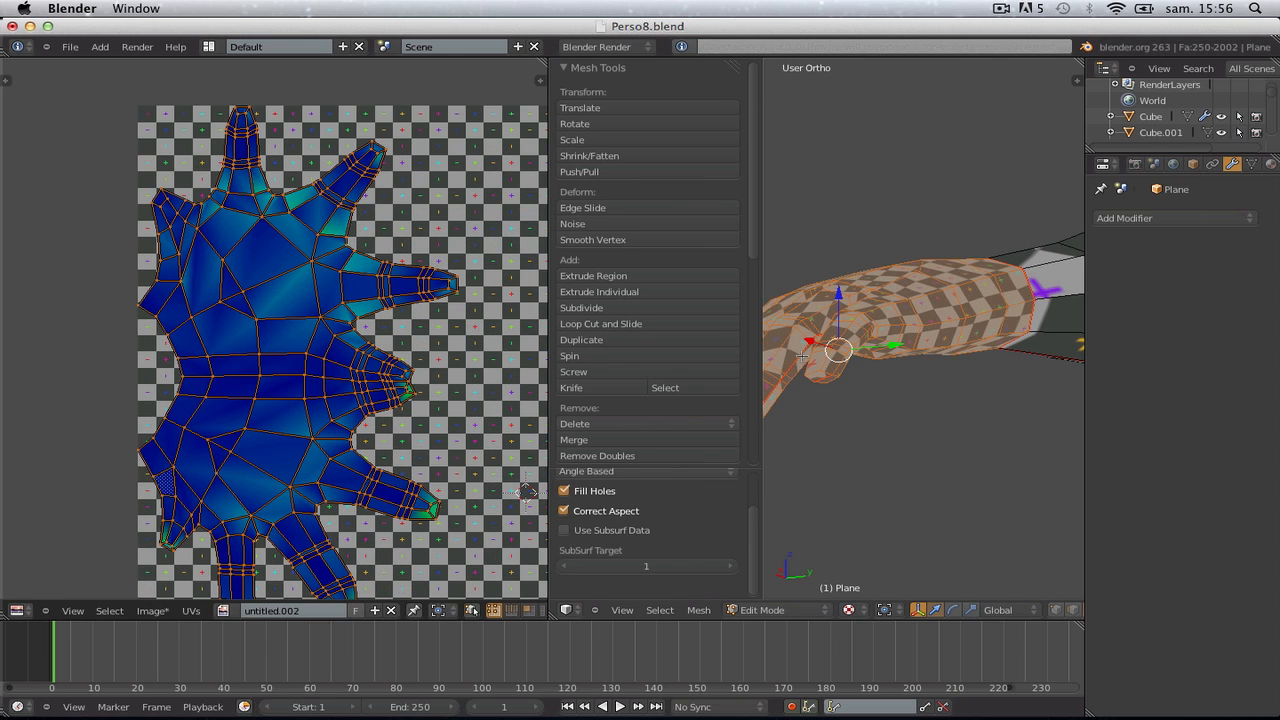
{"action": "scroll", "coordinate": [372, 390], "scroll_direction": "up", "scroll_amount": 5}
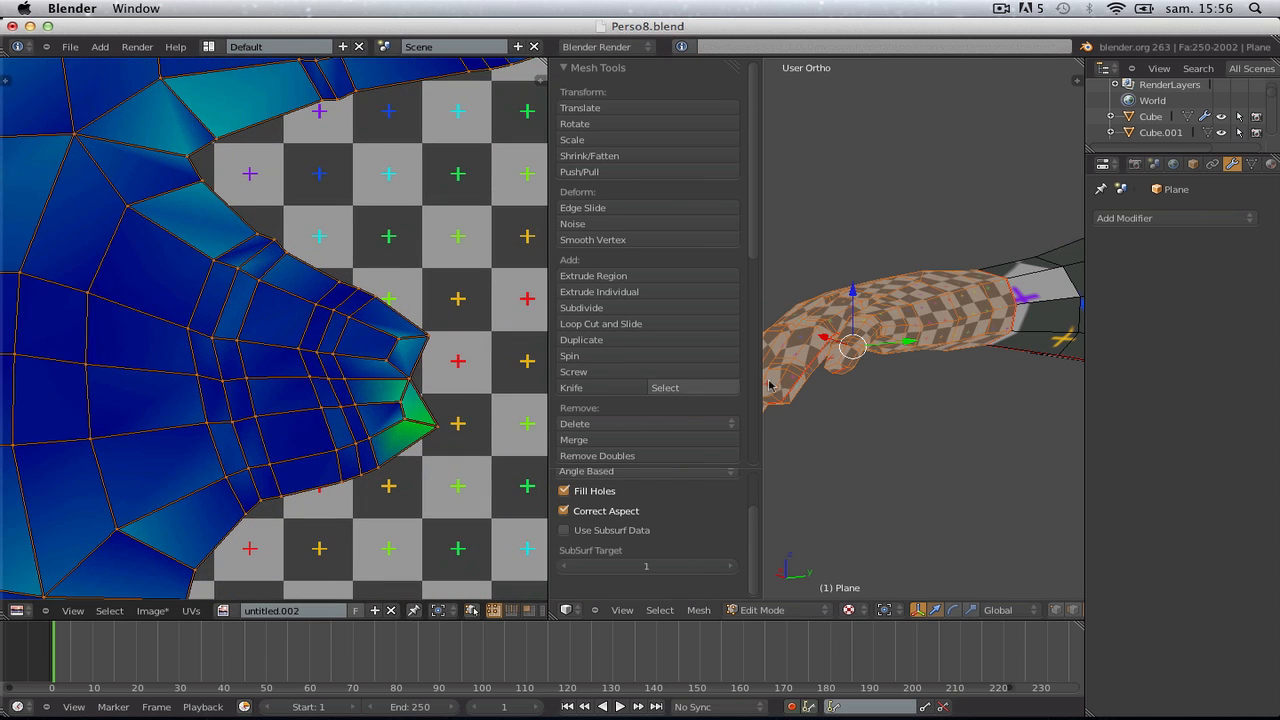
{"action": "scroll", "coordinate": [801, 373], "scroll_direction": "down", "scroll_amount": 1}
{"action": "scroll", "coordinate": [801, 373], "scroll_direction": "down", "scroll_amount": 6}
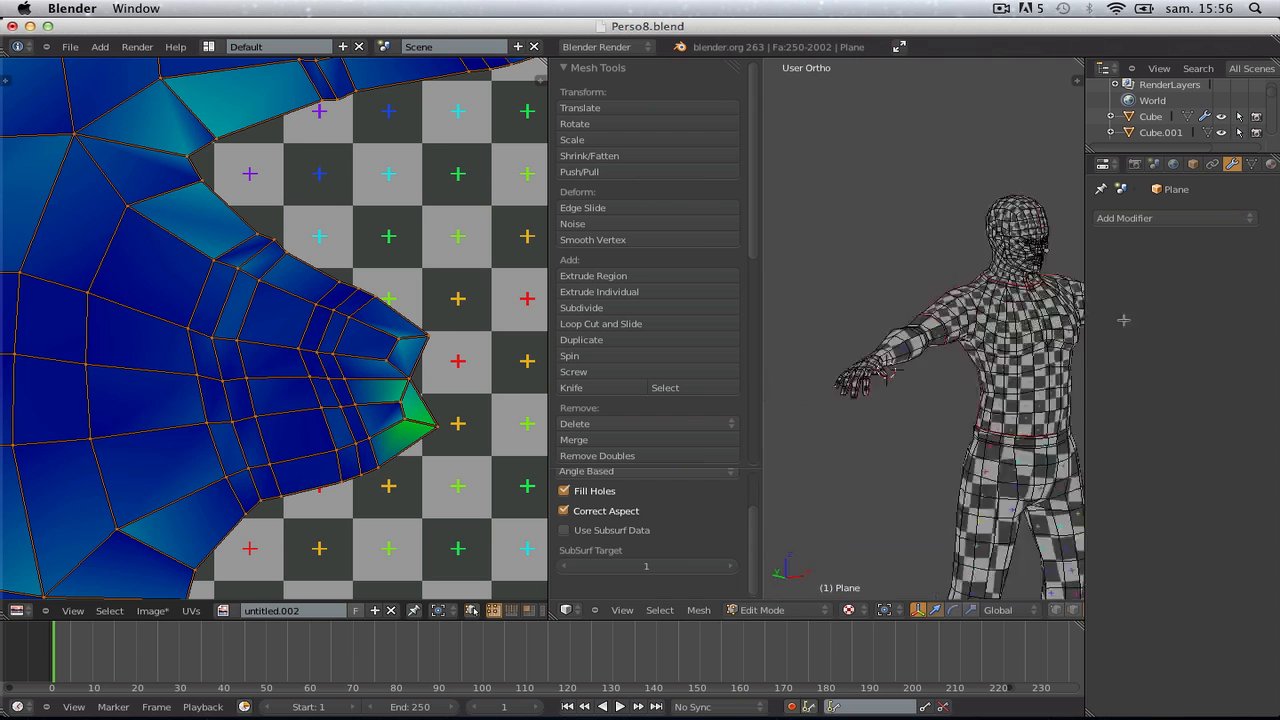
{"action": "scroll", "coordinate": [955, 356], "scroll_direction": "up", "scroll_amount": 5}
{"action": "middle_click_drag", "start_coordinate": [955, 356], "coordinate": [629, 399]}
{"action": "middle_click_drag", "start_coordinate": [880, 309], "coordinate": [644, 338], "text": "shift"}
{"action": "middle_click_drag", "start_coordinate": [1050, 305], "coordinate": [855, 334], "text": "shift"}
{"action": "scroll", "coordinate": [844, 343], "scroll_direction": "up", "scroll_amount": 5}
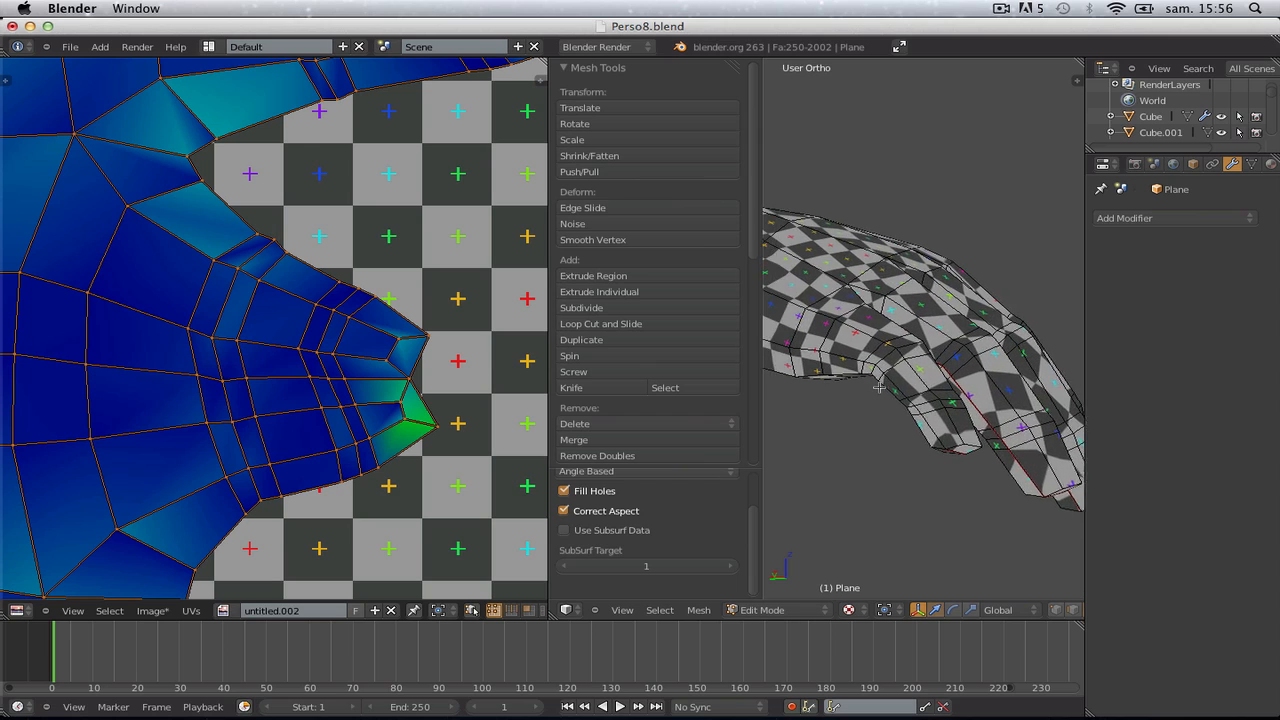
Deselect all faces and switch the 3D view to solid shading, staying in Edit Mode
{"action": "scroll", "coordinate": [936, 439], "scroll_direction": "down", "scroll_amount": 4}
{"action": "key", "text": "a"}
{"action": "key", "text": "a"}
{"action": "key", "text": "alt+z"}
{"action": "key", "text": "a"}
{"action": "scroll", "coordinate": [928, 414], "scroll_direction": "down", "scroll_amount": 3}
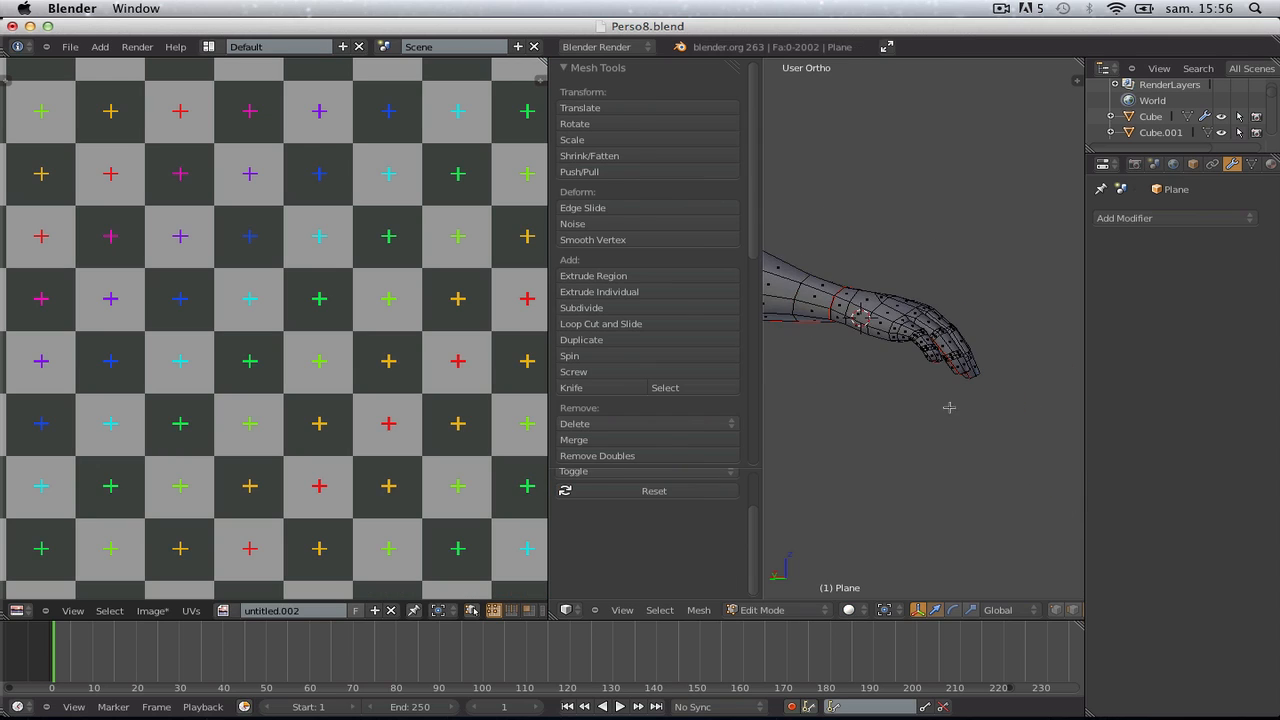
{"action": "key", "text": "Tab"}
{"action": "key", "text": "Tab"}
Show the character's torso and waist from the front and hide the mesh tool shelf
{"action": "middle_click_drag", "start_coordinate": [1029, 411], "coordinate": [931, 466]}
{"action": "scroll", "coordinate": [931, 466], "scroll_direction": "down", "scroll_amount": 6}
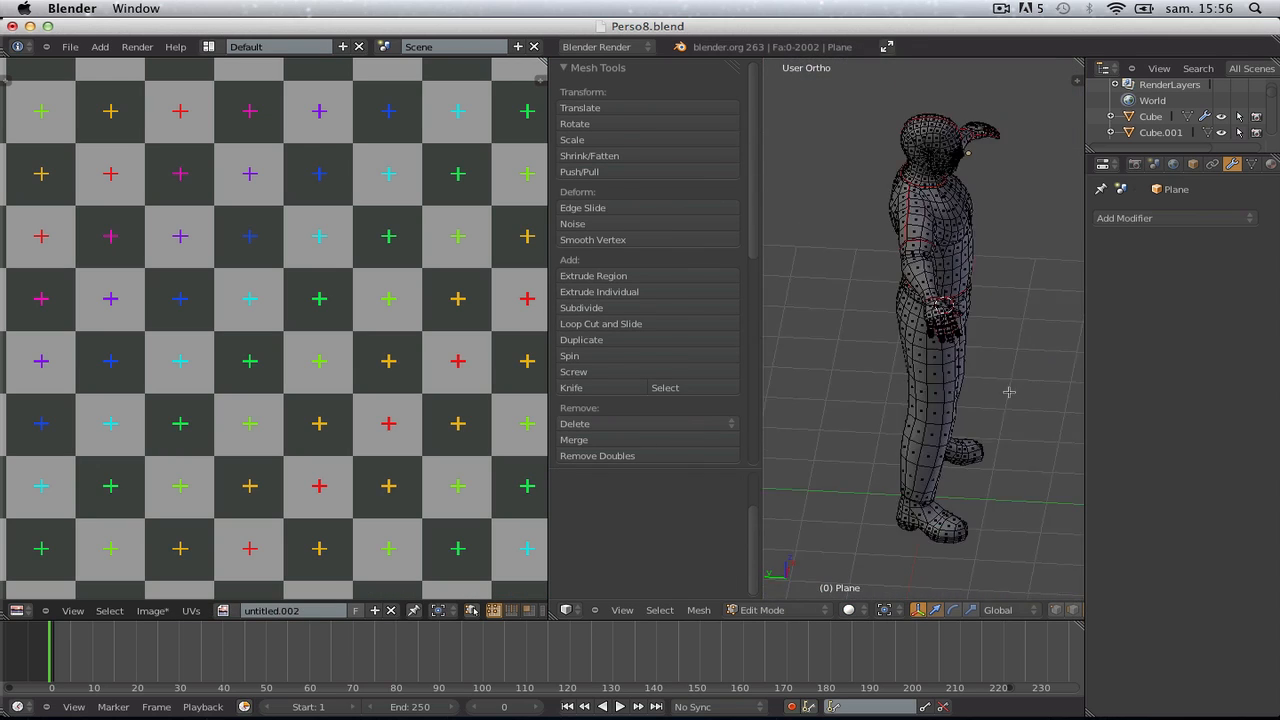
{"action": "middle_click_drag", "start_coordinate": [1006, 391], "coordinate": [890, 363]}
{"action": "key", "text": "KP_1"}
{"action": "key", "text": "a"}
{"action": "key", "text": "a"}
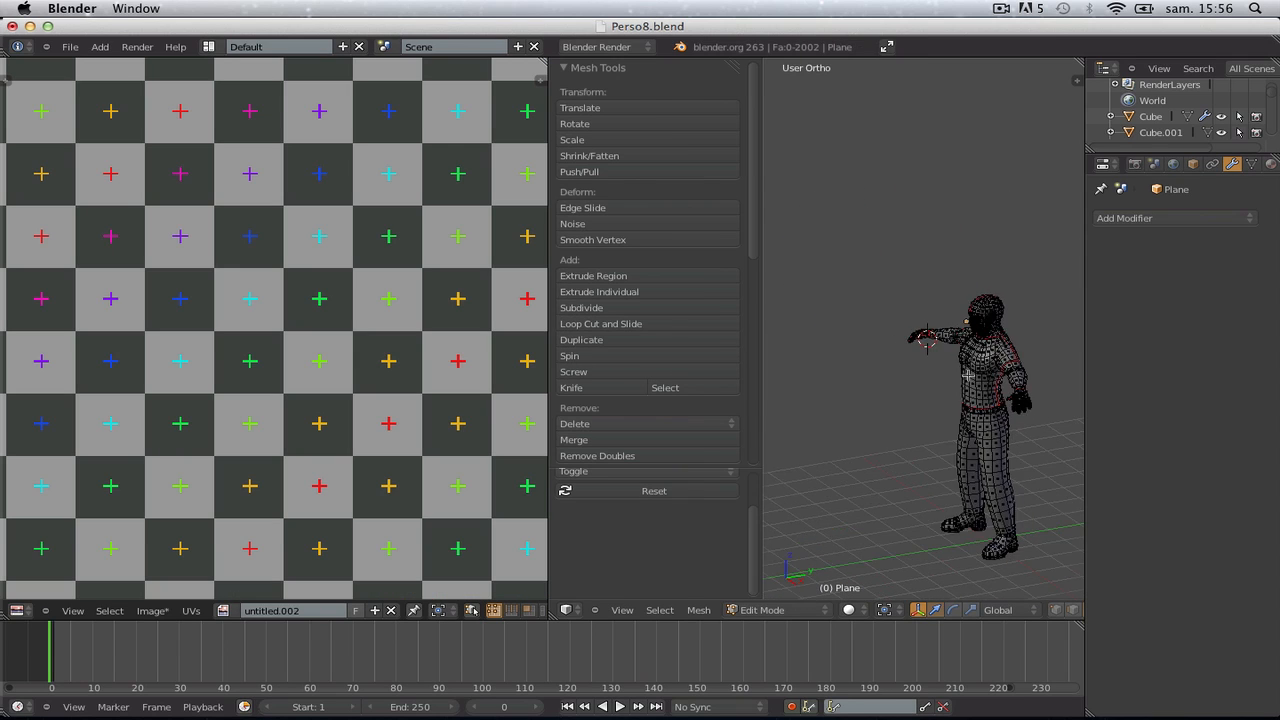
{"action": "scroll", "coordinate": [969, 359], "scroll_direction": "up", "scroll_amount": 1}
{"action": "middle_click_drag", "start_coordinate": [997, 376], "coordinate": [826, 321], "text": "shift"}
{"action": "key", "text": "t"}
{"action": "scroll", "coordinate": [809, 356], "scroll_direction": "up", "scroll_amount": 6}
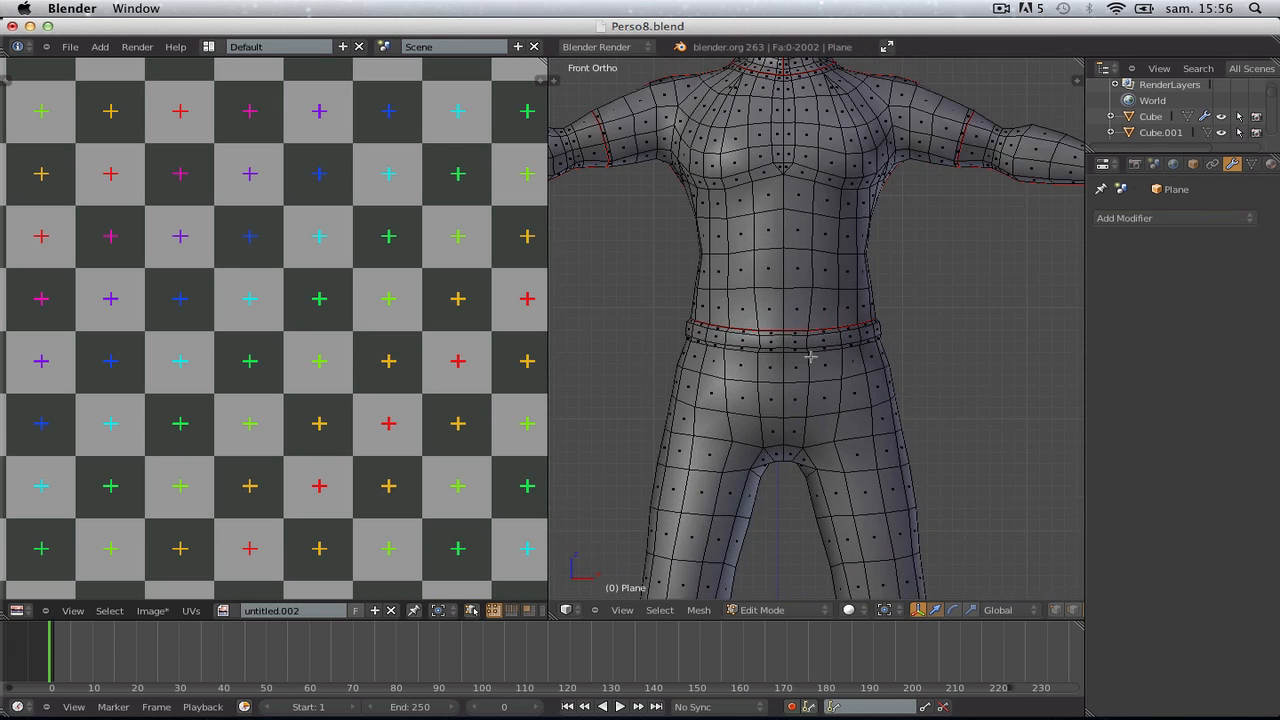
Select the edge loop along the belt's lower border in edge selection mode and mark it as a seam
{"action": "middle_click_drag", "start_coordinate": [815, 374], "coordinate": [826, 373], "text": "shift"}
{"action": "scroll", "coordinate": [826, 372], "scroll_direction": "up", "scroll_amount": 3}
{"action": "key", "text": "ctrl+Tab"}
{"action": "left_click", "coordinate": [800, 318]}
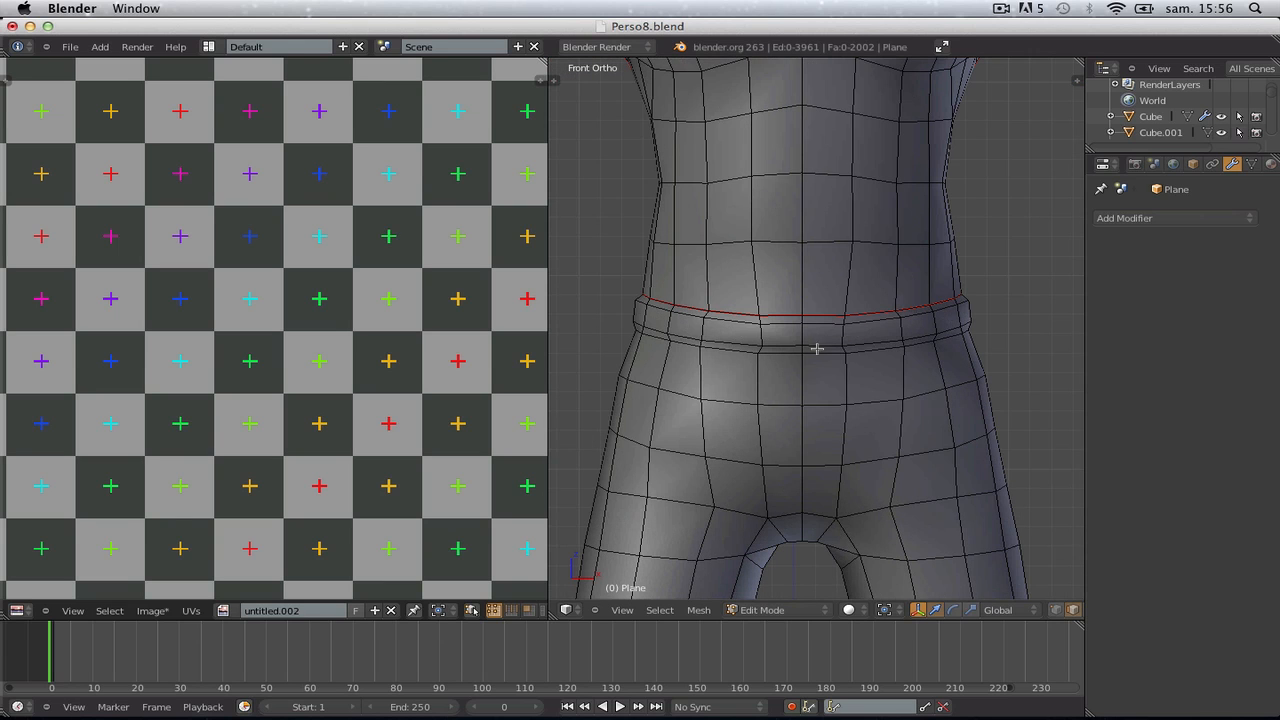
{"action": "key", "text": "ctrl+r"}
{"action": "key", "text": "Escape"}
{"action": "key", "text": "ctrl+e"}
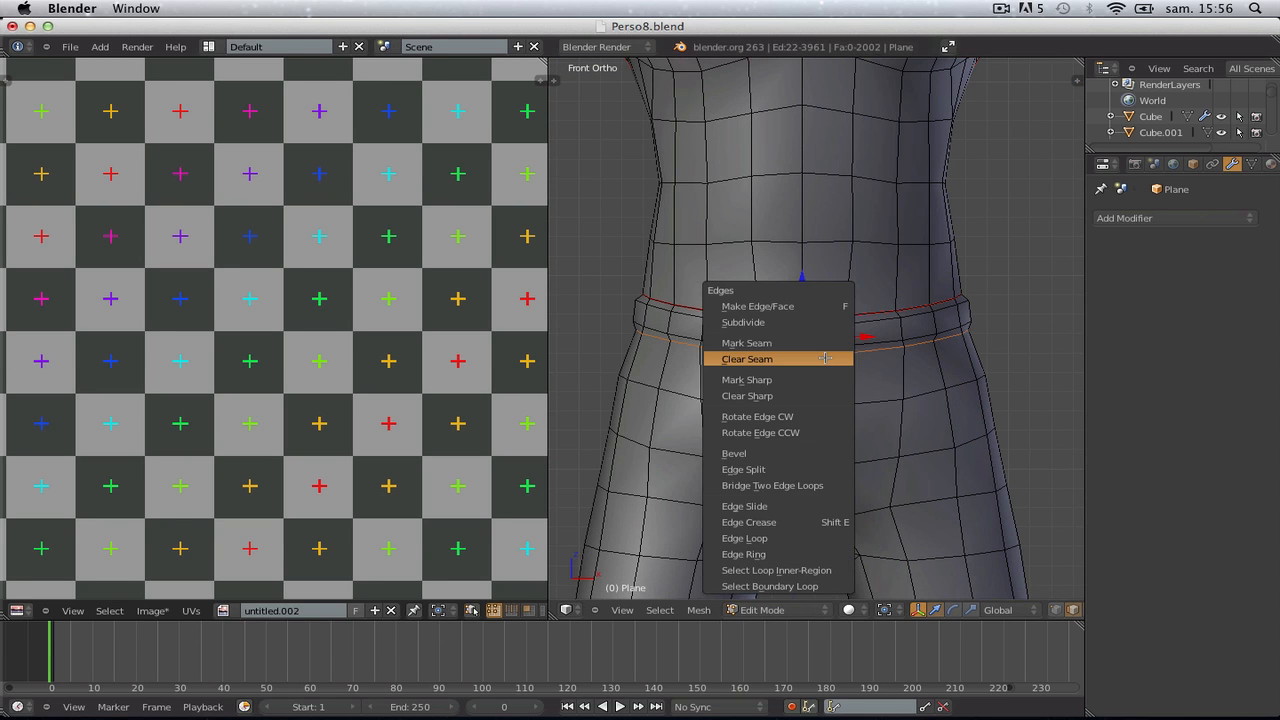
{"action": "left_click", "coordinate": [827, 342]}
Mark the edges running across the belt at the character's side as a seam, joining its upper and lower seams
{"action": "scroll", "coordinate": [964, 332], "scroll_direction": "down", "scroll_amount": 2}
{"action": "scroll", "coordinate": [871, 336], "scroll_direction": "down", "scroll_amount": 3}
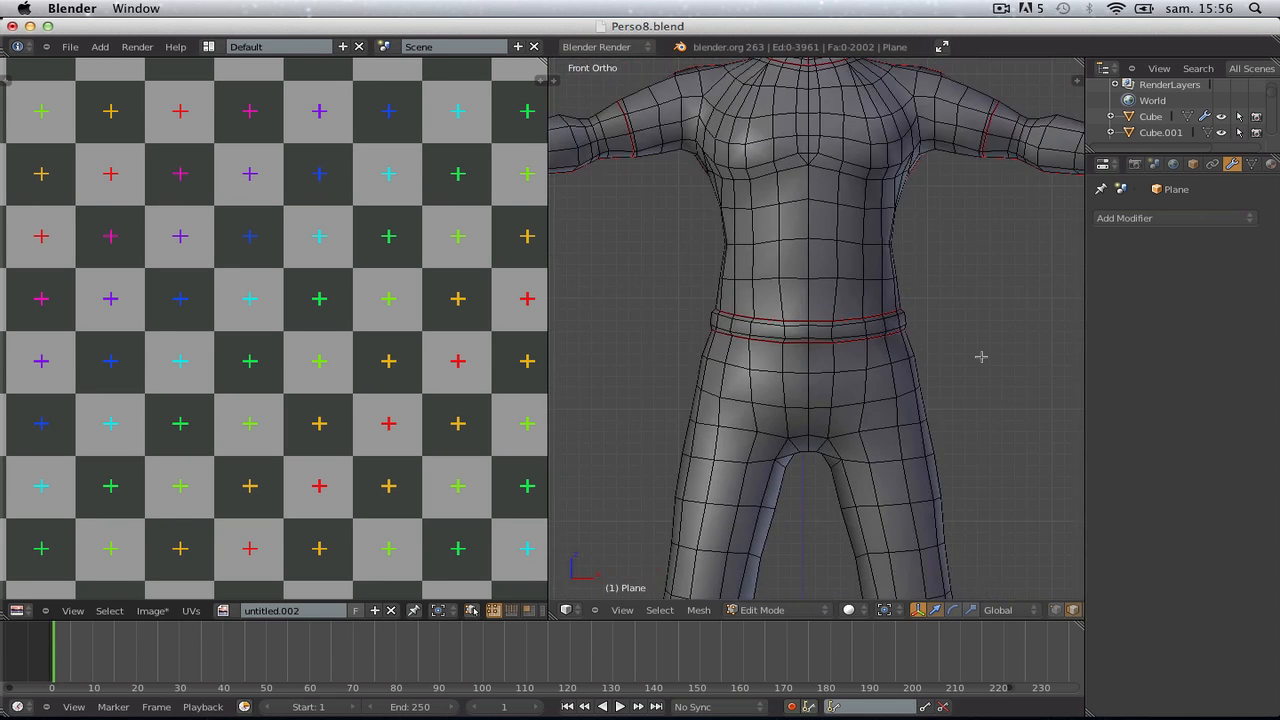
{"action": "middle_click_drag", "start_coordinate": [980, 354], "coordinate": [874, 298]}
{"action": "scroll", "coordinate": [874, 298], "scroll_direction": "up", "scroll_amount": 4}
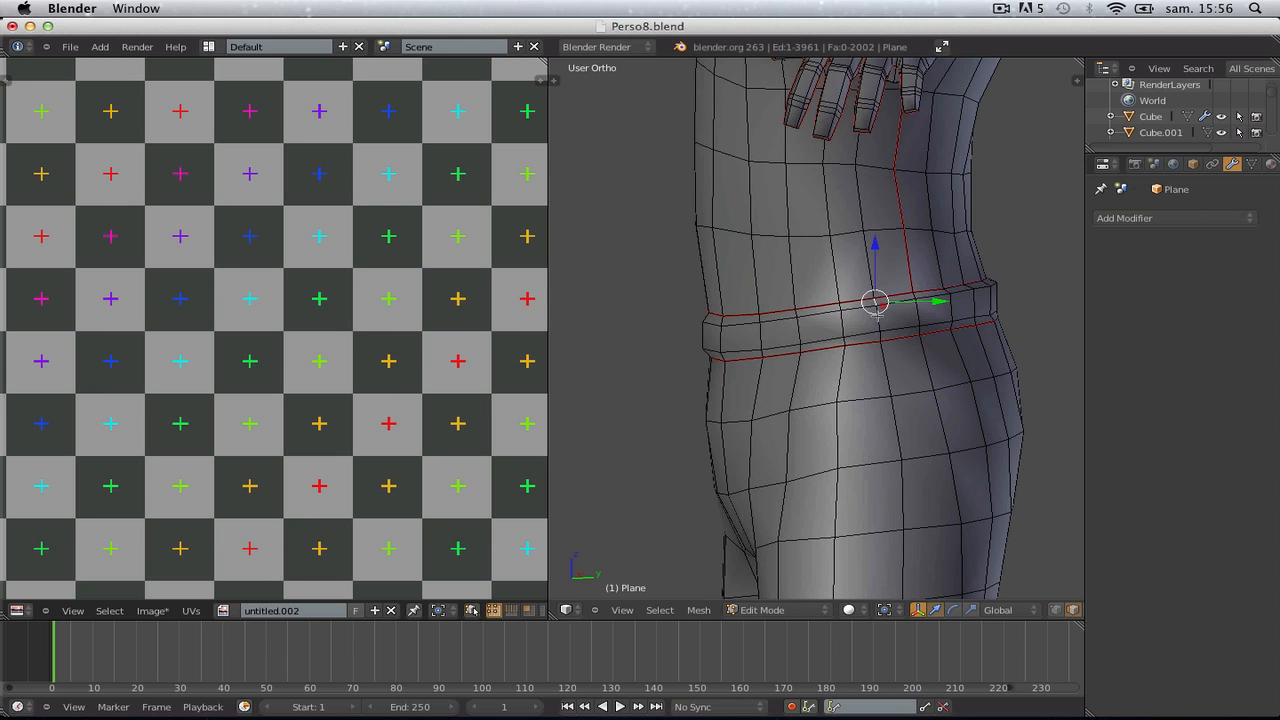
{"action": "key", "text": "ctrl+e"}
{"action": "left_click", "coordinate": [932, 334]}
{"action": "key", "text": "a"}
Select the belt's faces in face selection mode, unwrap them and select the lower row of the resulting UV strip
{"action": "middle_click_drag", "start_coordinate": [823, 346], "coordinate": [886, 363]}
{"action": "key", "text": "ctrl+Tab"}
{"action": "left_click", "coordinate": [866, 374]}
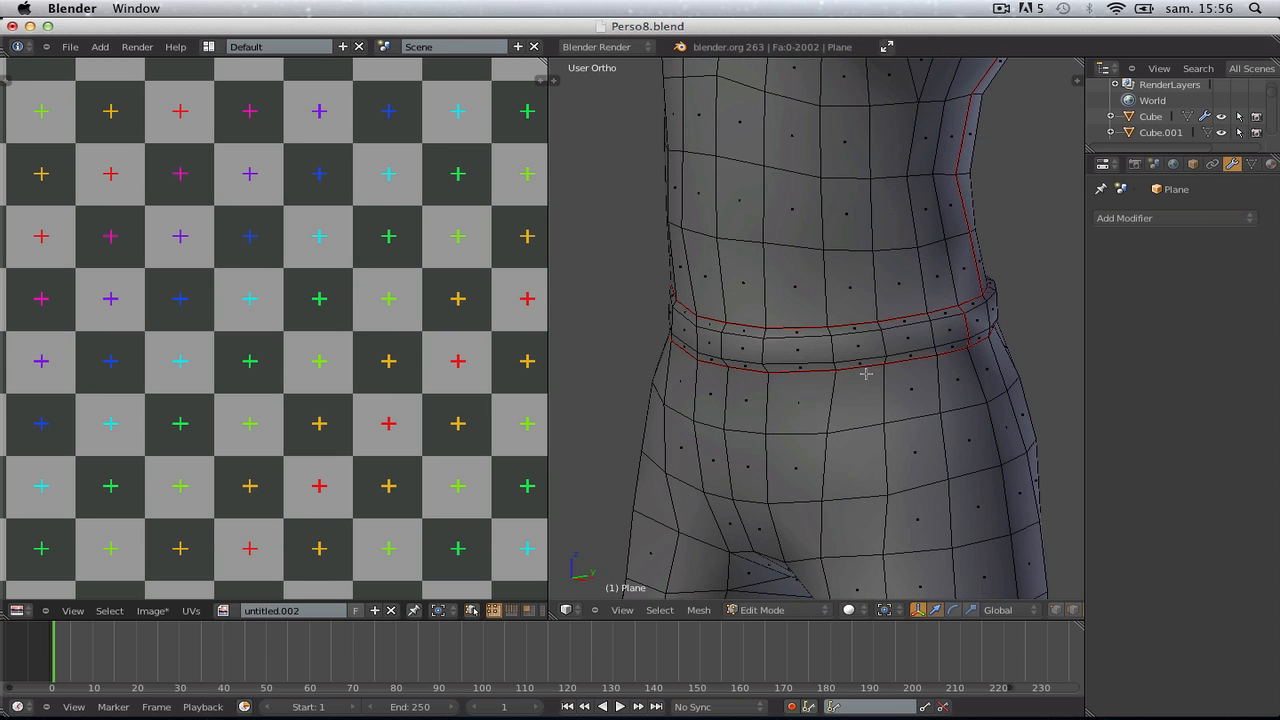
{"action": "right_click", "coordinate": [885, 348], "text": "alt"}
{"action": "key", "text": "u"}
{"action": "left_click", "coordinate": [883, 351]}
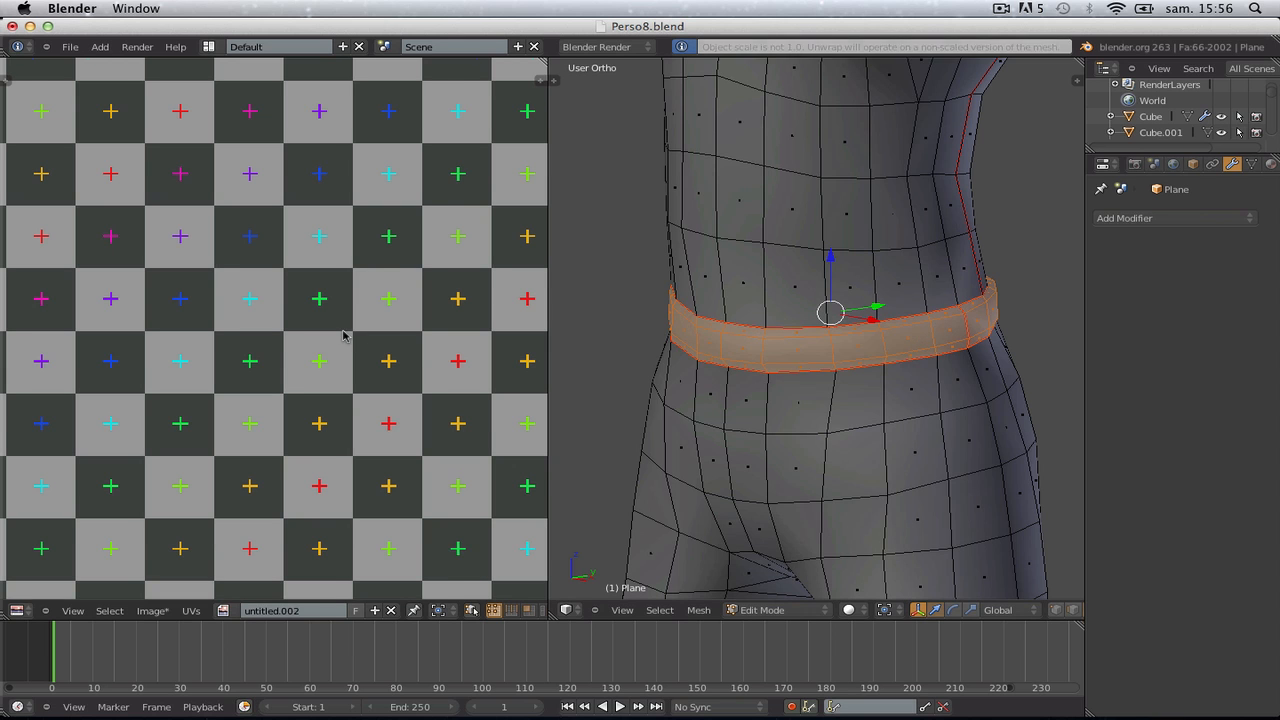
{"action": "scroll", "coordinate": [373, 343], "scroll_direction": "down", "scroll_amount": 8}
{"action": "key", "text": "a"}
{"action": "scroll", "coordinate": [384, 452], "scroll_direction": "up", "scroll_amount": 5}
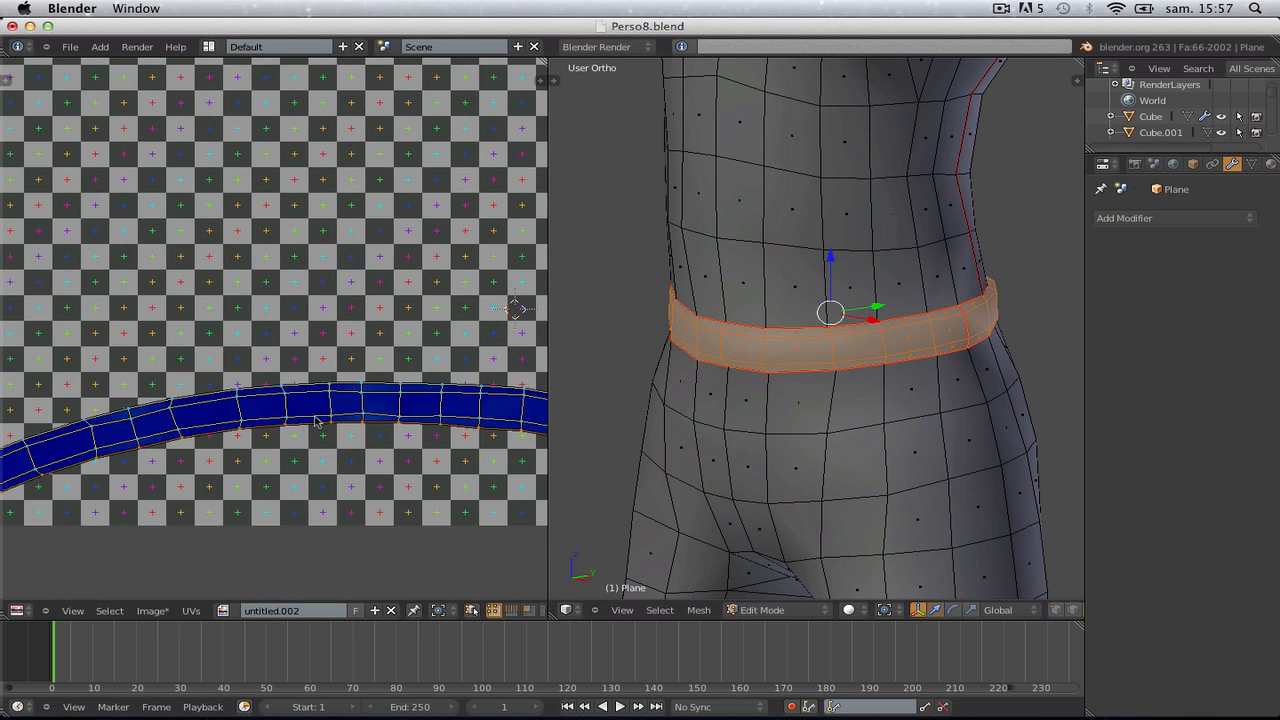
Try to flatten the lower row of the belt's UV strip by scaling it to 0
{"action": "scroll", "coordinate": [315, 421], "scroll_direction": "down", "scroll_amount": 5}
{"action": "key", "text": "s"}
{"action": "key", "text": "0"}
{"action": "left_click", "coordinate": [323, 407]}
{"action": "key", "text": "ctrl+z"}
{"action": "scroll", "coordinate": [334, 392], "scroll_direction": "up", "scroll_amount": 4}
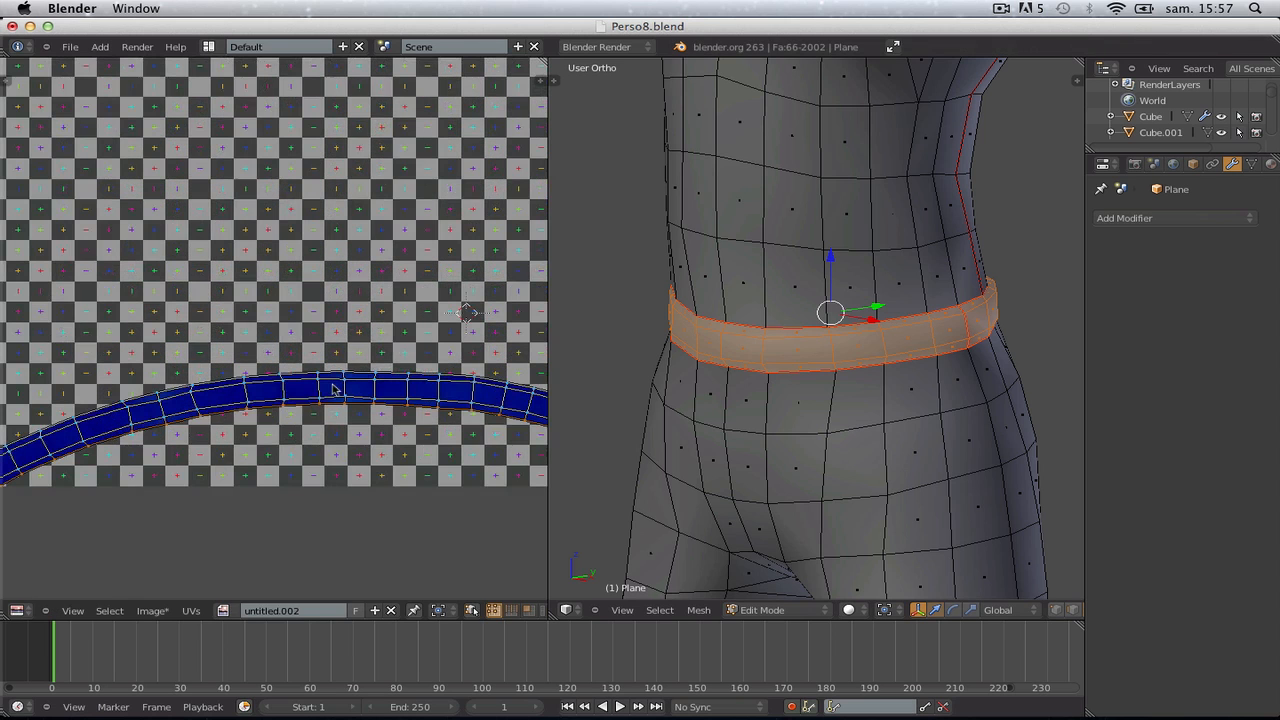
{"action": "key", "text": "s"}
{"action": "key", "text": "Return"}
{"action": "scroll", "coordinate": [335, 386], "scroll_direction": "down", "scroll_amount": 4}
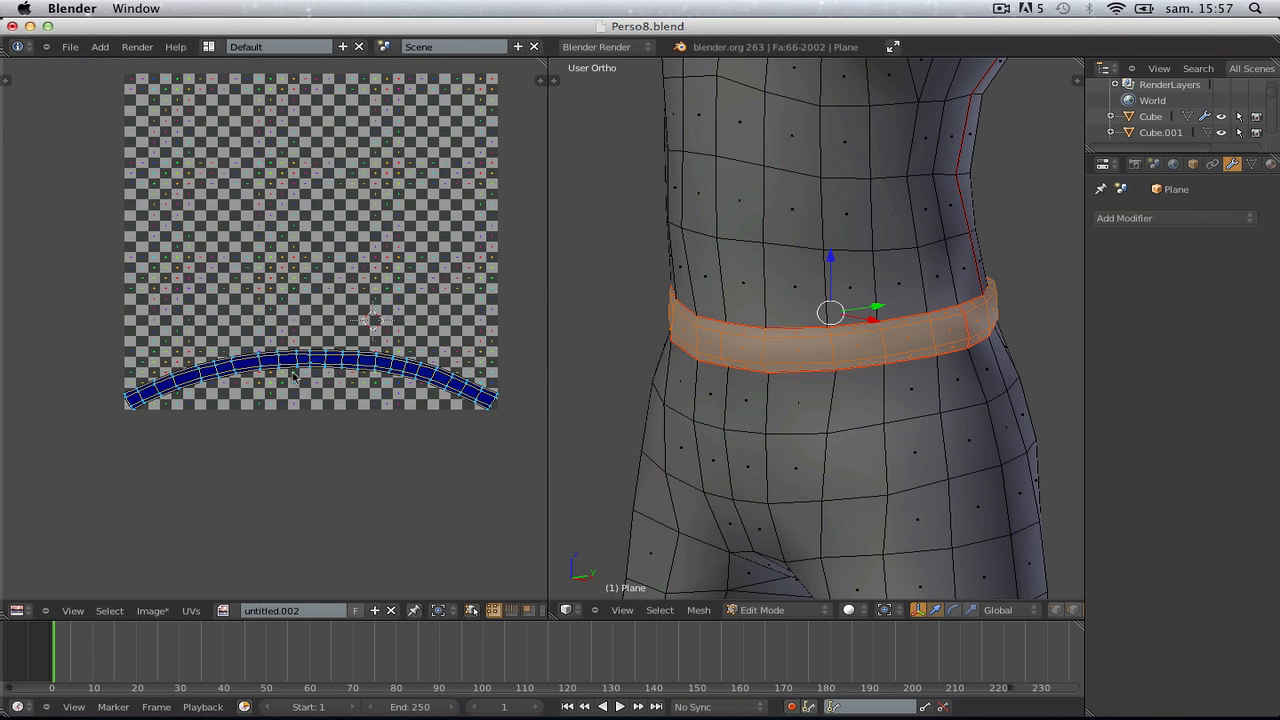
Try Straighten X and Straighten Y on the lower row of the belt's UV strip
{"action": "scroll", "coordinate": [320, 383], "scroll_direction": "up", "scroll_amount": 2}
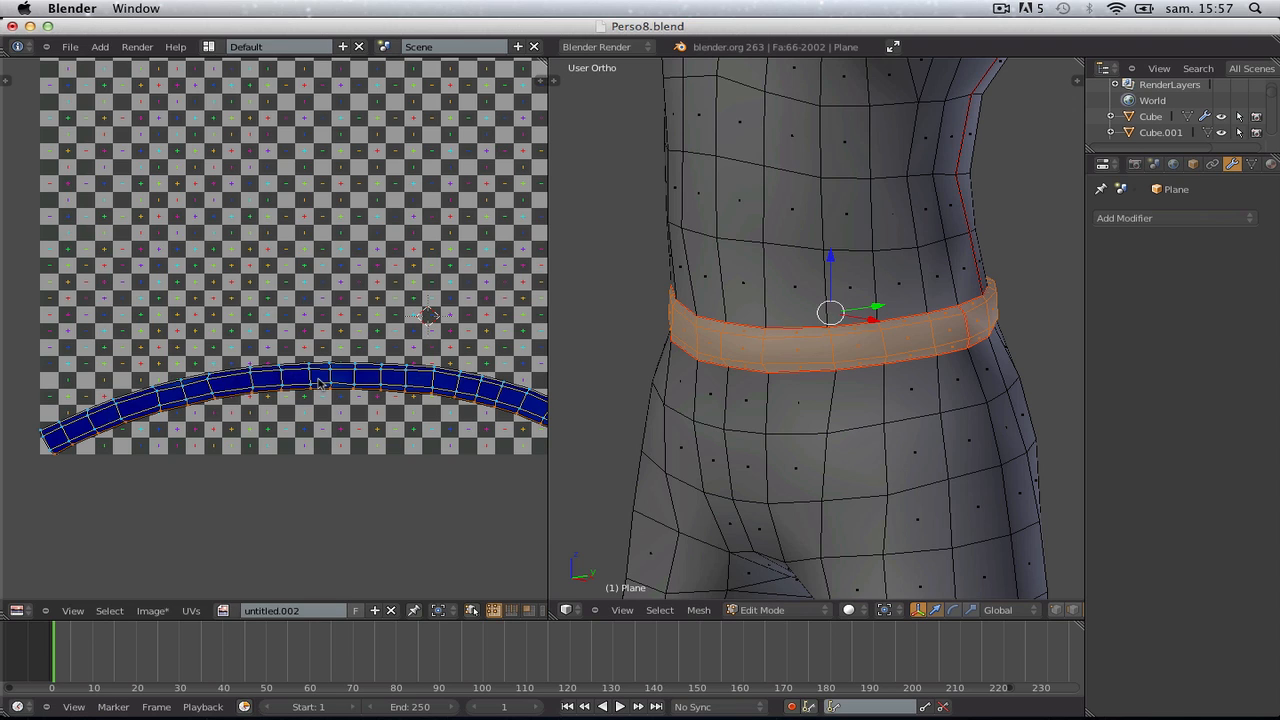
{"action": "key", "text": "w"}
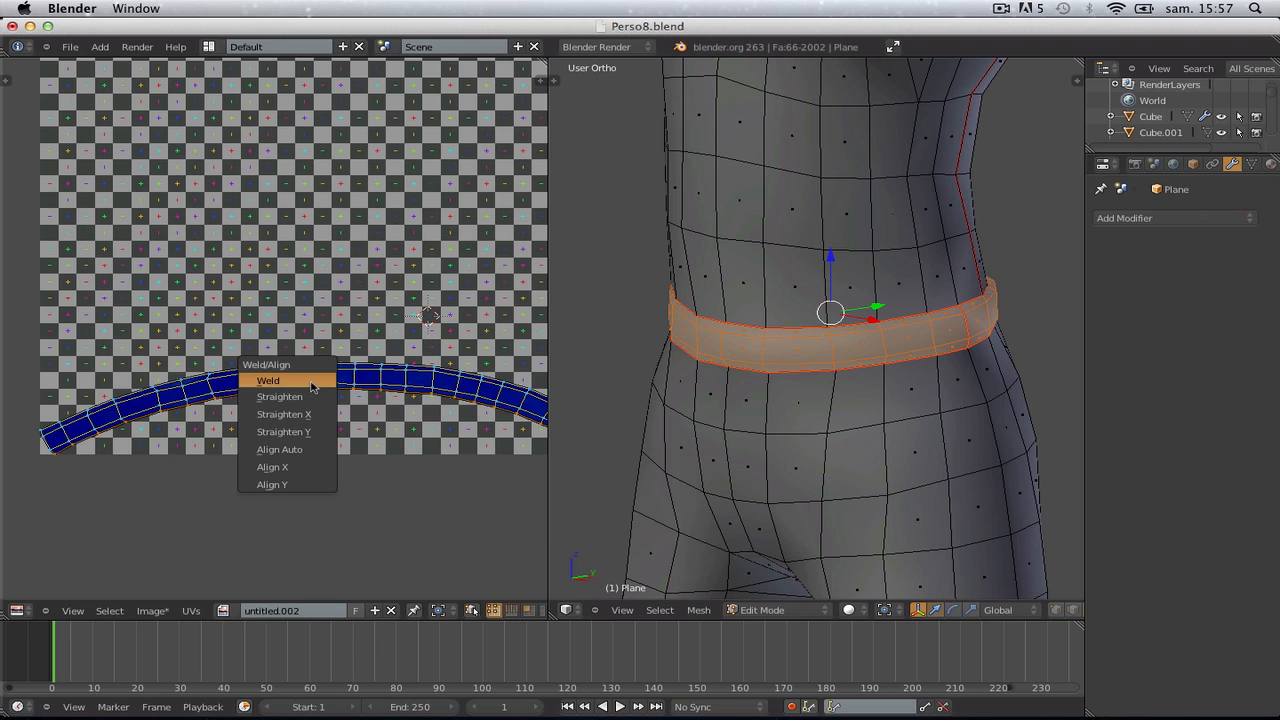
{"action": "left_click", "coordinate": [318, 416]}
{"action": "key", "text": "w"}
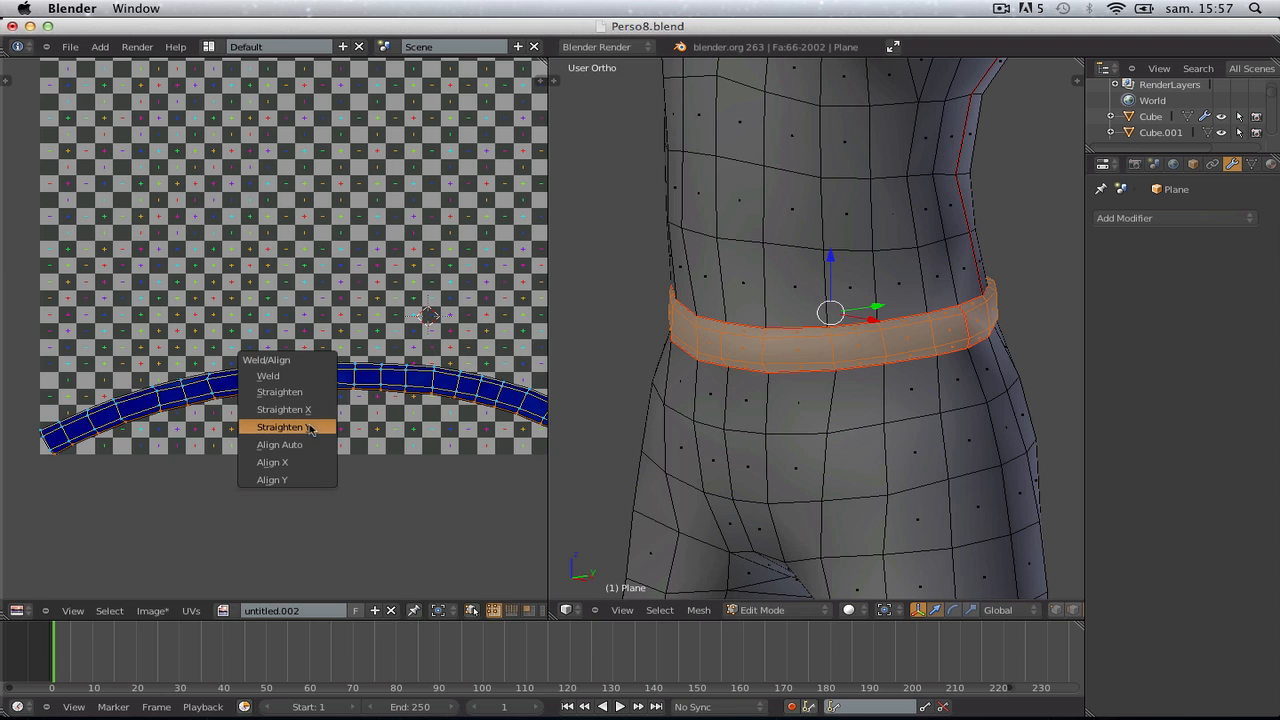
{"action": "left_click", "coordinate": [308, 426]}
Reselect the lower row of the belt's UV strip and flatten it with Align Y after trying Straighten Y
{"action": "right_click", "coordinate": [357, 392]}
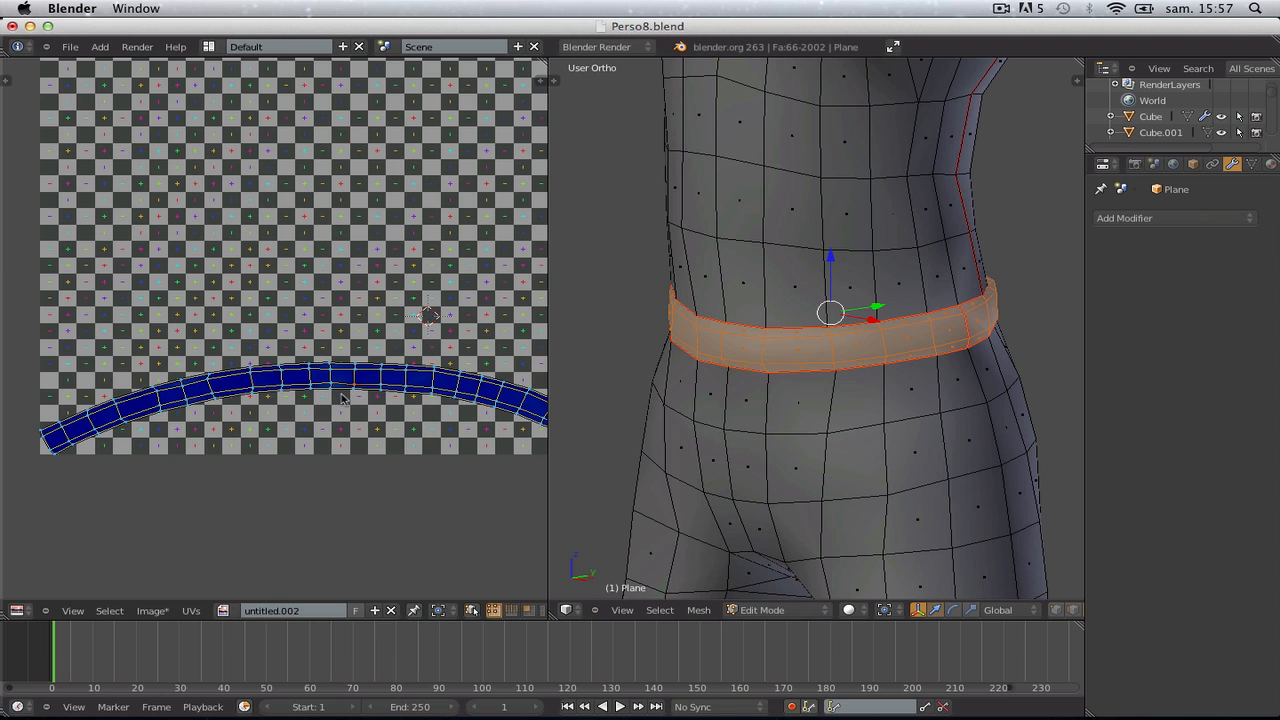
{"action": "right_click", "coordinate": [341, 394], "text": "alt"}
{"action": "key", "text": "w"}
{"action": "left_click", "coordinate": [339, 402]}
{"action": "key", "text": "w"}
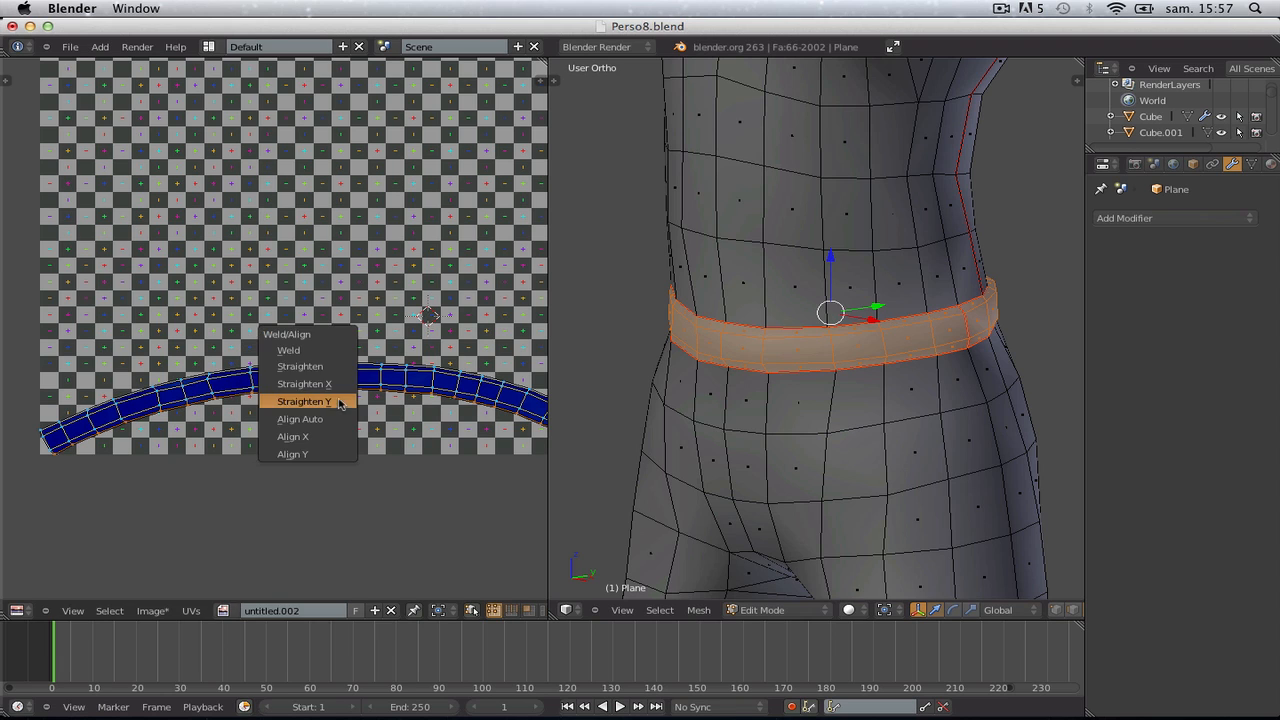
{"action": "left_click", "coordinate": [340, 402]}
{"action": "key", "text": "w"}
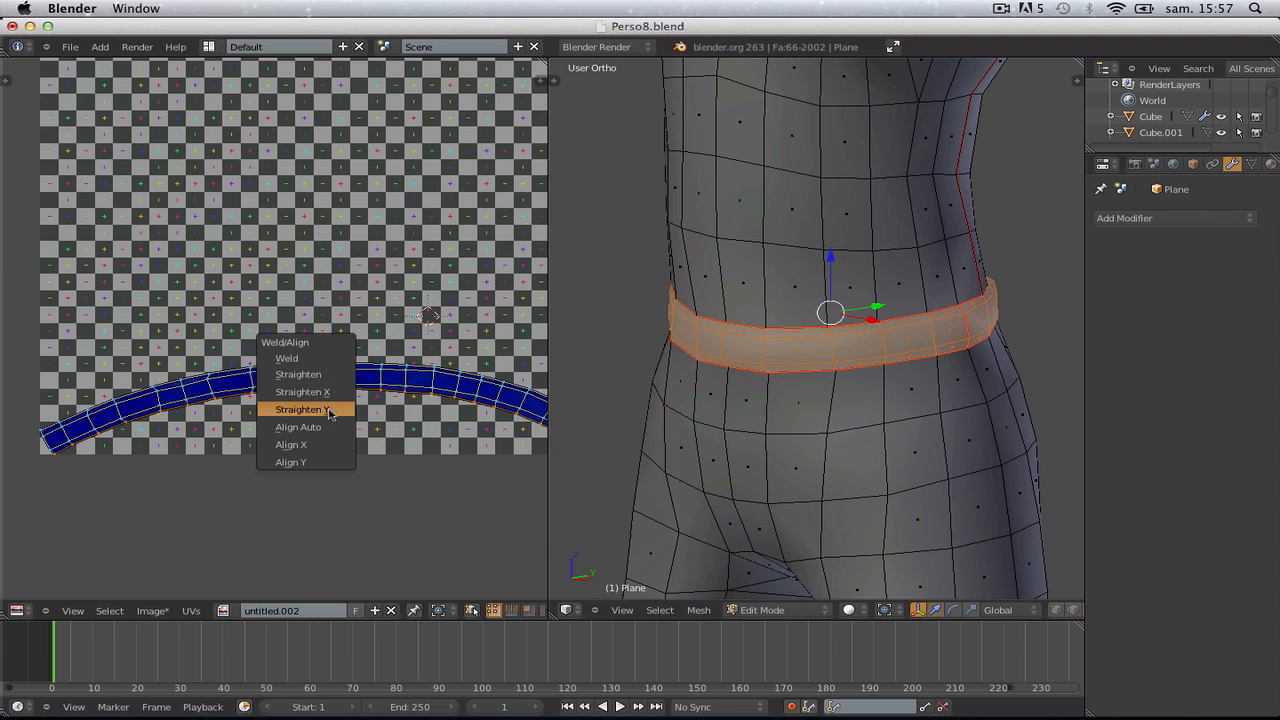
{"action": "left_click", "coordinate": [327, 462]}
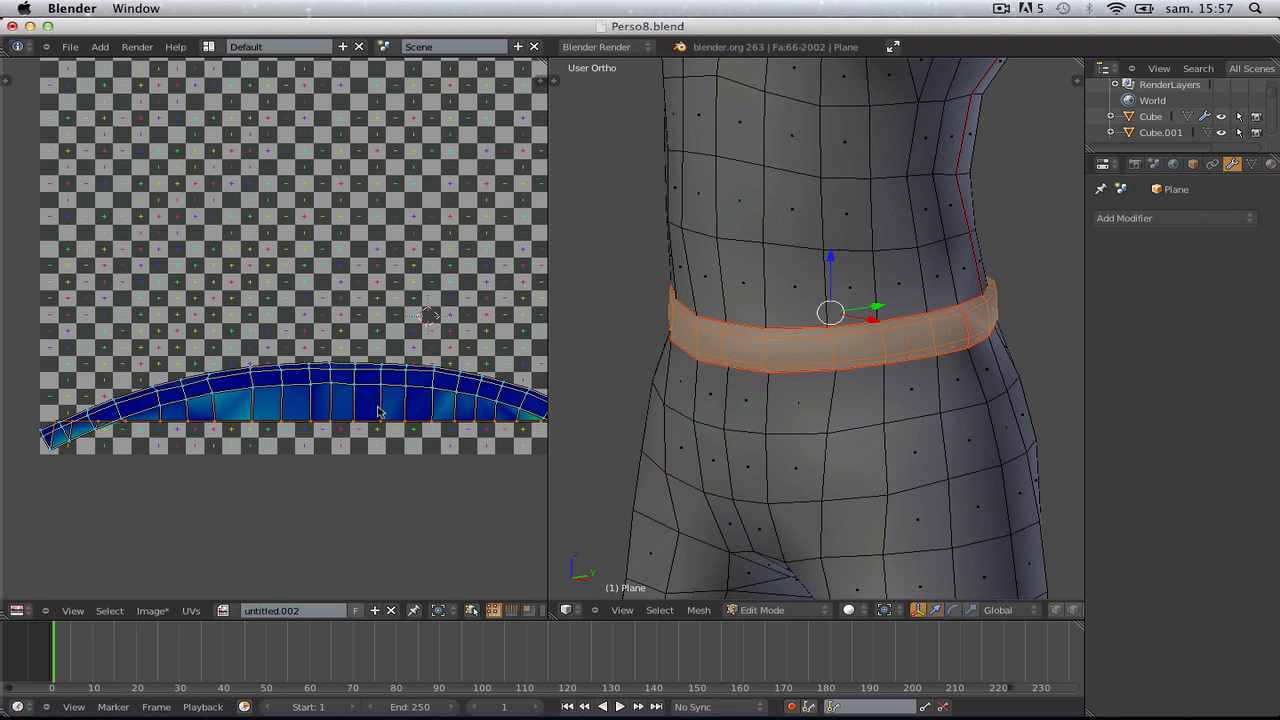
Pin the aligned lower UV row, select all the belt's UVs and unwrap them again
{"action": "key", "text": "a"}
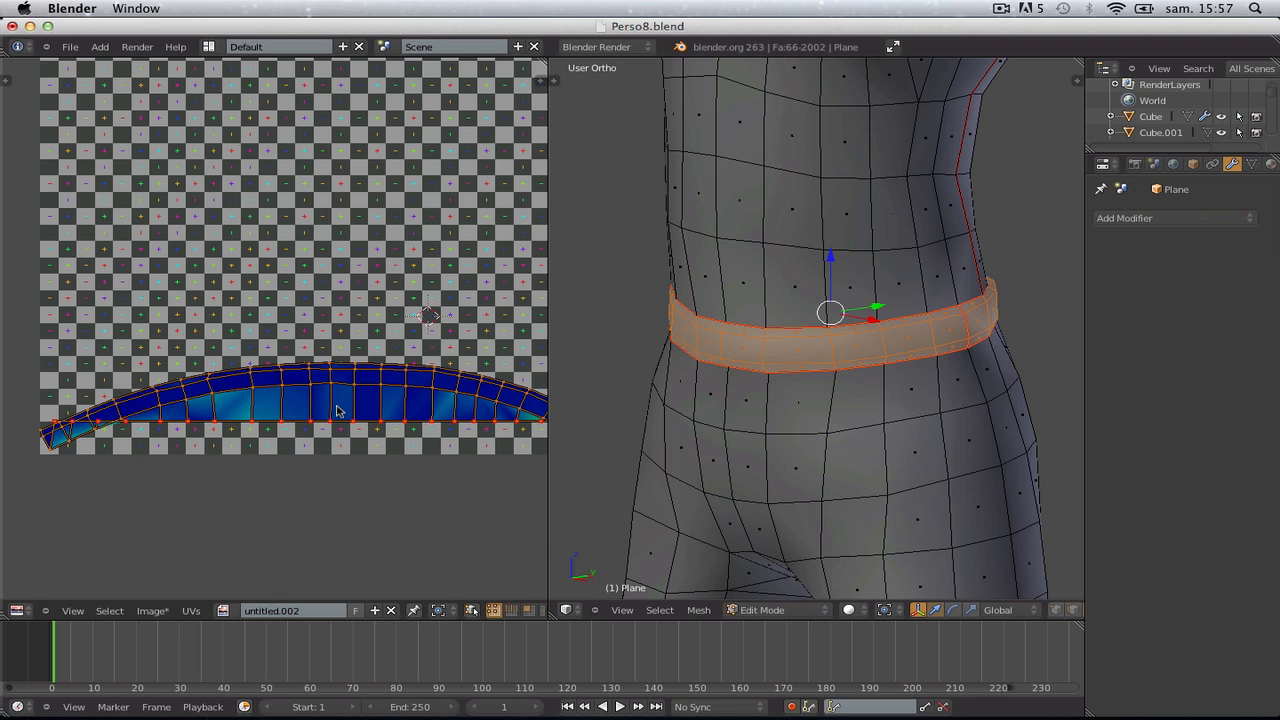
{"action": "key", "text": "e"}
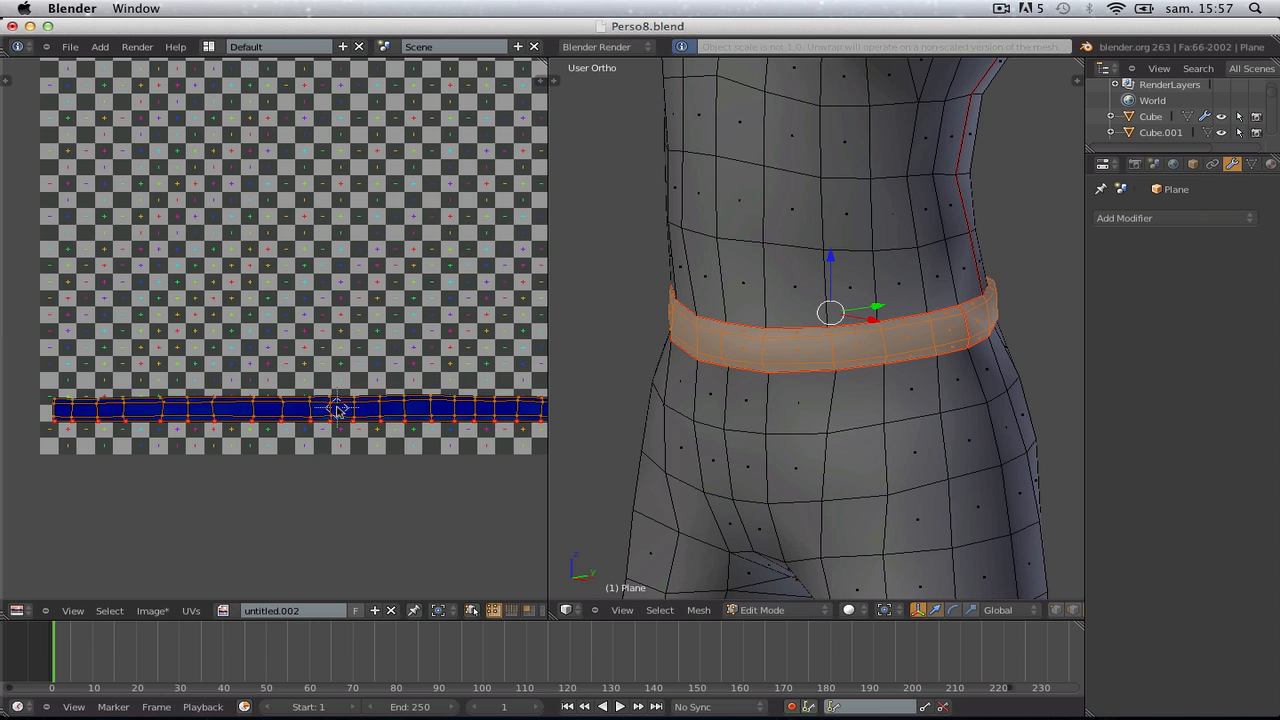
Reselect all of the belt's UVs and unwrap the strip again around its pinned lower row
{"action": "scroll", "coordinate": [337, 411], "scroll_direction": "down", "scroll_amount": 1}
{"action": "scroll", "coordinate": [437, 373], "scroll_direction": "up", "scroll_amount": 2}
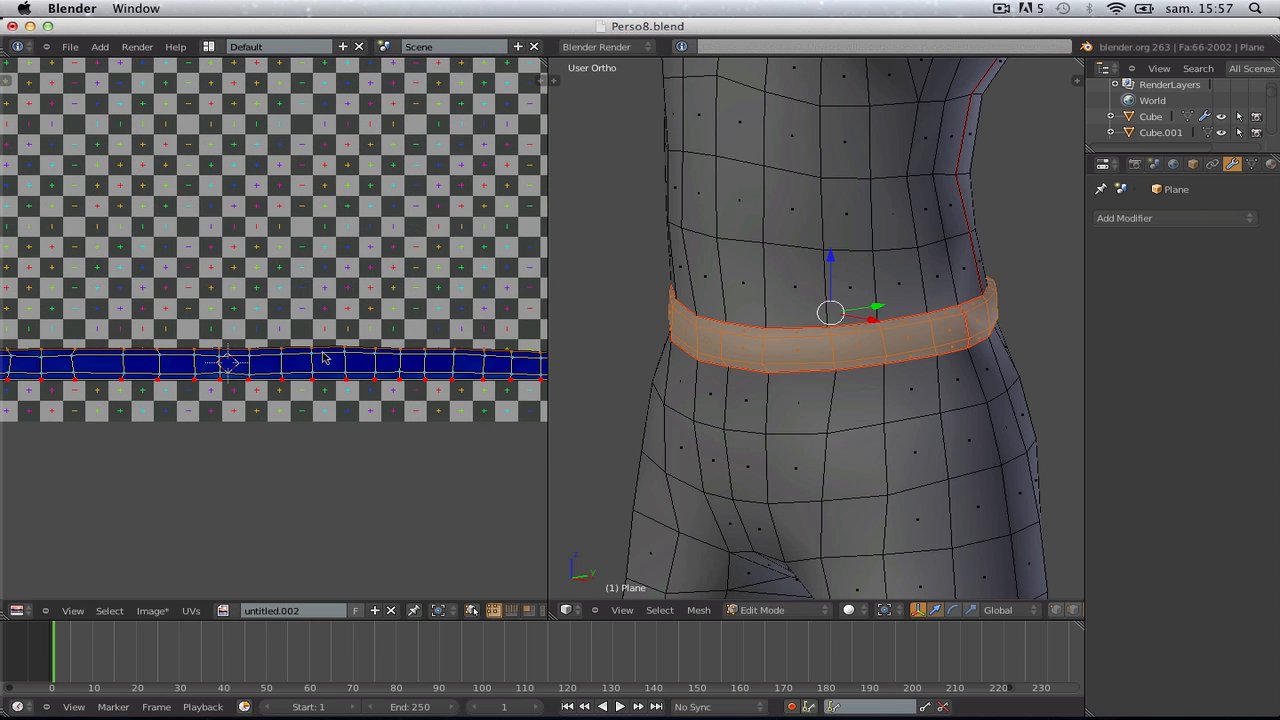
{"action": "key", "text": "a"}
{"action": "key", "text": "a"}
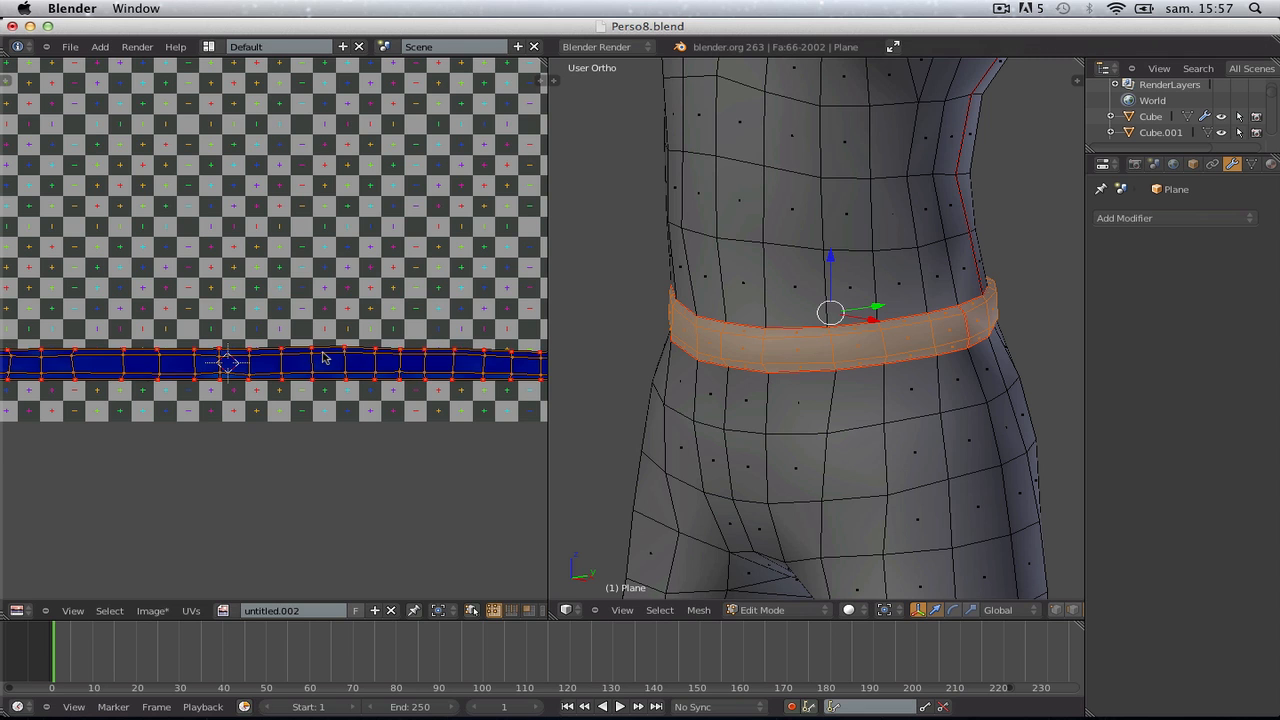
{"action": "scroll", "coordinate": [323, 358], "scroll_direction": "down", "scroll_amount": 3}
{"action": "scroll", "coordinate": [323, 358], "scroll_direction": "up", "scroll_amount": 2}
{"action": "key", "text": "e"}
{"action": "left_click", "coordinate": [323, 358]}
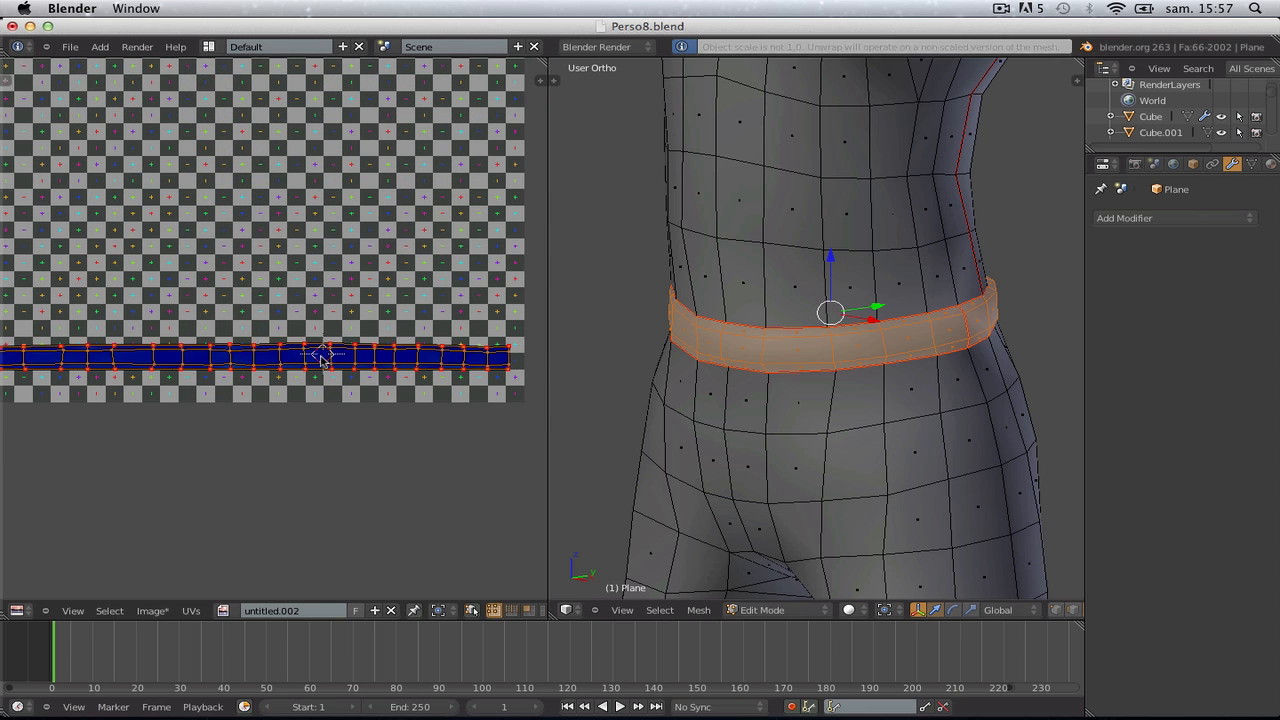
Repeat the Unwrap operation on the whole belt selection and check the ends of its UV strip
{"action": "scroll", "coordinate": [490, 336], "scroll_direction": "down", "scroll_amount": 3}
{"action": "scroll", "coordinate": [490, 336], "scroll_direction": "up", "scroll_amount": 4}
{"action": "scroll", "coordinate": [250, 339], "scroll_direction": "down", "scroll_amount": 2}
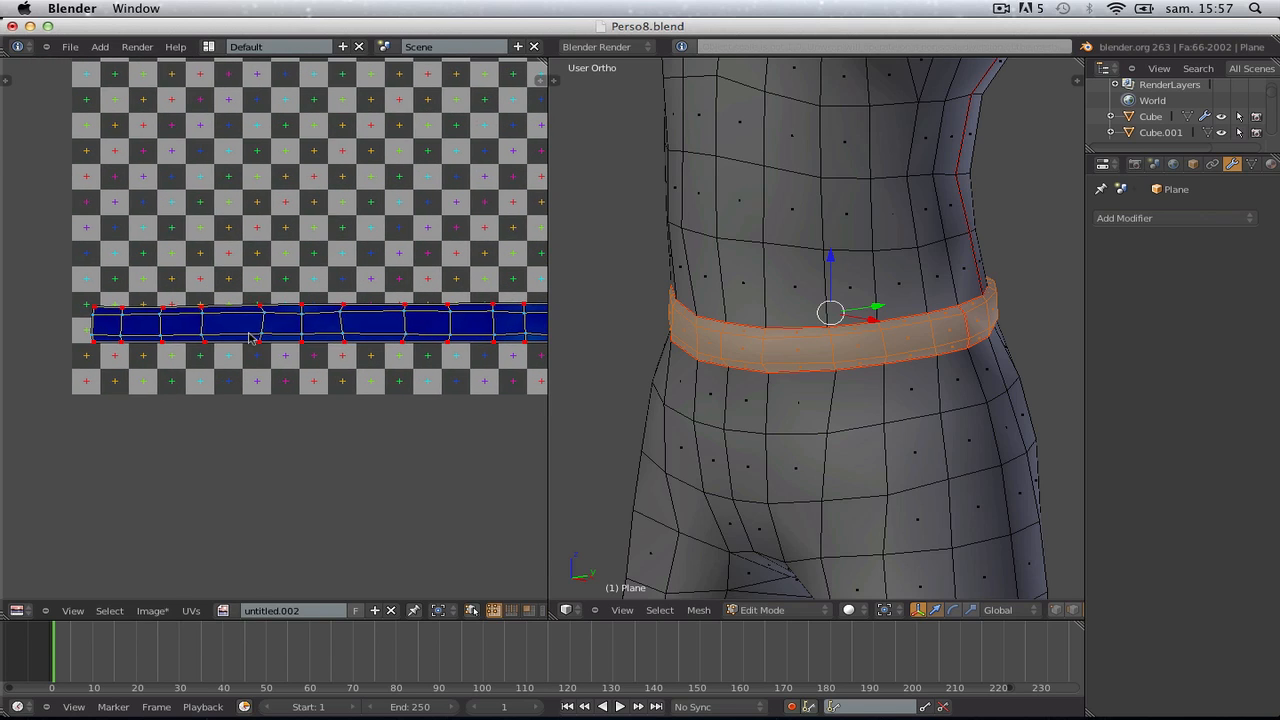
{"action": "key", "text": "a"}
{"action": "scroll", "coordinate": [300, 342], "scroll_direction": "up", "scroll_amount": 4}
{"action": "left_click", "coordinate": [191, 613]}
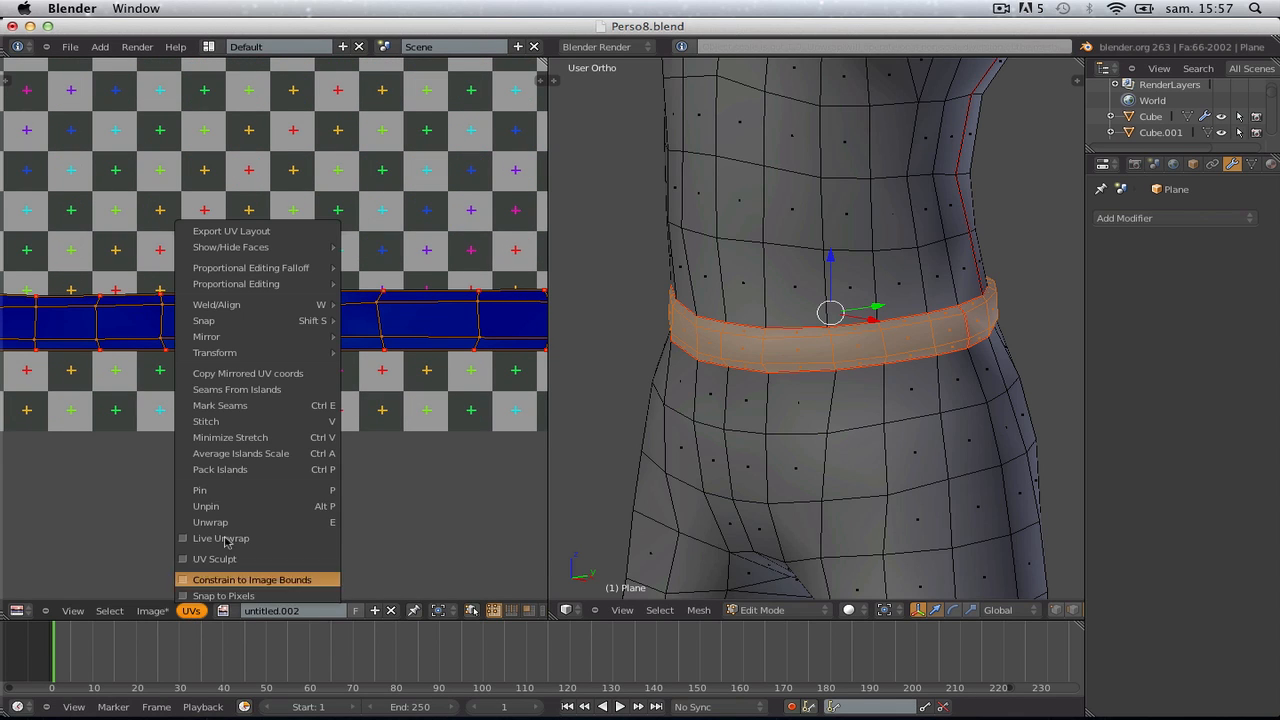
{"action": "left_click", "coordinate": [250, 524]}
{"action": "scroll", "coordinate": [249, 520], "scroll_direction": "down", "scroll_amount": 2}
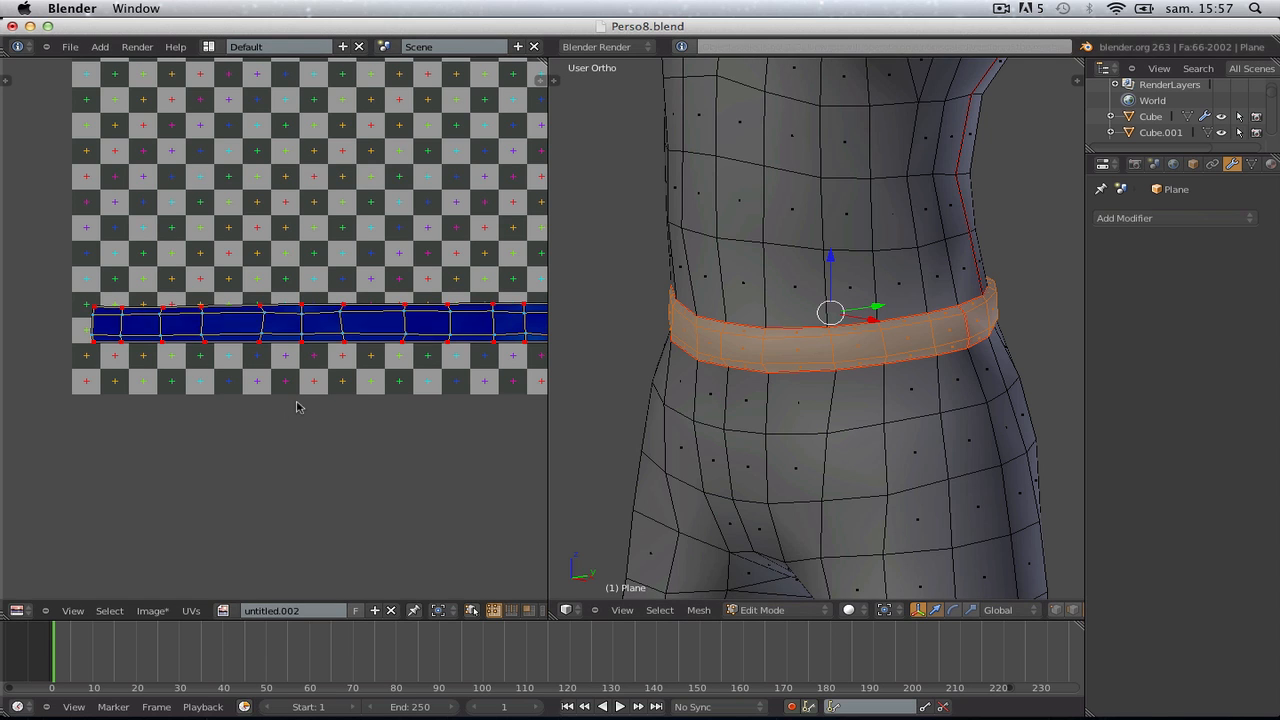
{"action": "scroll", "coordinate": [392, 381], "scroll_direction": "down", "scroll_amount": 2}
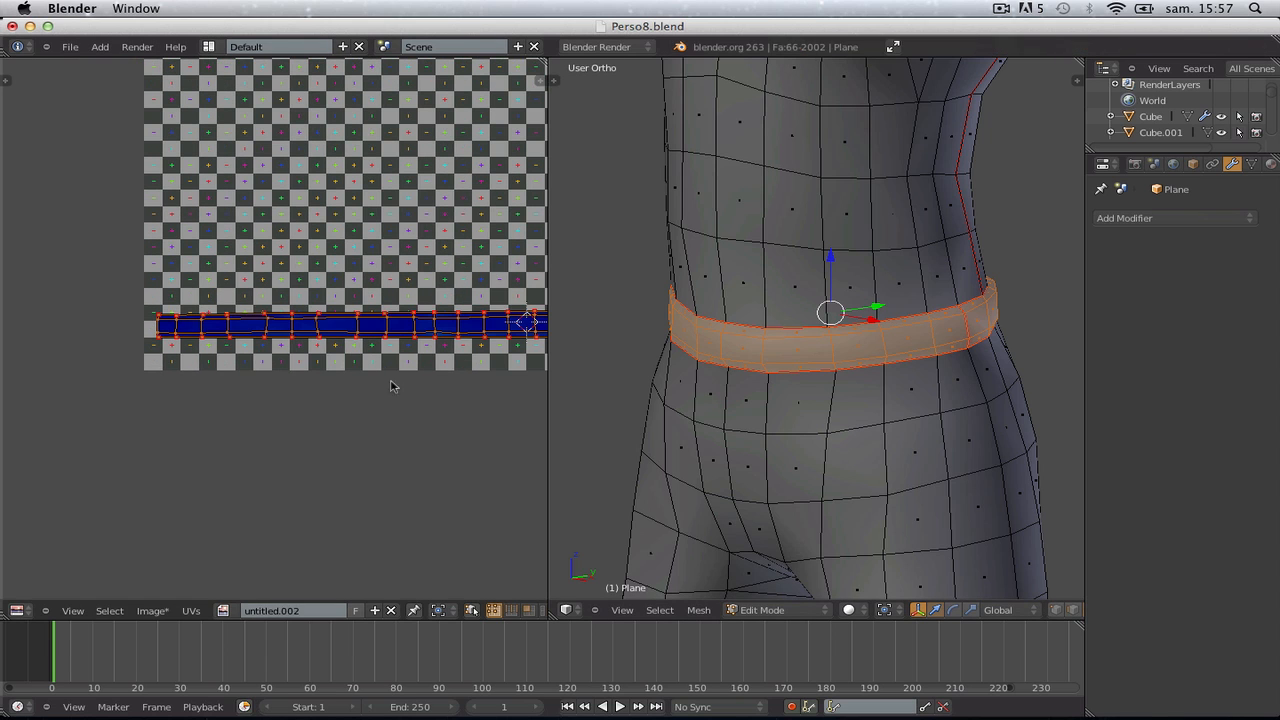
{"action": "key", "text": "u"}
{"action": "left_click", "coordinate": [764, 383]}
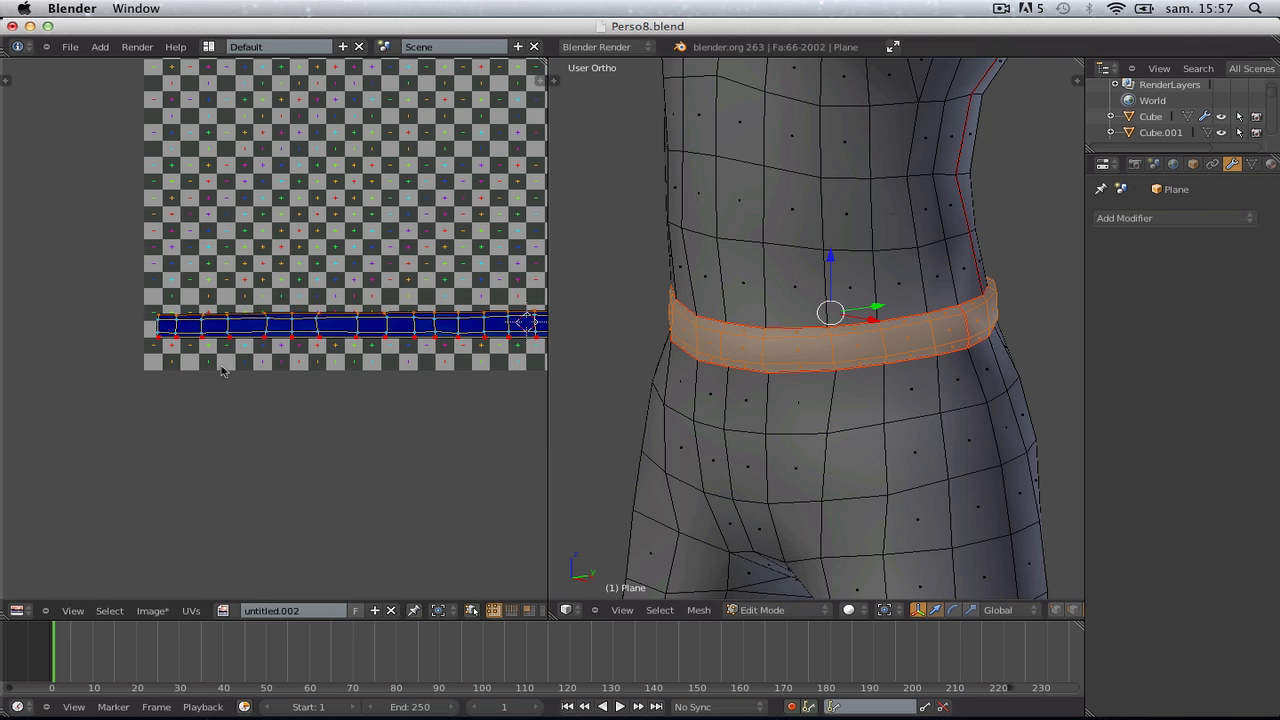
Align the lower row of the belt's UV strip again, select all UVs and rerun Unwrap
{"action": "scroll", "coordinate": [222, 371], "scroll_direction": "up", "scroll_amount": 3}
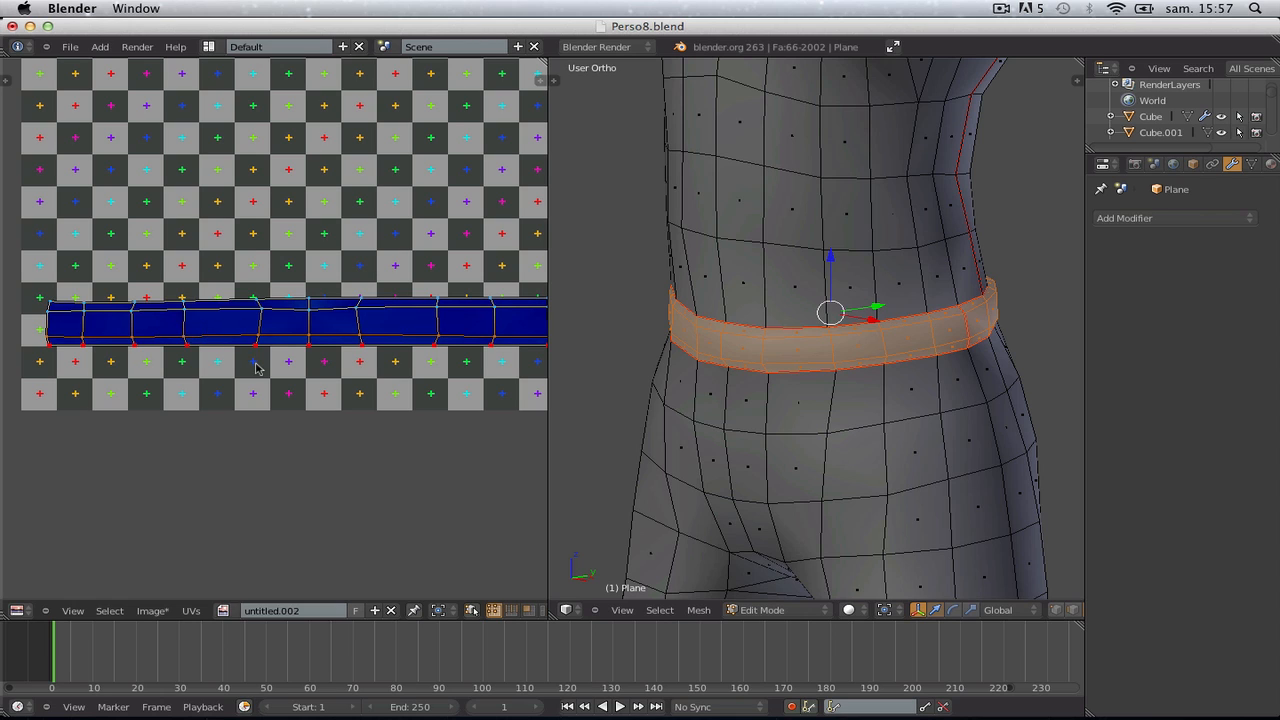
{"action": "key", "text": "w"}
{"action": "left_click", "coordinate": [261, 363]}
{"action": "key", "text": "a"}
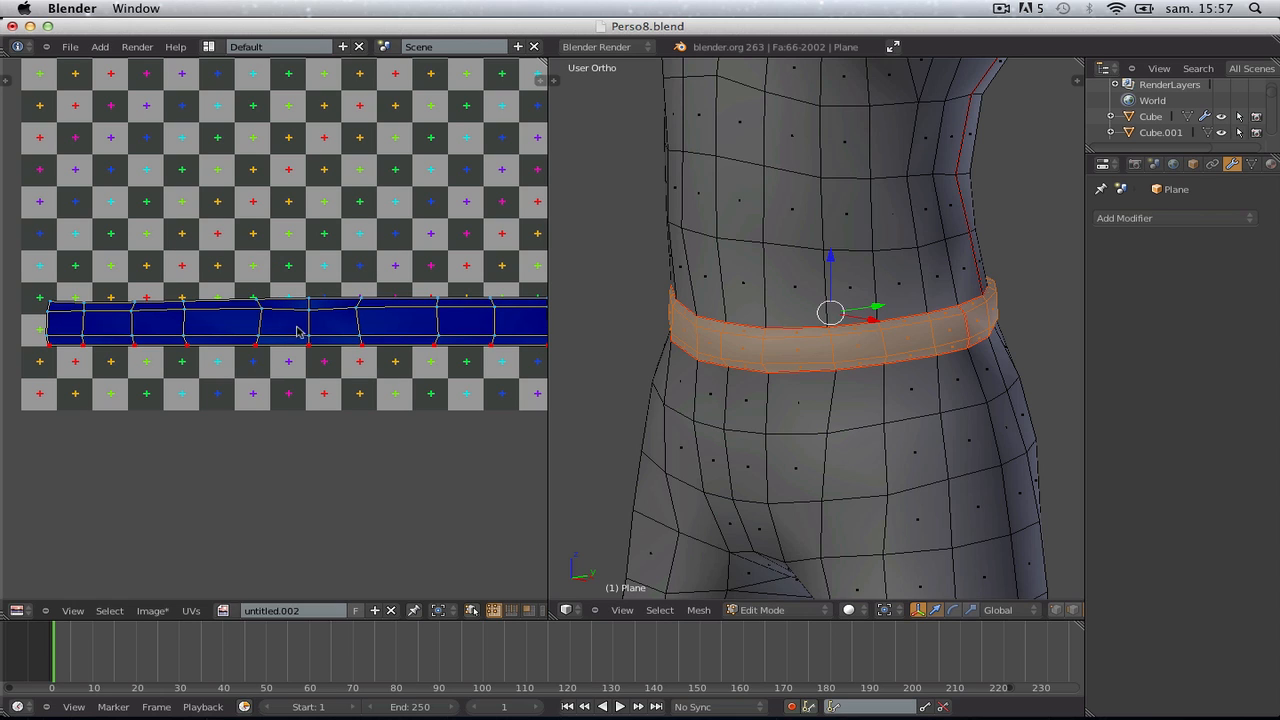
{"action": "key", "text": "a"}
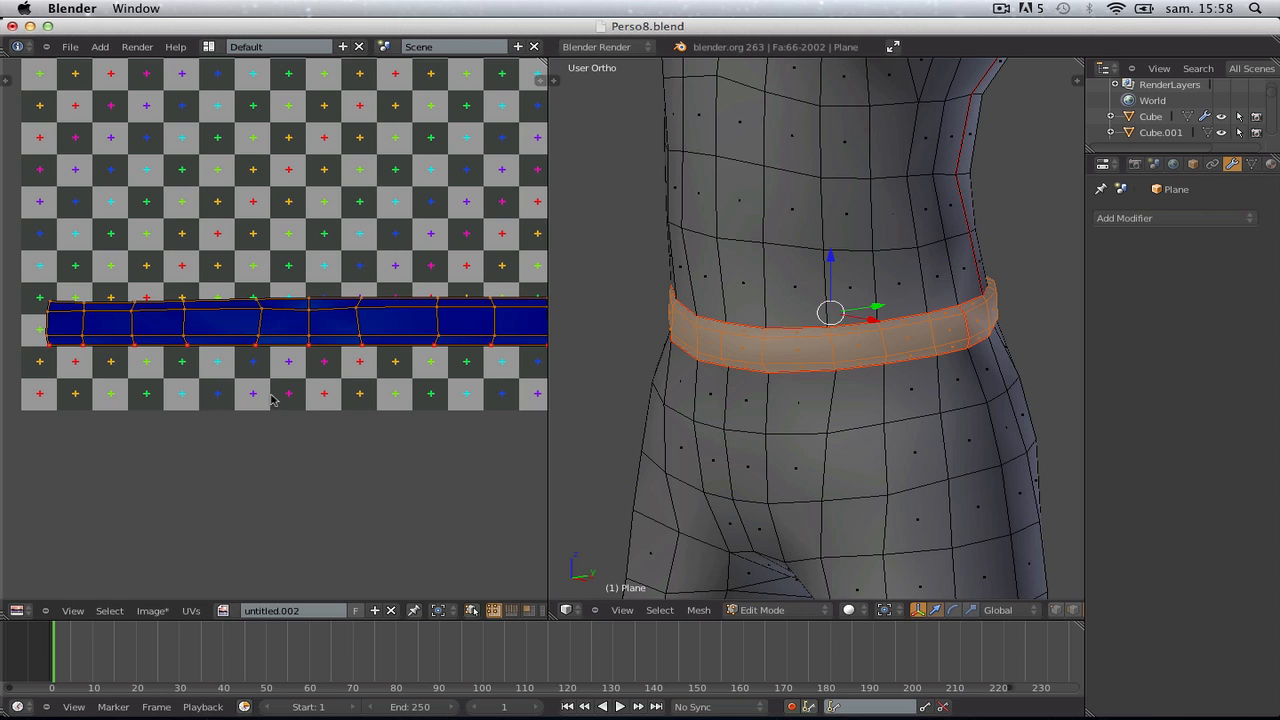
{"action": "key", "text": "e"}
Select the inner row below the upper edge of the belt's UV strip and flatten it with Align Y after trying Align X
{"action": "key", "text": "a"}
{"action": "right_click", "coordinate": [278, 310], "text": "alt"}
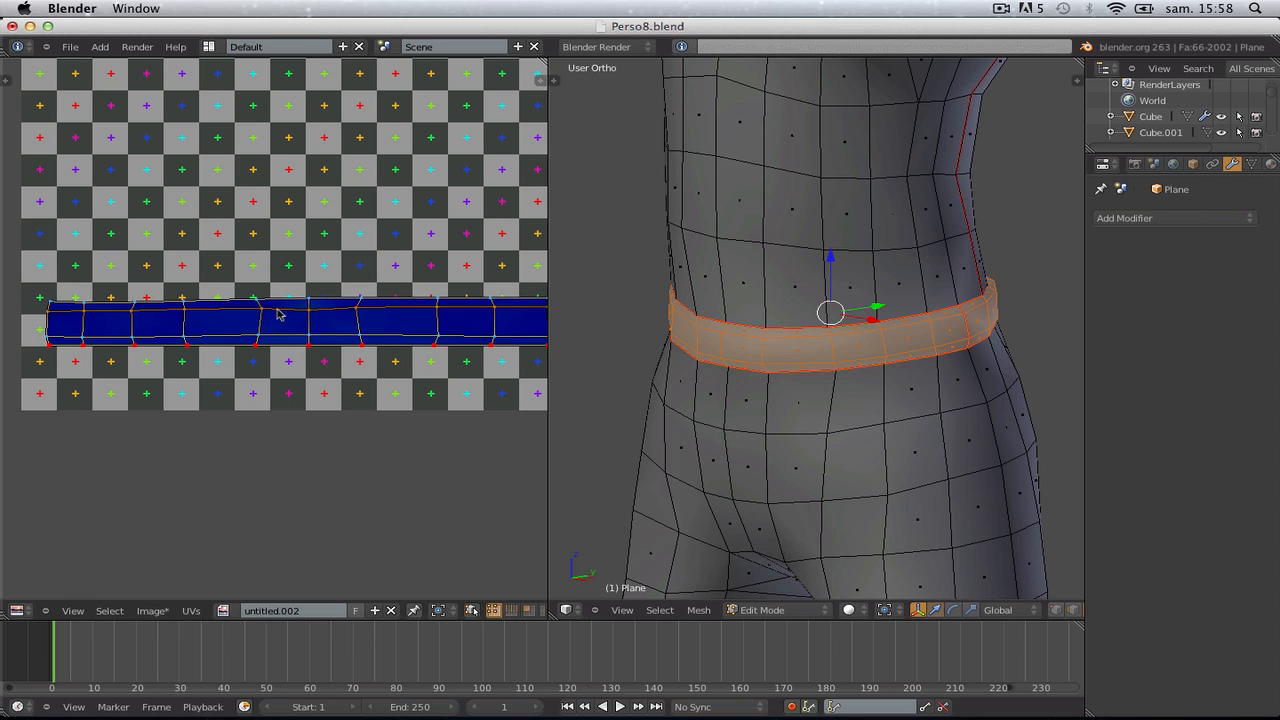
{"action": "key", "text": "w"}
{"action": "left_click", "coordinate": [272, 312]}
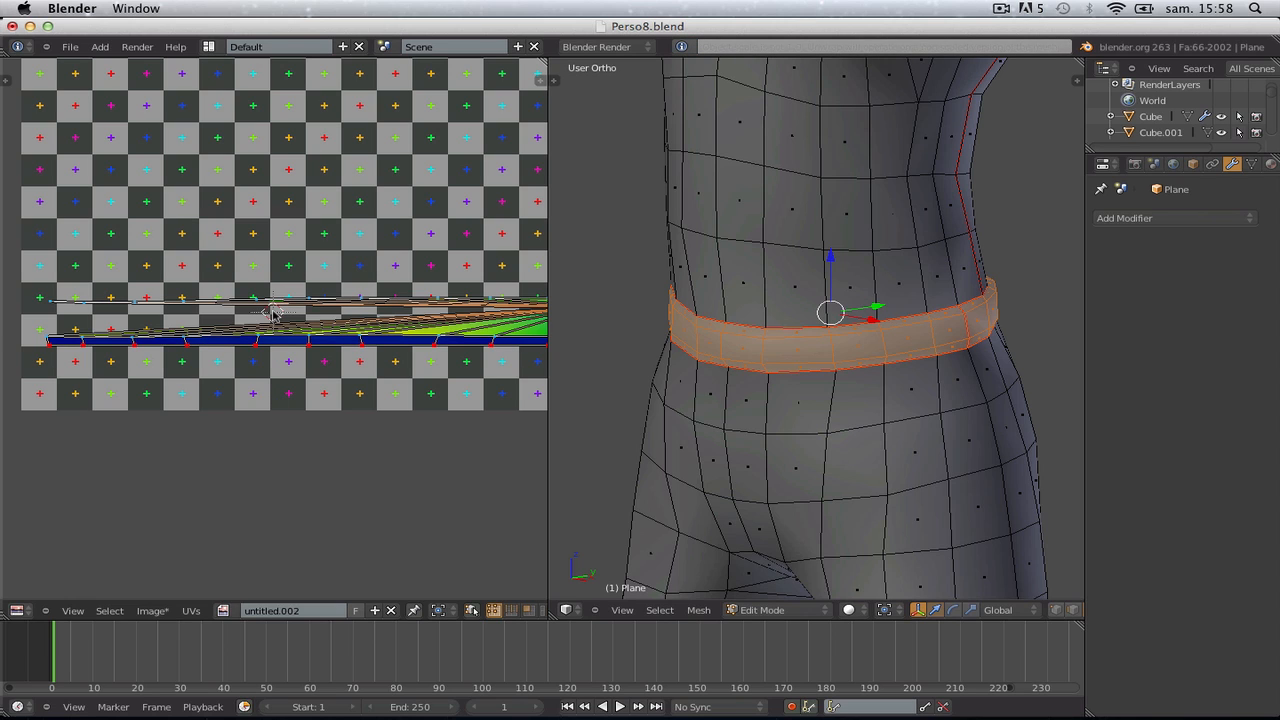
{"action": "key", "text": "w"}
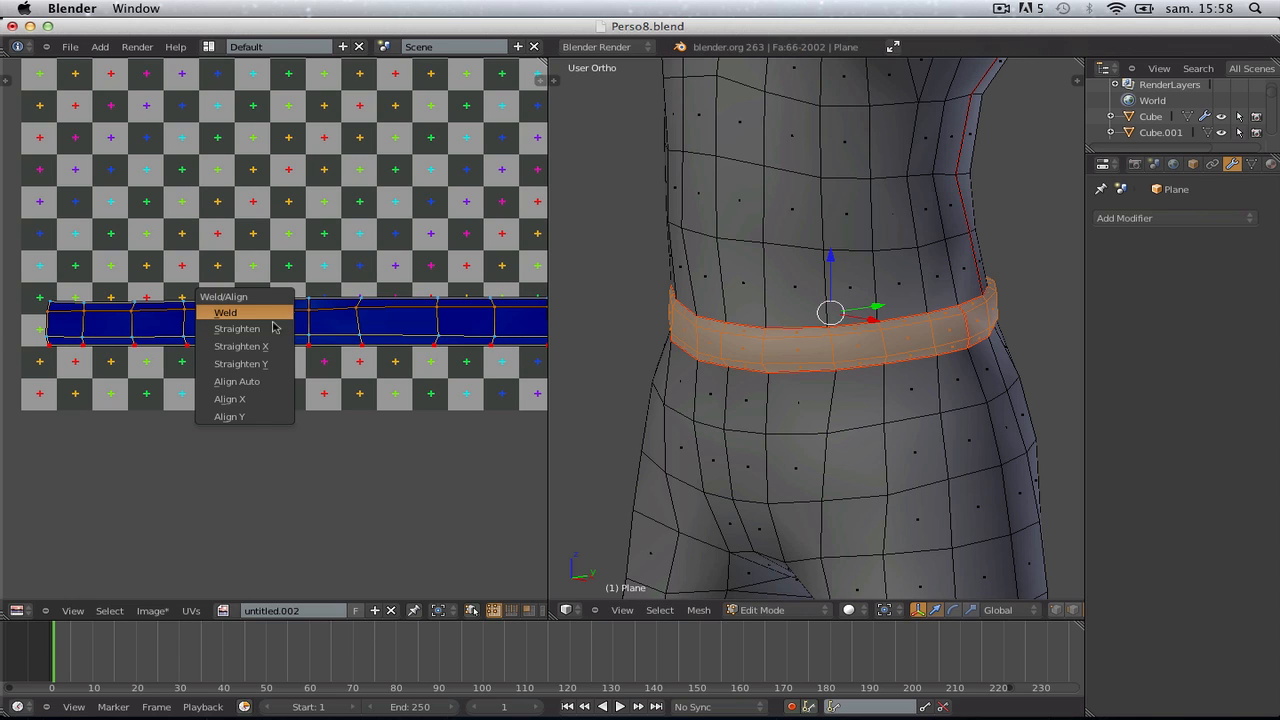
{"action": "left_click", "coordinate": [265, 398]}
{"action": "key", "text": "ctrl+z"}
{"action": "key", "text": "w"}
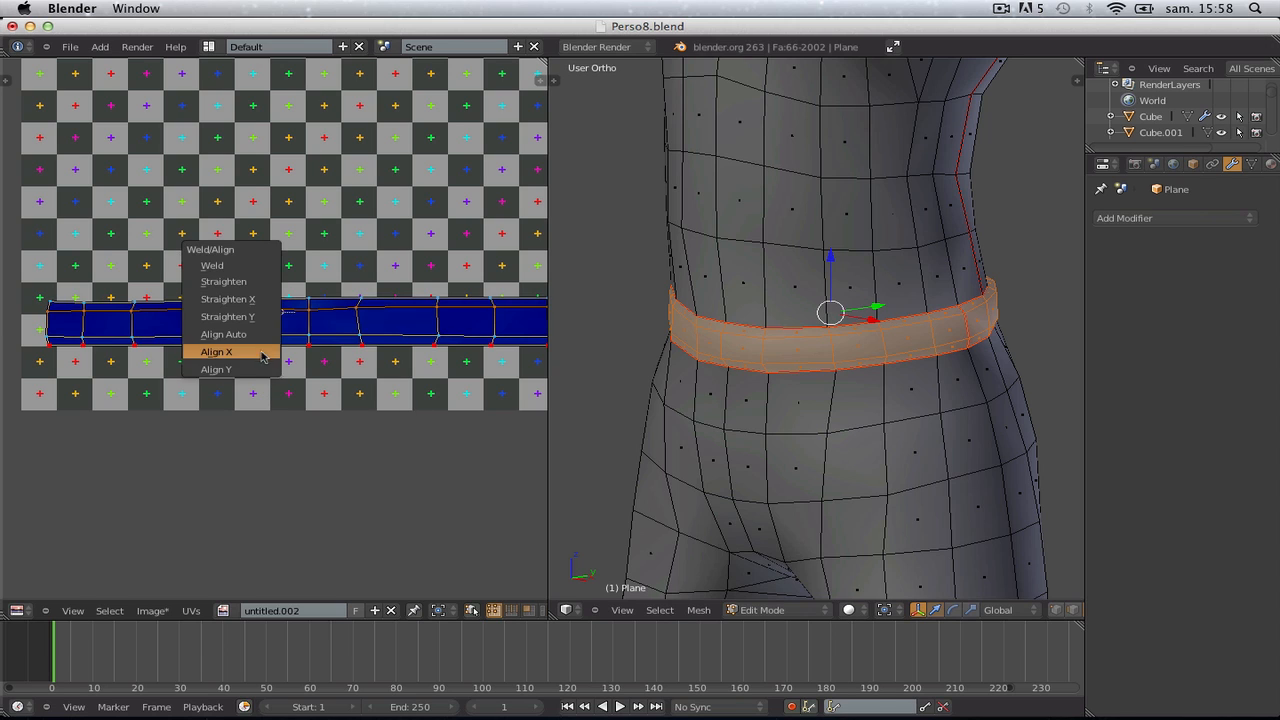
{"action": "left_click", "coordinate": [258, 373]}
Select the upper edge row of the belt's UV strip and flatten it with Align Y
{"action": "key", "text": "a"}
{"action": "right_click", "coordinate": [236, 305], "text": "alt"}
{"action": "key", "text": "w"}
{"action": "left_click", "coordinate": [236, 304]}
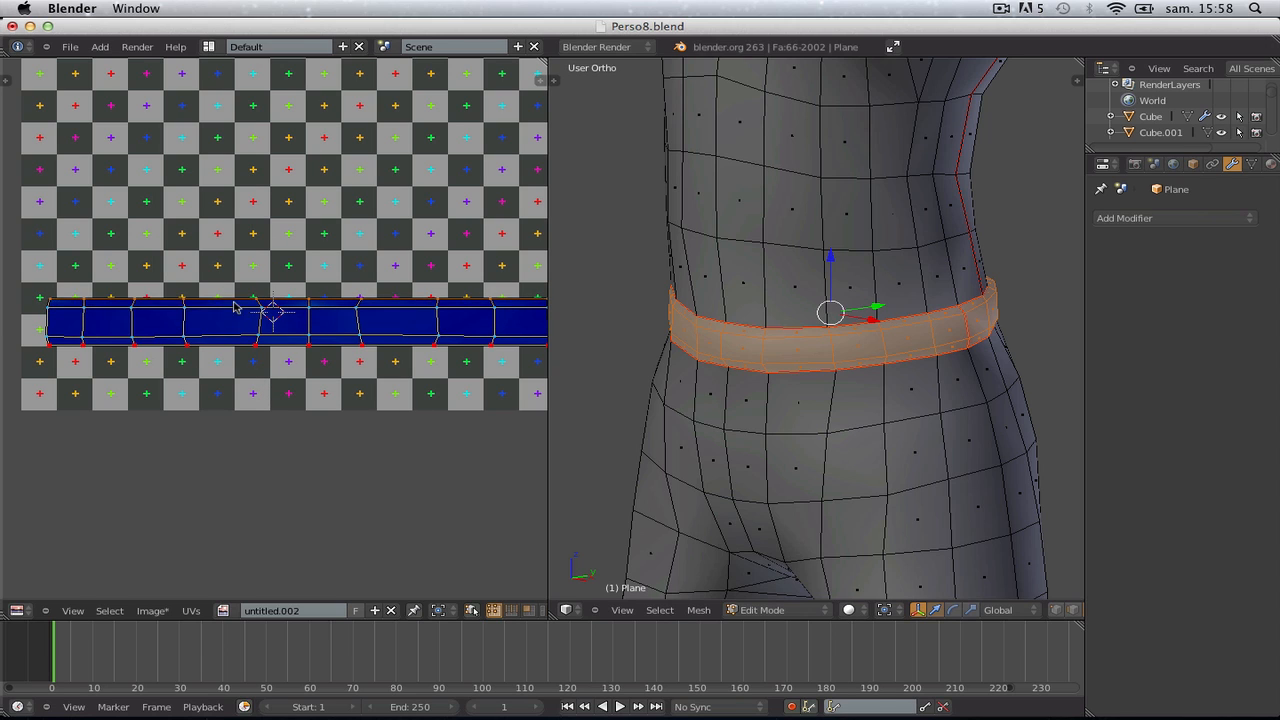
Make the strip's first two UV columns vertical, scaling the first to 0 along X and aligning the second
{"action": "key", "text": "a"}
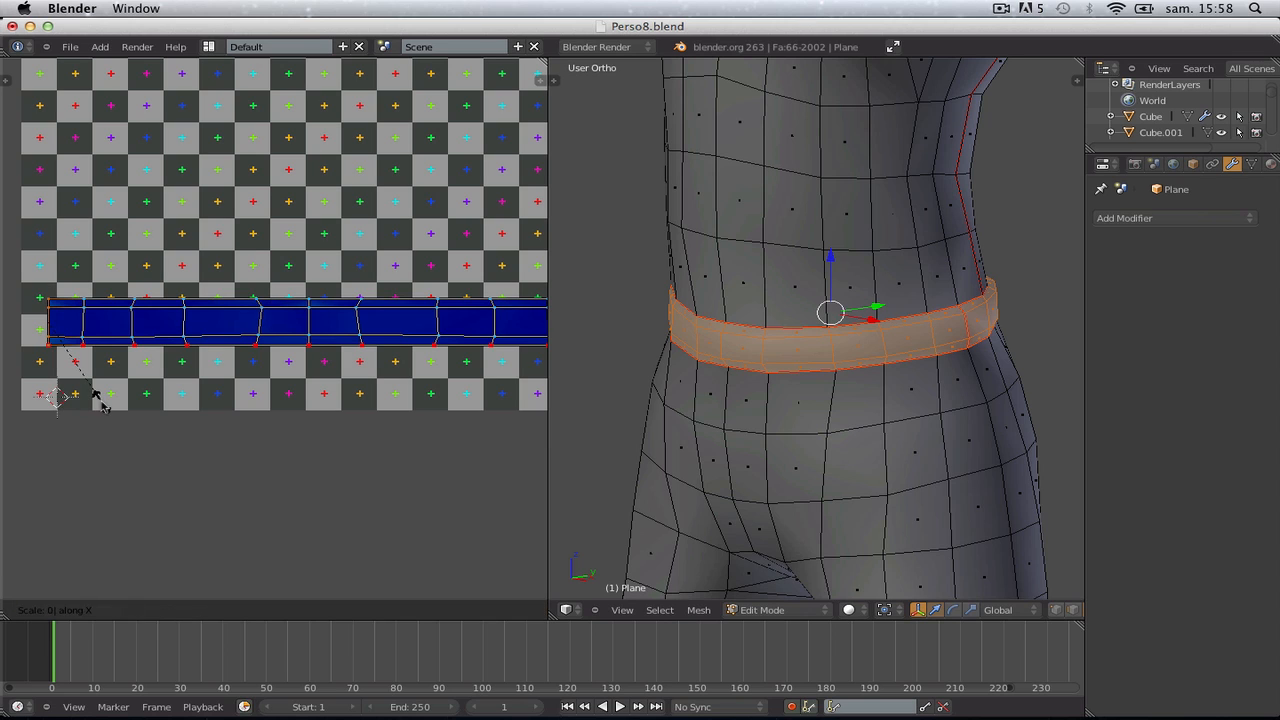
{"action": "key", "text": "b"}
{"action": "left_click_drag", "start_coordinate": [68, 232], "coordinate": [94, 387]}
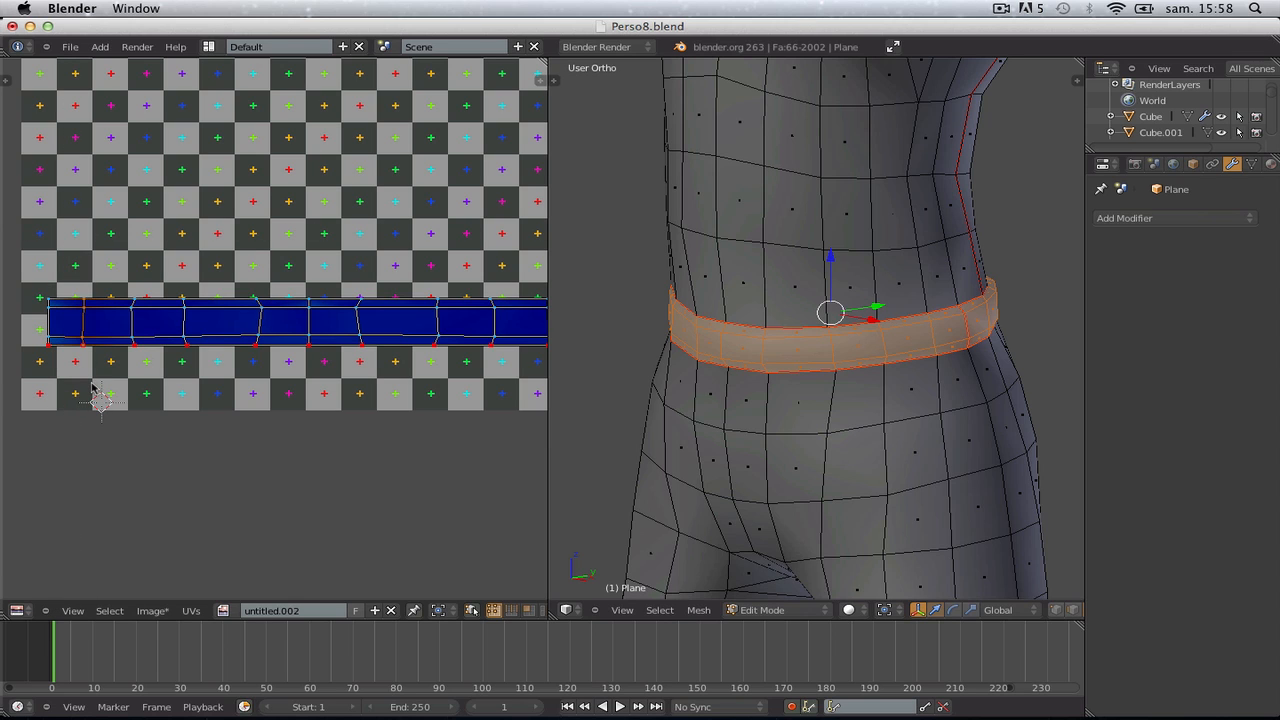
{"action": "key", "text": "w"}
{"action": "left_click", "coordinate": [92, 368]}
Align the third and fourth UV columns of the belt strip vertically and clear the selection
{"action": "key", "text": "b"}
{"action": "left_click_drag", "start_coordinate": [117, 261], "coordinate": [154, 417]}
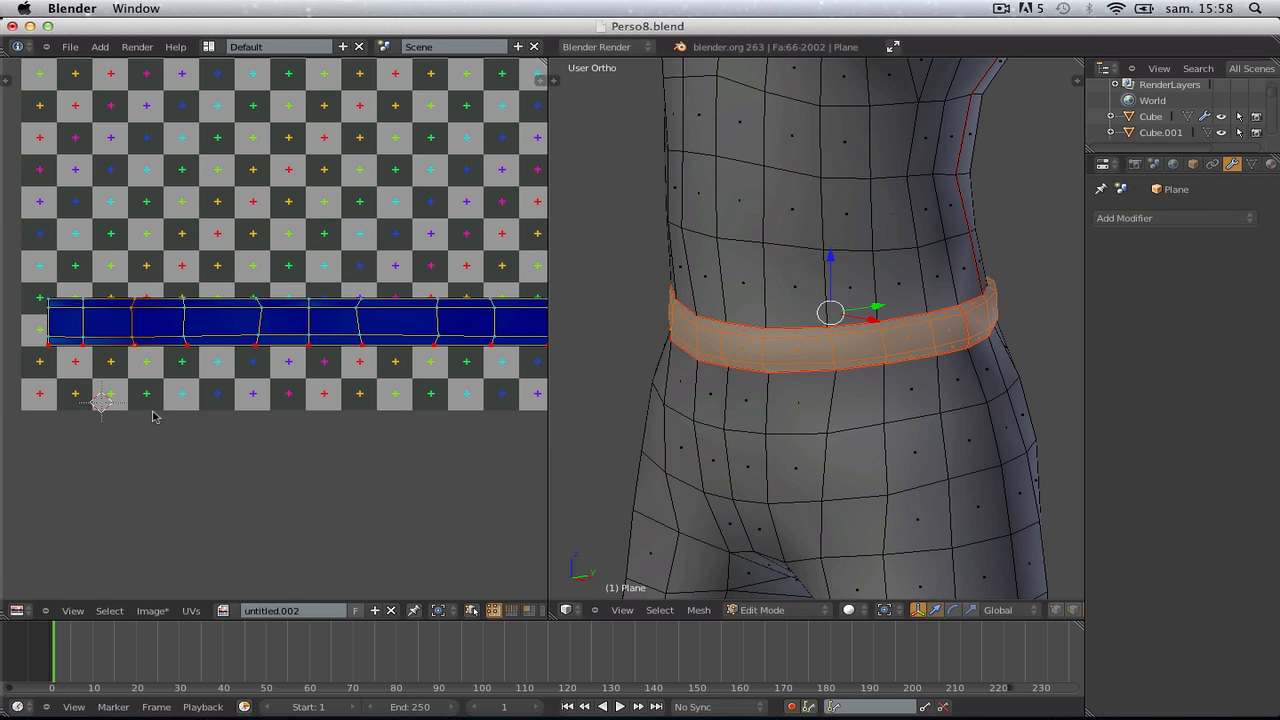
{"action": "key", "text": "w"}
{"action": "left_click", "coordinate": [154, 417]}
{"action": "key", "text": "a"}
{"action": "key", "text": "b"}
{"action": "left_click_drag", "start_coordinate": [162, 262], "coordinate": [215, 419]}
{"action": "key", "text": "w"}
{"action": "left_click", "coordinate": [215, 418]}
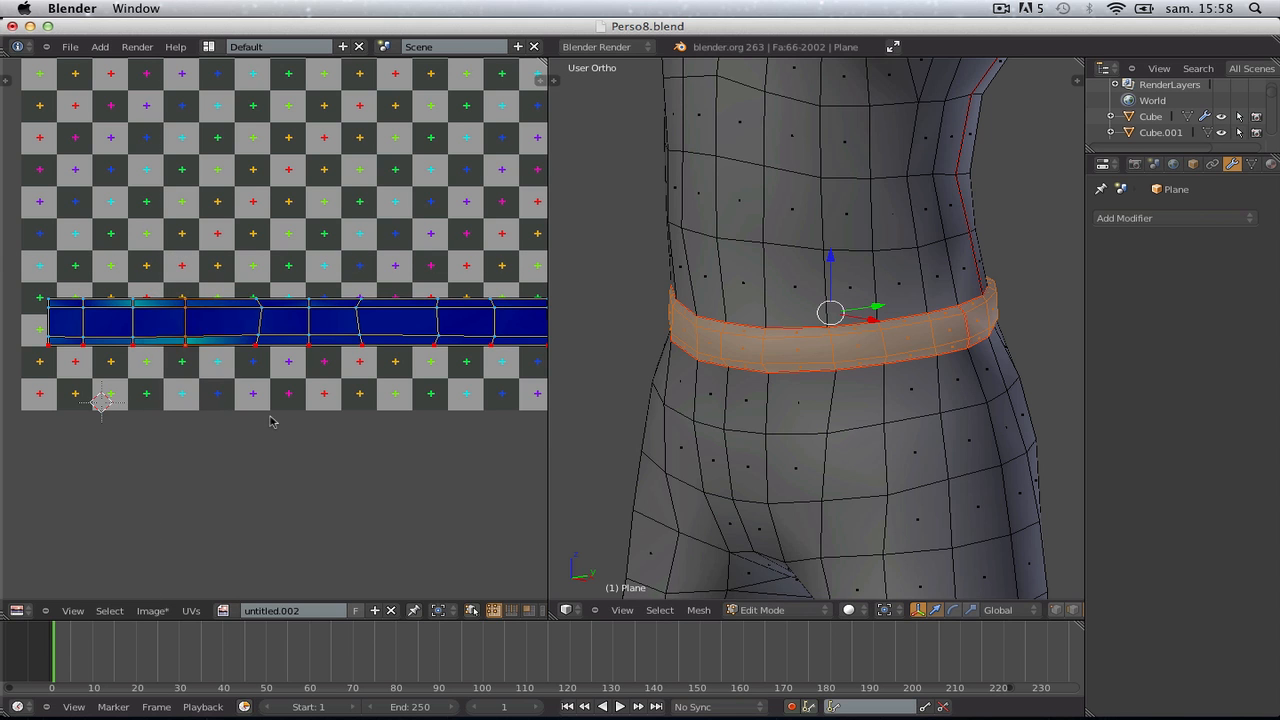
{"action": "key", "text": "a"}
Examine the stretch colouring and straightness of the belt's UV strip along its full length
{"action": "scroll", "coordinate": [160, 303], "scroll_direction": "down", "scroll_amount": 4}
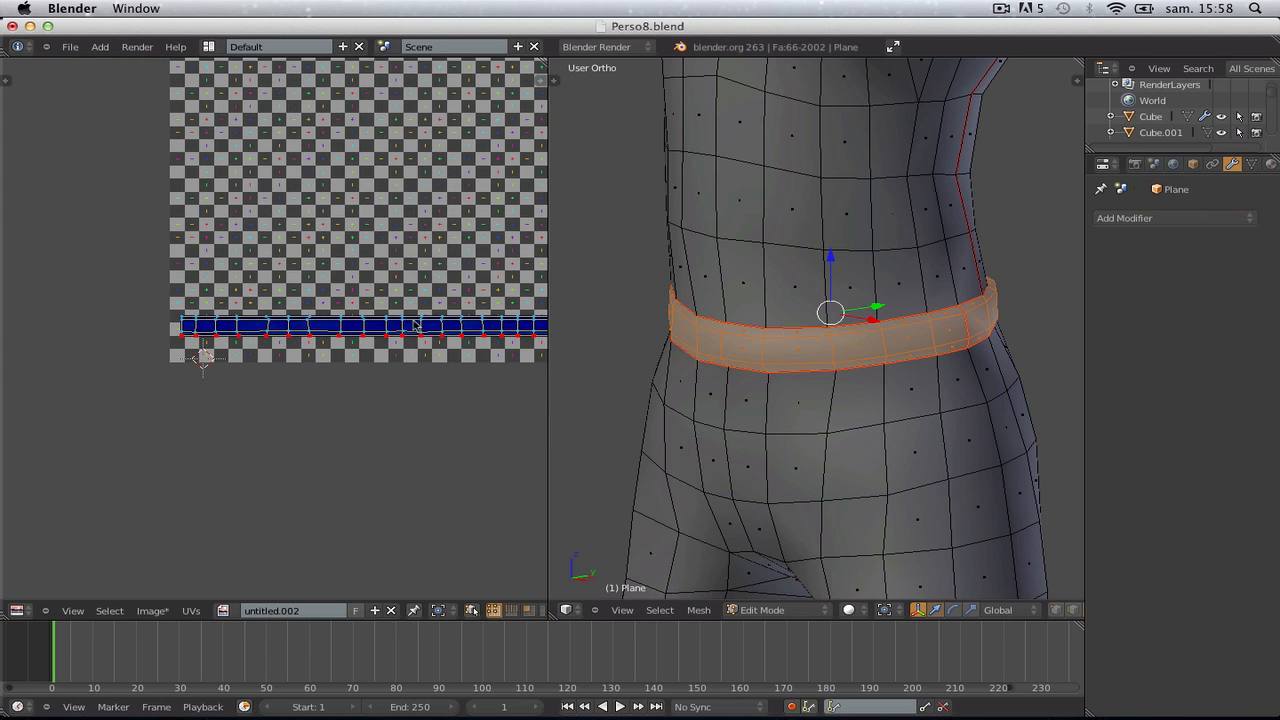
{"action": "middle_click_drag", "start_coordinate": [490, 322], "coordinate": [171, 324]}
{"action": "scroll", "coordinate": [274, 324], "scroll_direction": "up", "scroll_amount": 4}
{"action": "key", "text": "a"}
{"action": "scroll", "coordinate": [341, 356], "scroll_direction": "up", "scroll_amount": 1}
{"action": "scroll", "coordinate": [341, 356], "scroll_direction": "down", "scroll_amount": 6}
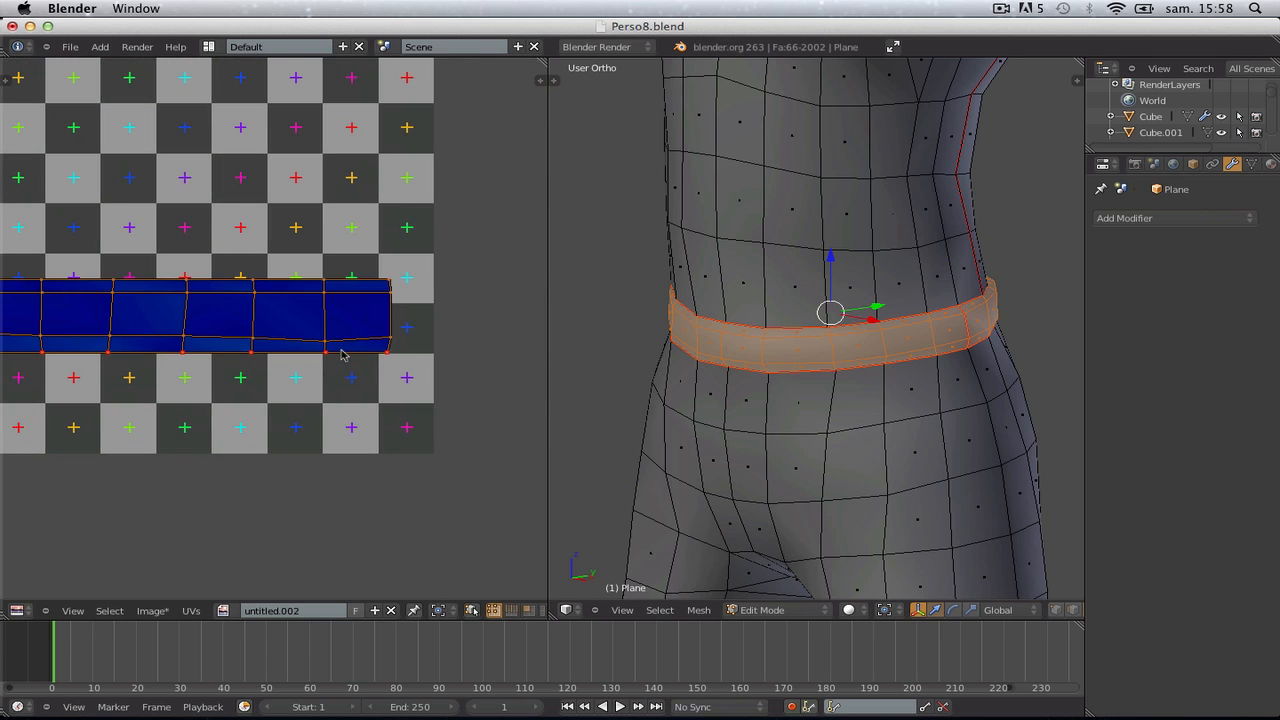
{"action": "middle_click_drag", "start_coordinate": [249, 352], "coordinate": [349, 349]}
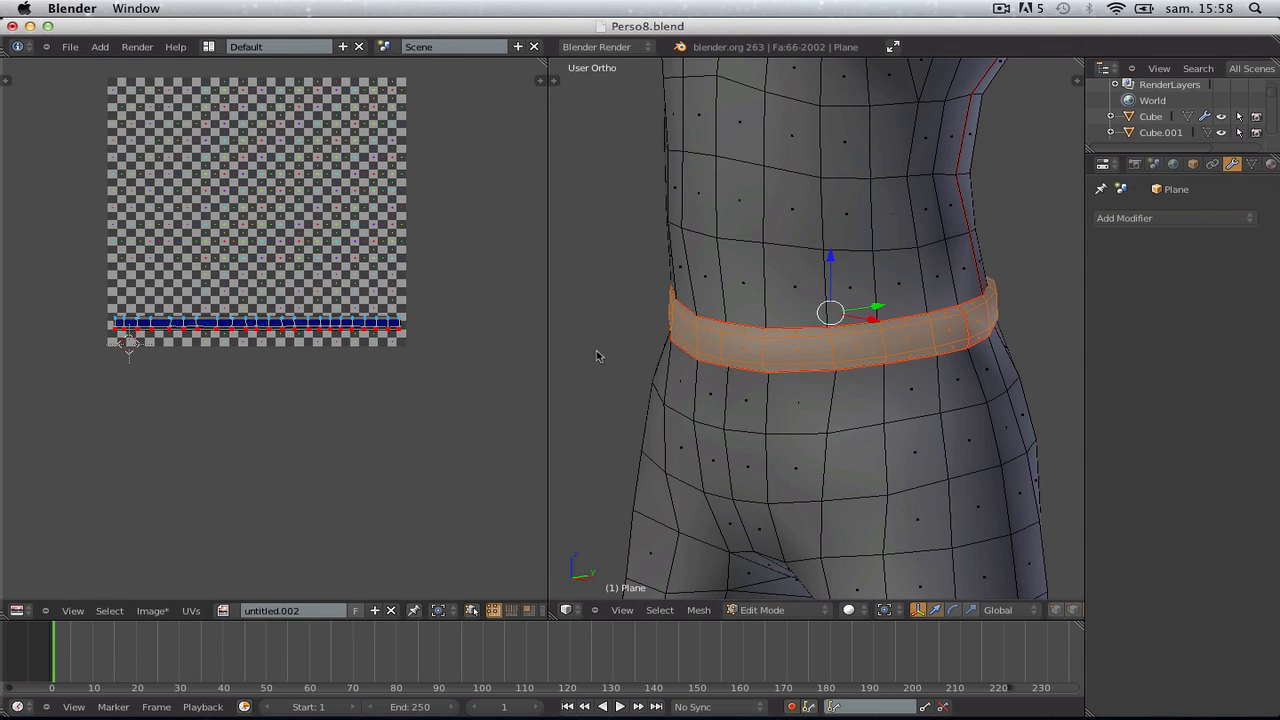
View the character from the front, switch the mesh to edge selection and deselect everything
{"action": "scroll", "coordinate": [985, 372], "scroll_direction": "down", "scroll_amount": 3}
{"action": "key", "text": "KP_1"}
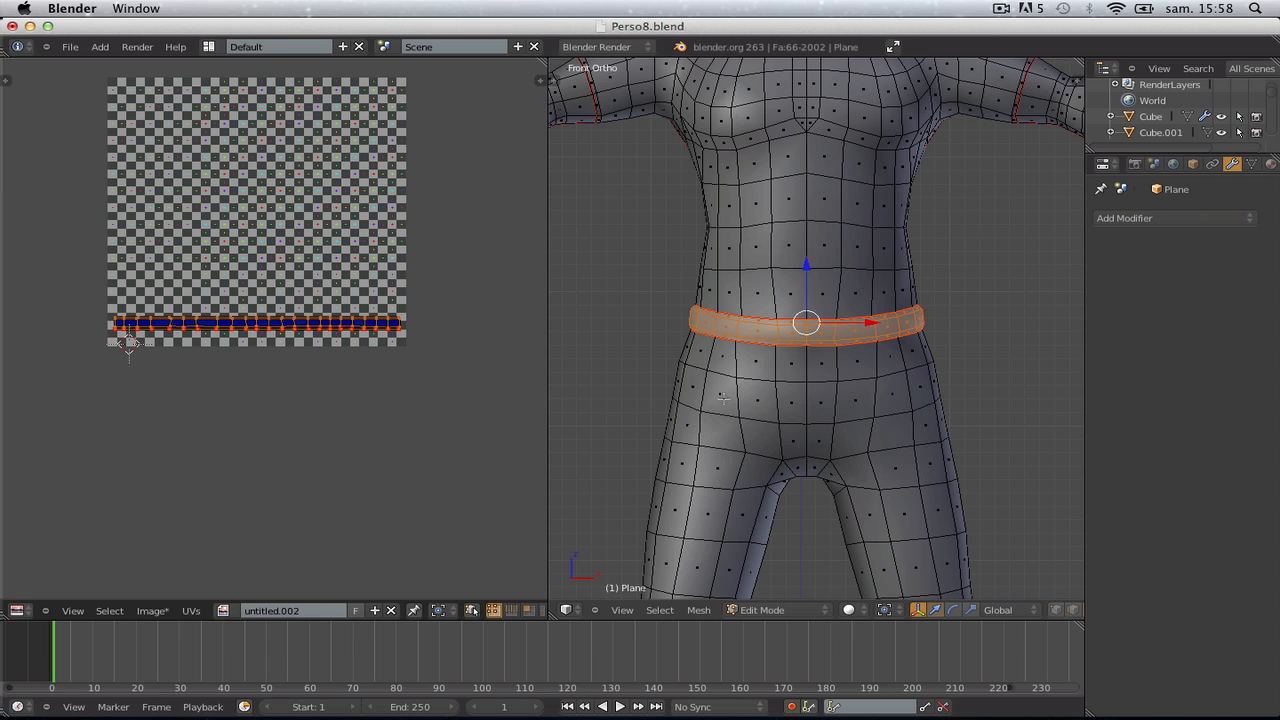
{"action": "key", "text": "ctrl+Tab"}
{"action": "left_click", "coordinate": [673, 381]}
{"action": "key", "text": "a"}
{"action": "scroll", "coordinate": [823, 452], "scroll_direction": "down", "scroll_amount": 3}
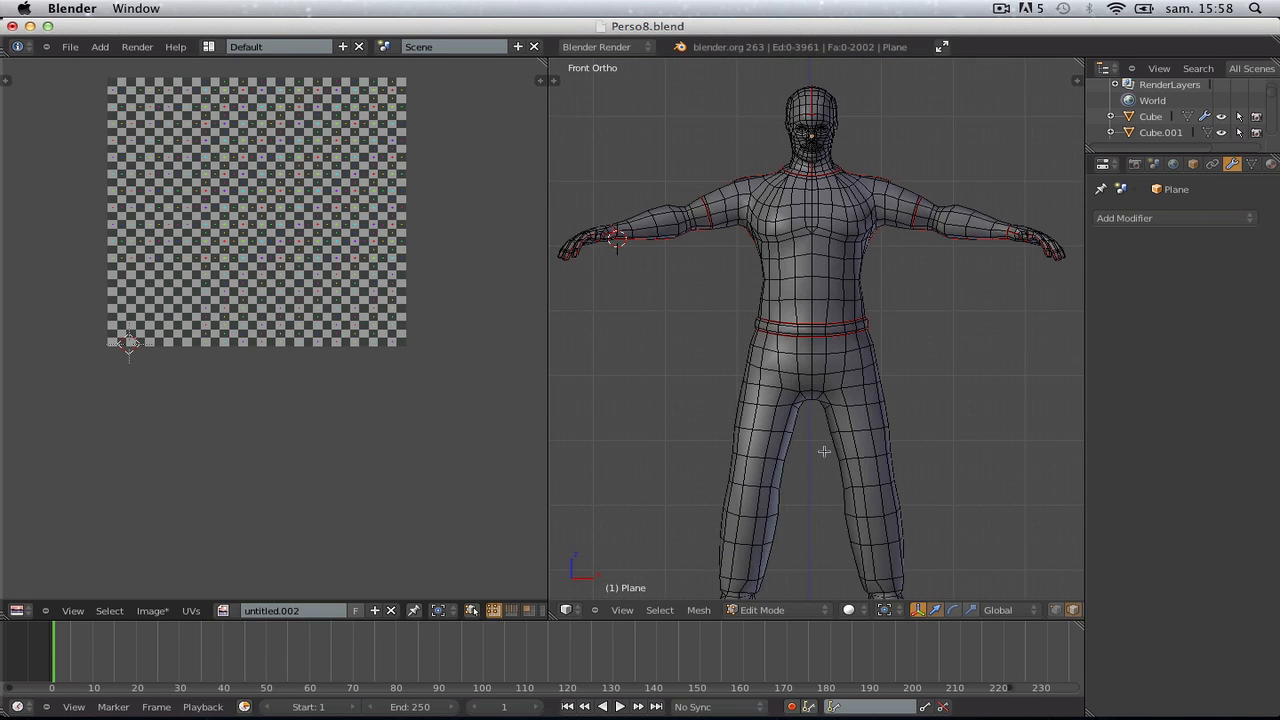
{"action": "scroll", "coordinate": [808, 343], "scroll_direction": "up", "scroll_amount": 5}
{"action": "middle_click_drag", "start_coordinate": [808, 343], "coordinate": [847, 250]}
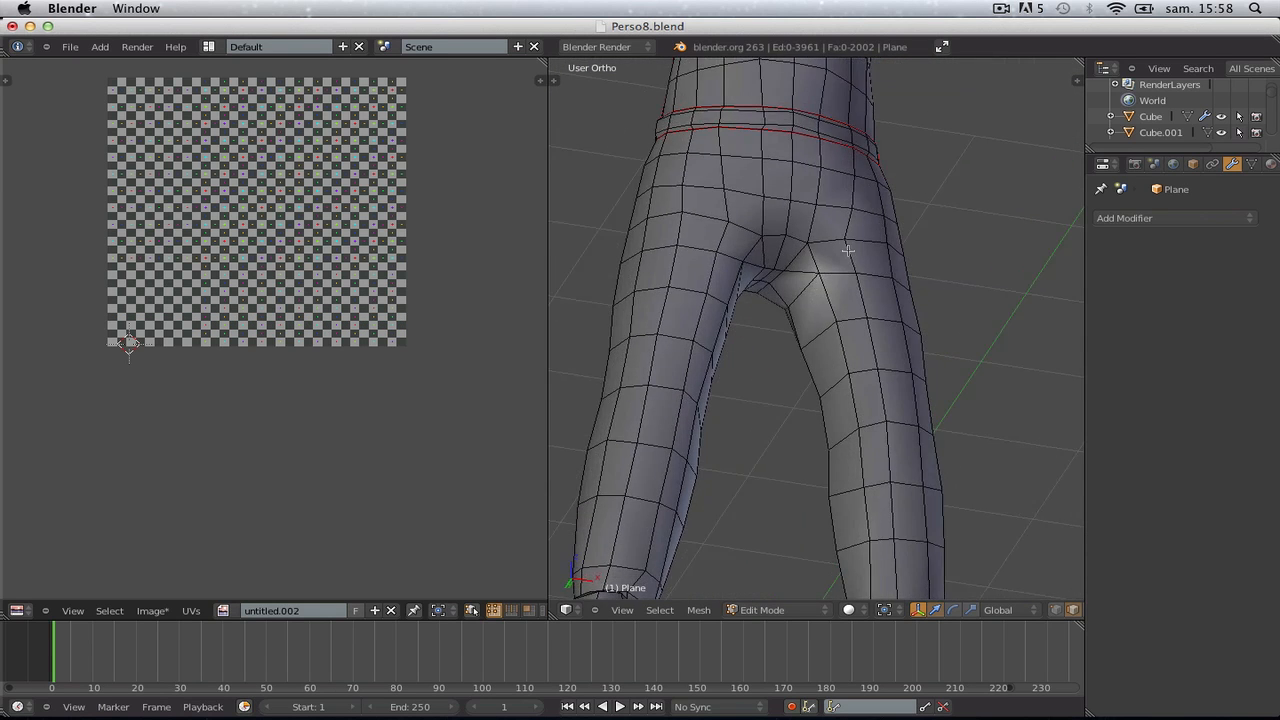
{"action": "right_click", "coordinate": [774, 300], "text": "alt"}
{"action": "scroll", "coordinate": [800, 340], "scroll_direction": "down", "scroll_amount": 3}
{"action": "scroll", "coordinate": [843, 385], "scroll_direction": "up", "scroll_amount": 4}
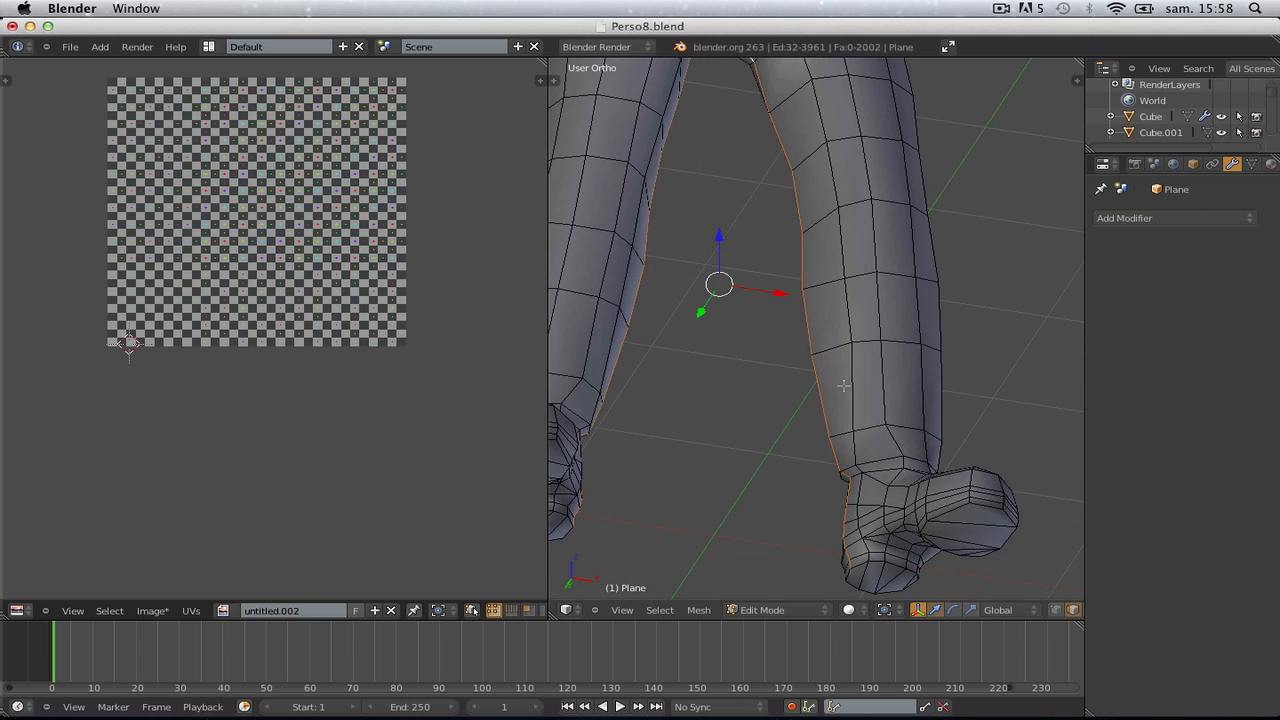
{"action": "mouse_move", "coordinate": [844, 504]}
{"action": "middle_mouse_down"}
{"action": "mouse_move", "coordinate": [877, 499]}
{"action": "mouse_move", "coordinate": [857, 511]}
{"action": "middle_mouse_up"}
{"action": "right_click", "coordinate": [873, 510], "text": "shift"}
{"action": "scroll", "coordinate": [876, 503], "scroll_direction": "up", "scroll_amount": 3}
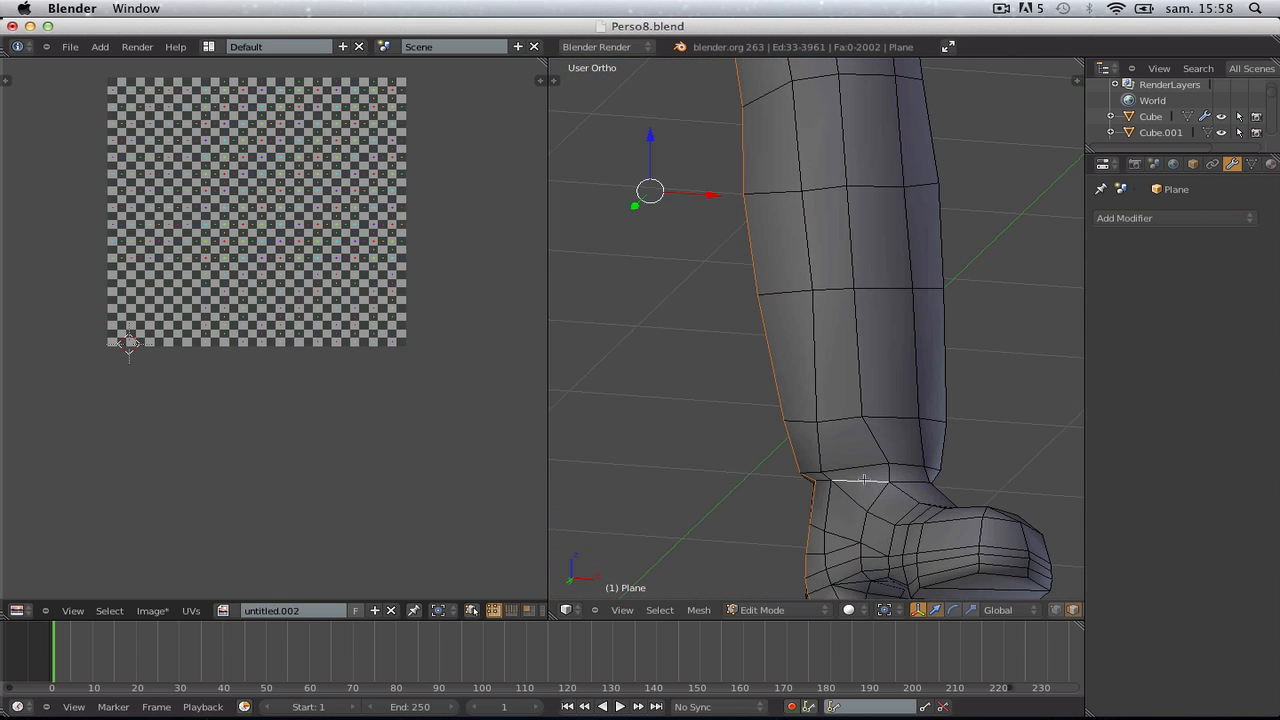
Select the edges around one ankle just above the boot, mark them as a seam and clear the selection
{"action": "right_click", "coordinate": [864, 480]}
{"action": "right_click", "coordinate": [899, 480], "text": "shift"}
{"action": "scroll", "coordinate": [931, 478], "scroll_direction": "down", "scroll_amount": 2}
{"action": "middle_click_drag", "start_coordinate": [930, 479], "coordinate": [854, 236]}
{"action": "scroll", "coordinate": [713, 515], "scroll_direction": "up", "scroll_amount": 4}
{"action": "middle_click_drag", "start_coordinate": [750, 376], "coordinate": [749, 396], "text": "shift"}
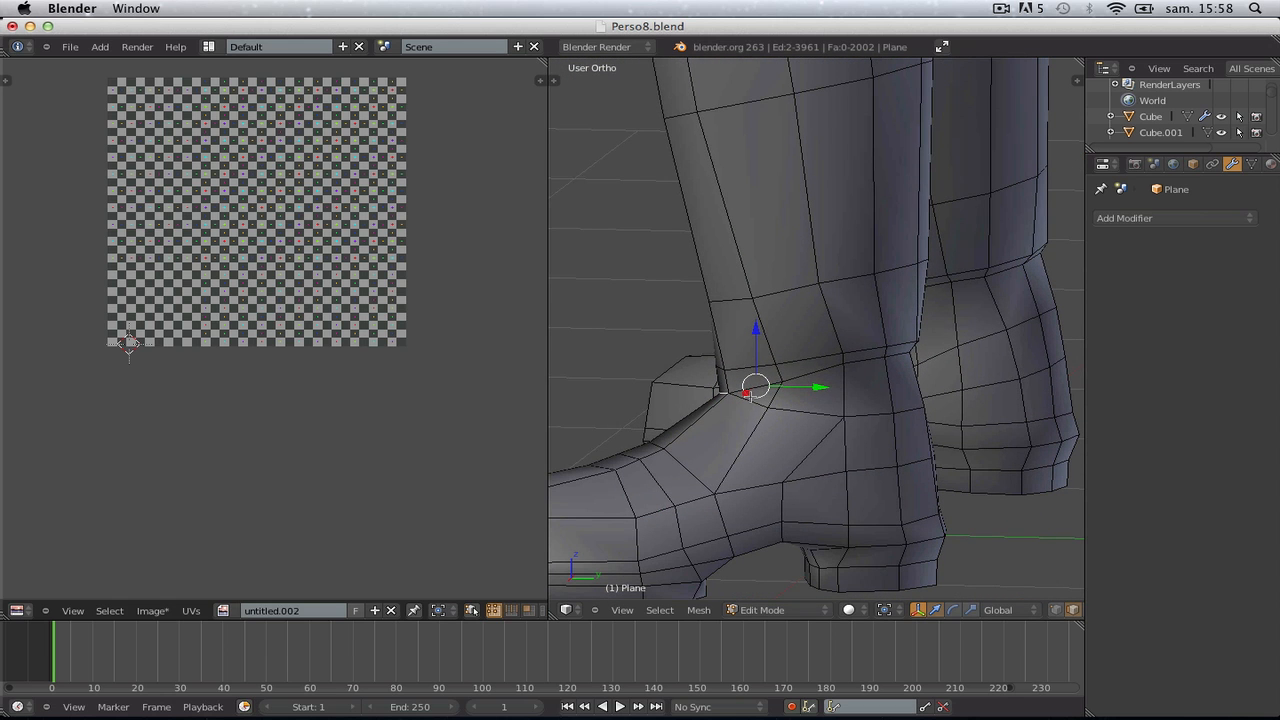
{"action": "middle_click_drag", "start_coordinate": [921, 364], "coordinate": [788, 375]}
{"action": "middle_click_drag", "start_coordinate": [1007, 375], "coordinate": [692, 347]}
{"action": "key", "text": "ctrl+e"}
{"action": "left_click", "coordinate": [794, 352]}
{"action": "key", "text": "a"}
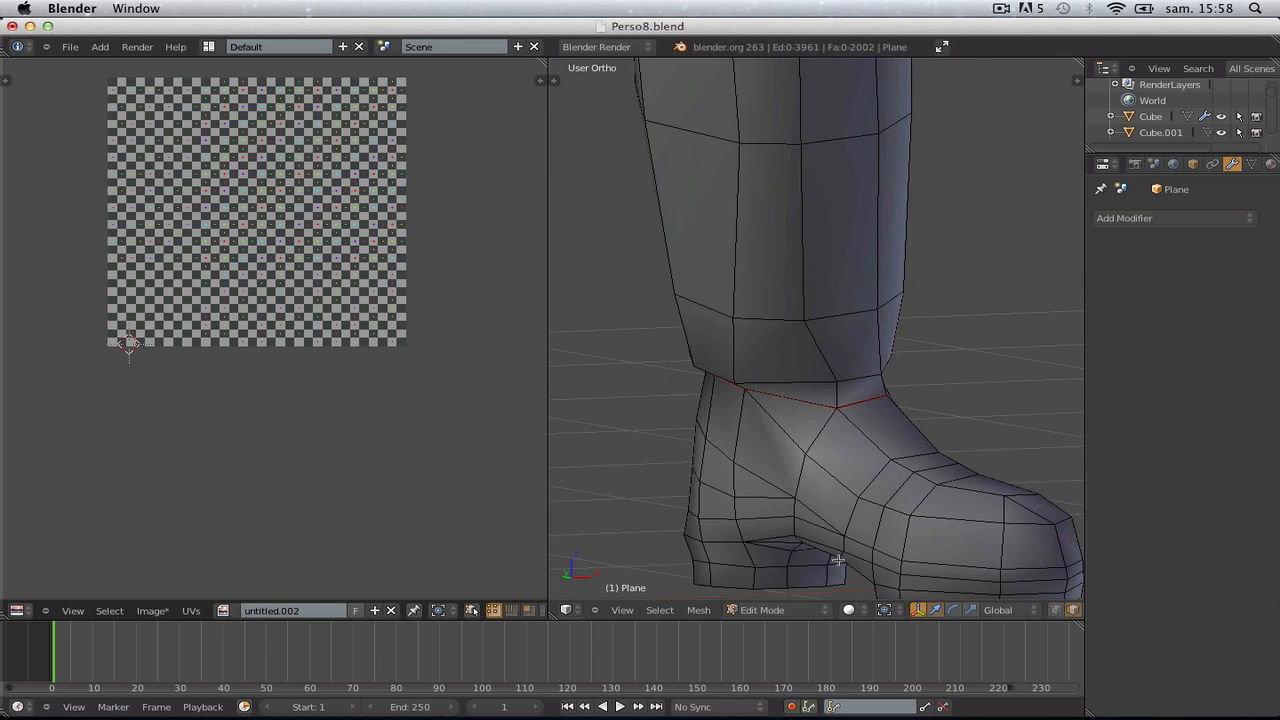
Select the edge loop running along the inside of both legs and follow it down to the boot
{"action": "middle_click_drag", "start_coordinate": [794, 352], "coordinate": [763, 464]}
{"action": "right_click", "coordinate": [742, 281], "text": "alt"}
{"action": "scroll", "coordinate": [737, 260], "scroll_direction": "down", "scroll_amount": 6}
{"action": "middle_click_drag", "start_coordinate": [797, 519], "coordinate": [980, 537], "text": "shift"}
{"action": "scroll", "coordinate": [774, 260], "scroll_direction": "up", "scroll_amount": 6}
{"action": "scroll", "coordinate": [966, 525], "scroll_direction": "up", "scroll_amount": 3}
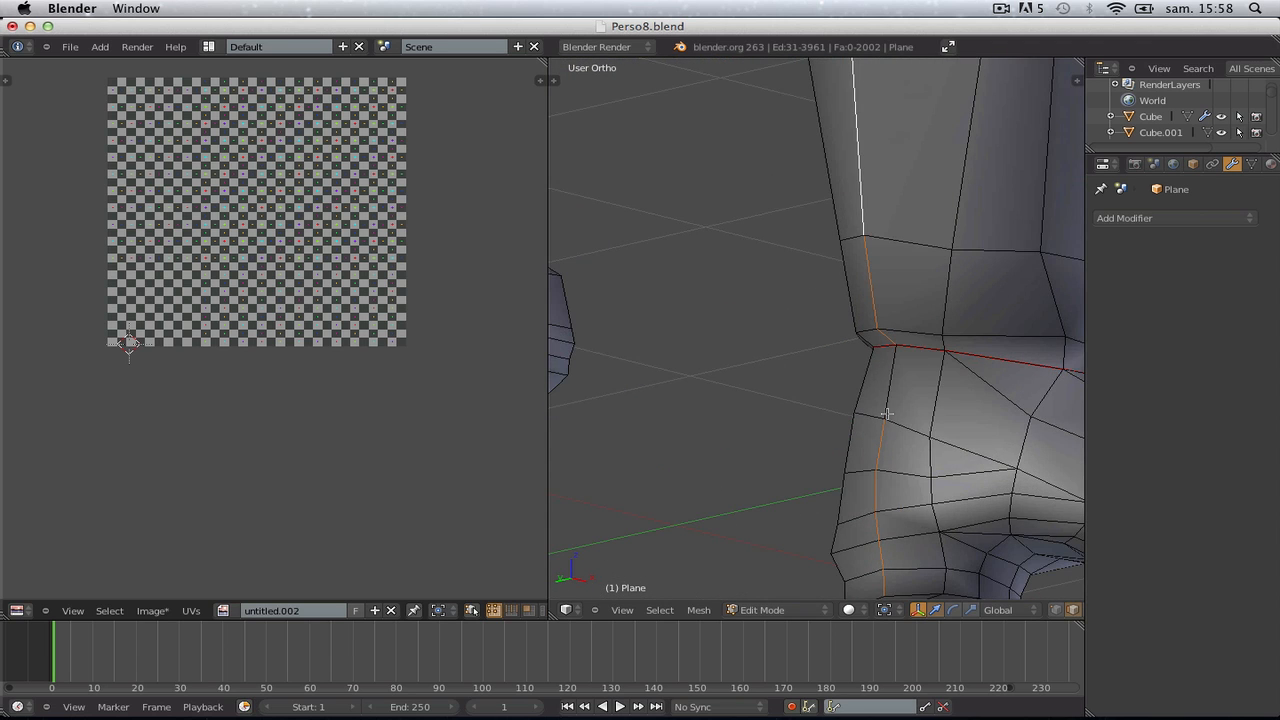
Remove the edges on both boots from the inner leg loop selection, keeping the part above the ankles
{"action": "middle_click_drag", "start_coordinate": [886, 413], "coordinate": [931, 548], "text": "shift"}
{"action": "key", "text": "b"}
{"action": "scroll", "coordinate": [880, 420], "scroll_direction": "down", "scroll_amount": 1}
{"action": "key", "text": "b"}
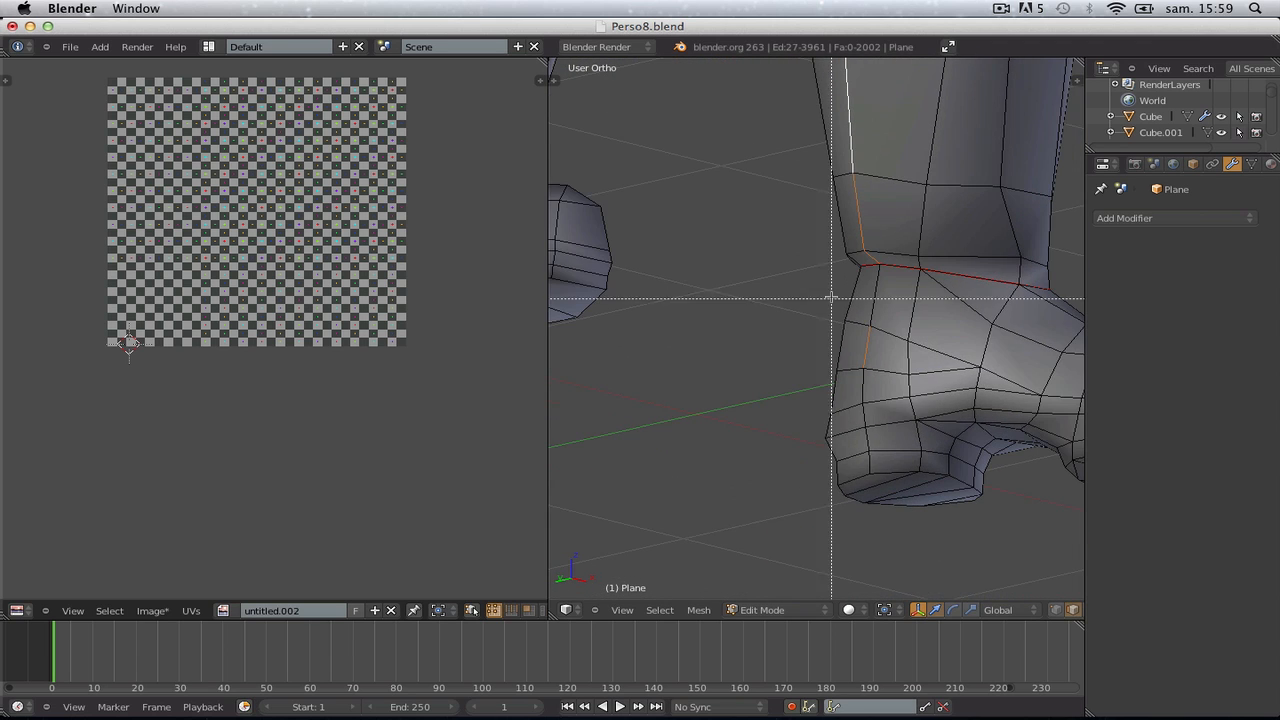
{"action": "scroll", "coordinate": [962, 425], "scroll_direction": "down", "scroll_amount": 3}
{"action": "middle_click_drag", "start_coordinate": [942, 375], "coordinate": [900, 388], "text": "shift"}
{"action": "middle_click_drag", "start_coordinate": [880, 240], "coordinate": [869, 420], "text": "shift"}
{"action": "scroll", "coordinate": [862, 410], "scroll_direction": "up", "scroll_amount": 1}
{"action": "scroll", "coordinate": [857, 400], "scroll_direction": "down", "scroll_amount": 1}
{"action": "middle_click_drag", "start_coordinate": [772, 394], "coordinate": [692, 276]}
{"action": "scroll", "coordinate": [692, 276], "scroll_direction": "up", "scroll_amount": 2}
{"action": "key", "text": "b"}
{"action": "left_click_drag", "start_coordinate": [688, 248], "coordinate": [741, 315]}
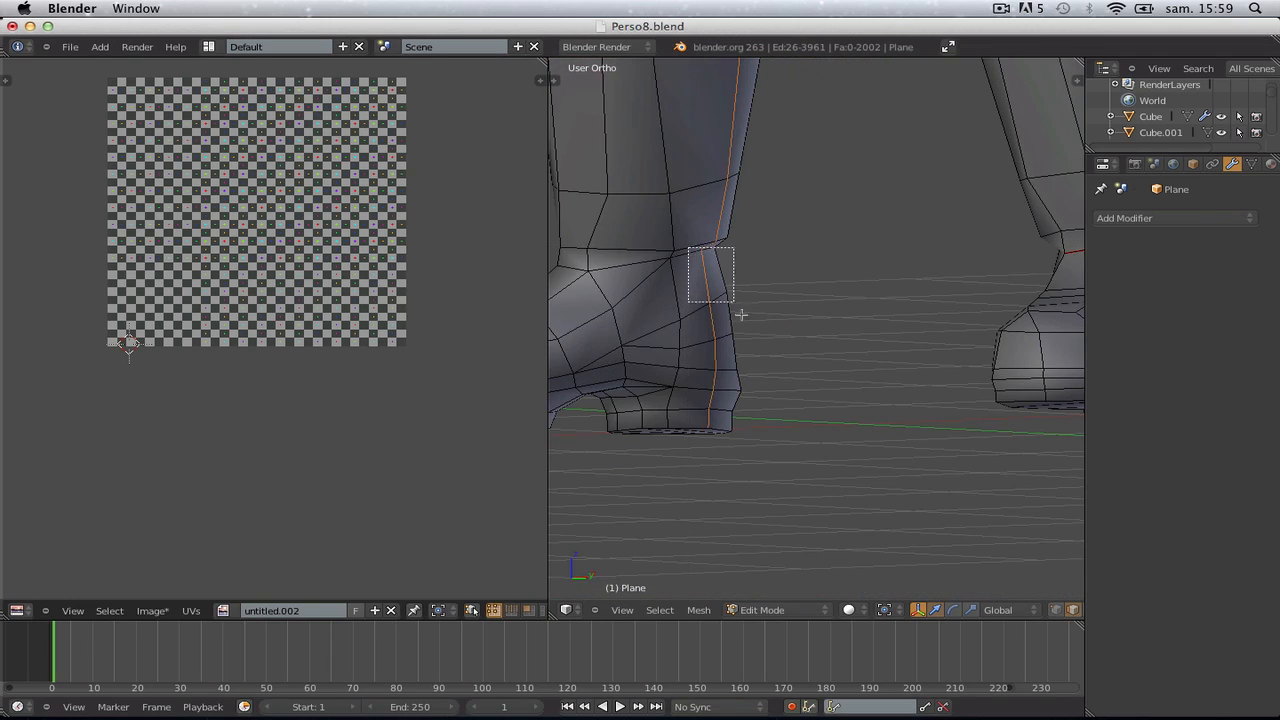
Add the edges around the other ankle to the inner leg selection, mark them all as a seam and clear the selection
{"action": "scroll", "coordinate": [780, 470], "scroll_direction": "down", "scroll_amount": 5}
{"action": "middle_click_drag", "start_coordinate": [780, 470], "coordinate": [803, 352]}
{"action": "scroll", "coordinate": [803, 352], "scroll_direction": "up", "scroll_amount": 5}
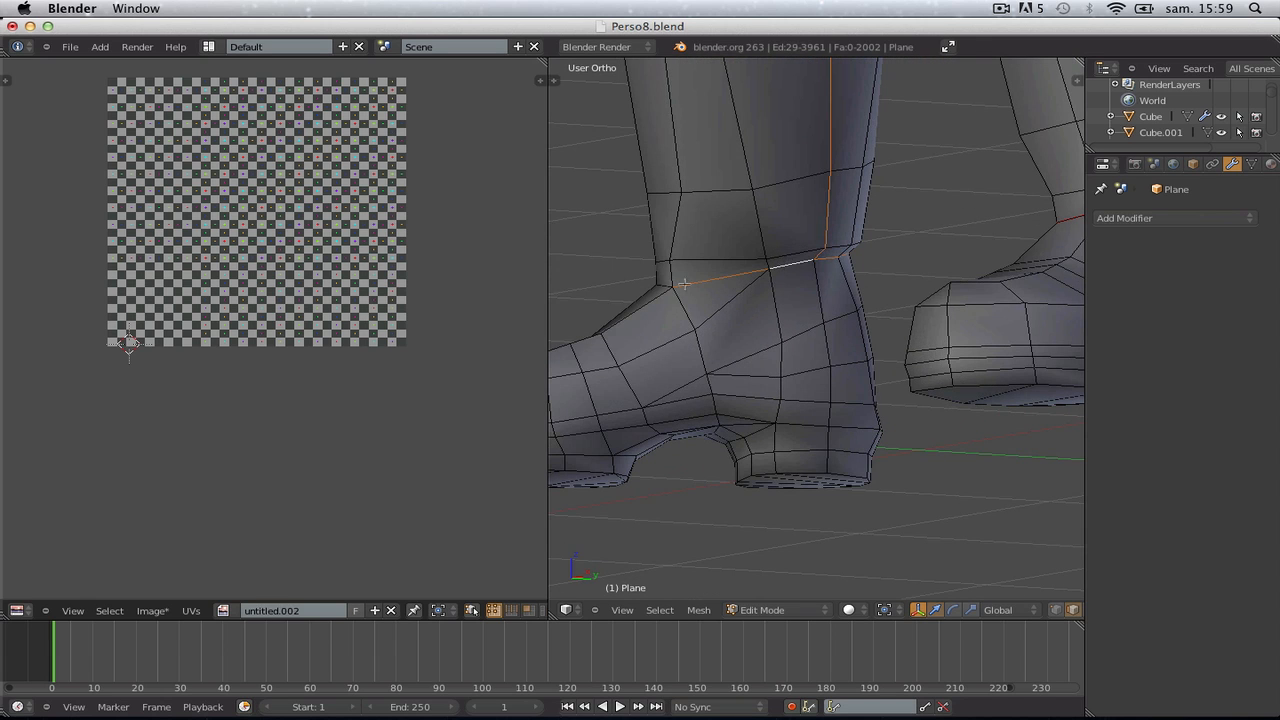
{"action": "middle_click_drag", "start_coordinate": [684, 284], "coordinate": [946, 347]}
{"action": "scroll", "coordinate": [905, 375], "scroll_direction": "up", "scroll_amount": 2}
{"action": "middle_click_drag", "start_coordinate": [871, 416], "coordinate": [891, 380]}
{"action": "scroll", "coordinate": [908, 367], "scroll_direction": "down", "scroll_amount": 5}
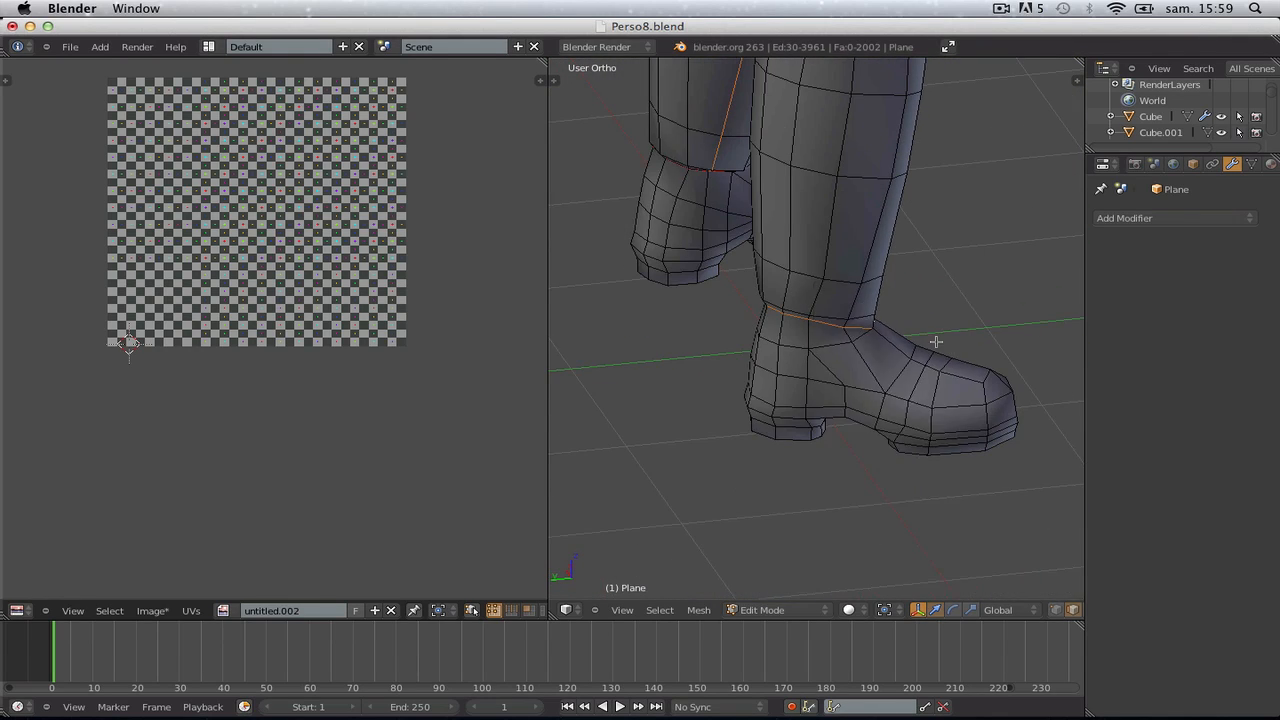
{"action": "key", "text": "ctrl+e"}
{"action": "left_click", "coordinate": [936, 342]}
{"action": "key", "text": "a"}
{"action": "scroll", "coordinate": [934, 341], "scroll_direction": "down", "scroll_amount": 1}
{"action": "middle_click_drag", "start_coordinate": [934, 341], "coordinate": [866, 298]}
{"action": "key", "text": "KP_1"}
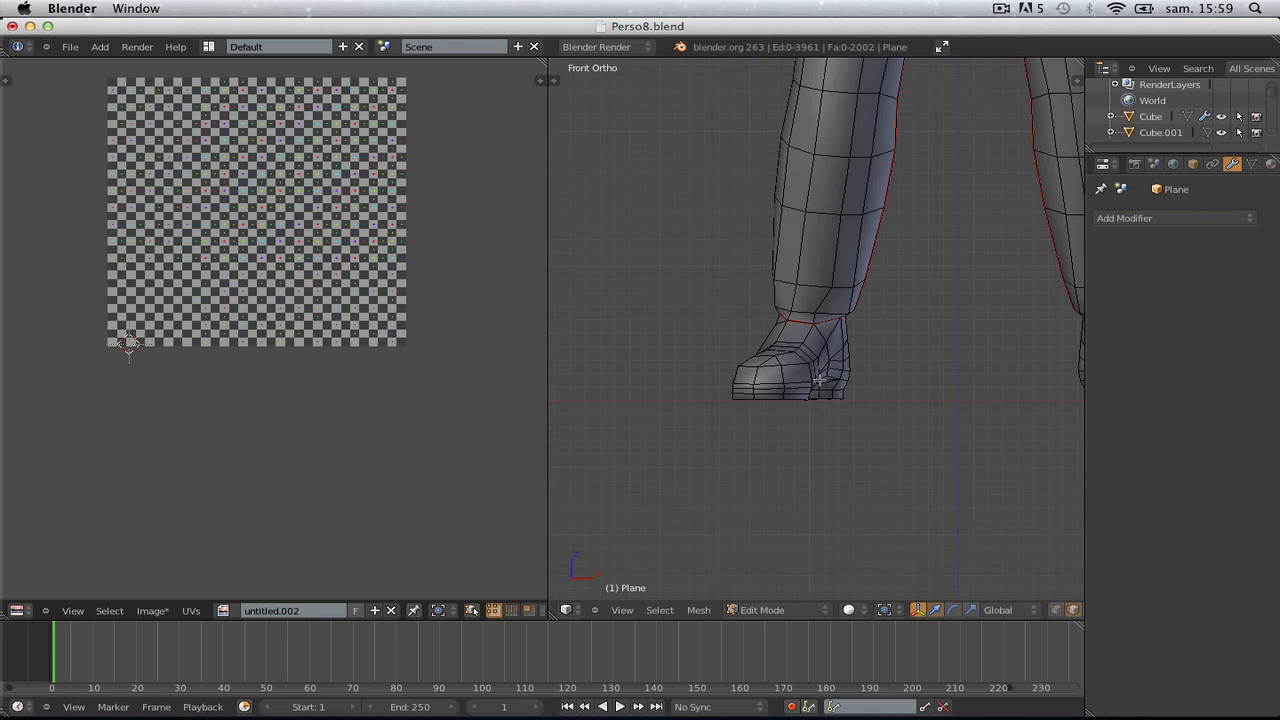
{"action": "scroll", "coordinate": [864, 293], "scroll_direction": "down", "scroll_amount": 1}
{"action": "scroll", "coordinate": [864, 293], "scroll_direction": "down", "scroll_amount": 3}
{"action": "key", "text": "ctrl+Tab"}
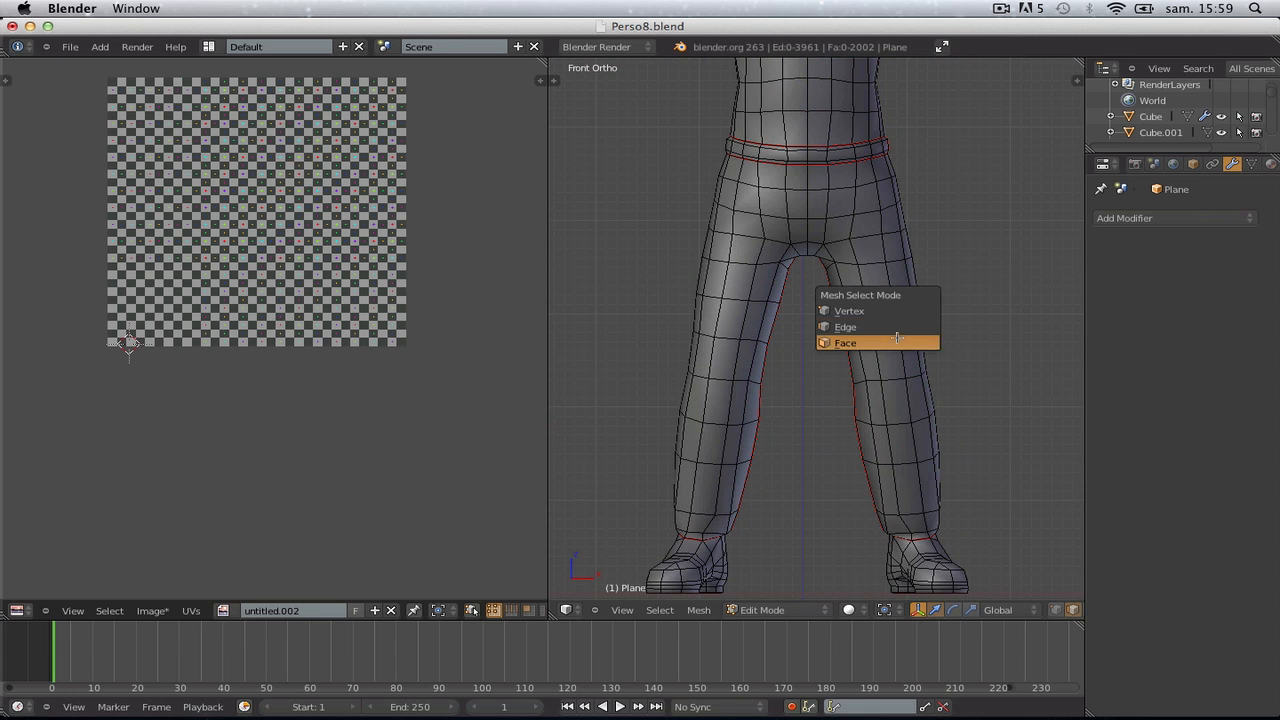
{"action": "left_click", "coordinate": [870, 343]}
{"action": "middle_click_drag", "start_coordinate": [880, 298], "coordinate": [680, 317]}
{"action": "key", "text": "ctrl+Tab"}
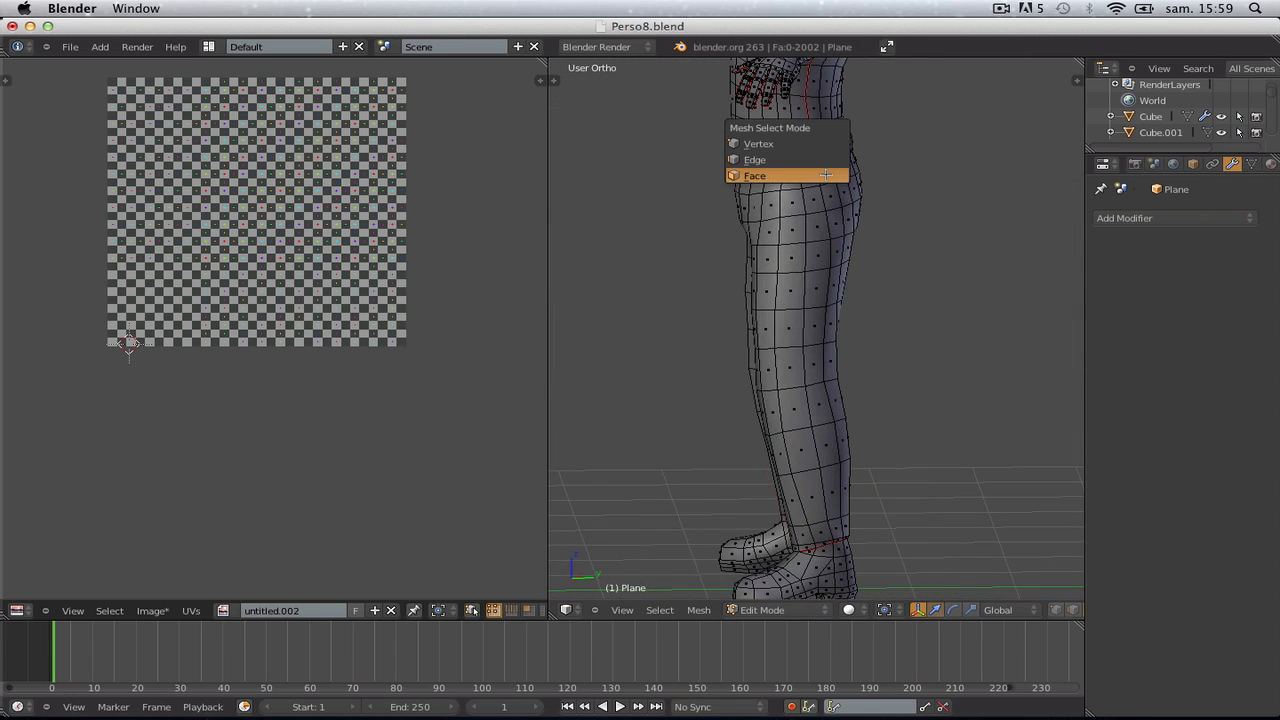
{"action": "left_click", "coordinate": [805, 161]}
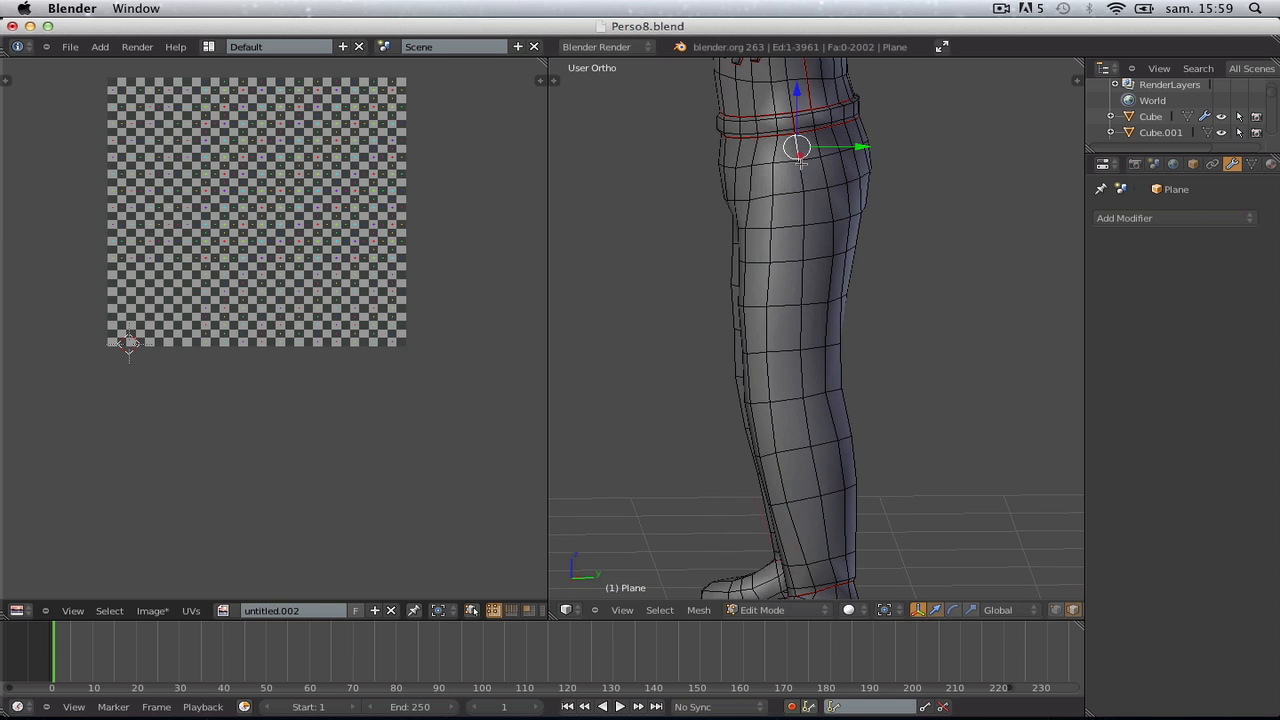
{"action": "right_click", "coordinate": [800, 168], "text": "alt"}
{"action": "middle_click_drag", "start_coordinate": [803, 366], "coordinate": [809, 495], "text": "shift"}
{"action": "scroll", "coordinate": [812, 420], "scroll_direction": "down", "scroll_amount": 2}
{"action": "key", "text": "a"}
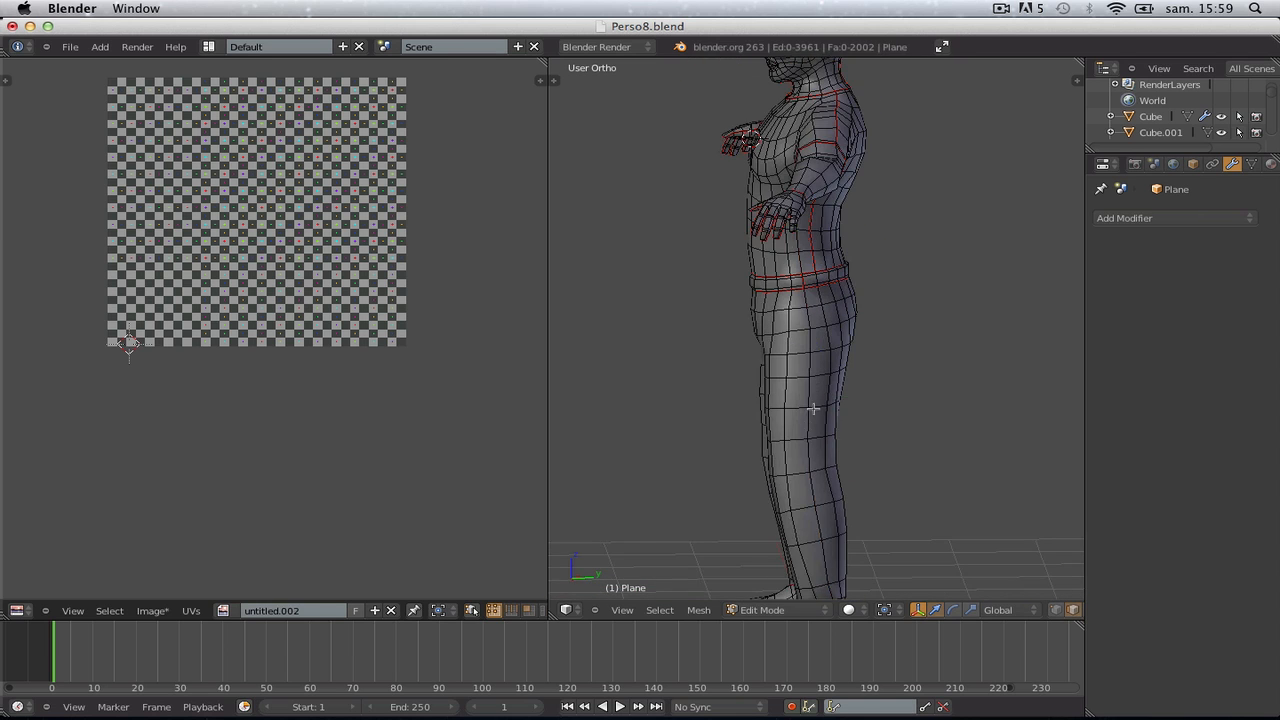
Select the vertical edges down the outer side of one leg from the belt to the ankle, mark them as a seam and deselect
{"action": "scroll", "coordinate": [813, 408], "scroll_direction": "up", "scroll_amount": 4}
{"action": "middle_click_drag", "start_coordinate": [830, 312], "coordinate": [804, 290]}
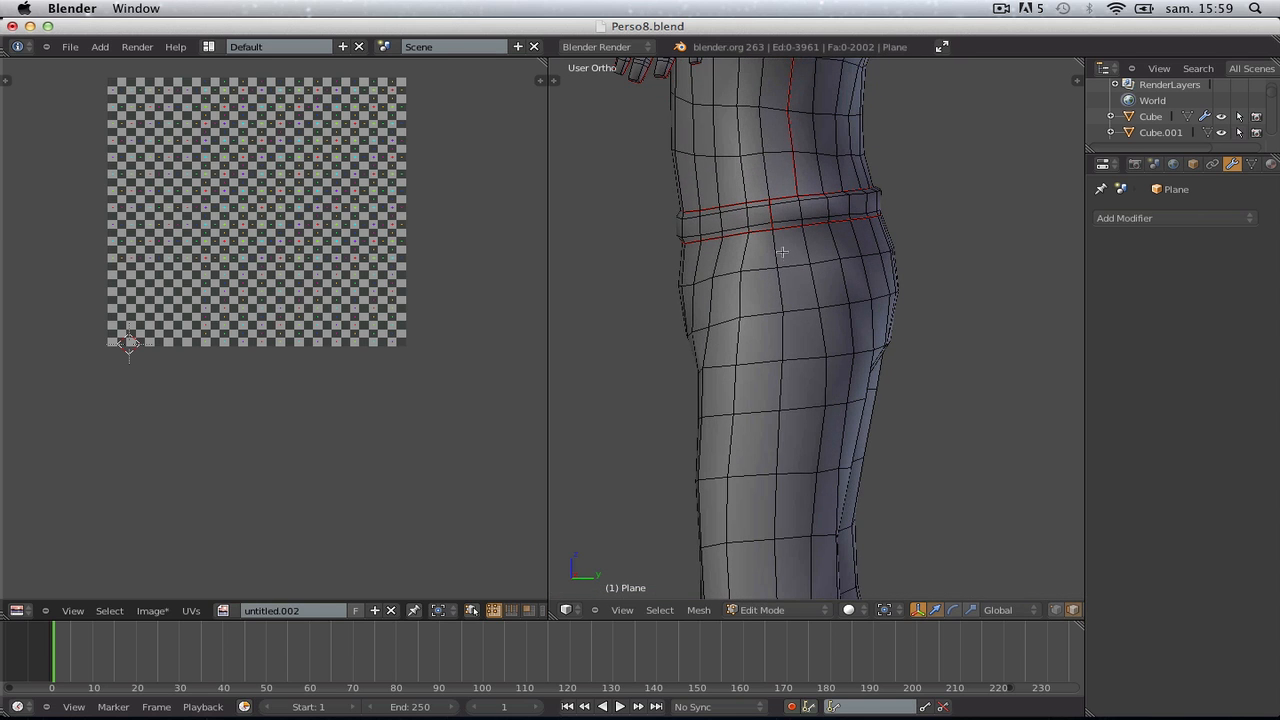
{"action": "right_click", "coordinate": [781, 250]}
{"action": "right_click", "coordinate": [780, 289], "text": "shift"}
{"action": "right_click", "coordinate": [783, 336], "text": "shift"}
{"action": "middle_click_drag", "start_coordinate": [779, 391], "coordinate": [785, 296], "text": "shift"}
{"action": "right_click", "coordinate": [787, 286], "text": "shift"}
{"action": "right_click", "coordinate": [787, 401], "text": "shift"}
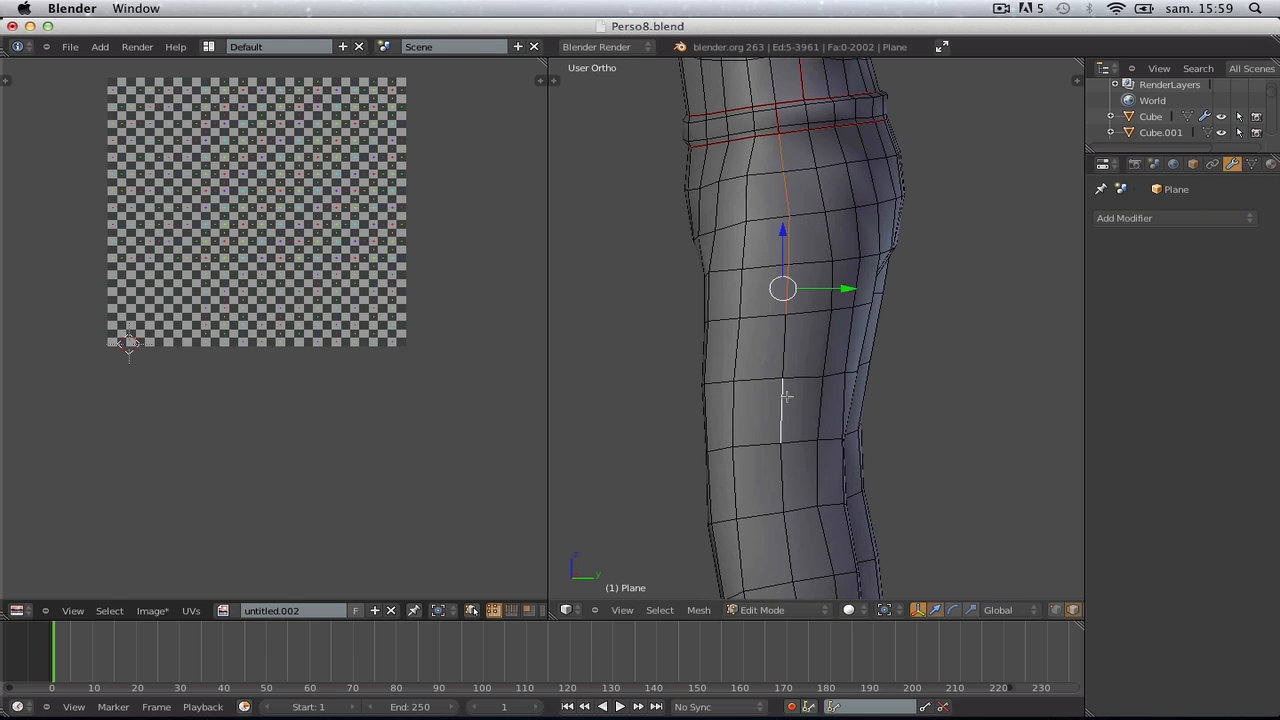
{"action": "right_click", "coordinate": [787, 358], "text": "shift"}
{"action": "middle_click_drag", "start_coordinate": [783, 530], "coordinate": [784, 392], "text": "shift"}
{"action": "right_click", "coordinate": [786, 332], "text": "shift"}
{"action": "right_click", "coordinate": [789, 412], "text": "shift"}
{"action": "middle_click_drag", "start_coordinate": [794, 486], "coordinate": [780, 363], "text": "shift"}
{"action": "right_click", "coordinate": [785, 361], "text": "shift"}
{"action": "right_click", "coordinate": [796, 404], "text": "shift"}
{"action": "right_click", "coordinate": [809, 504], "text": "shift"}
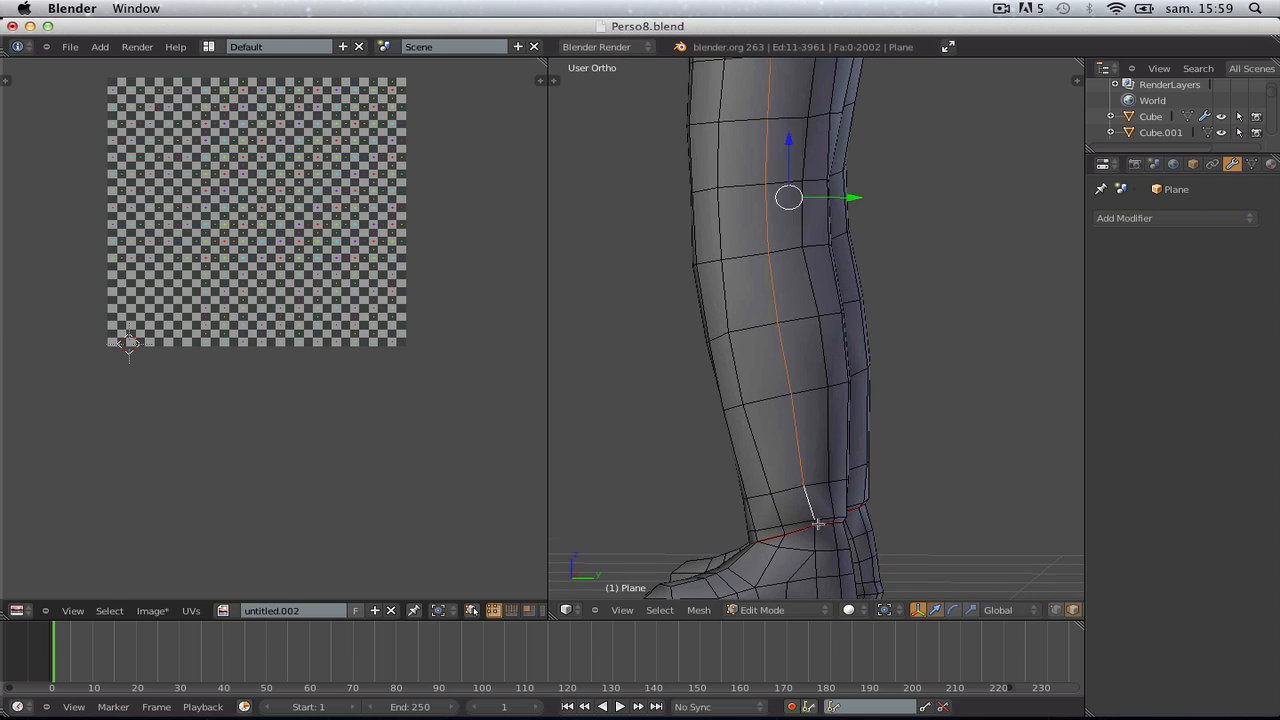
{"action": "scroll", "coordinate": [817, 523], "scroll_direction": "up", "scroll_amount": 6}
{"action": "right_click", "coordinate": [768, 505], "text": "shift"}
{"action": "key", "text": "ctrl+e"}
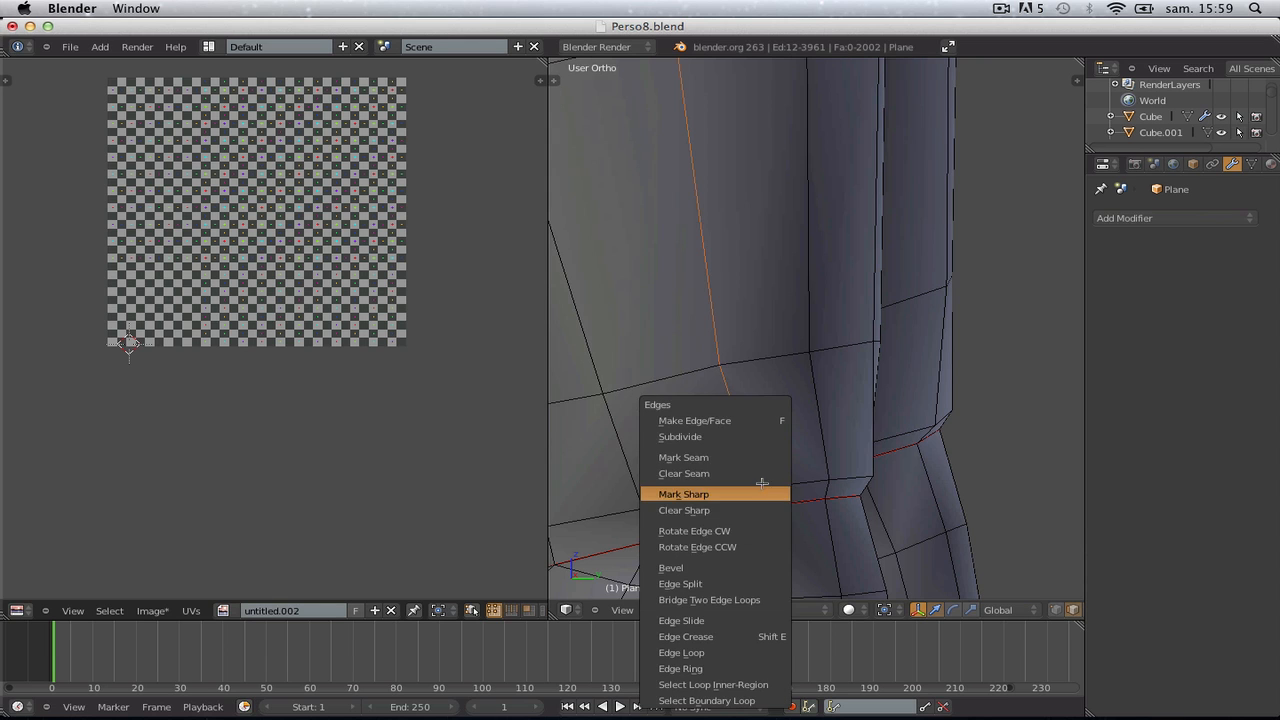
{"action": "left_click", "coordinate": [749, 457]}
{"action": "scroll", "coordinate": [820, 400], "scroll_direction": "down", "scroll_amount": 6}
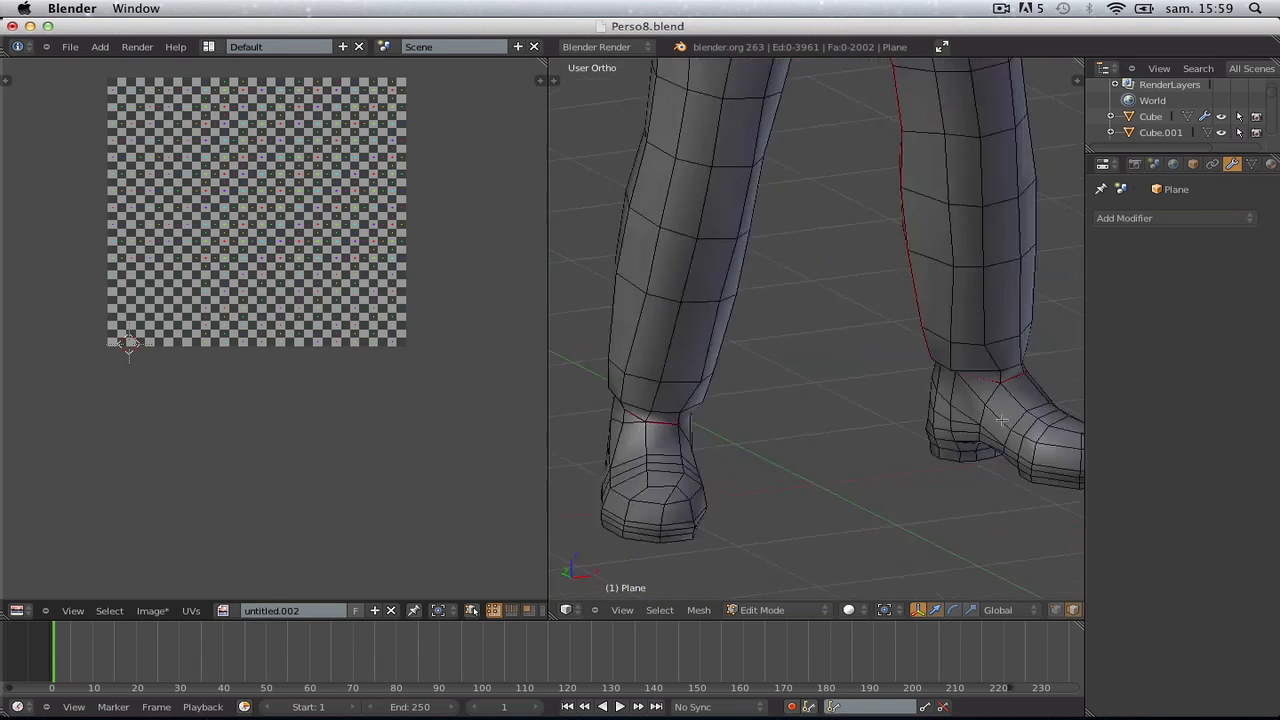
{"action": "key", "text": "a"}
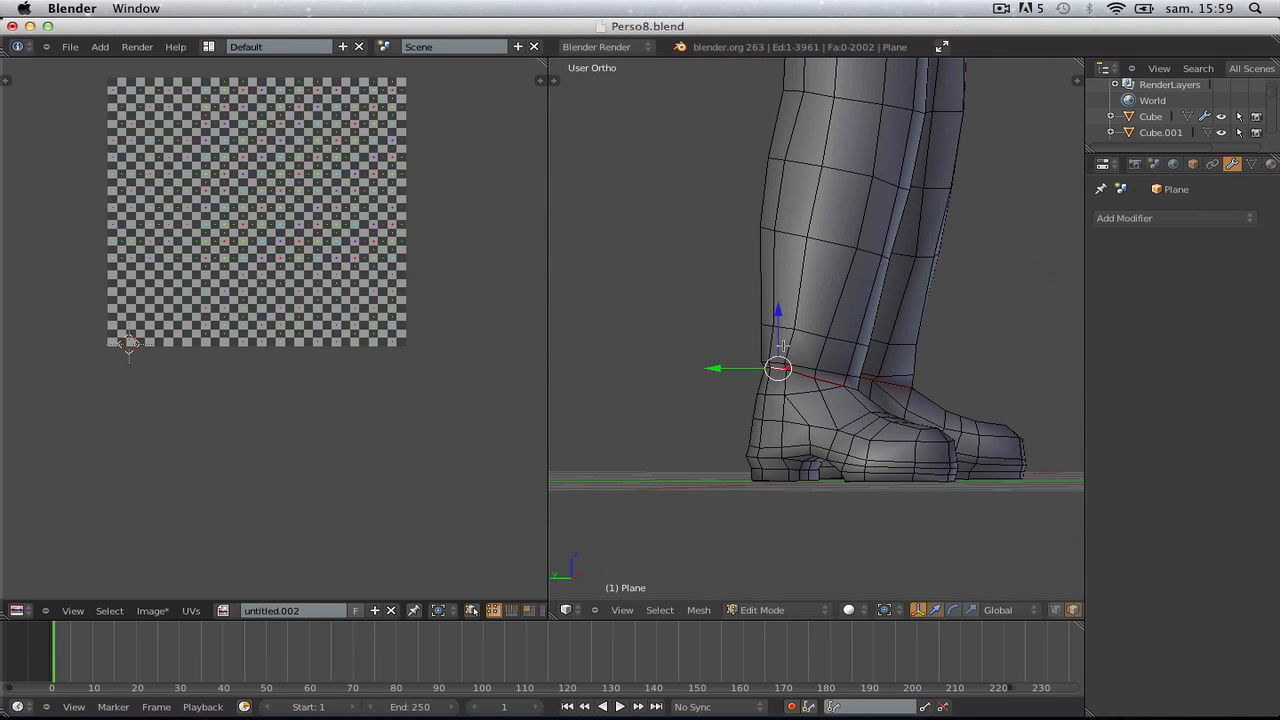
{"action": "key", "text": "a"}
{"action": "scroll", "coordinate": [779, 383], "scroll_direction": "up", "scroll_amount": 3}
{"action": "key", "text": "a"}
{"action": "right_click", "coordinate": [760, 408]}
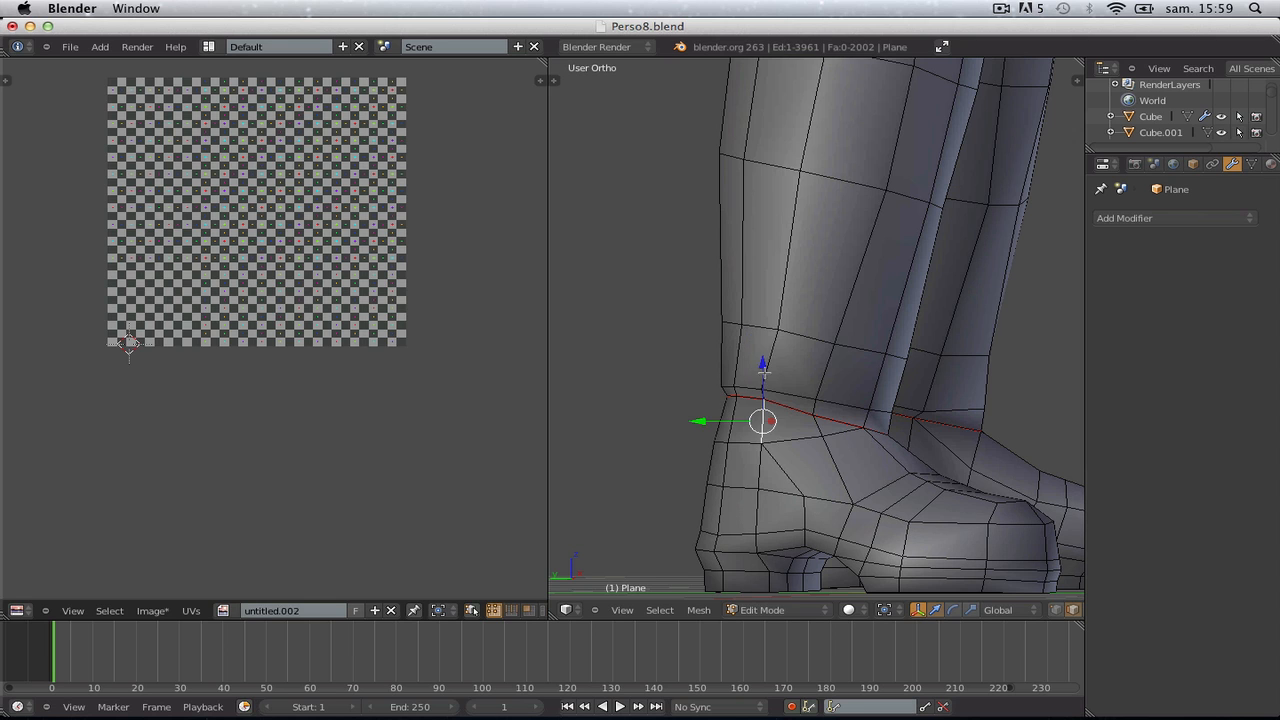
{"action": "key", "text": "a"}
Select the vertical edges up the outer side of the other leg from ankle to belt, mark them as a seam and deselect
{"action": "right_click", "coordinate": [764, 394]}
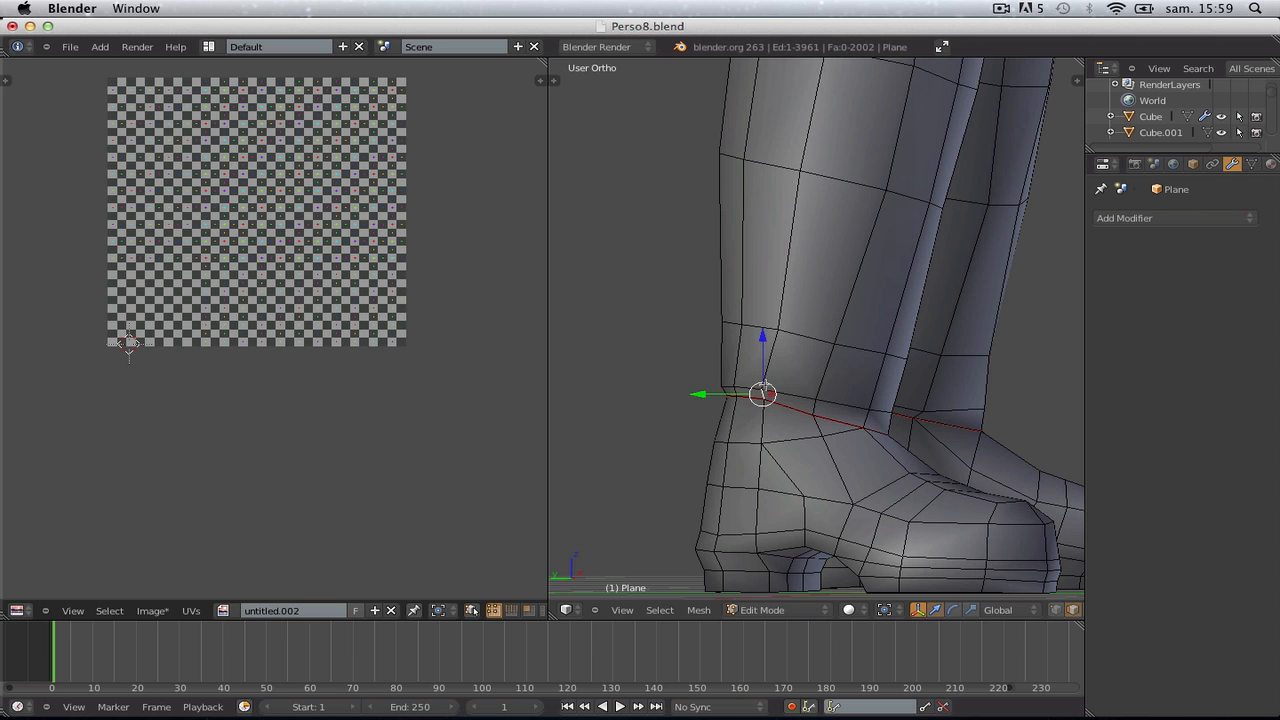
{"action": "right_click", "coordinate": [773, 356], "text": "shift"}
{"action": "right_click", "coordinate": [800, 279], "text": "shift"}
{"action": "middle_click_drag", "start_coordinate": [801, 279], "coordinate": [789, 439], "text": "shift"}
{"action": "right_click", "coordinate": [811, 262], "text": "shift"}
{"action": "middle_click_drag", "start_coordinate": [834, 159], "coordinate": [797, 378], "text": "shift"}
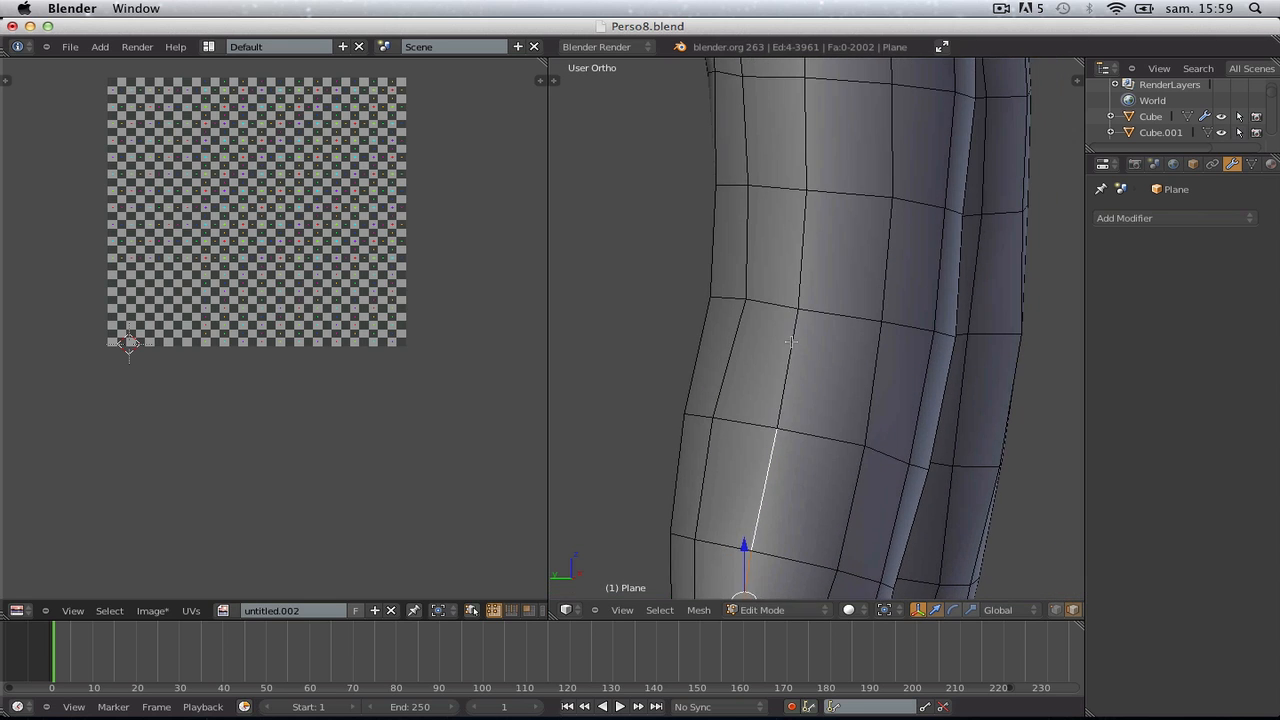
{"action": "right_click", "coordinate": [793, 342], "text": "shift"}
{"action": "right_click", "coordinate": [823, 235], "text": "shift"}
{"action": "middle_click_drag", "start_coordinate": [823, 232], "coordinate": [803, 417], "text": "shift"}
{"action": "right_click", "coordinate": [788, 335], "text": "shift"}
{"action": "middle_click_drag", "start_coordinate": [788, 275], "coordinate": [797, 395], "text": "shift"}
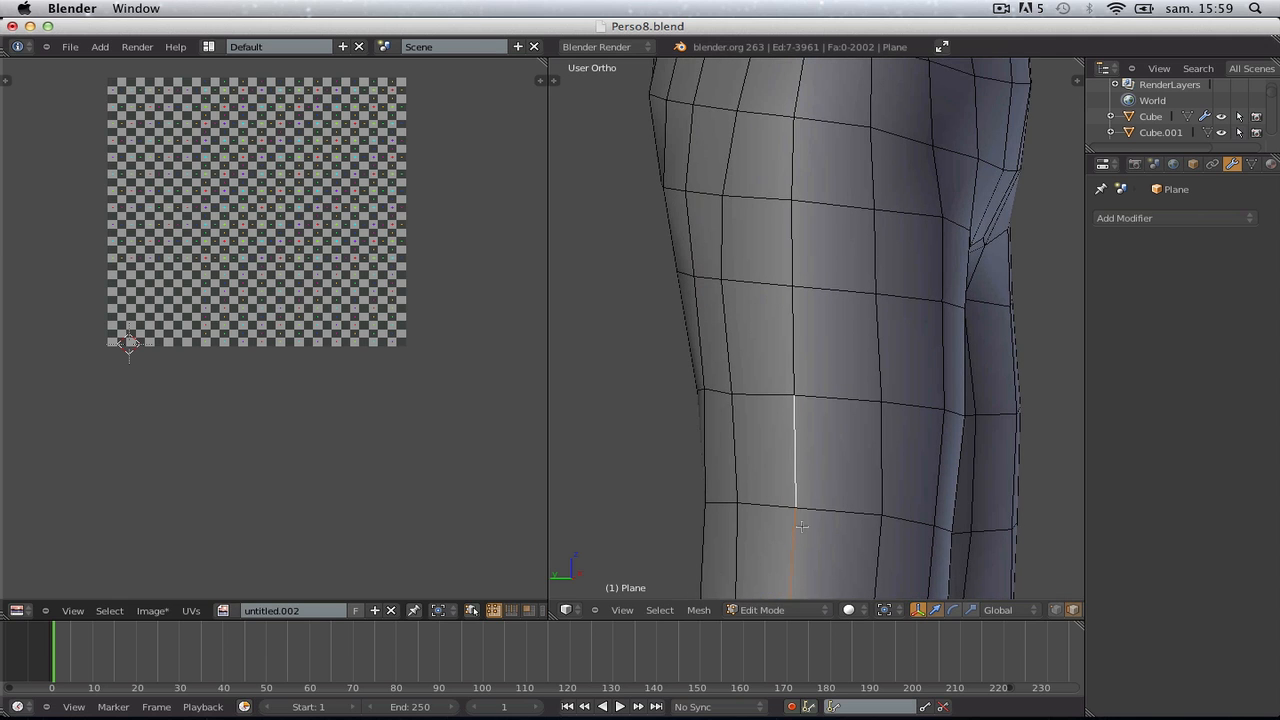
{"action": "right_click", "coordinate": [795, 344], "text": "shift"}
{"action": "right_click", "coordinate": [785, 223], "text": "shift"}
{"action": "middle_click_drag", "start_coordinate": [789, 208], "coordinate": [785, 443], "text": "shift"}
{"action": "right_click", "coordinate": [785, 398], "text": "shift"}
{"action": "right_click", "coordinate": [785, 334], "text": "shift"}
{"action": "key", "text": "ctrl+e"}
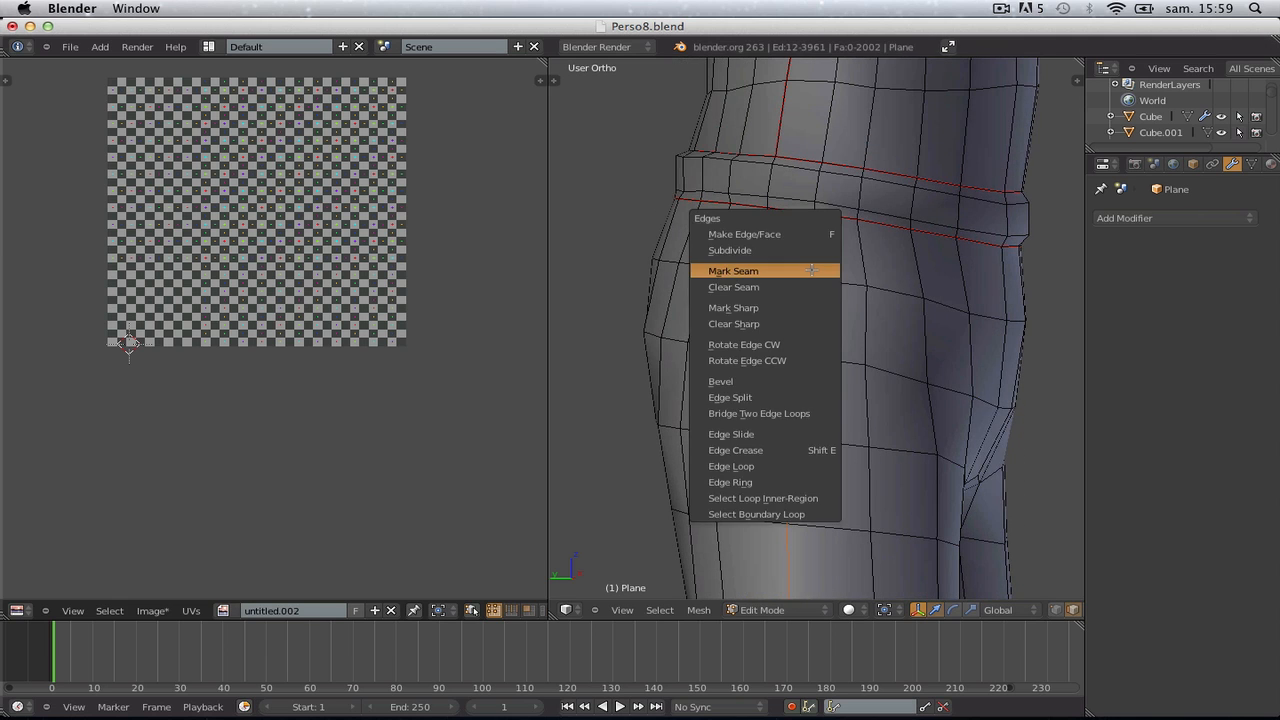
{"action": "left_click", "coordinate": [811, 271]}
{"action": "scroll", "coordinate": [813, 280], "scroll_direction": "down", "scroll_amount": 7}
{"action": "key", "text": "a"}
Switch to face selection, select all faces of the trousers up to their seams and unwrap them
{"action": "key", "text": "ctrl+Tab"}
{"action": "left_click", "coordinate": [826, 388]}
{"action": "middle_click_drag", "start_coordinate": [826, 390], "coordinate": [686, 429]}
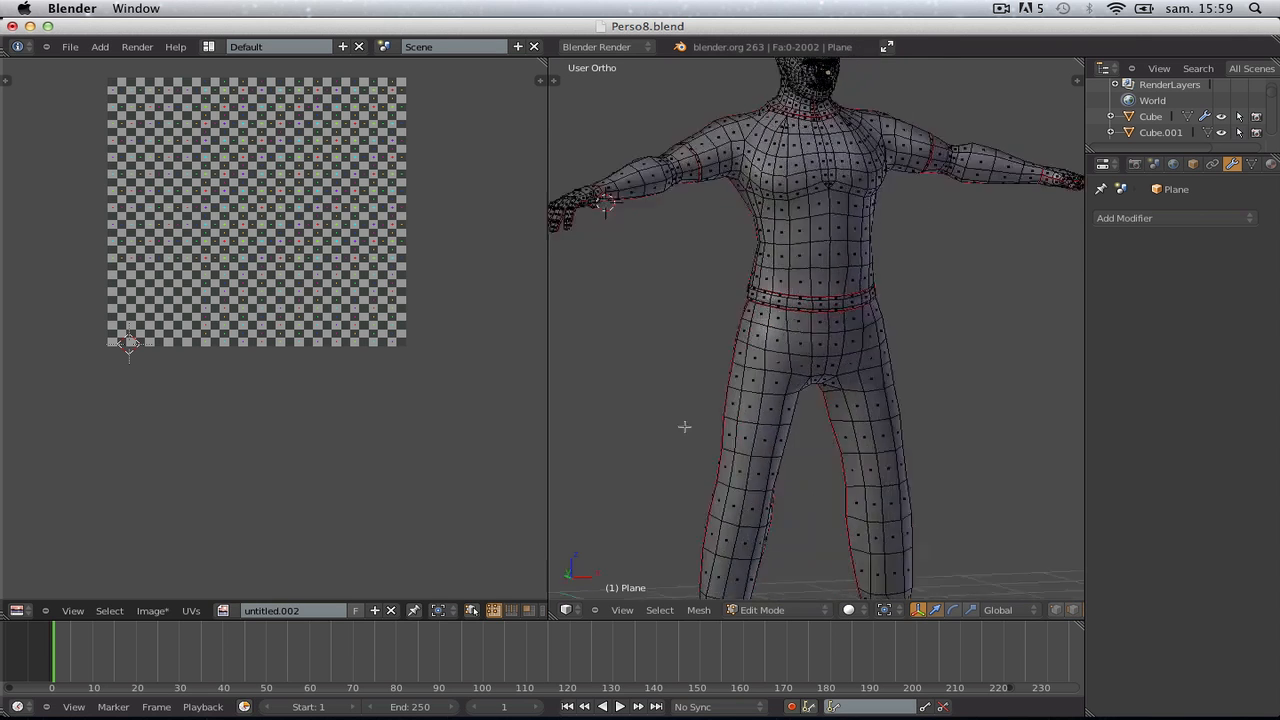
{"action": "scroll", "coordinate": [796, 377], "scroll_direction": "up", "scroll_amount": 3}
{"action": "key", "text": "l"}
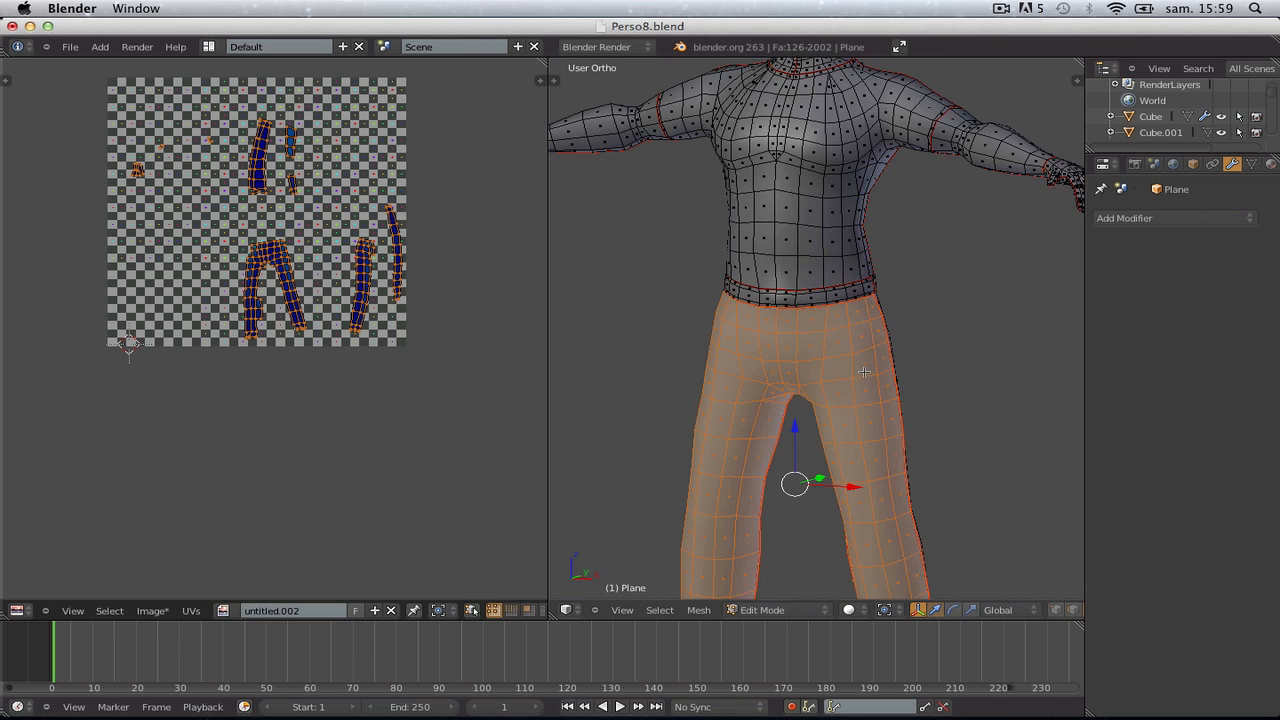
{"action": "scroll", "coordinate": [864, 370], "scroll_direction": "down", "scroll_amount": 3}
{"action": "key", "text": "u"}
{"action": "left_click", "coordinate": [866, 378]}
{"action": "scroll", "coordinate": [209, 194], "scroll_direction": "up", "scroll_amount": 1}
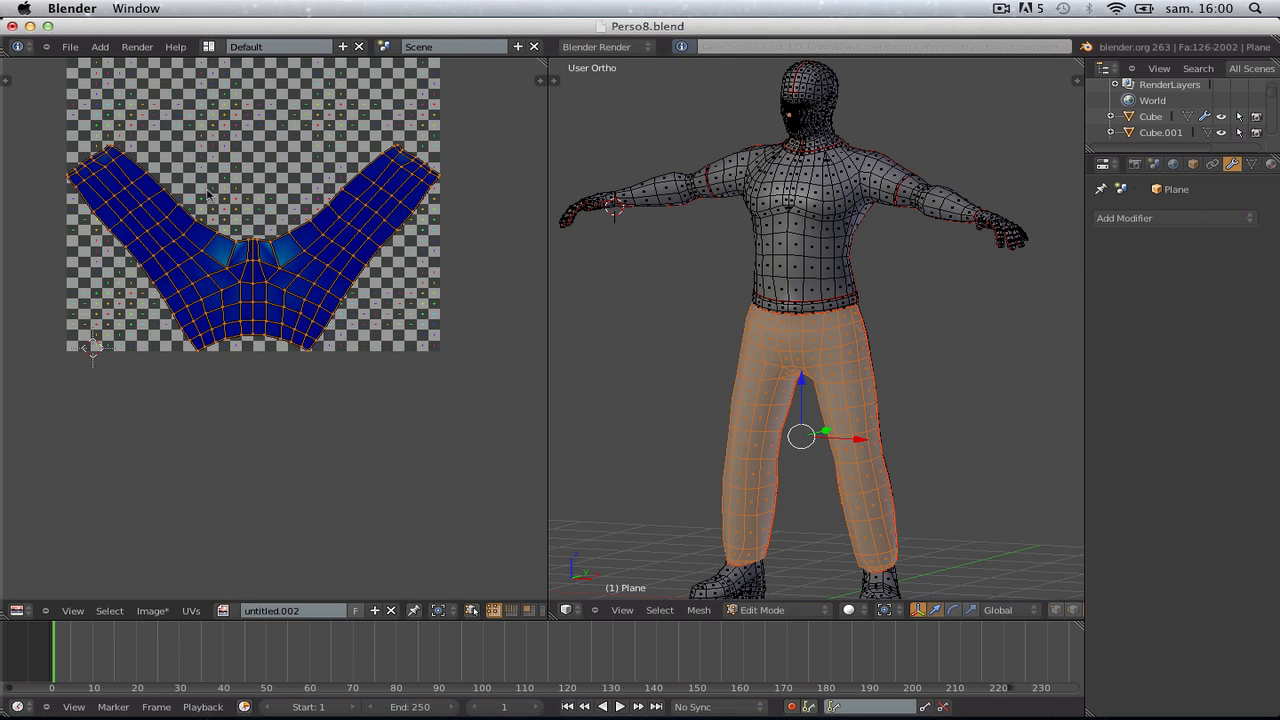
Select one outer leg border of the trousers' UV island, straighten it by scaling to 0 along X, and pin it
{"action": "key", "text": "a"}
{"action": "key", "text": "a"}
{"action": "key", "text": "a"}
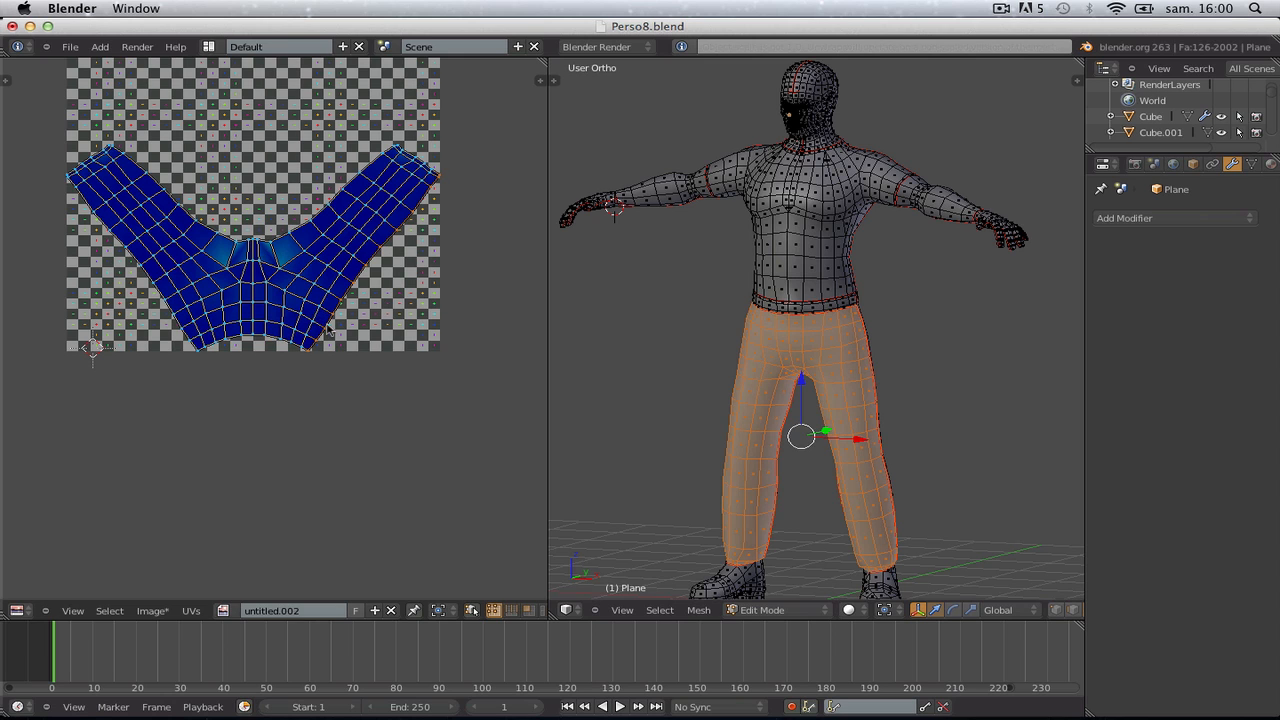
{"action": "key", "text": "s"}
{"action": "key", "text": "x"}
{"action": "key", "text": "0"}
{"action": "key", "text": "Return"}
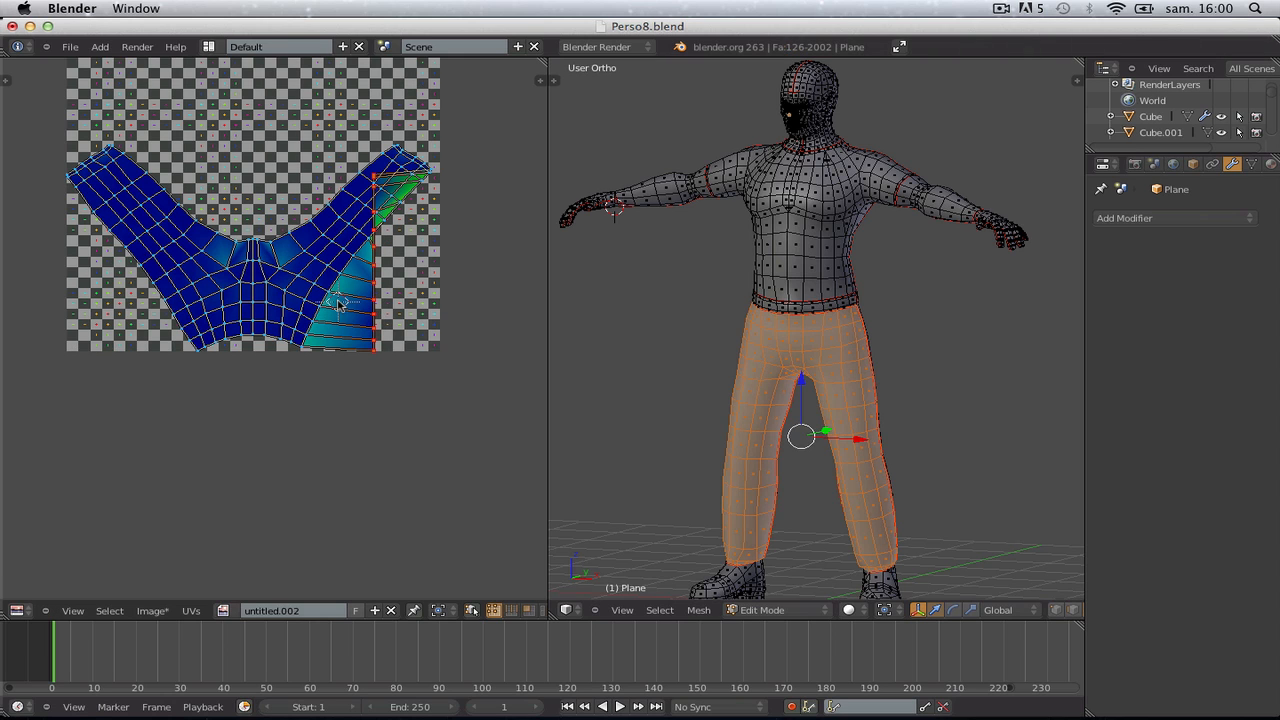
Re-unwrap the trousers around the single pinned border, then try to straighten the opposite leg's outer border along X
{"action": "key", "text": "a"}
{"action": "key", "text": "e"}
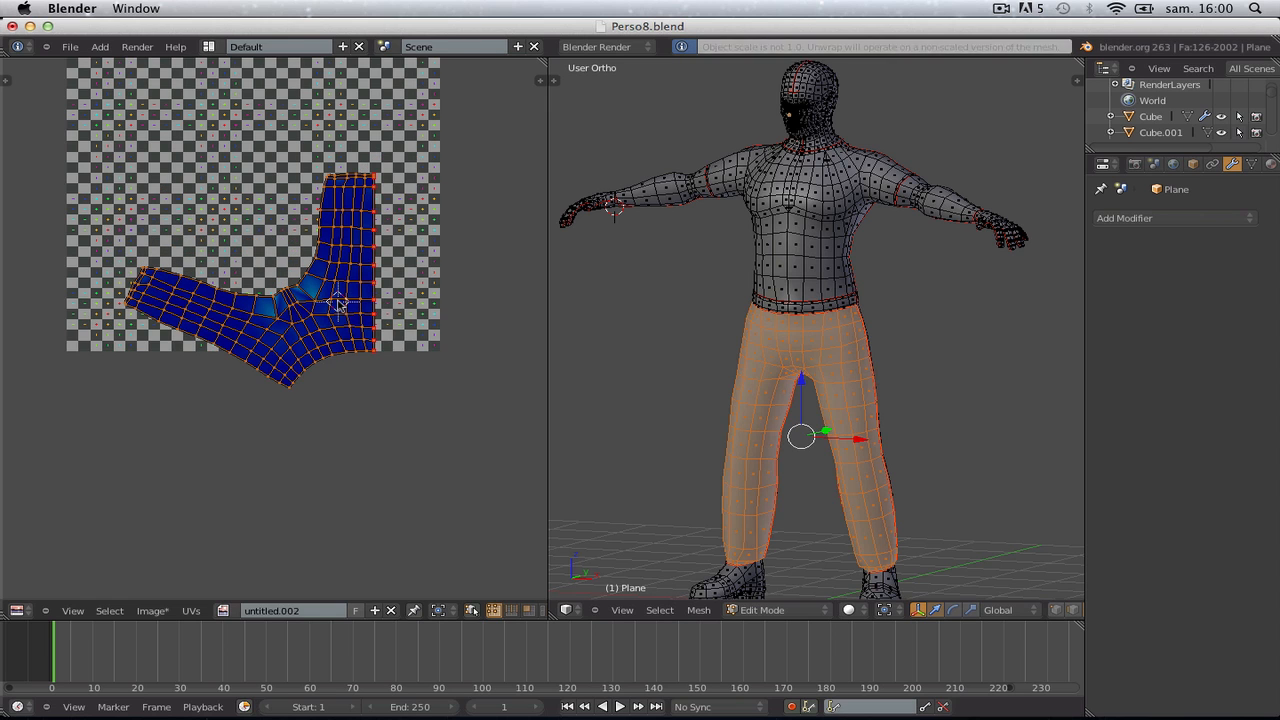
{"action": "scroll", "coordinate": [340, 304], "scroll_direction": "up", "scroll_amount": 2}
{"action": "key", "text": "a"}
{"action": "right_click", "coordinate": [189, 364], "text": "alt"}
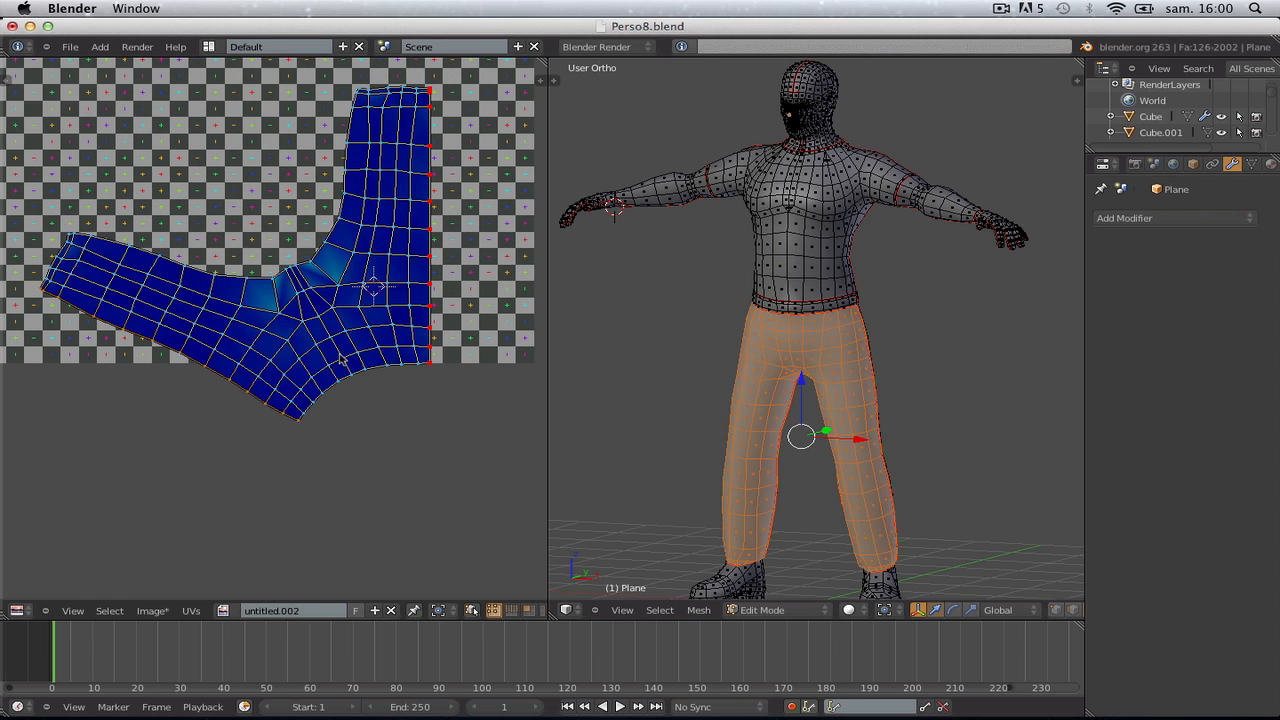
{"action": "key", "text": "s"}
{"action": "key", "text": "x"}
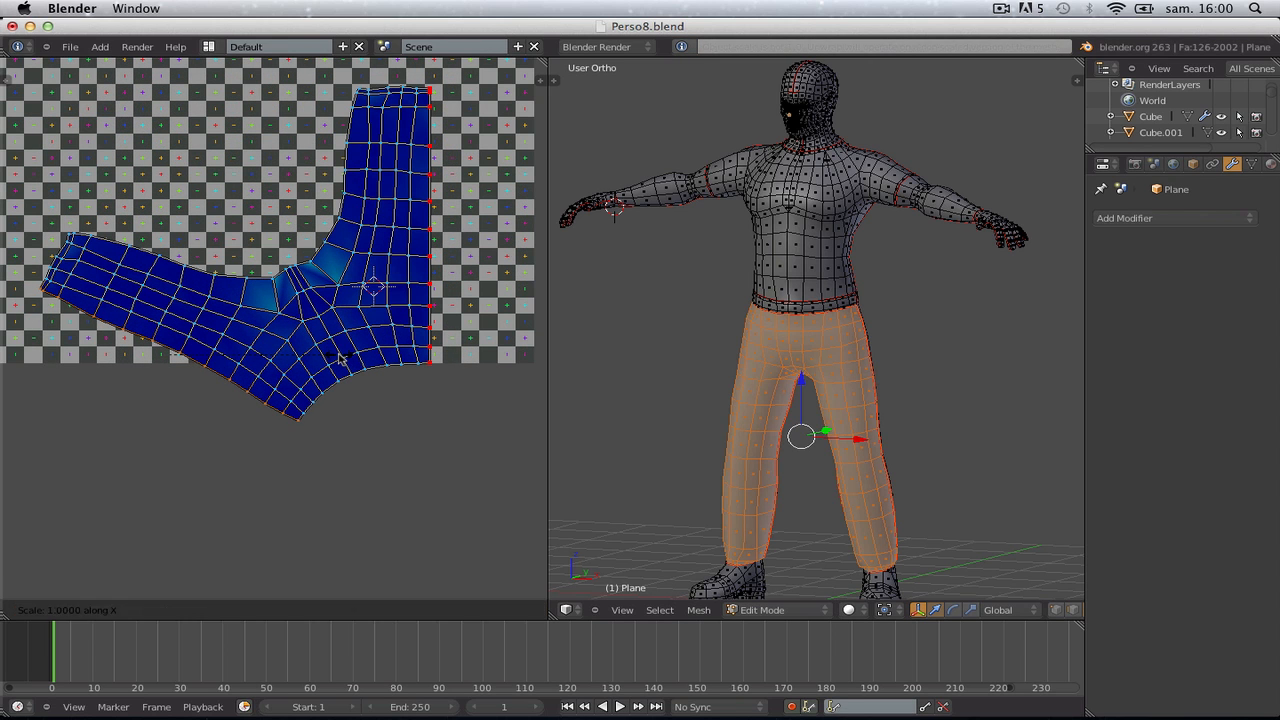
{"action": "key", "text": "0"}
{"action": "key", "text": "Escape"}
{"action": "key", "text": "w"}
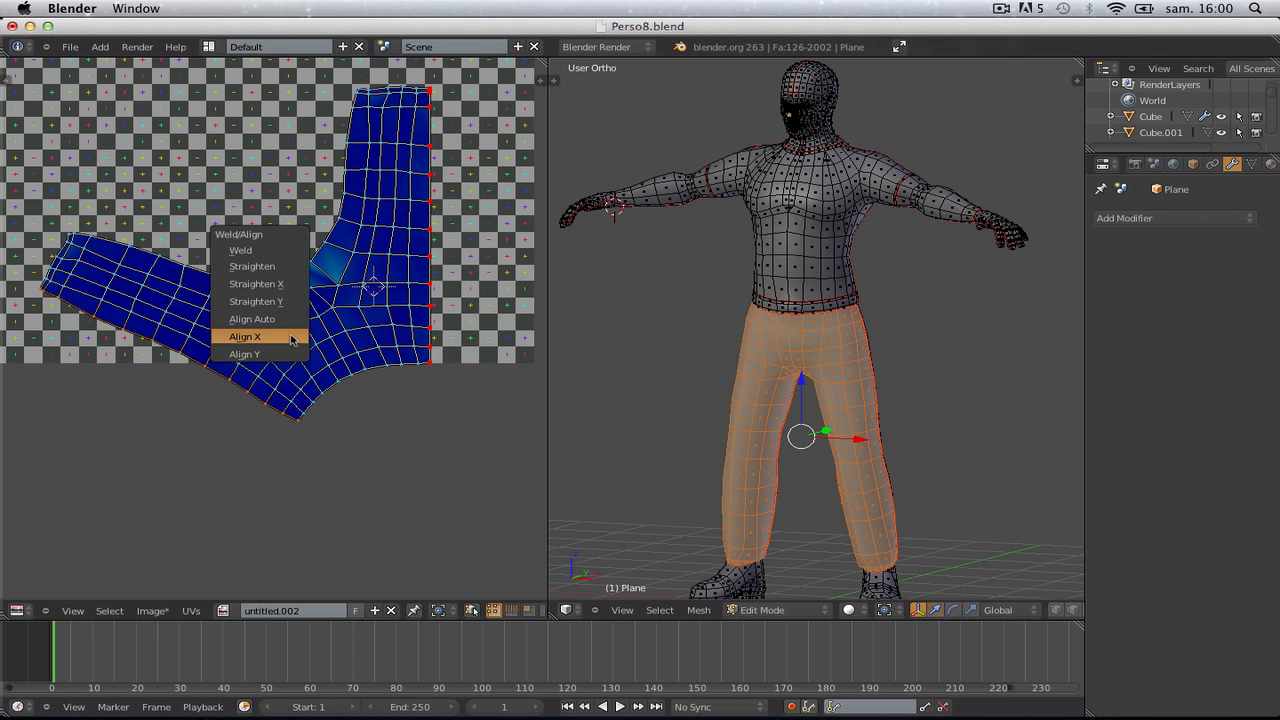
{"action": "left_click", "coordinate": [297, 337]}
{"action": "key", "text": "g"}
{"action": "key", "text": "Escape"}
Undo the alignment attempt and the re-unwrap, going back to the layout with one straightened leg border
{"action": "key", "text": "ctrl+z"}
{"action": "key", "text": "ctrl+z"}
{"action": "key", "text": "ctrl+z"}
{"action": "key", "text": "ctrl+z"}
{"action": "key", "text": "ctrl+z"}
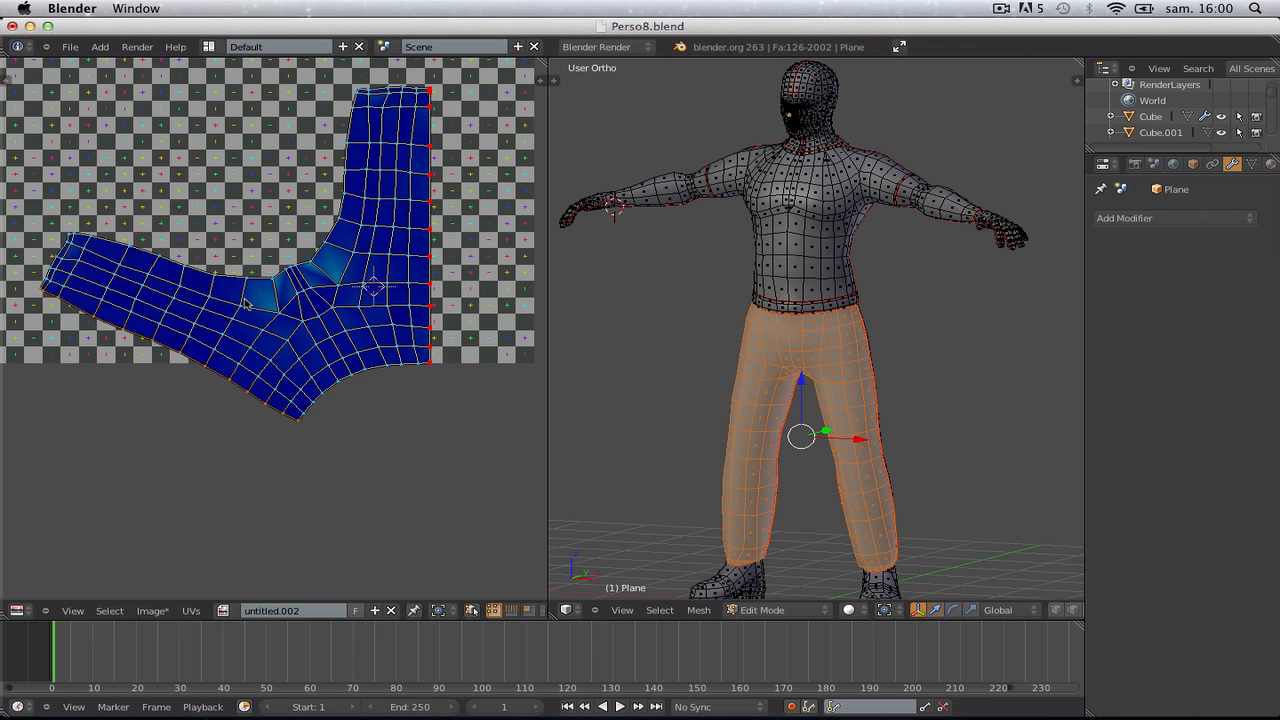
{"action": "scroll", "coordinate": [312, 264], "scroll_direction": "down", "scroll_amount": 2}
Straighten the opposite outer leg border of the UV island by scaling it to 0 along X, and pin it
{"action": "key", "text": "a"}
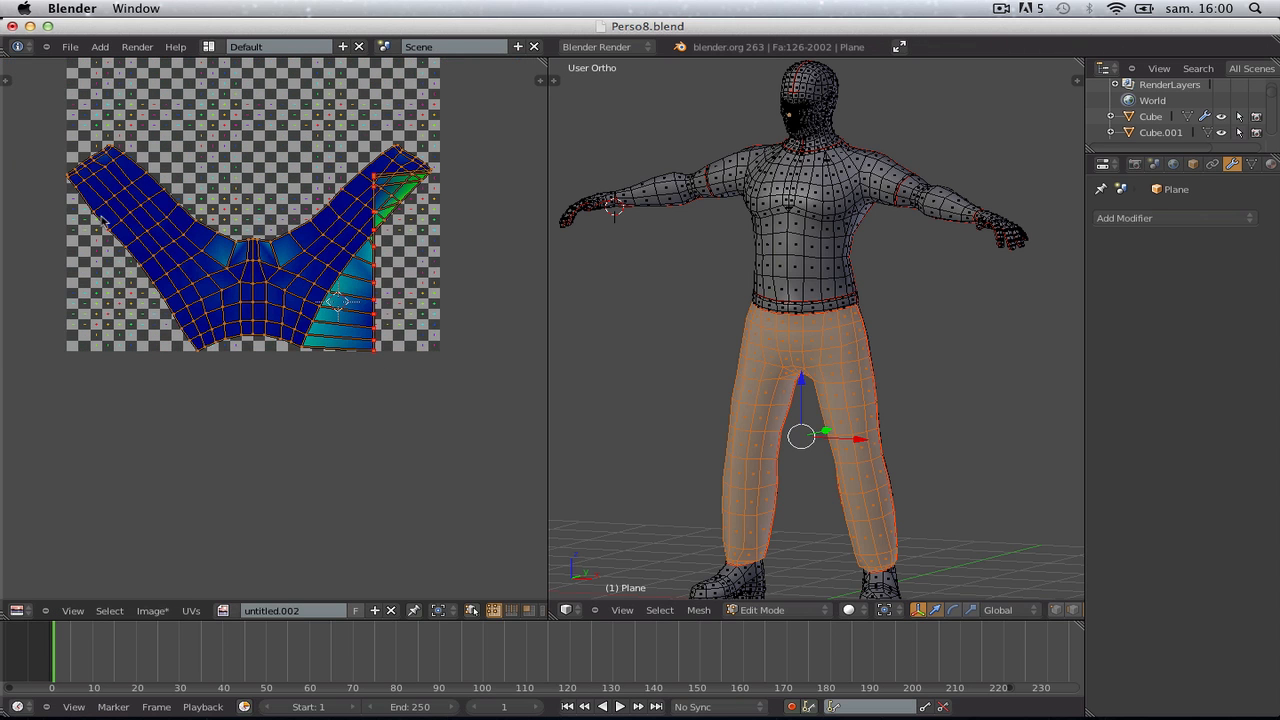
{"action": "right_click", "coordinate": [100, 219], "text": "alt"}
{"action": "key", "text": "s"}
{"action": "key", "text": "x"}
{"action": "key", "text": "0"}
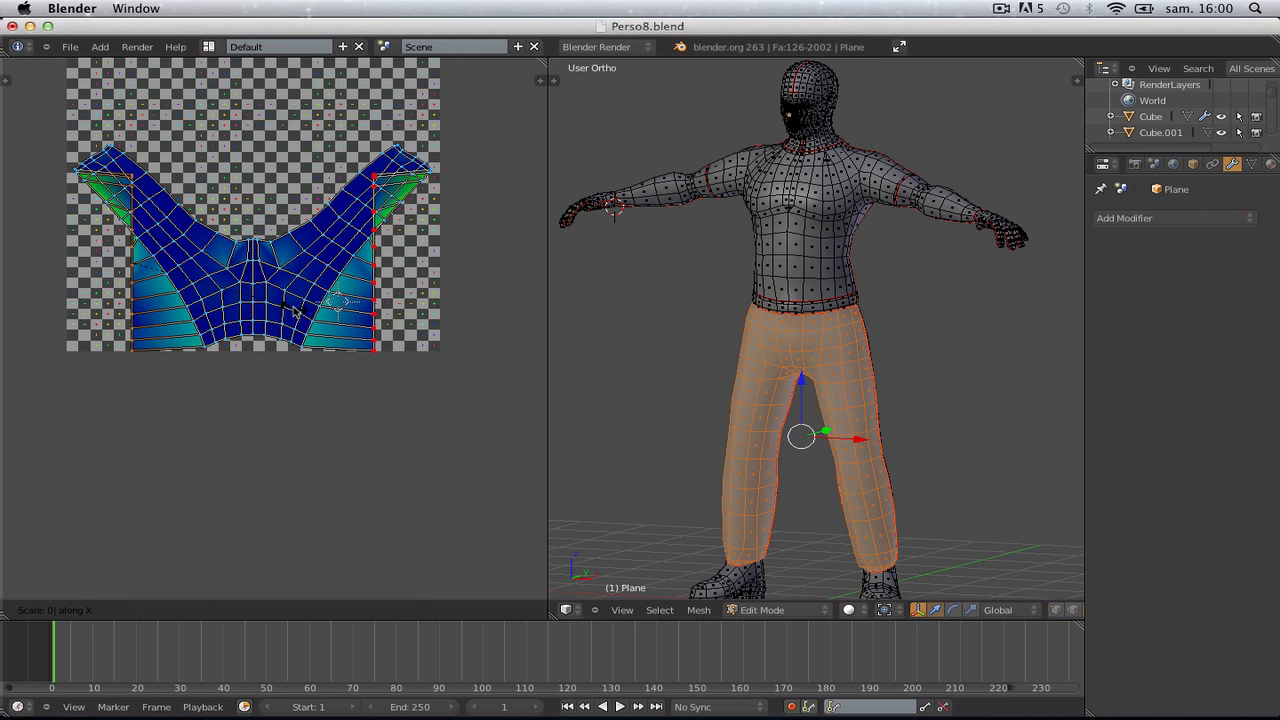
{"action": "key", "text": "Return"}
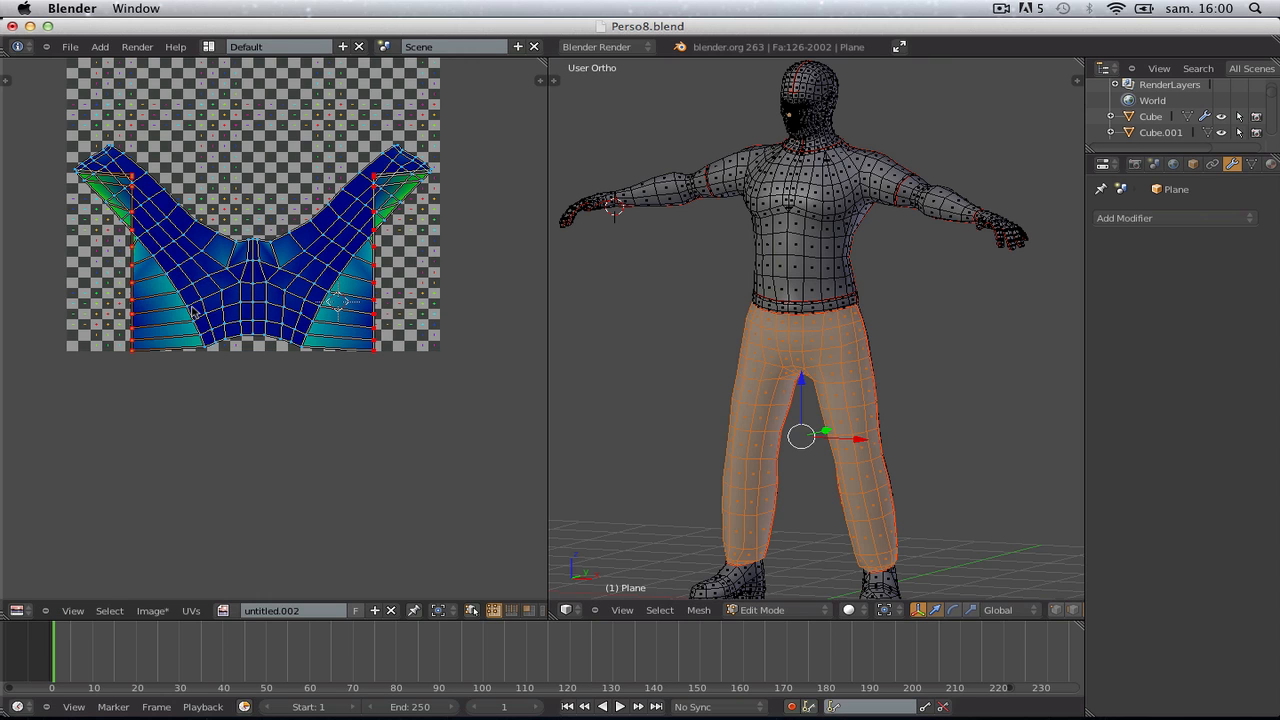
Try re-unwrapping the whole trousers island around the two pinned leg borders, then undo it
{"action": "left_click", "coordinate": [191, 307]}
{"action": "key", "text": "a"}
{"action": "key", "text": "a"}
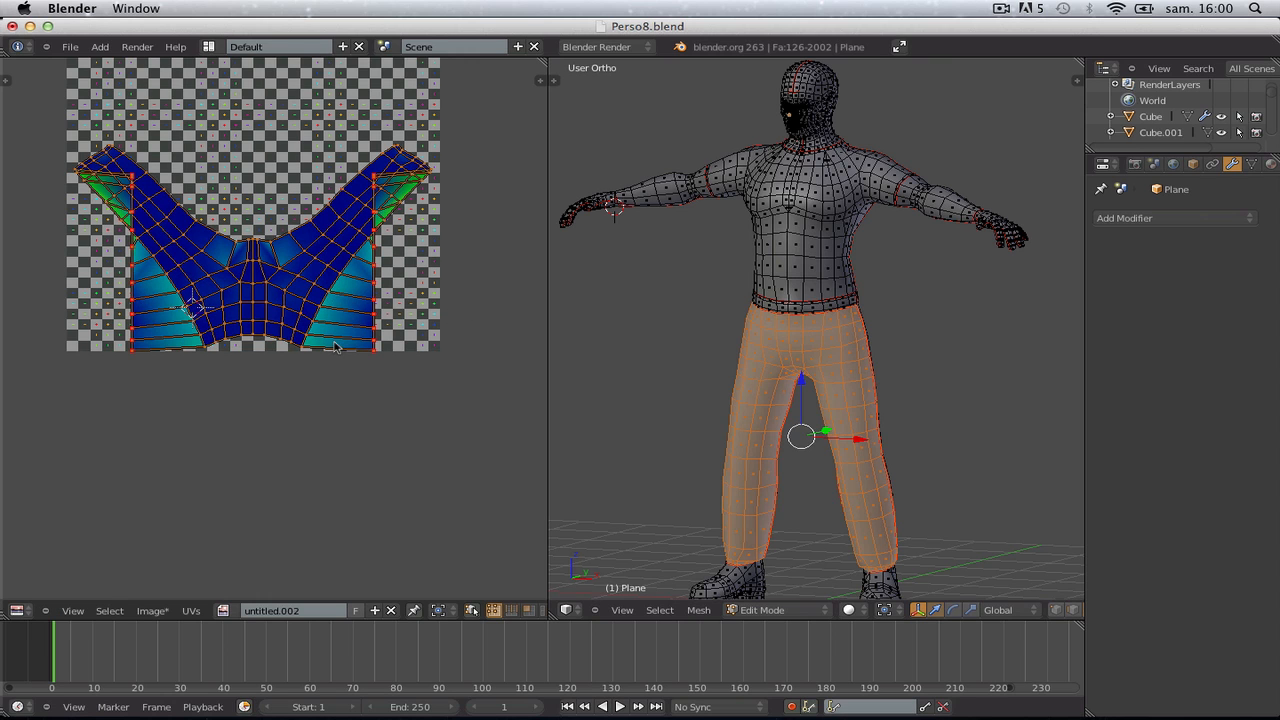
{"action": "key", "text": "e"}
{"action": "scroll", "coordinate": [336, 347], "scroll_direction": "up", "scroll_amount": 2}
{"action": "key", "text": "ctrl+z"}
{"action": "key", "text": "ctrl+z"}
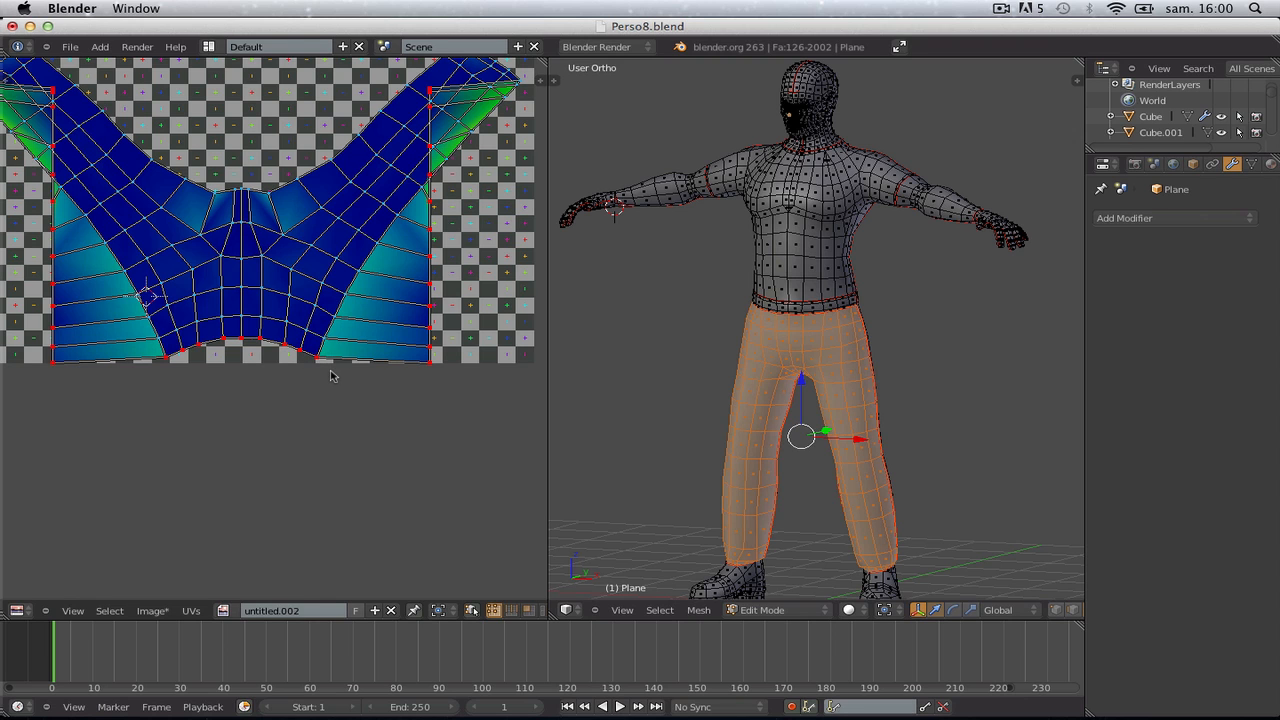
Try re-unwrapping the trousers with the waist border pinned as well, then undo the unwrap
{"action": "key", "text": "a"}
{"action": "key", "text": "e"}
{"action": "key", "text": "ctrl+z"}
{"action": "key", "text": "ctrl+z"}
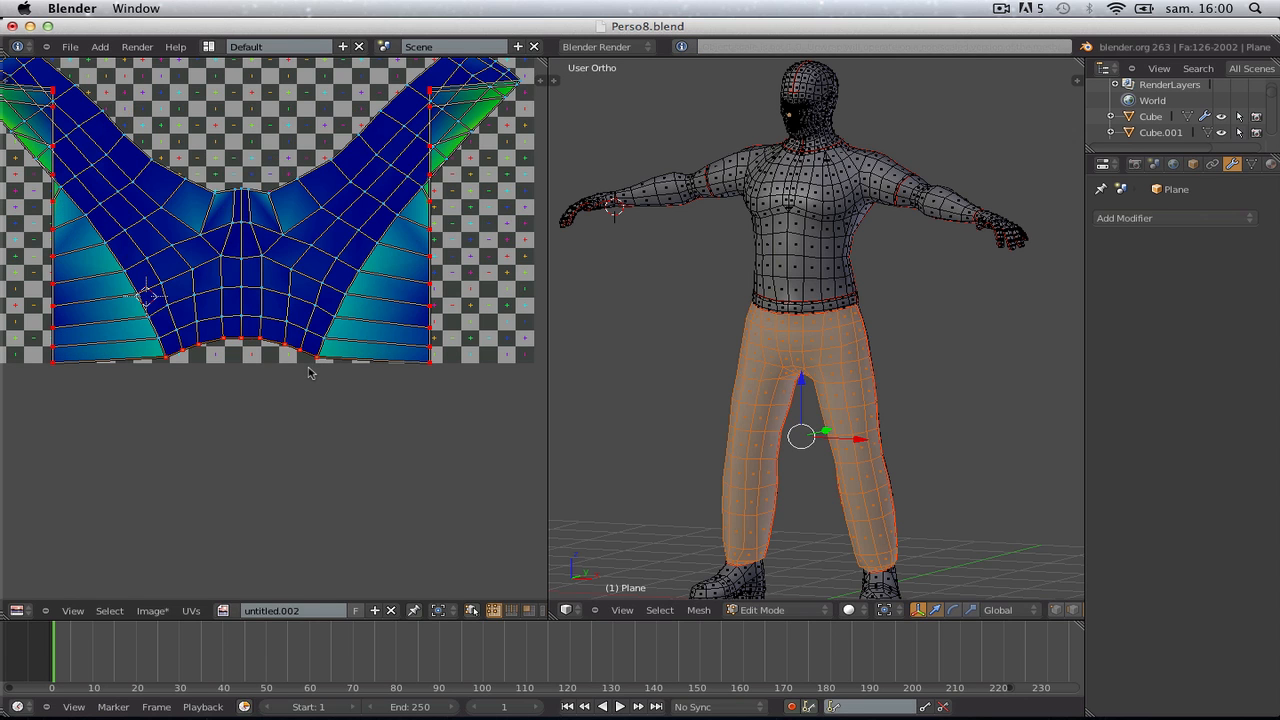
Try widening the trousers' waist border along X and re-unwrapping the island, then undo the unwrap
{"action": "key", "text": "g"}
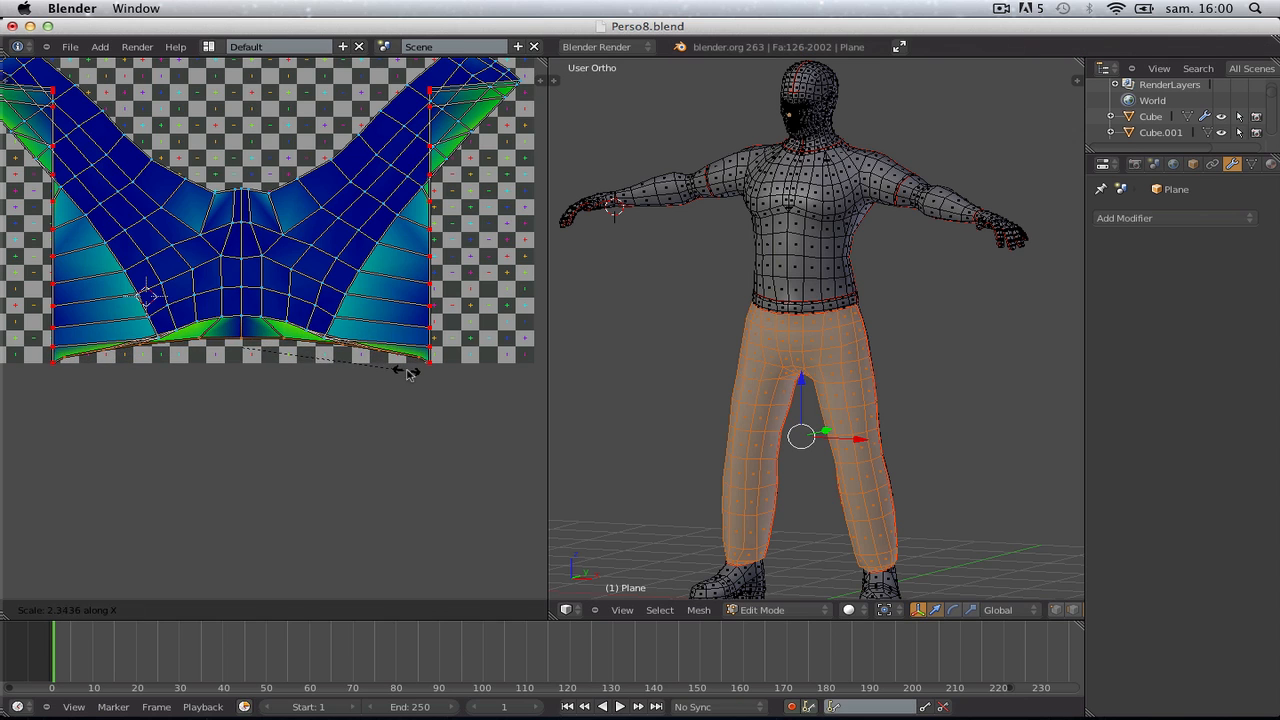
{"action": "left_click", "coordinate": [406, 387]}
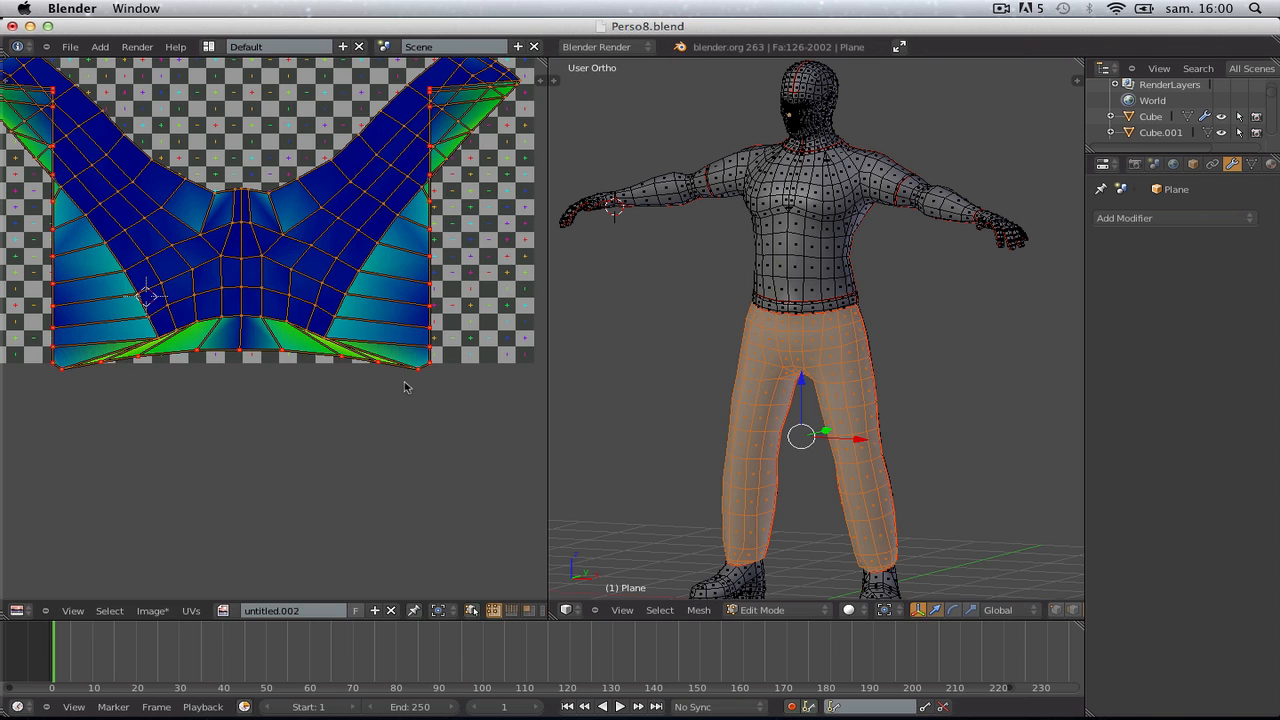
{"action": "key", "text": "e"}
{"action": "key", "text": "ctrl+z"}
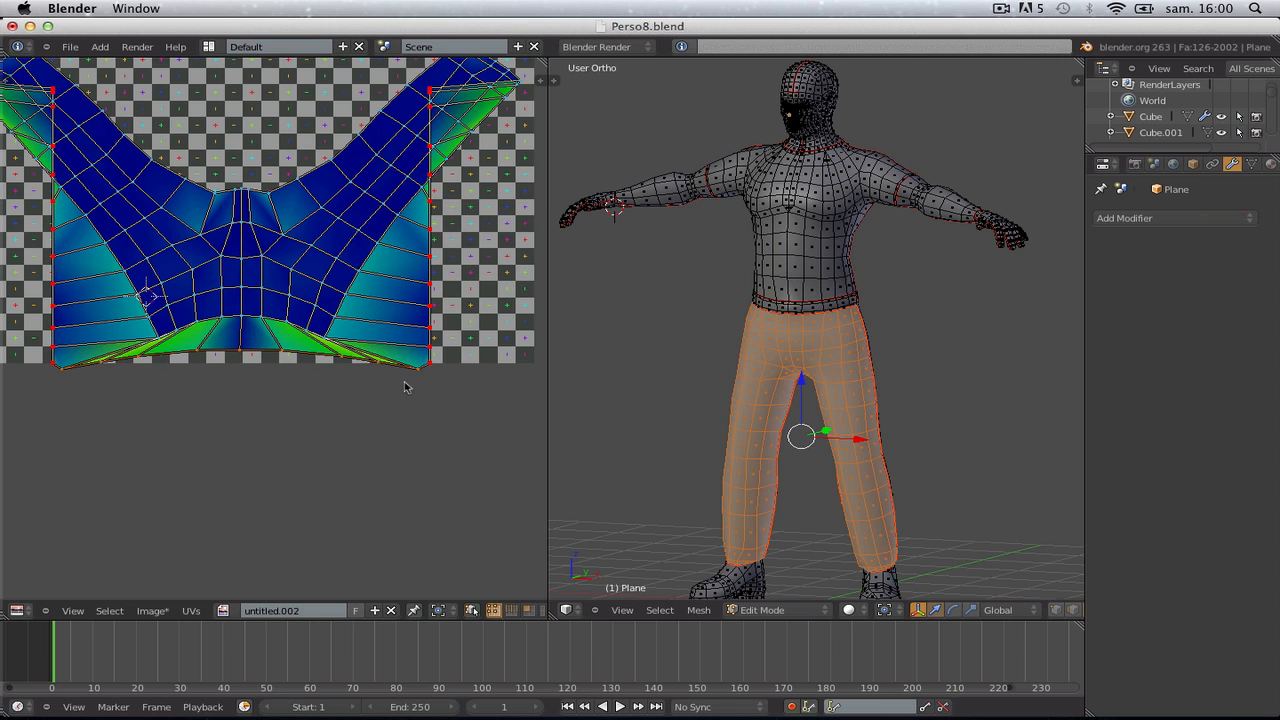
Undo the waist border change and both straightened, pinned leg borders, returning to the original trousers front unwrap
{"action": "key", "text": "ctrl+z"}
{"action": "key", "text": "ctrl+z"}
{"action": "key", "text": "ctrl+z"}
{"action": "key", "text": "ctrl+z"}
{"action": "key", "text": "ctrl+z"}
{"action": "key", "text": "ctrl+z"}
{"action": "key", "text": "ctrl+z"}
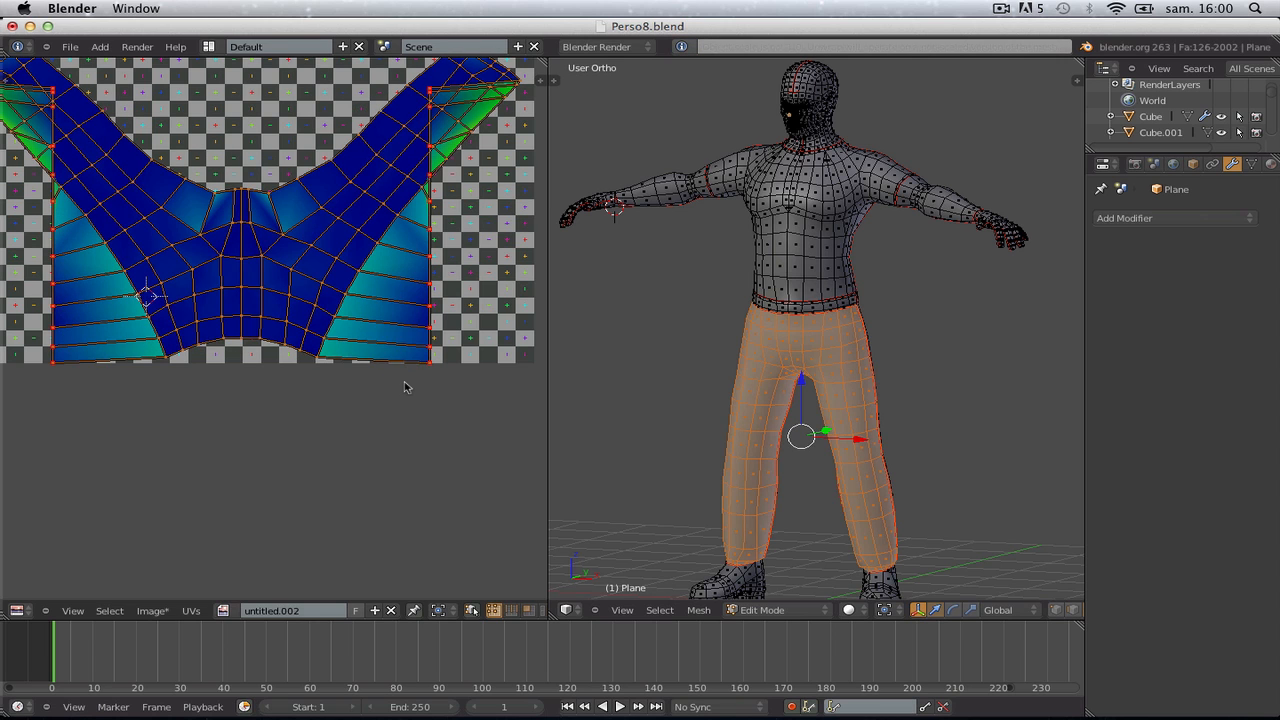
{"action": "key", "text": "ctrl+z"}
{"action": "key", "text": "ctrl+z"}
{"action": "key", "text": "ctrl+z"}
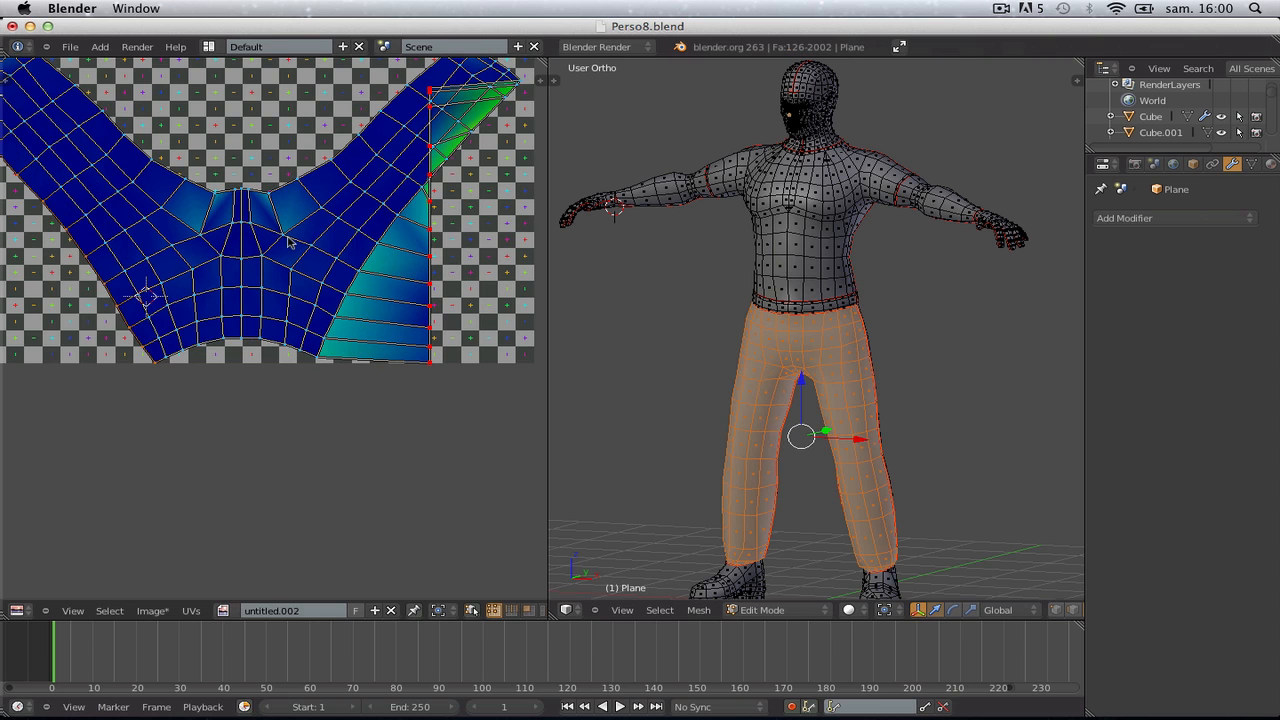
{"action": "key", "text": "ctrl+z"}
{"action": "key", "text": "ctrl+z"}
{"action": "key", "text": "ctrl+z"}
{"action": "key", "text": "ctrl+z"}
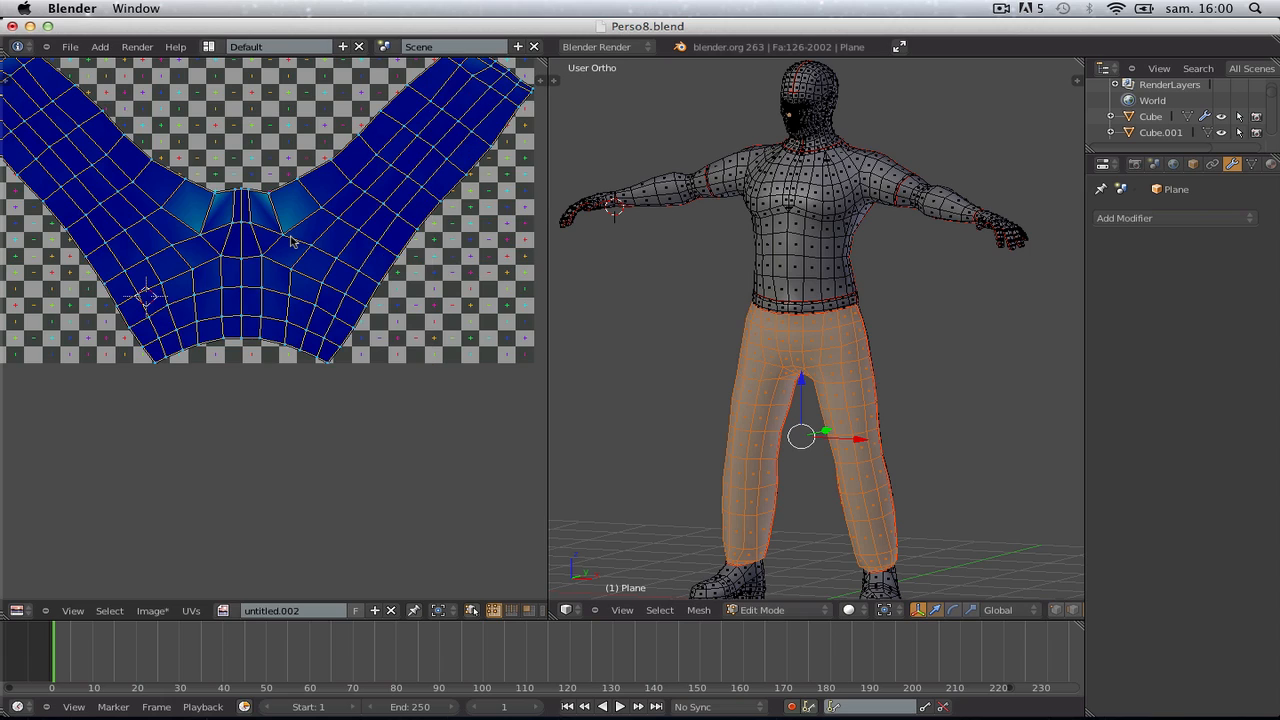
Add the linked back faces of the trousers to the selection and unwrap the front and back halves together
{"action": "key", "text": "Tab"}
{"action": "key", "text": "Tab"}
{"action": "key", "text": "Tab"}
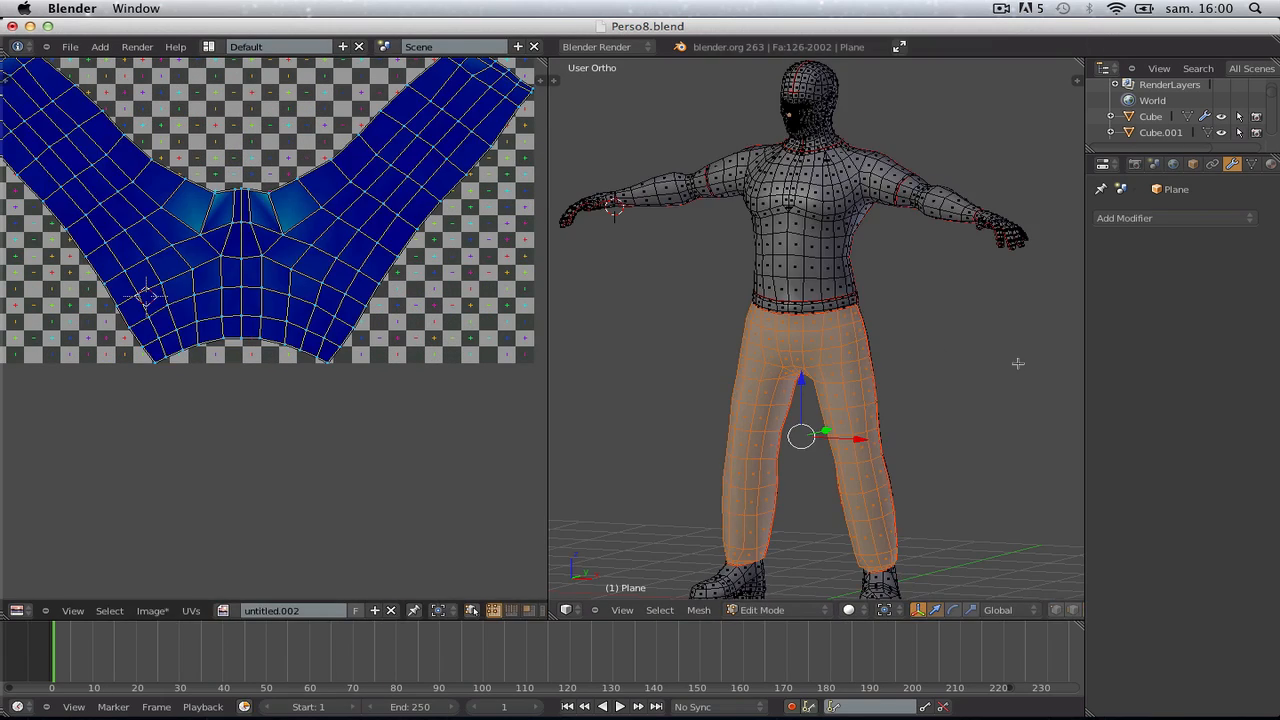
{"action": "middle_click_drag", "start_coordinate": [965, 424], "coordinate": [782, 343]}
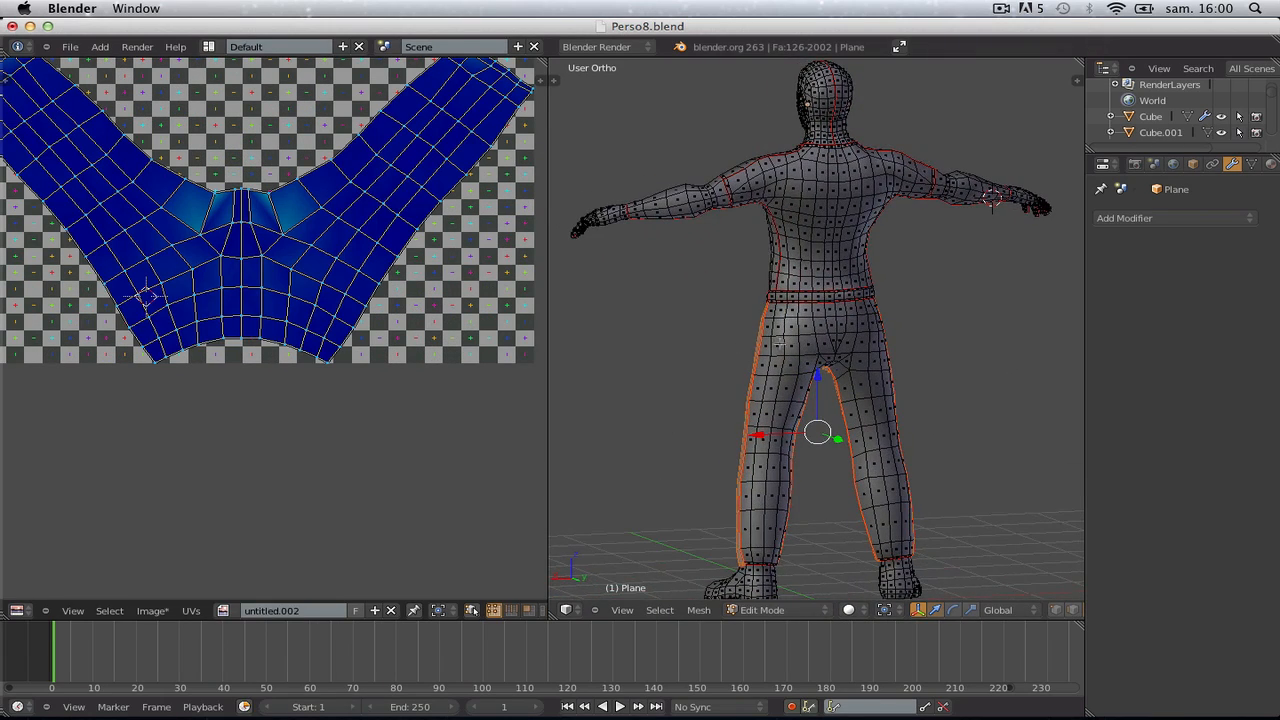
{"action": "key", "text": "l"}
{"action": "key", "text": "u"}
{"action": "left_click", "coordinate": [760, 334]}
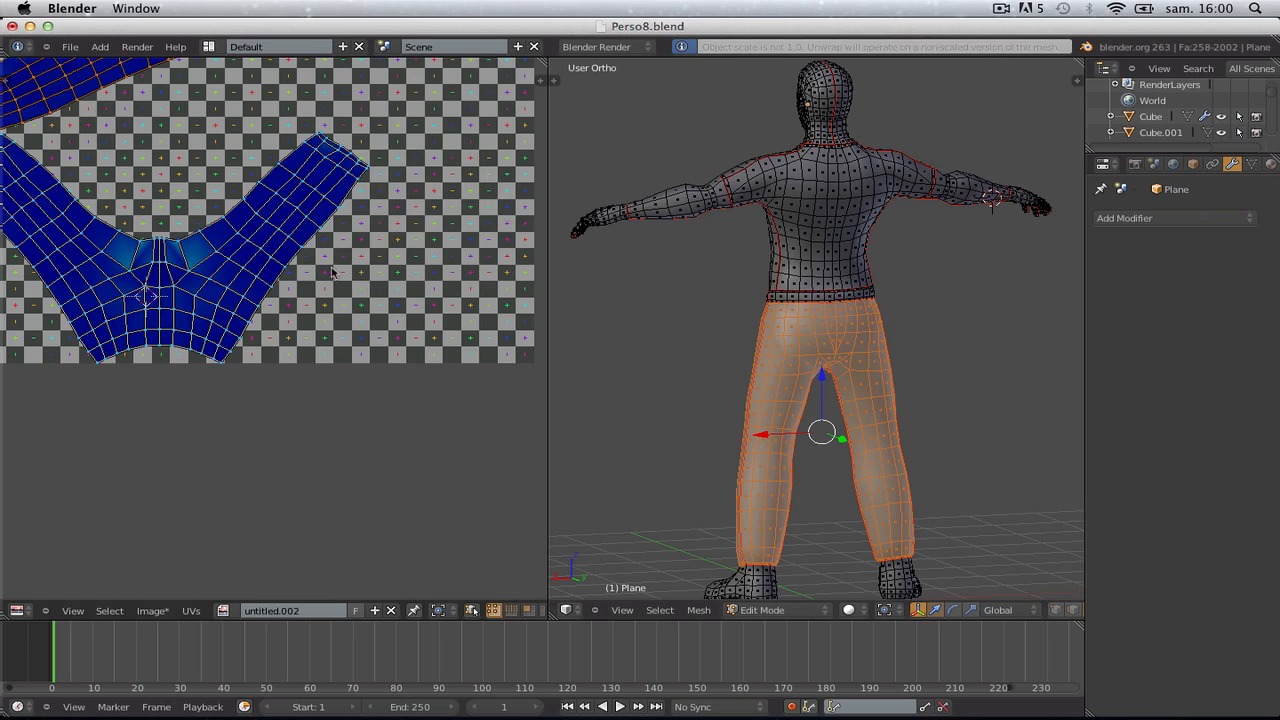
{"action": "scroll", "coordinate": [217, 248], "scroll_direction": "down", "scroll_amount": 2}
{"action": "middle_click_drag", "start_coordinate": [217, 248], "coordinate": [252, 341]}
{"action": "scroll", "coordinate": [254, 346], "scroll_direction": "up", "scroll_amount": 1}
{"action": "key", "text": "a"}
{"action": "middle_click_drag", "start_coordinate": [241, 265], "coordinate": [262, 306]}
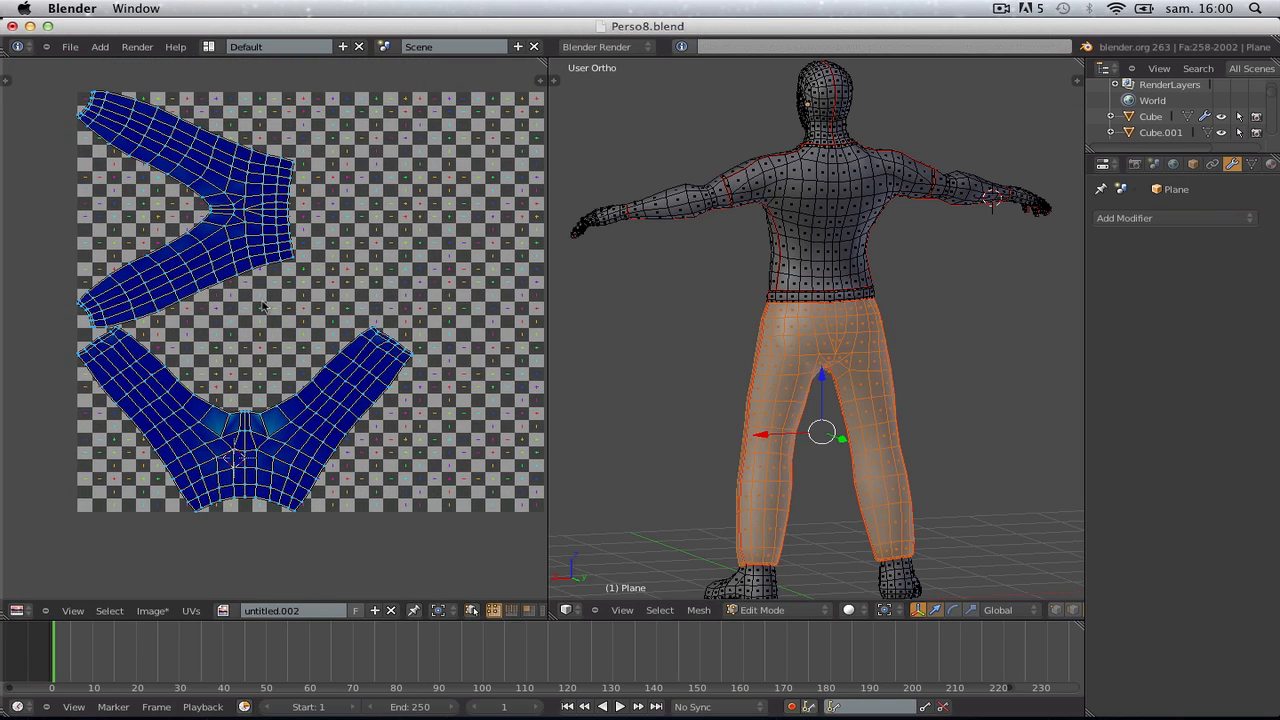
Select all faces of the character mesh, unwrap them together and select all the resulting UVs
{"action": "key", "text": "a"}
{"action": "middle_click_drag", "start_coordinate": [785, 372], "coordinate": [860, 275]}
{"action": "scroll", "coordinate": [860, 275], "scroll_direction": "up", "scroll_amount": 3}
{"action": "scroll", "coordinate": [860, 275], "scroll_direction": "down", "scroll_amount": 5}
{"action": "key", "text": "a"}
{"action": "middle_click_drag", "start_coordinate": [814, 323], "coordinate": [880, 311]}
{"action": "scroll", "coordinate": [843, 311], "scroll_direction": "up", "scroll_amount": 3}
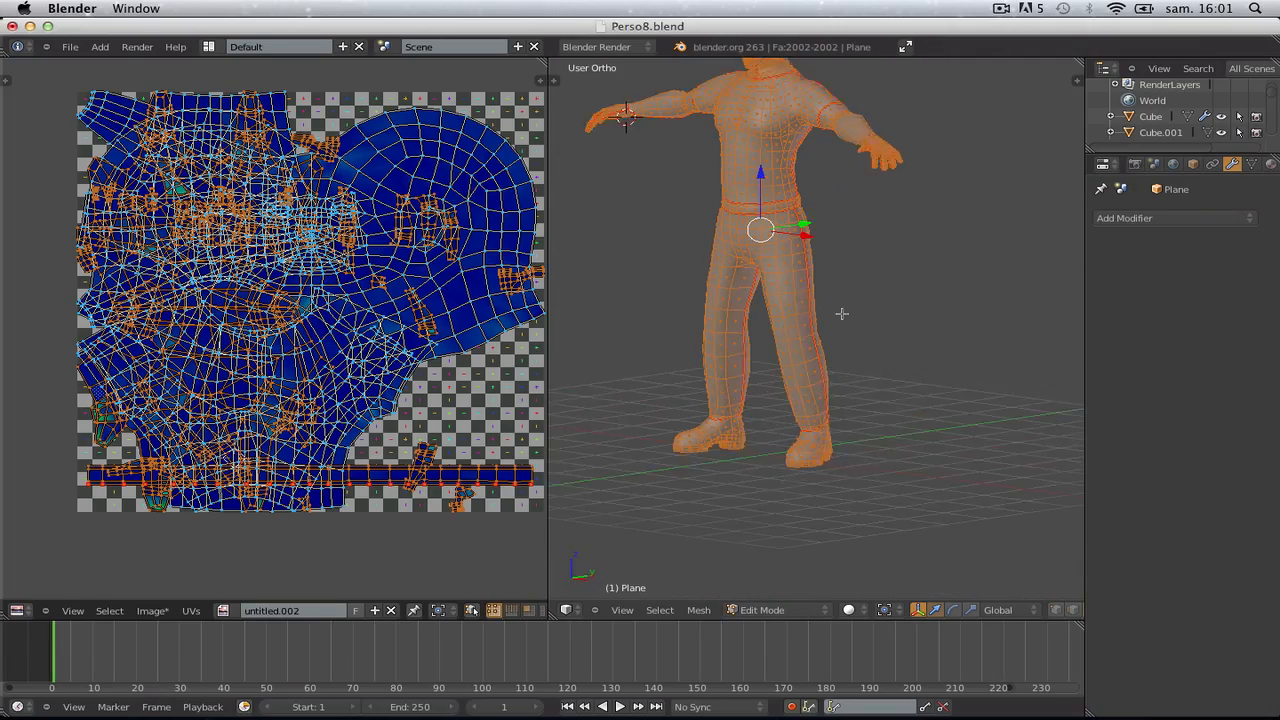
{"action": "key", "text": "u"}
{"action": "left_click", "coordinate": [802, 307]}
{"action": "scroll", "coordinate": [311, 314], "scroll_direction": "up", "scroll_amount": 1}
{"action": "scroll", "coordinate": [311, 314], "scroll_direction": "down", "scroll_amount": 4}
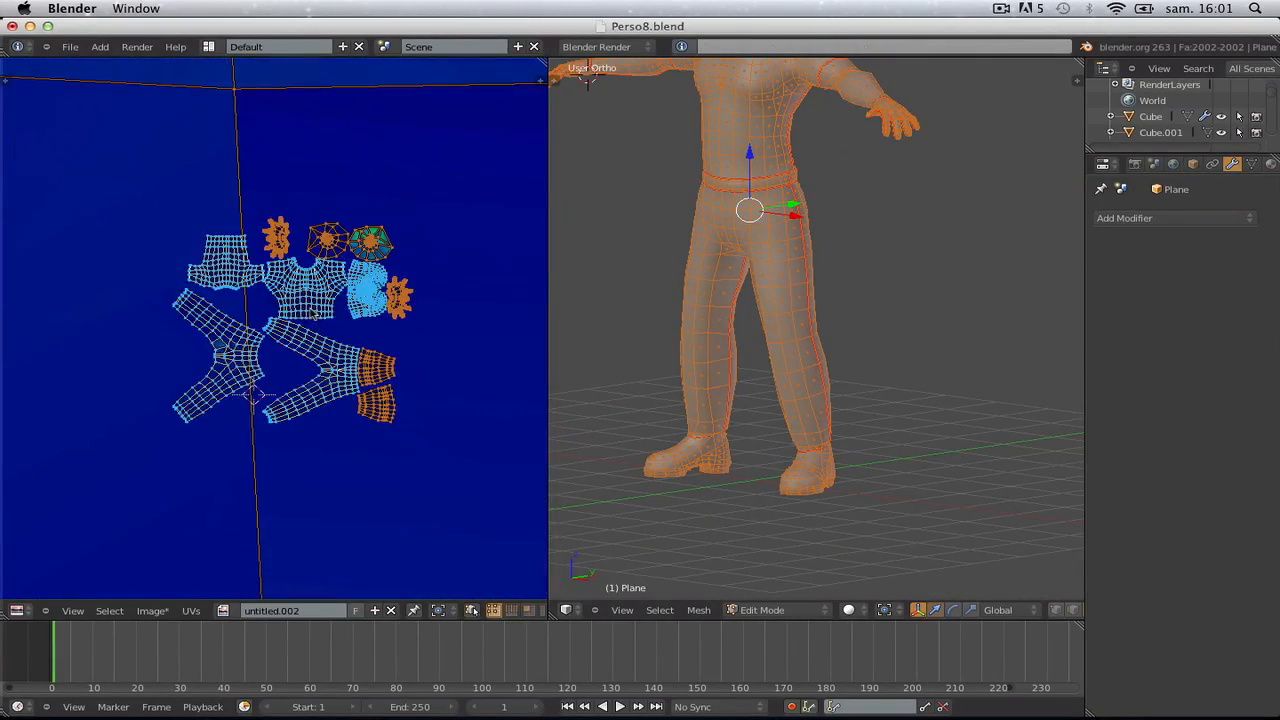
{"action": "scroll", "coordinate": [311, 314], "scroll_direction": "up", "scroll_amount": 2}
{"action": "key", "text": "a"}
{"action": "scroll", "coordinate": [434, 366], "scroll_direction": "up", "scroll_amount": 1}
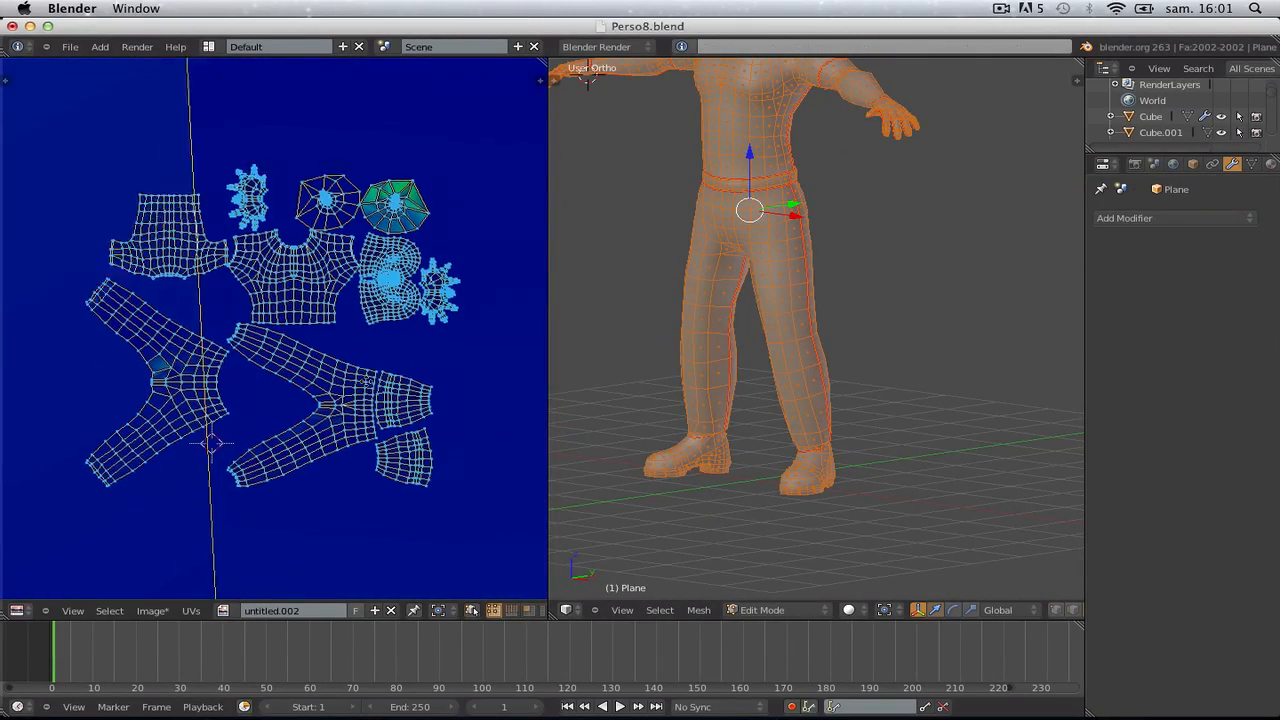
{"action": "scroll", "coordinate": [449, 417], "scroll_direction": "up", "scroll_amount": 1}
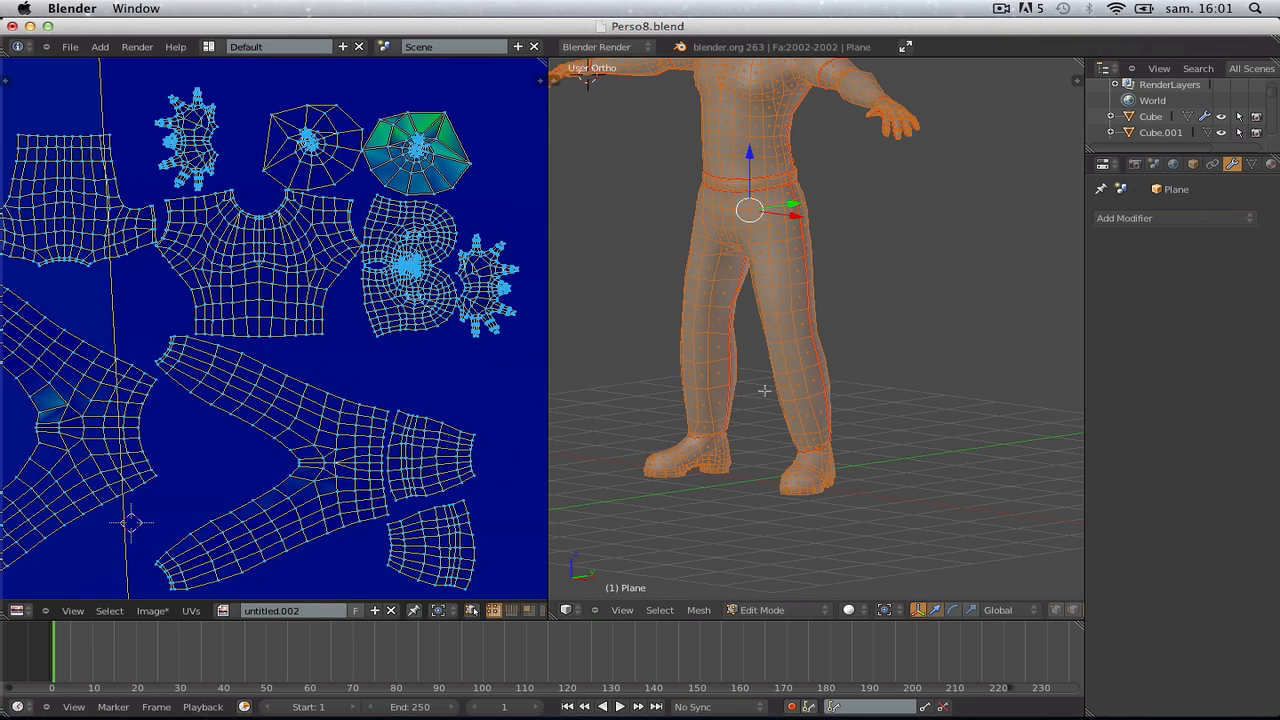
Scale the oversized pinned strip island down to the image width and place it along the image's lower edge
{"action": "scroll", "coordinate": [431, 112], "scroll_direction": "up", "scroll_amount": 3}
{"action": "scroll", "coordinate": [463, 112], "scroll_direction": "down", "scroll_amount": 4}
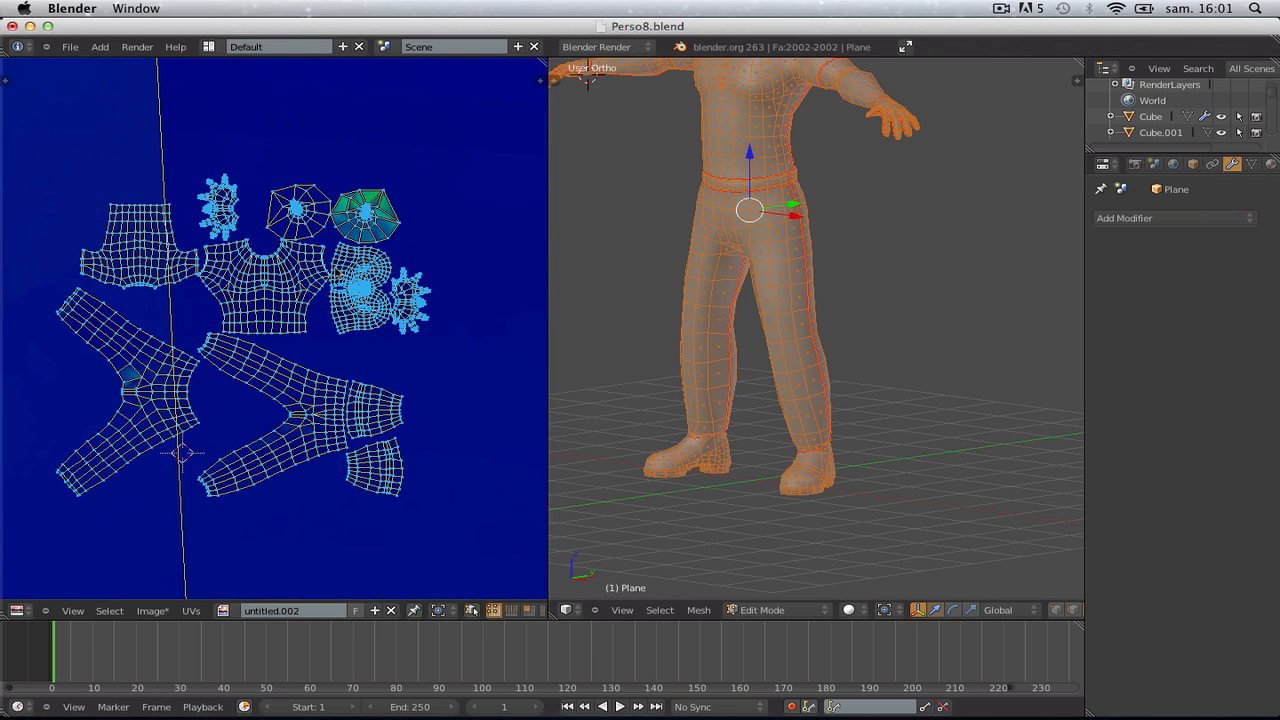
{"action": "scroll", "coordinate": [352, 238], "scroll_direction": "down", "scroll_amount": 3}
{"action": "scroll", "coordinate": [640, 280], "scroll_direction": "down", "scroll_amount": 6}
{"action": "scroll", "coordinate": [286, 307], "scroll_direction": "down", "scroll_amount": 6}
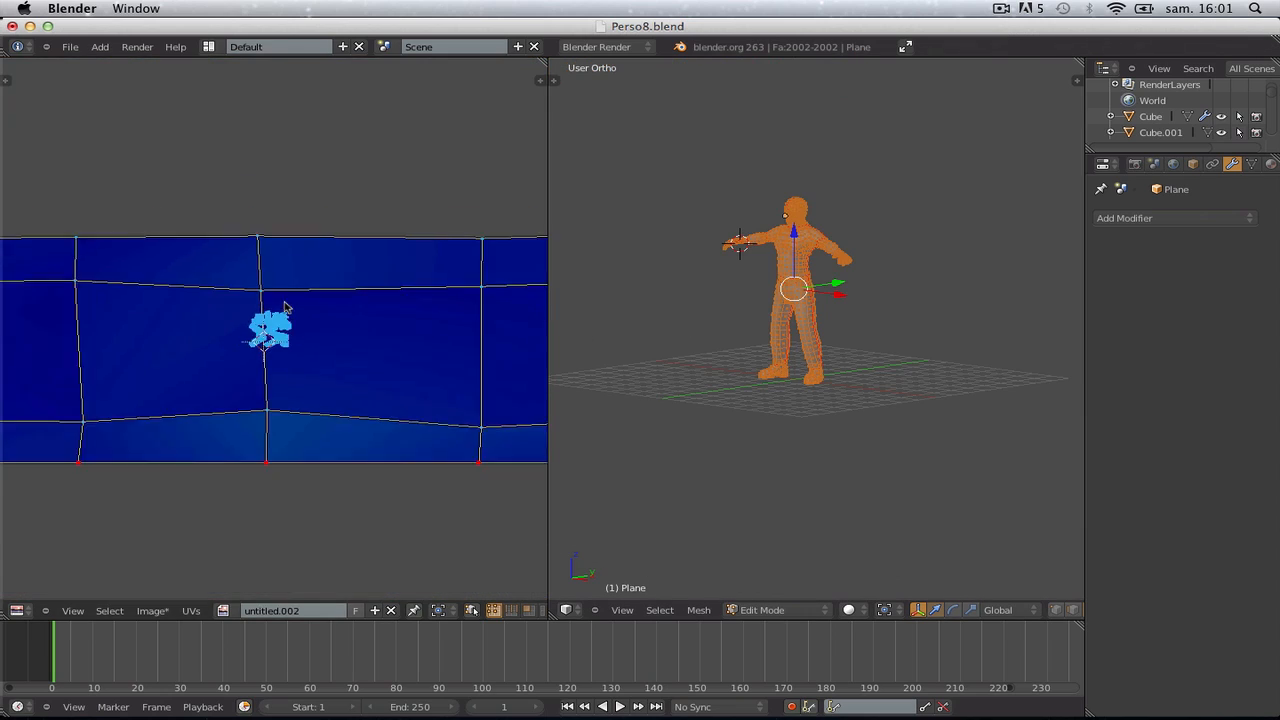
{"action": "scroll", "coordinate": [285, 307], "scroll_direction": "down", "scroll_amount": 5}
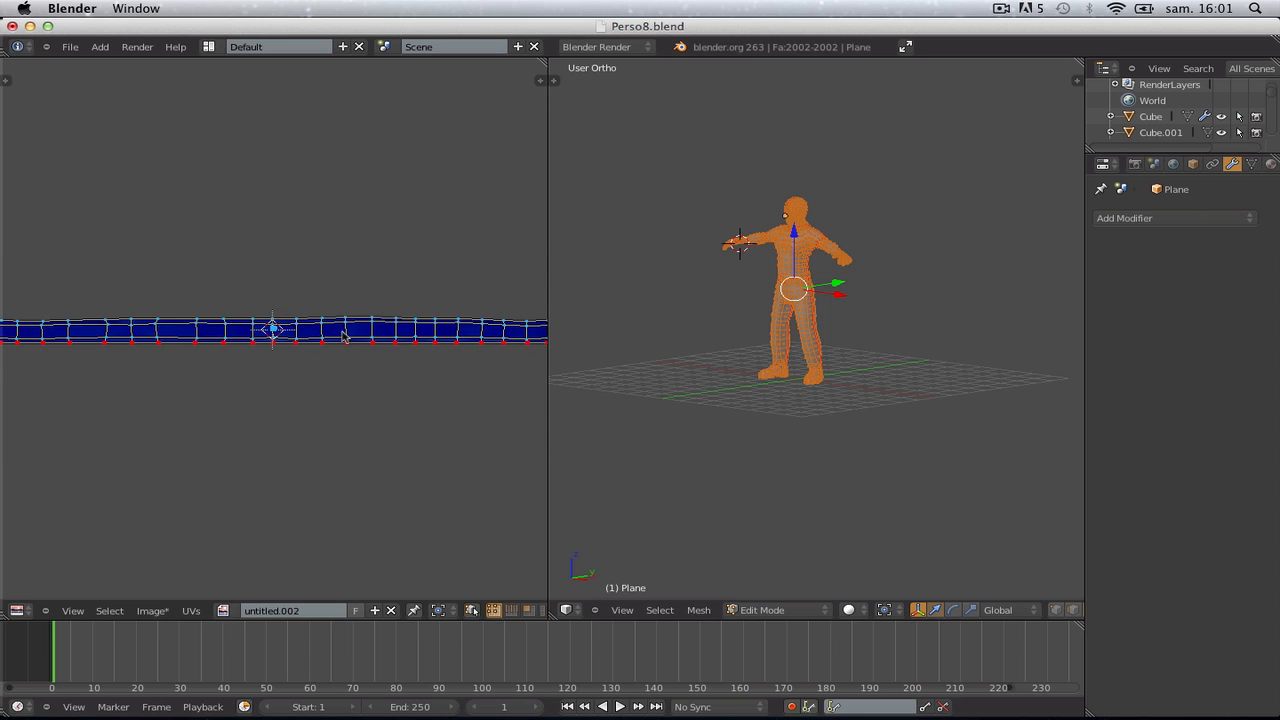
{"action": "scroll", "coordinate": [345, 340], "scroll_direction": "up", "scroll_amount": 7}
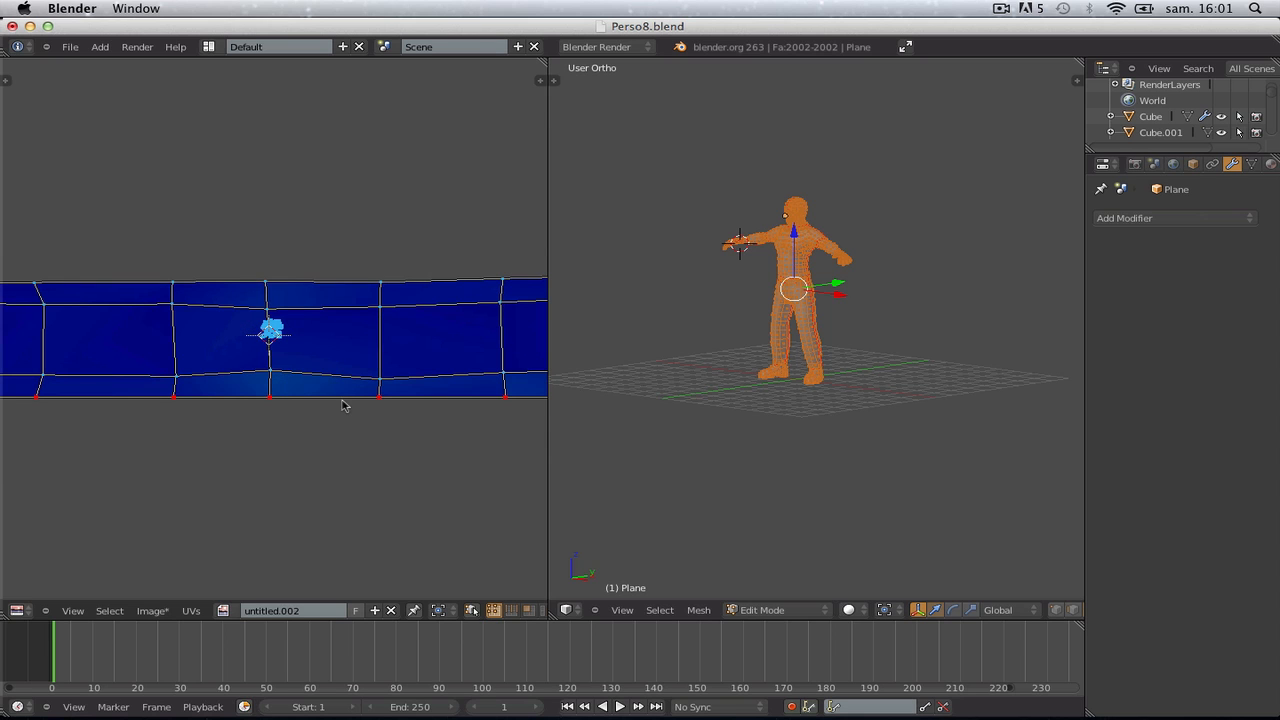
{"action": "key", "text": "a"}
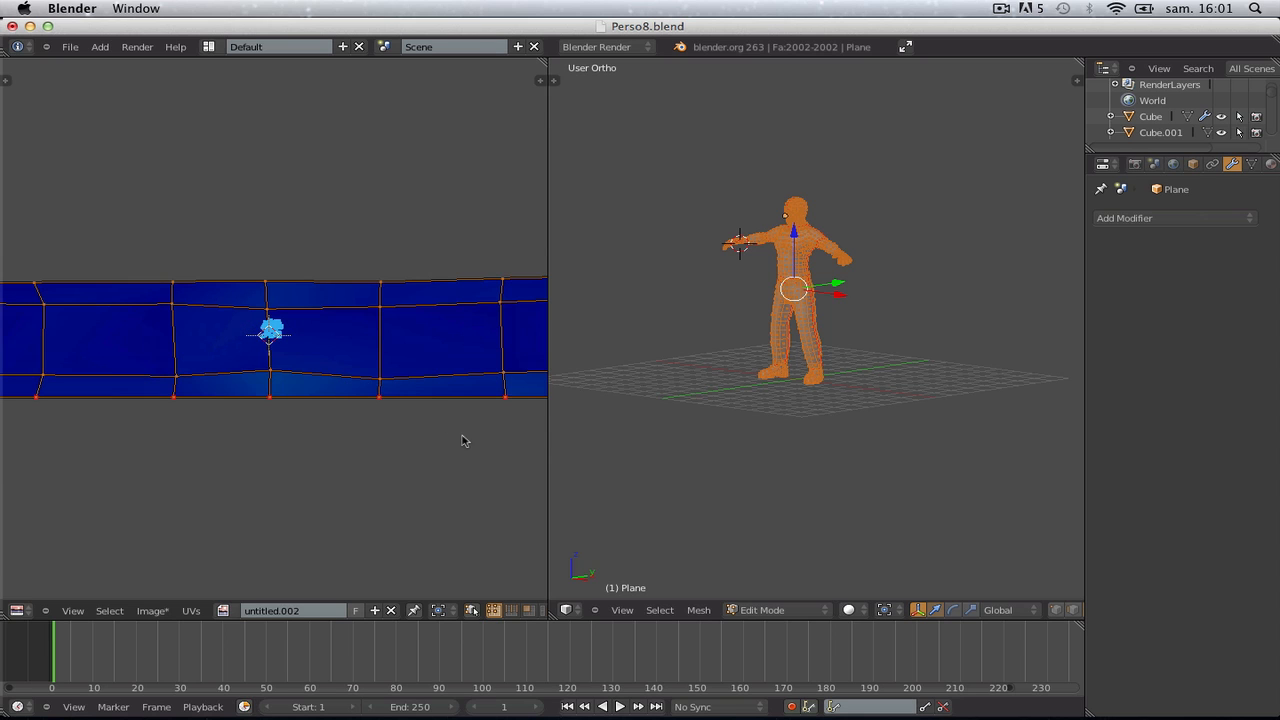
{"action": "scroll", "coordinate": [462, 440], "scroll_direction": "down", "scroll_amount": 5}
{"action": "scroll", "coordinate": [418, 446], "scroll_direction": "up", "scroll_amount": 8}
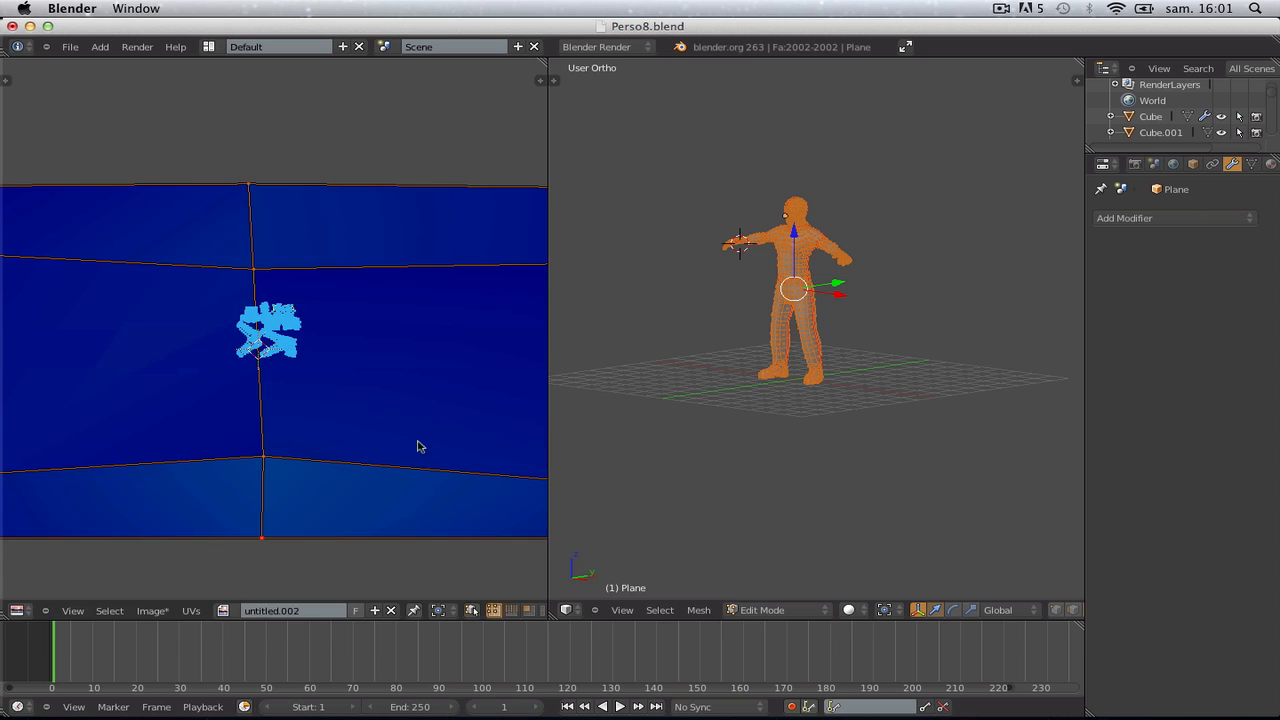
{"action": "scroll", "coordinate": [418, 446], "scroll_direction": "down", "scroll_amount": 9}
{"action": "scroll", "coordinate": [263, 366], "scroll_direction": "up", "scroll_amount": 5}
{"action": "key", "text": "s"}
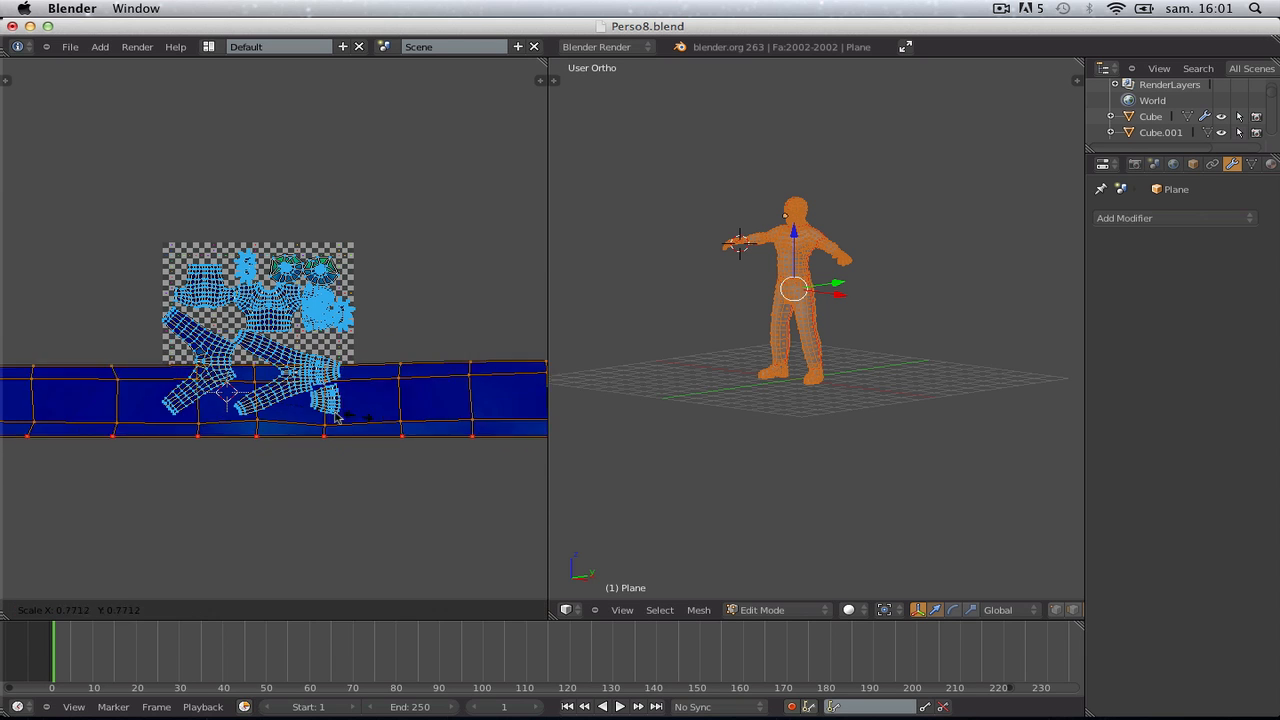
{"action": "scroll", "coordinate": [350, 450], "scroll_direction": "up", "scroll_amount": 3}
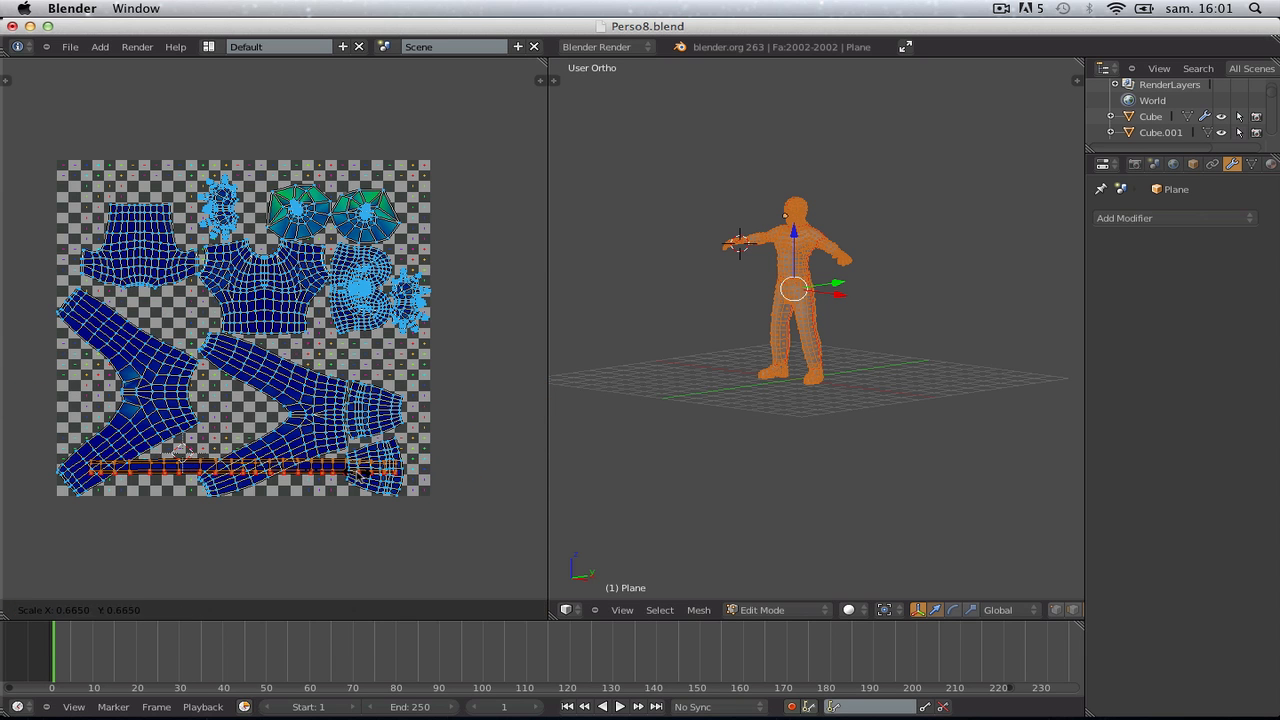
{"action": "left_click", "coordinate": [377, 476]}
{"action": "key", "text": "g"}
{"action": "left_click", "coordinate": [378, 490]}
{"action": "key", "text": "a"}
{"action": "scroll", "coordinate": [430, 465], "scroll_direction": "up", "scroll_amount": 1}
Deselect the whole mesh and switch to edge selection for working on the shoes
{"action": "scroll", "coordinate": [688, 389], "scroll_direction": "up", "scroll_amount": 3}
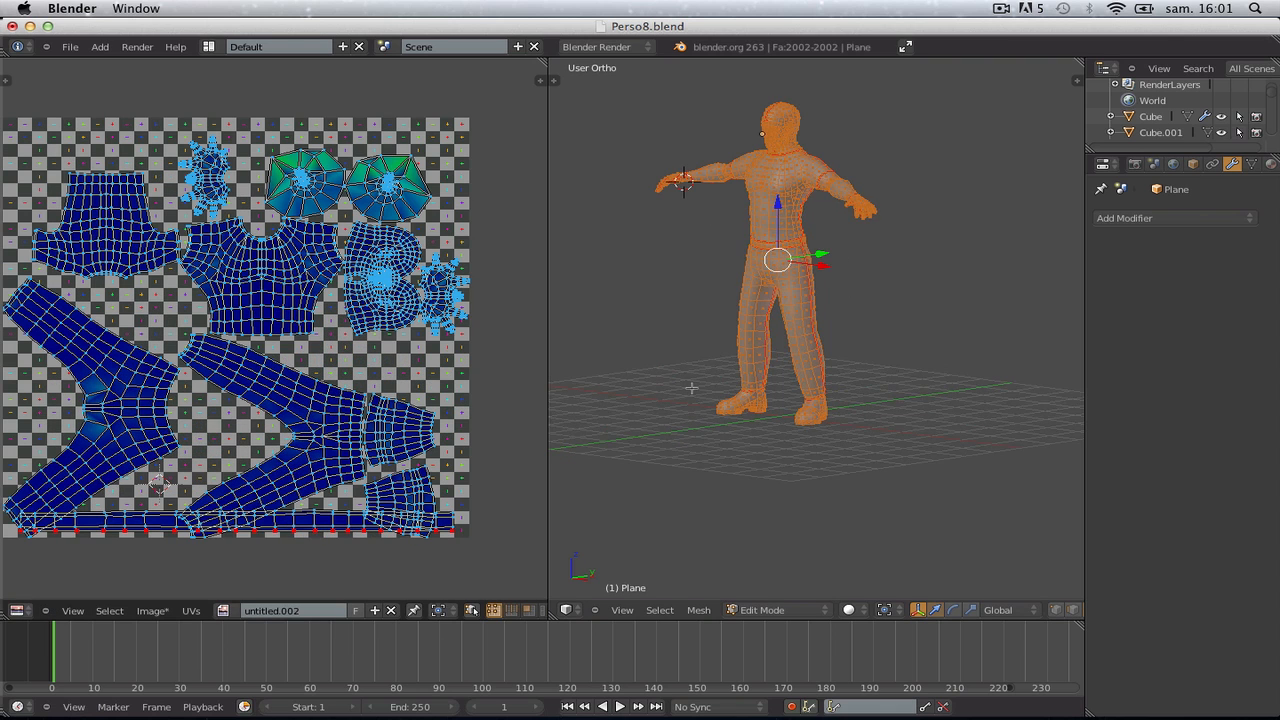
{"action": "key", "text": "KP_1"}
{"action": "scroll", "coordinate": [712, 388], "scroll_direction": "up", "scroll_amount": 4}
{"action": "middle_click_drag", "start_coordinate": [727, 440], "coordinate": [772, 315], "text": "shift"}
{"action": "scroll", "coordinate": [700, 335], "scroll_direction": "up", "scroll_amount": 4}
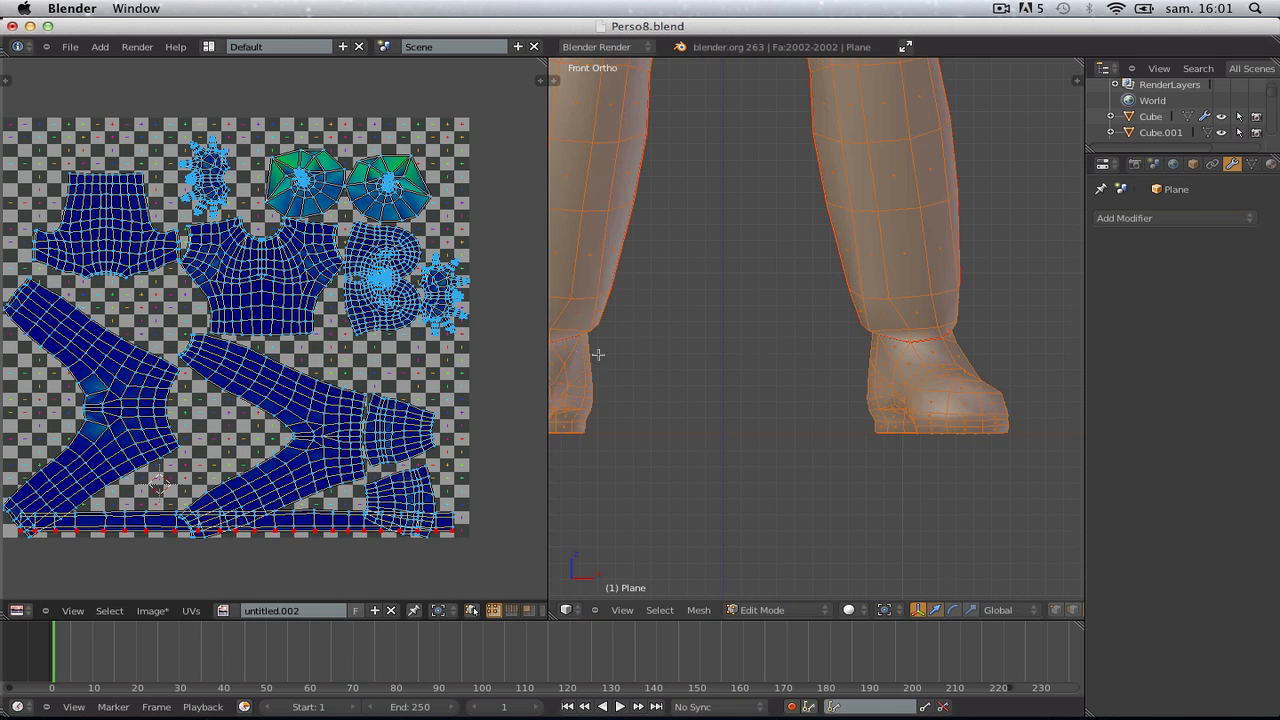
{"action": "middle_click_drag", "start_coordinate": [598, 354], "coordinate": [829, 325], "text": "shift"}
{"action": "key", "text": "a"}
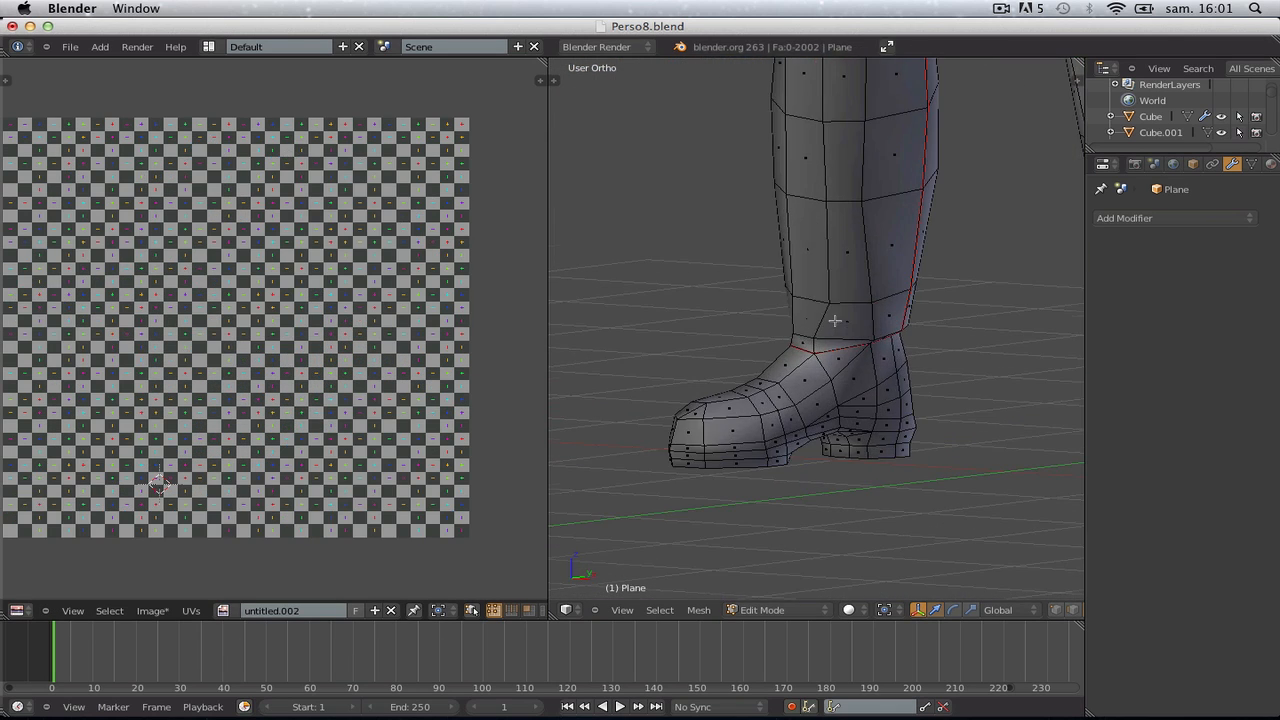
{"action": "key", "text": "ctrl+Tab"}
{"action": "left_click", "coordinate": [808, 310]}
{"action": "scroll", "coordinate": [821, 498], "scroll_direction": "up", "scroll_amount": 2}
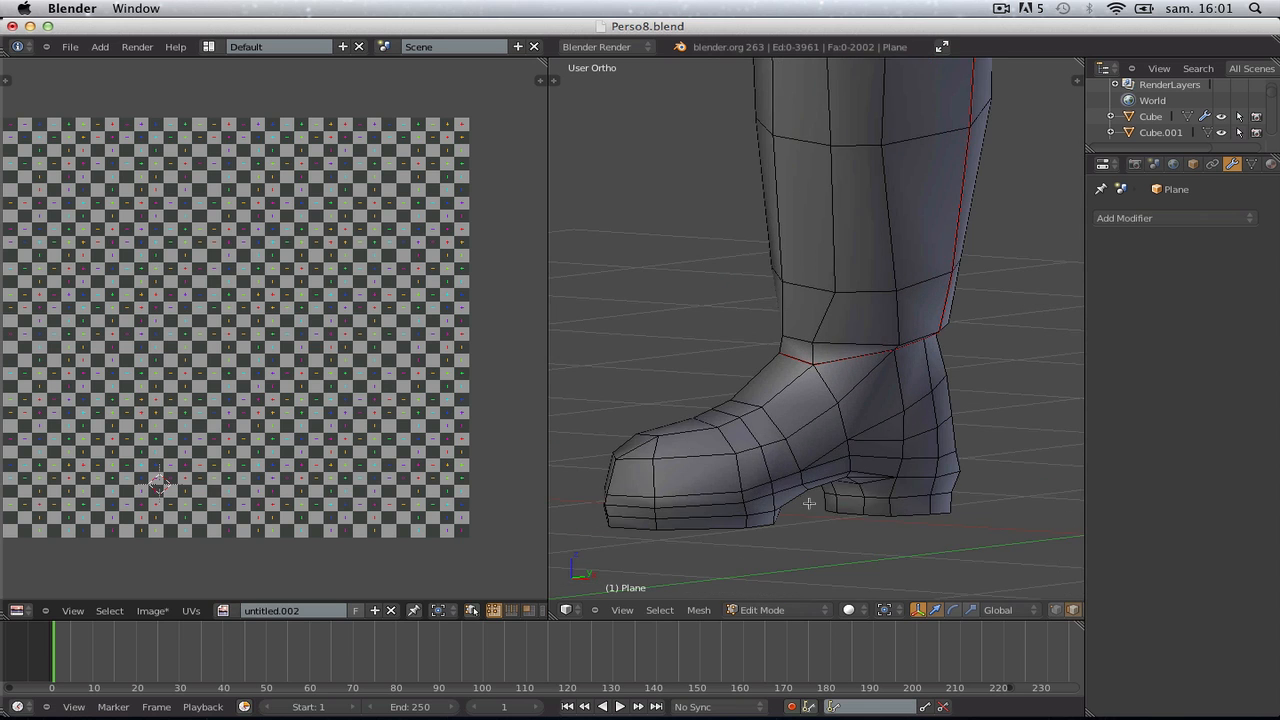
Select the edge loops running around both shoes just above the soles and mark them as seams
{"action": "middle_click_drag", "start_coordinate": [809, 503], "coordinate": [813, 360]}
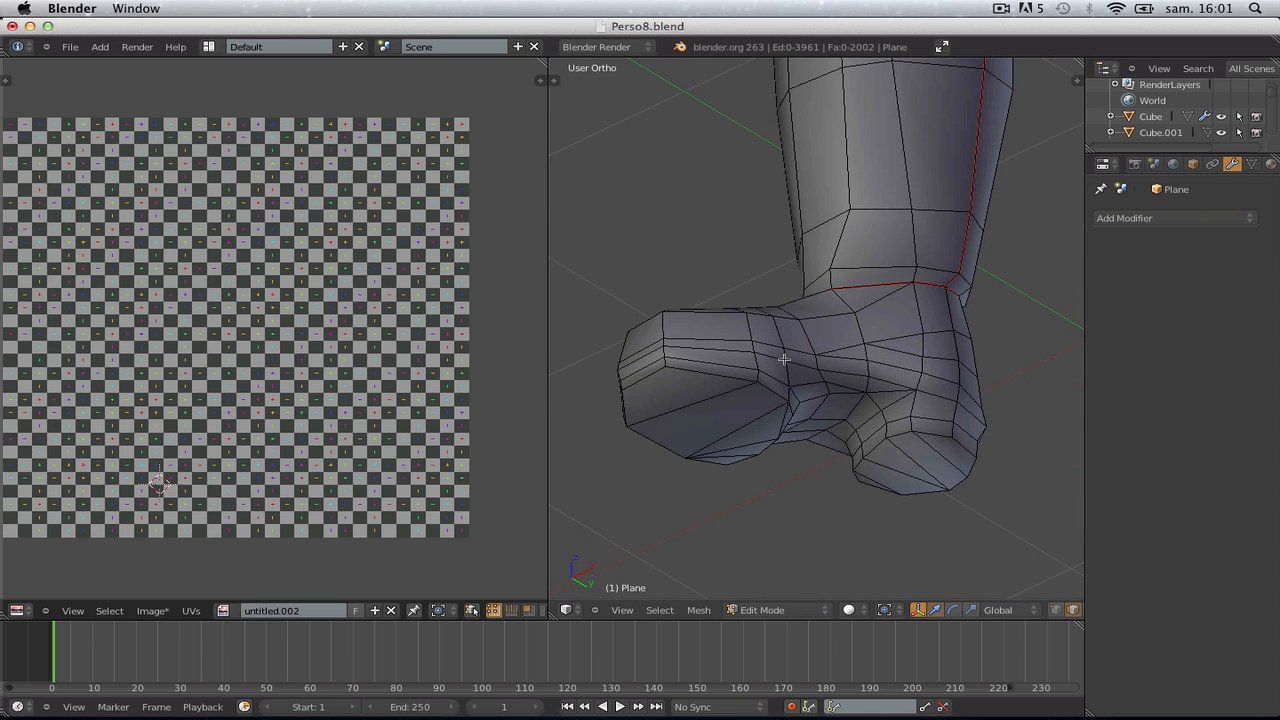
{"action": "middle_click_drag", "start_coordinate": [1008, 380], "coordinate": [928, 390]}
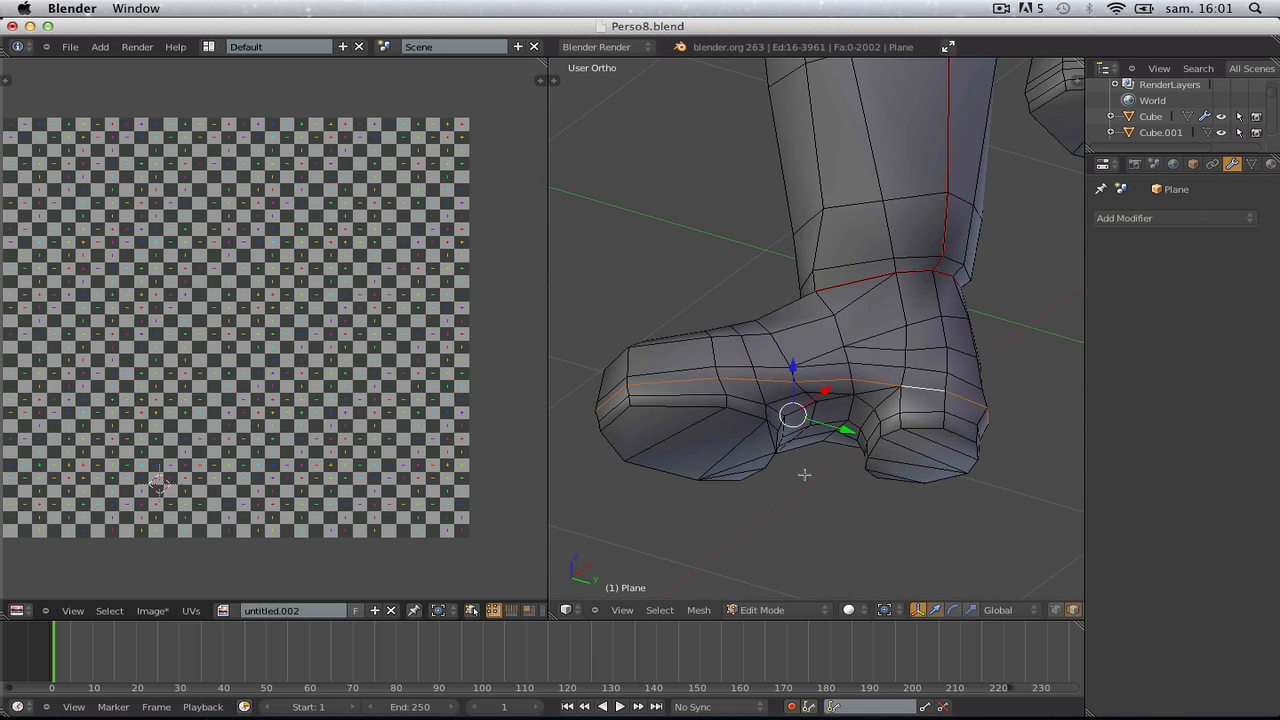
{"action": "middle_click_drag", "start_coordinate": [804, 475], "coordinate": [1207, 497]}
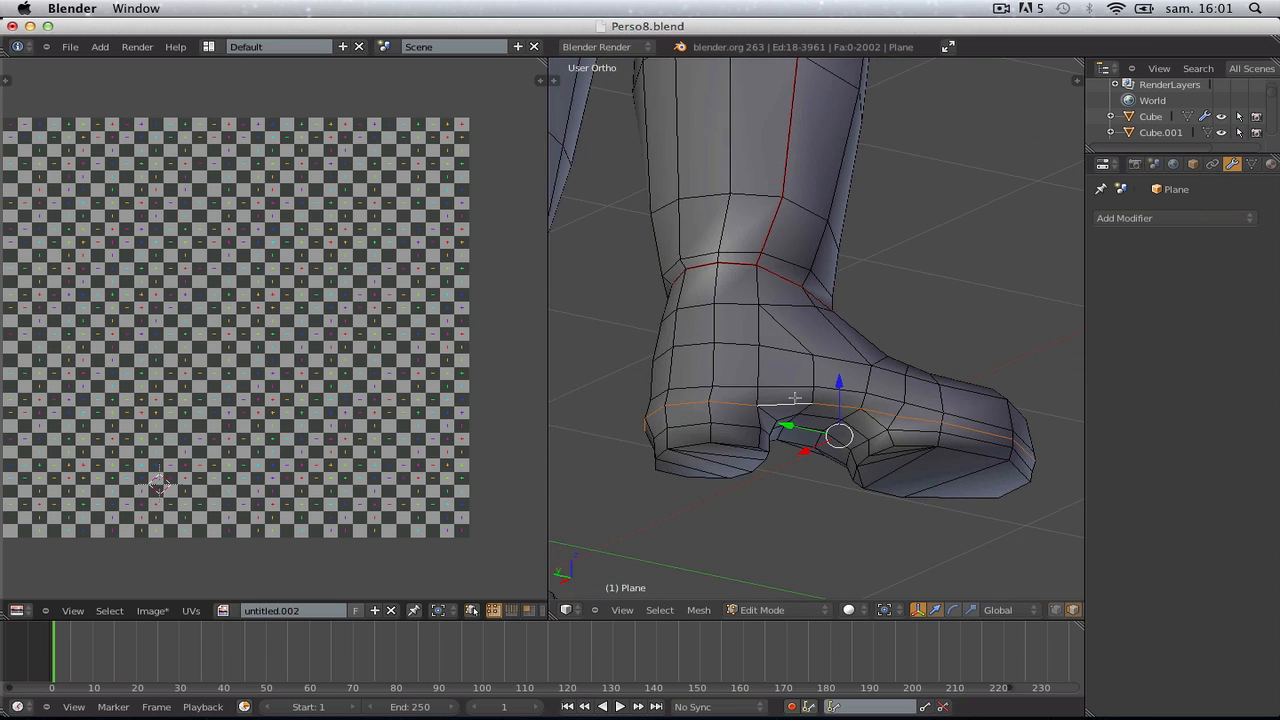
{"action": "scroll", "coordinate": [795, 398], "scroll_direction": "down", "scroll_amount": 3, "text": "alt"}
{"action": "middle_click_drag", "start_coordinate": [795, 398], "coordinate": [588, 391]}
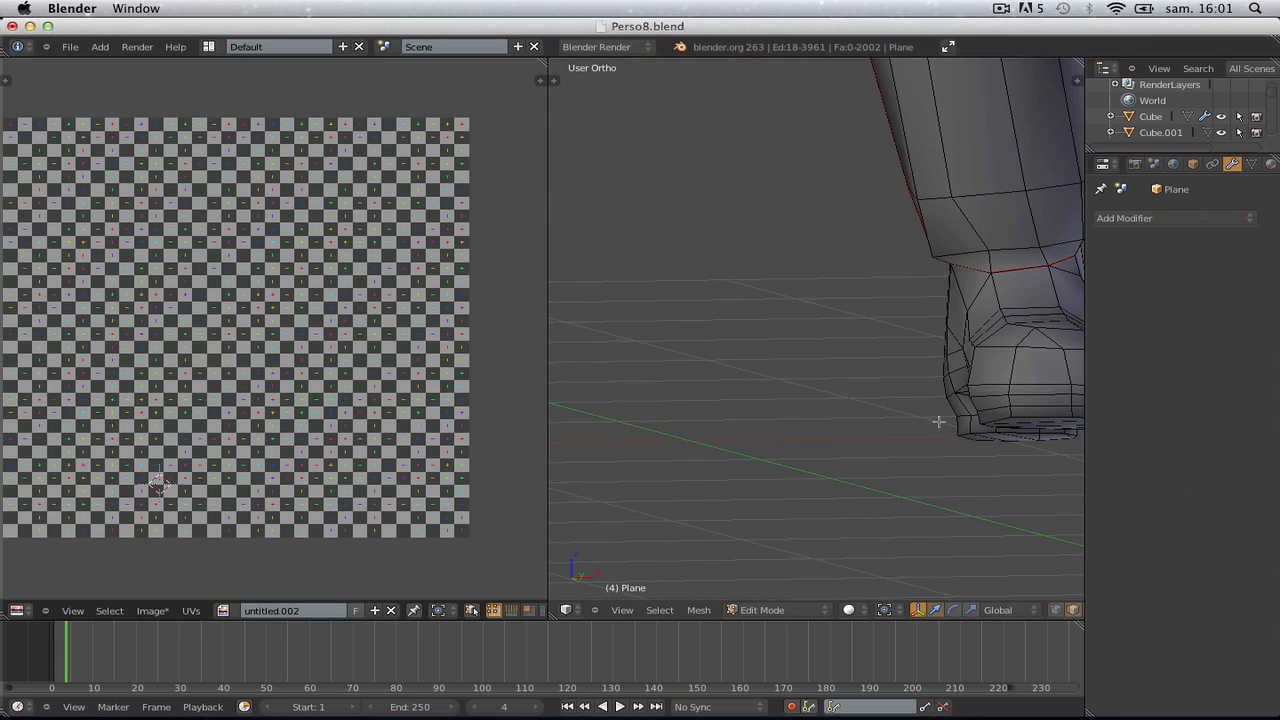
{"action": "middle_click_drag", "start_coordinate": [939, 422], "coordinate": [986, 434]}
{"action": "scroll", "coordinate": [986, 434], "scroll_direction": "down", "scroll_amount": 3}
{"action": "middle_click_drag", "start_coordinate": [803, 428], "coordinate": [812, 403]}
{"action": "scroll", "coordinate": [990, 403], "scroll_direction": "up", "scroll_amount": 3}
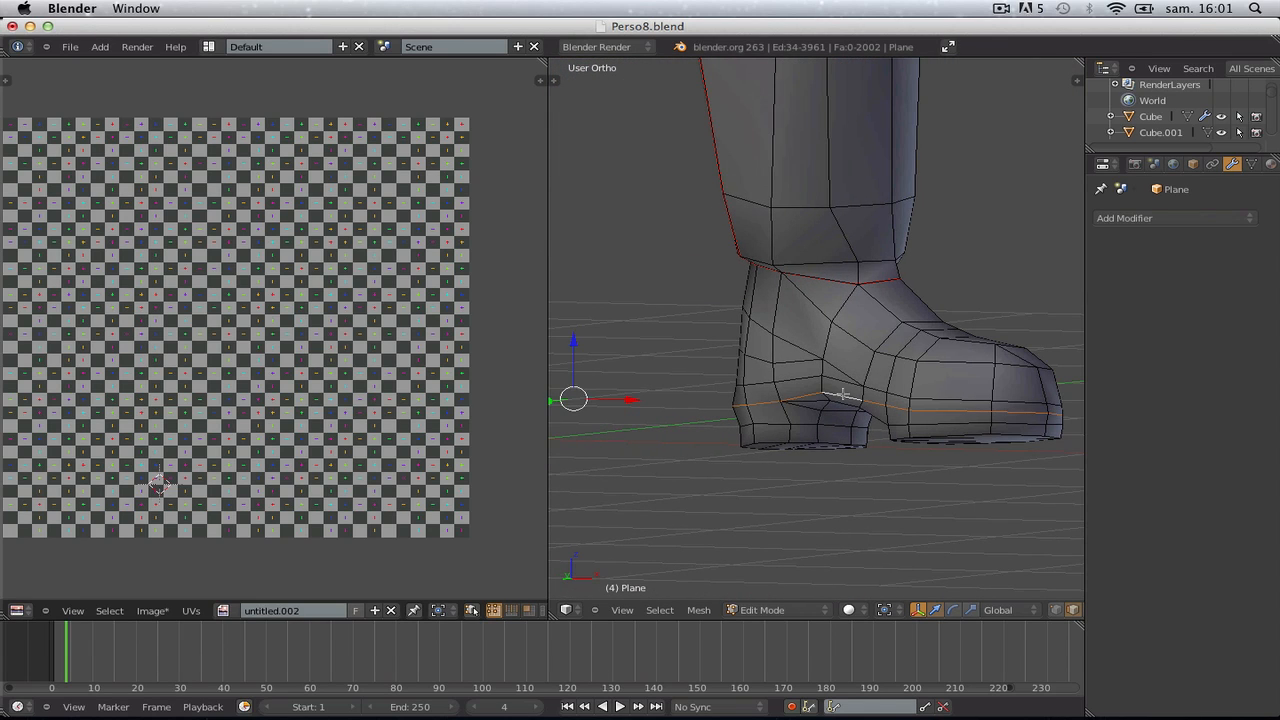
{"action": "middle_click_drag", "start_coordinate": [971, 400], "coordinate": [884, 372]}
{"action": "key", "text": "ctrl+e"}
{"action": "left_click", "coordinate": [754, 407]}
{"action": "key", "text": "a"}
Mark the vertical edges at the back of one shoe, from the ankle seam to the sole seam, as a seam
{"action": "scroll", "coordinate": [783, 409], "scroll_direction": "down", "scroll_amount": 4}
{"action": "scroll", "coordinate": [841, 361], "scroll_direction": "down", "scroll_amount": 3}
{"action": "key", "text": "ctrl+e"}
{"action": "left_click", "coordinate": [833, 363]}
{"action": "key", "text": "a"}
{"action": "scroll", "coordinate": [751, 371], "scroll_direction": "up", "scroll_amount": 2}
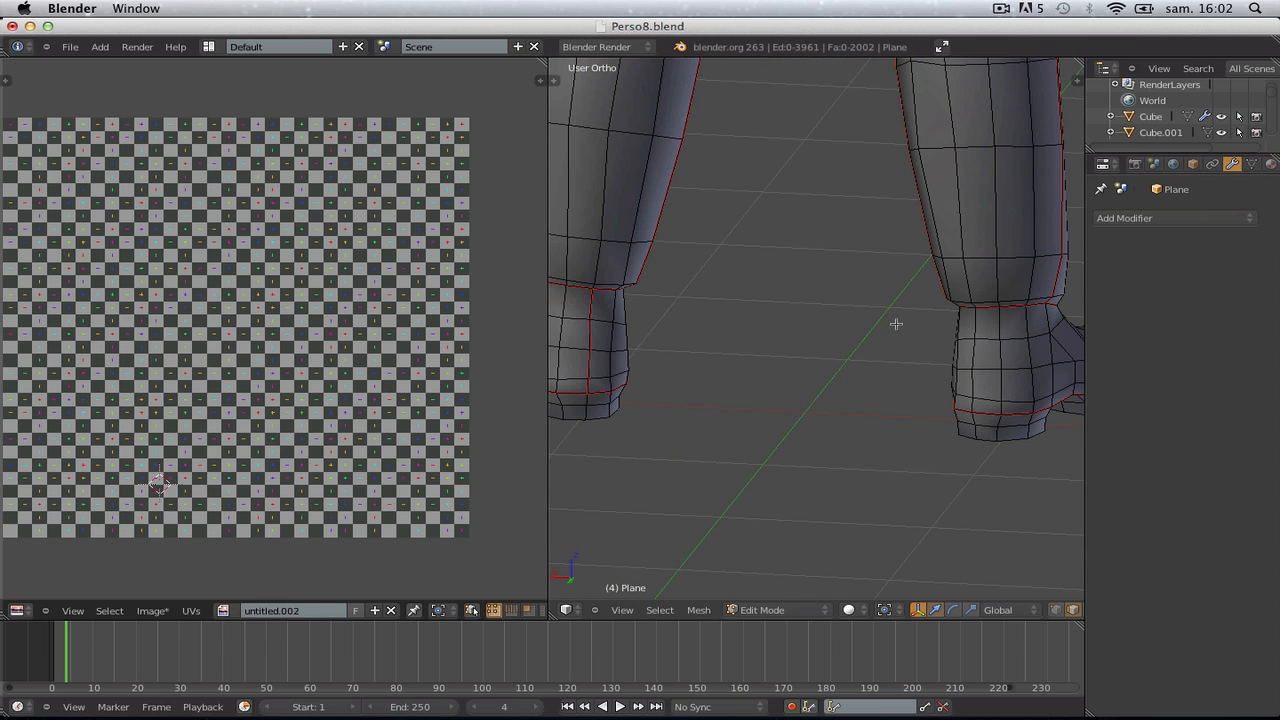
Mark the matching vertical heel edges on the other shoe as a seam between its ankle and sole seams
{"action": "mouse_move", "coordinate": [896, 324]}
{"action": "middle_mouse_down"}
{"action": "mouse_move", "coordinate": [648, 346]}
{"action": "mouse_move", "coordinate": [630, 329]}
{"action": "mouse_move", "coordinate": [886, 324]}
{"action": "middle_mouse_up"}
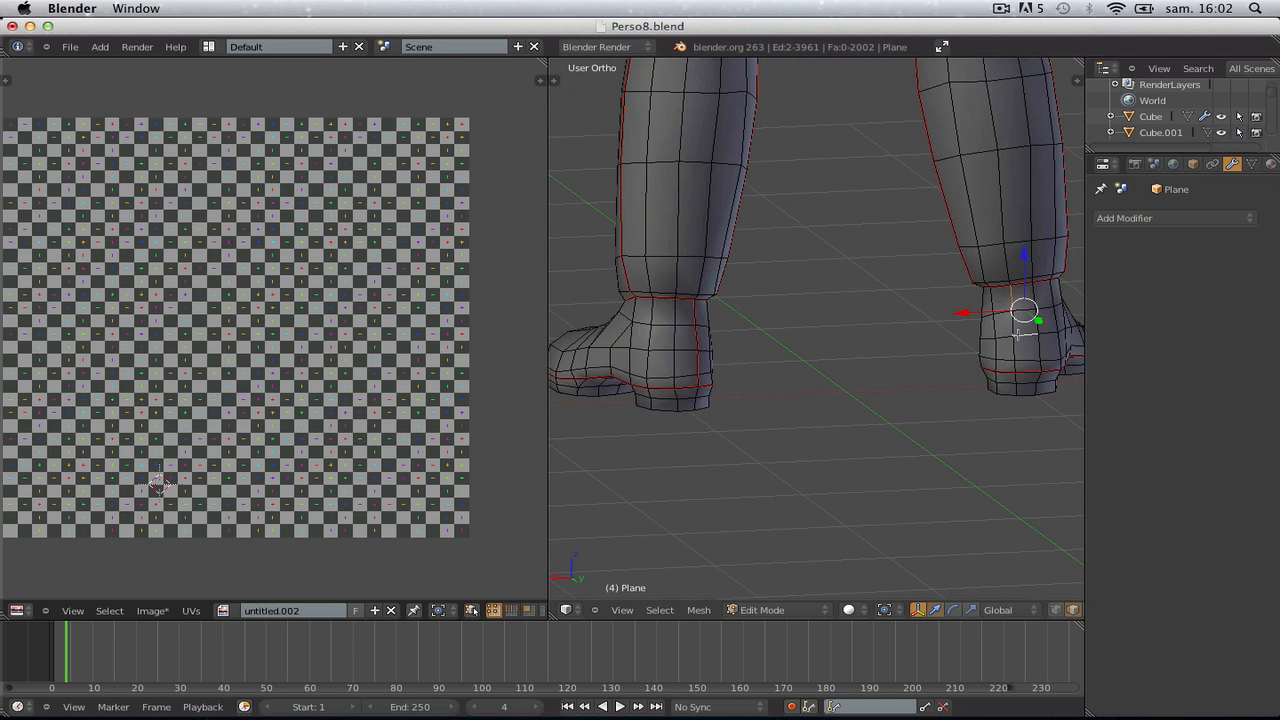
{"action": "right_click", "coordinate": [1009, 345], "text": "shift"}
{"action": "key", "text": "ctrl+e"}
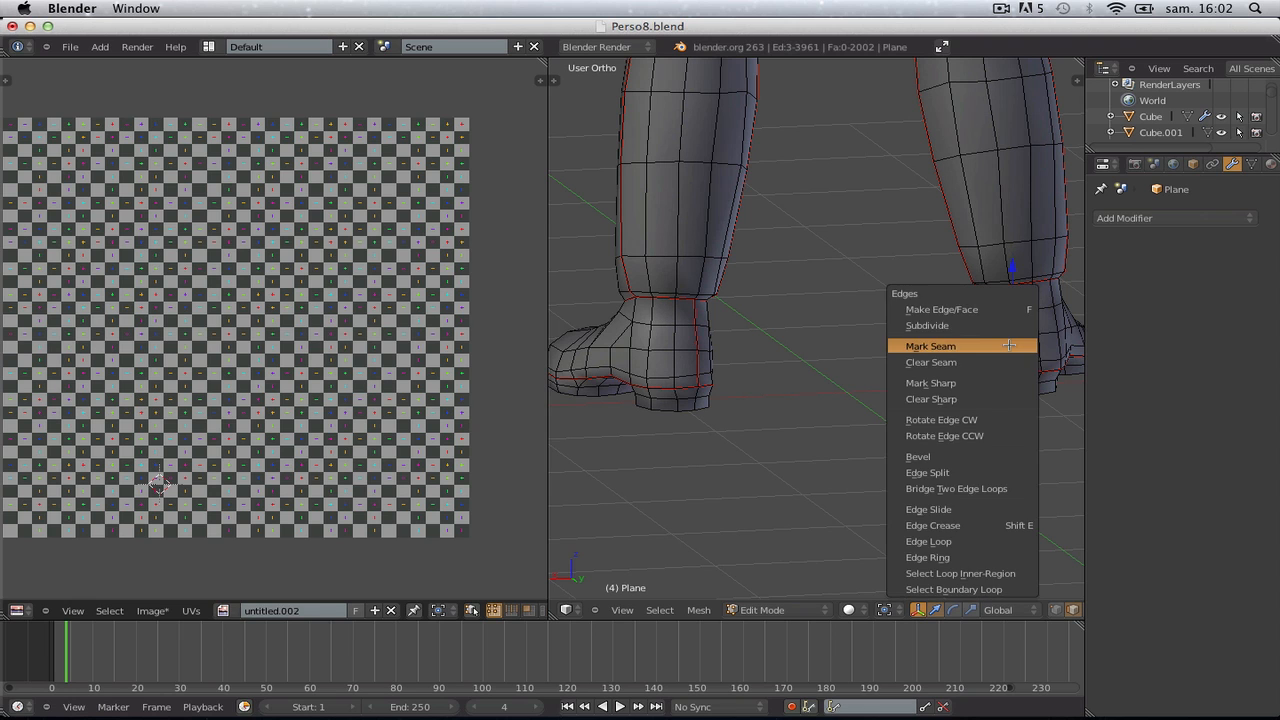
{"action": "left_click", "coordinate": [1009, 345]}
Switch to face selection, unwrap the upper of one shoe as a linked region, and deselect it
{"action": "key", "text": "ctrl+Tab"}
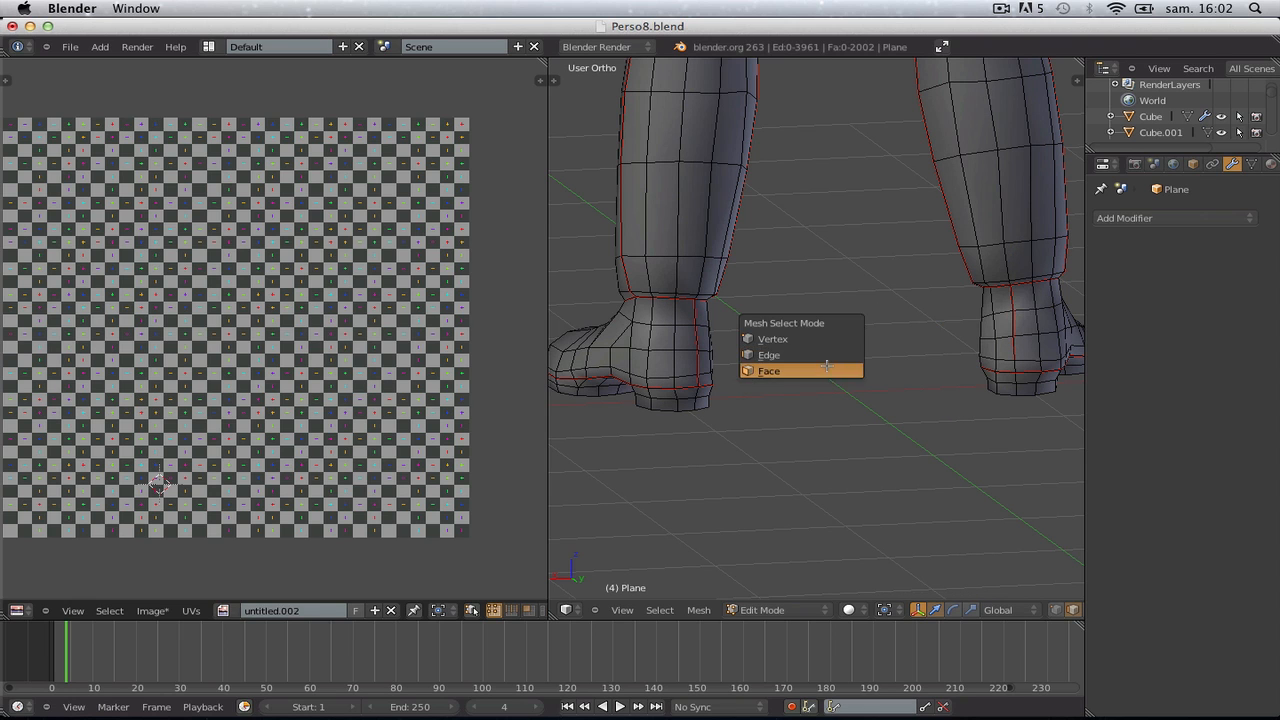
{"action": "left_click", "coordinate": [836, 369]}
{"action": "key", "text": "l"}
{"action": "key", "text": "u"}
{"action": "left_click", "coordinate": [555, 337]}
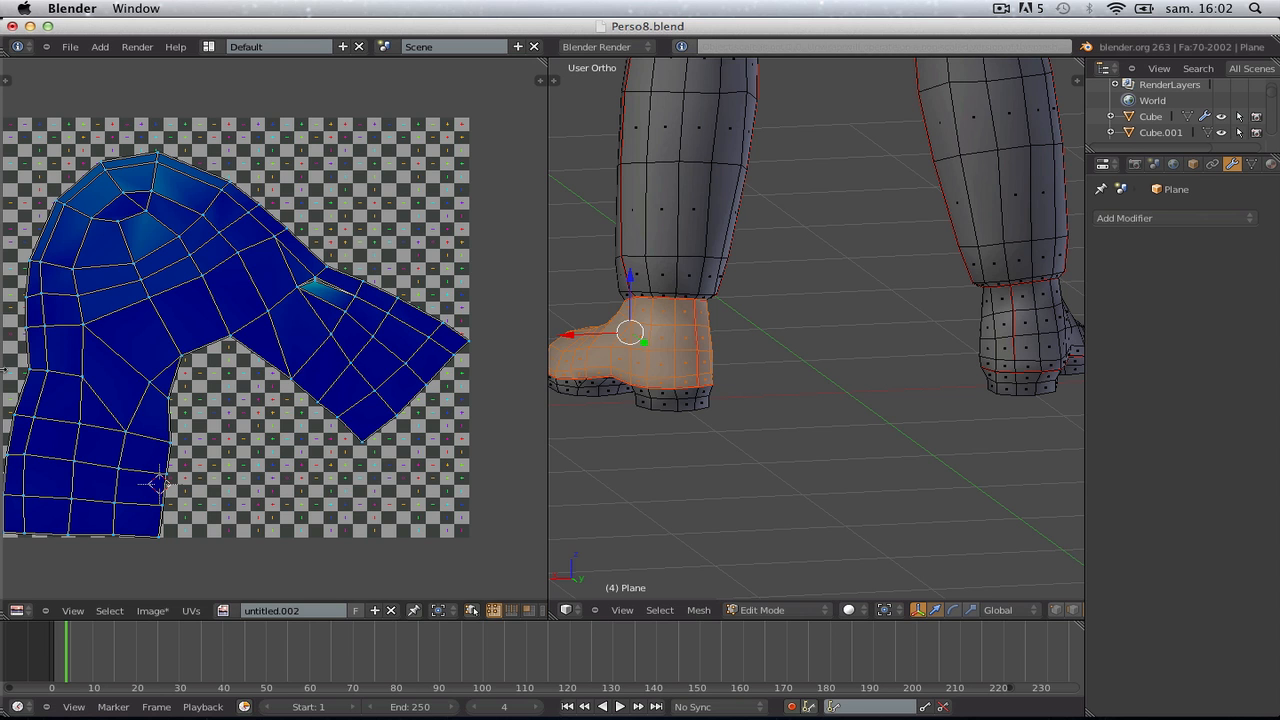
{"action": "middle_click_drag", "start_coordinate": [560, 376], "coordinate": [825, 373]}
{"action": "key", "text": "a"}
Mark a seam on that shoe from the inner ankle, around the toe cap and along the outer side to the heel
{"action": "scroll", "coordinate": [810, 330], "scroll_direction": "up", "scroll_amount": 4}
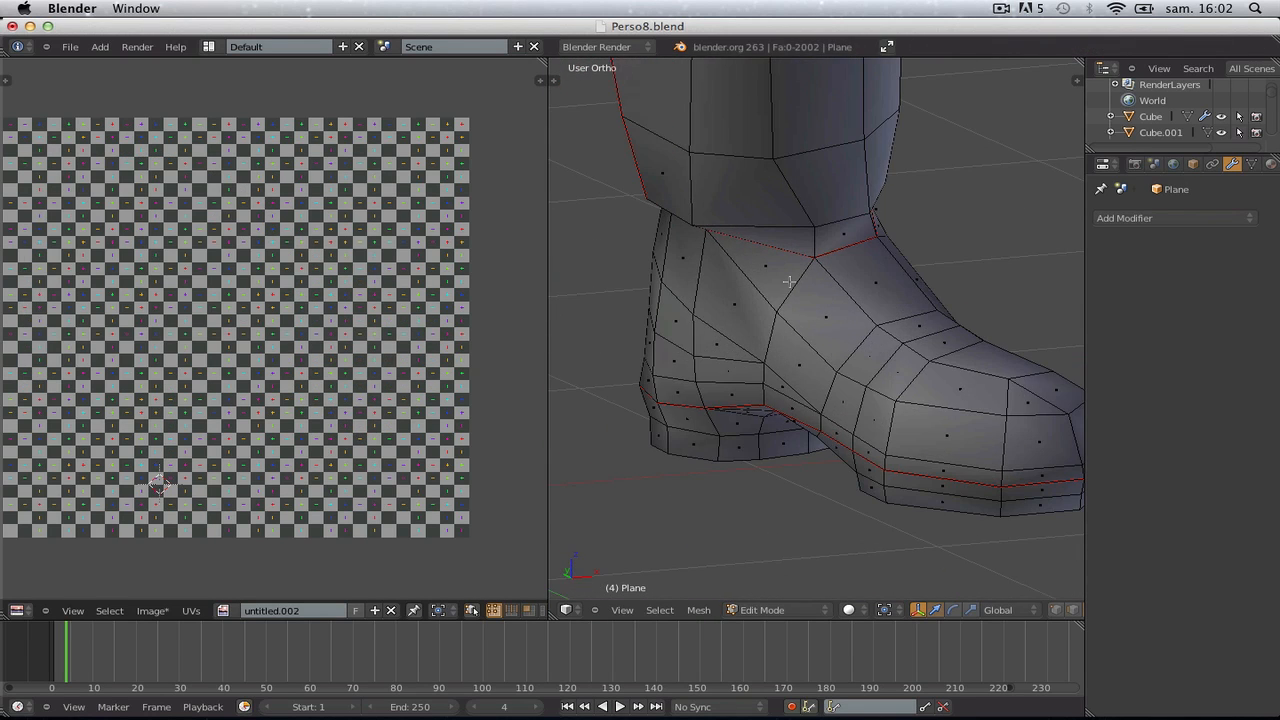
{"action": "key", "text": "a"}
{"action": "key", "text": "a"}
{"action": "key", "text": "ctrl+Tab"}
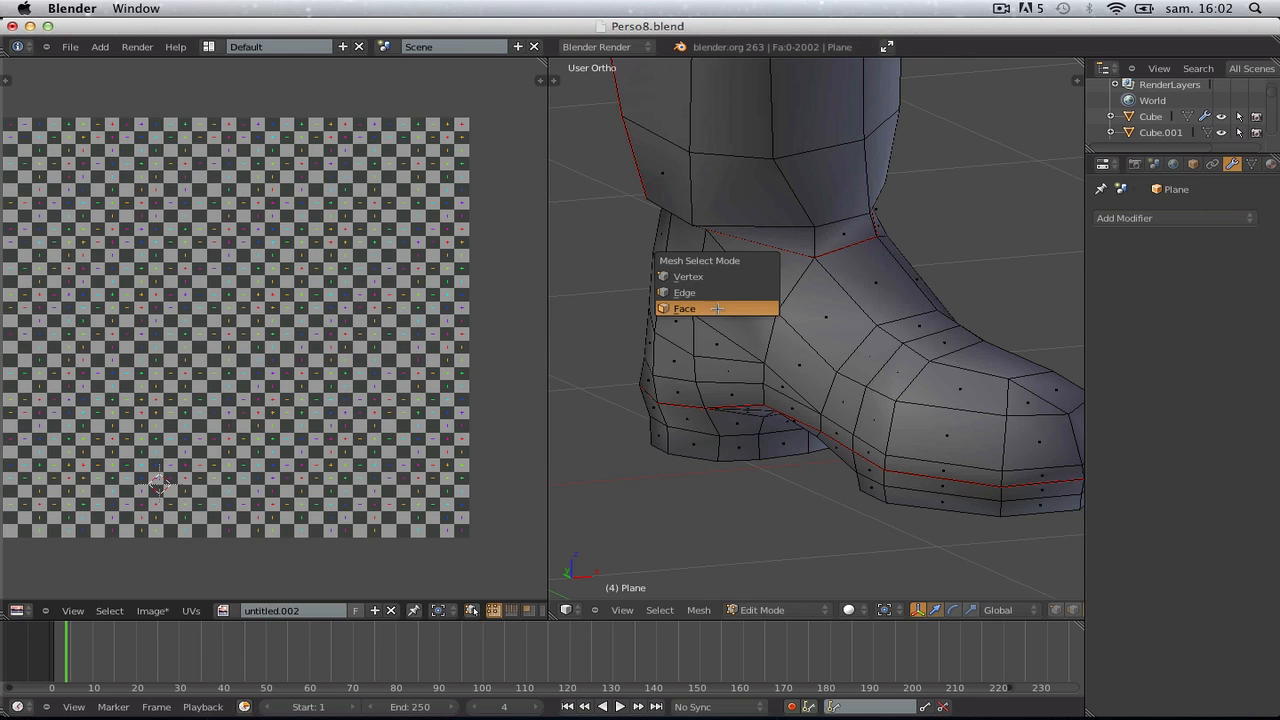
{"action": "left_click", "coordinate": [715, 293]}
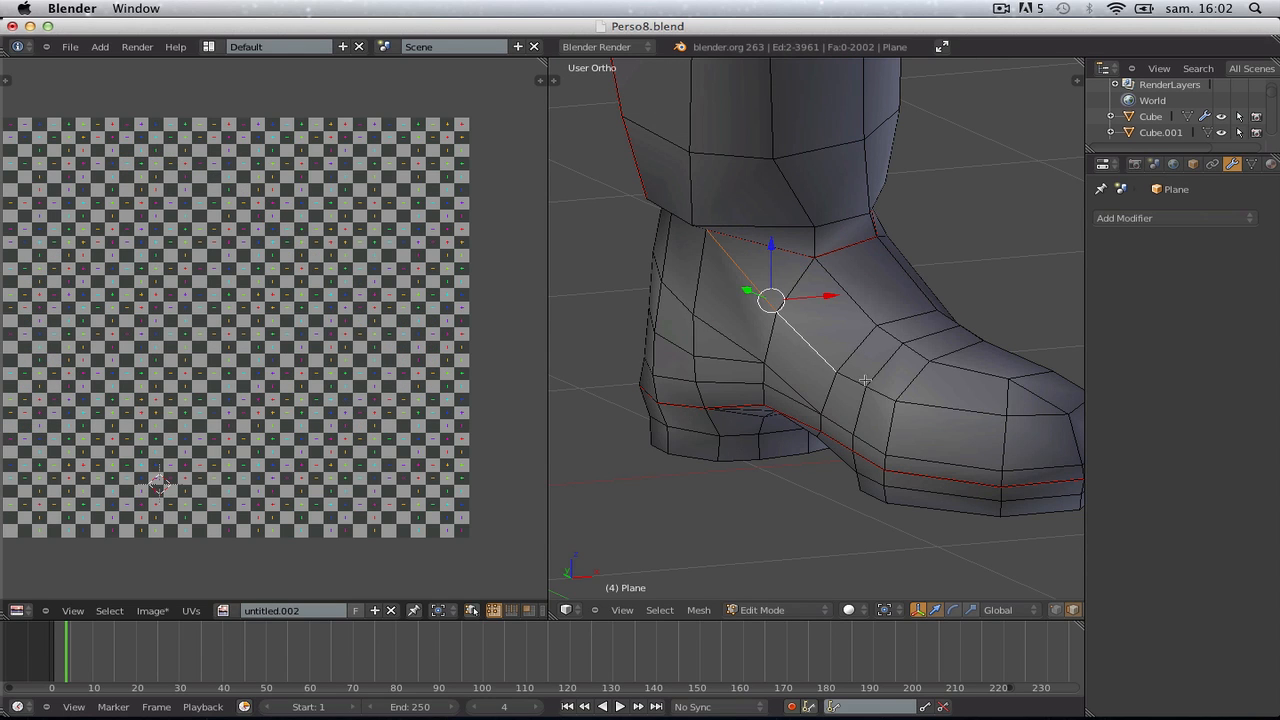
{"action": "middle_click_drag", "start_coordinate": [916, 408], "coordinate": [802, 392], "text": "shift"}
{"action": "right_click", "coordinate": [791, 378], "text": "shift"}
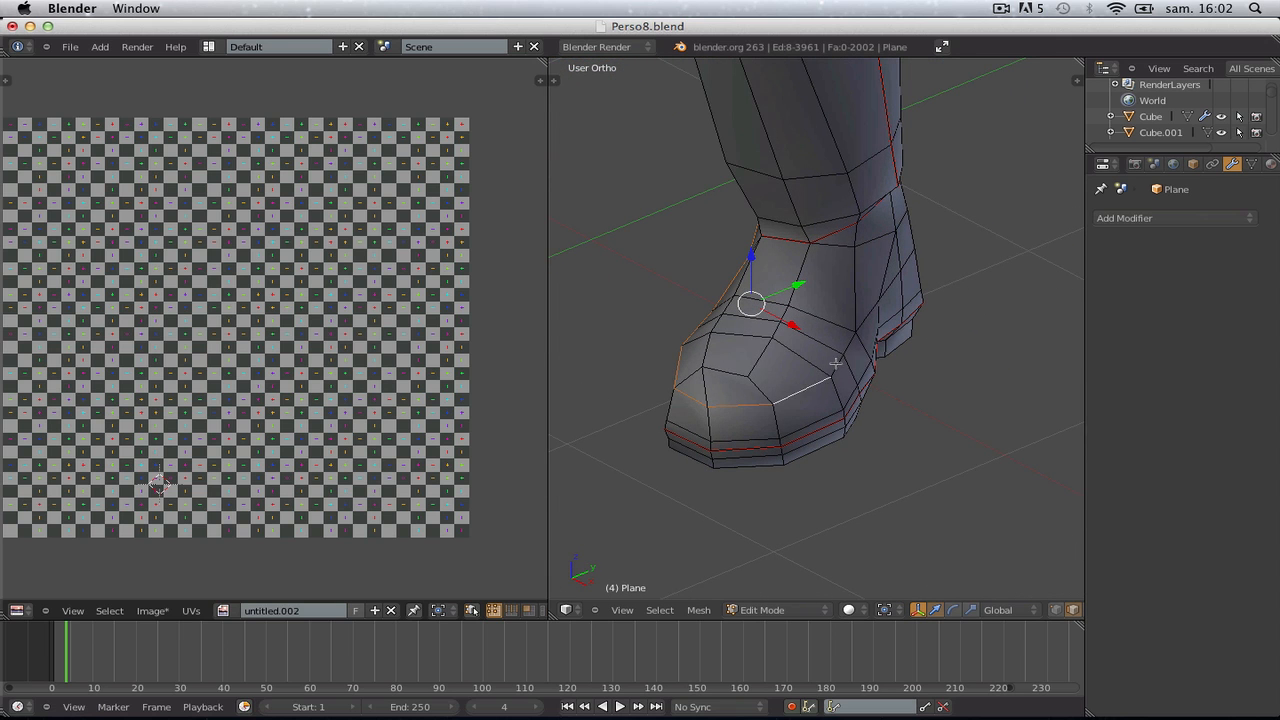
{"action": "middle_click_drag", "start_coordinate": [869, 313], "coordinate": [882, 353]}
{"action": "right_click", "coordinate": [886, 331], "text": "shift"}
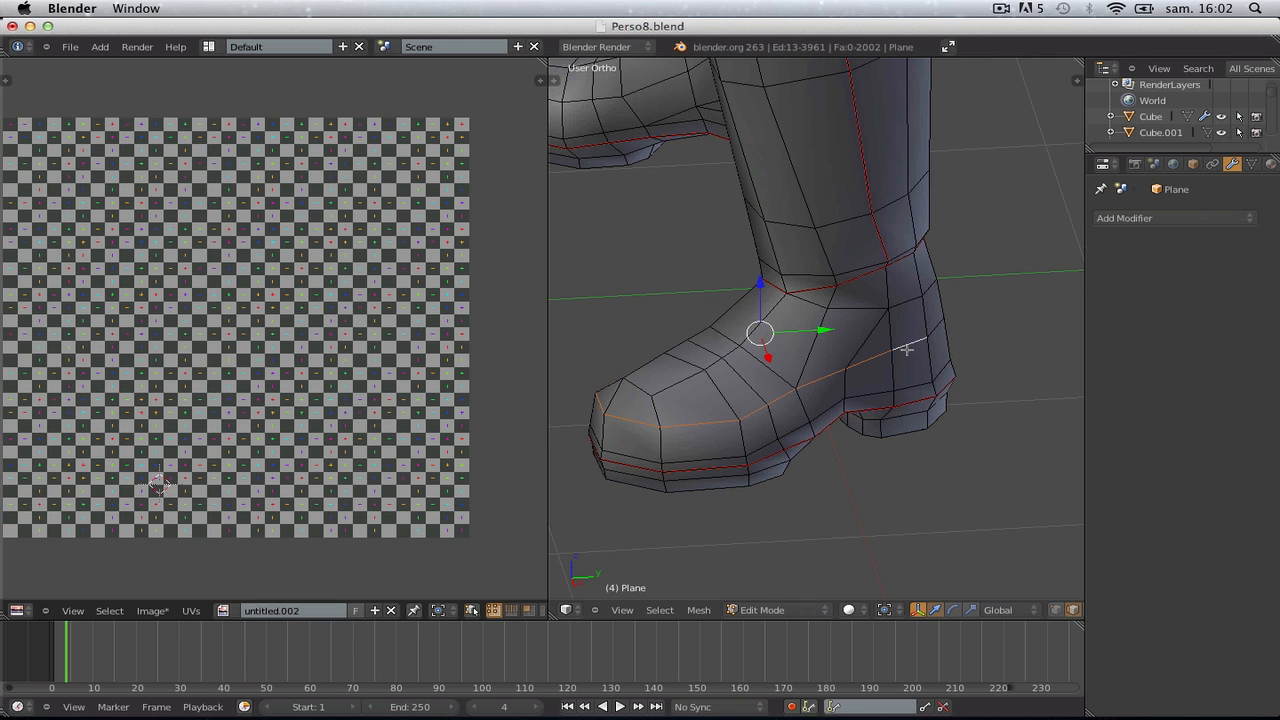
{"action": "key", "text": "ctrl+e"}
{"action": "left_click", "coordinate": [906, 349]}
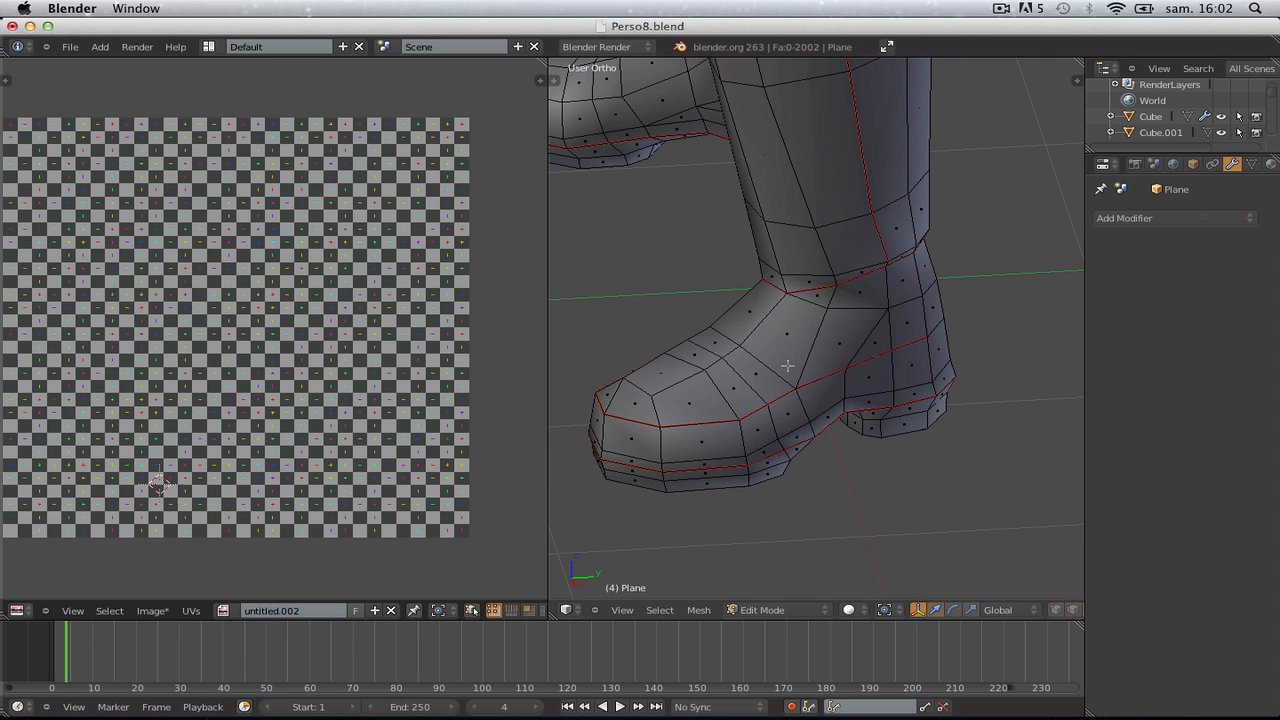
Unwrap the shoe's upper again using the seam around its toe cap and side, and deselect it
{"action": "key", "text": "l"}
{"action": "key", "text": "u"}
{"action": "left_click", "coordinate": [787, 366]}
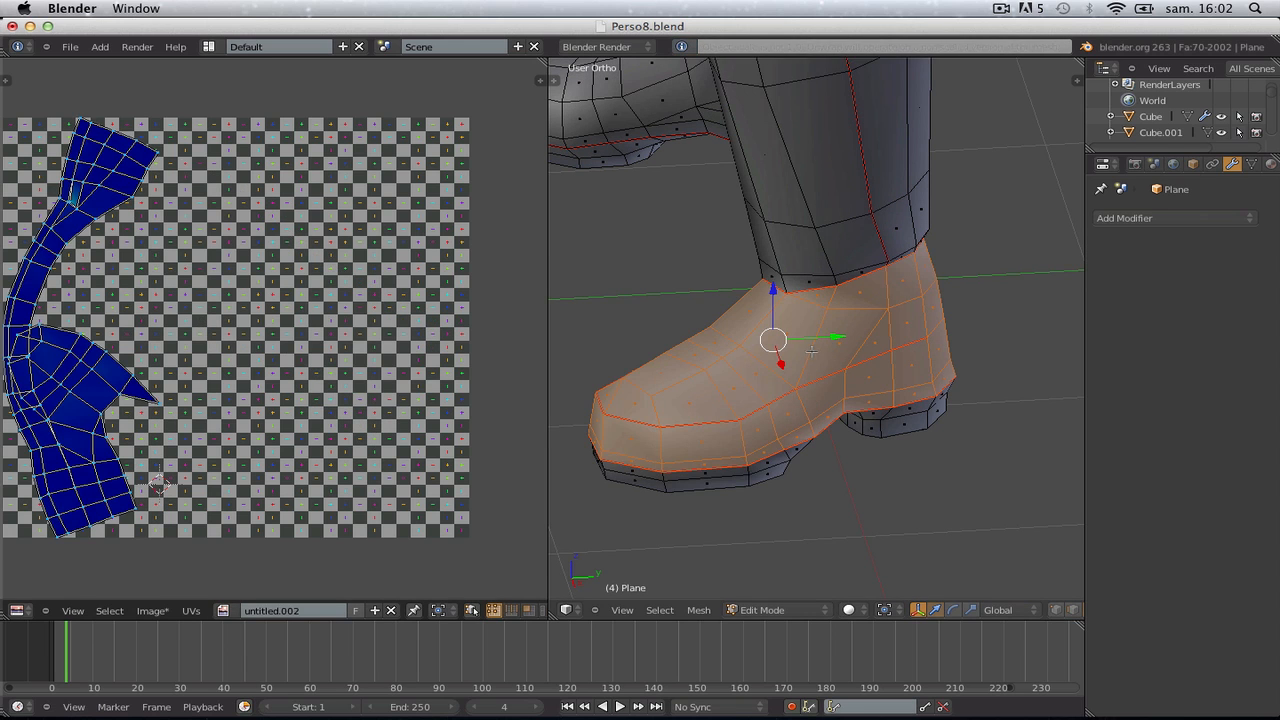
{"action": "key", "text": "a"}
Mark the two edges running from the outer ankle seam down to the side seam of the shoe as a seam
{"action": "middle_click_drag", "start_coordinate": [957, 355], "coordinate": [767, 281]}
{"action": "key", "text": "ctrl+Tab"}
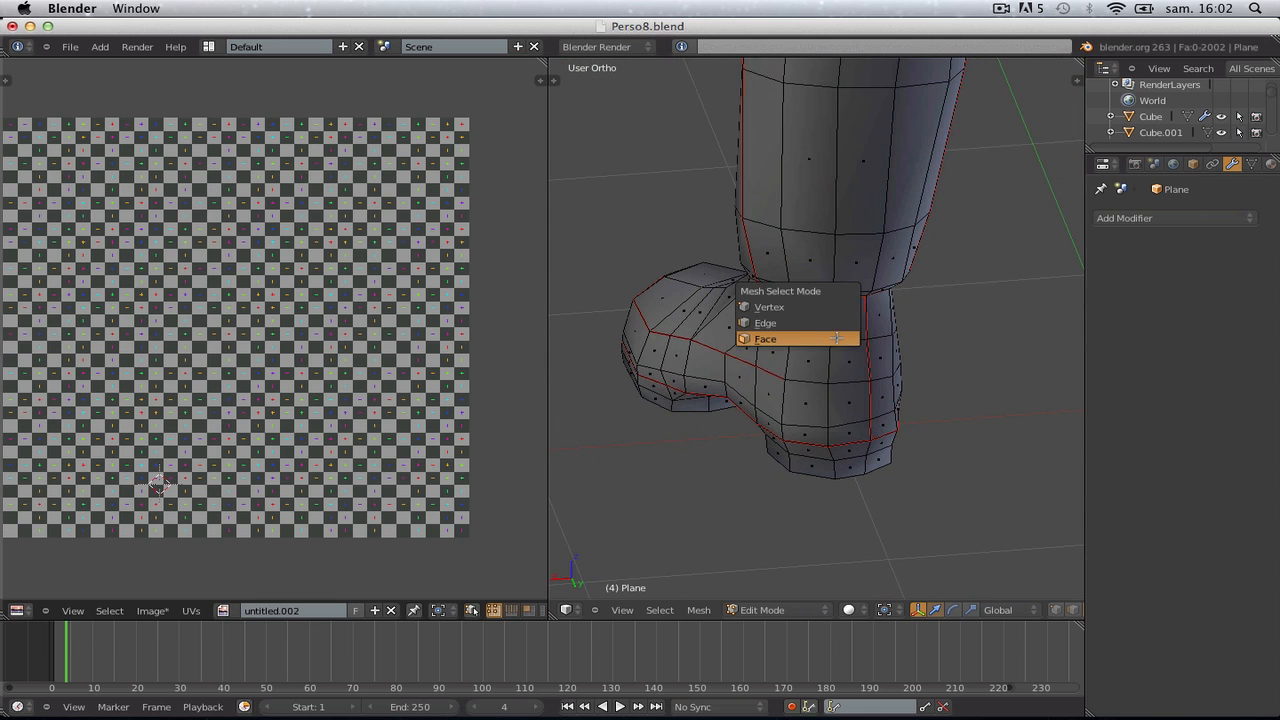
{"action": "middle_click_drag", "start_coordinate": [895, 379], "coordinate": [813, 378]}
{"action": "middle_click_drag", "start_coordinate": [957, 384], "coordinate": [860, 372]}
{"action": "key", "text": "ctrl+Tab"}
{"action": "left_click", "coordinate": [860, 373]}
{"action": "middle_click_drag", "start_coordinate": [765, 383], "coordinate": [398, 360]}
{"action": "scroll", "coordinate": [730, 362], "scroll_direction": "up", "scroll_amount": 2}
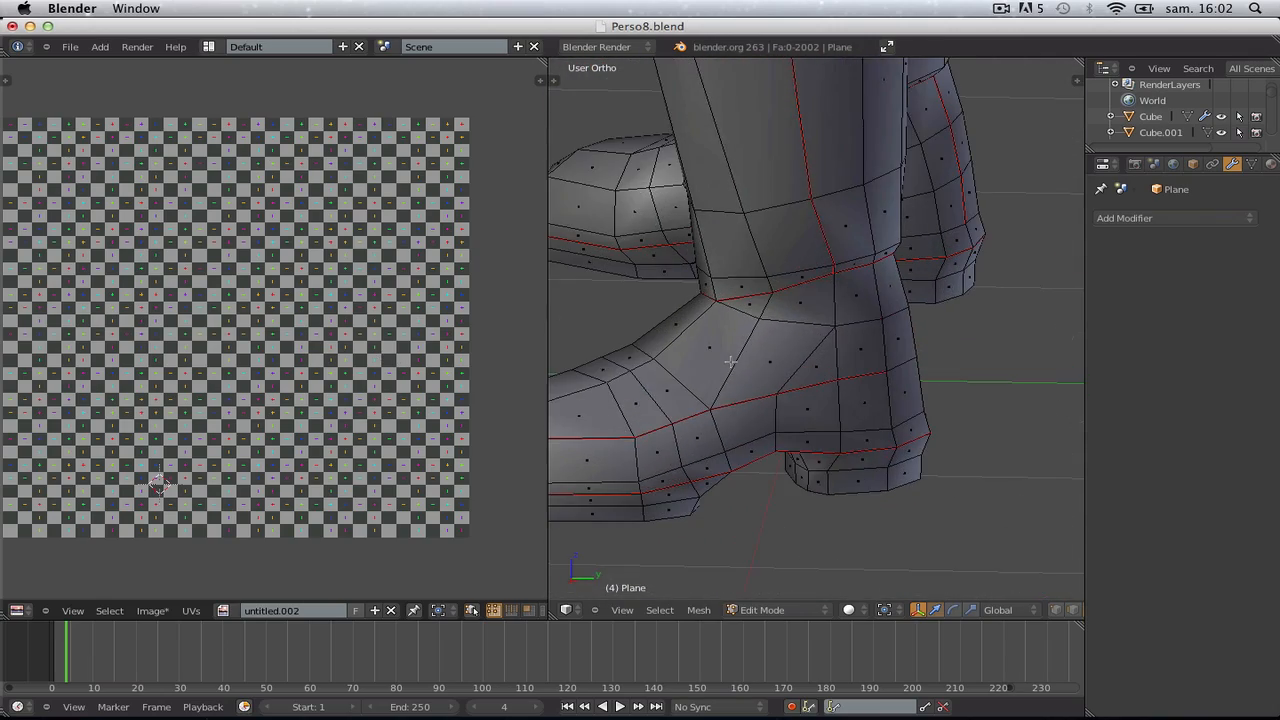
{"action": "key", "text": "ctrl+Tab"}
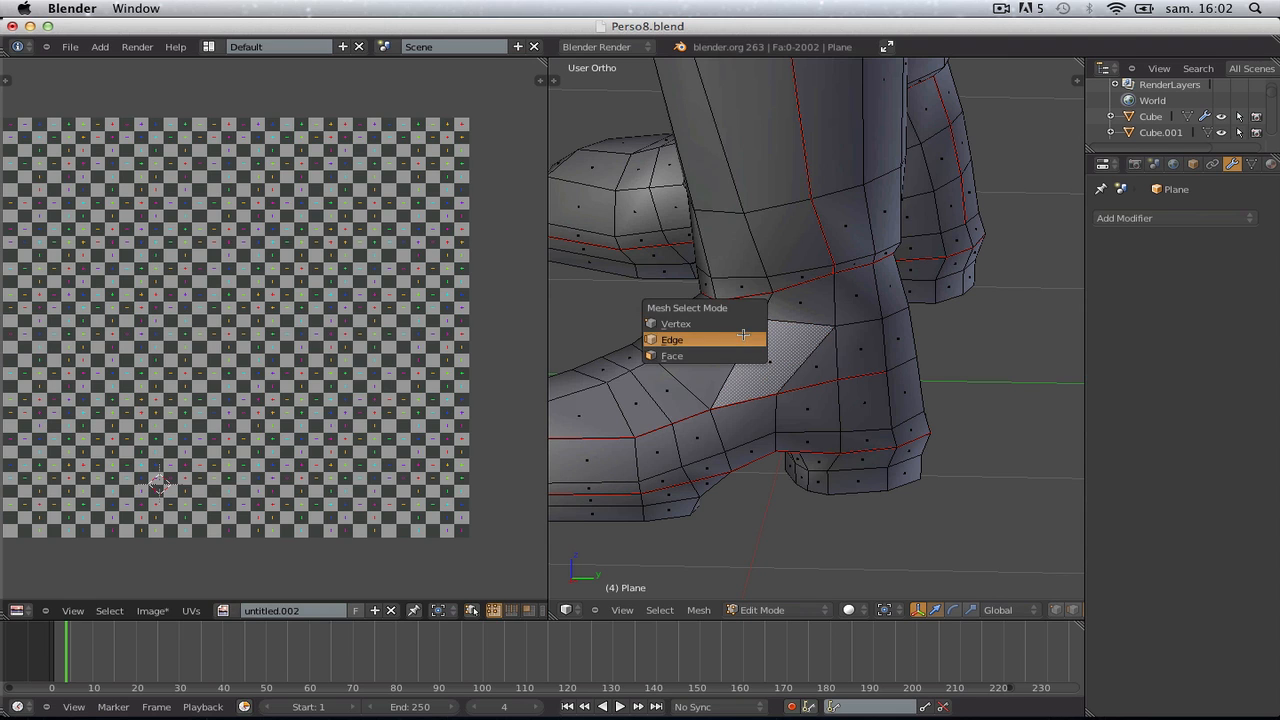
{"action": "left_click", "coordinate": [745, 338]}
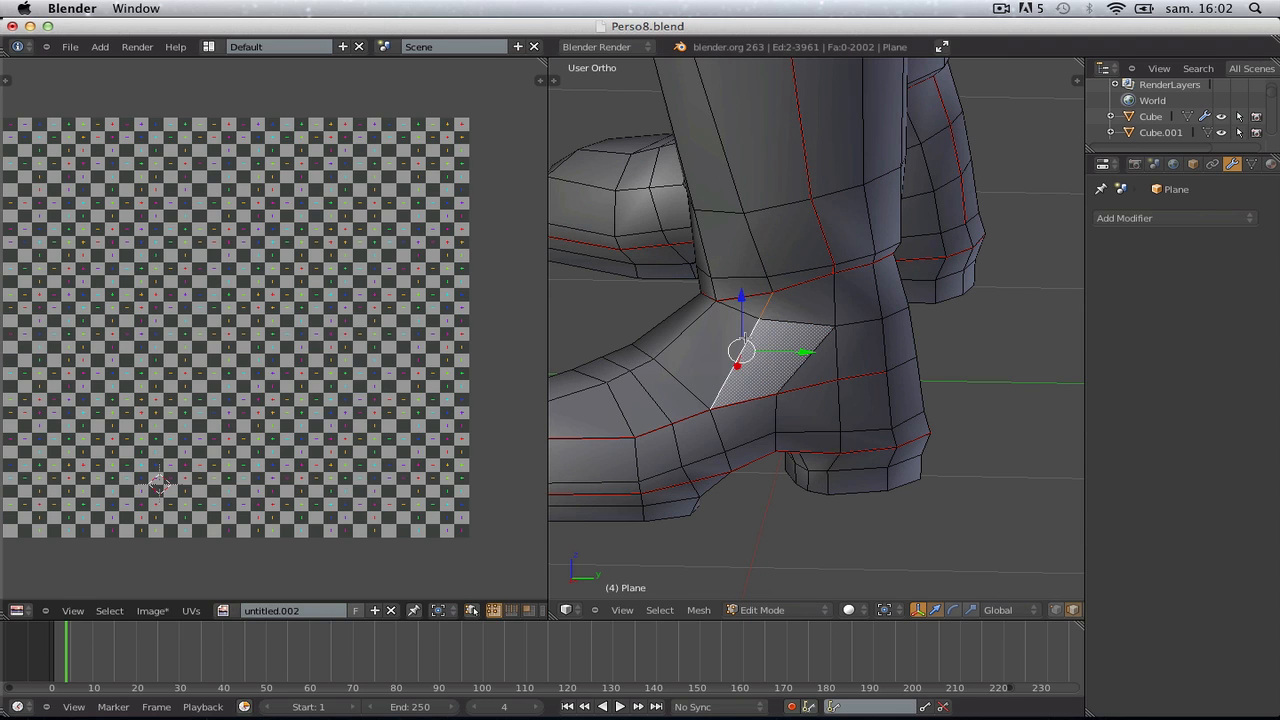
{"action": "key", "text": "ctrl+e"}
{"action": "left_click", "coordinate": [741, 338]}
Clear the seam on the side edges running from the instep back to the heel, and deselect everything
{"action": "key", "text": "a"}
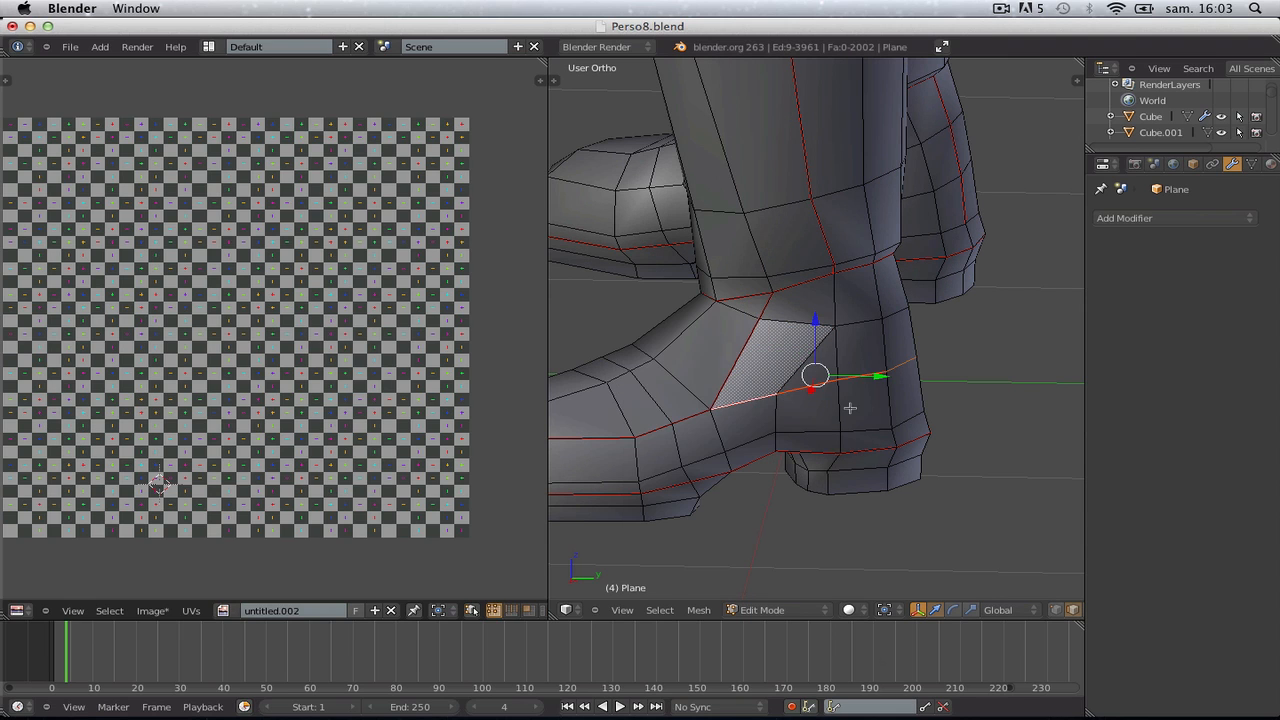
{"action": "key", "text": "ctrl+e"}
{"action": "left_click", "coordinate": [848, 423]}
{"action": "scroll", "coordinate": [848, 423], "scroll_direction": "down", "scroll_amount": 3}
{"action": "key", "text": "a"}
Switch to face selection and unwrap the region on top of the foot enclosed by the seams
{"action": "middle_click_drag", "start_coordinate": [730, 422], "coordinate": [840, 445]}
{"action": "key", "text": "ctrl+Tab"}
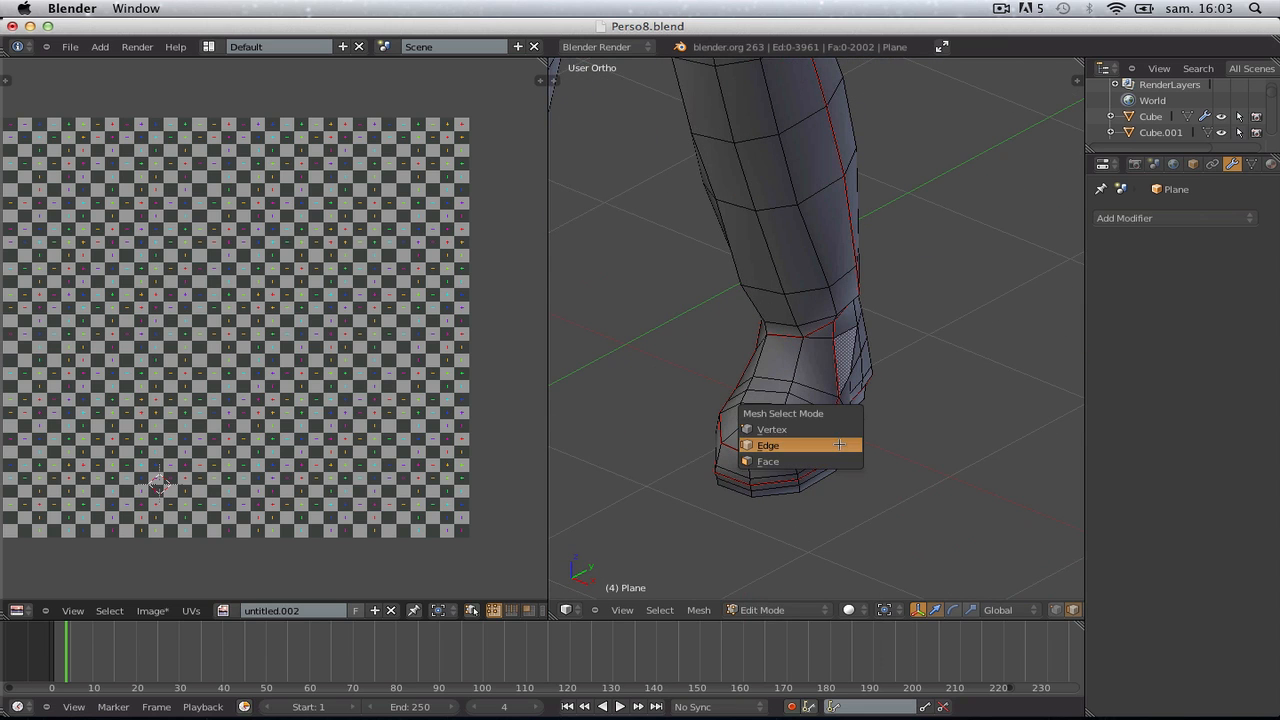
{"action": "left_click", "coordinate": [839, 445]}
{"action": "key", "text": "ctrl+Tab"}
{"action": "left_click", "coordinate": [766, 453]}
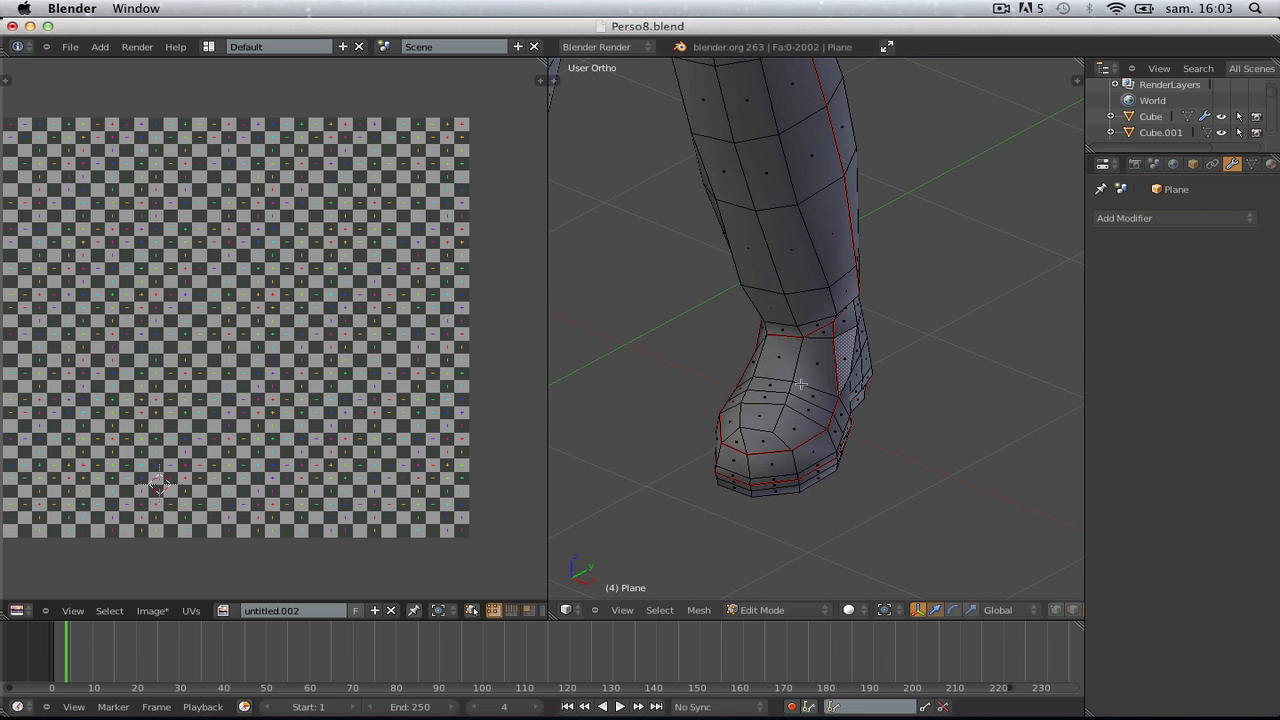
{"action": "key", "text": "l"}
{"action": "key", "text": "u"}
{"action": "left_click", "coordinate": [800, 383]}
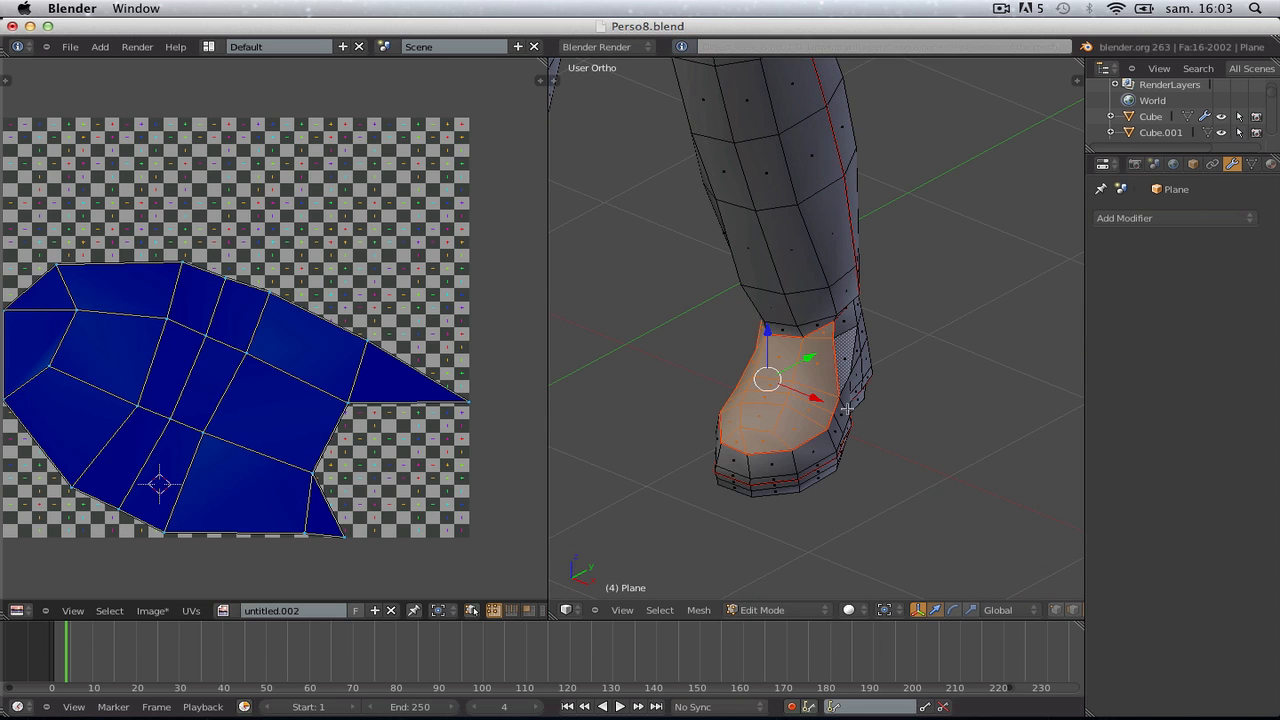
Add the side and heel region of the shoe to the selection and unwrap both regions together
{"action": "key", "text": "l"}
{"action": "key", "text": "u"}
{"action": "left_click", "coordinate": [773, 456]}
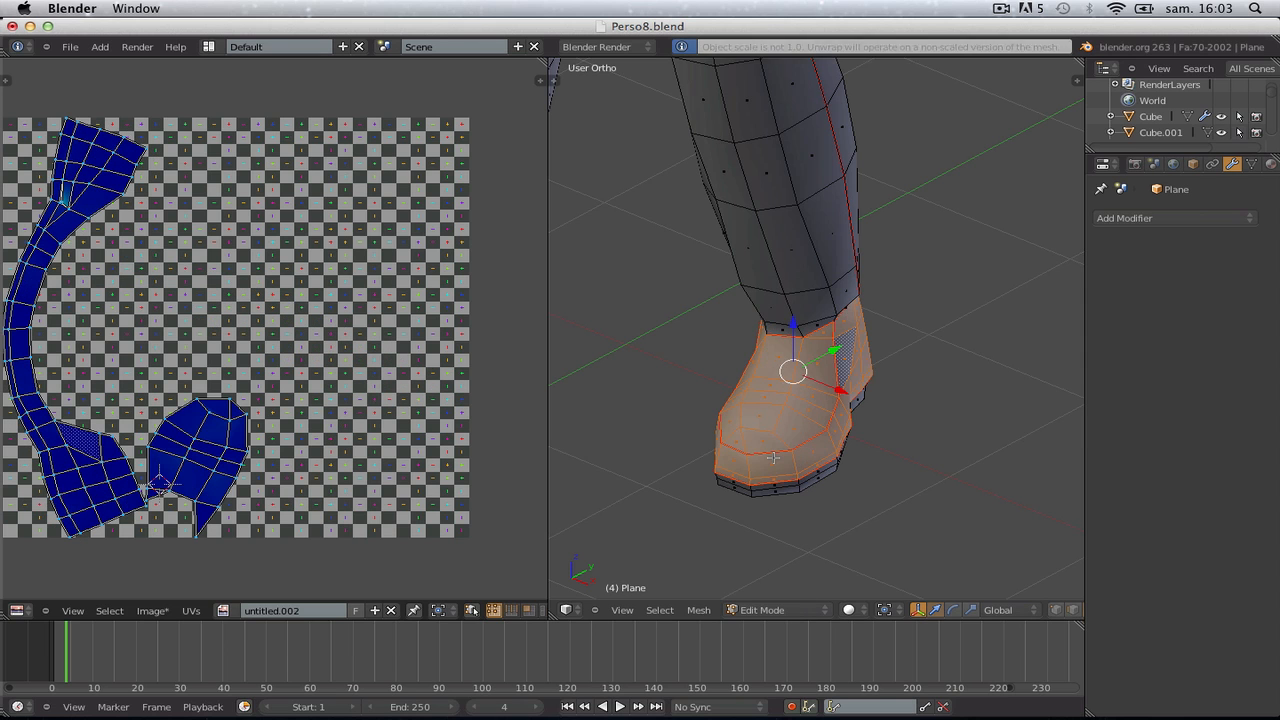
{"action": "scroll", "coordinate": [766, 449], "scroll_direction": "down", "scroll_amount": 1}
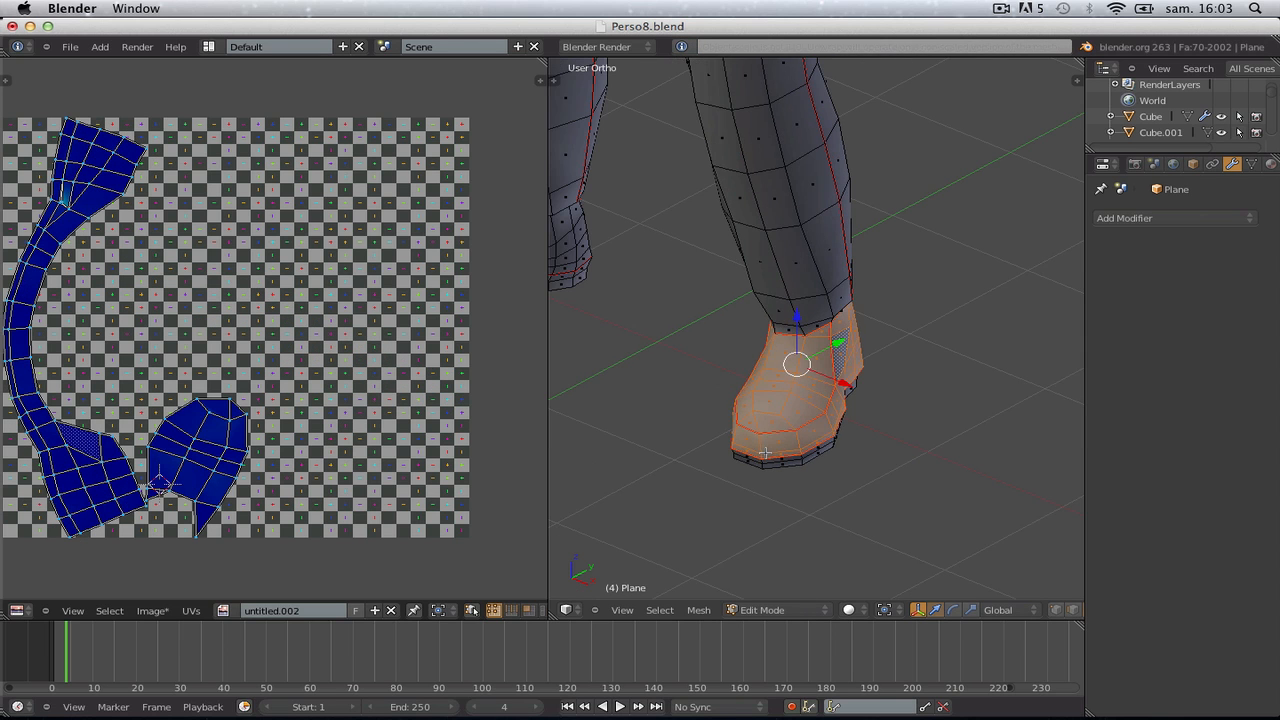
Undo the trial unwraps and the extra seams marked across the top and sides of the shoe
{"action": "key", "text": "a"}
{"action": "middle_click_drag", "start_coordinate": [765, 453], "coordinate": [807, 441]}
{"action": "key", "text": "ctrl+z"}
{"action": "key", "text": "ctrl+z"}
{"action": "key", "text": "ctrl+z"}
{"action": "key", "text": "ctrl+z"}
{"action": "key", "text": "ctrl+z"}
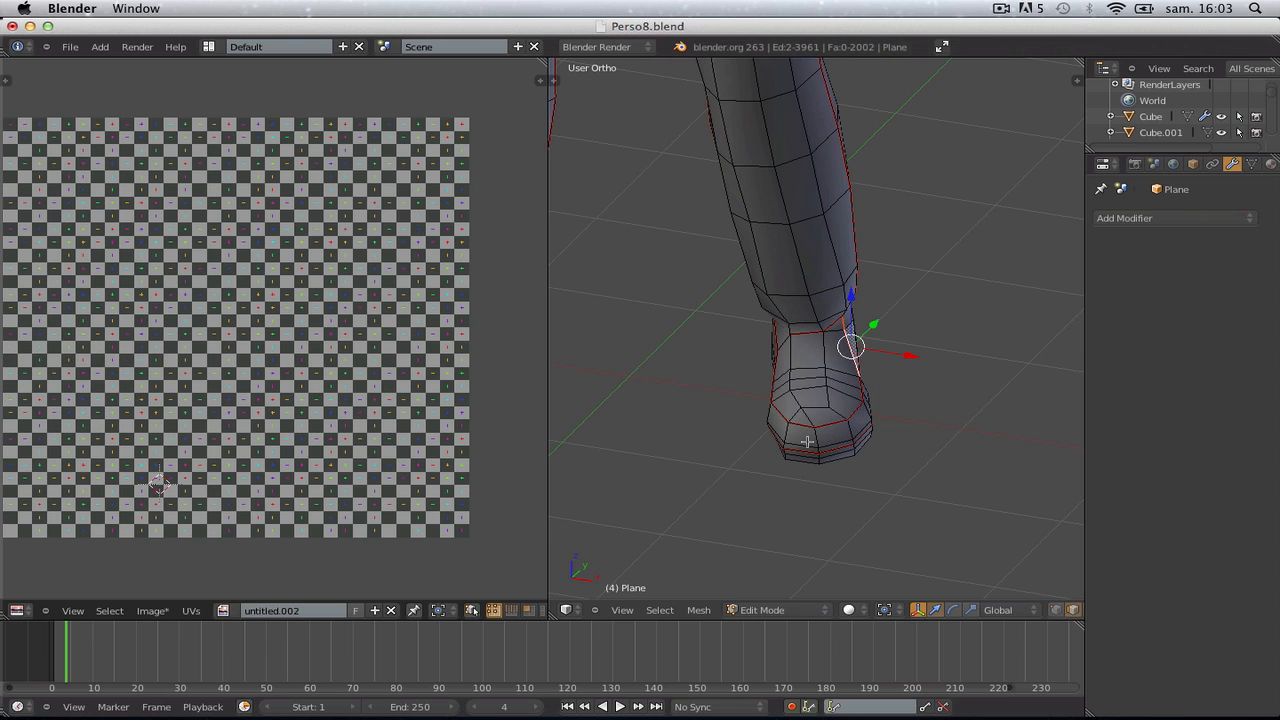
{"action": "key", "text": "ctrl+z"}
{"action": "key", "text": "ctrl+z"}
Switch to face selection, select the linked sole region under the shoe and unwrap it
{"action": "middle_click_drag", "start_coordinate": [807, 441], "coordinate": [603, 281]}
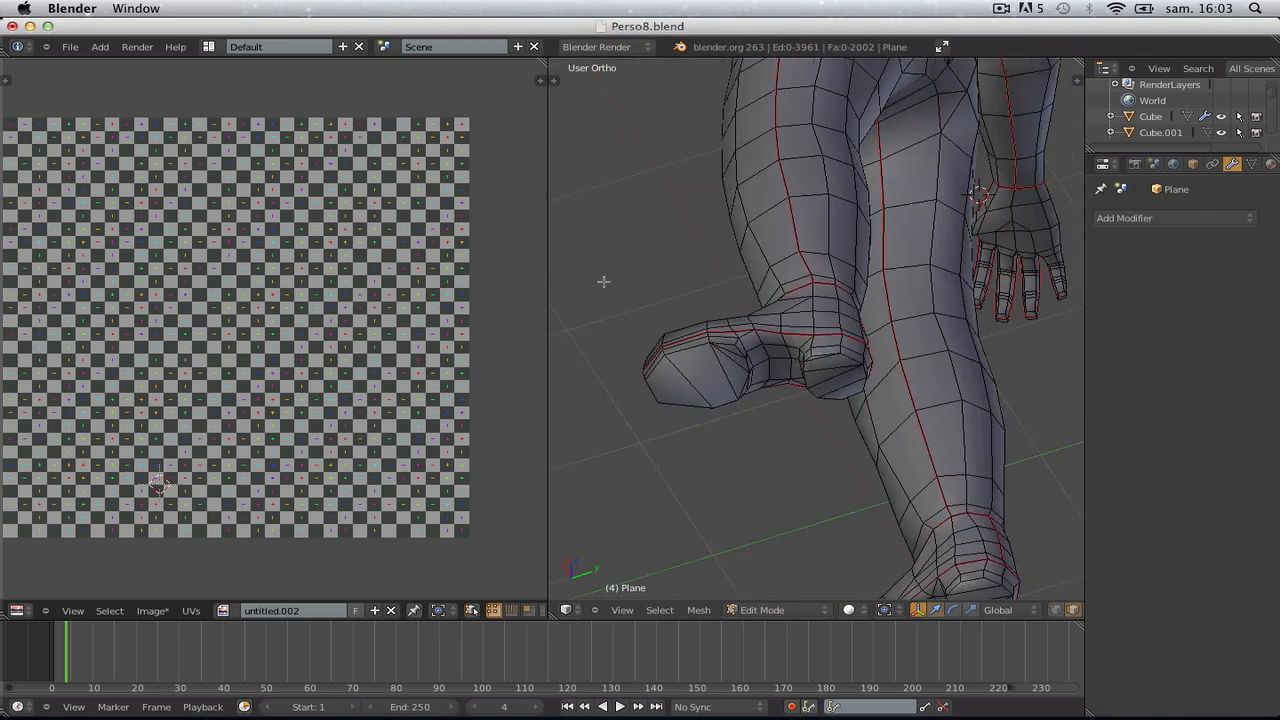
{"action": "scroll", "coordinate": [664, 364], "scroll_direction": "up", "scroll_amount": 5}
{"action": "middle_click_drag", "start_coordinate": [994, 385], "coordinate": [833, 387]}
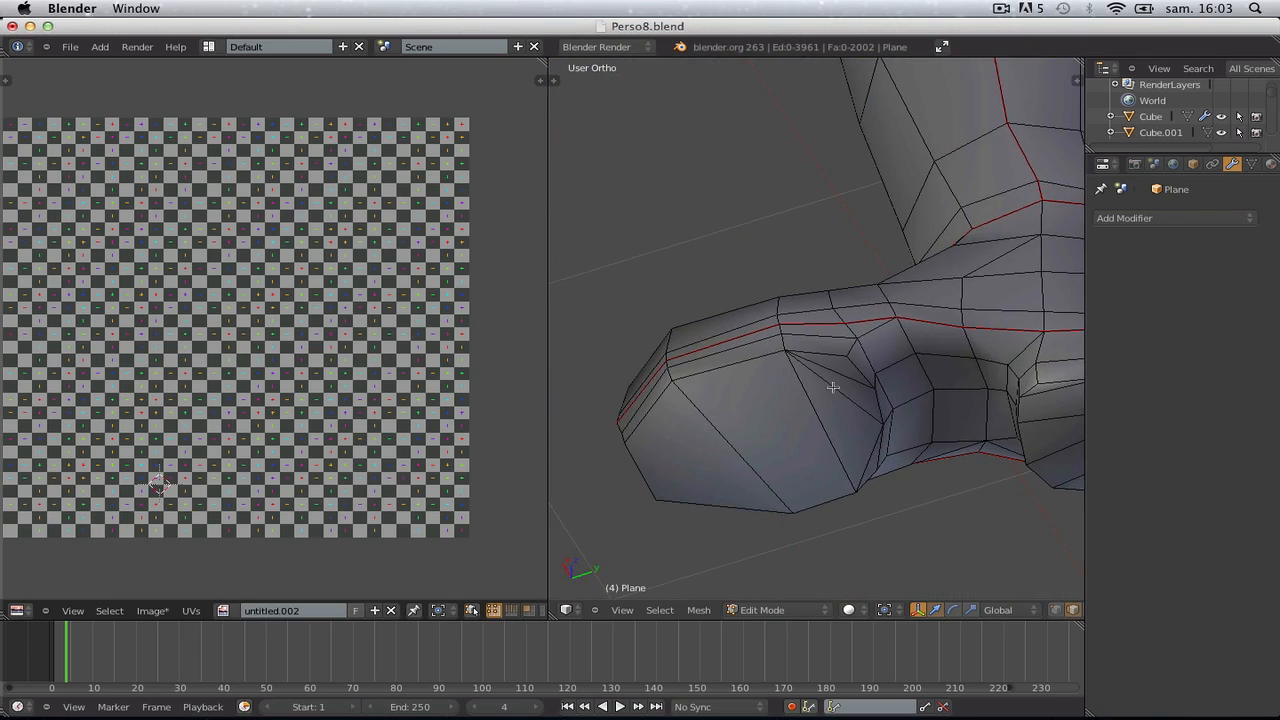
{"action": "key", "text": "a"}
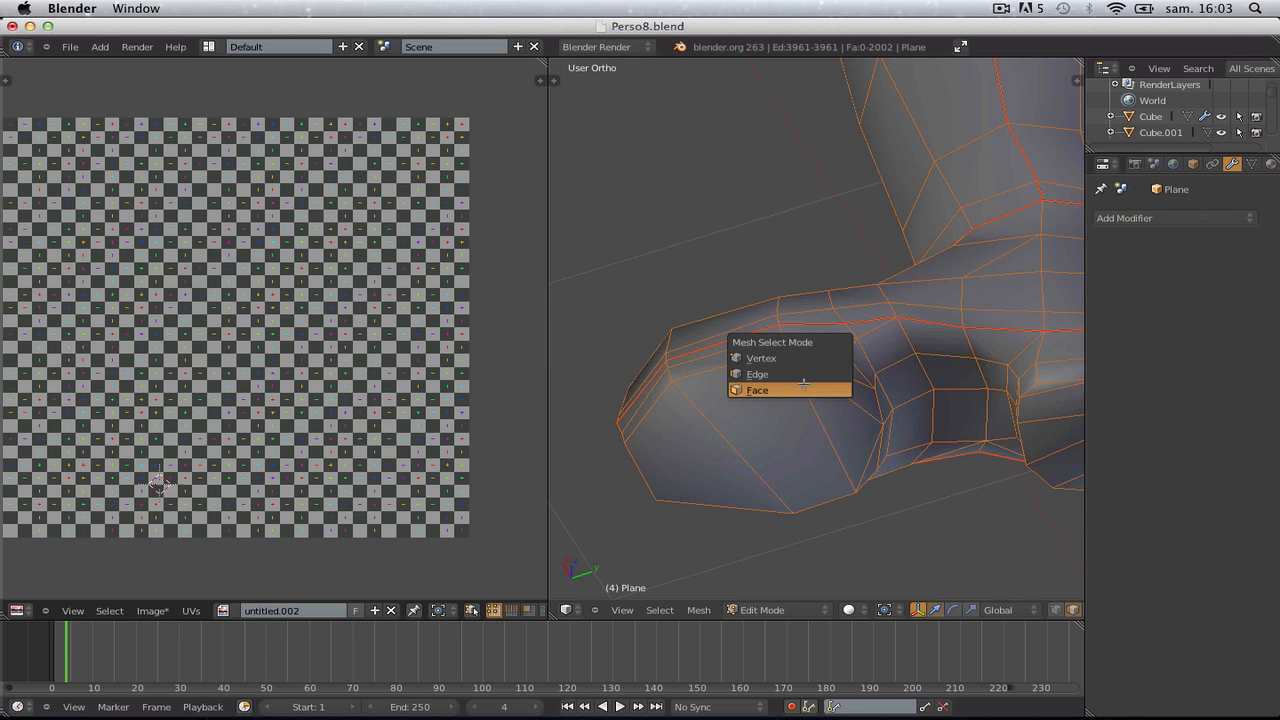
{"action": "left_click", "coordinate": [804, 388]}
{"action": "key", "text": "a"}
{"action": "key", "text": "l"}
{"action": "key", "text": "u"}
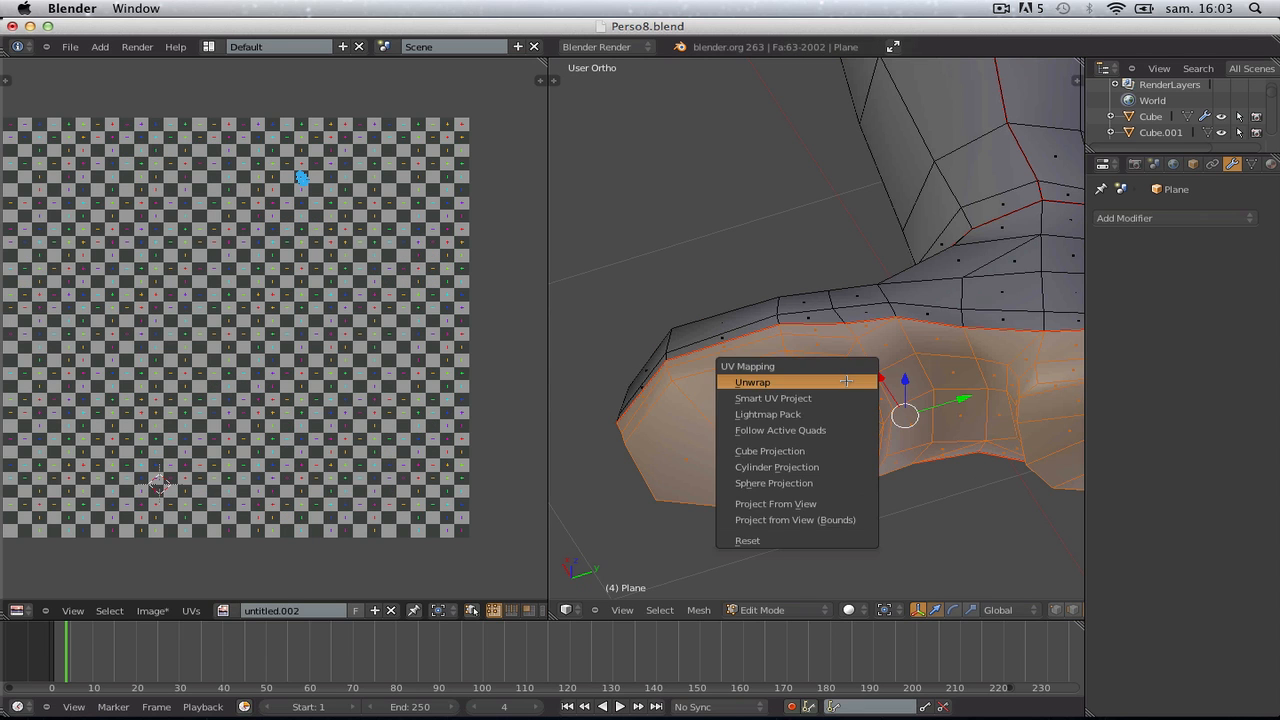
{"action": "left_click", "coordinate": [790, 303]}
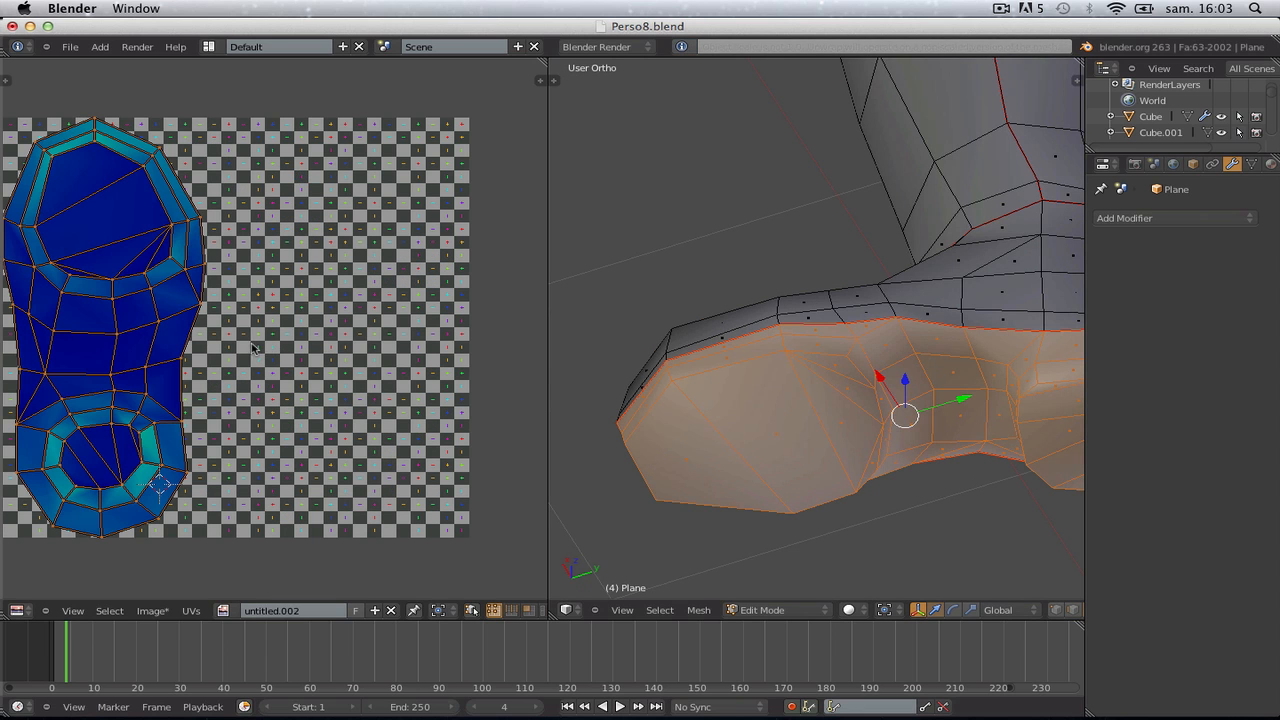
Deselect the sole, select the whole character mesh and unwrap all of its parts together
{"action": "scroll", "coordinate": [893, 392], "scroll_direction": "down", "scroll_amount": 6}
{"action": "middle_click_drag", "start_coordinate": [893, 385], "coordinate": [798, 464]}
{"action": "scroll", "coordinate": [806, 441], "scroll_direction": "up", "scroll_amount": 1}
{"action": "scroll", "coordinate": [806, 441], "scroll_direction": "up", "scroll_amount": 1, "text": "alt"}
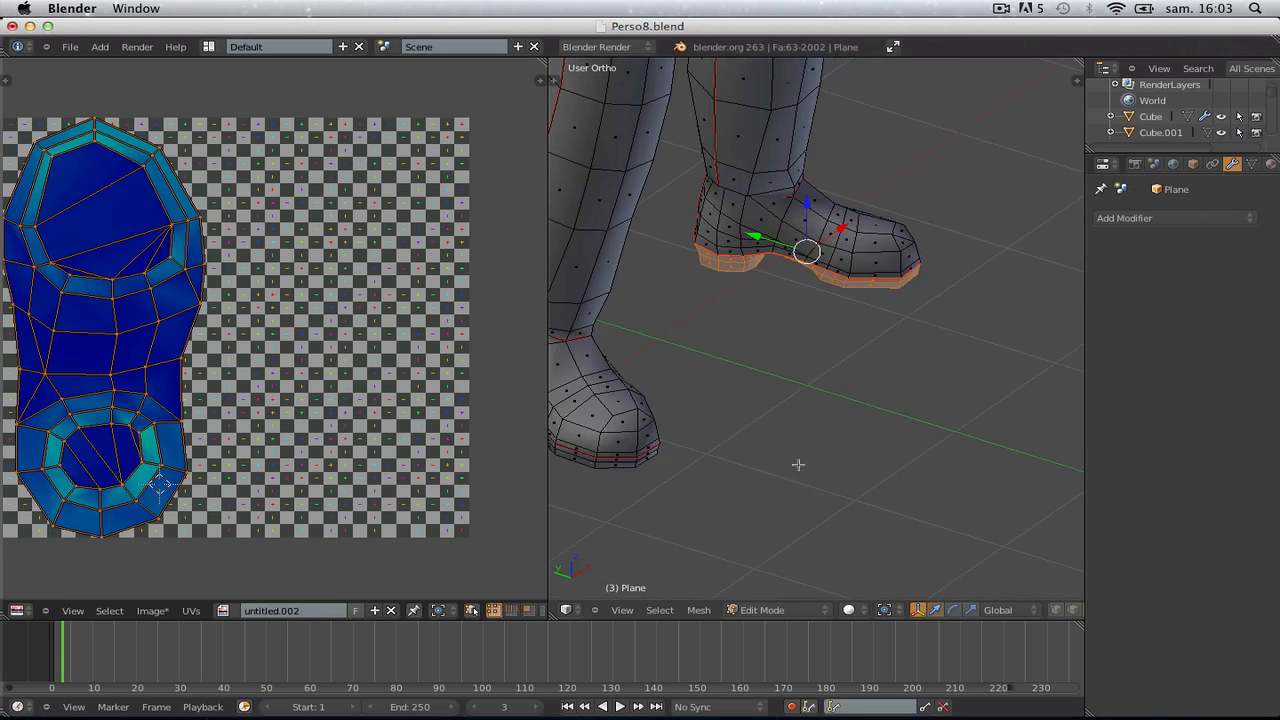
{"action": "scroll", "coordinate": [691, 447], "scroll_direction": "down", "scroll_amount": 3}
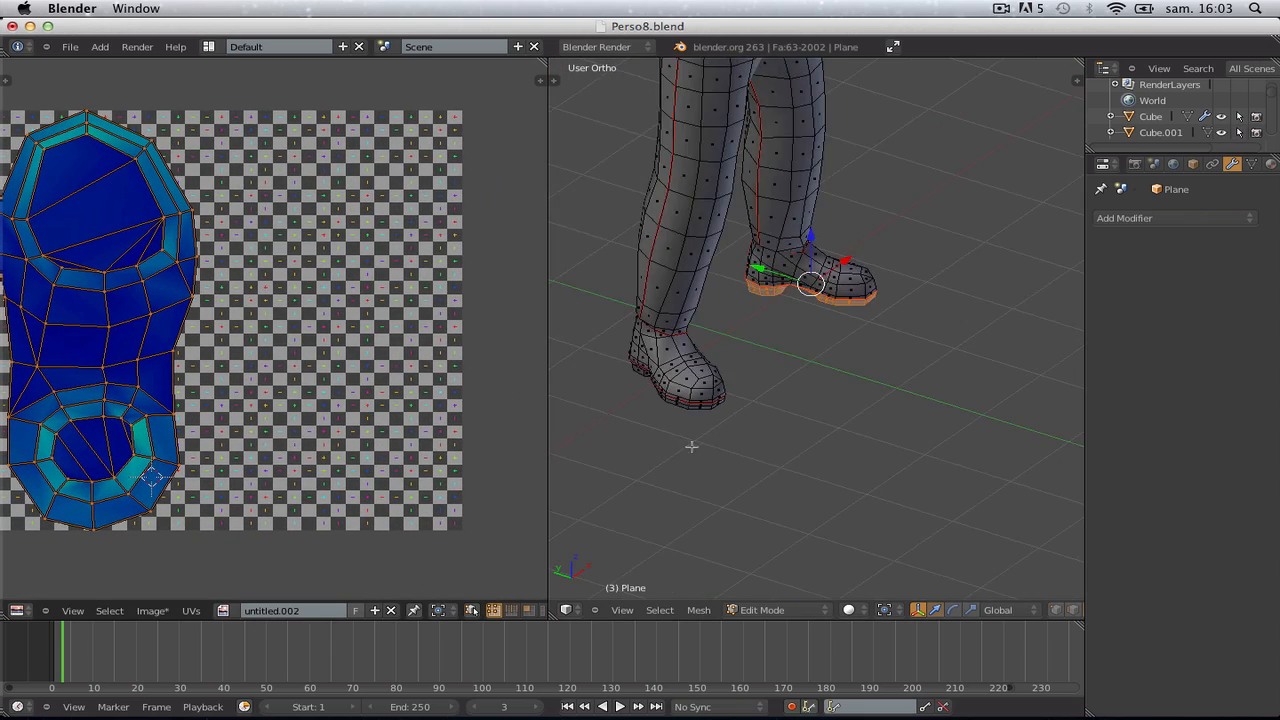
{"action": "middle_click_drag", "start_coordinate": [691, 447], "coordinate": [905, 424]}
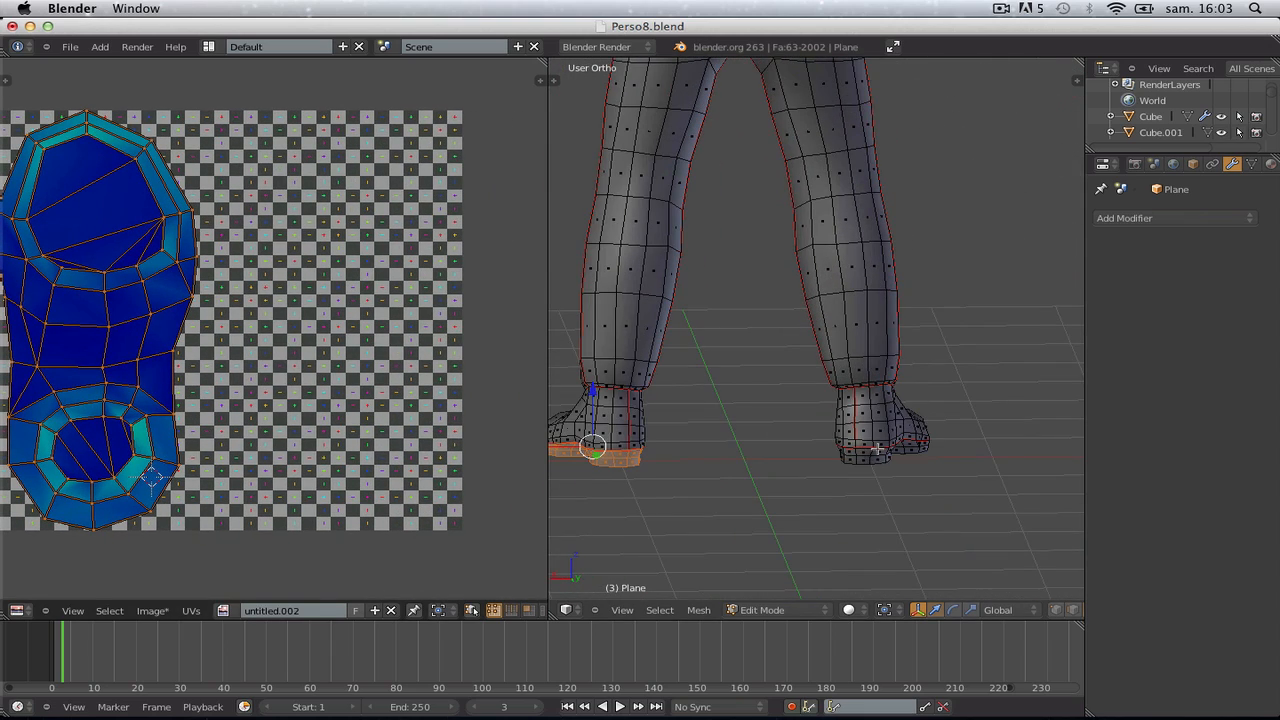
{"action": "scroll", "coordinate": [868, 452], "scroll_direction": "down", "scroll_amount": 3}
{"action": "key", "text": "a"}
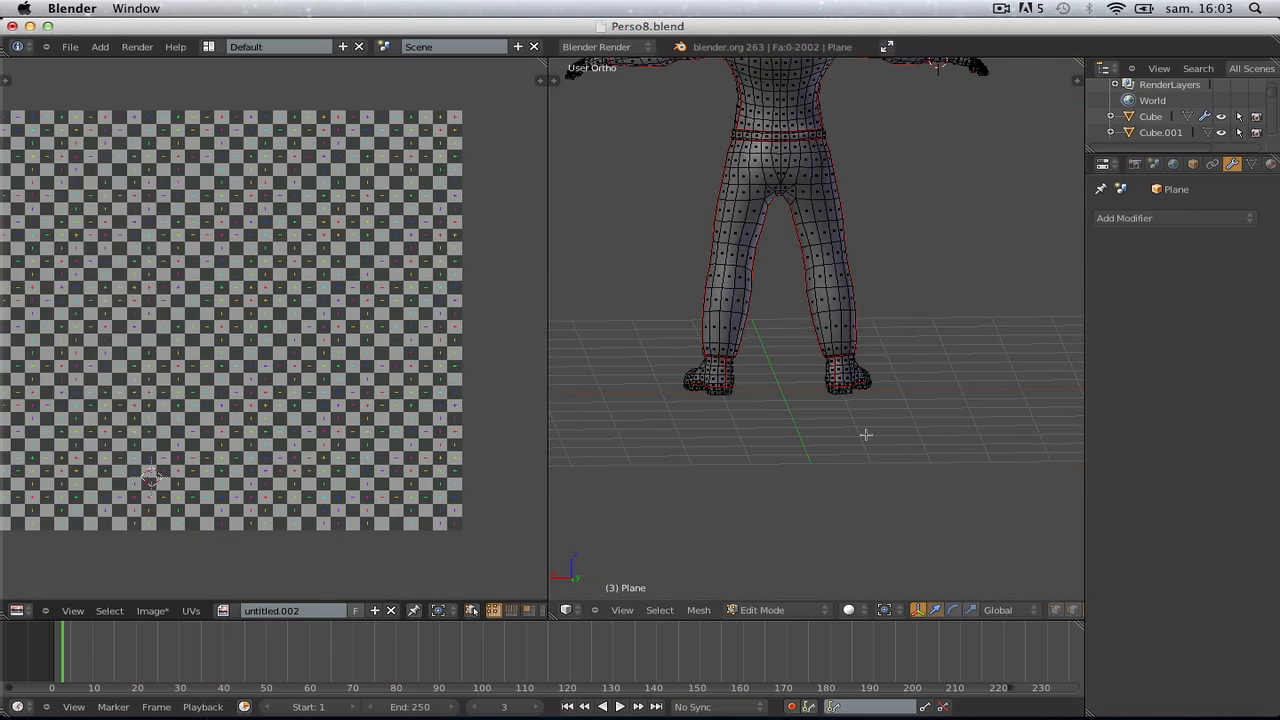
{"action": "key", "text": "a"}
{"action": "key", "text": "u"}
{"action": "scroll", "coordinate": [271, 405], "scroll_direction": "down", "scroll_amount": 12}
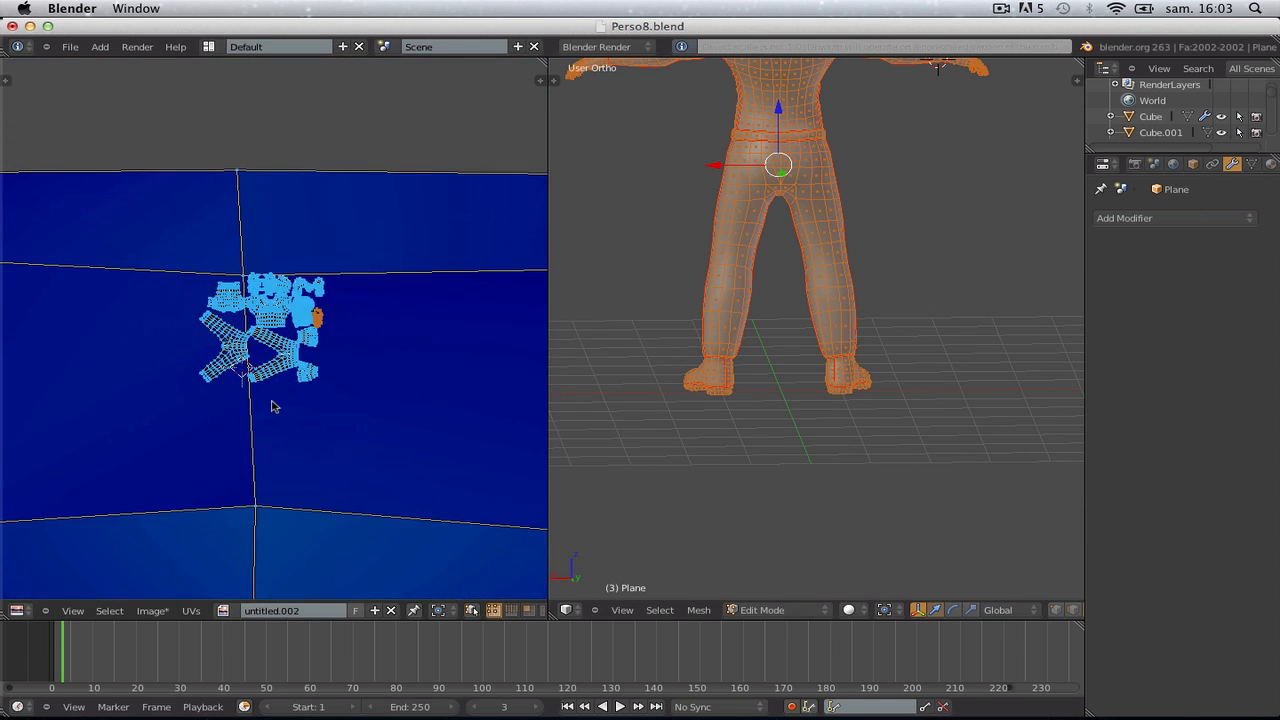
Select all UVs in the layout and unpin them
{"action": "key", "text": "a"}
{"action": "key", "text": "a"}
{"action": "key", "text": "a"}
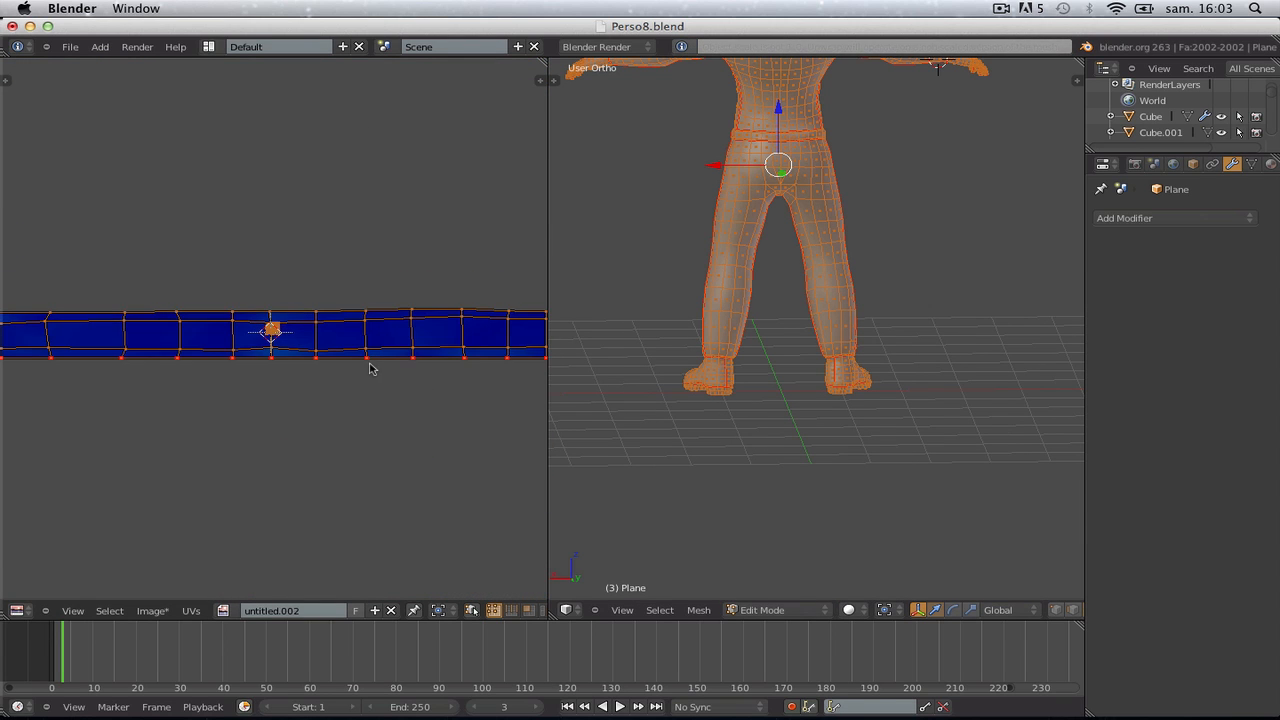
{"action": "left_click", "coordinate": [188, 610]}
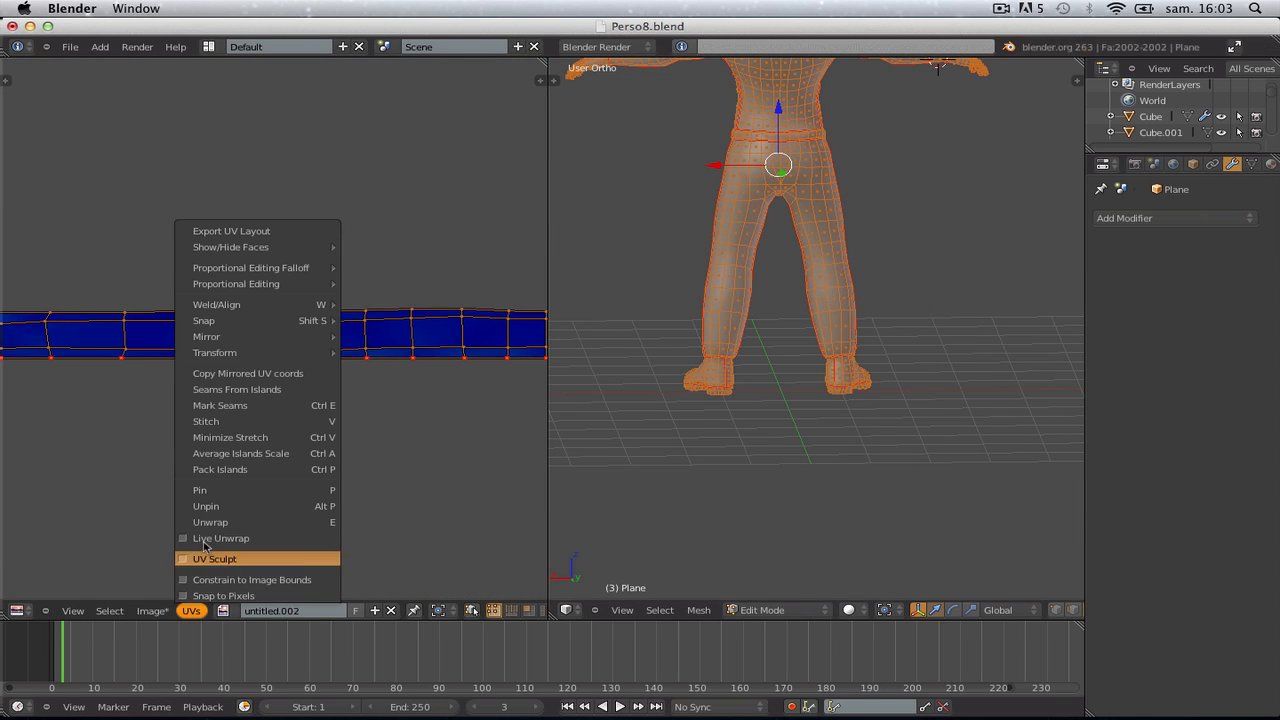
{"action": "left_click", "coordinate": [265, 505]}
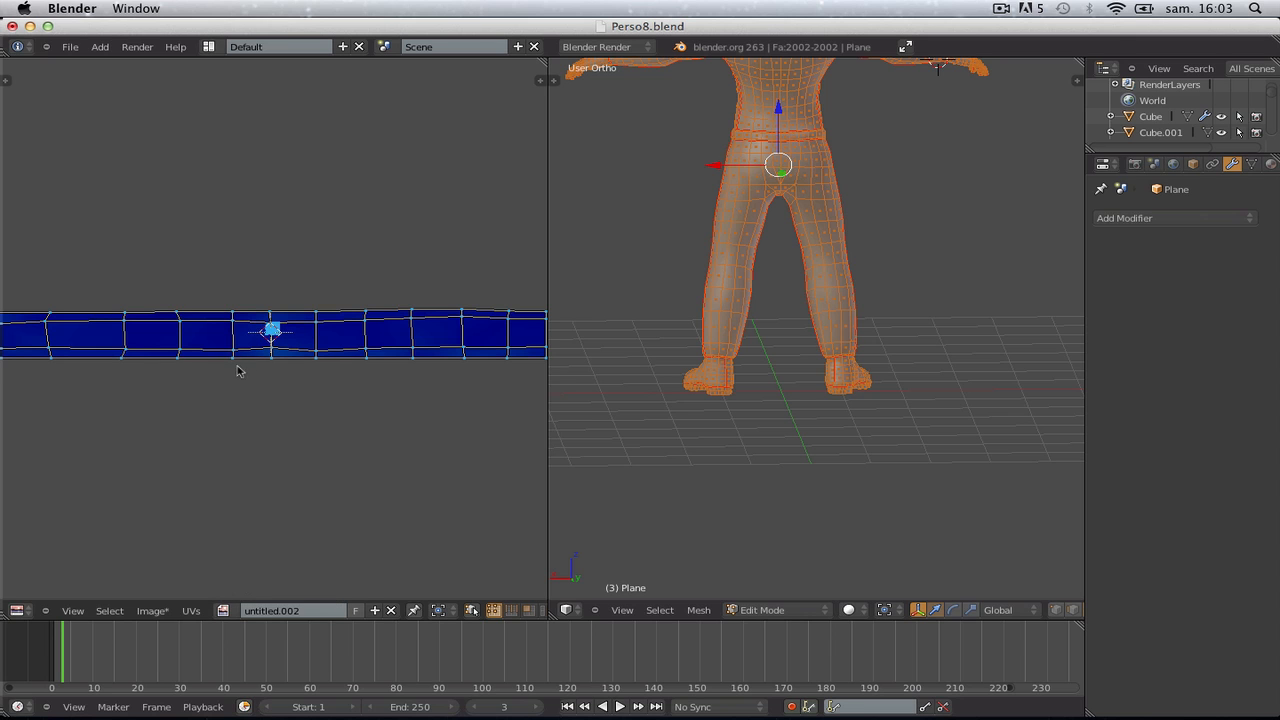
Select the oversized belt strip in the UV layout and scale it down to fit along the test grid's lower edge
{"action": "key", "text": "a"}
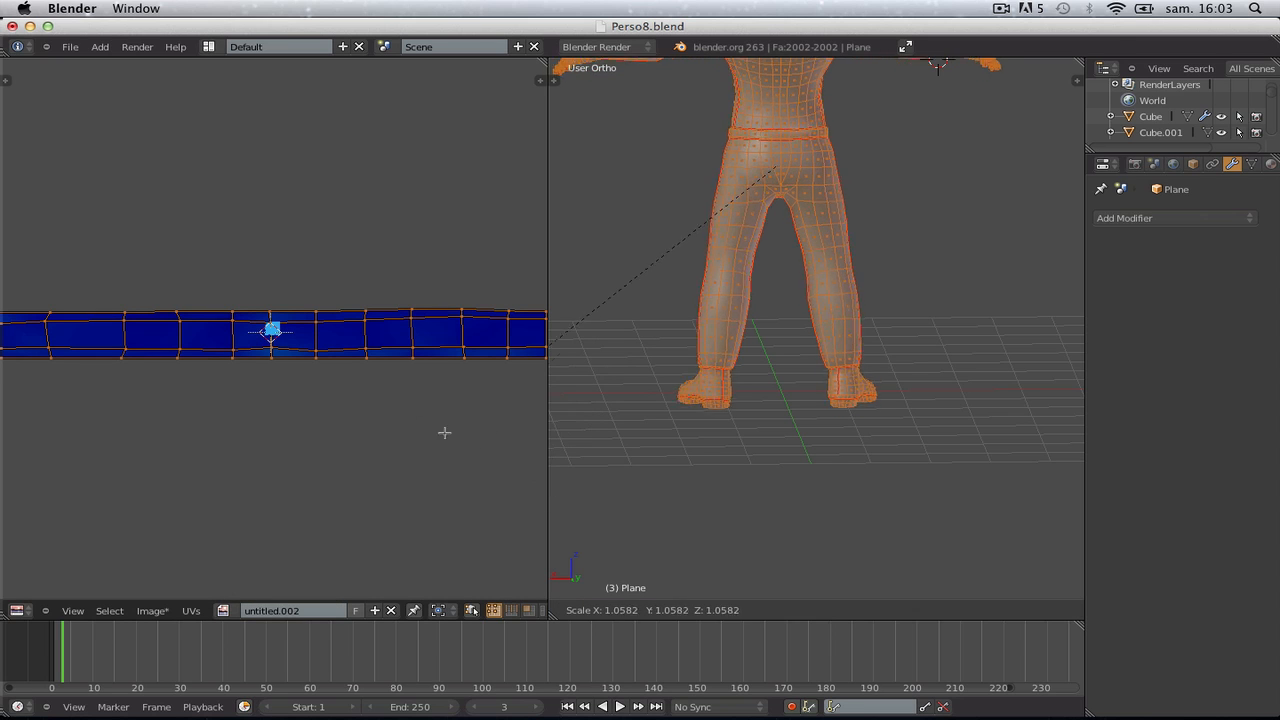
{"action": "key", "text": "s"}
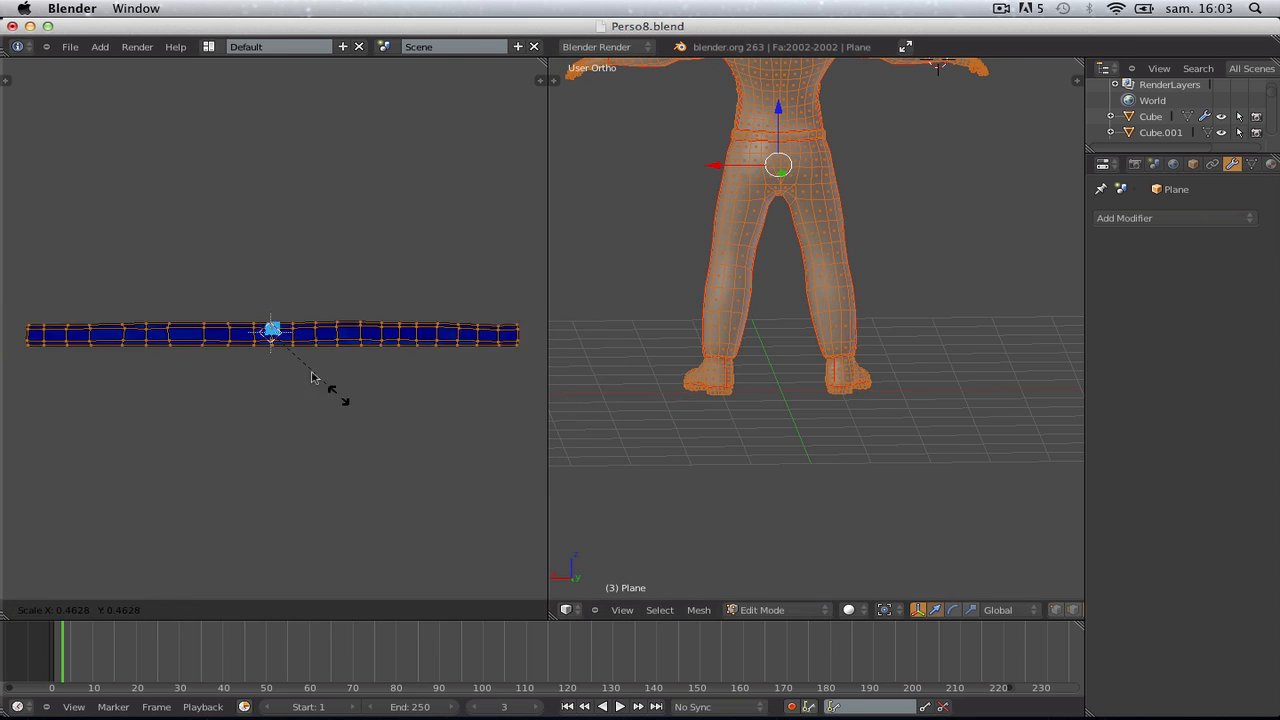
{"action": "left_click", "coordinate": [271, 357]}
{"action": "scroll", "coordinate": [309, 380], "scroll_direction": "up", "scroll_amount": 12}
{"action": "key", "text": "s"}
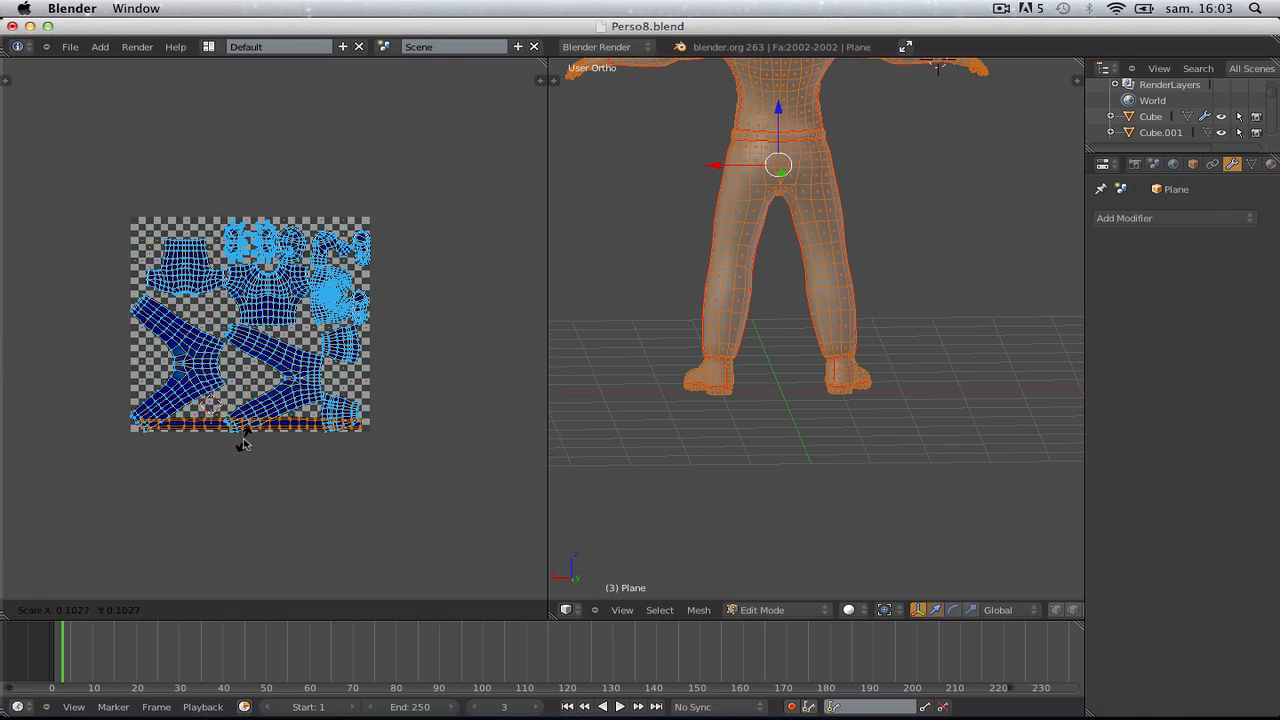
{"action": "left_click", "coordinate": [243, 443]}
{"action": "scroll", "coordinate": [250, 430], "scroll_direction": "up", "scroll_amount": 7}
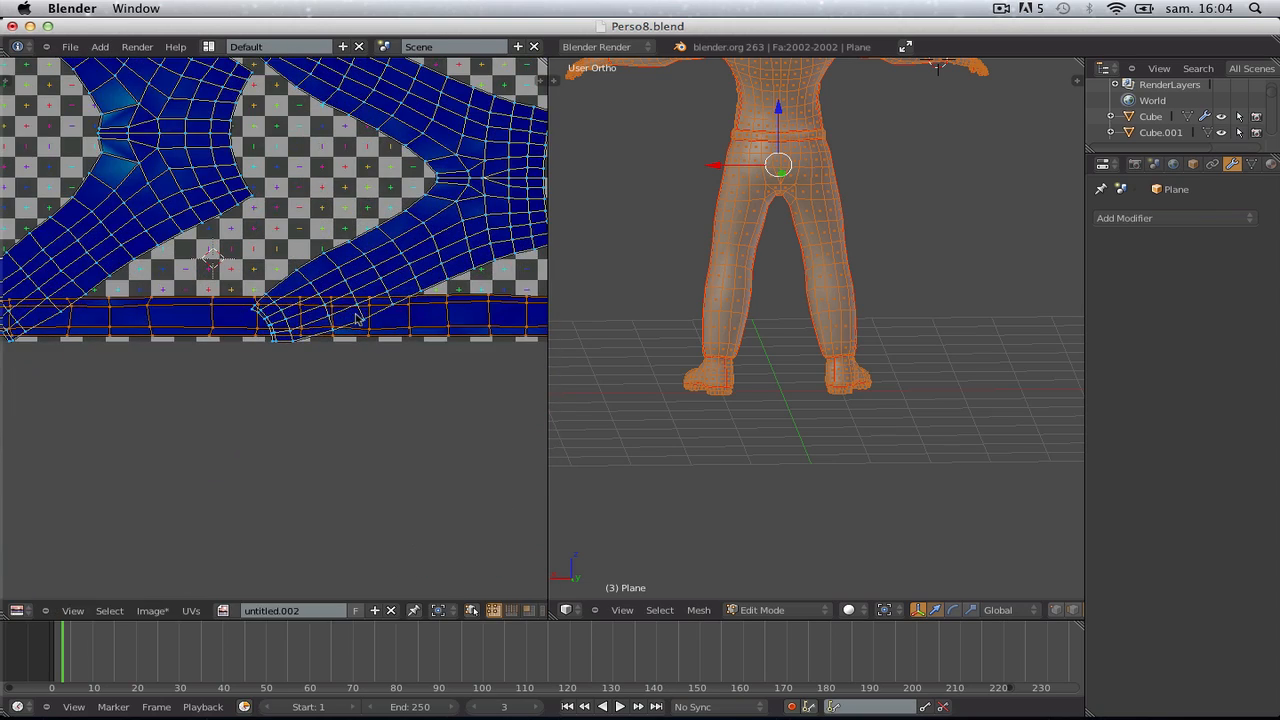
{"action": "scroll", "coordinate": [356, 318], "scroll_direction": "down", "scroll_amount": 5}
{"action": "key", "text": "s"}
{"action": "left_click", "coordinate": [336, 313]}
{"action": "scroll", "coordinate": [336, 313], "scroll_direction": "up", "scroll_amount": 2}
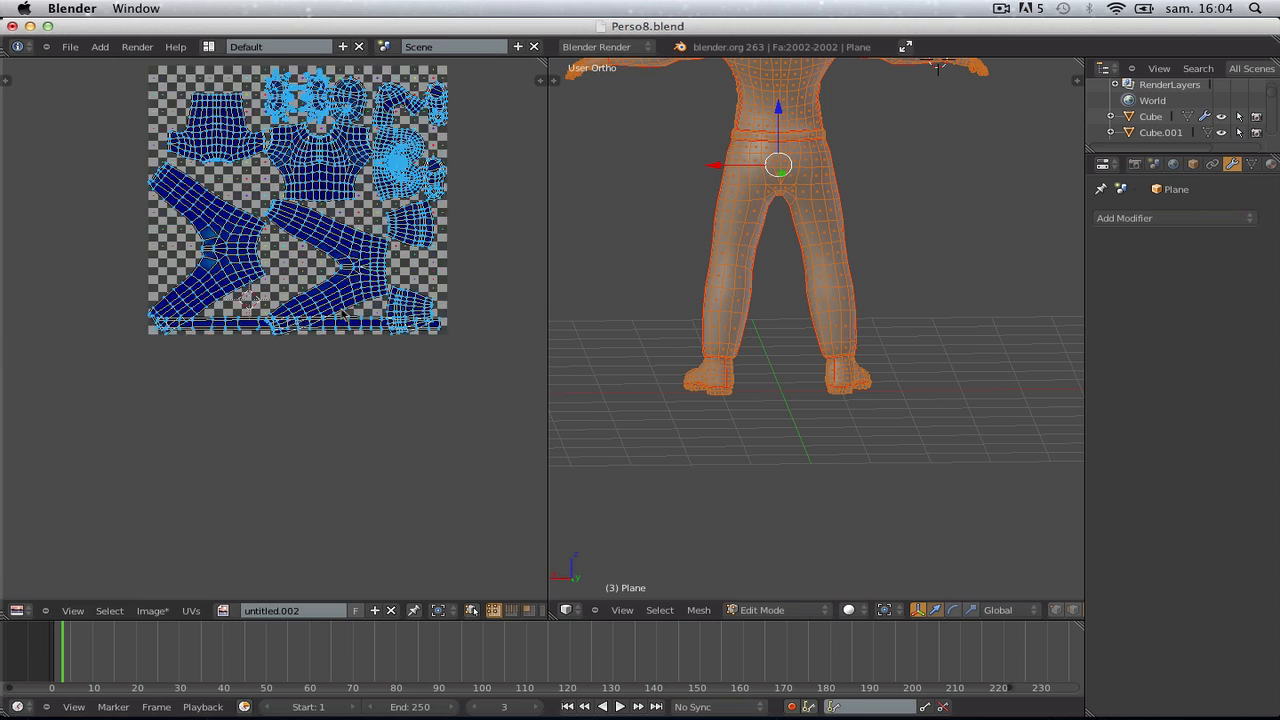
Try unwrapping the whole character mesh again, and undo that unwrap
{"action": "key", "text": "u"}
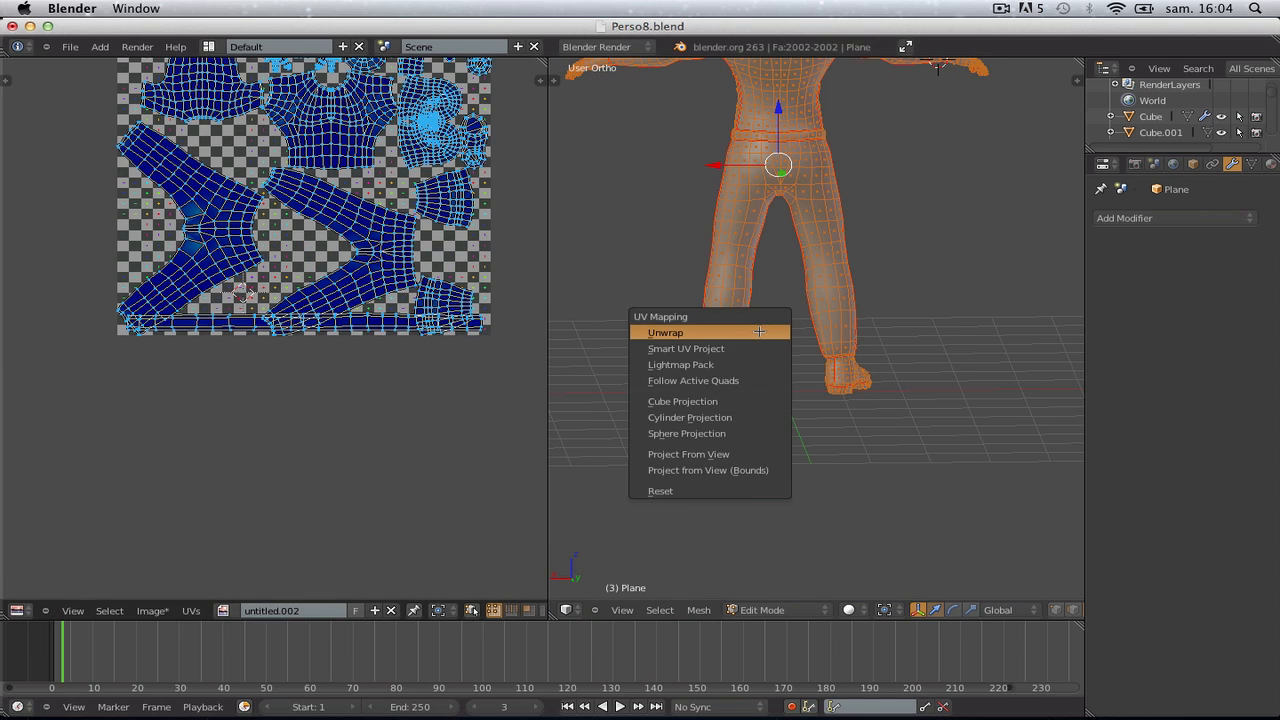
{"action": "left_click", "coordinate": [758, 333]}
{"action": "middle_click_drag", "start_coordinate": [352, 270], "coordinate": [340, 445]}
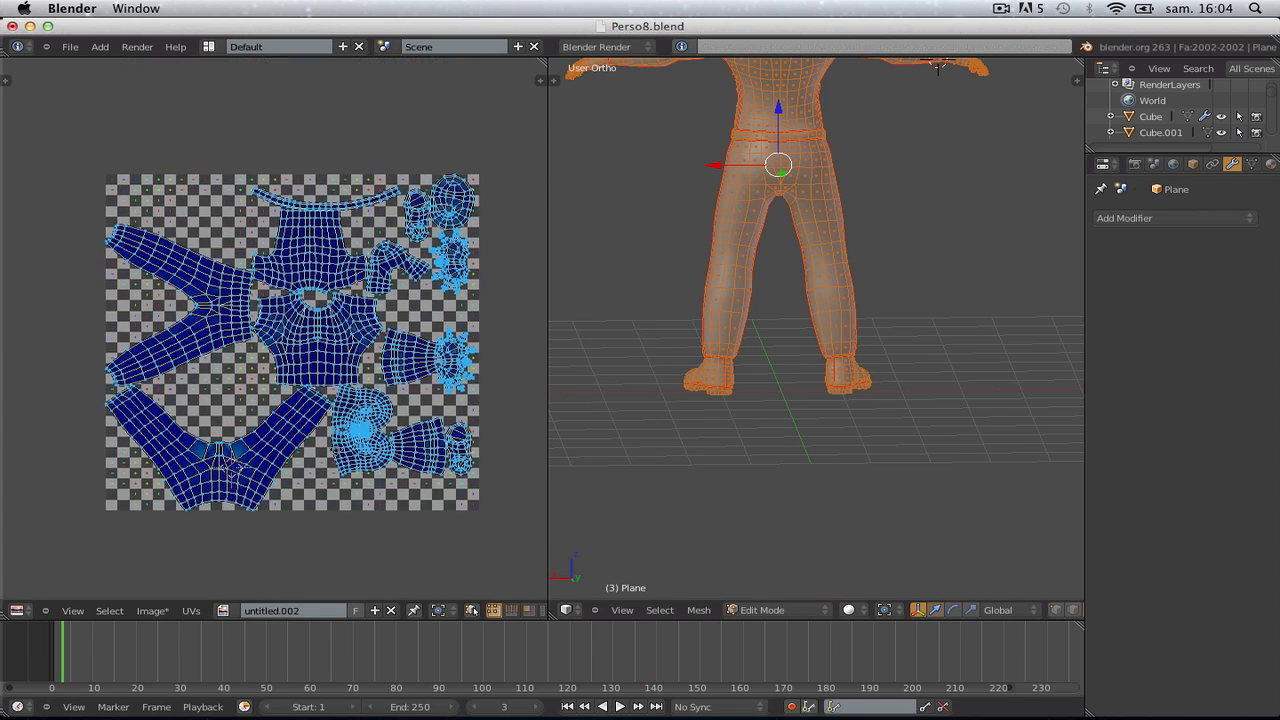
{"action": "scroll", "coordinate": [340, 445], "scroll_direction": "up", "scroll_amount": 2}
{"action": "key", "text": "ctrl+z"}
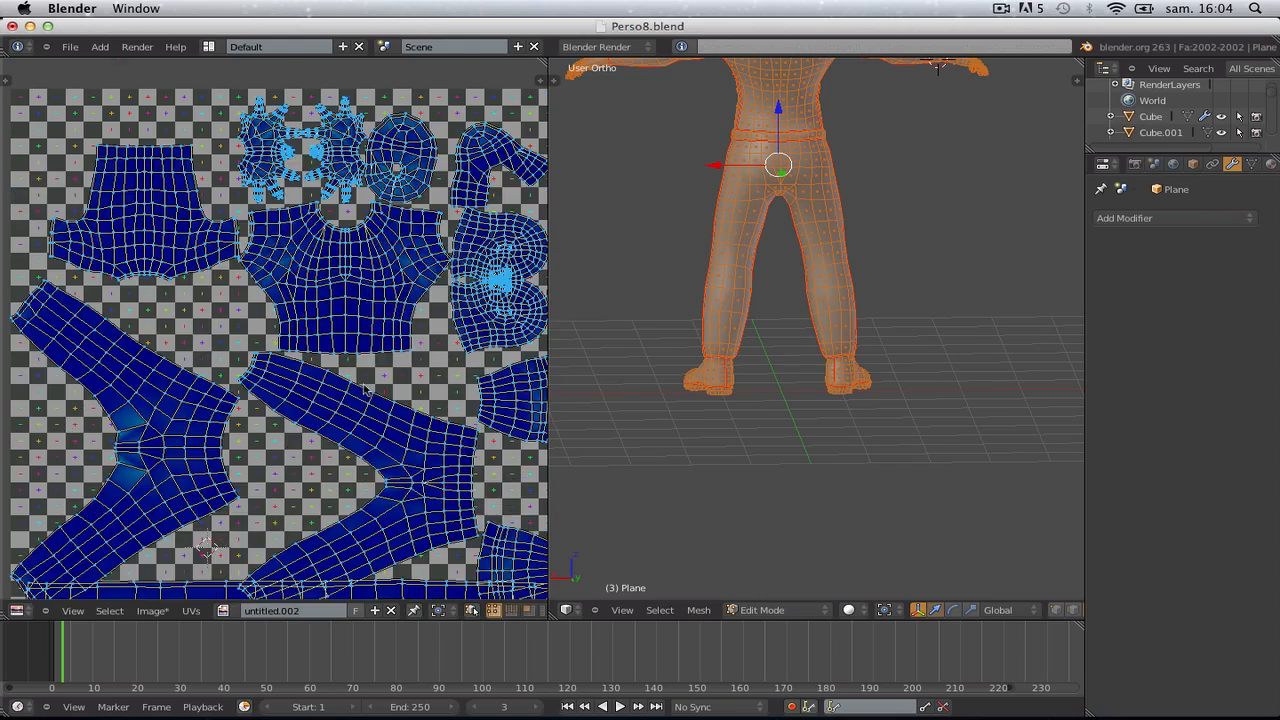
Examine the island layout around the trouser legs and the belt strip, toggling the mesh selection off and on
{"action": "scroll", "coordinate": [365, 390], "scroll_direction": "up", "scroll_amount": 1}
{"action": "scroll", "coordinate": [365, 390], "scroll_direction": "down", "scroll_amount": 3}
{"action": "middle_click_drag", "start_coordinate": [345, 447], "coordinate": [345, 315]}
{"action": "scroll", "coordinate": [345, 315], "scroll_direction": "up", "scroll_amount": 3}
{"action": "scroll", "coordinate": [344, 314], "scroll_direction": "up", "scroll_amount": 1}
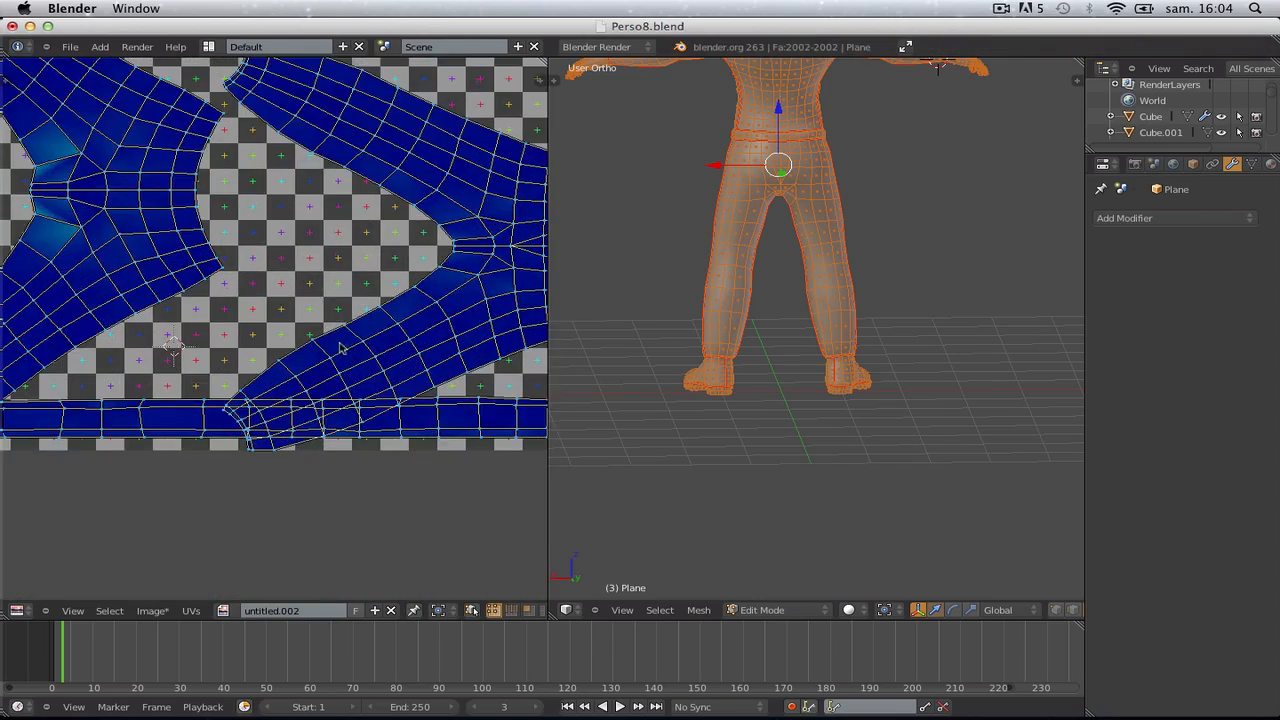
{"action": "scroll", "coordinate": [343, 345], "scroll_direction": "down", "scroll_amount": 6}
{"action": "scroll", "coordinate": [340, 360], "scroll_direction": "up", "scroll_amount": 2}
{"action": "key", "text": "a"}
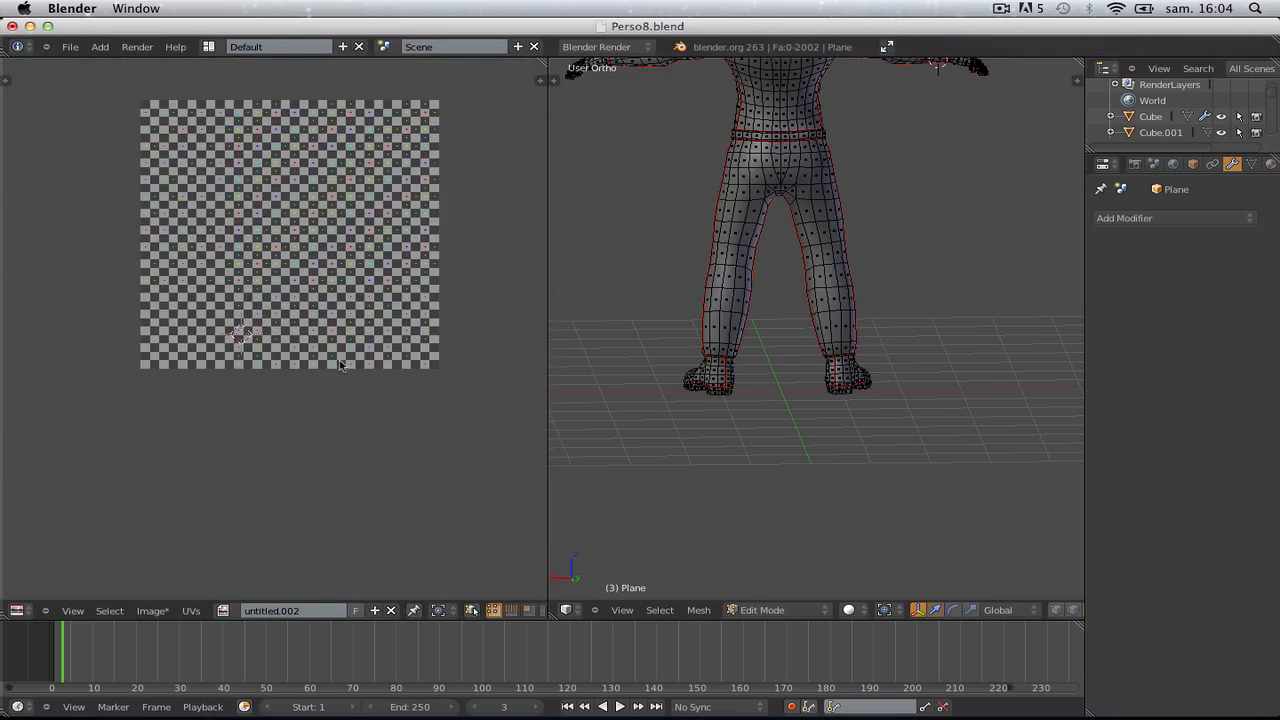
{"action": "key", "text": "a"}
{"action": "scroll", "coordinate": [420, 352], "scroll_direction": "up", "scroll_amount": 3}
{"action": "scroll", "coordinate": [412, 355], "scroll_direction": "down", "scroll_amount": 2}
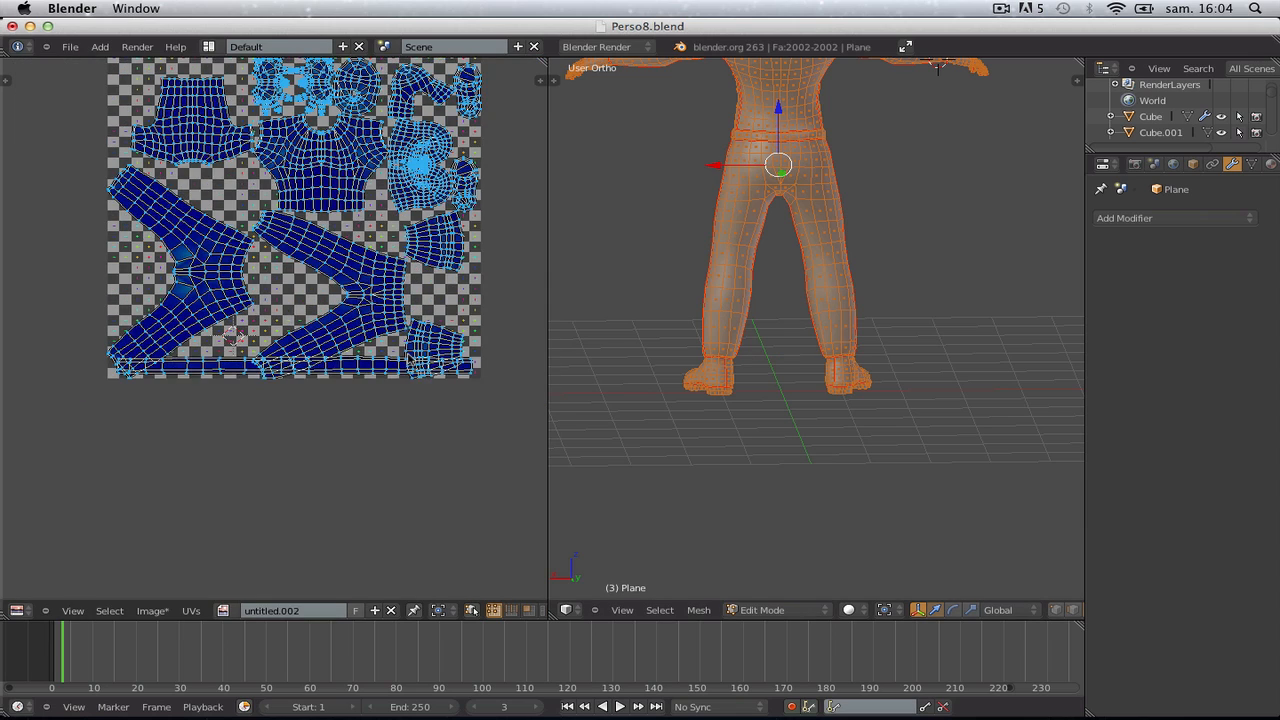
{"action": "middle_click_drag", "start_coordinate": [376, 330], "coordinate": [367, 425]}
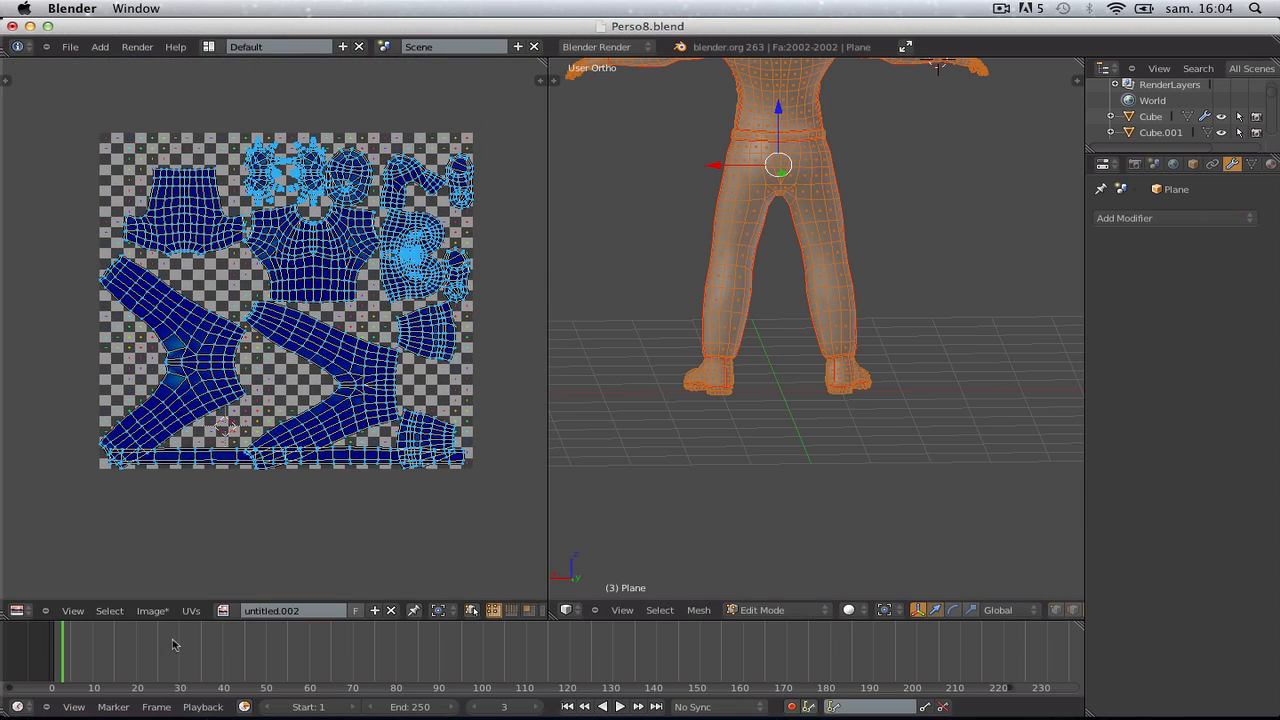
Turn off the Stretch display of the UVs in the image editor's properties and hide the properties again
{"action": "left_click", "coordinate": [73, 610]}
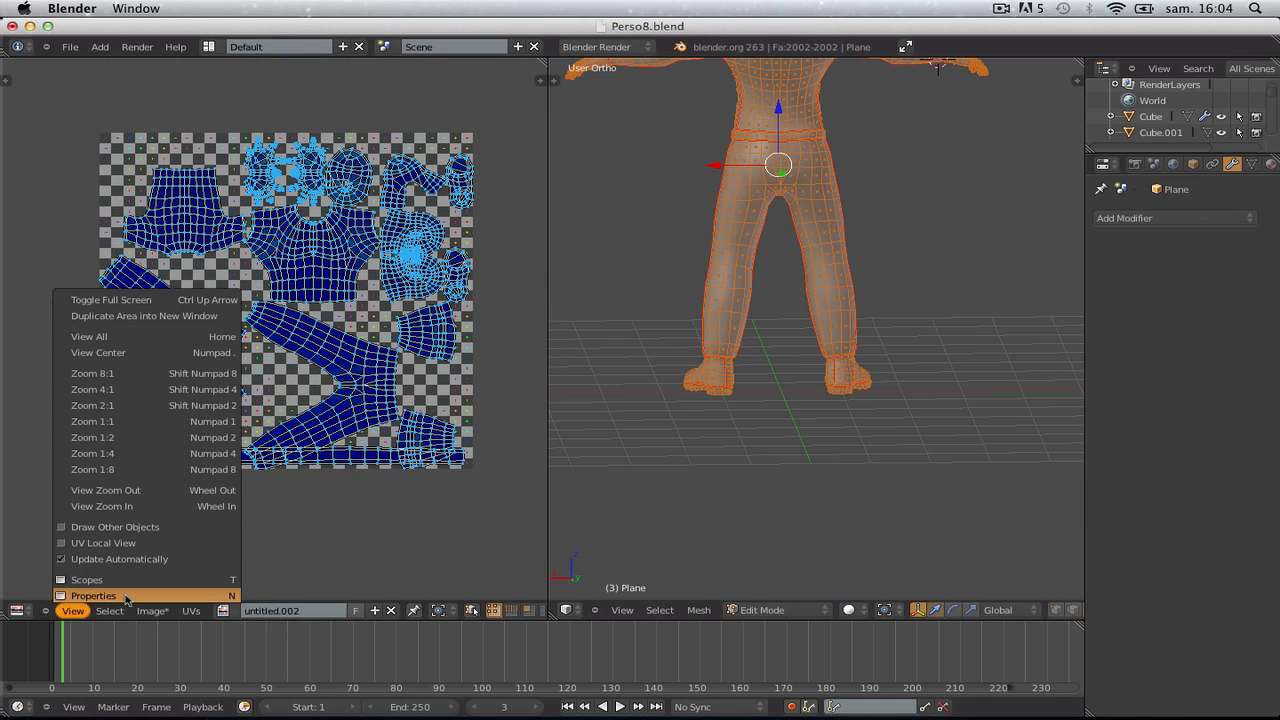
{"action": "left_click", "coordinate": [93, 596]}
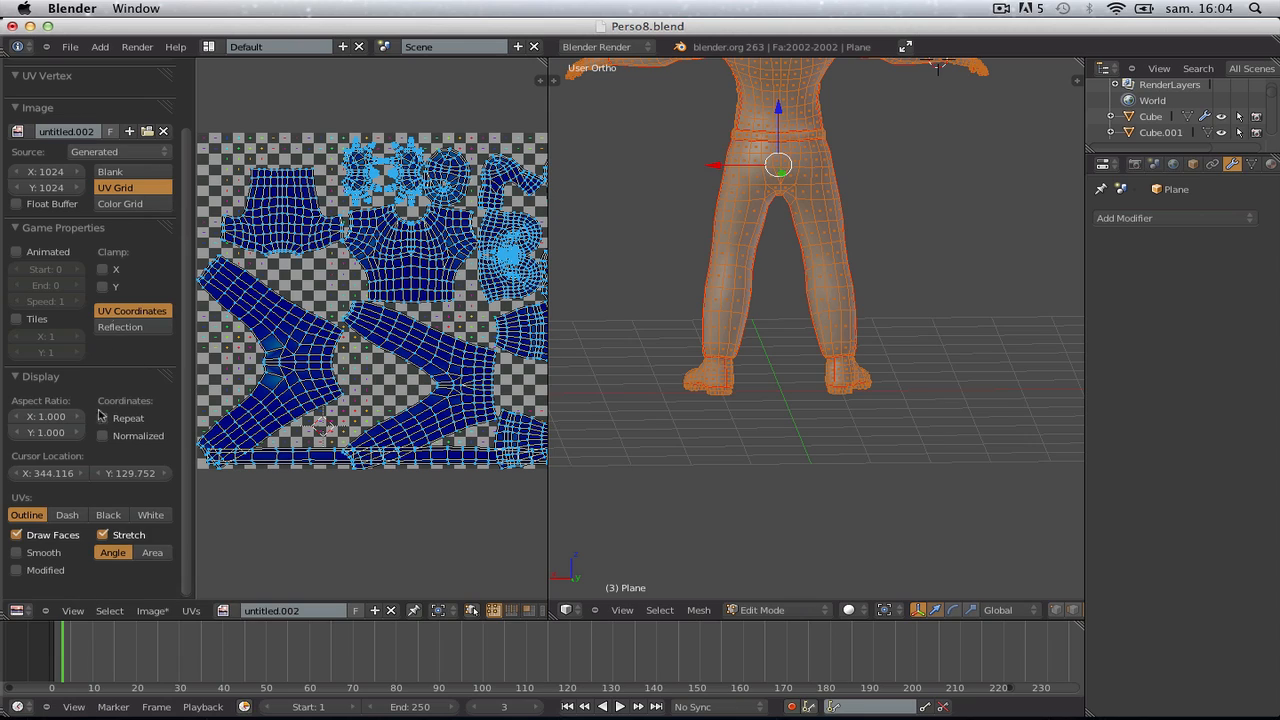
{"action": "left_click", "coordinate": [122, 536]}
{"action": "key", "text": "t"}
{"action": "key", "text": "t"}
{"action": "key", "text": "n"}
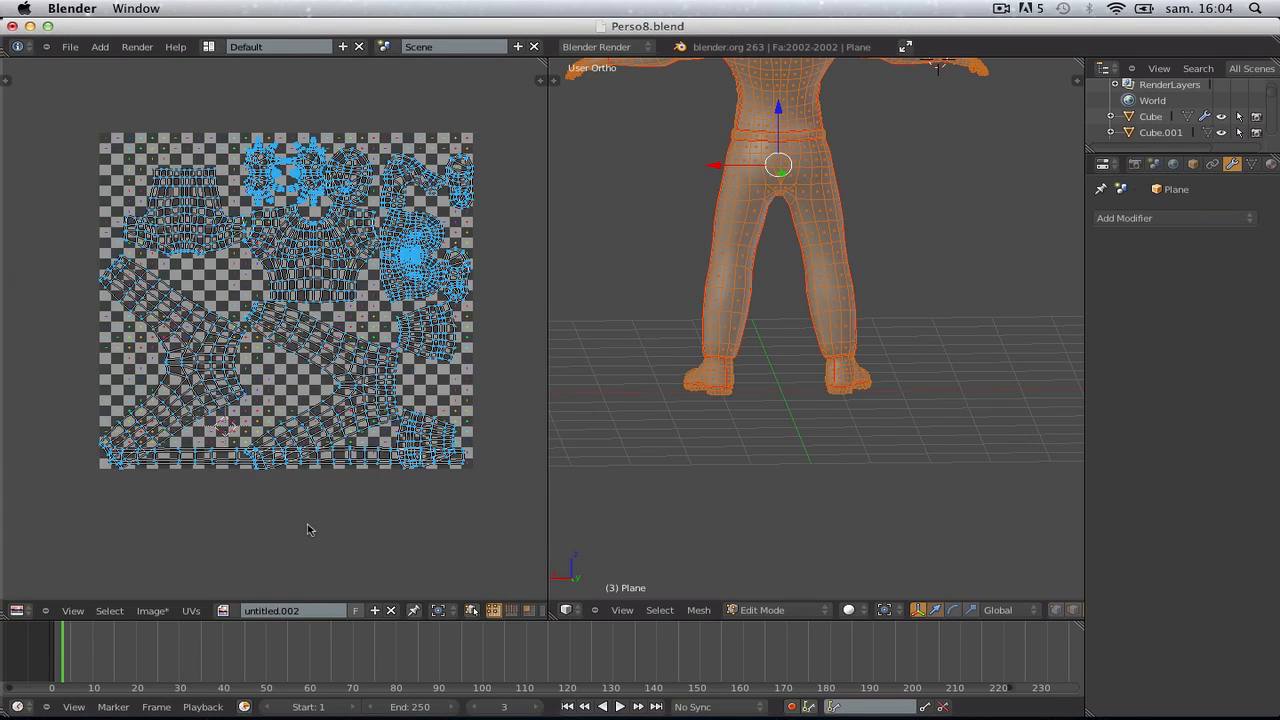
Reselect the whole character mesh and switch the 3D view to textured shading
{"action": "scroll", "coordinate": [420, 514], "scroll_direction": "up", "scroll_amount": 2}
{"action": "scroll", "coordinate": [420, 514], "scroll_direction": "down", "scroll_amount": 1}
{"action": "key", "text": "a"}
{"action": "key", "text": "h"}
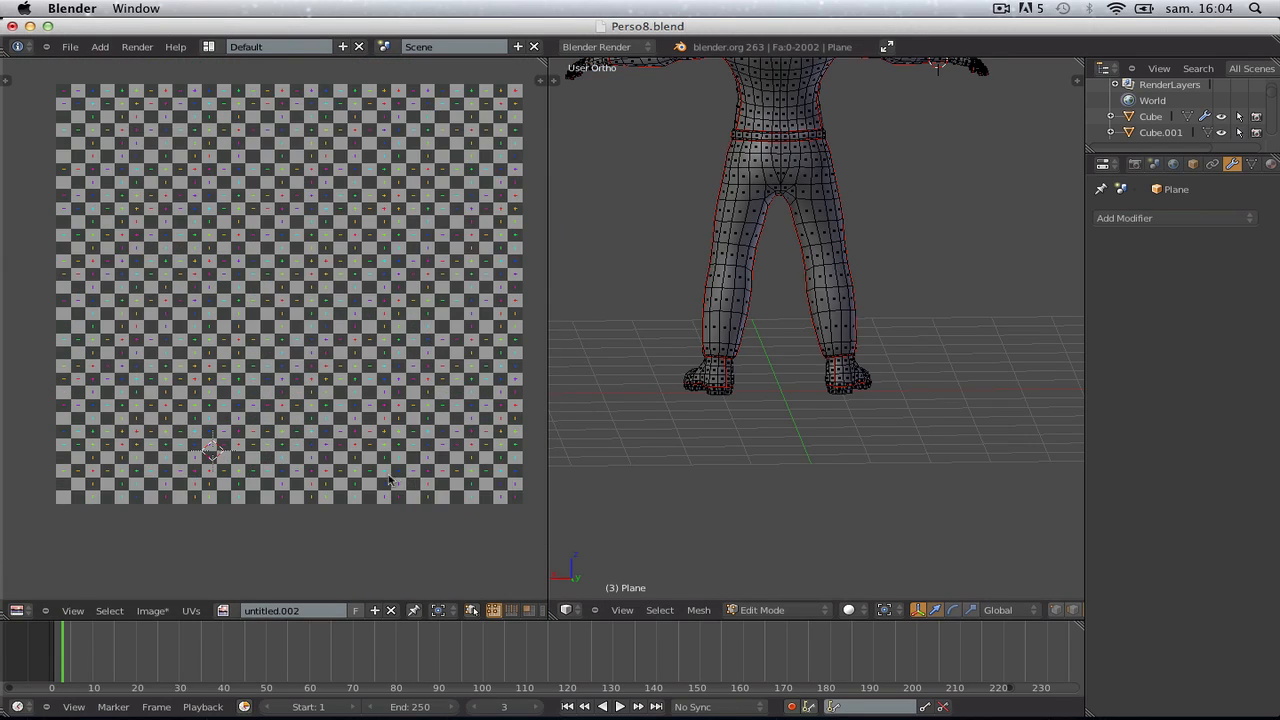
{"action": "key", "text": "a"}
{"action": "scroll", "coordinate": [205, 328], "scroll_direction": "down", "scroll_amount": 1}
{"action": "scroll", "coordinate": [966, 329], "scroll_direction": "down", "scroll_amount": 2}
{"action": "key", "text": "alt+z"}
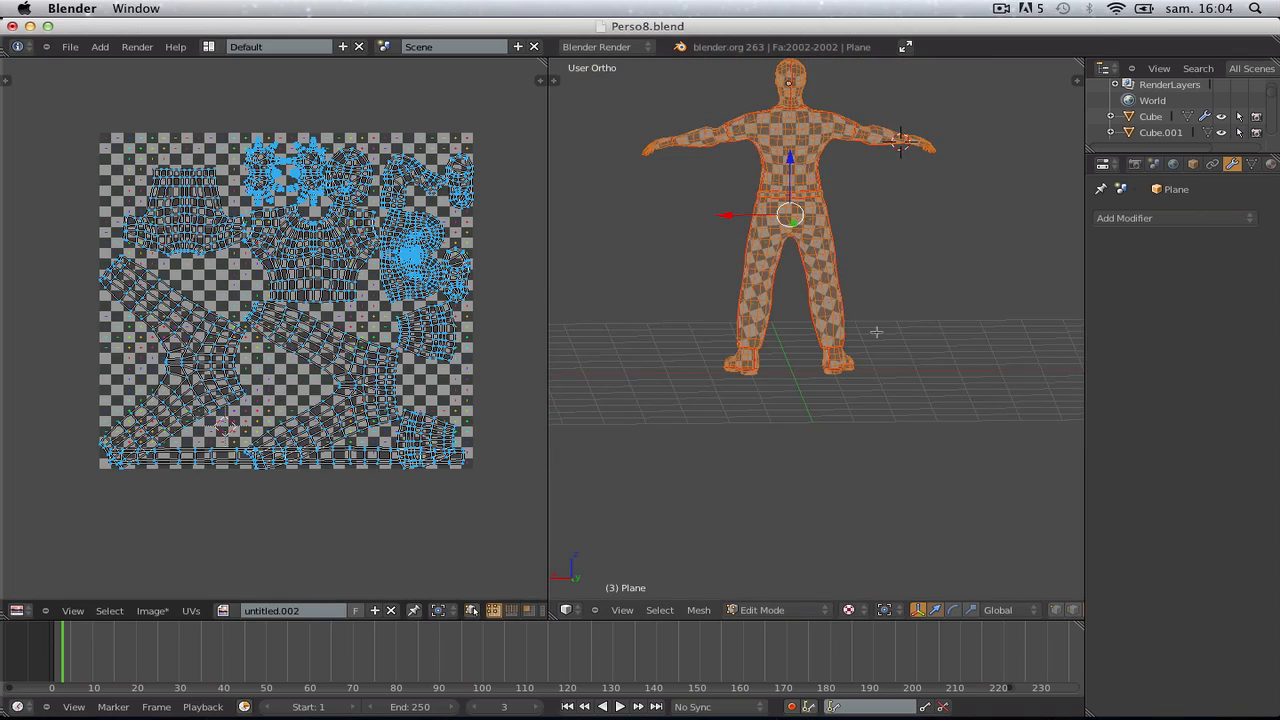
Examine the checker pattern on the character's torso and head in Object Mode, starting from the front view
{"action": "key", "text": "KP_1"}
{"action": "key", "text": "Tab"}
{"action": "scroll", "coordinate": [888, 293], "scroll_direction": "up", "scroll_amount": 1, "text": "shift"}
{"action": "key", "text": "KP_Decimal"}
{"action": "key", "text": "a"}
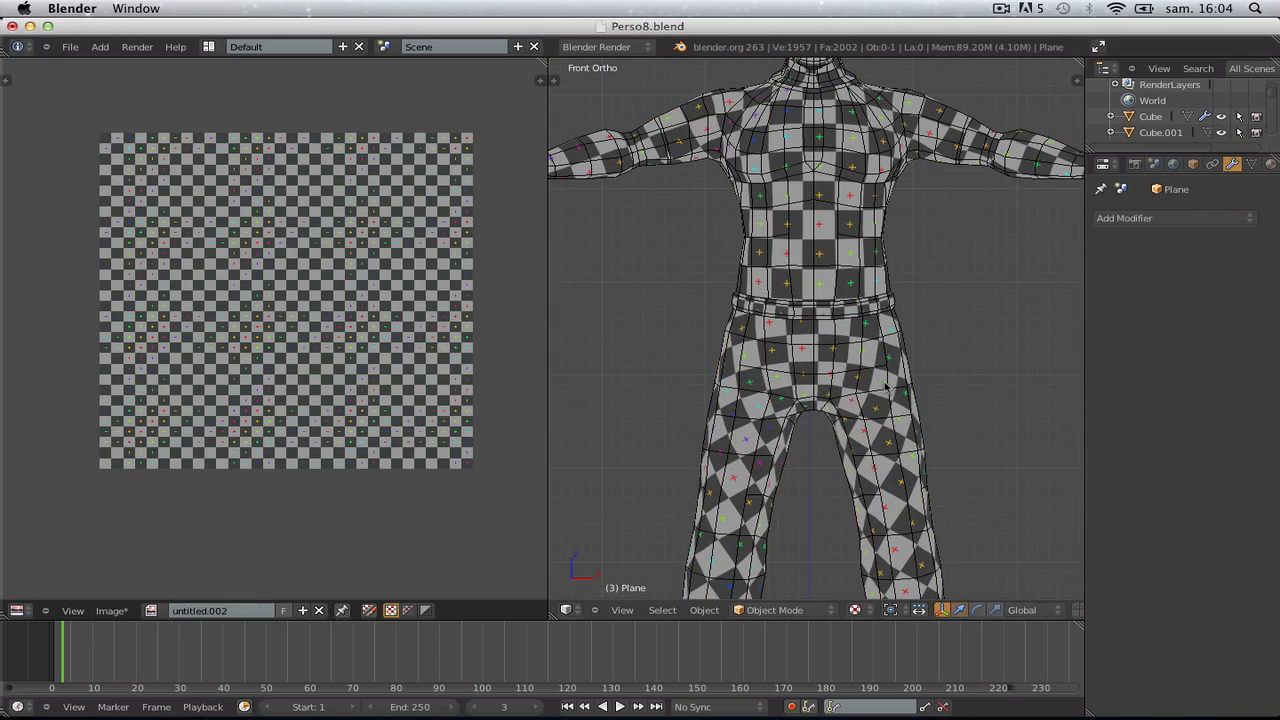
{"action": "scroll", "coordinate": [881, 384], "scroll_direction": "down", "scroll_amount": 3}
{"action": "middle_click_drag", "start_coordinate": [885, 341], "coordinate": [1153, 318]}
{"action": "scroll", "coordinate": [880, 300], "scroll_direction": "up", "scroll_amount": 5}
{"action": "middle_click_drag", "start_coordinate": [880, 120], "coordinate": [863, 310], "text": "shift"}
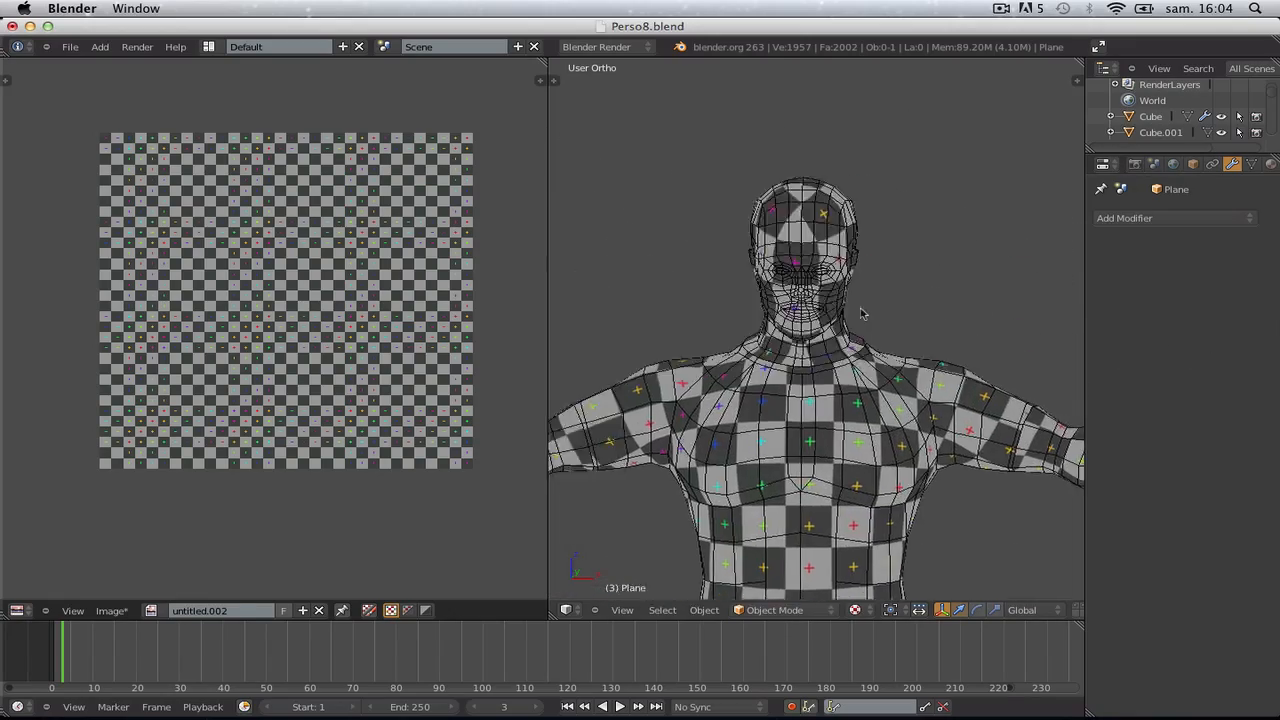
{"action": "scroll", "coordinate": [860, 308], "scroll_direction": "up", "scroll_amount": 4}
Return to Edit Mode with the whole mesh selected, and select all UVs in the layout
{"action": "key", "text": "Tab"}
{"action": "key", "text": "a"}
{"action": "key", "text": "a"}
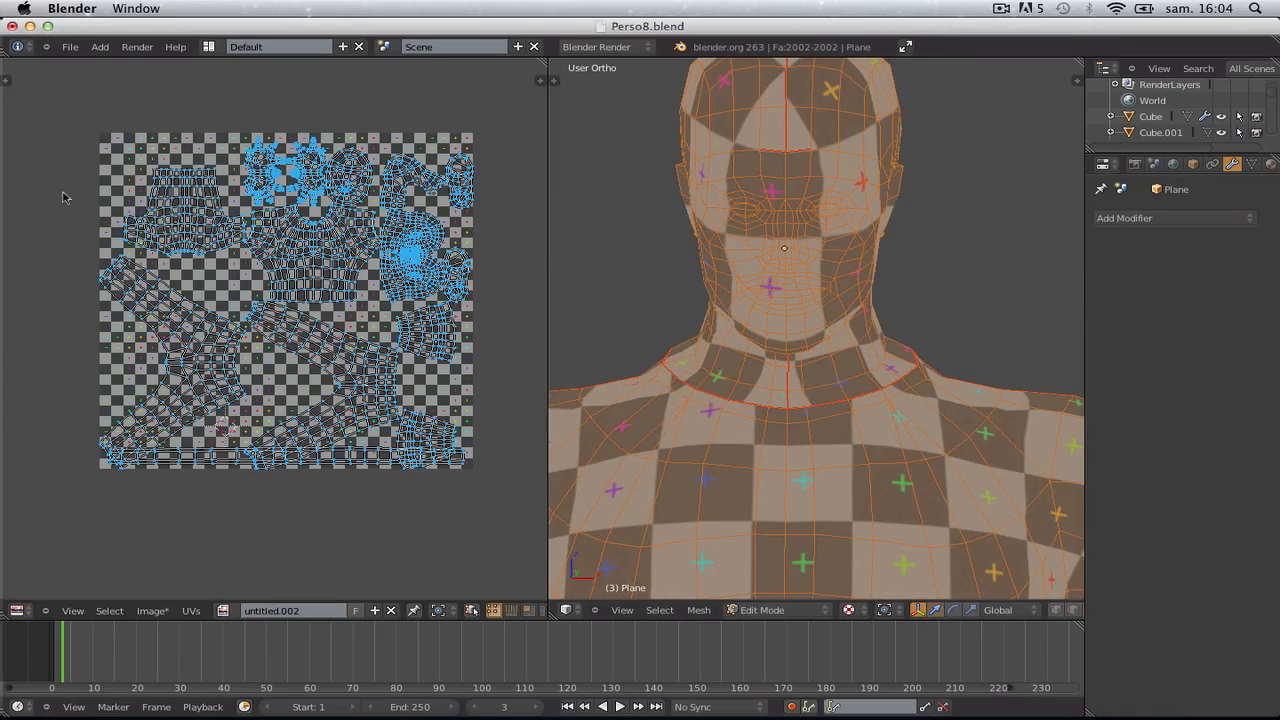
{"action": "scroll", "coordinate": [62, 197], "scroll_direction": "up", "scroll_amount": 8}
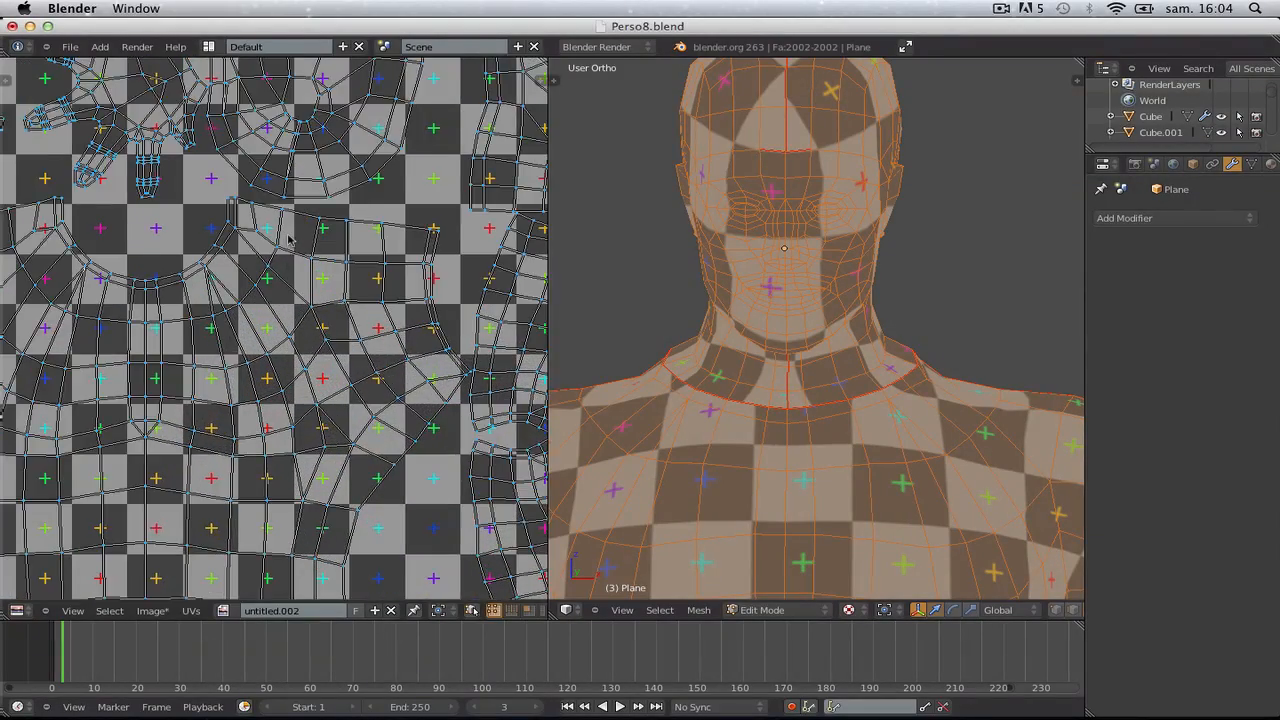
{"action": "scroll", "coordinate": [349, 327], "scroll_direction": "down", "scroll_amount": 5}
{"action": "key", "text": "a"}
{"action": "key", "text": "a"}
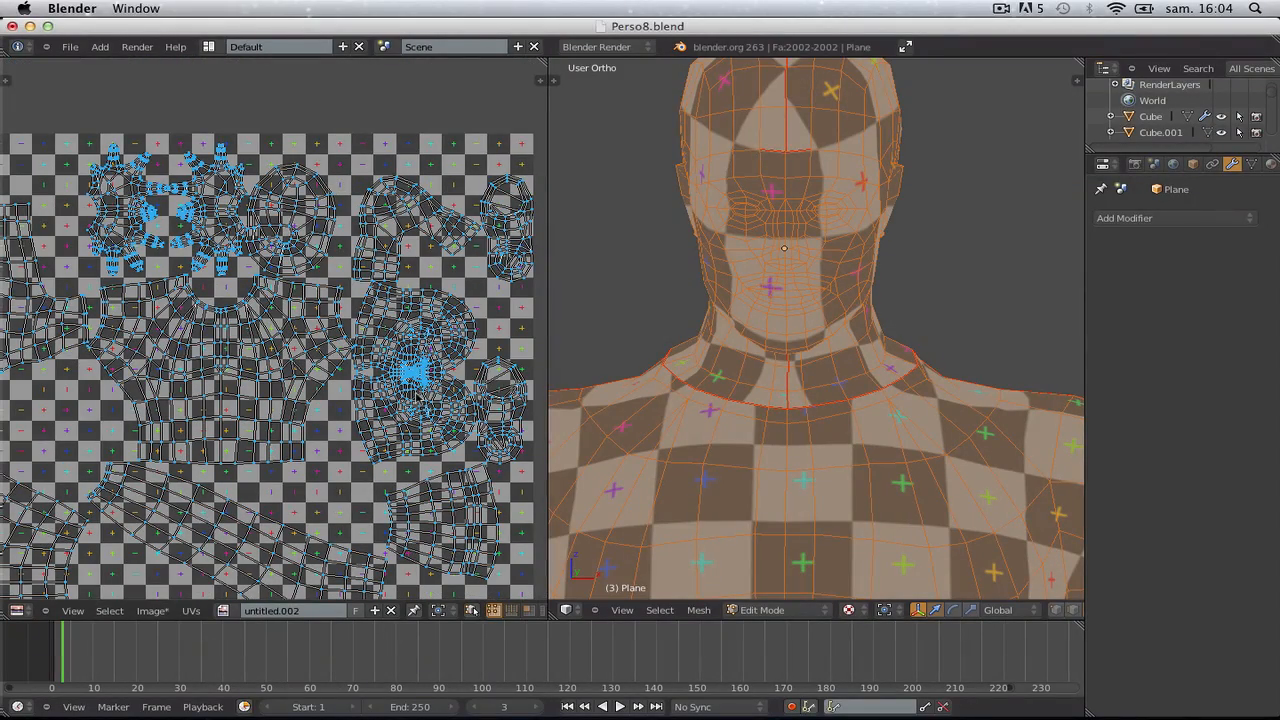
{"action": "scroll", "coordinate": [417, 386], "scroll_direction": "down", "scroll_amount": 5}
{"action": "key", "text": "a"}
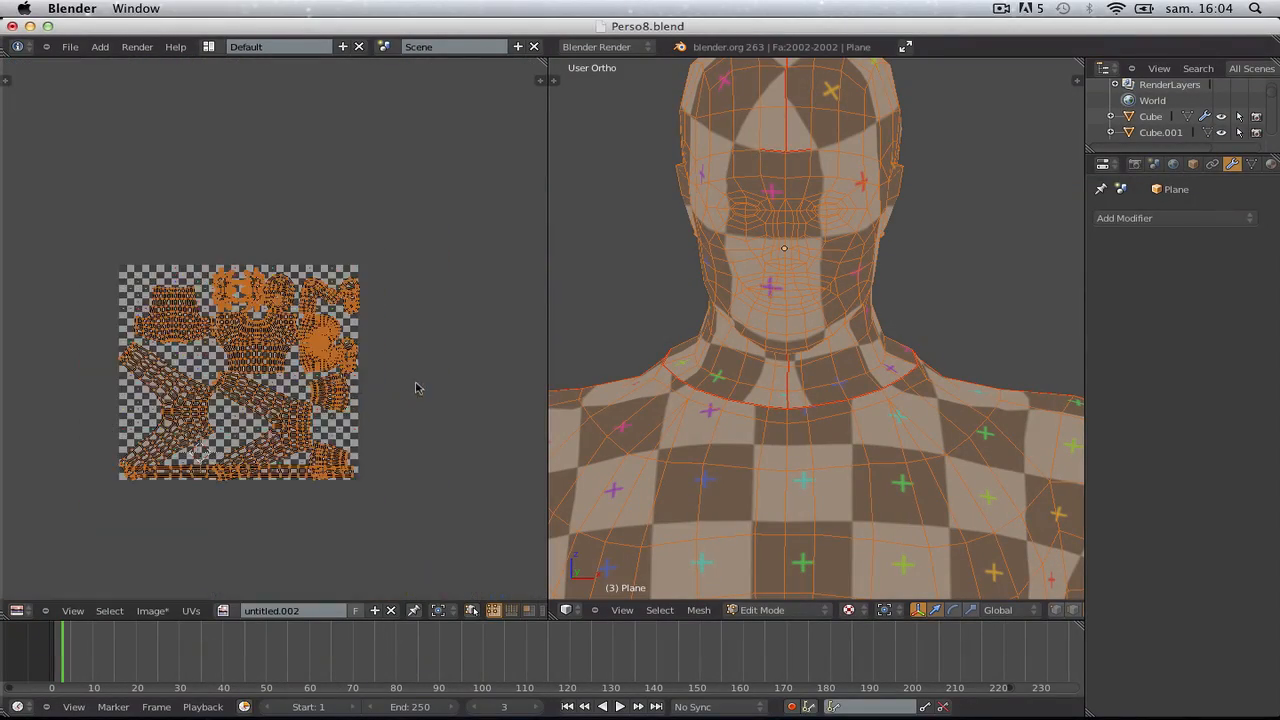
Try enlarging and moving all UV islands beyond the image to make the checker squares smaller, and undo it
{"action": "key", "text": "s"}
{"action": "left_click", "coordinate": [456, 411]}
{"action": "key", "text": "g"}
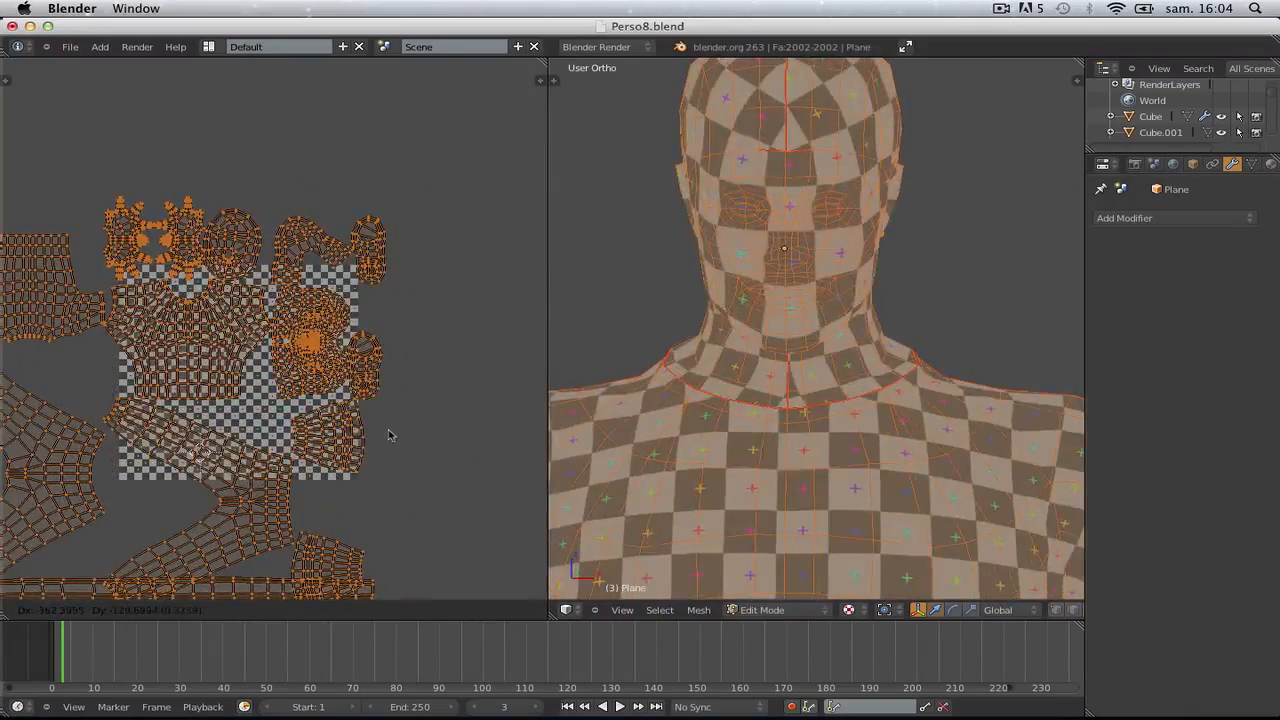
{"action": "left_click", "coordinate": [390, 432]}
{"action": "key", "text": "s"}
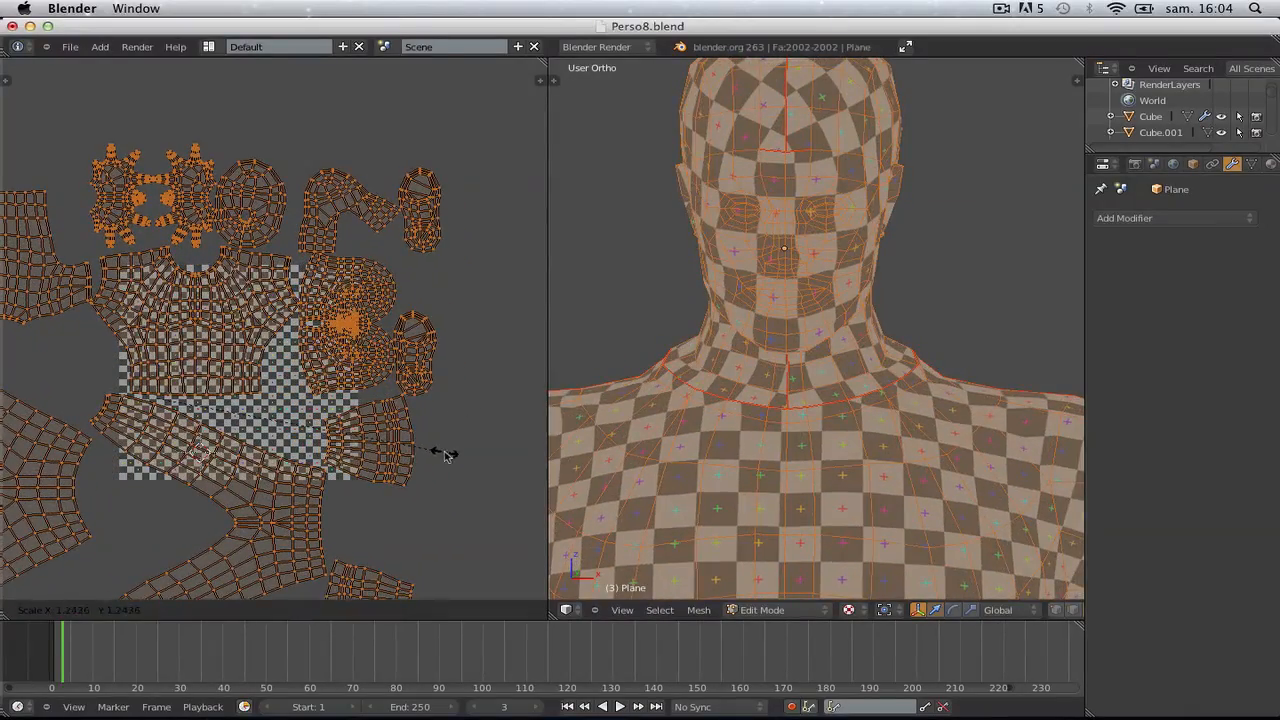
{"action": "left_click", "coordinate": [433, 433]}
{"action": "key", "text": "g"}
{"action": "left_click", "coordinate": [404, 434]}
{"action": "scroll", "coordinate": [403, 432], "scroll_direction": "down", "scroll_amount": 3}
{"action": "key", "text": "s"}
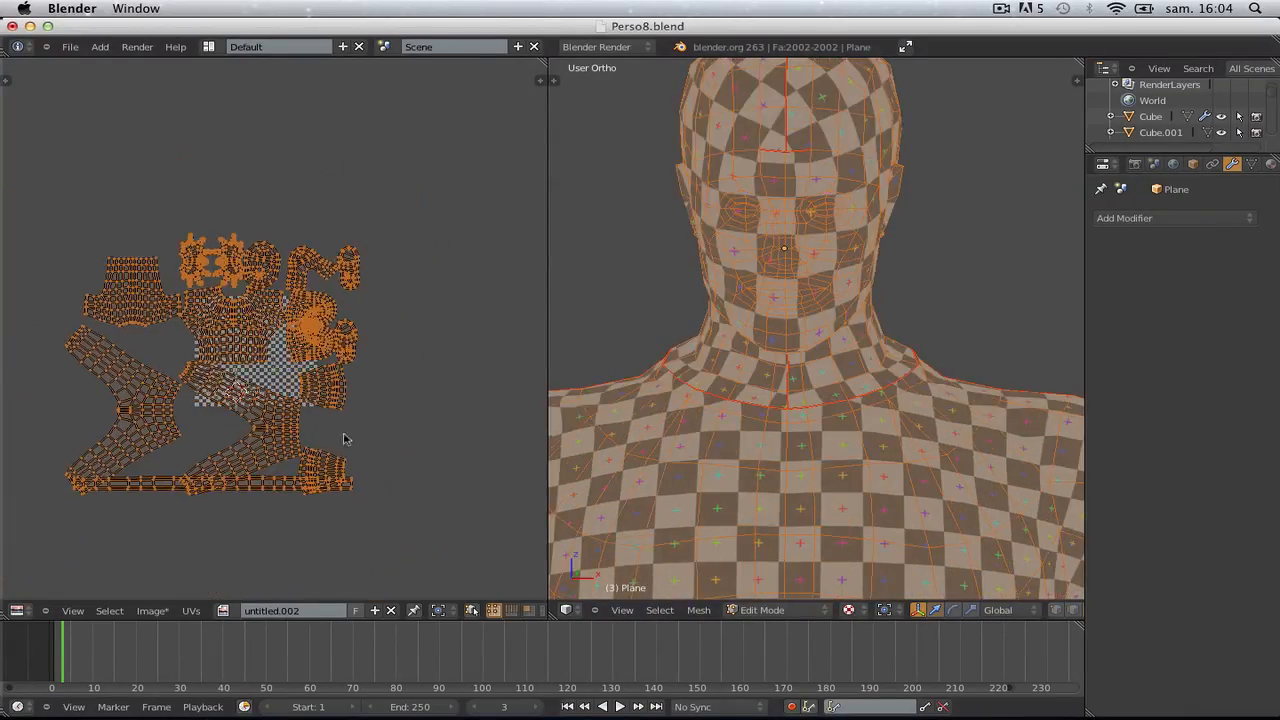
{"action": "left_click", "coordinate": [229, 471]}
{"action": "scroll", "coordinate": [229, 471], "scroll_direction": "up", "scroll_amount": 2}
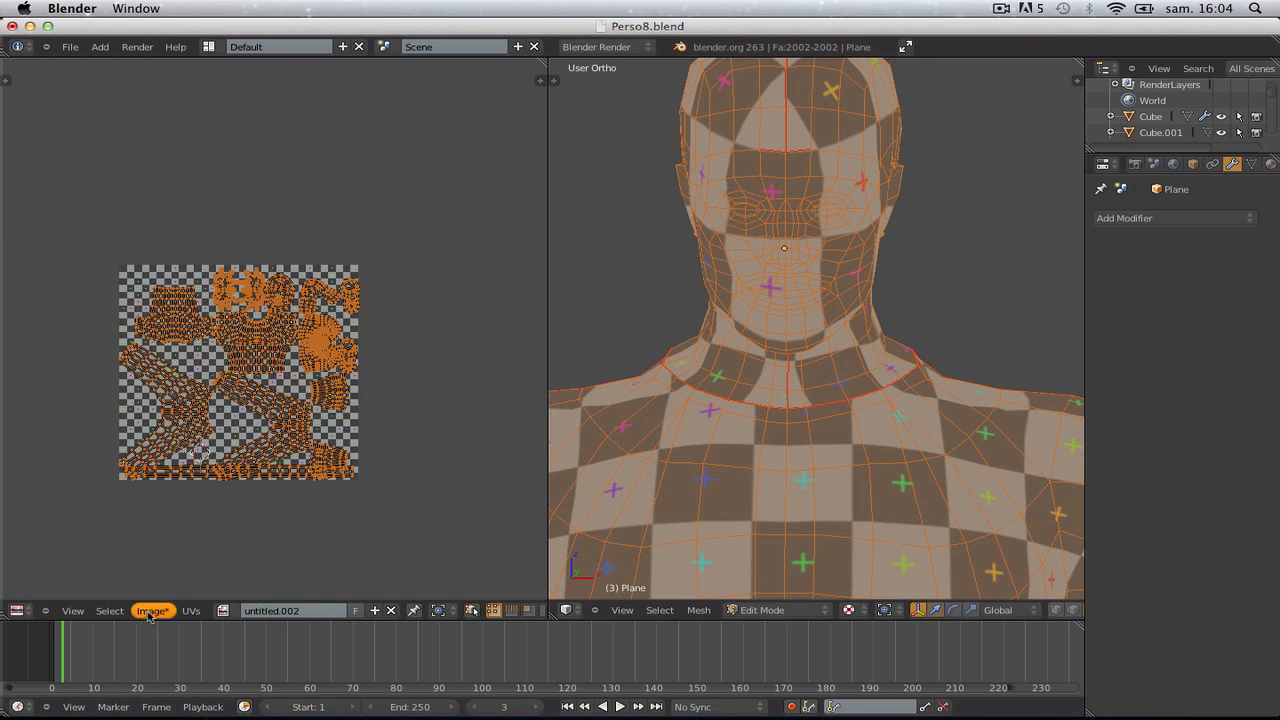
Unlink the current grid image and create a new square UV Test Grid image 2048 px wide with alpha
{"action": "left_click", "coordinate": [391, 611]}
{"action": "scroll", "coordinate": [294, 549], "scroll_direction": "up", "scroll_amount": 6}
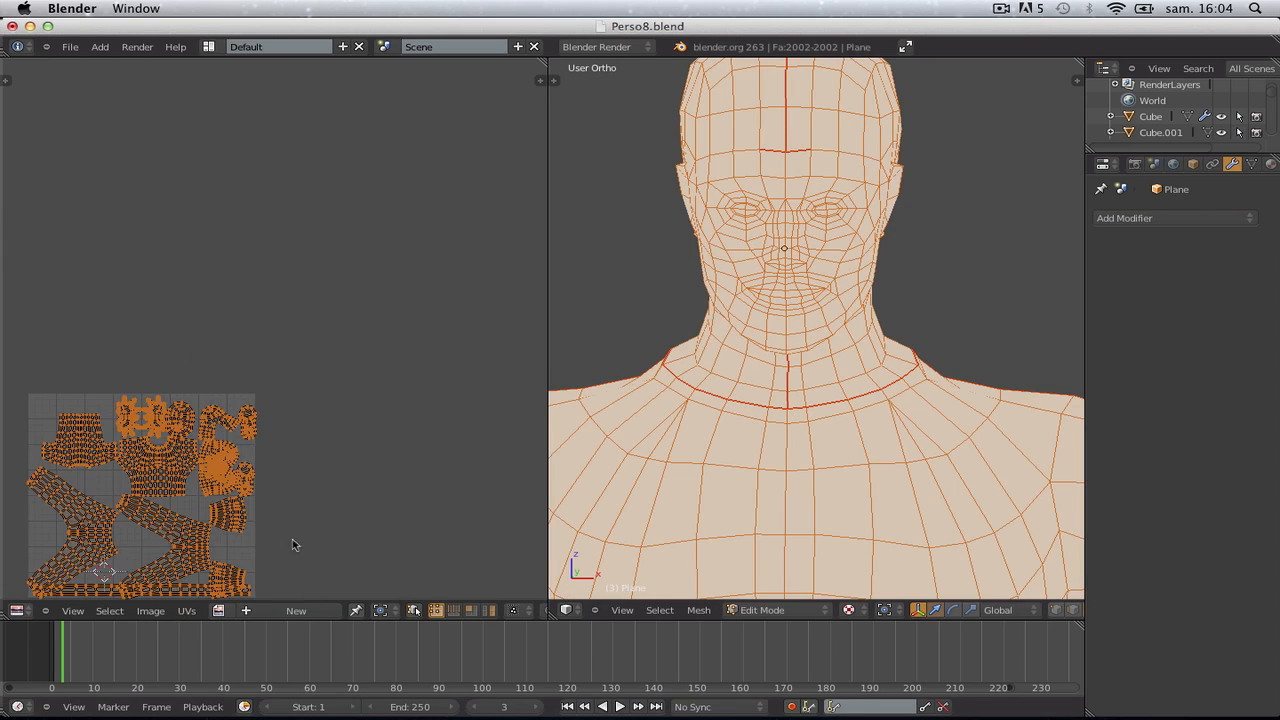
{"action": "left_click", "coordinate": [313, 610]}
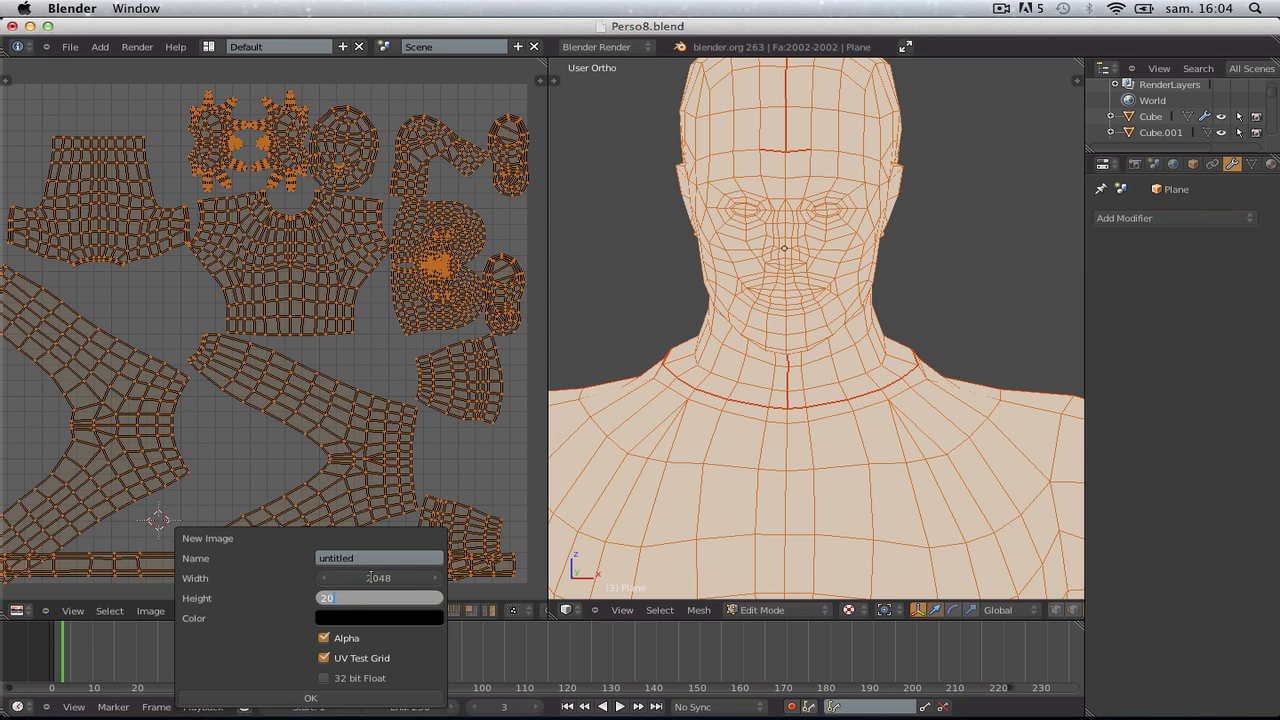
{"action": "left_click", "coordinate": [298, 697]}
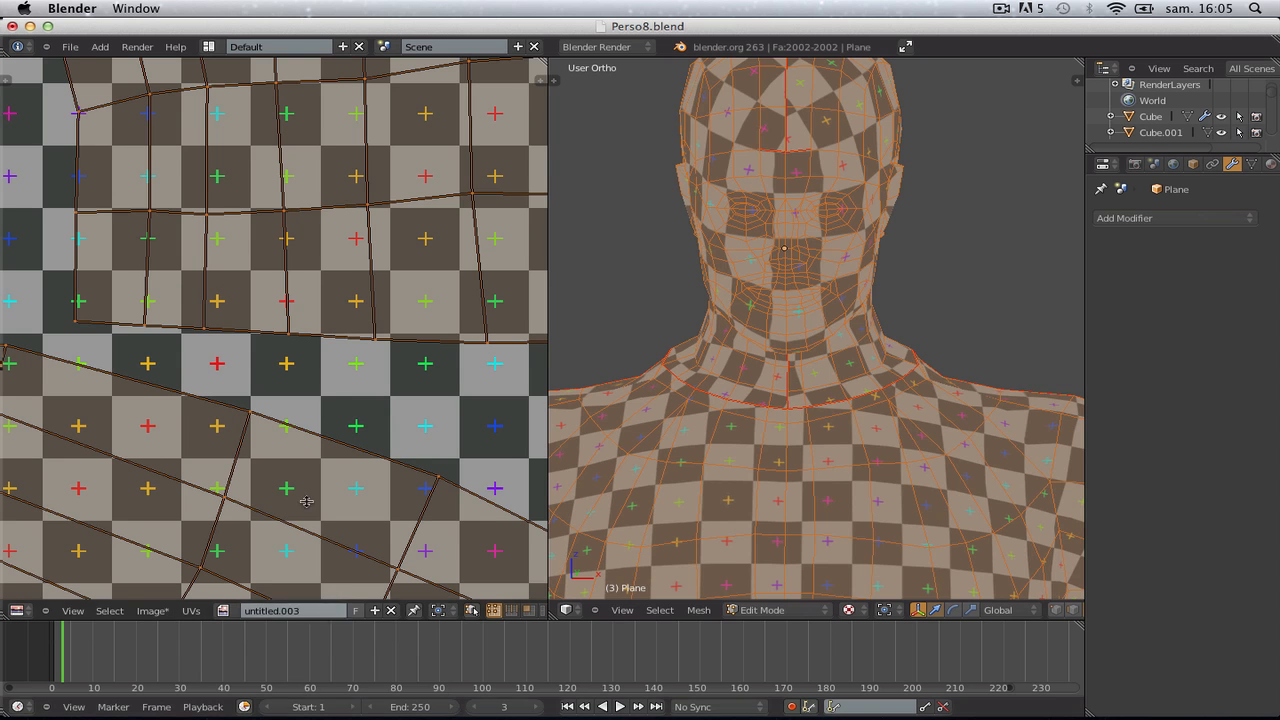
{"action": "scroll", "coordinate": [817, 245], "scroll_direction": "down", "scroll_amount": 8}
Check the finer checker on the body in Object Mode, and average the scale of all UV islands in Edit Mode
{"action": "key", "text": "Tab"}
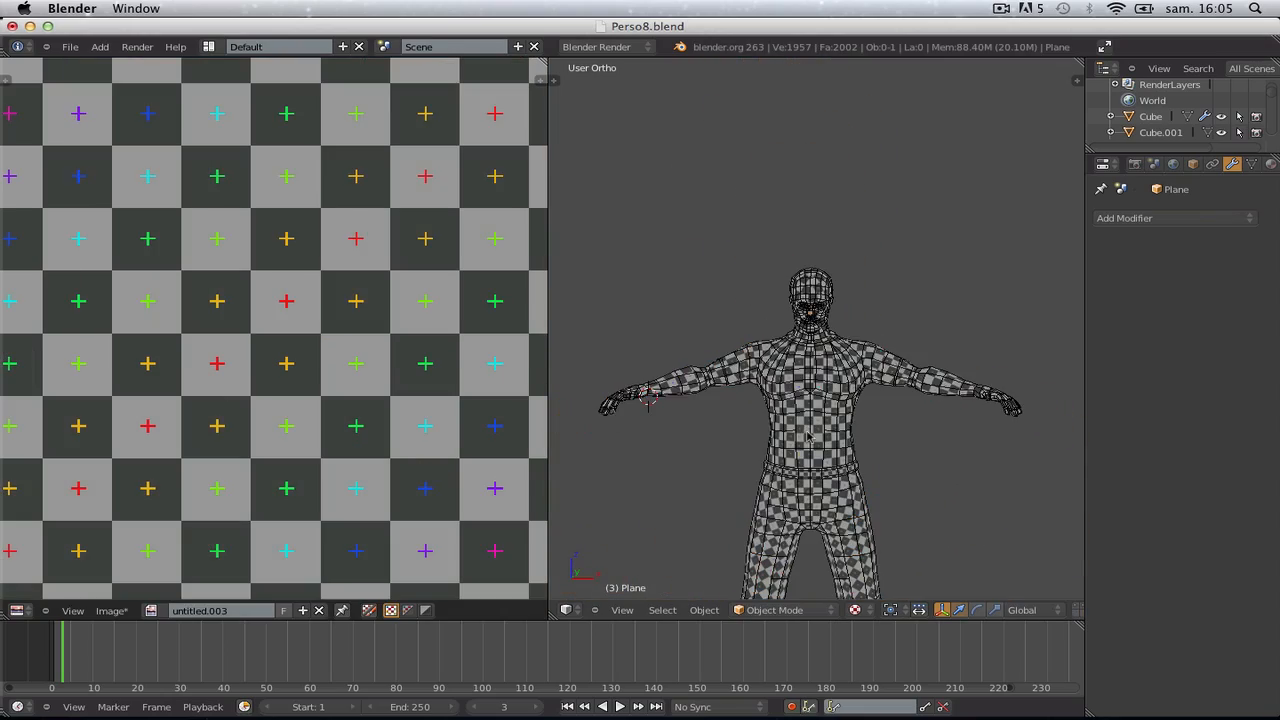
{"action": "middle_click_drag", "start_coordinate": [812, 410], "coordinate": [817, 282], "text": "shift"}
{"action": "scroll", "coordinate": [826, 376], "scroll_direction": "up", "scroll_amount": 1}
{"action": "middle_click_drag", "start_coordinate": [944, 221], "coordinate": [926, 166]}
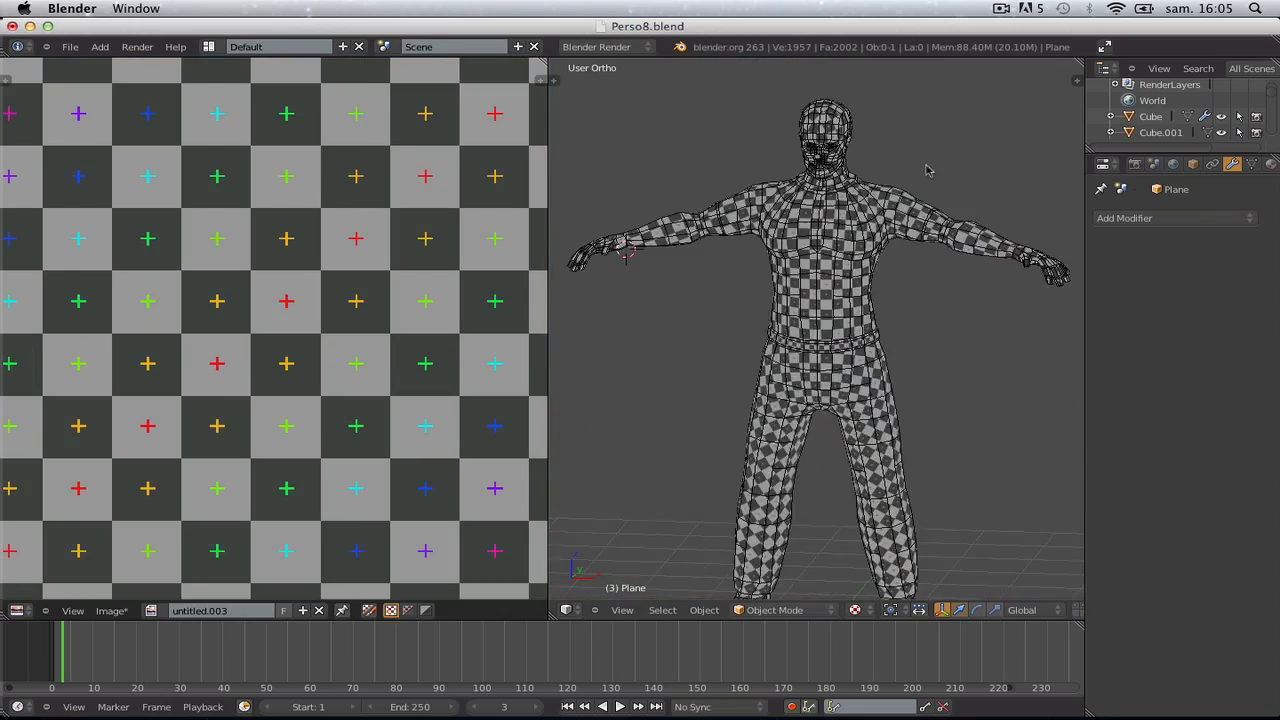
{"action": "key", "text": "Tab"}
{"action": "scroll", "coordinate": [383, 313], "scroll_direction": "down", "scroll_amount": 3}
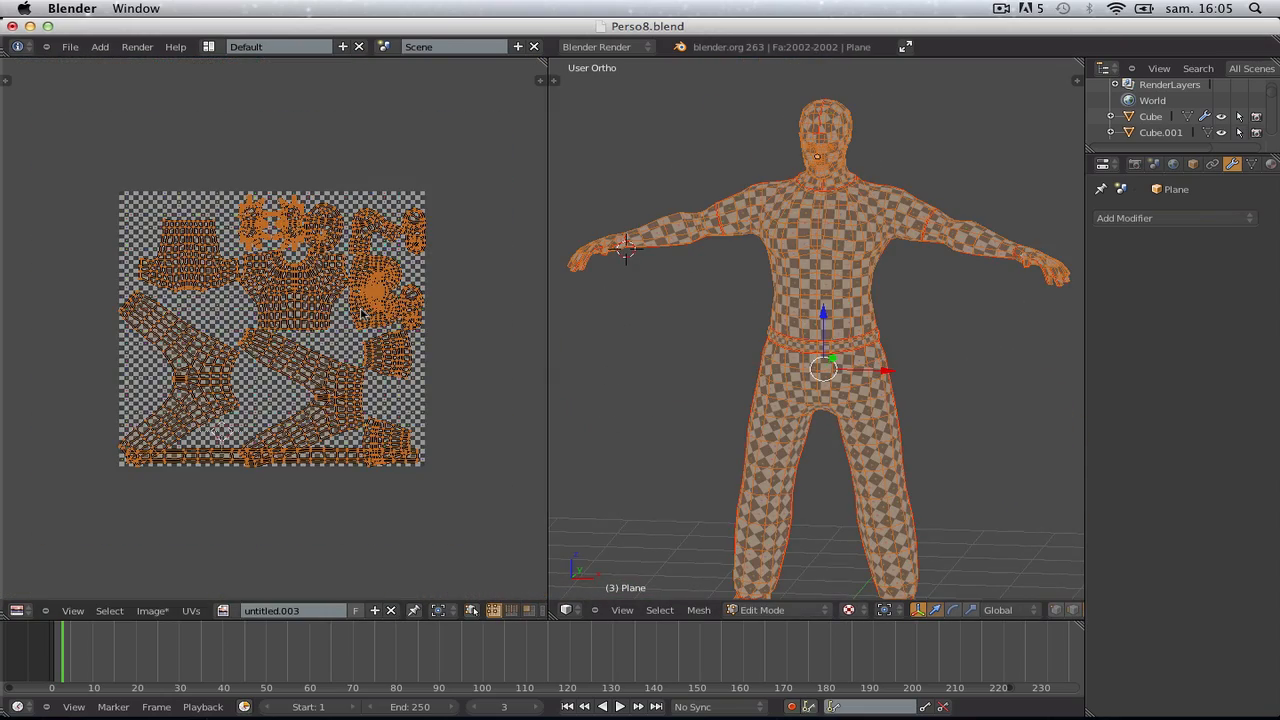
{"action": "key", "text": "ctrl+a"}
Examine the checker size on the torso, head, back and legs in Object Mode
{"action": "scroll", "coordinate": [403, 316], "scroll_direction": "up", "scroll_amount": 2}
{"action": "scroll", "coordinate": [720, 235], "scroll_direction": "up", "scroll_amount": 2}
{"action": "key", "text": "Tab"}
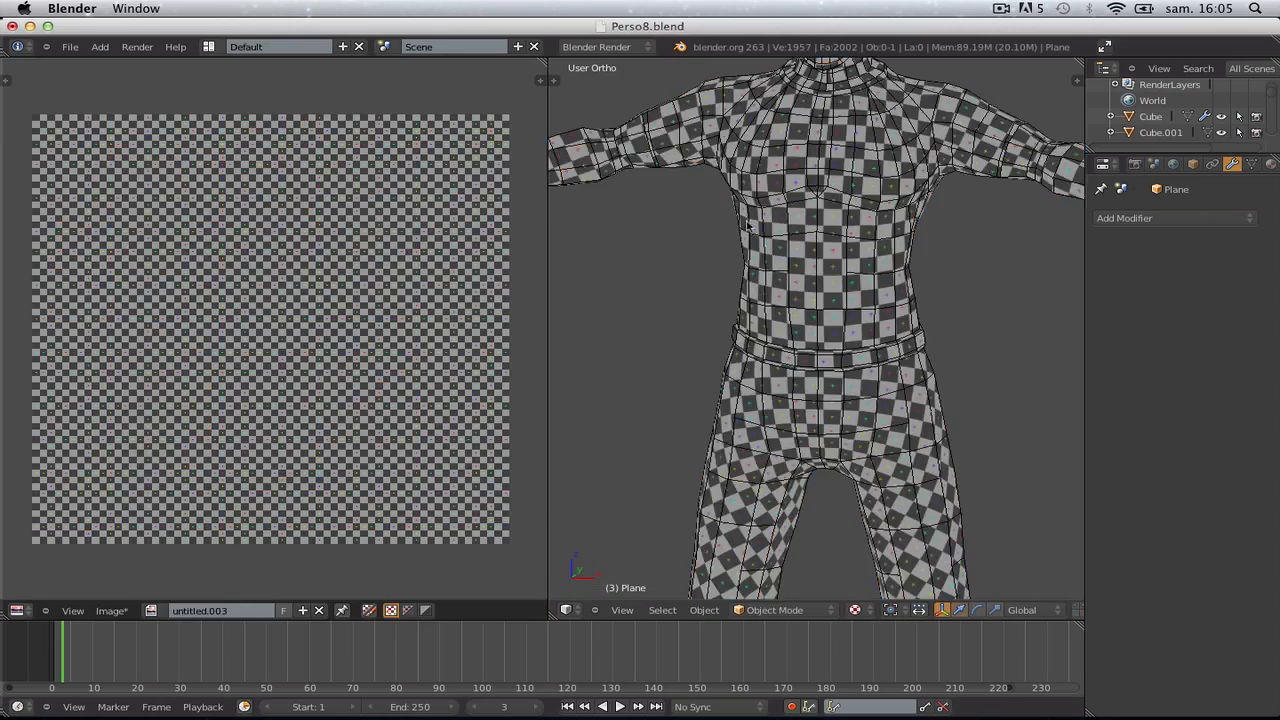
{"action": "middle_click_drag", "start_coordinate": [860, 121], "coordinate": [943, 265], "text": "shift"}
{"action": "scroll", "coordinate": [858, 317], "scroll_direction": "up", "scroll_amount": 5}
{"action": "scroll", "coordinate": [900, 275], "scroll_direction": "down", "scroll_amount": 4}
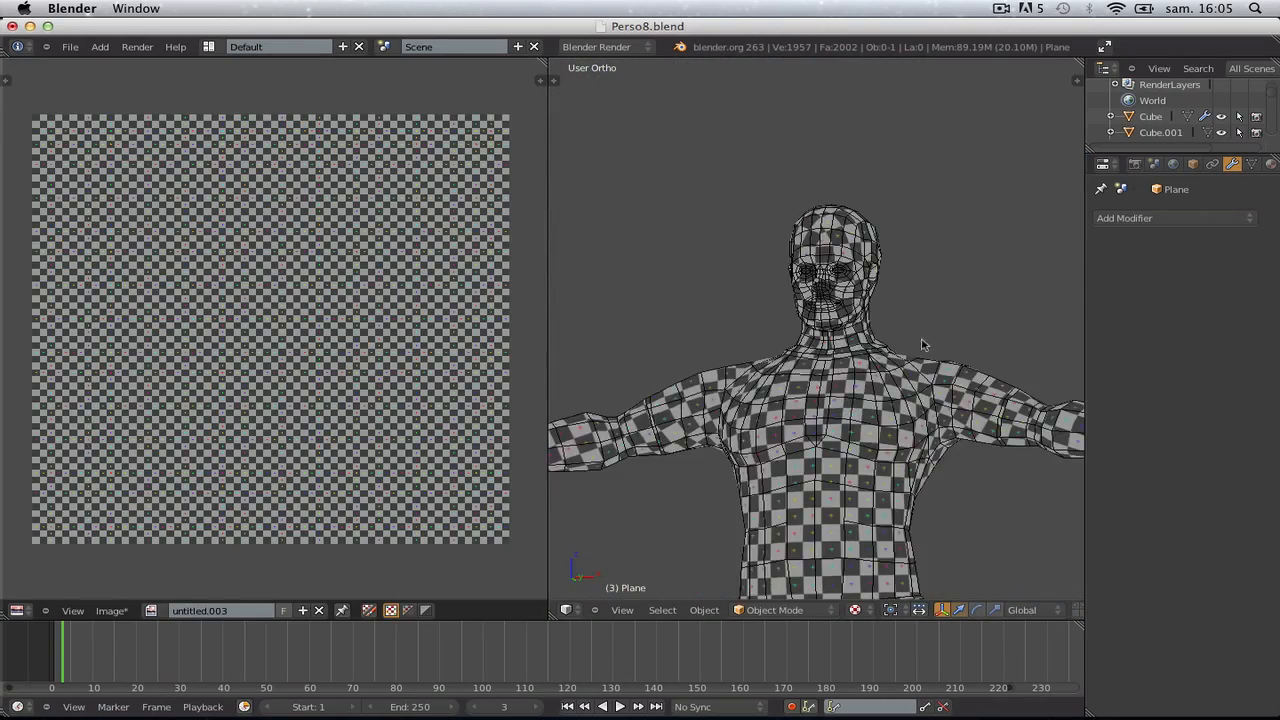
{"action": "middle_click_drag", "start_coordinate": [925, 345], "coordinate": [561, 358]}
{"action": "scroll", "coordinate": [680, 365], "scroll_direction": "down", "scroll_amount": 2}
{"action": "middle_click_drag", "start_coordinate": [730, 530], "coordinate": [817, 447], "text": "shift"}
{"action": "scroll", "coordinate": [735, 268], "scroll_direction": "up", "scroll_amount": 1}
Return to Edit Mode and compare the UV layout with the checker pattern over the whole character from several angles
{"action": "key", "text": "Tab"}
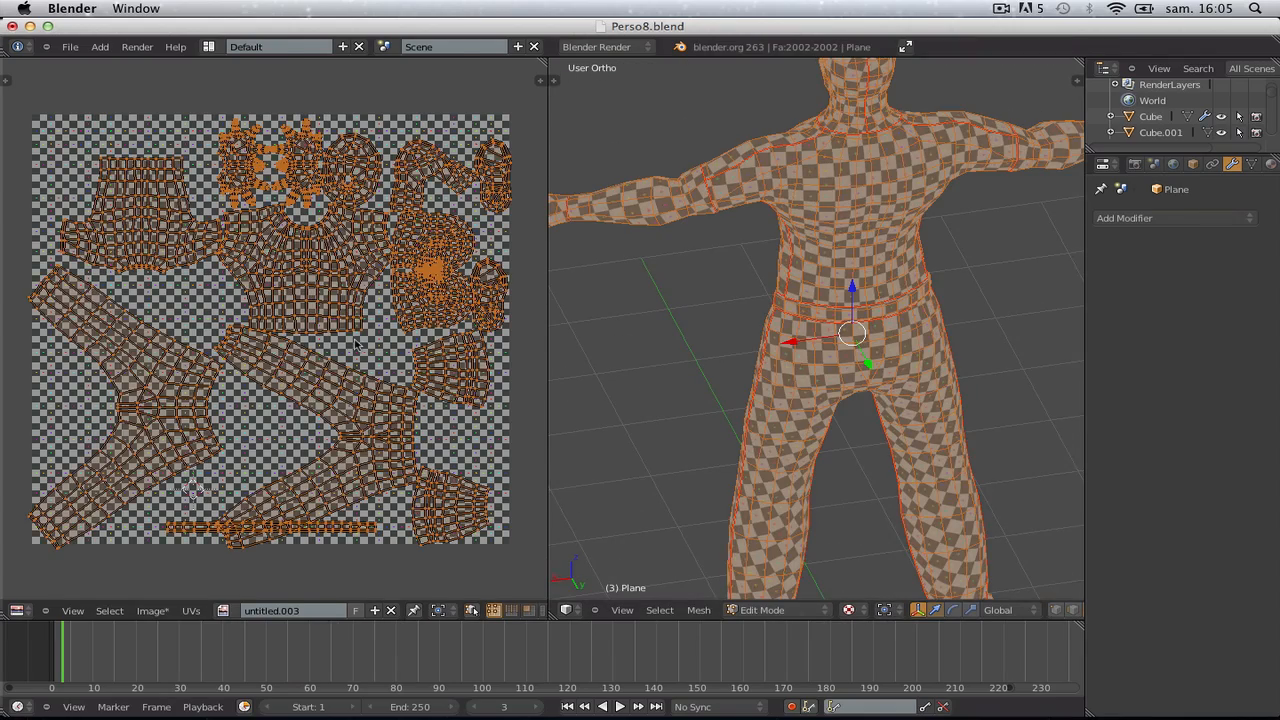
{"action": "scroll", "coordinate": [355, 343], "scroll_direction": "up", "scroll_amount": 3}
{"action": "scroll", "coordinate": [730, 344], "scroll_direction": "down", "scroll_amount": 3}
{"action": "middle_click_drag", "start_coordinate": [730, 344], "coordinate": [820, 300]}
{"action": "scroll", "coordinate": [217, 362], "scroll_direction": "down", "scroll_amount": 2}
{"action": "scroll", "coordinate": [219, 363], "scroll_direction": "down", "scroll_amount": 2}
{"action": "middle_click_drag", "start_coordinate": [245, 360], "coordinate": [242, 330]}
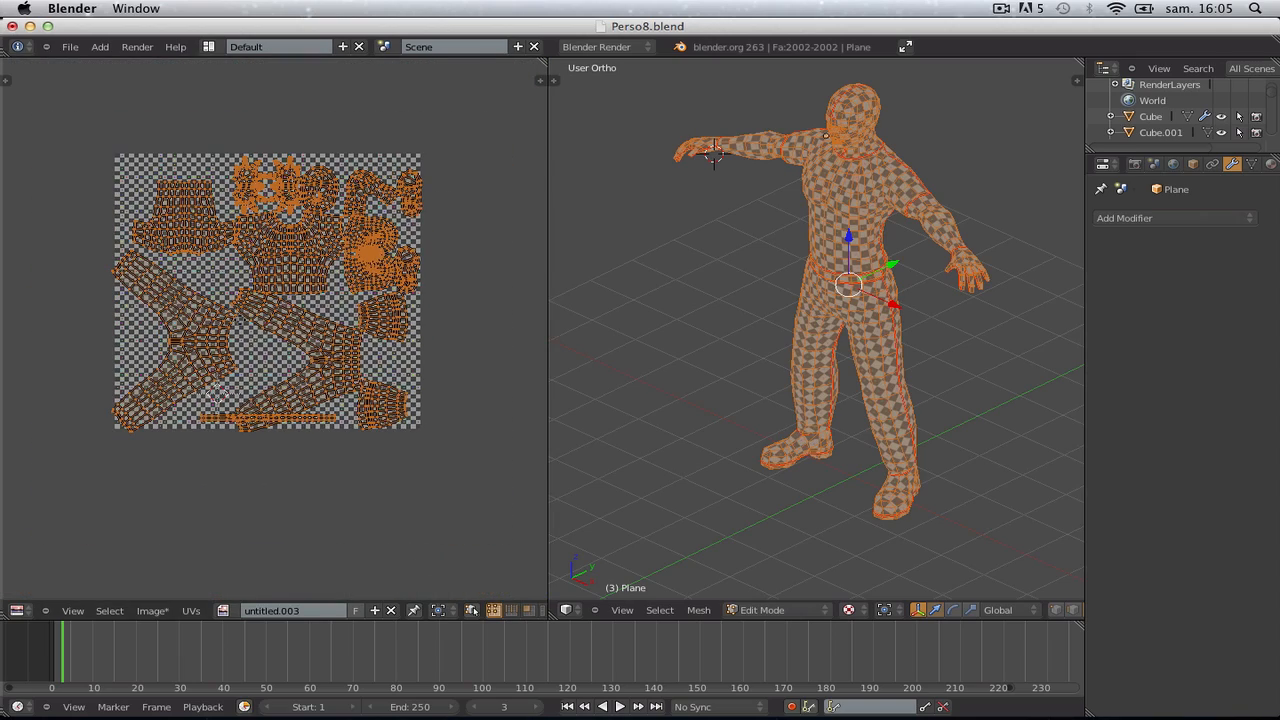
{"action": "scroll", "coordinate": [242, 333], "scroll_direction": "up", "scroll_amount": 2}
{"action": "middle_click_drag", "start_coordinate": [397, 244], "coordinate": [393, 272]}
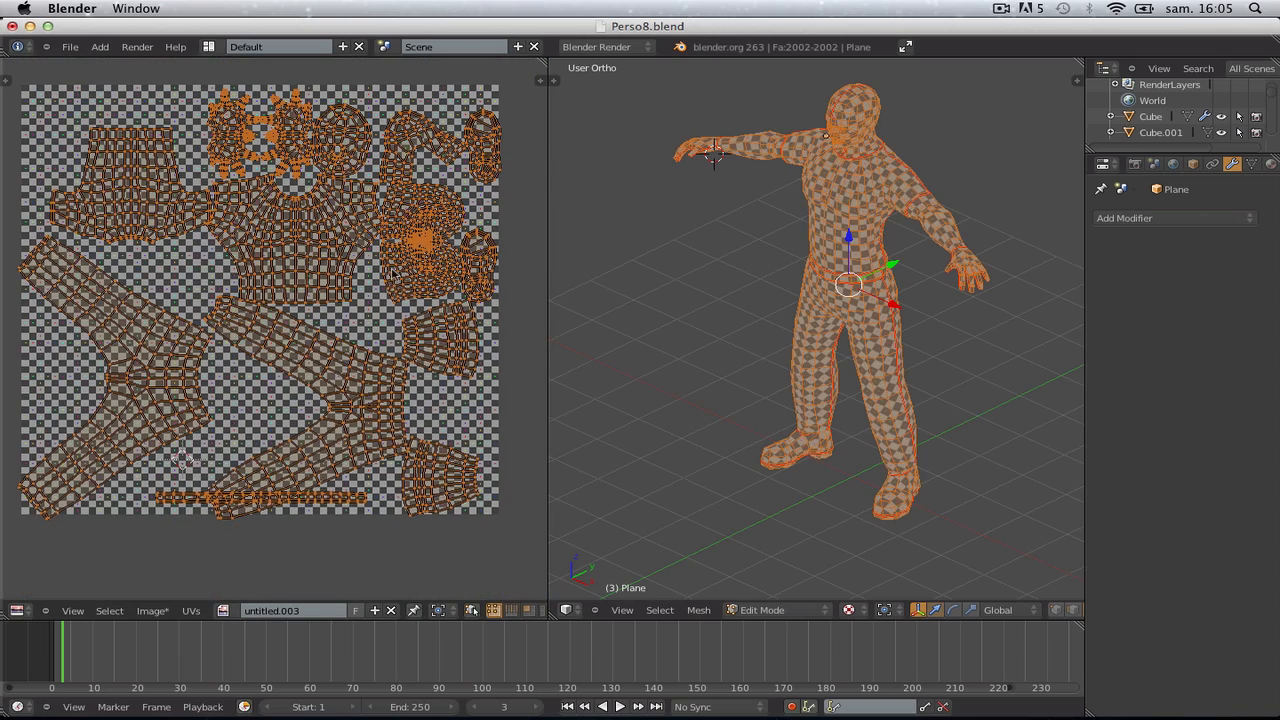
{"action": "middle_click_drag", "start_coordinate": [955, 352], "coordinate": [985, 325]}
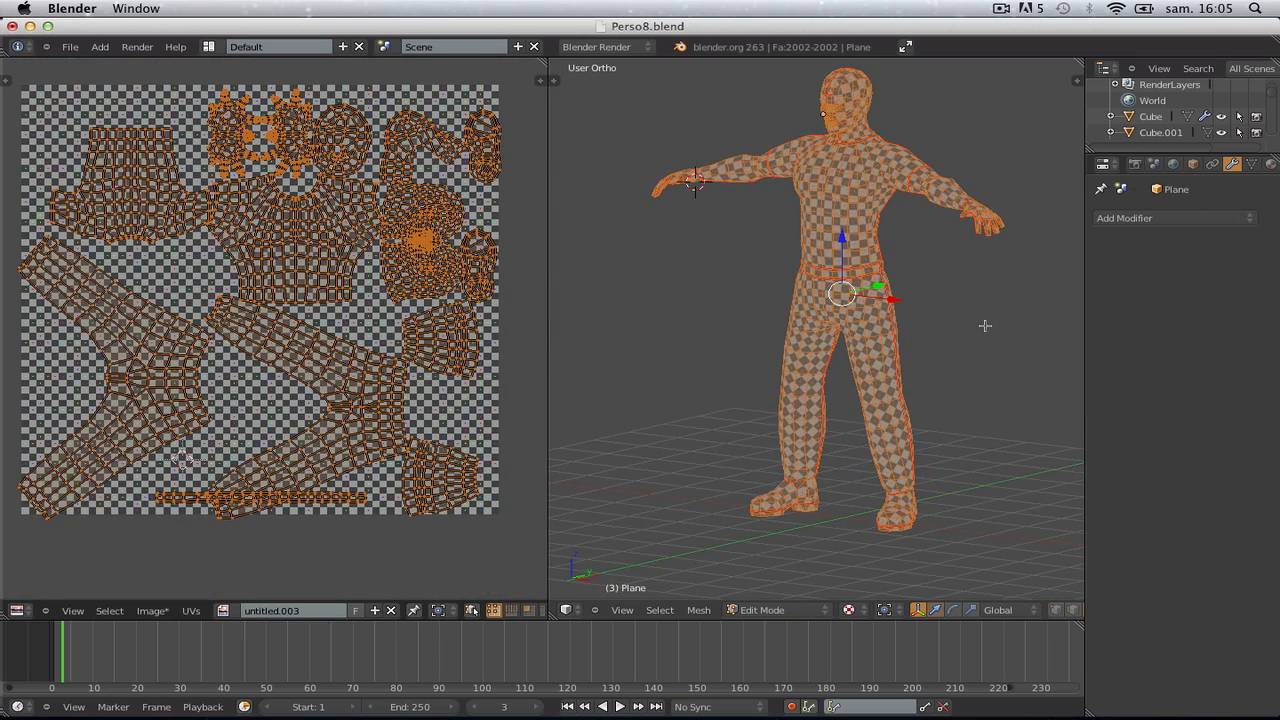